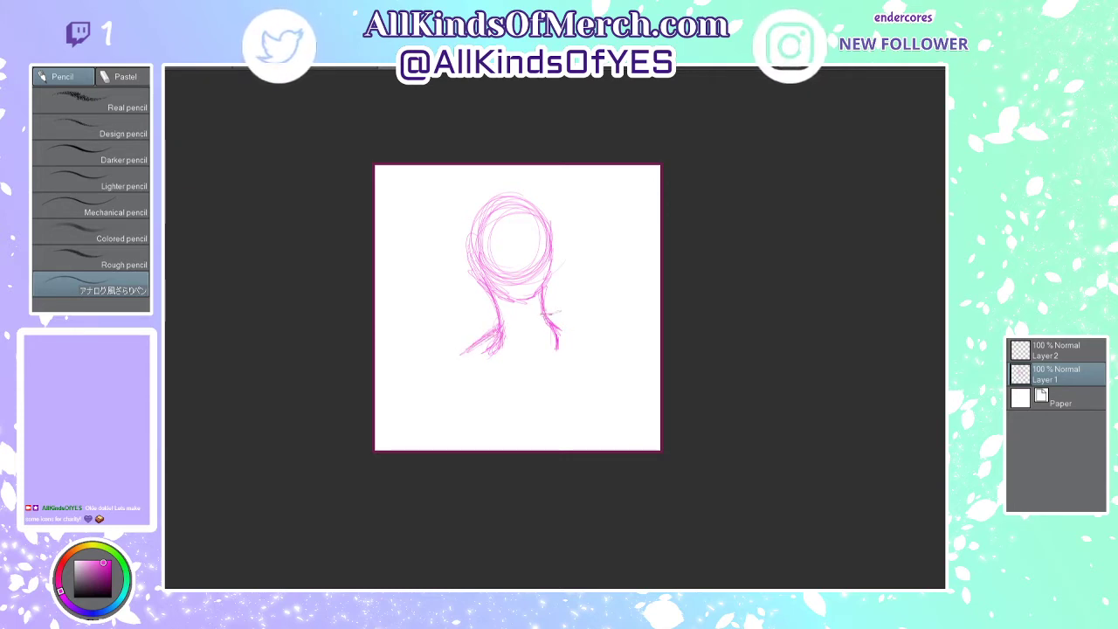
Step: Sketch the far shoulder line beside the neck and shift the sketch layer slightly towards the canvas's left edge
{"action": "mouse_move", "coordinate": [543, 314]}
{"action": "left_mouse_down"}
{"action": "mouse_move", "coordinate": [580, 319]}
{"action": "mouse_move", "coordinate": [575, 338]}
{"action": "mouse_move", "coordinate": [594, 301]}
{"action": "mouse_move", "coordinate": [564, 315]}
{"action": "mouse_move", "coordinate": [564, 303]}
{"action": "mouse_move", "coordinate": [554, 306]}
{"action": "mouse_move", "coordinate": [593, 307]}
{"action": "mouse_move", "coordinate": [607, 293]}
{"action": "left_mouse_up"}
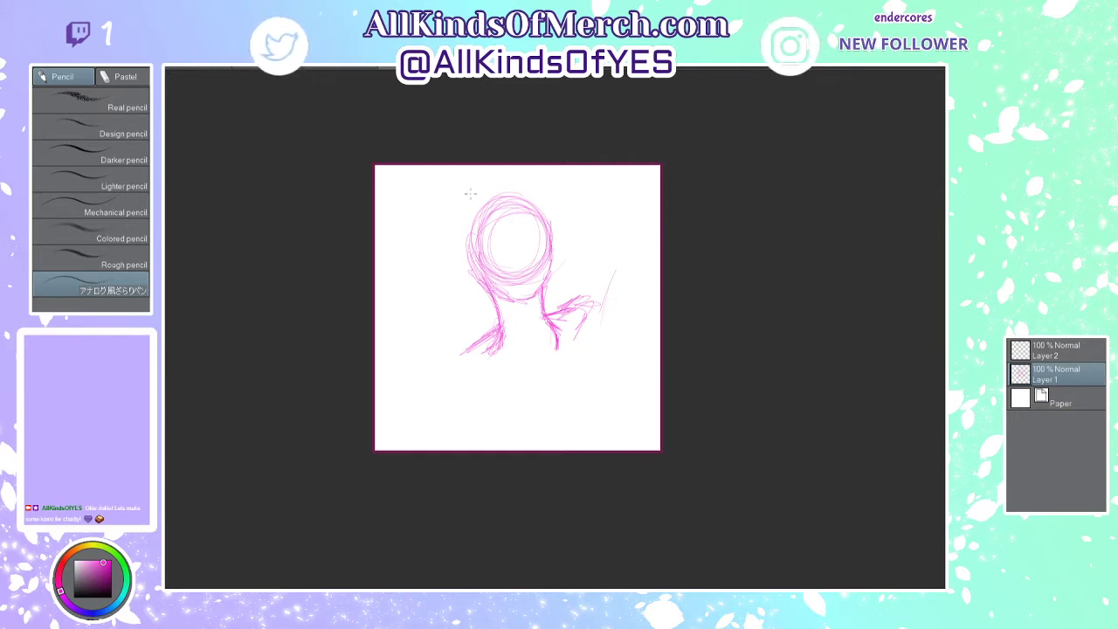
{"action": "key", "text": "k"}
{"action": "left_click_drag", "start_coordinate": [508, 328], "coordinate": [484, 334]}
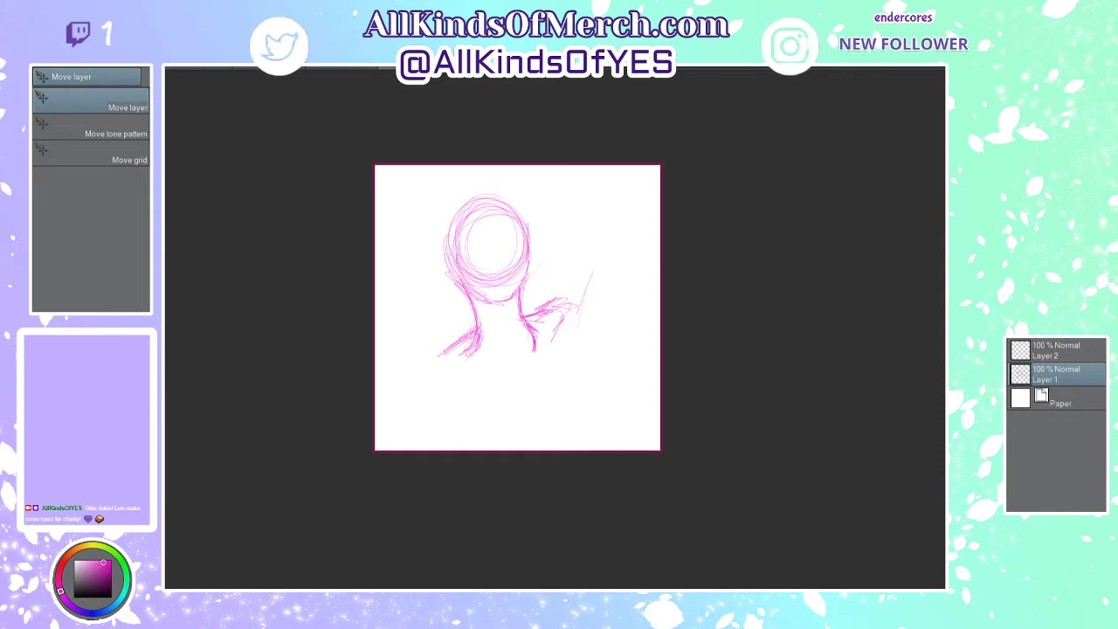
{"action": "key", "text": "p"}
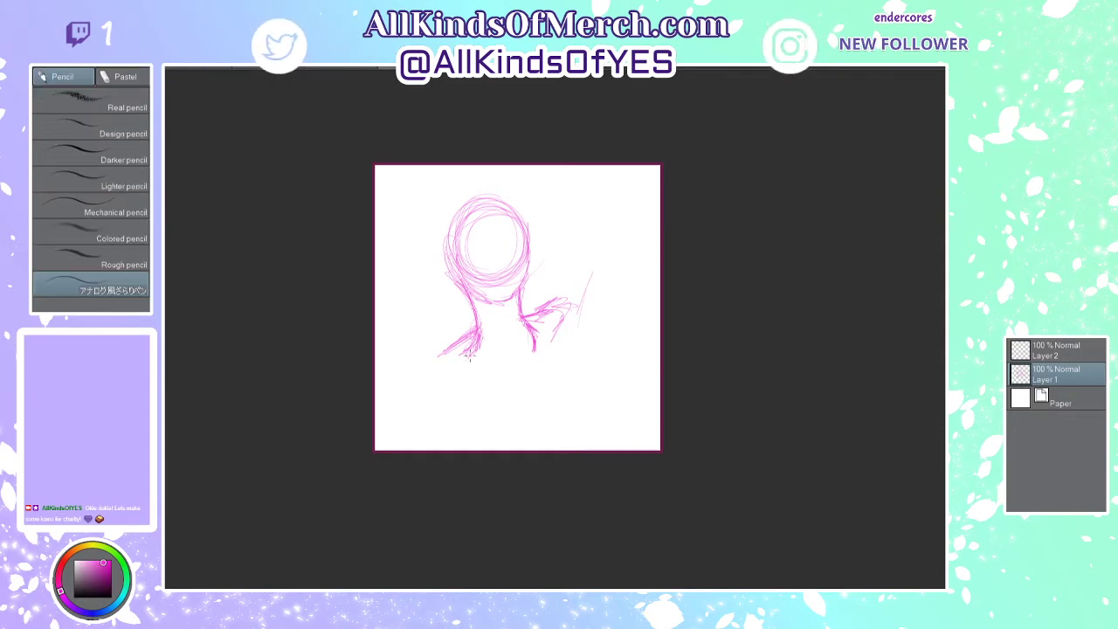
Step: Sketch the near shoulder and upper arm down to the canvas's lower edge, with short lines for the armpit
{"action": "mouse_move", "coordinate": [472, 324]}
{"action": "left_mouse_down"}
{"action": "mouse_move", "coordinate": [444, 355]}
{"action": "mouse_move", "coordinate": [456, 356]}
{"action": "mouse_move", "coordinate": [479, 319]}
{"action": "mouse_move", "coordinate": [417, 380]}
{"action": "mouse_move", "coordinate": [402, 440]}
{"action": "left_mouse_up"}
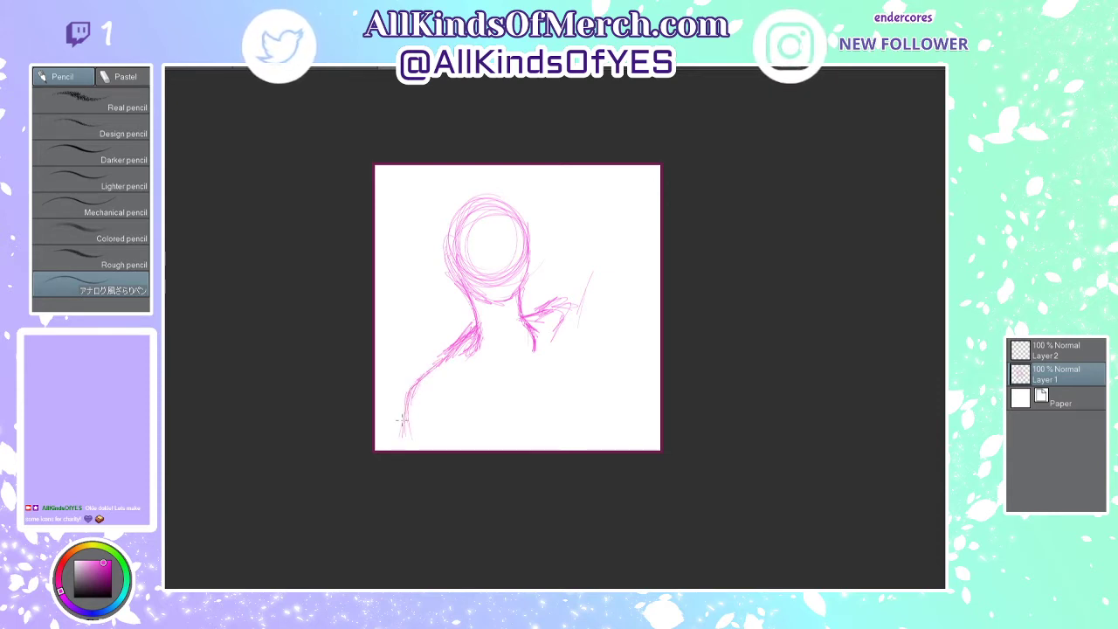
{"action": "mouse_move", "coordinate": [409, 397]}
{"action": "left_mouse_down"}
{"action": "mouse_move", "coordinate": [397, 444]}
{"action": "mouse_move", "coordinate": [455, 450]}
{"action": "left_mouse_up"}
{"action": "mouse_move", "coordinate": [467, 407]}
{"action": "left_mouse_down"}
{"action": "mouse_move", "coordinate": [454, 434]}
{"action": "mouse_move", "coordinate": [471, 428]}
{"action": "mouse_move", "coordinate": [481, 441]}
{"action": "mouse_move", "coordinate": [461, 449]}
{"action": "left_mouse_up"}
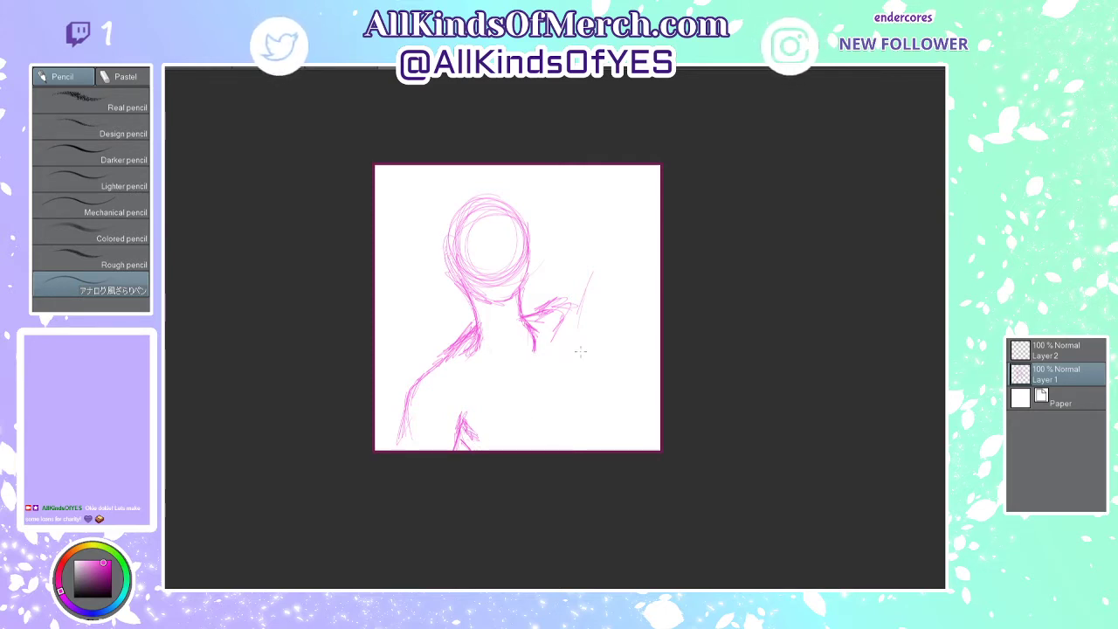
Step: Sketch a raised forearm with a bent hand beside the head, extending its inner edge down below shoulder height
{"action": "mouse_move", "coordinate": [613, 247]}
{"action": "left_mouse_down"}
{"action": "mouse_move", "coordinate": [589, 307]}
{"action": "mouse_move", "coordinate": [610, 242]}
{"action": "mouse_move", "coordinate": [596, 272]}
{"action": "left_mouse_up"}
{"action": "left_click_drag", "start_coordinate": [619, 206], "coordinate": [596, 322]}
{"action": "mouse_move", "coordinate": [610, 227]}
{"action": "left_mouse_down"}
{"action": "mouse_move", "coordinate": [595, 300]}
{"action": "mouse_move", "coordinate": [601, 219]}
{"action": "left_mouse_up"}
{"action": "left_click_drag", "start_coordinate": [624, 201], "coordinate": [606, 210]}
{"action": "mouse_move", "coordinate": [636, 201]}
{"action": "left_mouse_down"}
{"action": "mouse_move", "coordinate": [606, 215]}
{"action": "mouse_move", "coordinate": [641, 228]}
{"action": "mouse_move", "coordinate": [622, 310]}
{"action": "left_mouse_up"}
{"action": "mouse_move", "coordinate": [629, 259]}
{"action": "left_mouse_down"}
{"action": "mouse_move", "coordinate": [636, 222]}
{"action": "mouse_move", "coordinate": [621, 302]}
{"action": "left_mouse_up"}
{"action": "mouse_move", "coordinate": [647, 191]}
{"action": "left_mouse_down"}
{"action": "mouse_move", "coordinate": [637, 214]}
{"action": "mouse_move", "coordinate": [618, 201]}
{"action": "left_mouse_up"}
{"action": "mouse_move", "coordinate": [643, 187]}
{"action": "left_mouse_down"}
{"action": "mouse_move", "coordinate": [616, 207]}
{"action": "mouse_move", "coordinate": [608, 187]}
{"action": "left_mouse_up"}
{"action": "mouse_move", "coordinate": [635, 192]}
{"action": "left_mouse_down"}
{"action": "mouse_move", "coordinate": [596, 185]}
{"action": "mouse_move", "coordinate": [608, 186]}
{"action": "mouse_move", "coordinate": [579, 199]}
{"action": "mouse_move", "coordinate": [603, 229]}
{"action": "left_mouse_up"}
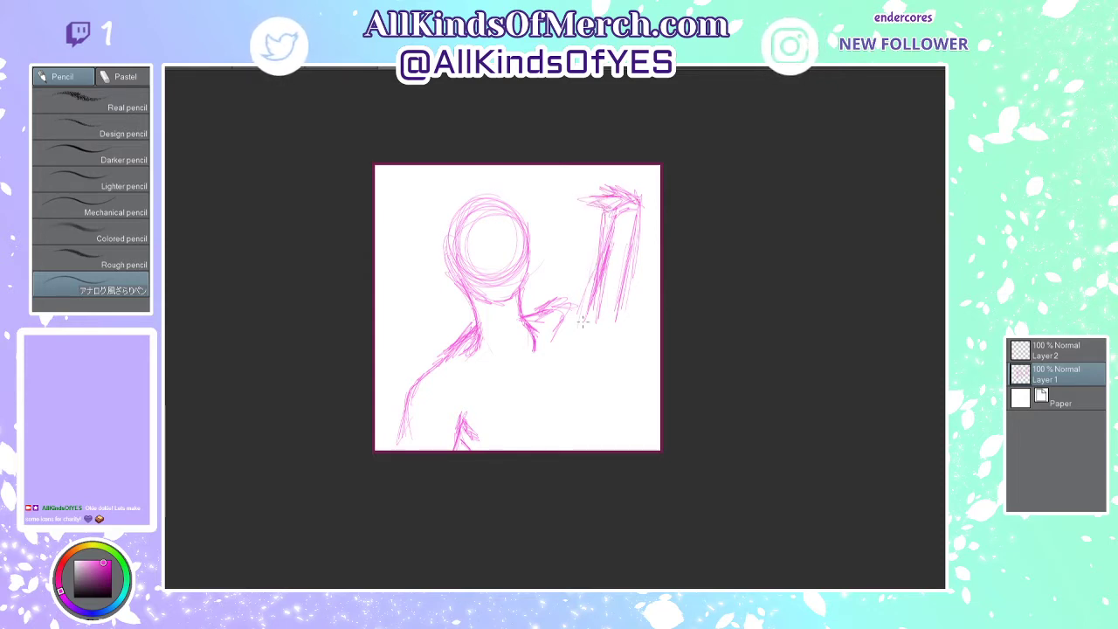
{"action": "left_click_drag", "start_coordinate": [600, 276], "coordinate": [577, 342]}
{"action": "left_click_drag", "start_coordinate": [594, 299], "coordinate": [564, 386]}
{"action": "left_click_drag", "start_coordinate": [582, 325], "coordinate": [574, 367]}
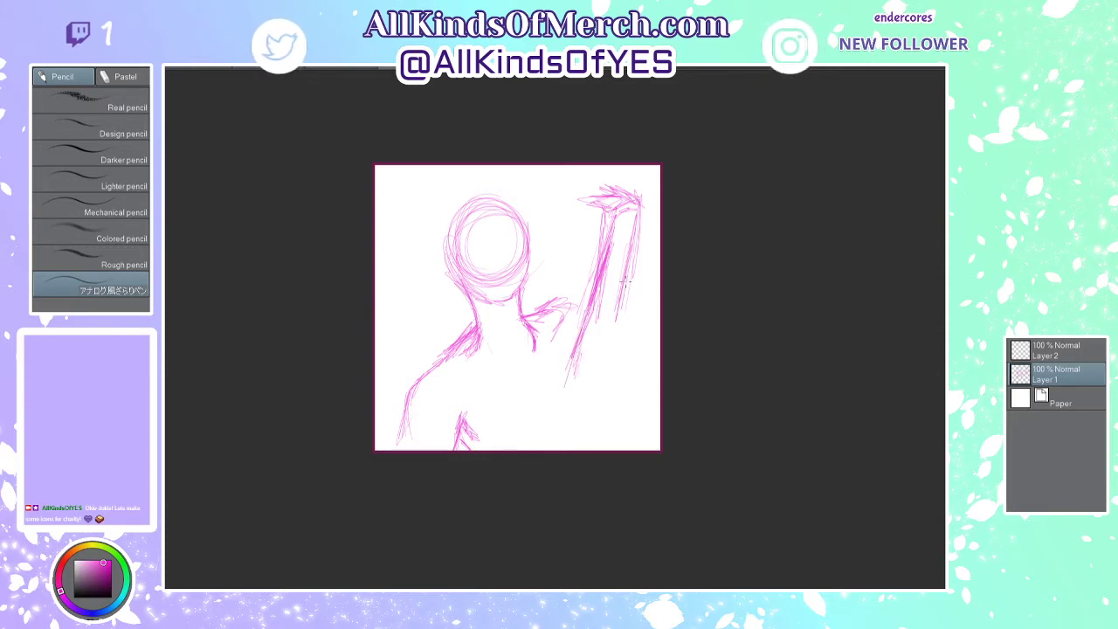
Step: Finish the raised forearm's outer edge and sketch a large rounded knee shape beneath its elbow with layered curves
{"action": "mouse_move", "coordinate": [621, 297]}
{"action": "left_mouse_down"}
{"action": "mouse_move", "coordinate": [555, 385]}
{"action": "mouse_move", "coordinate": [564, 385]}
{"action": "mouse_move", "coordinate": [552, 376]}
{"action": "mouse_move", "coordinate": [585, 372]}
{"action": "mouse_move", "coordinate": [602, 386]}
{"action": "mouse_move", "coordinate": [619, 437]}
{"action": "left_mouse_up"}
{"action": "mouse_move", "coordinate": [613, 377]}
{"action": "left_mouse_down"}
{"action": "mouse_move", "coordinate": [626, 449]}
{"action": "mouse_move", "coordinate": [547, 372]}
{"action": "mouse_move", "coordinate": [520, 411]}
{"action": "left_mouse_up"}
{"action": "left_click_drag", "start_coordinate": [567, 366], "coordinate": [498, 447]}
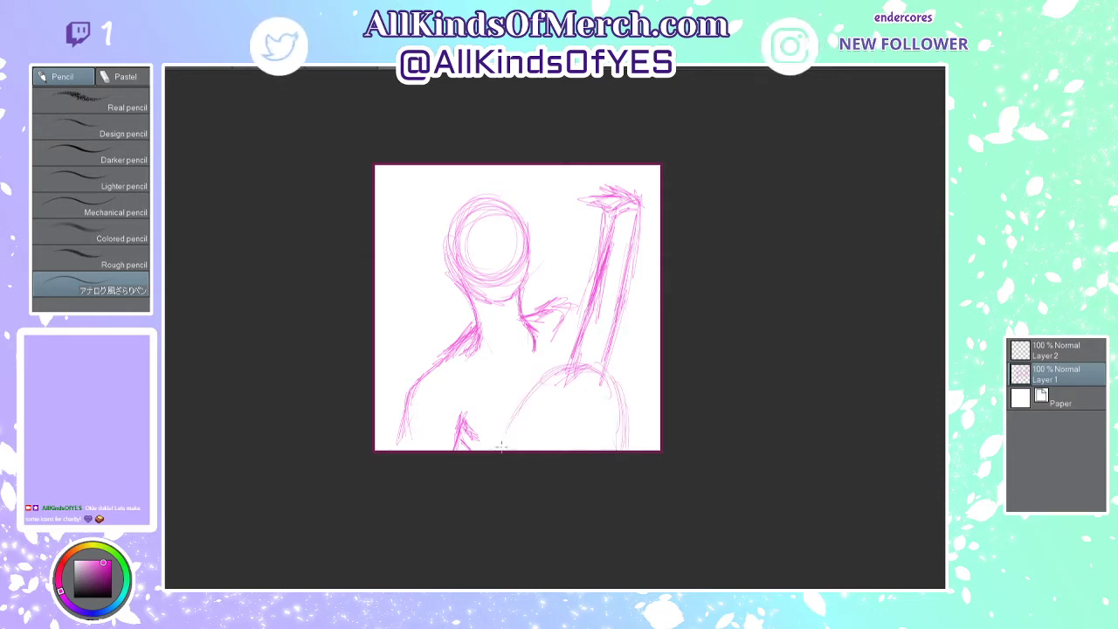
{"action": "left_click_drag", "start_coordinate": [533, 386], "coordinate": [493, 447]}
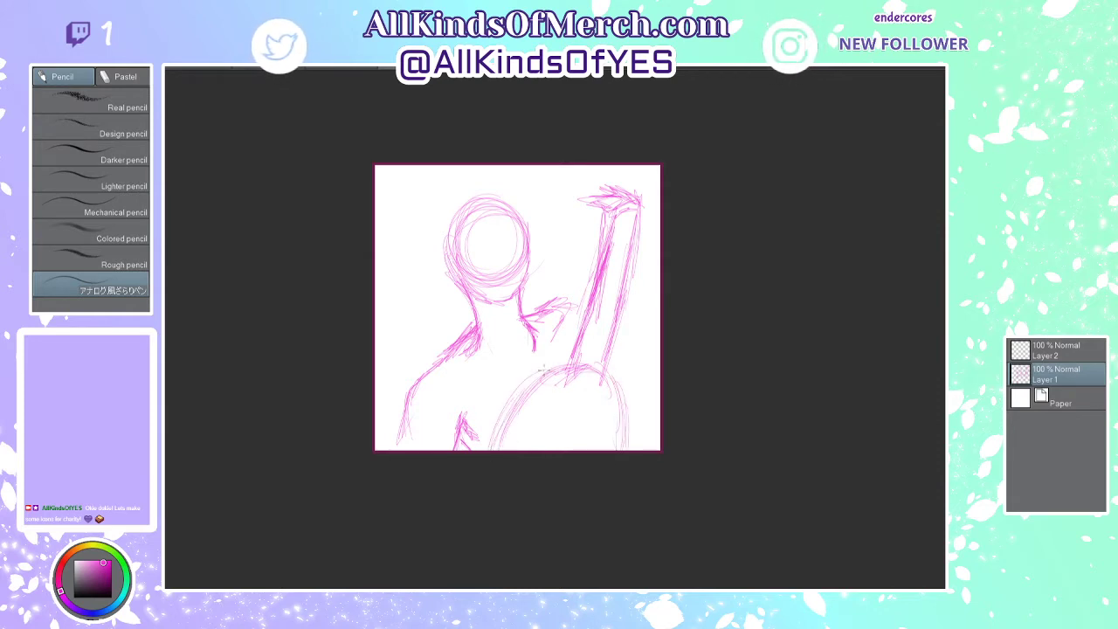
{"action": "left_click_drag", "start_coordinate": [553, 386], "coordinate": [517, 449]}
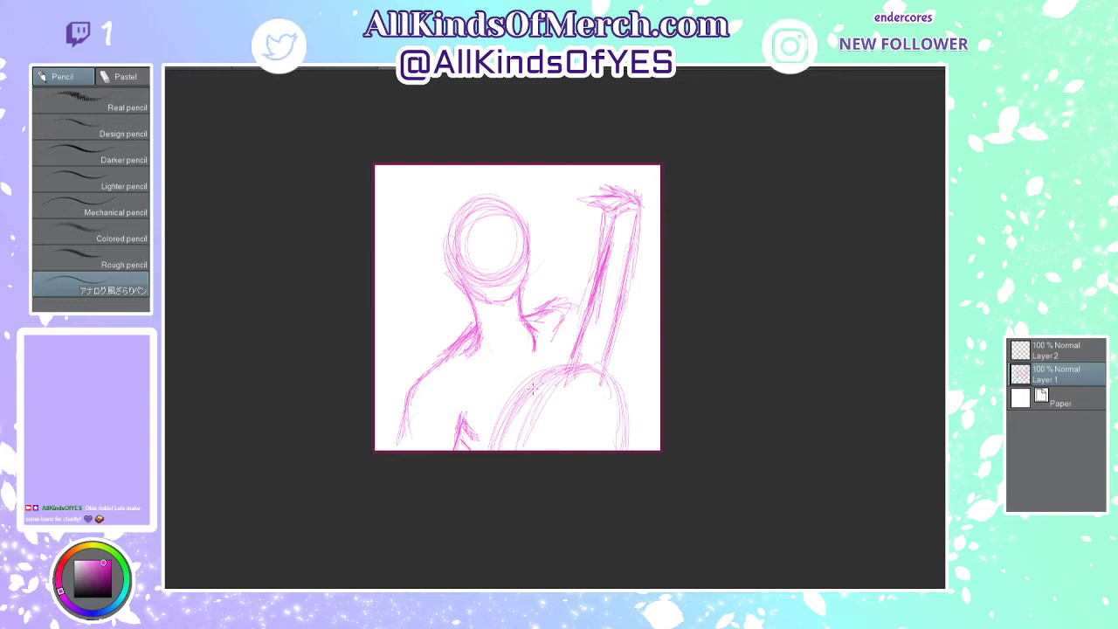
{"action": "mouse_move", "coordinate": [565, 359]}
{"action": "left_mouse_down"}
{"action": "mouse_move", "coordinate": [503, 409]}
{"action": "mouse_move", "coordinate": [484, 451]}
{"action": "left_mouse_up"}
{"action": "left_click_drag", "start_coordinate": [503, 413], "coordinate": [487, 432]}
{"action": "left_click_drag", "start_coordinate": [512, 386], "coordinate": [481, 447]}
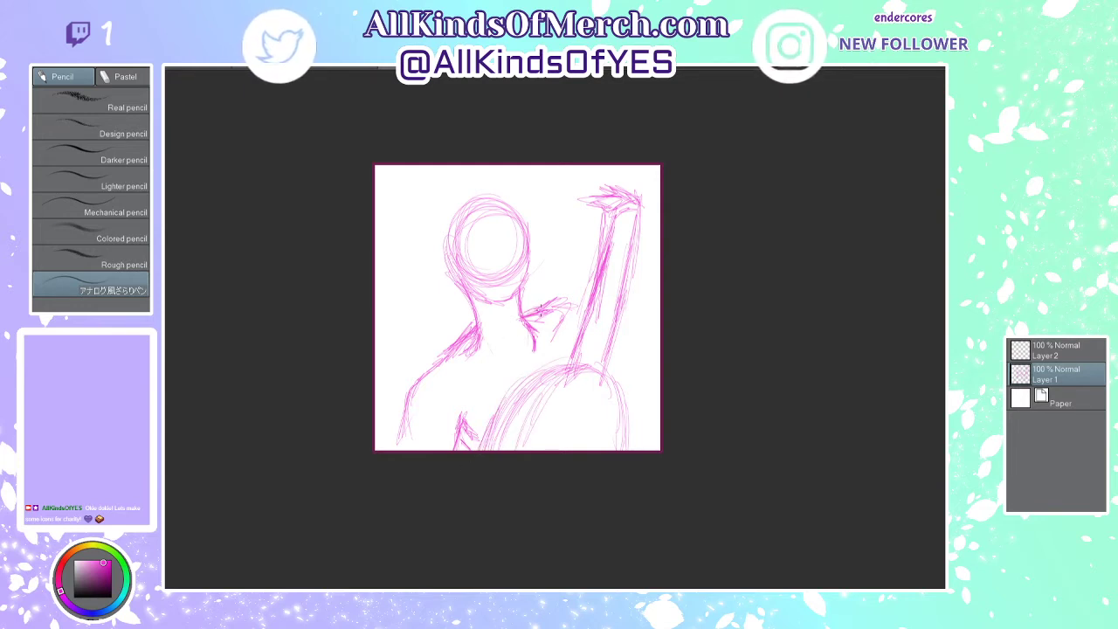
Step: Sketch construction lines across the collar and chest, and round off the far shoulder towards the raised arm
{"action": "left_click_drag", "start_coordinate": [529, 336], "coordinate": [535, 360]}
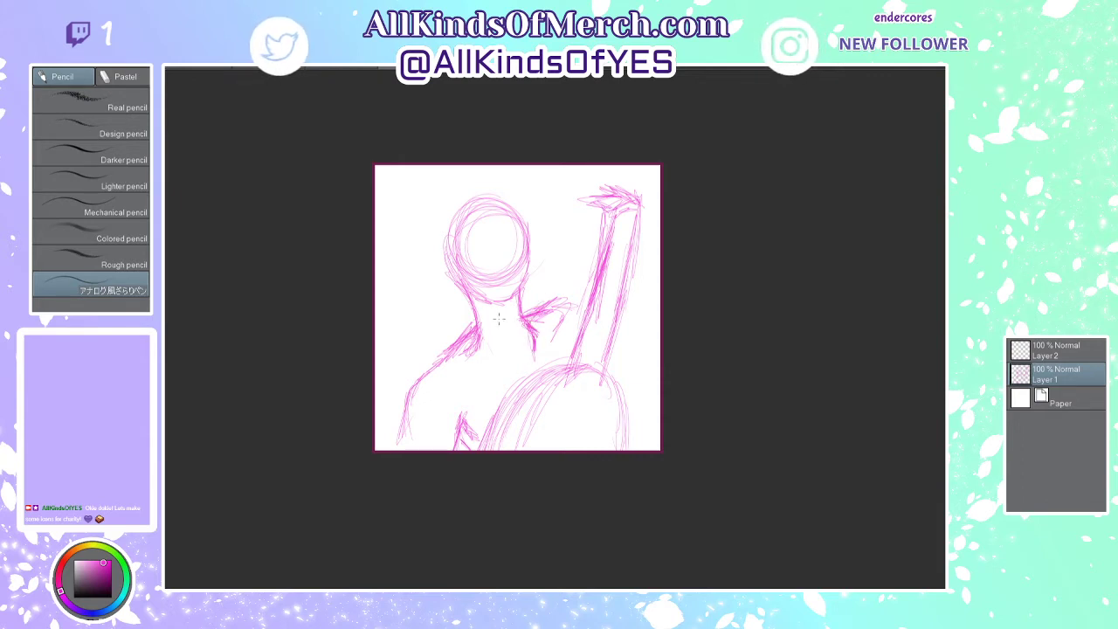
{"action": "left_click_drag", "start_coordinate": [489, 325], "coordinate": [564, 278]}
{"action": "mouse_move", "coordinate": [426, 378]}
{"action": "left_mouse_down"}
{"action": "mouse_move", "coordinate": [515, 304]}
{"action": "mouse_move", "coordinate": [445, 422]}
{"action": "mouse_move", "coordinate": [463, 435]}
{"action": "left_mouse_up"}
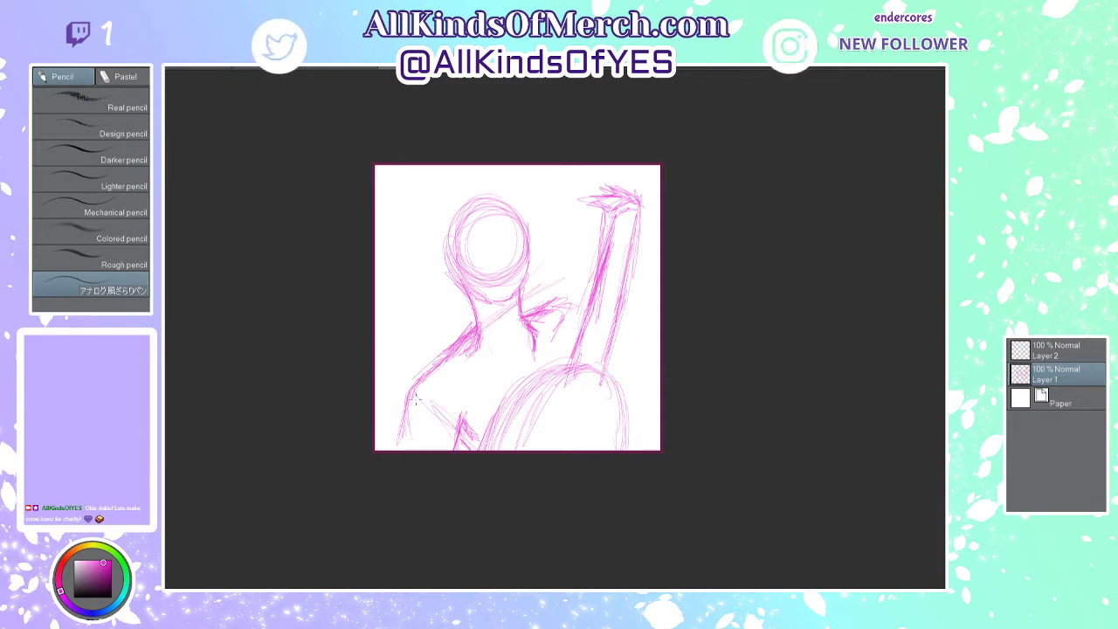
{"action": "left_click_drag", "start_coordinate": [448, 395], "coordinate": [425, 428]}
{"action": "left_click_drag", "start_coordinate": [469, 361], "coordinate": [451, 390]}
{"action": "mouse_move", "coordinate": [561, 290]}
{"action": "left_mouse_down"}
{"action": "mouse_move", "coordinate": [485, 327]}
{"action": "mouse_move", "coordinate": [544, 293]}
{"action": "mouse_move", "coordinate": [579, 318]}
{"action": "left_mouse_up"}
{"action": "mouse_move", "coordinate": [582, 313]}
{"action": "left_mouse_down"}
{"action": "mouse_move", "coordinate": [597, 368]}
{"action": "mouse_move", "coordinate": [572, 309]}
{"action": "mouse_move", "coordinate": [571, 365]}
{"action": "left_mouse_up"}
{"action": "left_click_drag", "start_coordinate": [568, 342], "coordinate": [568, 365]}
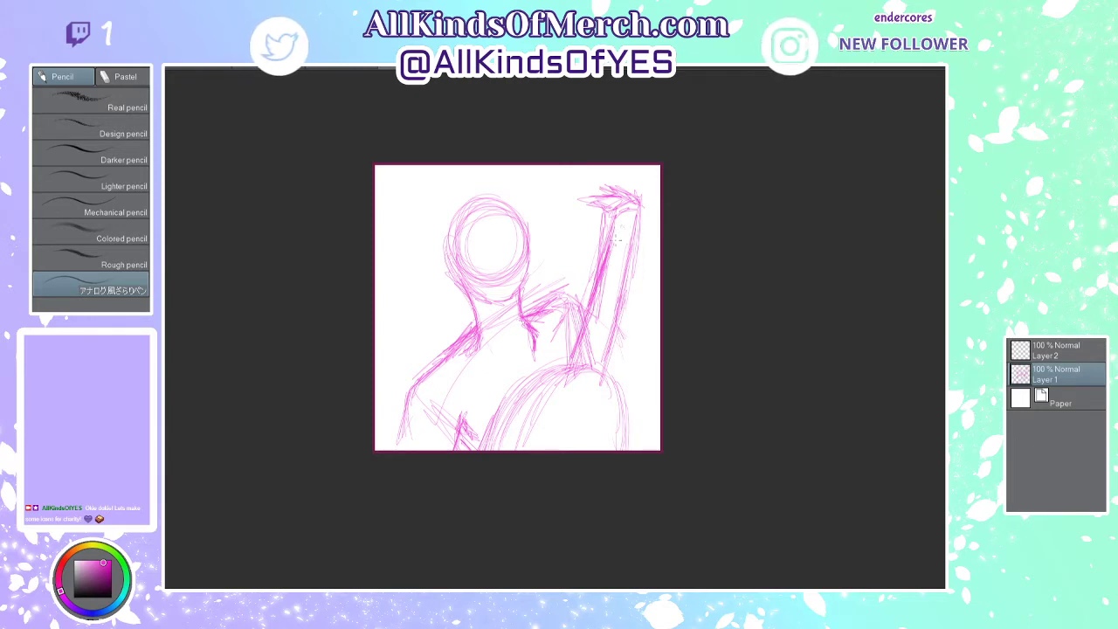
Step: Sketch a loose draped sleeve around the raised forearm, with a gathered wrist and folds falling towards the canvas edge
{"action": "mouse_move", "coordinate": [618, 239]}
{"action": "left_mouse_down"}
{"action": "mouse_move", "coordinate": [627, 229]}
{"action": "mouse_move", "coordinate": [627, 254]}
{"action": "mouse_move", "coordinate": [591, 267]}
{"action": "mouse_move", "coordinate": [604, 240]}
{"action": "mouse_move", "coordinate": [598, 248]}
{"action": "left_mouse_up"}
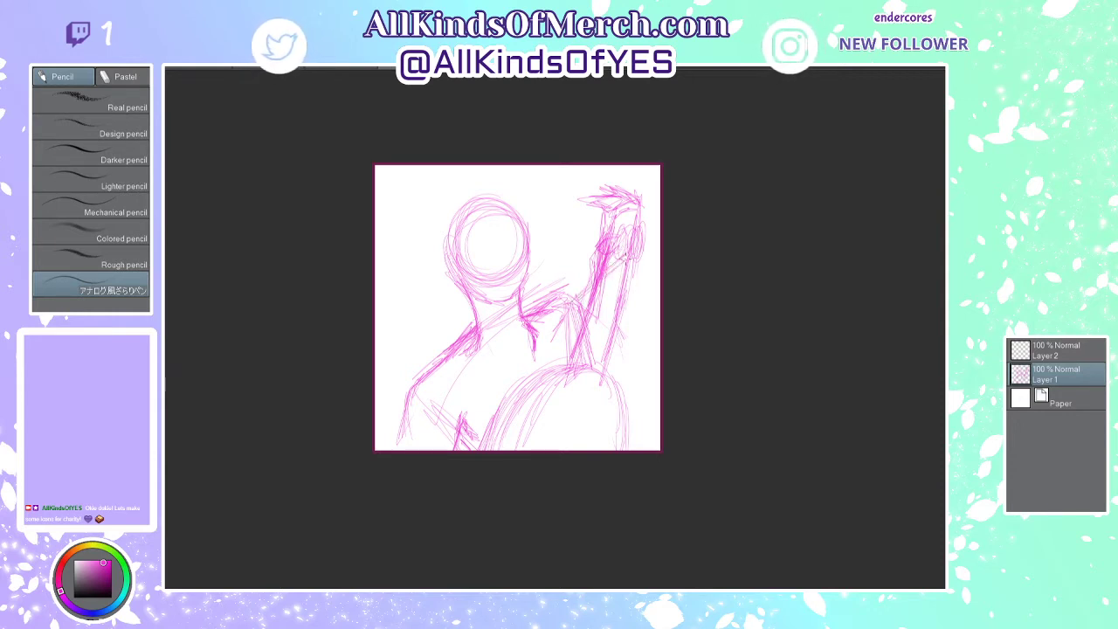
{"action": "left_click_drag", "start_coordinate": [647, 367], "coordinate": [599, 289]}
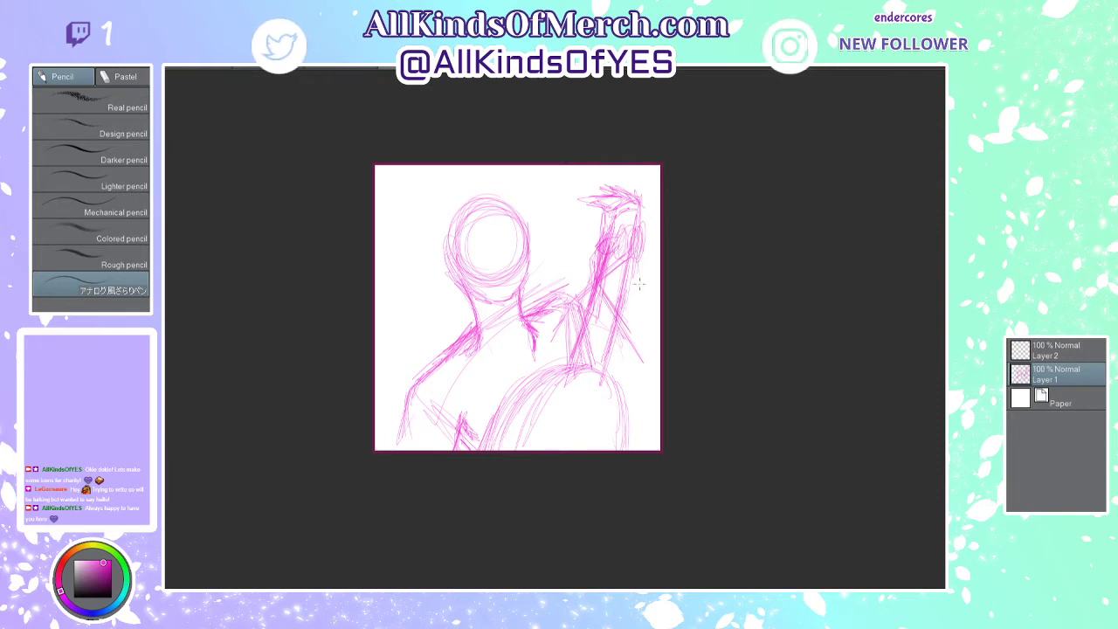
{"action": "mouse_move", "coordinate": [636, 266]}
{"action": "left_mouse_down"}
{"action": "mouse_move", "coordinate": [647, 303]}
{"action": "mouse_move", "coordinate": [633, 251]}
{"action": "mouse_move", "coordinate": [641, 225]}
{"action": "mouse_move", "coordinate": [655, 315]}
{"action": "left_mouse_up"}
{"action": "left_click_drag", "start_coordinate": [653, 308], "coordinate": [658, 328]}
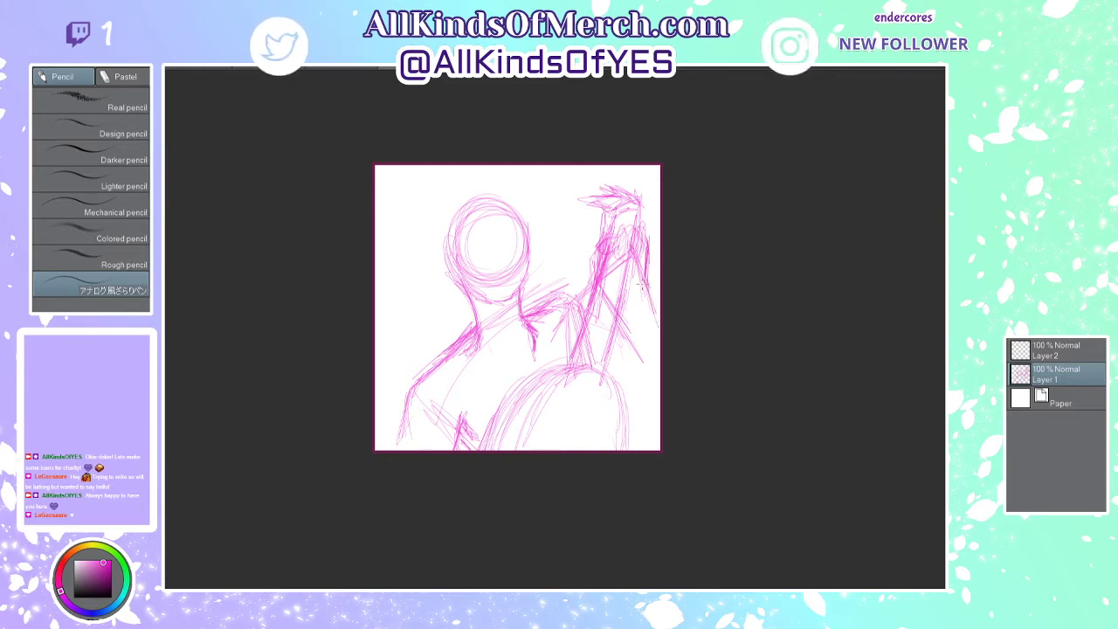
{"action": "left_click_drag", "start_coordinate": [643, 283], "coordinate": [652, 307]}
{"action": "left_click_drag", "start_coordinate": [651, 295], "coordinate": [658, 324]}
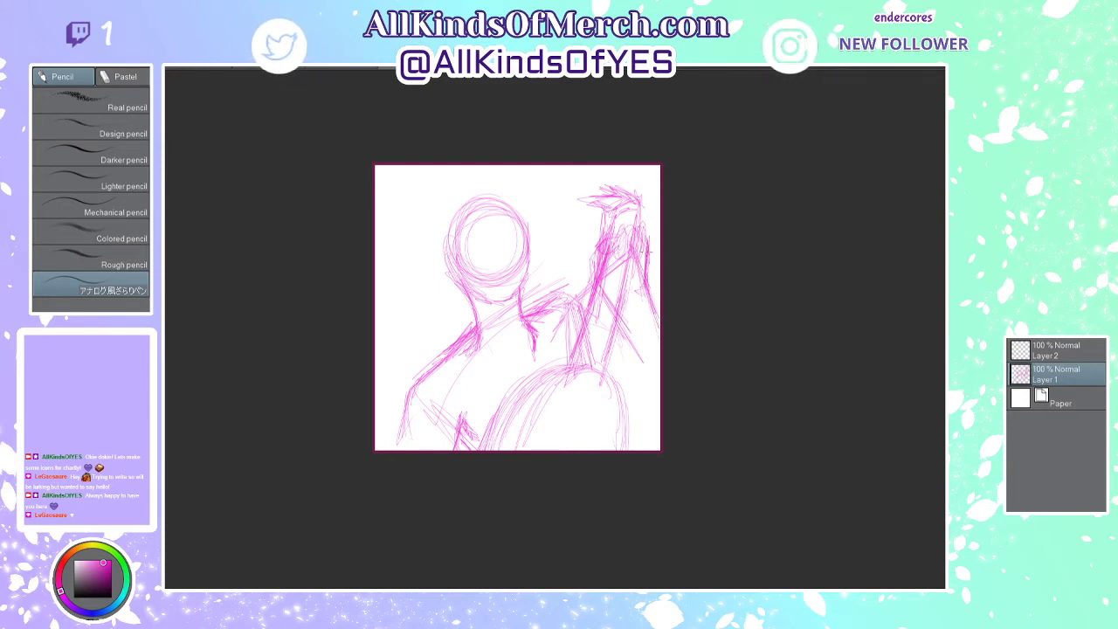
{"action": "left_click_drag", "start_coordinate": [624, 302], "coordinate": [622, 346]}
{"action": "mouse_move", "coordinate": [619, 318]}
{"action": "left_mouse_down"}
{"action": "mouse_move", "coordinate": [622, 358]}
{"action": "mouse_move", "coordinate": [662, 390]}
{"action": "mouse_move", "coordinate": [619, 367]}
{"action": "left_mouse_up"}
{"action": "left_click_drag", "start_coordinate": [612, 323], "coordinate": [591, 313]}
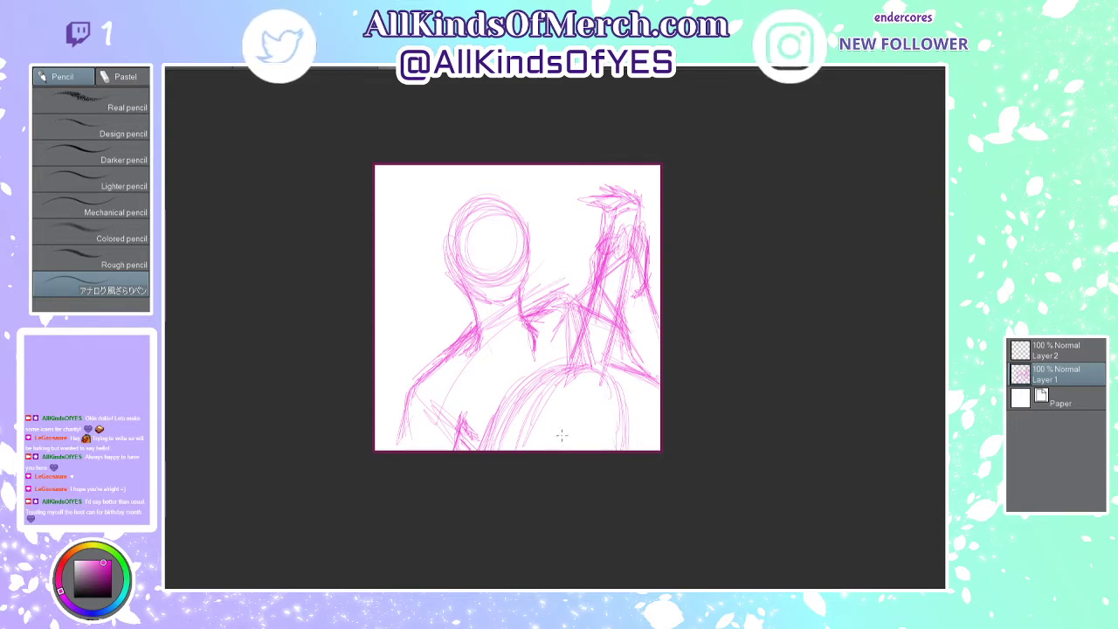
Step: Sketch the near arm's loose sleeve and its forearm and hand resting across the rounded knee
{"action": "left_click_drag", "start_coordinate": [541, 434], "coordinate": [541, 446]}
{"action": "mouse_move", "coordinate": [563, 426]}
{"action": "left_mouse_down"}
{"action": "mouse_move", "coordinate": [549, 447]}
{"action": "mouse_move", "coordinate": [556, 426]}
{"action": "mouse_move", "coordinate": [580, 420]}
{"action": "mouse_move", "coordinate": [583, 437]}
{"action": "left_mouse_up"}
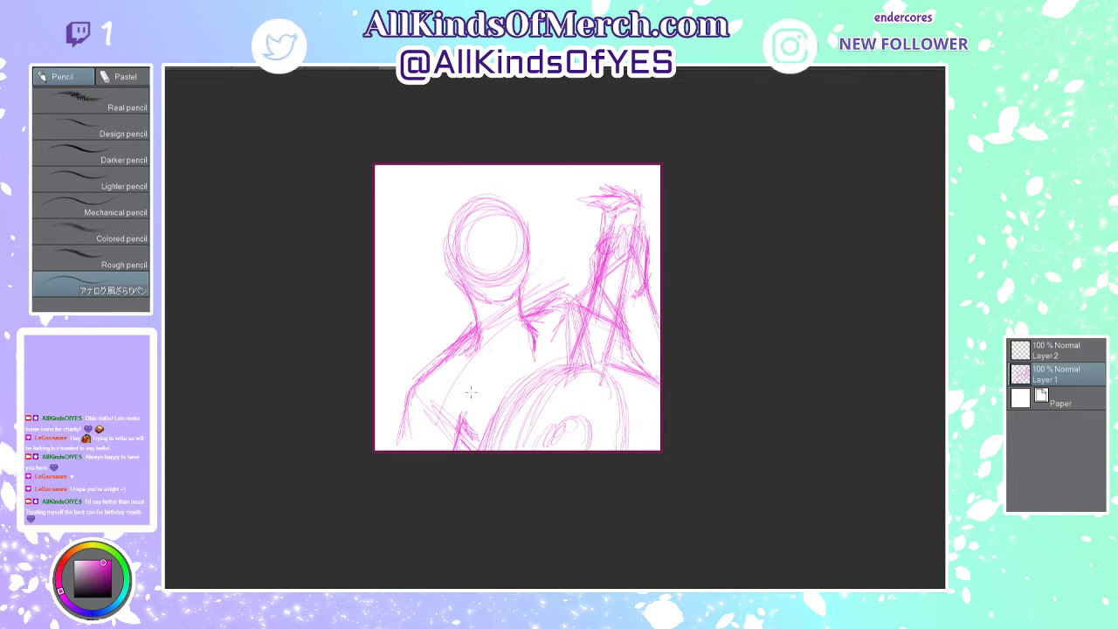
{"action": "mouse_move", "coordinate": [428, 347]}
{"action": "left_mouse_down"}
{"action": "mouse_move", "coordinate": [472, 328]}
{"action": "mouse_move", "coordinate": [410, 362]}
{"action": "mouse_move", "coordinate": [451, 414]}
{"action": "left_mouse_up"}
{"action": "mouse_move", "coordinate": [456, 331]}
{"action": "left_mouse_down"}
{"action": "mouse_move", "coordinate": [407, 364]}
{"action": "mouse_move", "coordinate": [385, 429]}
{"action": "mouse_move", "coordinate": [418, 391]}
{"action": "mouse_move", "coordinate": [433, 424]}
{"action": "mouse_move", "coordinate": [489, 432]}
{"action": "mouse_move", "coordinate": [445, 441]}
{"action": "mouse_move", "coordinate": [420, 416]}
{"action": "mouse_move", "coordinate": [456, 410]}
{"action": "mouse_move", "coordinate": [428, 447]}
{"action": "mouse_move", "coordinate": [516, 432]}
{"action": "left_mouse_up"}
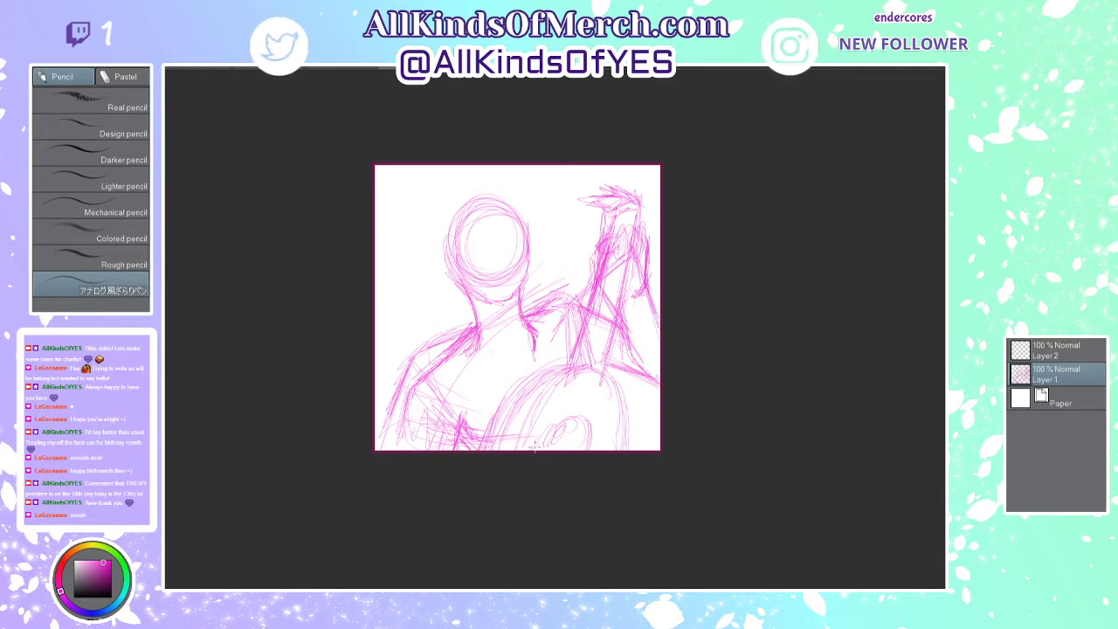
{"action": "mouse_move", "coordinate": [524, 444]}
{"action": "left_mouse_down"}
{"action": "mouse_move", "coordinate": [588, 426]}
{"action": "mouse_move", "coordinate": [580, 444]}
{"action": "mouse_move", "coordinate": [591, 452]}
{"action": "left_mouse_up"}
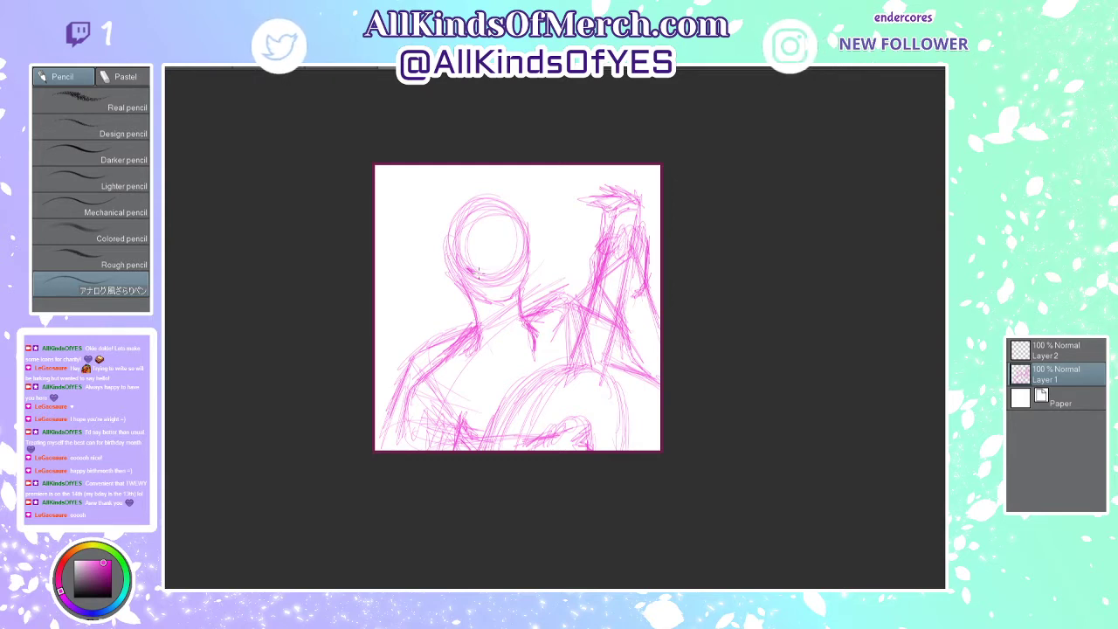
Step: Sketch the face on the head circle with an angled brow, a nose, and an open jaw with jagged teeth
{"action": "mouse_move", "coordinate": [471, 270]}
{"action": "left_mouse_down"}
{"action": "mouse_move", "coordinate": [530, 289]}
{"action": "mouse_move", "coordinate": [553, 265]}
{"action": "mouse_move", "coordinate": [543, 246]}
{"action": "left_mouse_up"}
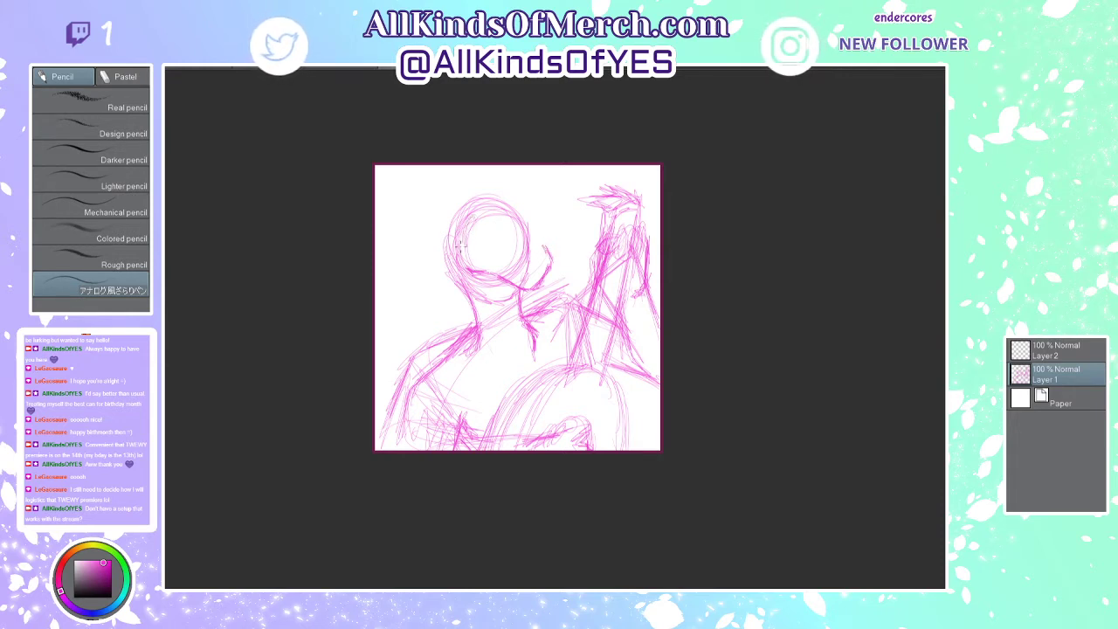
{"action": "mouse_move", "coordinate": [472, 222]}
{"action": "left_mouse_down"}
{"action": "mouse_move", "coordinate": [494, 256]}
{"action": "mouse_move", "coordinate": [467, 252]}
{"action": "mouse_move", "coordinate": [460, 229]}
{"action": "mouse_move", "coordinate": [469, 258]}
{"action": "mouse_move", "coordinate": [465, 224]}
{"action": "left_mouse_up"}
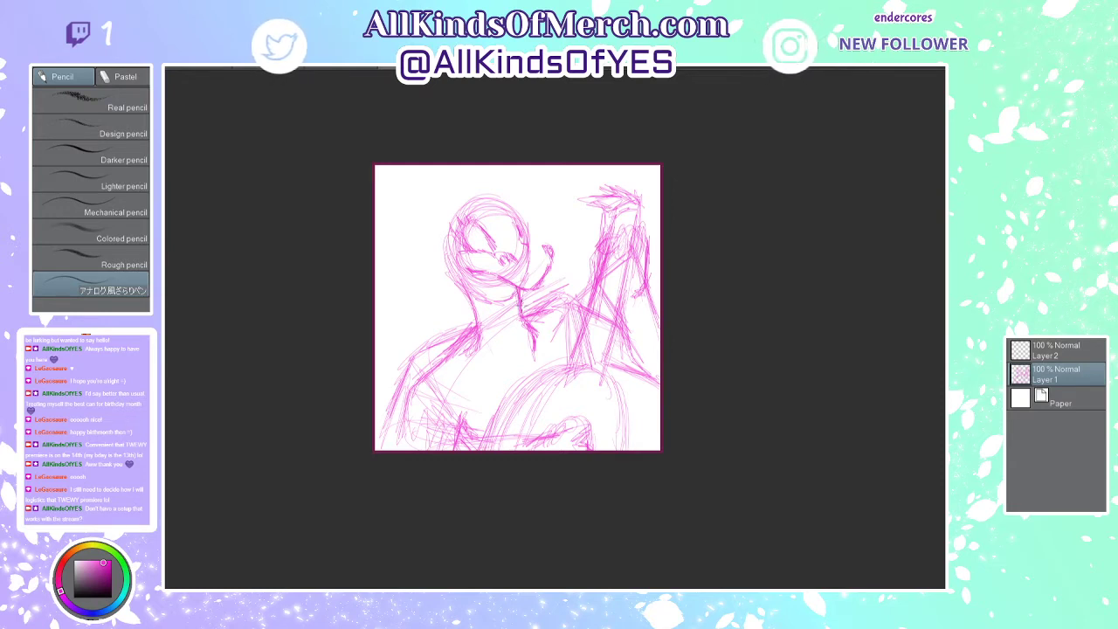
{"action": "left_click_drag", "start_coordinate": [528, 299], "coordinate": [534, 291]}
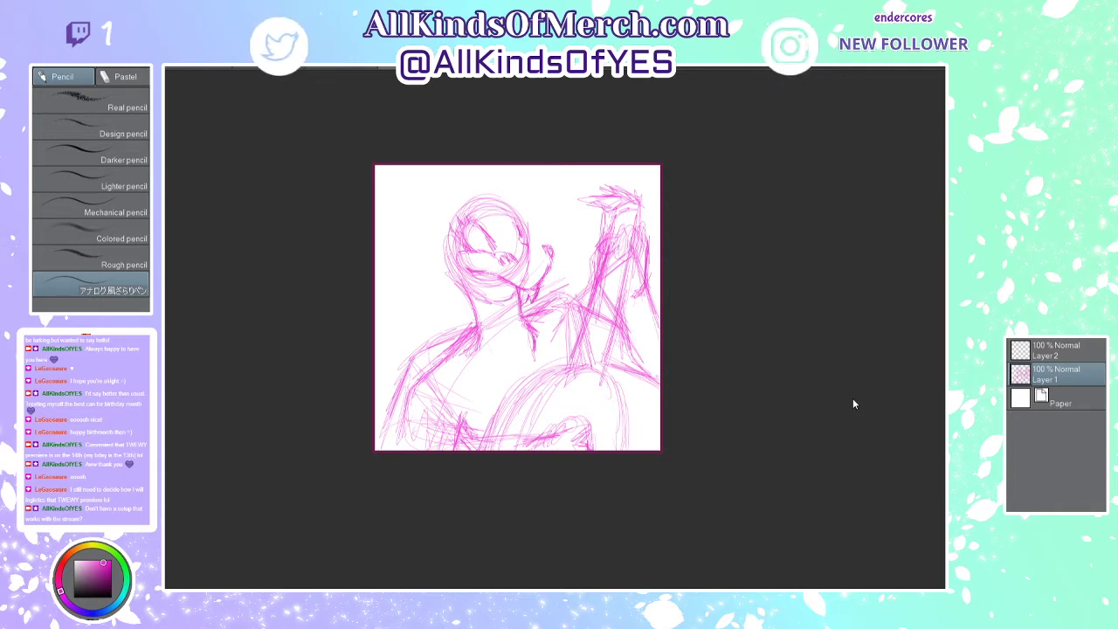
{"action": "key", "text": "ctrl+shift+n"}
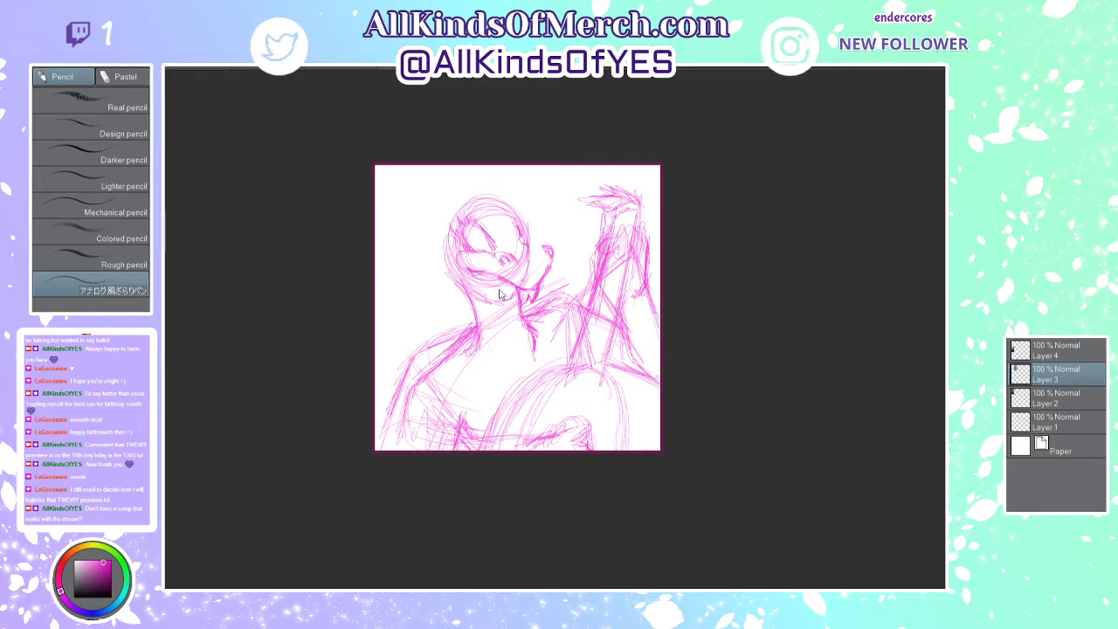
{"action": "key", "text": "ctrl+z"}
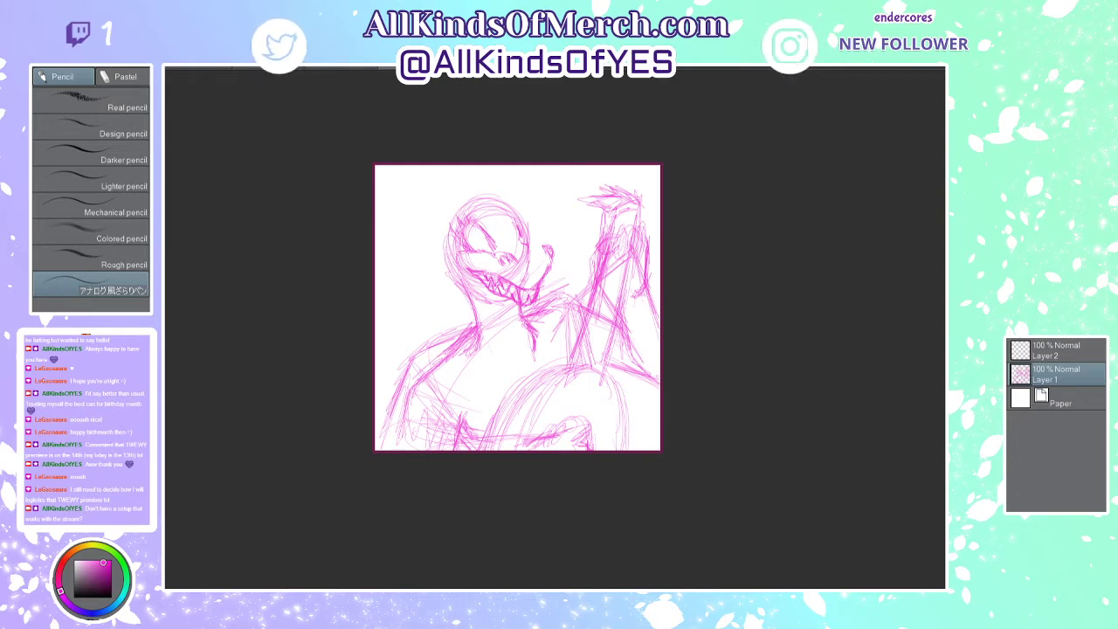
Step: Redraw the near eye as a round shape and refine the brow lines and lower jaw
{"action": "key", "text": "ctrl+Tab"}
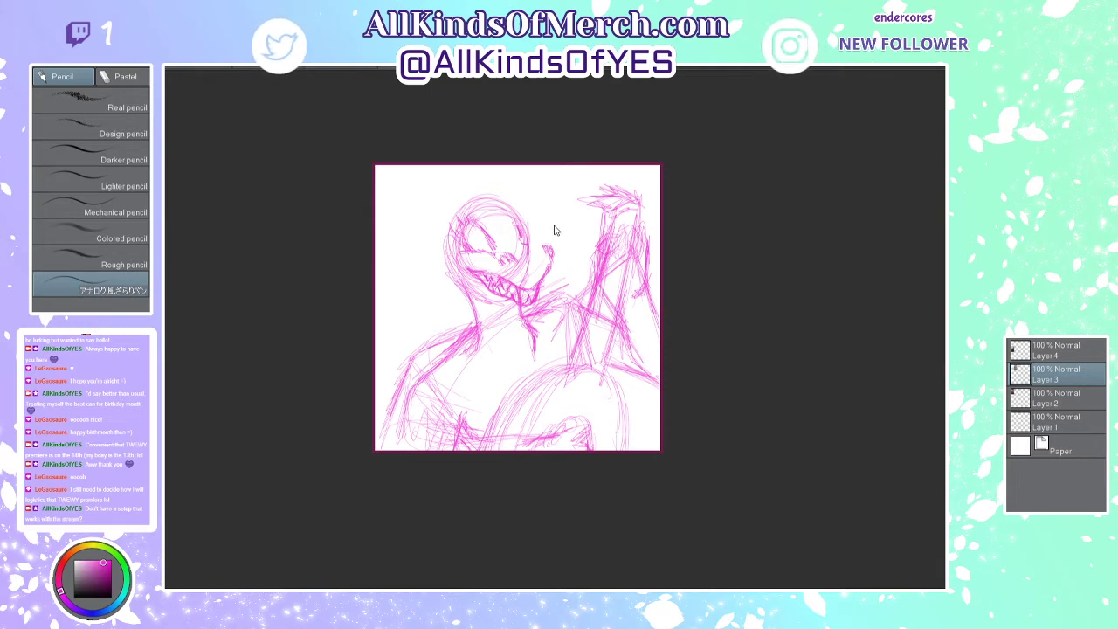
{"action": "left_click", "coordinate": [455, 267]}
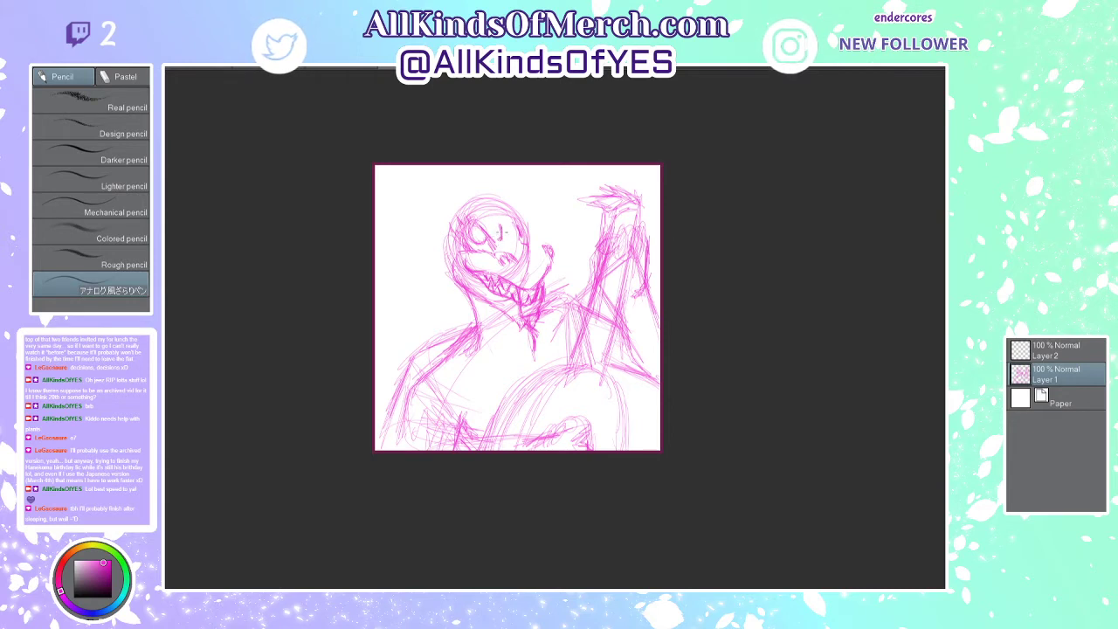
{"action": "left_click_drag", "start_coordinate": [497, 222], "coordinate": [501, 237]}
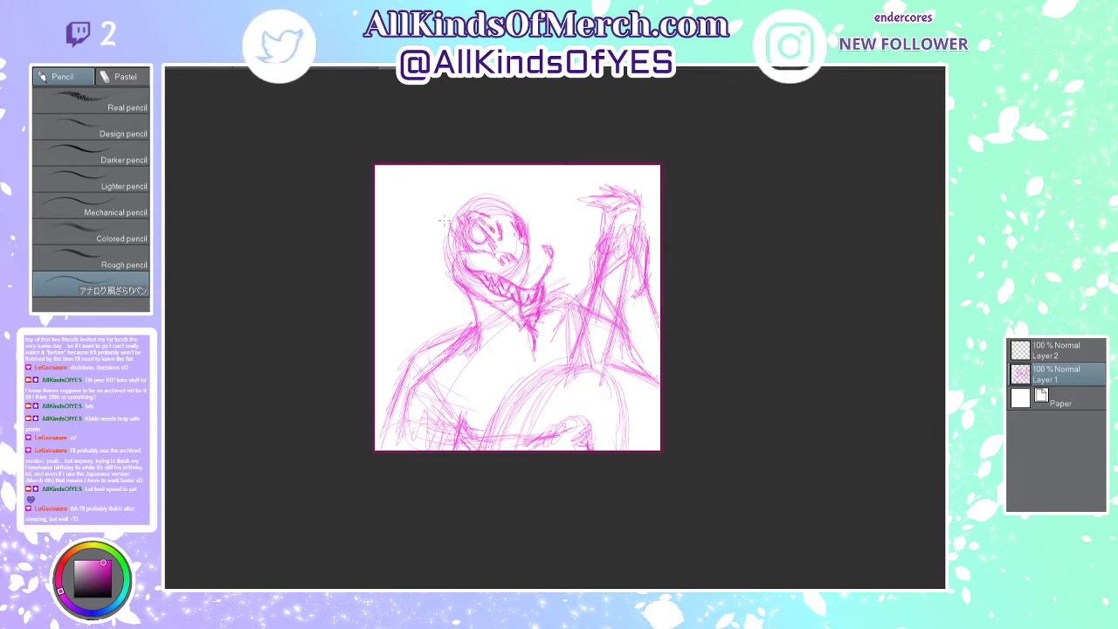
Step: Sketch two curved horns on top of the head and spiky ear fins behind the near cheek
{"action": "mouse_move", "coordinate": [445, 225]}
{"action": "left_mouse_down"}
{"action": "mouse_move", "coordinate": [458, 202]}
{"action": "mouse_move", "coordinate": [457, 216]}
{"action": "mouse_move", "coordinate": [458, 202]}
{"action": "mouse_move", "coordinate": [434, 204]}
{"action": "mouse_move", "coordinate": [449, 202]}
{"action": "mouse_move", "coordinate": [400, 173]}
{"action": "mouse_move", "coordinate": [420, 222]}
{"action": "left_mouse_up"}
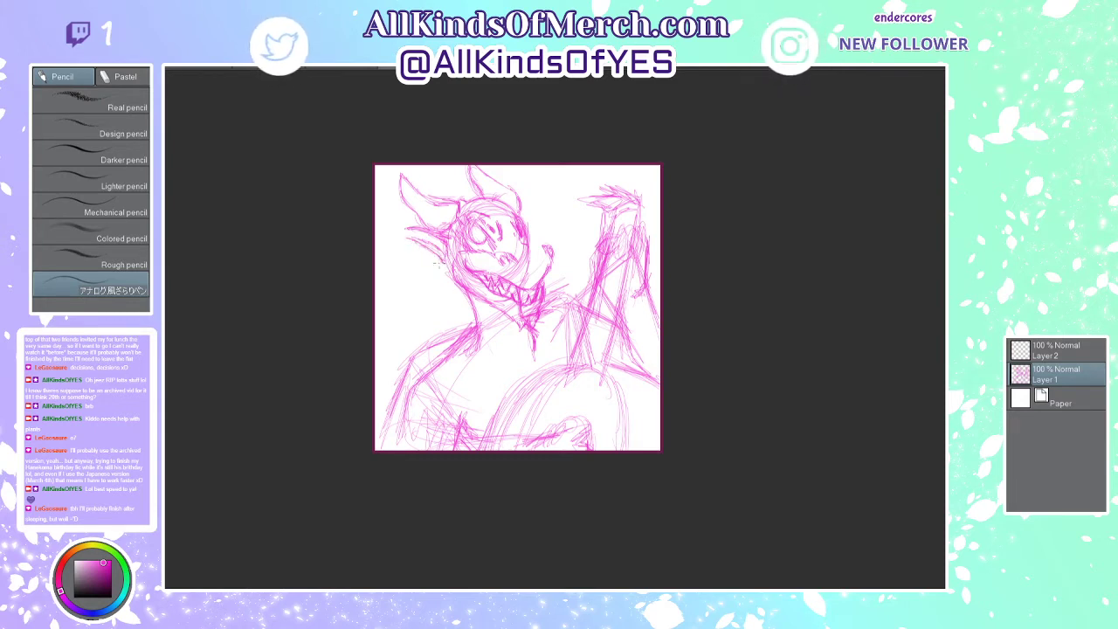
{"action": "mouse_move", "coordinate": [435, 263]}
{"action": "left_mouse_down"}
{"action": "mouse_move", "coordinate": [416, 291]}
{"action": "mouse_move", "coordinate": [436, 267]}
{"action": "mouse_move", "coordinate": [452, 268]}
{"action": "left_mouse_up"}
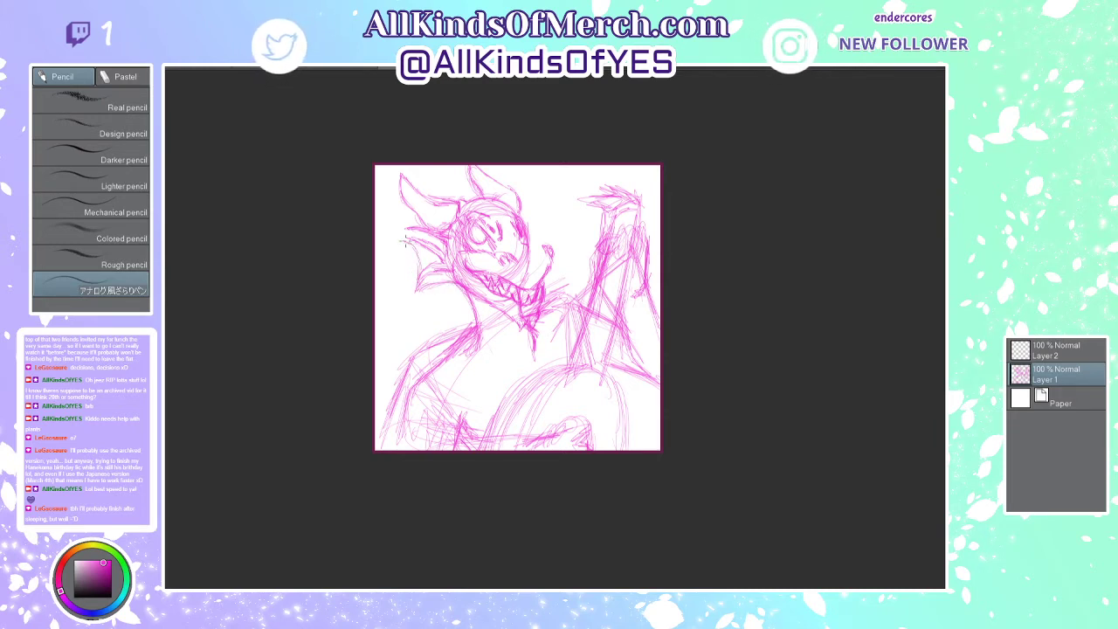
{"action": "left_click_drag", "start_coordinate": [404, 243], "coordinate": [423, 250]}
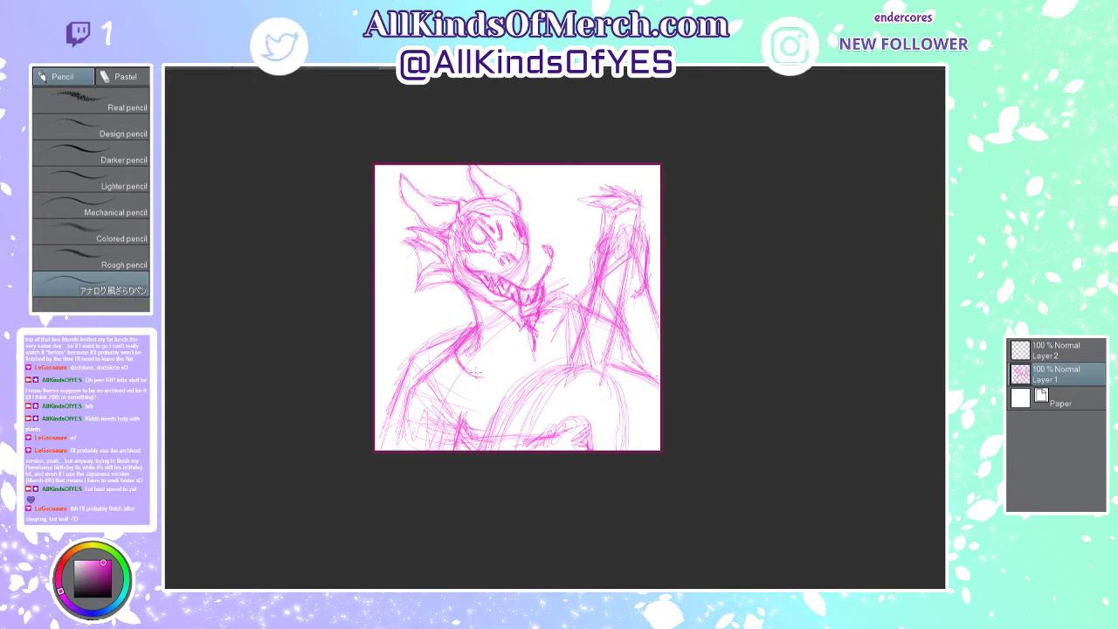
Step: Sketch a rounded neckline across the chest and a clothing fold running down beside the near arm
{"action": "mouse_move", "coordinate": [477, 373]}
{"action": "left_mouse_down"}
{"action": "mouse_move", "coordinate": [521, 362]}
{"action": "mouse_move", "coordinate": [518, 374]}
{"action": "mouse_move", "coordinate": [556, 347]}
{"action": "mouse_move", "coordinate": [535, 359]}
{"action": "mouse_move", "coordinate": [547, 330]}
{"action": "left_mouse_up"}
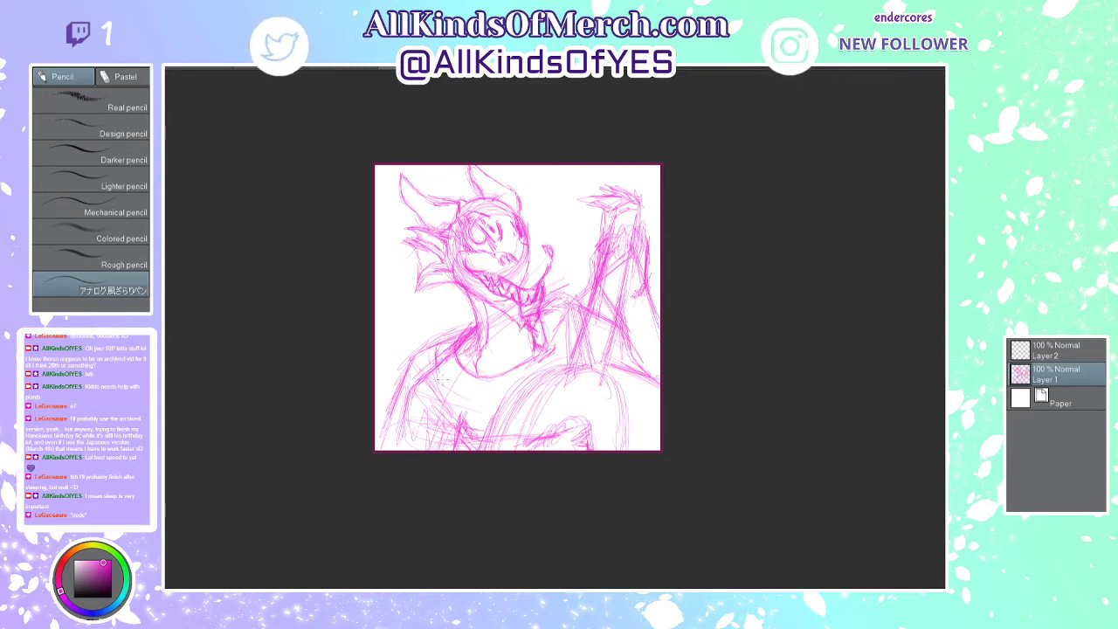
{"action": "left_click_drag", "start_coordinate": [442, 376], "coordinate": [470, 434]}
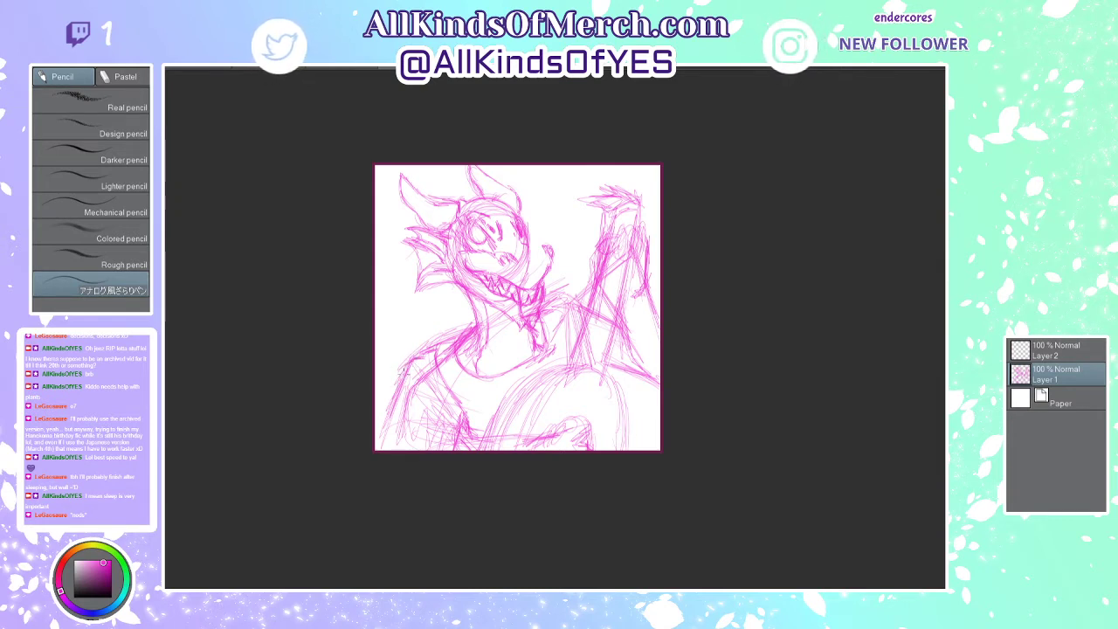
Step: Rough in the lower arm and torso lines, and sketch a long shaft running from the raised hand toward the canvas's lower edge
{"action": "left_click_drag", "start_coordinate": [390, 415], "coordinate": [378, 434]}
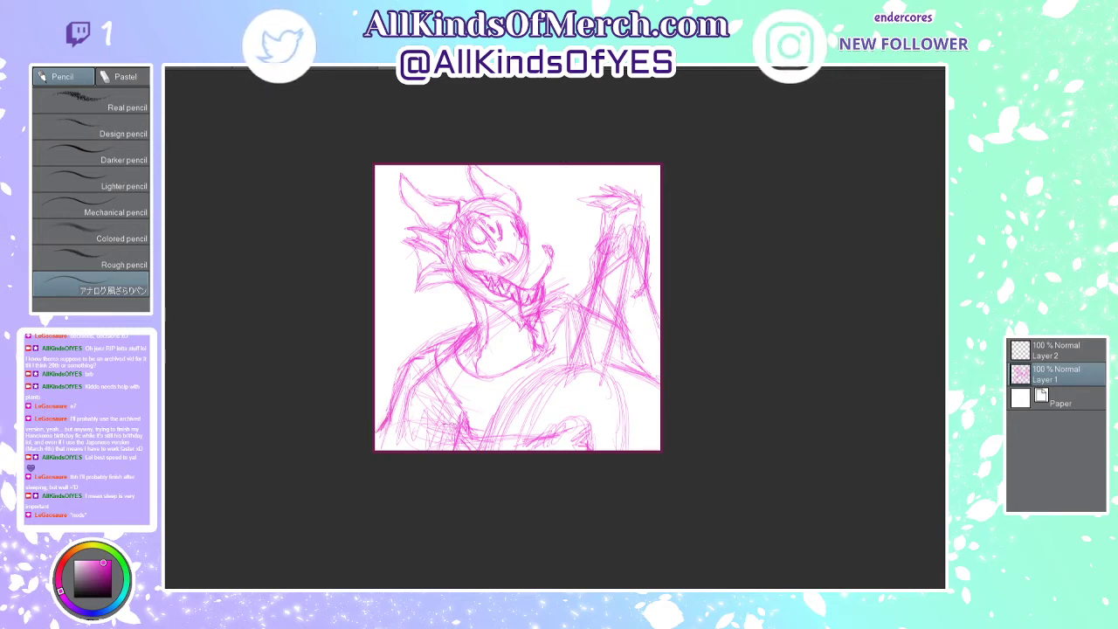
{"action": "left_click_drag", "start_coordinate": [445, 425], "coordinate": [434, 442]}
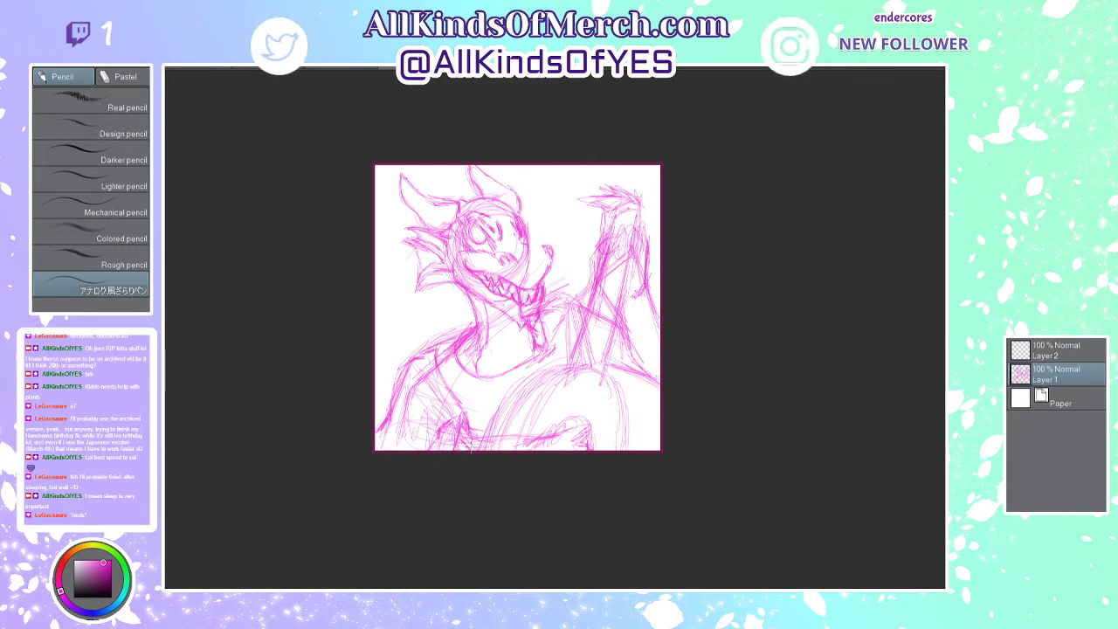
{"action": "left_click_drag", "start_coordinate": [509, 445], "coordinate": [528, 443]}
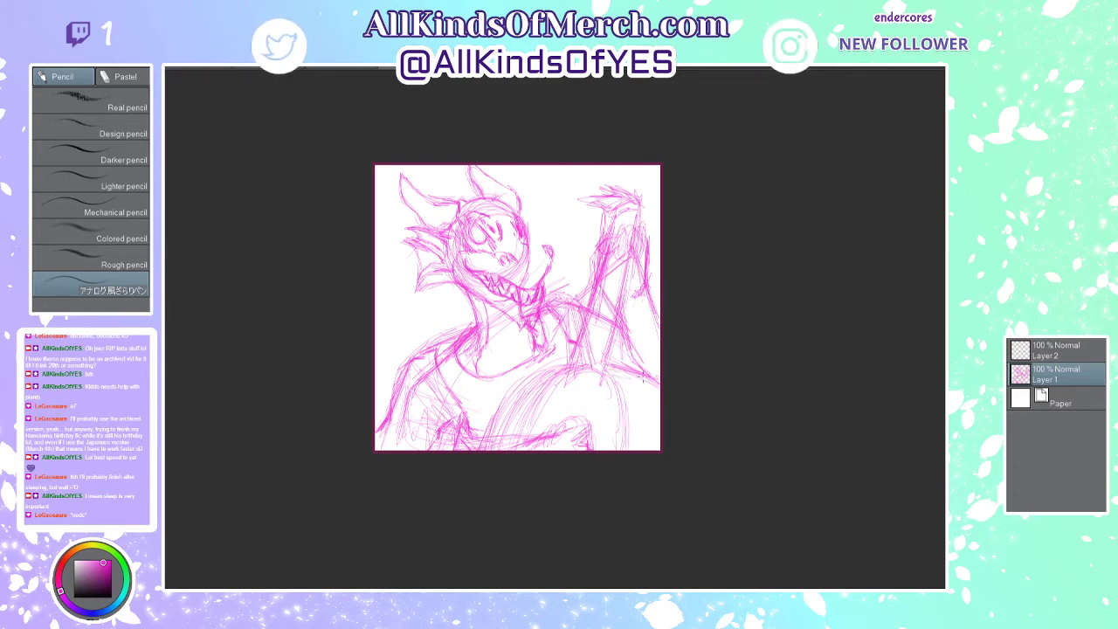
{"action": "mouse_move", "coordinate": [615, 372]}
{"action": "left_mouse_down"}
{"action": "mouse_move", "coordinate": [648, 379]}
{"action": "mouse_move", "coordinate": [632, 366]}
{"action": "left_mouse_up"}
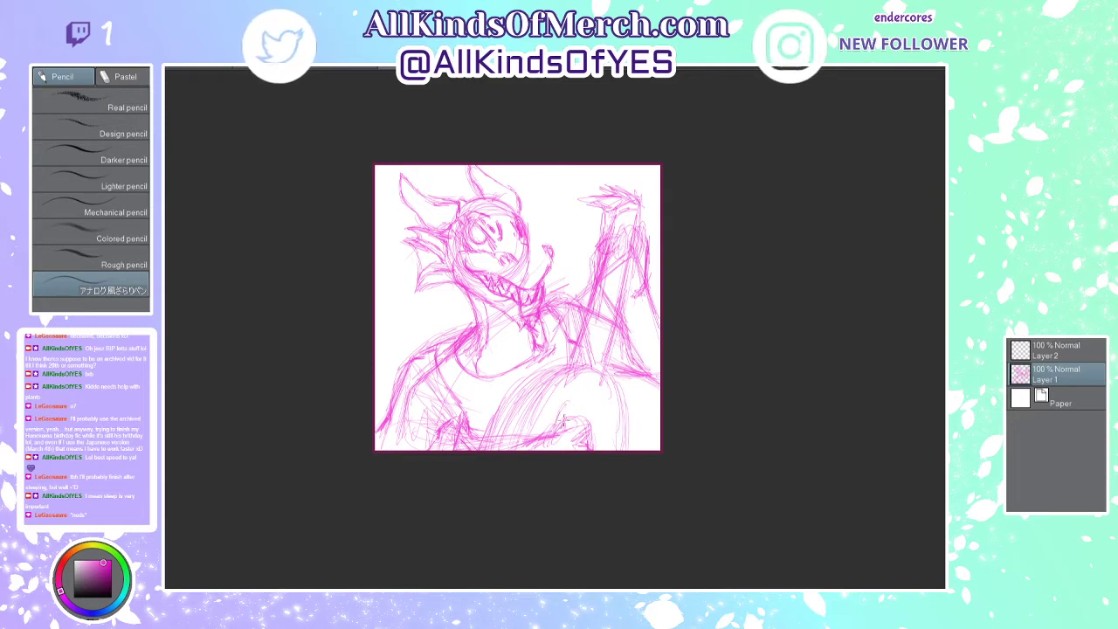
{"action": "mouse_move", "coordinate": [557, 423]}
{"action": "left_mouse_down"}
{"action": "mouse_move", "coordinate": [589, 404]}
{"action": "mouse_move", "coordinate": [603, 416]}
{"action": "mouse_move", "coordinate": [596, 444]}
{"action": "left_mouse_up"}
{"action": "left_click_drag", "start_coordinate": [568, 400], "coordinate": [596, 422]}
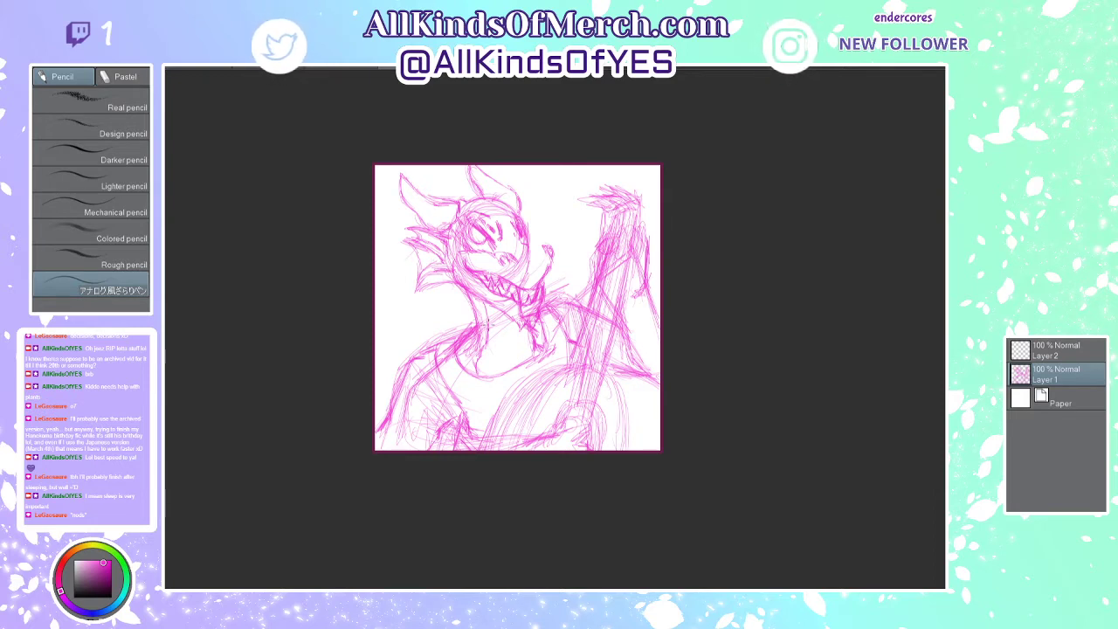
Step: Mirror the whole creature sketch horizontally so the raised arm and head swap sides
{"action": "key", "text": "ctrl+t"}
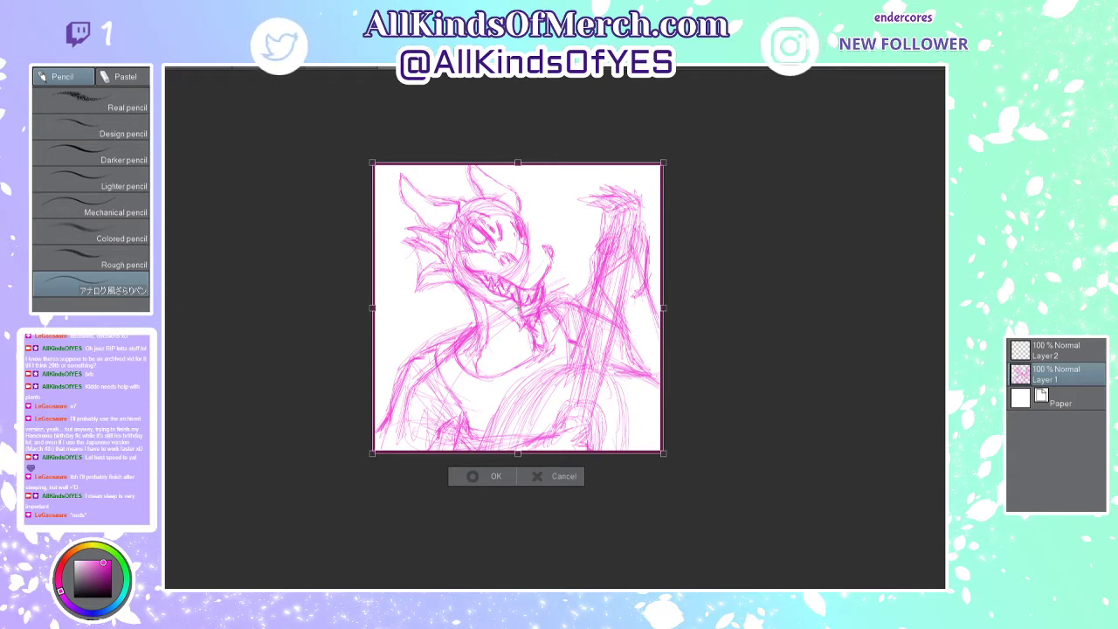
{"action": "key", "text": "h"}
{"action": "key", "text": "Return"}
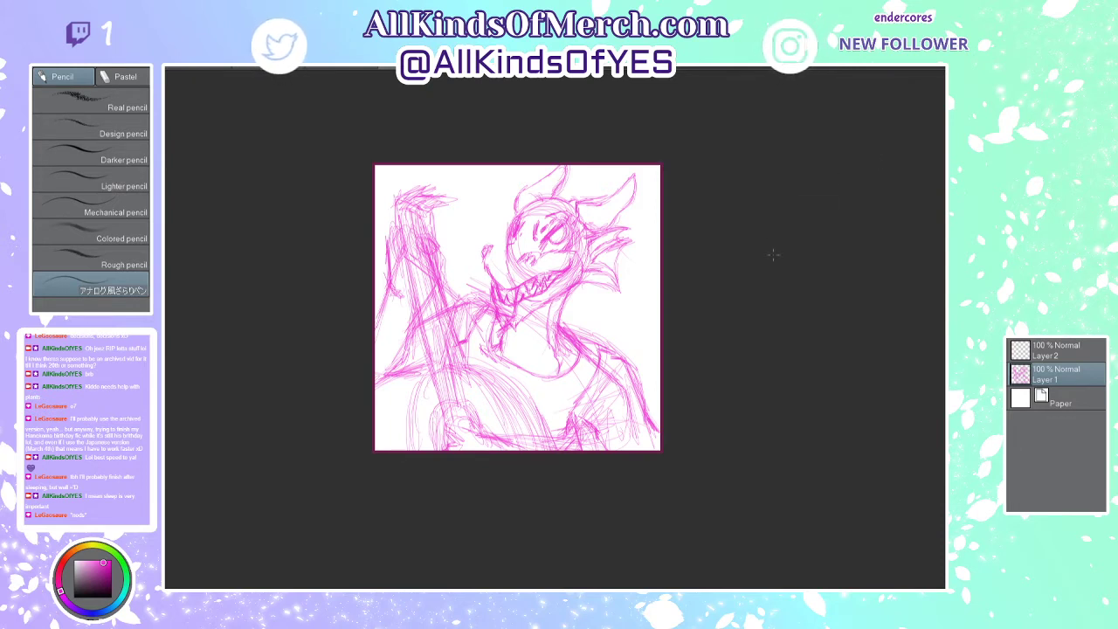
{"action": "mouse_move", "coordinate": [517, 307]}
{"action": "left_mouse_down"}
{"action": "mouse_move", "coordinate": [495, 306]}
{"action": "mouse_move", "coordinate": [515, 307]}
{"action": "left_mouse_up"}
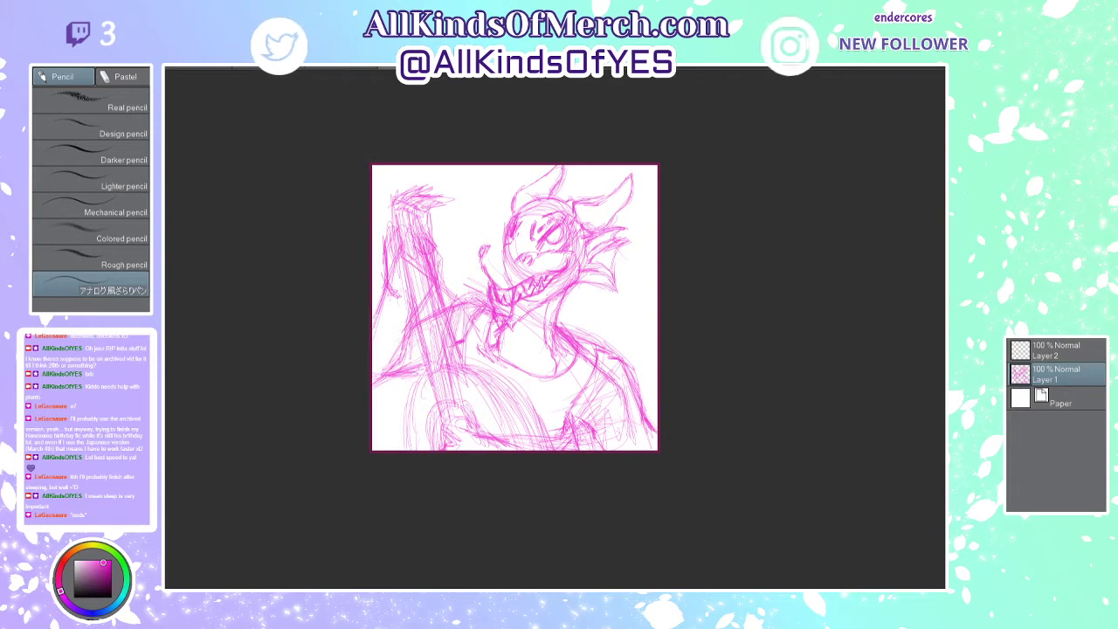
{"action": "key", "text": "ctrl+z"}
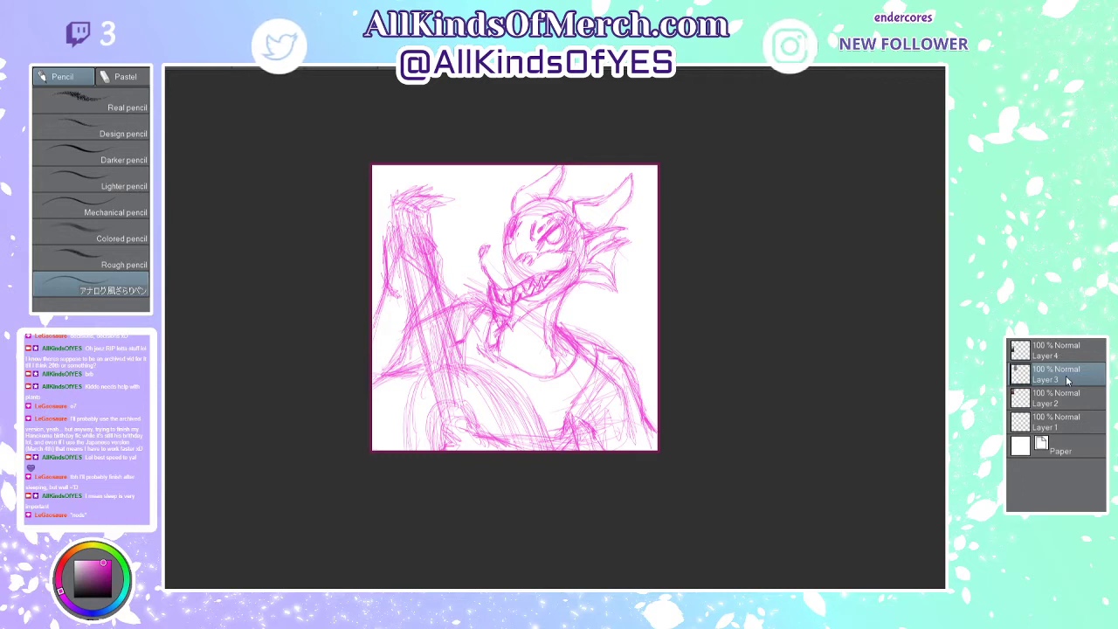
{"action": "key", "text": "ctrl+z"}
{"action": "key", "text": "ctrl+z"}
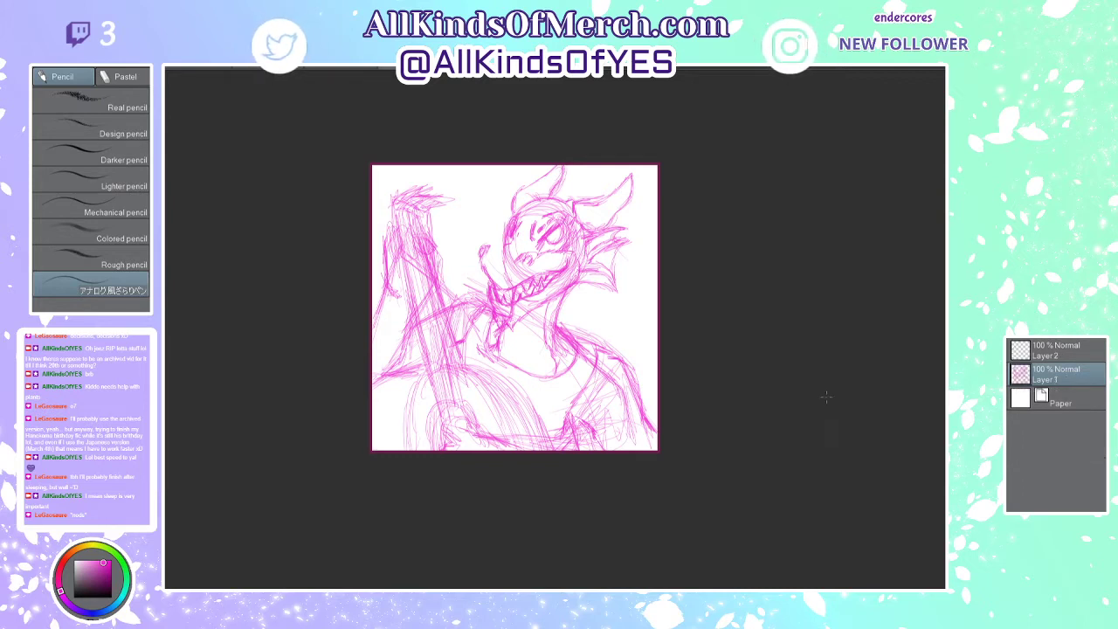
{"action": "key", "text": "ctrl+z"}
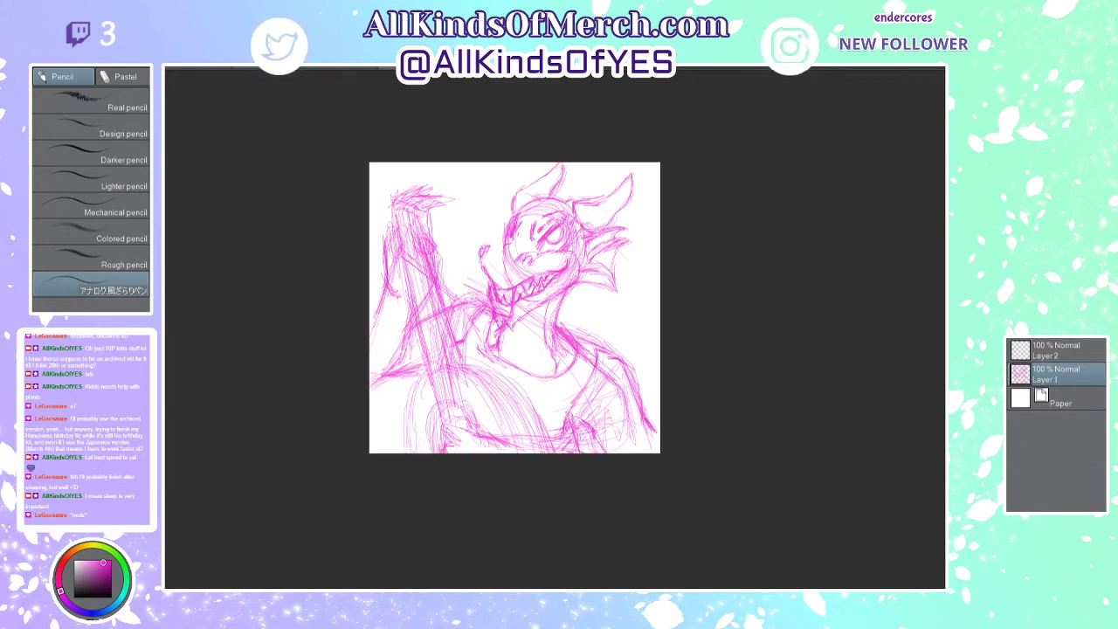
{"action": "key", "text": "ctrl+y"}
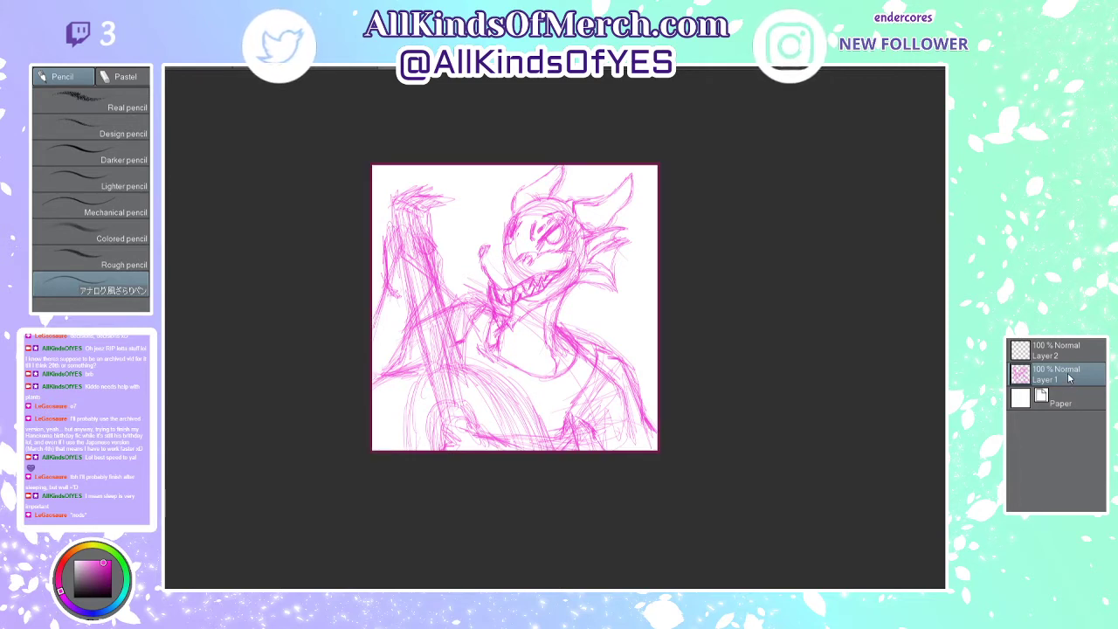
Step: Lower the rough sketch on Layer 1 to 25% opacity and add a new layer directly above it
{"action": "key", "text": "ctrl+t"}
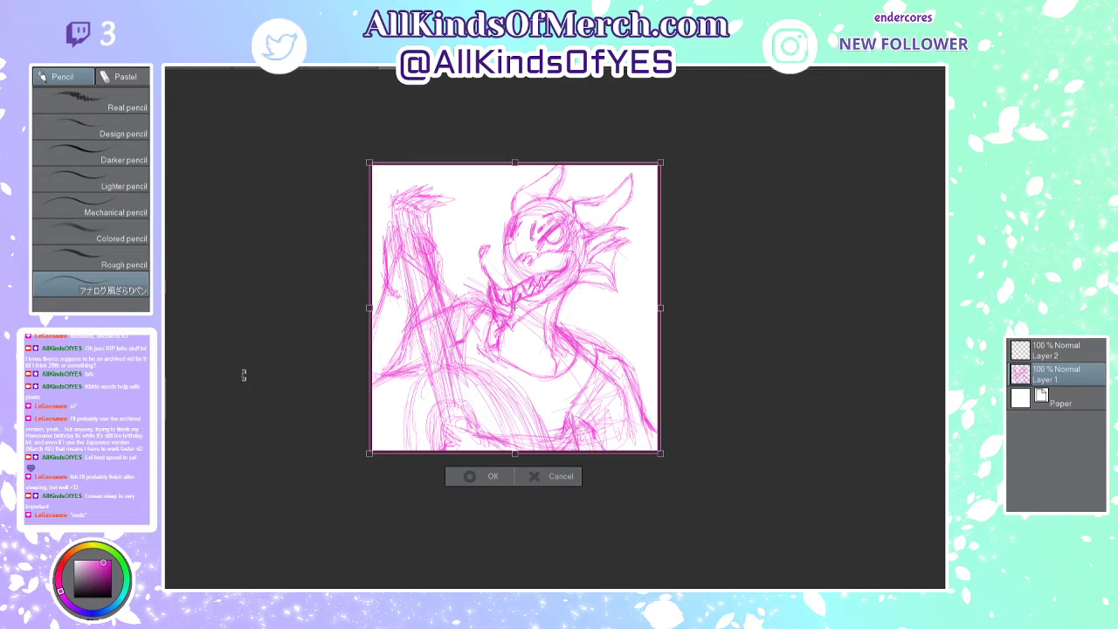
{"action": "key", "text": "Return"}
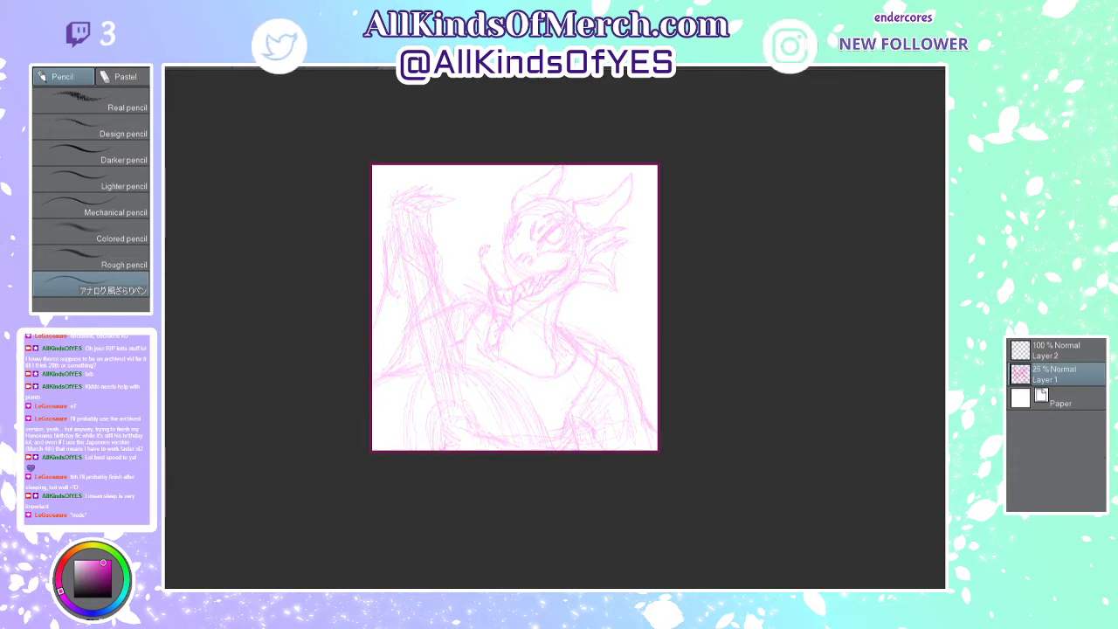
{"action": "key", "text": "ctrl+shift+n"}
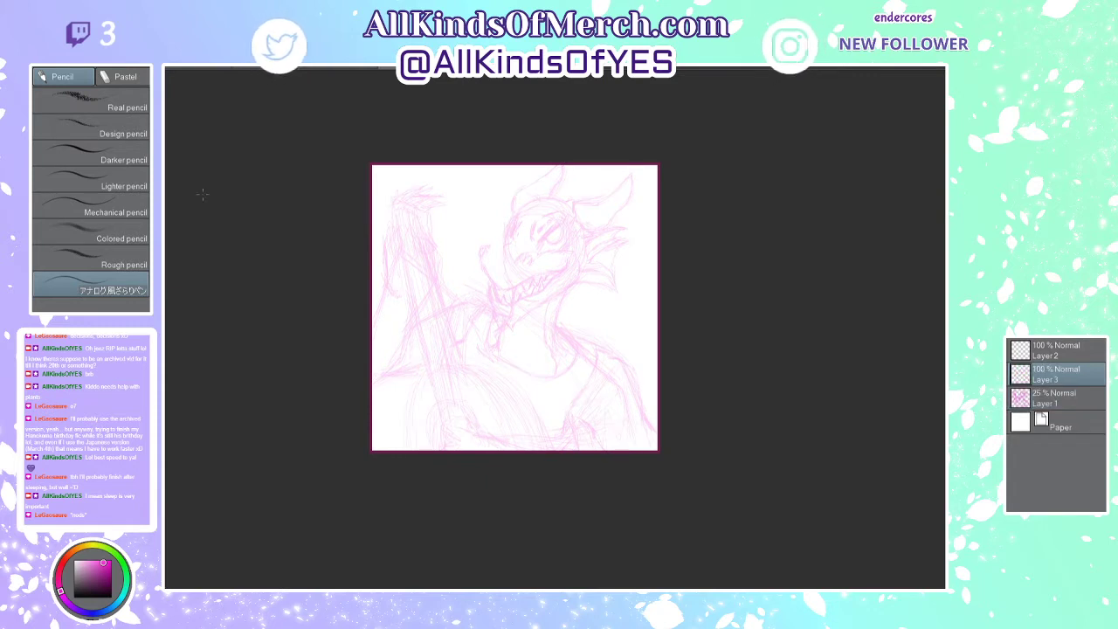
{"action": "key", "text": "ctrl+plus"}
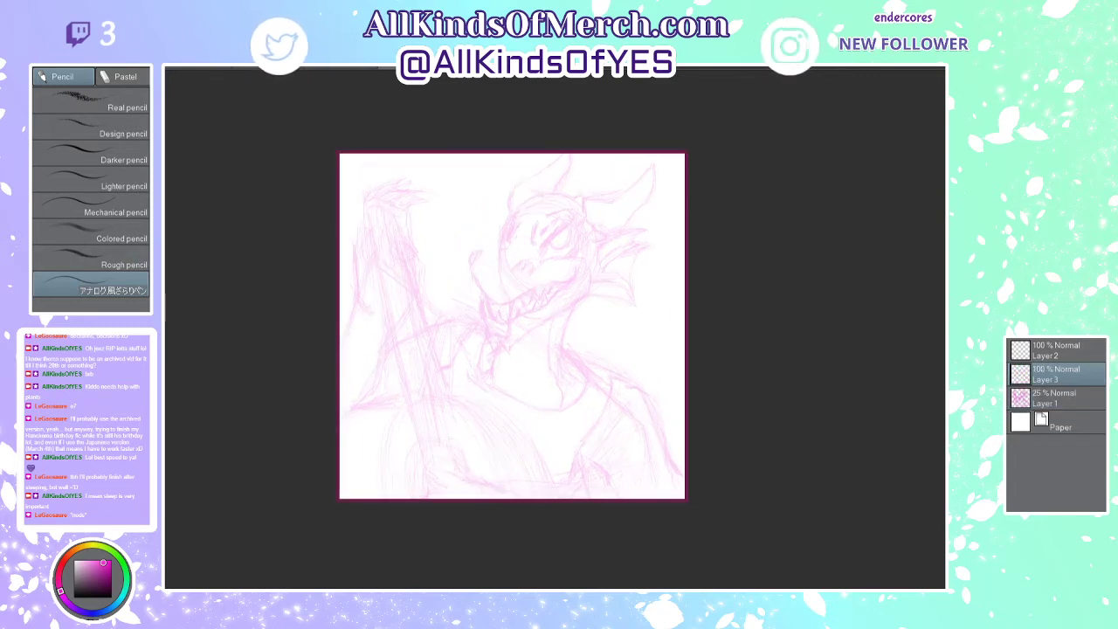
{"action": "scroll", "coordinate": [550, 236], "scroll_direction": "up", "scroll_amount": 4}
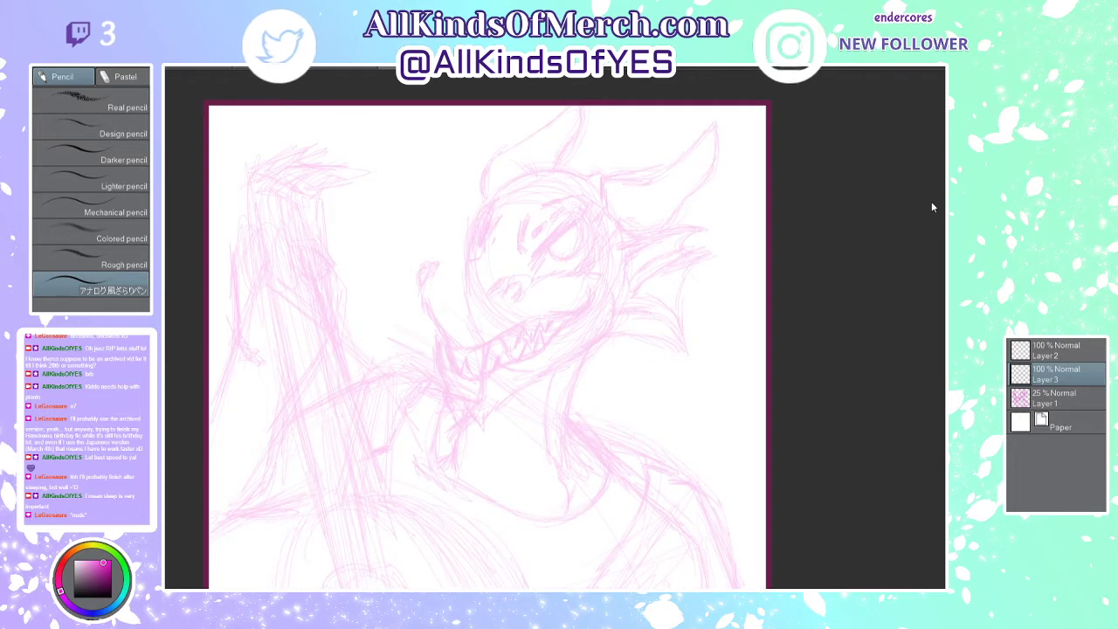
{"action": "key", "text": "ctrl+Tab"}
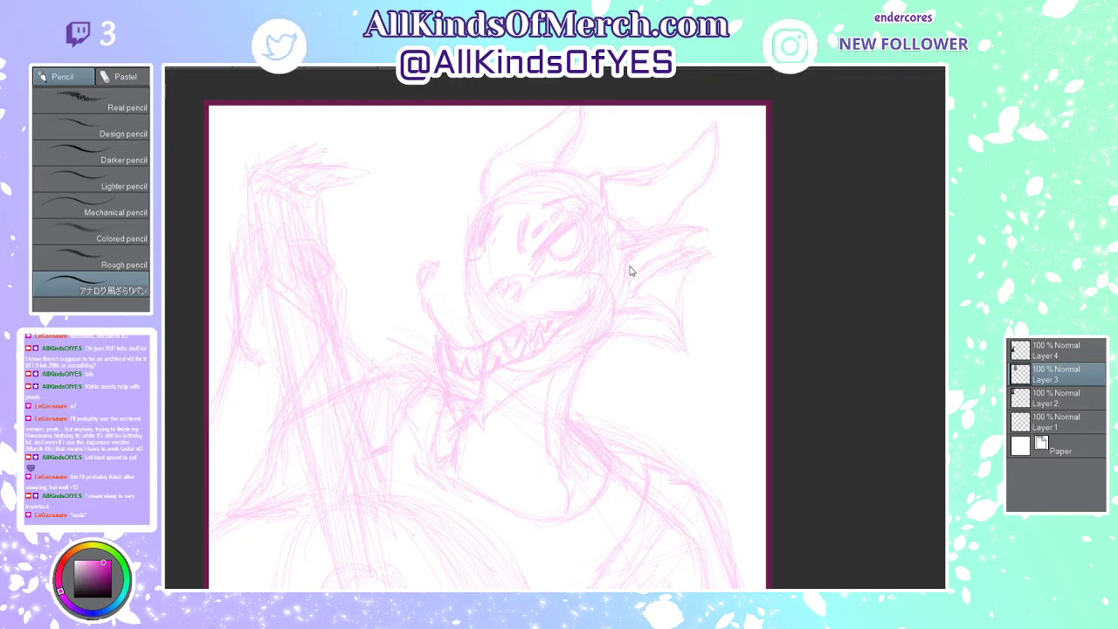
{"action": "left_click", "coordinate": [903, 419]}
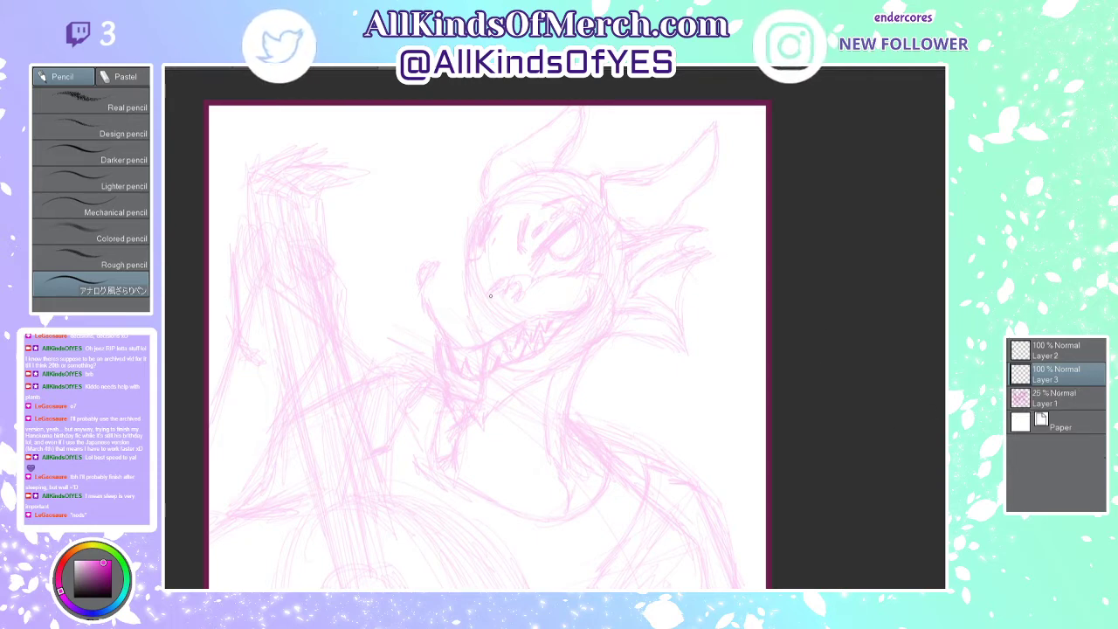
Step: Draw the nostril, the rounded snout outline, and the upper lip curving back to the mouth corner over the faded sketch
{"action": "mouse_move", "coordinate": [490, 293]}
{"action": "left_mouse_down"}
{"action": "mouse_move", "coordinate": [519, 276]}
{"action": "mouse_move", "coordinate": [530, 288]}
{"action": "mouse_move", "coordinate": [521, 298]}
{"action": "left_mouse_up"}
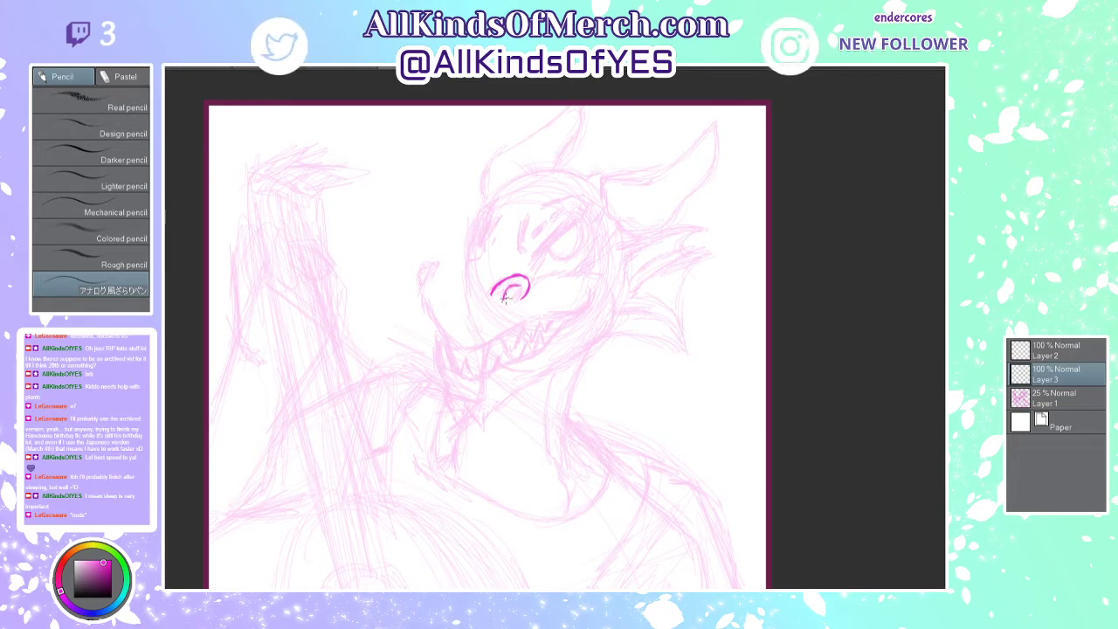
{"action": "left_click_drag", "start_coordinate": [503, 299], "coordinate": [517, 290]}
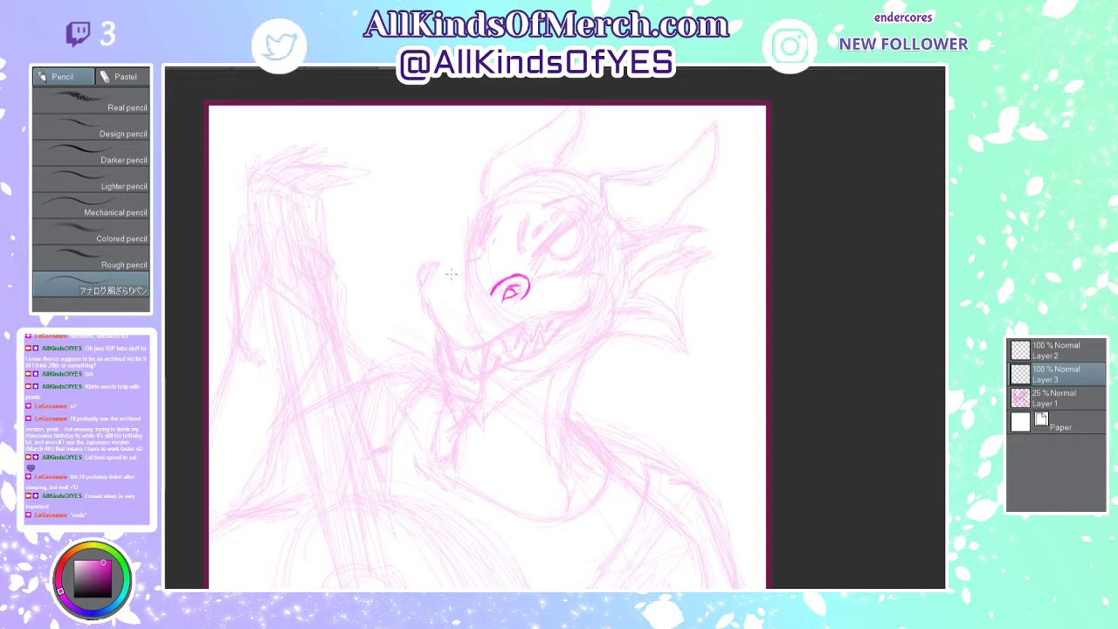
{"action": "mouse_move", "coordinate": [458, 267]}
{"action": "left_mouse_down"}
{"action": "mouse_move", "coordinate": [439, 264]}
{"action": "mouse_move", "coordinate": [419, 297]}
{"action": "mouse_move", "coordinate": [447, 340]}
{"action": "mouse_move", "coordinate": [466, 349]}
{"action": "mouse_move", "coordinate": [529, 323]}
{"action": "mouse_move", "coordinate": [571, 321]}
{"action": "mouse_move", "coordinate": [587, 314]}
{"action": "mouse_move", "coordinate": [589, 292]}
{"action": "mouse_move", "coordinate": [574, 325]}
{"action": "left_mouse_up"}
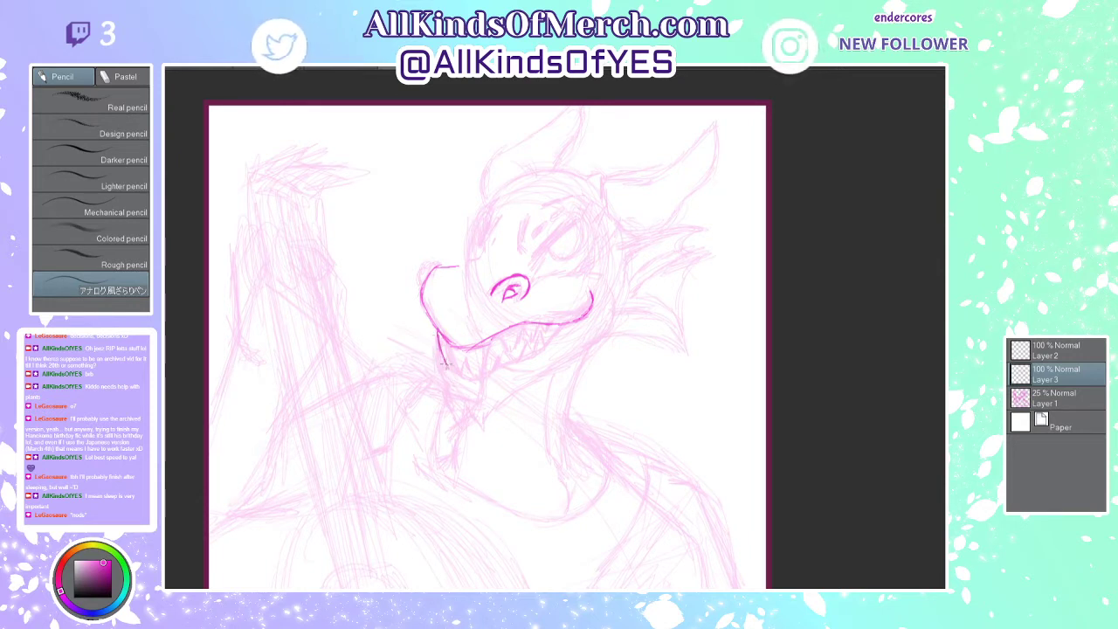
Step: Draw the jagged teeth inside the grin and outline the lower jaw with a spiked chin
{"action": "mouse_move", "coordinate": [448, 351]}
{"action": "left_mouse_down"}
{"action": "mouse_move", "coordinate": [465, 372]}
{"action": "mouse_move", "coordinate": [462, 354]}
{"action": "left_mouse_up"}
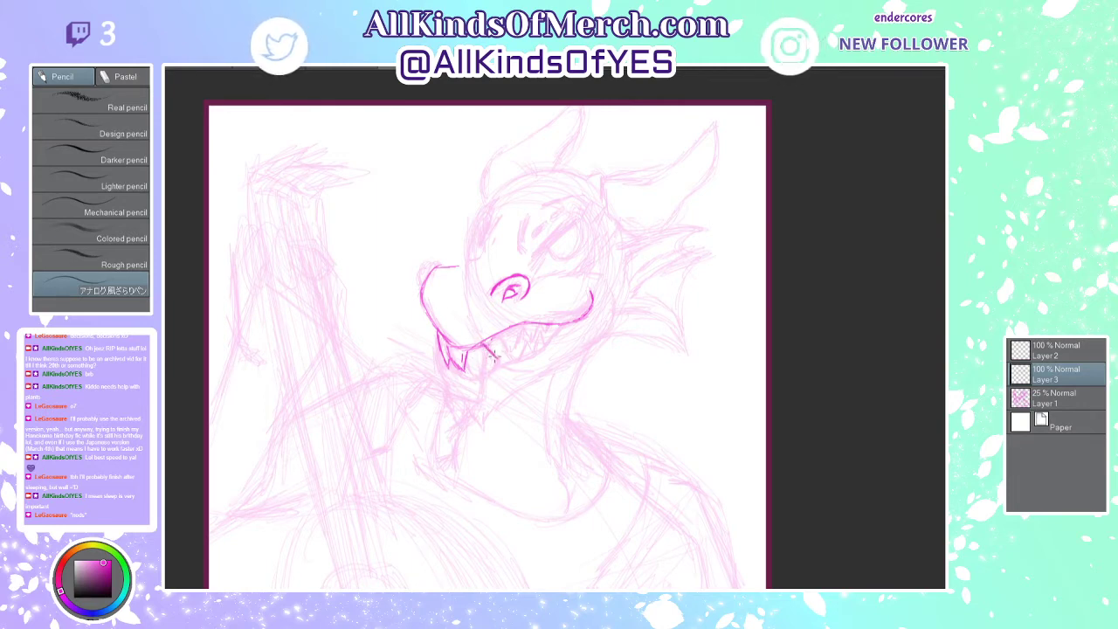
{"action": "mouse_move", "coordinate": [493, 354]}
{"action": "left_mouse_down"}
{"action": "mouse_move", "coordinate": [517, 344]}
{"action": "mouse_move", "coordinate": [519, 328]}
{"action": "mouse_move", "coordinate": [527, 337]}
{"action": "left_mouse_up"}
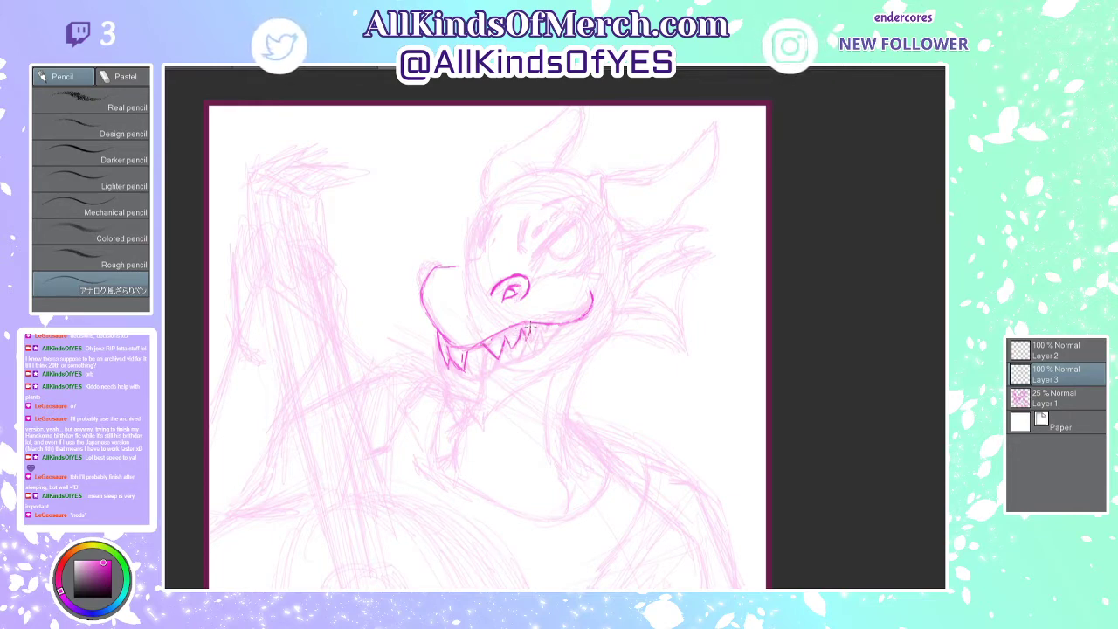
{"action": "left_click_drag", "start_coordinate": [539, 325], "coordinate": [552, 325]}
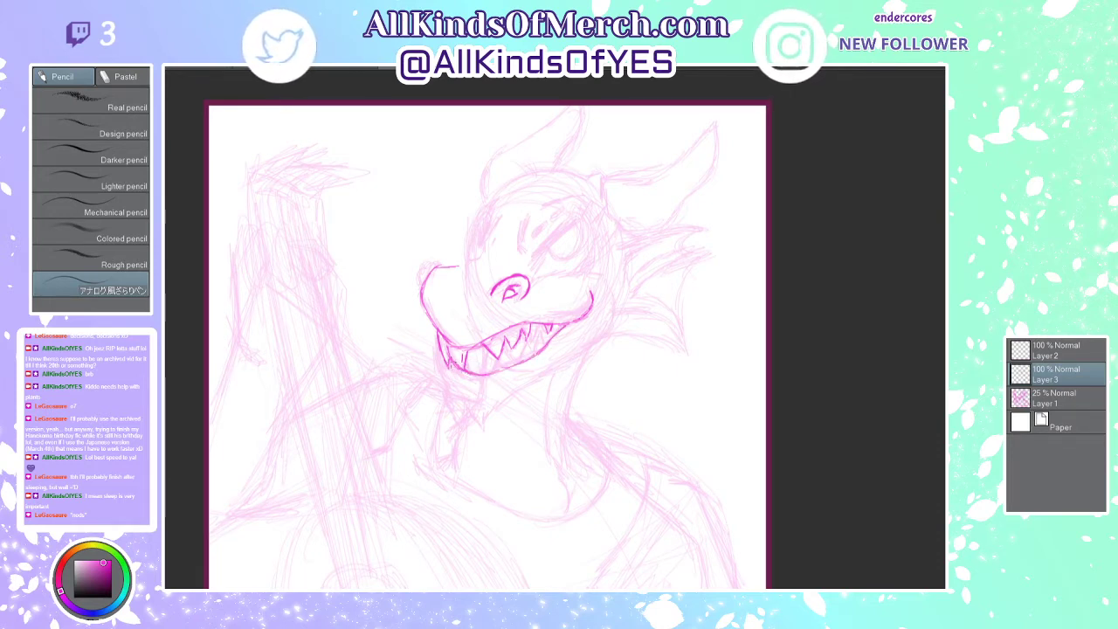
{"action": "mouse_move", "coordinate": [440, 354]}
{"action": "left_mouse_down"}
{"action": "mouse_move", "coordinate": [456, 409]}
{"action": "mouse_move", "coordinate": [498, 400]}
{"action": "mouse_move", "coordinate": [607, 353]}
{"action": "mouse_move", "coordinate": [616, 311]}
{"action": "mouse_move", "coordinate": [614, 353]}
{"action": "left_mouse_up"}
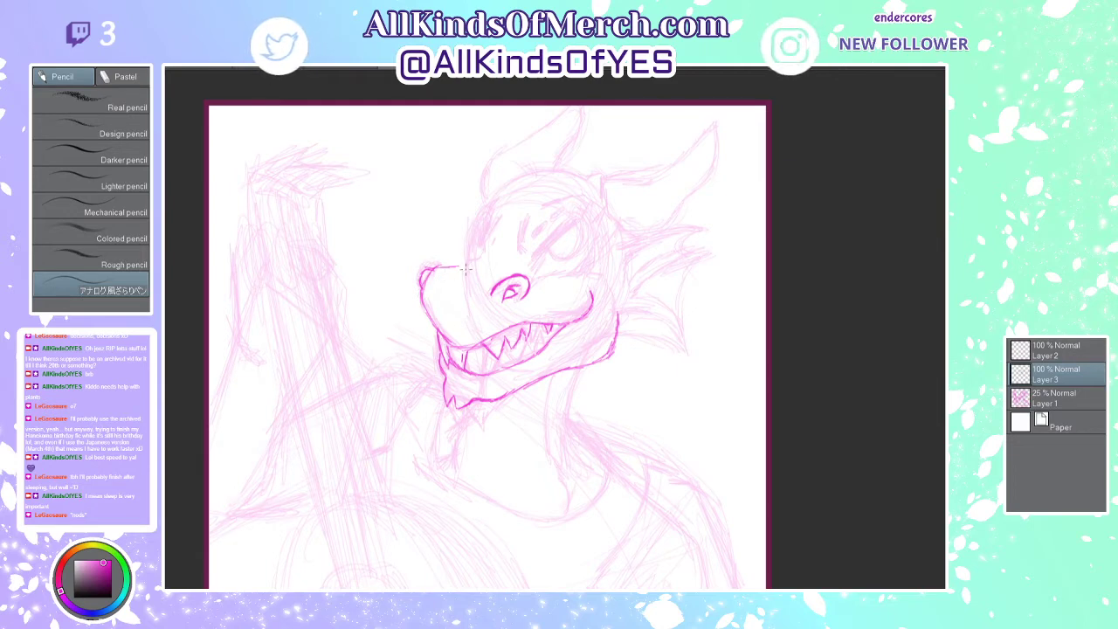
Step: Draw the snout bridge, the brow creases, and the near eye's upper lid with pointed lashes, filling the lashes solid pink
{"action": "left_click_drag", "start_coordinate": [456, 265], "coordinate": [478, 259]}
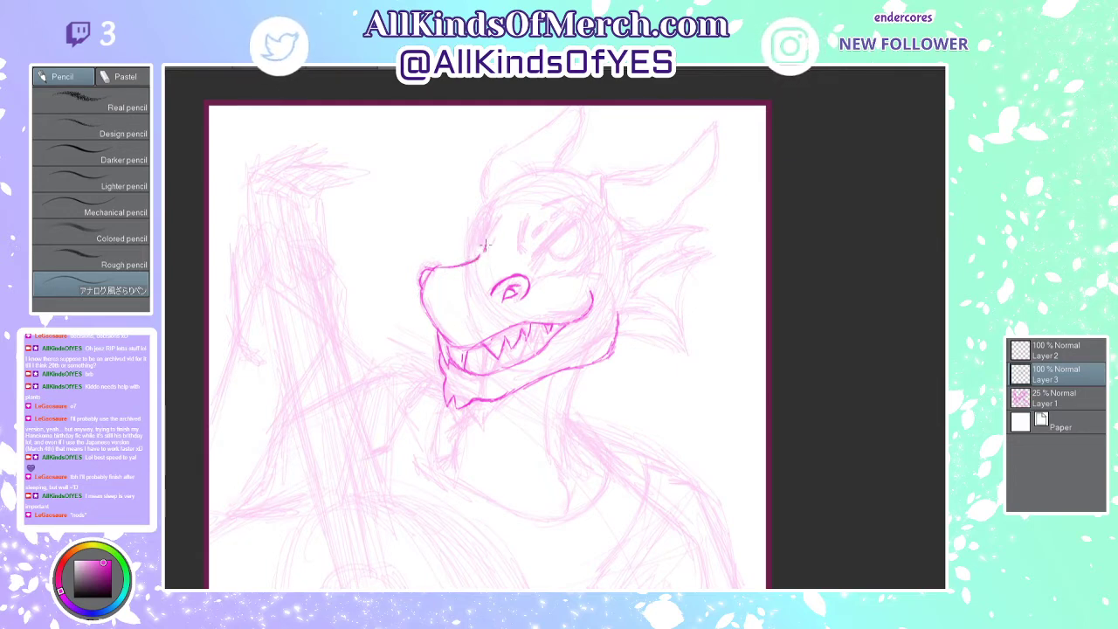
{"action": "mouse_move", "coordinate": [489, 226]}
{"action": "left_mouse_down"}
{"action": "mouse_move", "coordinate": [504, 211]}
{"action": "mouse_move", "coordinate": [492, 225]}
{"action": "mouse_move", "coordinate": [511, 265]}
{"action": "left_mouse_up"}
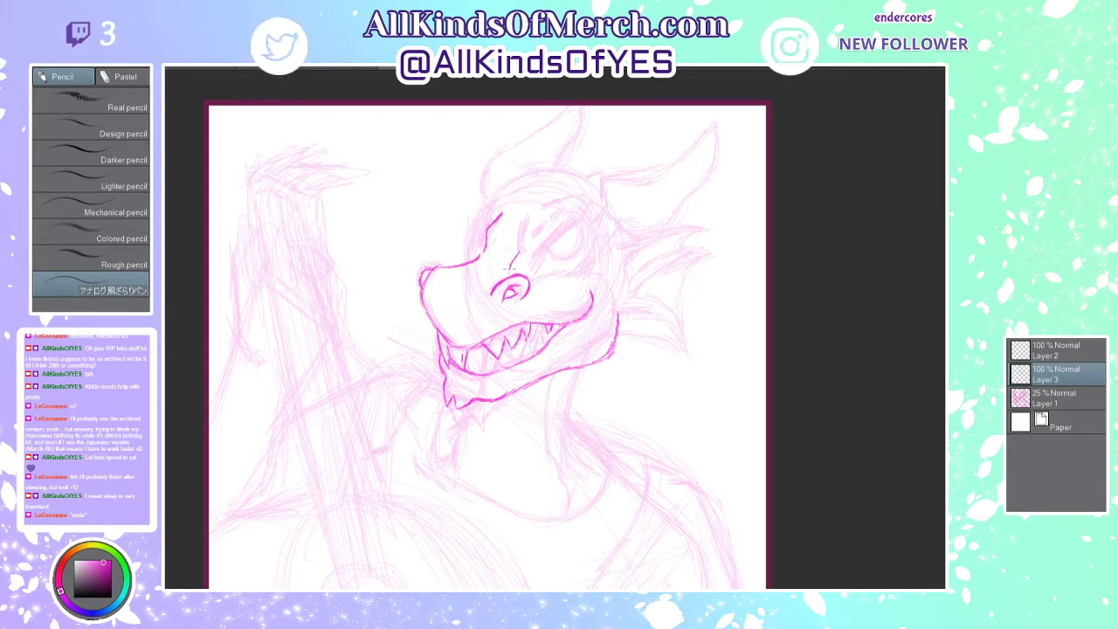
{"action": "mouse_move", "coordinate": [524, 216]}
{"action": "left_mouse_down"}
{"action": "mouse_move", "coordinate": [523, 263]}
{"action": "mouse_move", "coordinate": [538, 260]}
{"action": "mouse_move", "coordinate": [522, 262]}
{"action": "mouse_move", "coordinate": [610, 206]}
{"action": "mouse_move", "coordinate": [595, 238]}
{"action": "mouse_move", "coordinate": [607, 236]}
{"action": "mouse_move", "coordinate": [603, 244]}
{"action": "mouse_move", "coordinate": [577, 271]}
{"action": "mouse_move", "coordinate": [587, 247]}
{"action": "left_mouse_up"}
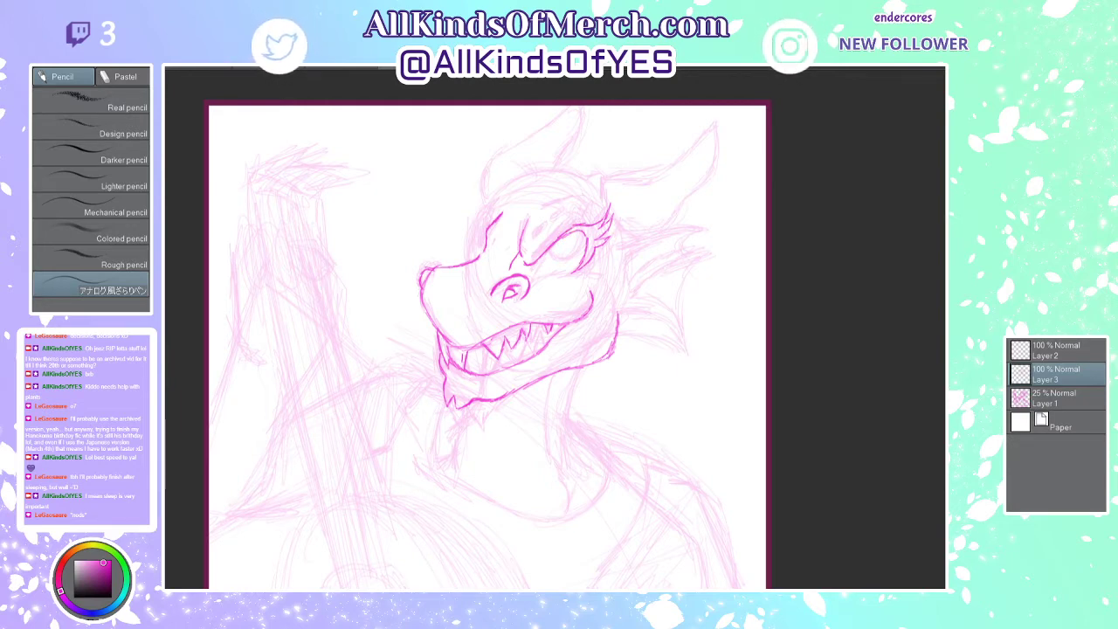
{"action": "key", "text": "g"}
{"action": "left_click", "coordinate": [599, 228]}
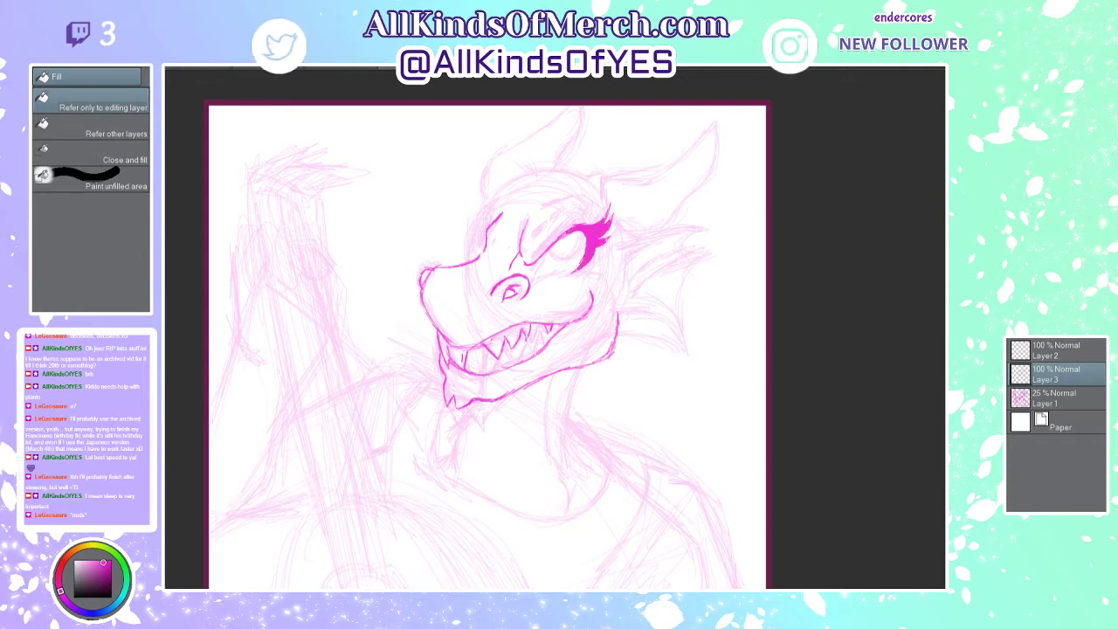
Step: Draw the near eye's iris, pupil and lower lid, add a cheek line, and outline the far brow ridge
{"action": "key", "text": "p"}
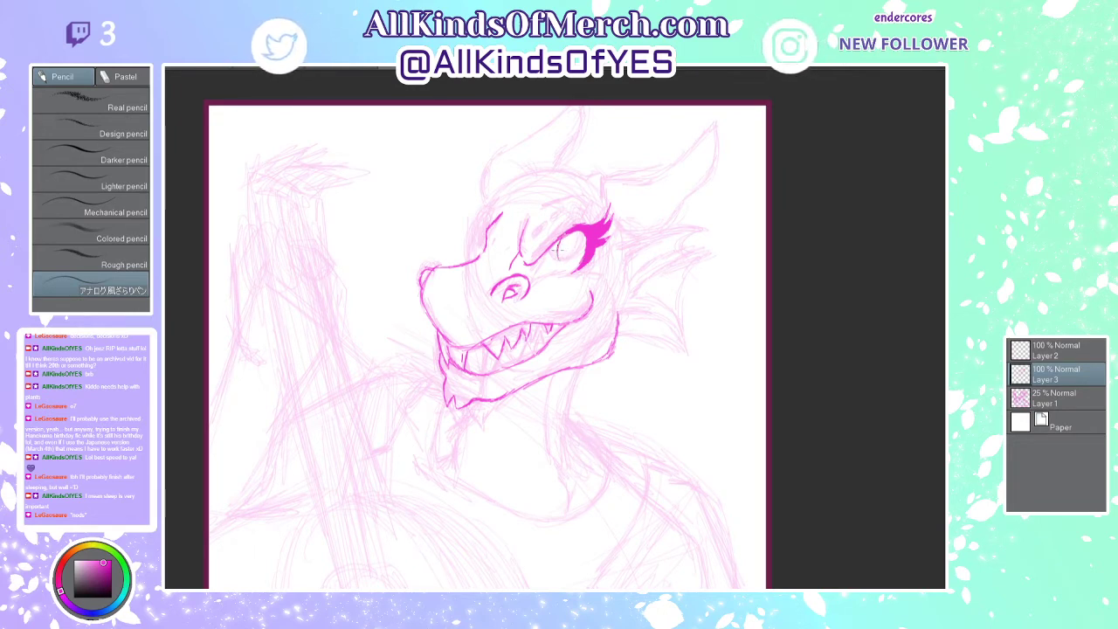
{"action": "mouse_move", "coordinate": [561, 255]}
{"action": "left_mouse_down"}
{"action": "mouse_move", "coordinate": [570, 266]}
{"action": "mouse_move", "coordinate": [582, 245]}
{"action": "left_mouse_up"}
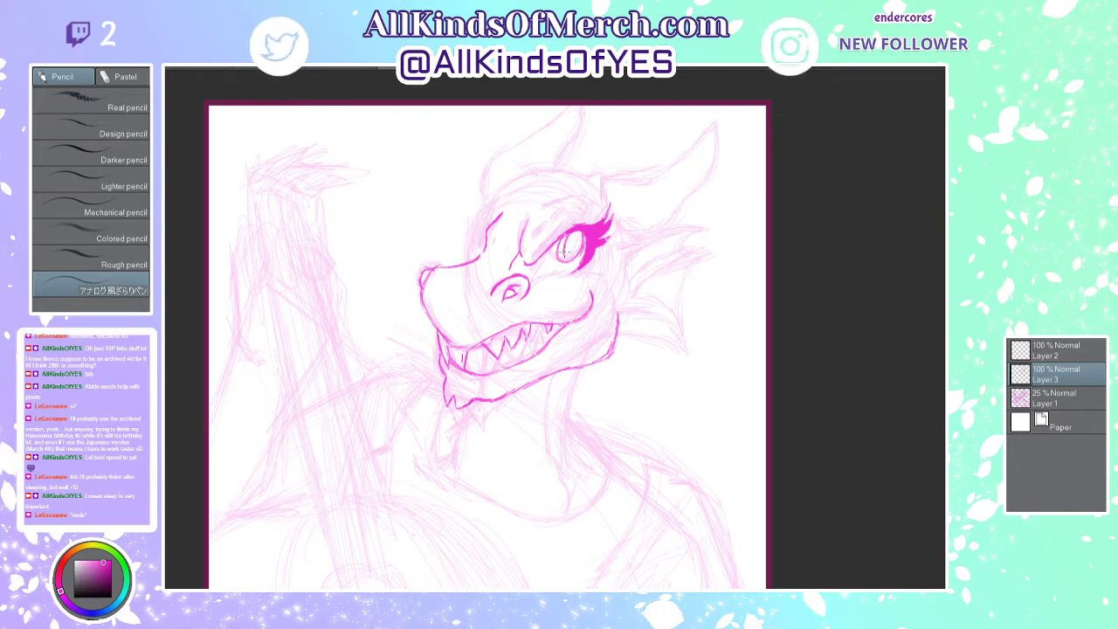
{"action": "mouse_move", "coordinate": [565, 251]}
{"action": "left_mouse_down"}
{"action": "mouse_move", "coordinate": [573, 257]}
{"action": "mouse_move", "coordinate": [578, 234]}
{"action": "left_mouse_up"}
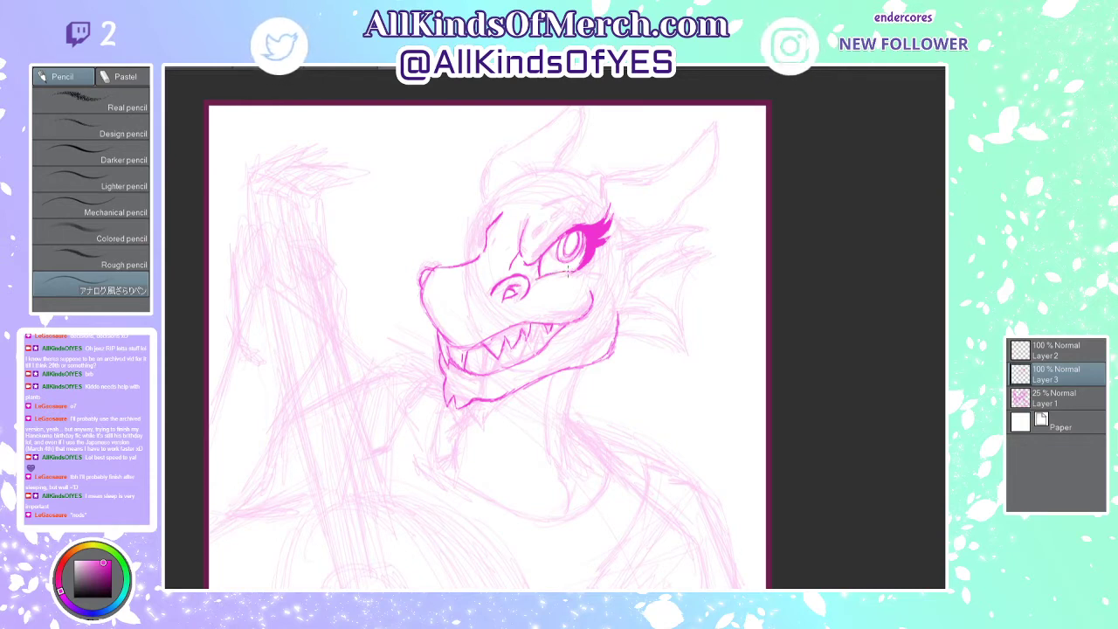
{"action": "left_click_drag", "start_coordinate": [578, 272], "coordinate": [597, 274]}
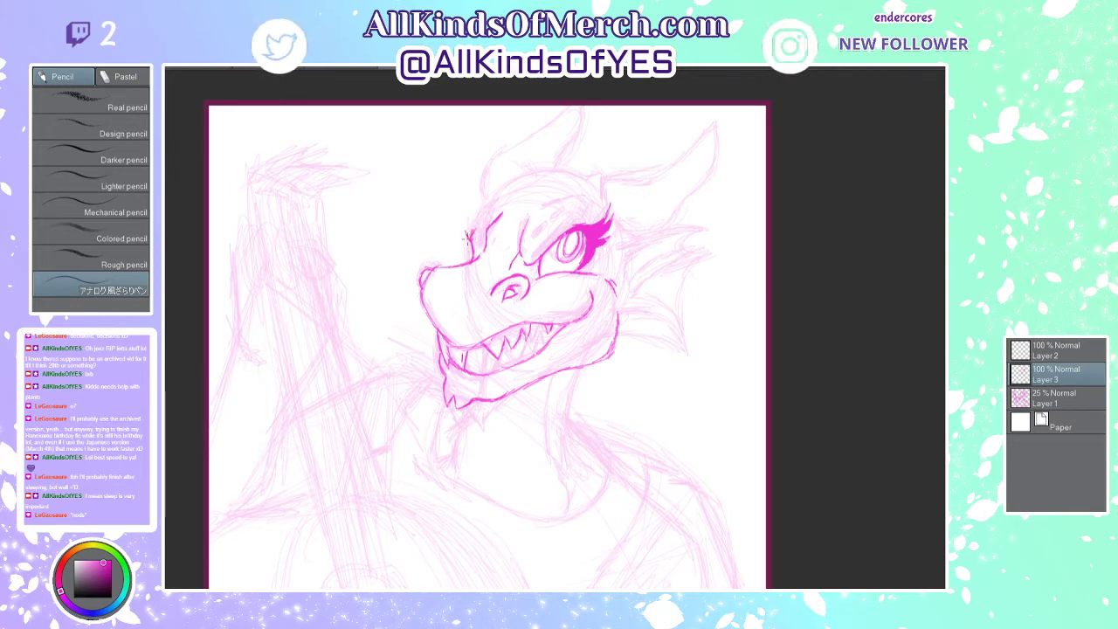
{"action": "left_click_drag", "start_coordinate": [463, 224], "coordinate": [485, 207]}
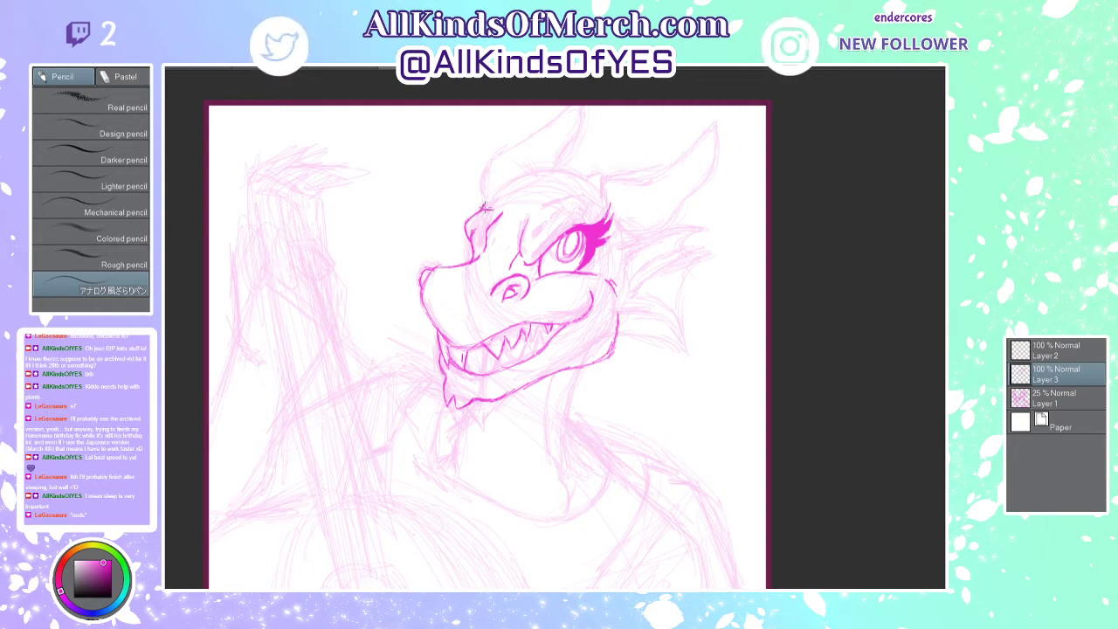
Step: Draw the crown of the head, the spined and webbed near ear fin, and a pointed spike beside the far brow
{"action": "mouse_move", "coordinate": [486, 199]}
{"action": "left_mouse_down"}
{"action": "mouse_move", "coordinate": [514, 177]}
{"action": "mouse_move", "coordinate": [555, 174]}
{"action": "mouse_move", "coordinate": [541, 166]}
{"action": "mouse_move", "coordinate": [588, 178]}
{"action": "mouse_move", "coordinate": [567, 170]}
{"action": "mouse_move", "coordinate": [581, 167]}
{"action": "mouse_move", "coordinate": [576, 178]}
{"action": "mouse_move", "coordinate": [595, 191]}
{"action": "mouse_move", "coordinate": [591, 179]}
{"action": "mouse_move", "coordinate": [605, 180]}
{"action": "mouse_move", "coordinate": [631, 236]}
{"action": "left_mouse_up"}
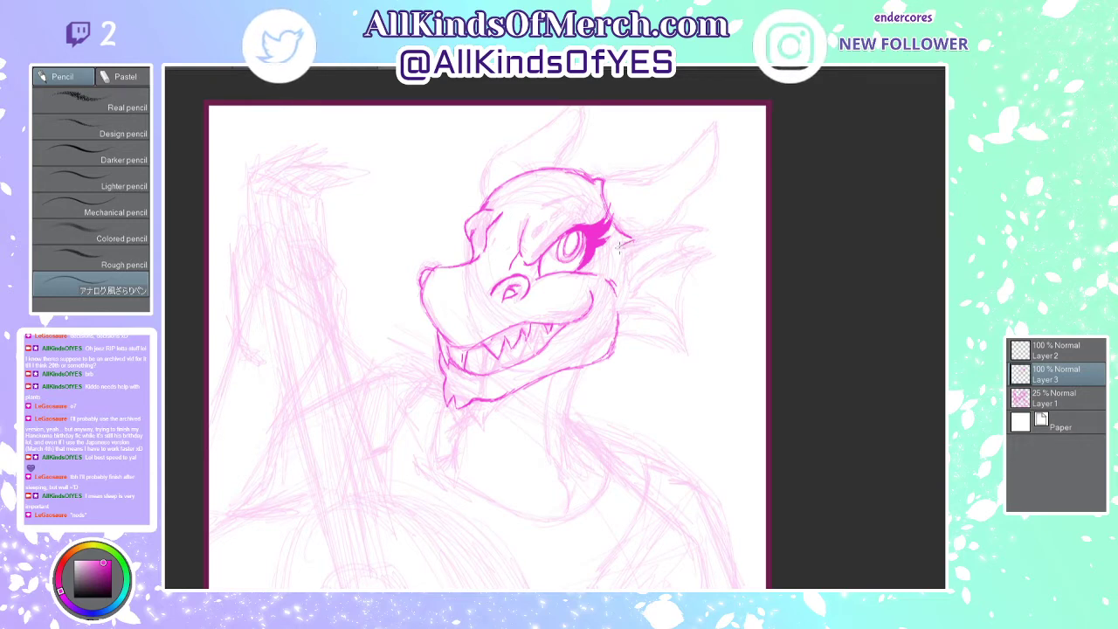
{"action": "mouse_move", "coordinate": [633, 238]}
{"action": "left_mouse_down"}
{"action": "mouse_move", "coordinate": [722, 232]}
{"action": "mouse_move", "coordinate": [648, 242]}
{"action": "mouse_move", "coordinate": [623, 261]}
{"action": "mouse_move", "coordinate": [622, 284]}
{"action": "mouse_move", "coordinate": [650, 256]}
{"action": "mouse_move", "coordinate": [711, 250]}
{"action": "mouse_move", "coordinate": [725, 262]}
{"action": "mouse_move", "coordinate": [666, 265]}
{"action": "left_mouse_up"}
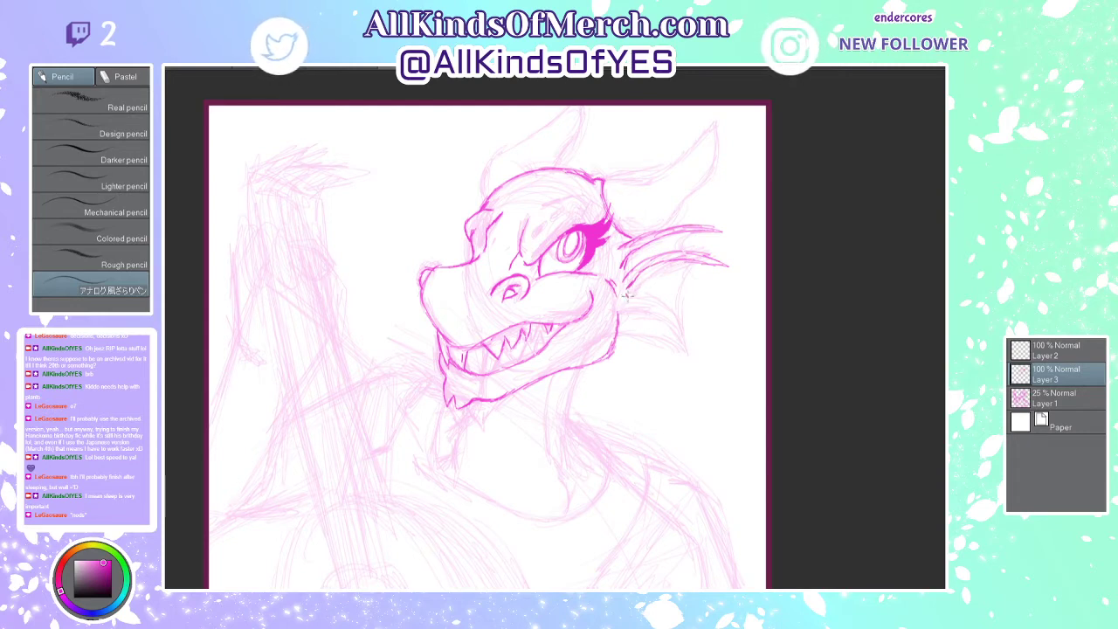
{"action": "mouse_move", "coordinate": [624, 296]}
{"action": "left_mouse_down"}
{"action": "mouse_move", "coordinate": [691, 331]}
{"action": "mouse_move", "coordinate": [641, 312]}
{"action": "left_mouse_up"}
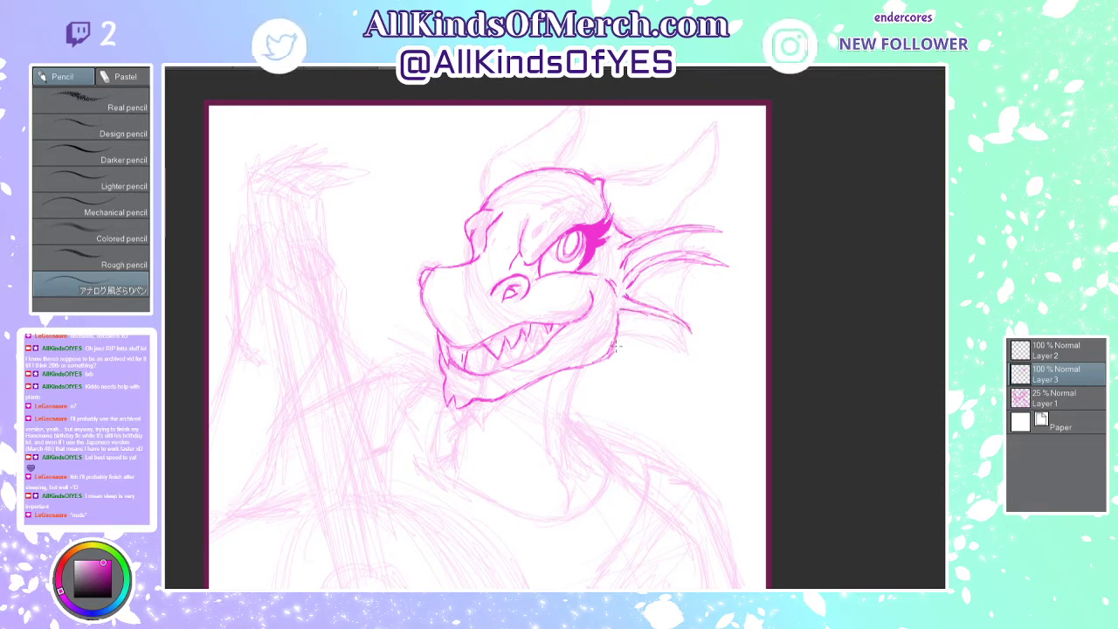
{"action": "mouse_move", "coordinate": [617, 351]}
{"action": "left_mouse_down"}
{"action": "mouse_move", "coordinate": [662, 330]}
{"action": "mouse_move", "coordinate": [692, 335]}
{"action": "mouse_move", "coordinate": [688, 285]}
{"action": "mouse_move", "coordinate": [706, 267]}
{"action": "mouse_move", "coordinate": [722, 271]}
{"action": "mouse_move", "coordinate": [695, 283]}
{"action": "mouse_move", "coordinate": [715, 261]}
{"action": "mouse_move", "coordinate": [711, 229]}
{"action": "mouse_move", "coordinate": [721, 234]}
{"action": "mouse_move", "coordinate": [711, 241]}
{"action": "left_mouse_up"}
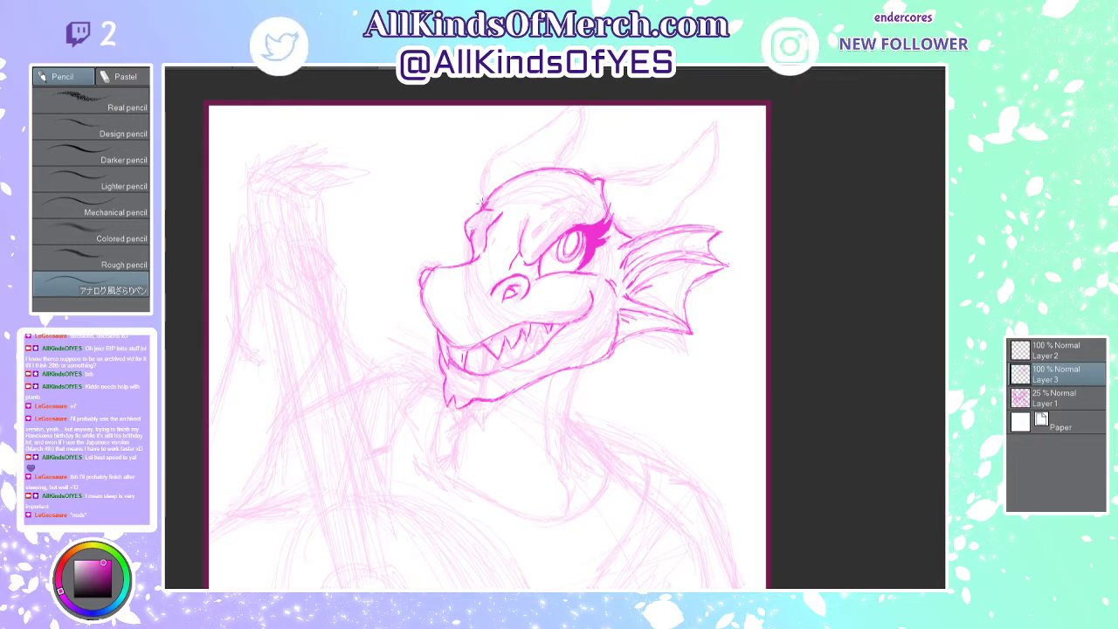
{"action": "mouse_move", "coordinate": [481, 202]}
{"action": "left_mouse_down"}
{"action": "mouse_move", "coordinate": [464, 178]}
{"action": "mouse_move", "coordinate": [476, 206]}
{"action": "mouse_move", "coordinate": [464, 179]}
{"action": "mouse_move", "coordinate": [460, 269]}
{"action": "left_mouse_up"}
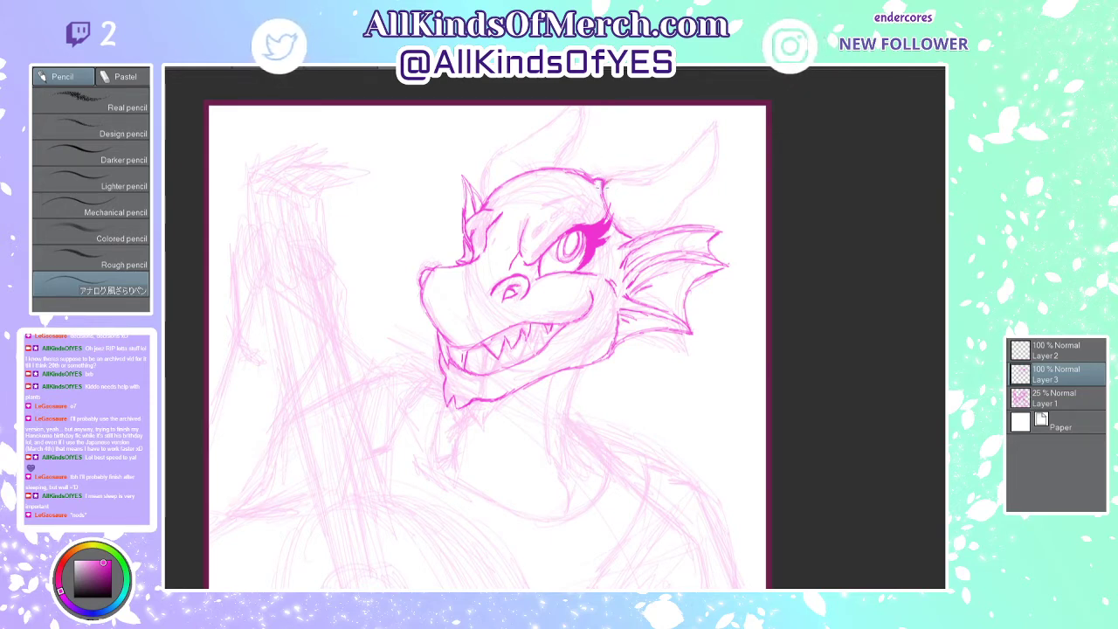
Step: Draw the near horn curving up to a point behind the head and add curved ridge lines along its length
{"action": "mouse_move", "coordinate": [602, 185]}
{"action": "left_mouse_down"}
{"action": "mouse_move", "coordinate": [720, 172]}
{"action": "mouse_move", "coordinate": [732, 164]}
{"action": "mouse_move", "coordinate": [736, 121]}
{"action": "mouse_move", "coordinate": [738, 196]}
{"action": "mouse_move", "coordinate": [706, 226]}
{"action": "mouse_move", "coordinate": [715, 215]}
{"action": "left_mouse_up"}
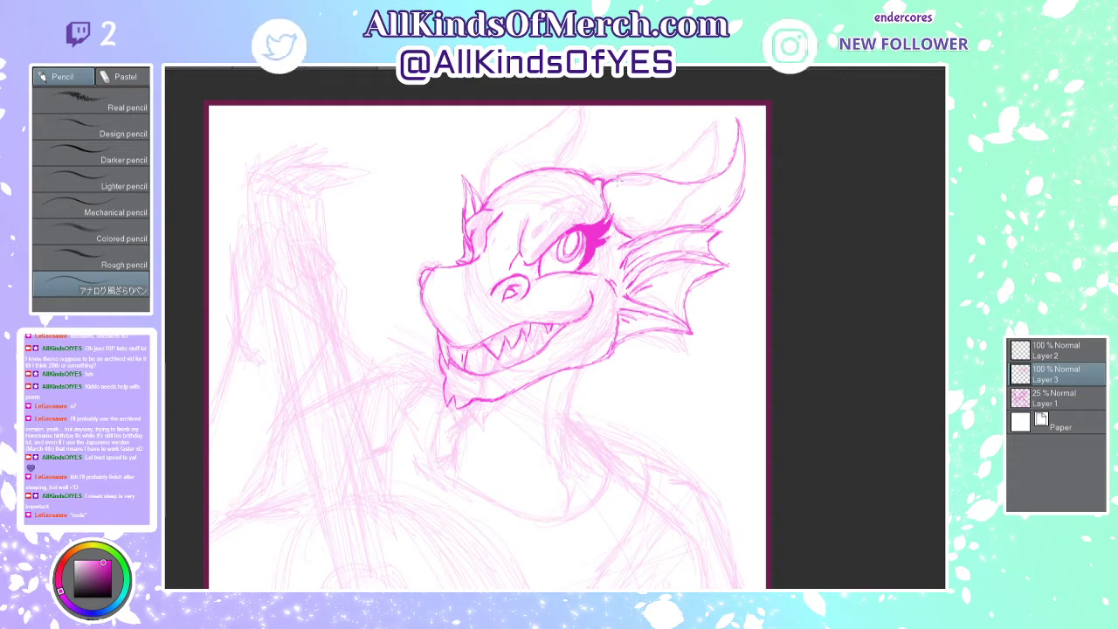
{"action": "left_click_drag", "start_coordinate": [617, 181], "coordinate": [648, 234]}
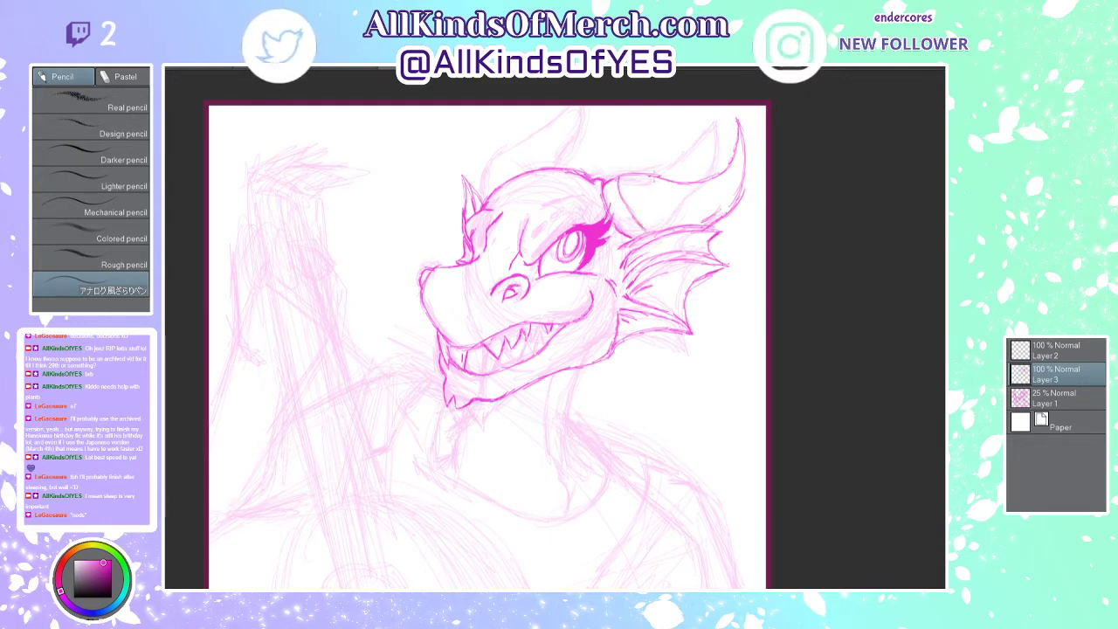
{"action": "left_click_drag", "start_coordinate": [650, 178], "coordinate": [674, 227]}
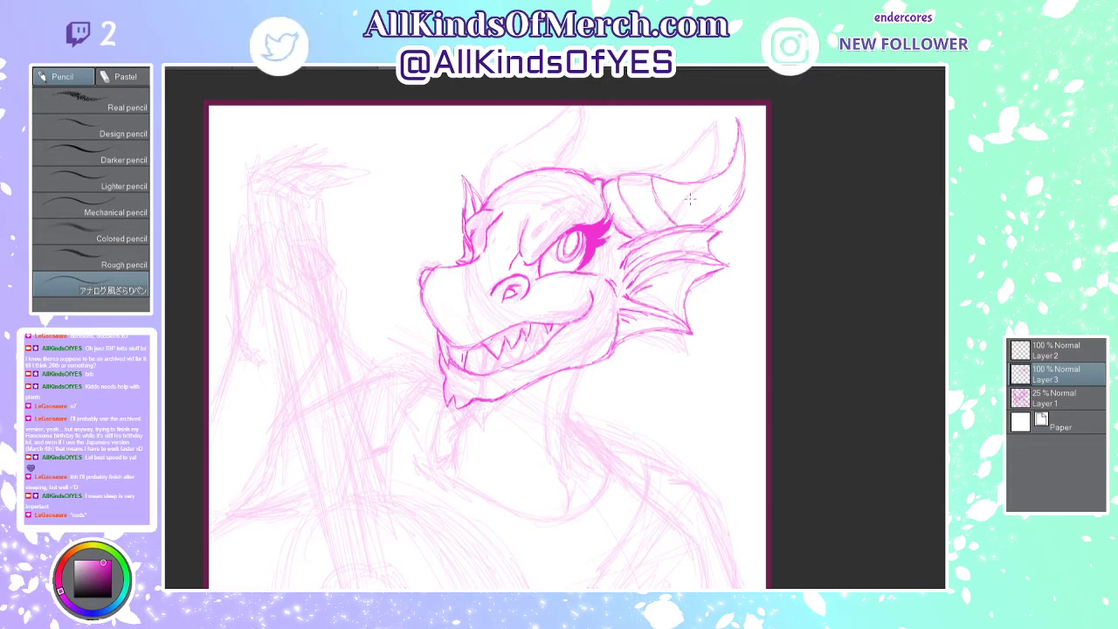
{"action": "left_click_drag", "start_coordinate": [680, 180], "coordinate": [706, 223]}
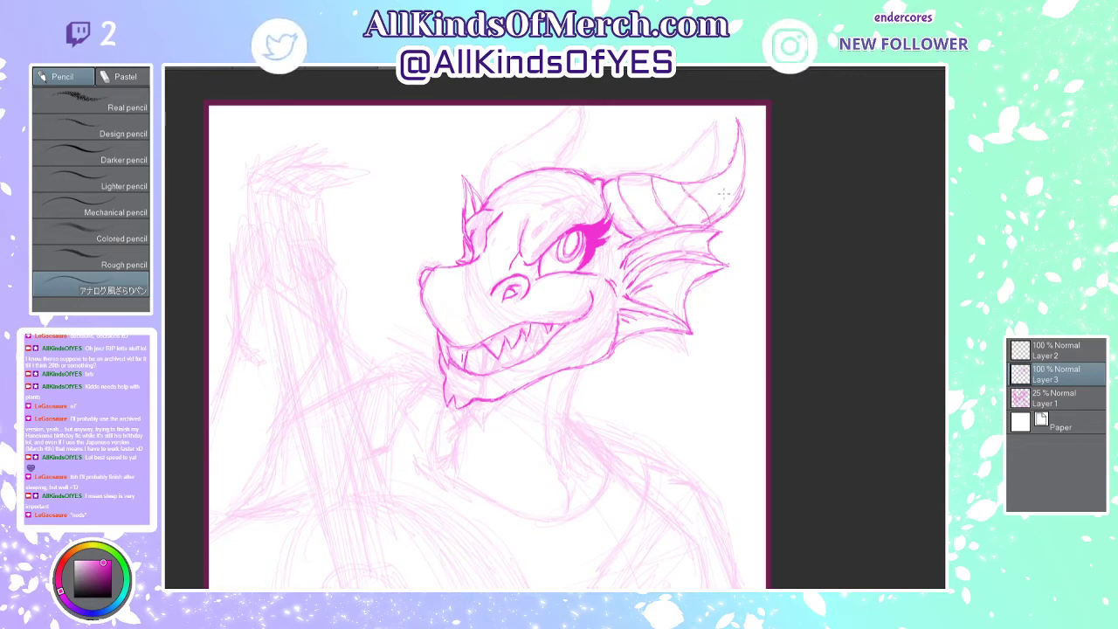
{"action": "mouse_move", "coordinate": [709, 179]}
{"action": "left_mouse_down"}
{"action": "mouse_move", "coordinate": [731, 209]}
{"action": "mouse_move", "coordinate": [741, 159]}
{"action": "mouse_move", "coordinate": [744, 167]}
{"action": "left_mouse_up"}
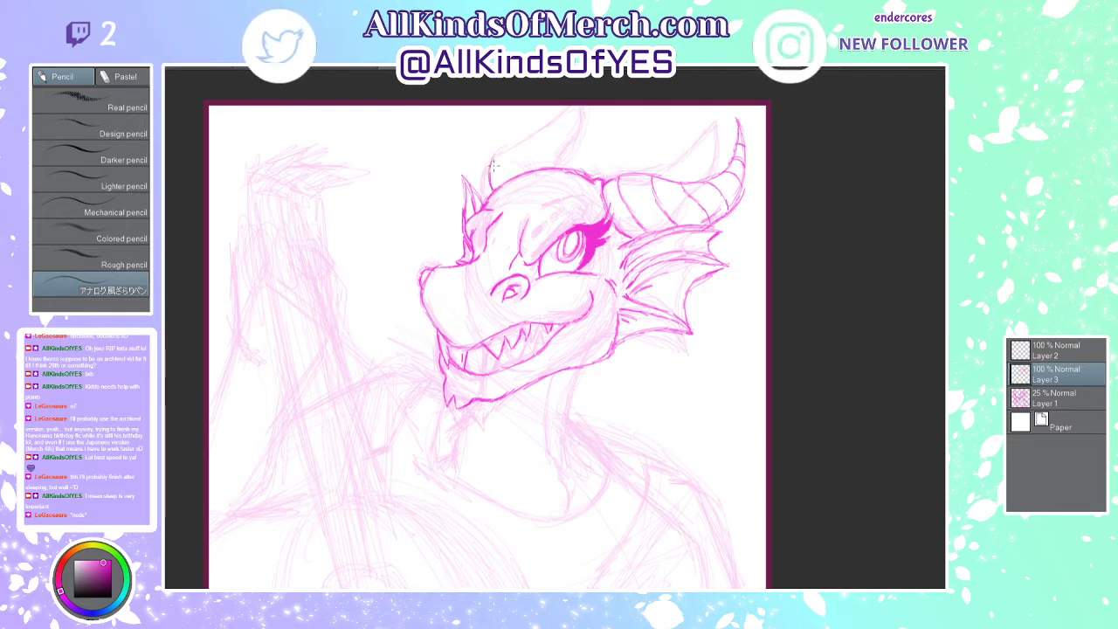
Step: Draw the far horn rising from the crown and band it with curved ridges up to its tip
{"action": "mouse_move", "coordinate": [502, 149]}
{"action": "left_mouse_down"}
{"action": "mouse_move", "coordinate": [563, 107]}
{"action": "mouse_move", "coordinate": [581, 143]}
{"action": "mouse_move", "coordinate": [562, 171]}
{"action": "left_mouse_up"}
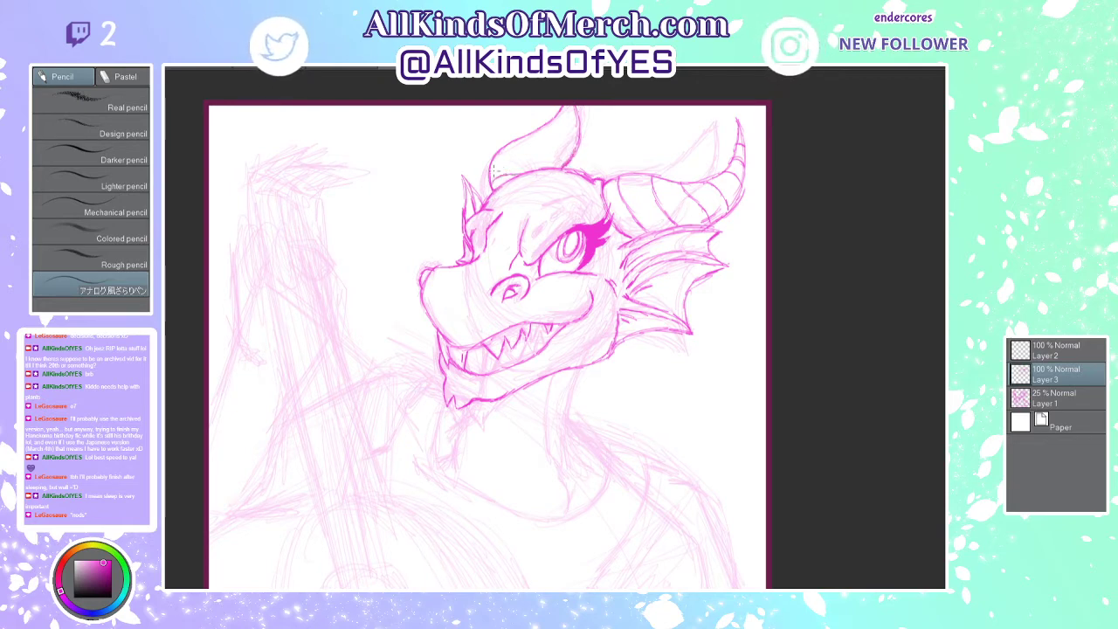
{"action": "left_click_drag", "start_coordinate": [495, 162], "coordinate": [528, 159]}
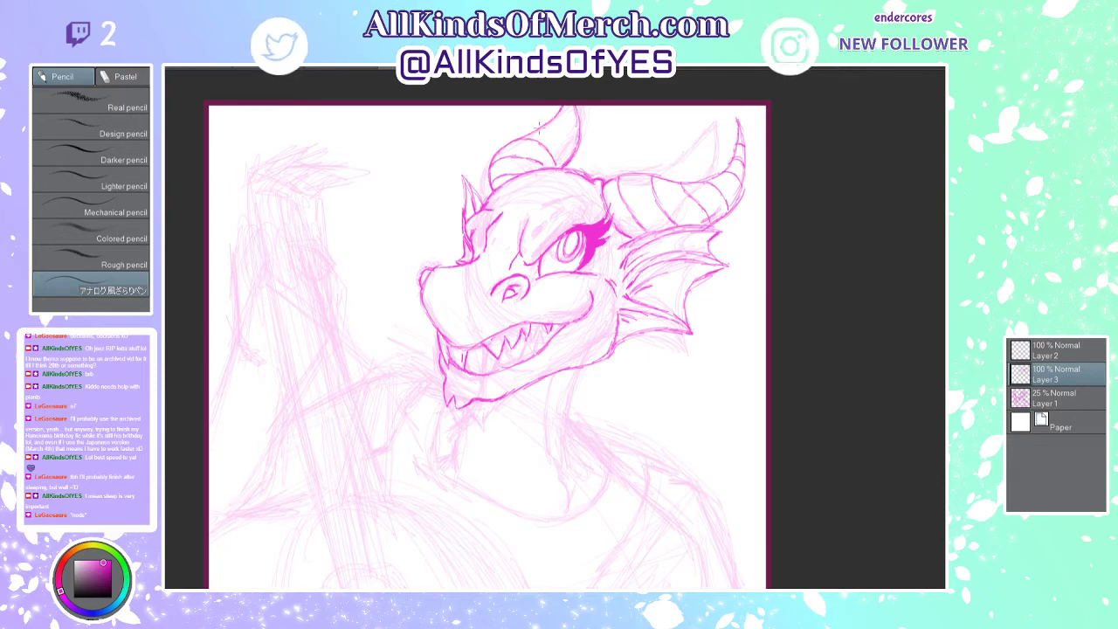
{"action": "mouse_move", "coordinate": [540, 126]}
{"action": "left_mouse_down"}
{"action": "mouse_move", "coordinate": [557, 130]}
{"action": "mouse_move", "coordinate": [567, 157]}
{"action": "left_mouse_up"}
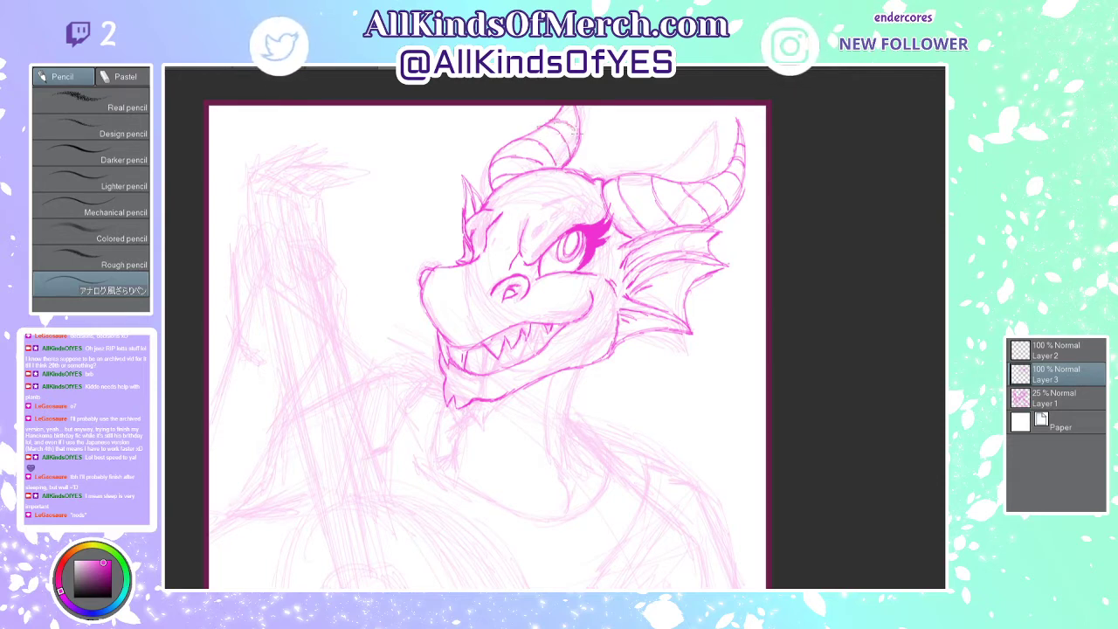
{"action": "left_click_drag", "start_coordinate": [559, 114], "coordinate": [577, 118]}
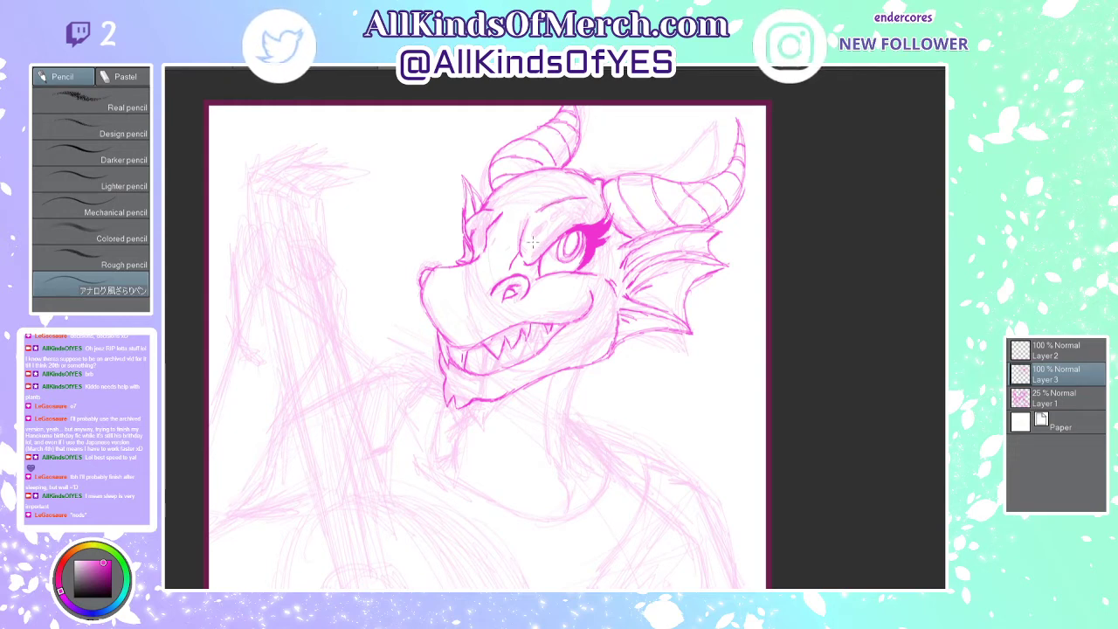
Step: Add oval spots on the brows, sketch the lower teeth in the grin, and draw the back of the neck below the jaw
{"action": "left_click_drag", "start_coordinate": [531, 242], "coordinate": [530, 253]}
{"action": "mouse_move", "coordinate": [557, 215]}
{"action": "left_mouse_down"}
{"action": "mouse_move", "coordinate": [546, 222]}
{"action": "mouse_move", "coordinate": [592, 209]}
{"action": "left_mouse_up"}
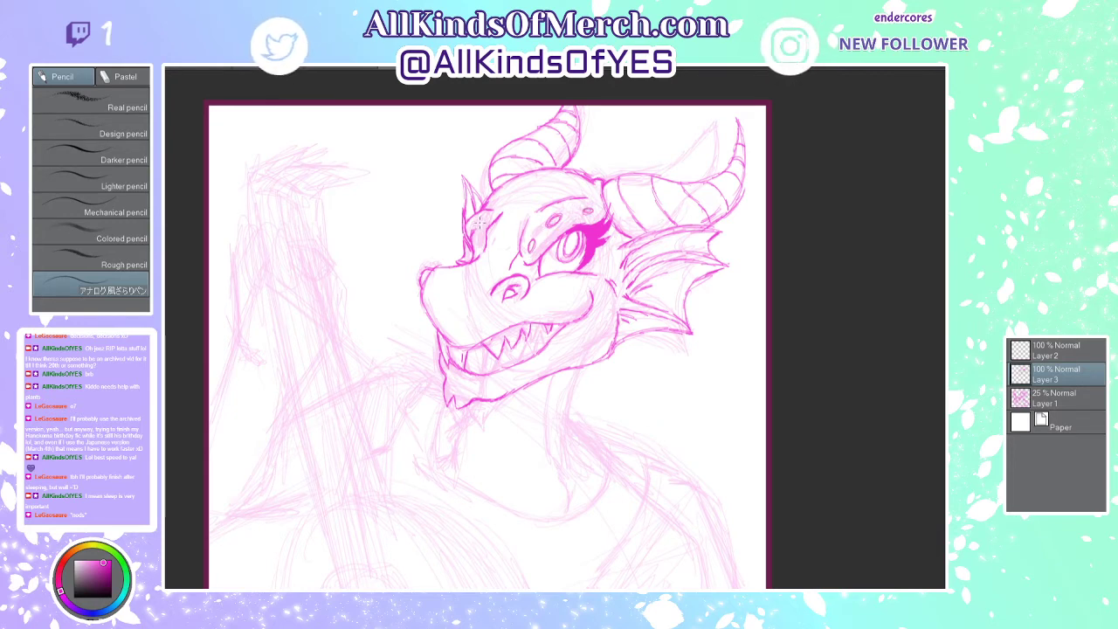
{"action": "left_click_drag", "start_coordinate": [472, 227], "coordinate": [470, 226]}
{"action": "left_click_drag", "start_coordinate": [487, 360], "coordinate": [497, 360]}
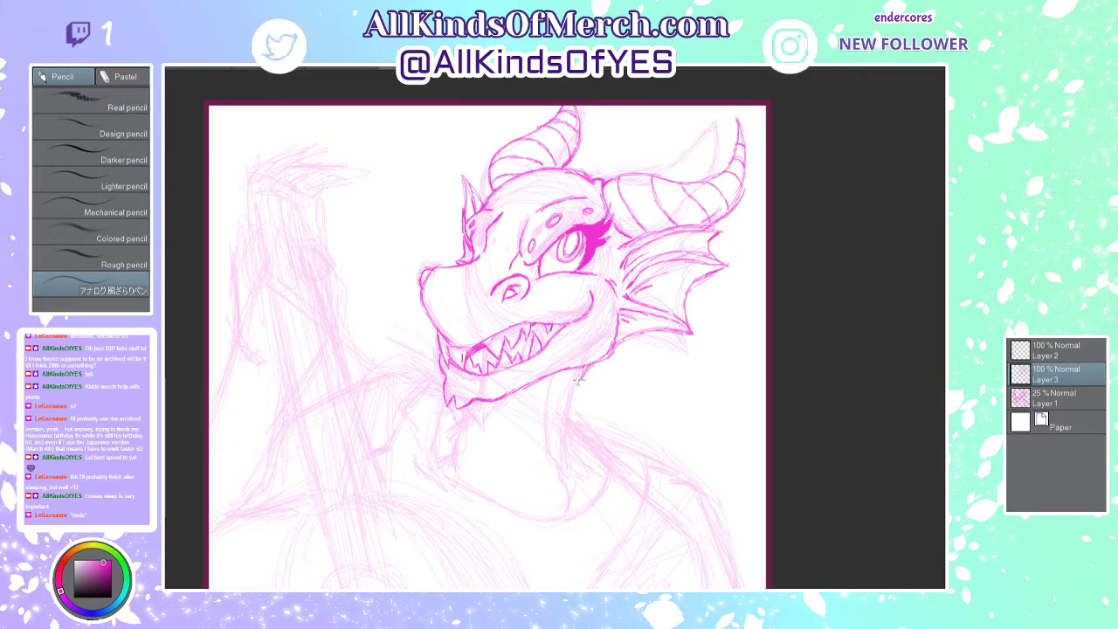
{"action": "mouse_move", "coordinate": [576, 378]}
{"action": "left_mouse_down"}
{"action": "mouse_move", "coordinate": [564, 440]}
{"action": "mouse_move", "coordinate": [584, 471]}
{"action": "left_mouse_up"}
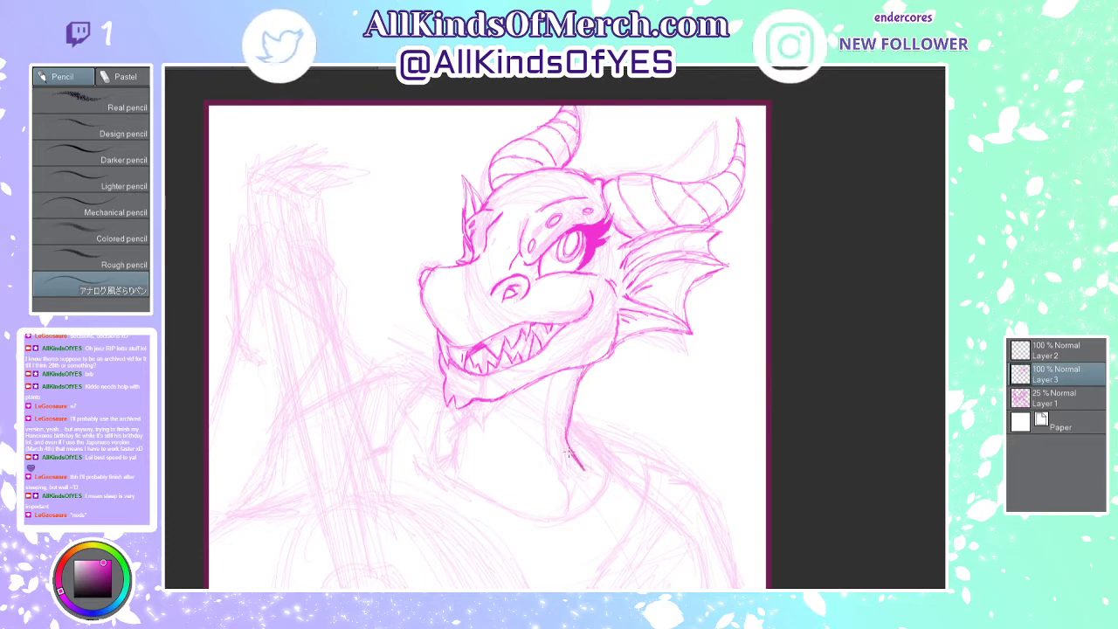
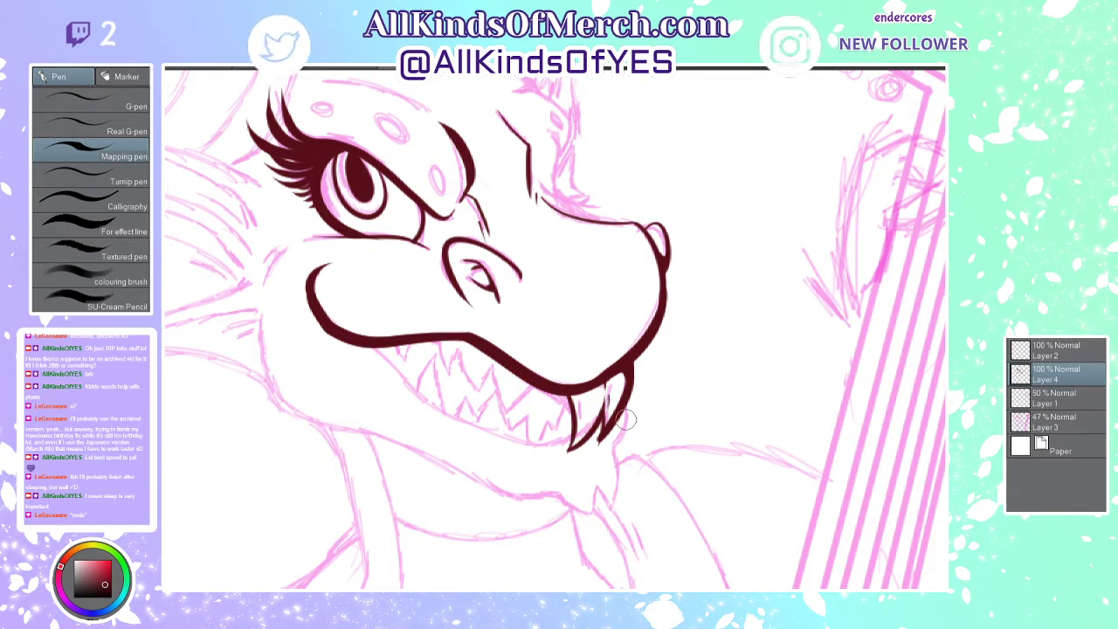
Step: Refine the inked front fangs and ink the small upper tooth behind them in dark red with the Mapping pen
{"action": "left_click_drag", "start_coordinate": [600, 427], "coordinate": [594, 440]}
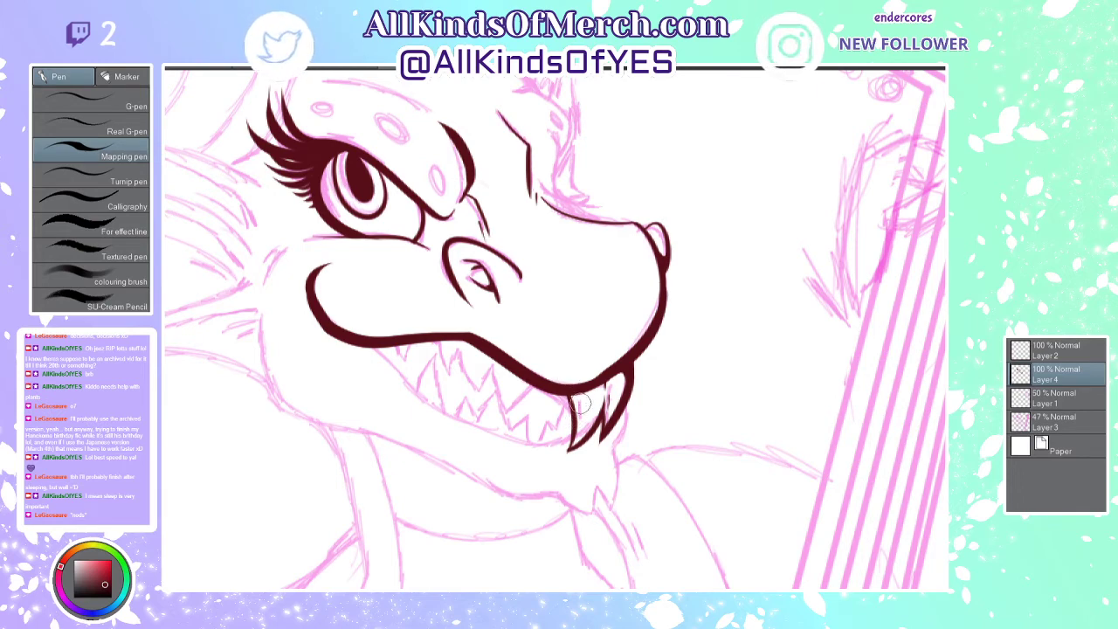
{"action": "left_click_drag", "start_coordinate": [576, 400], "coordinate": [572, 449]}
{"action": "key", "text": "ctrl+z"}
{"action": "mouse_move", "coordinate": [578, 399]}
{"action": "left_mouse_down"}
{"action": "mouse_move", "coordinate": [563, 466]}
{"action": "mouse_move", "coordinate": [577, 401]}
{"action": "mouse_move", "coordinate": [574, 434]}
{"action": "left_mouse_up"}
{"action": "key", "text": "ctrl+z"}
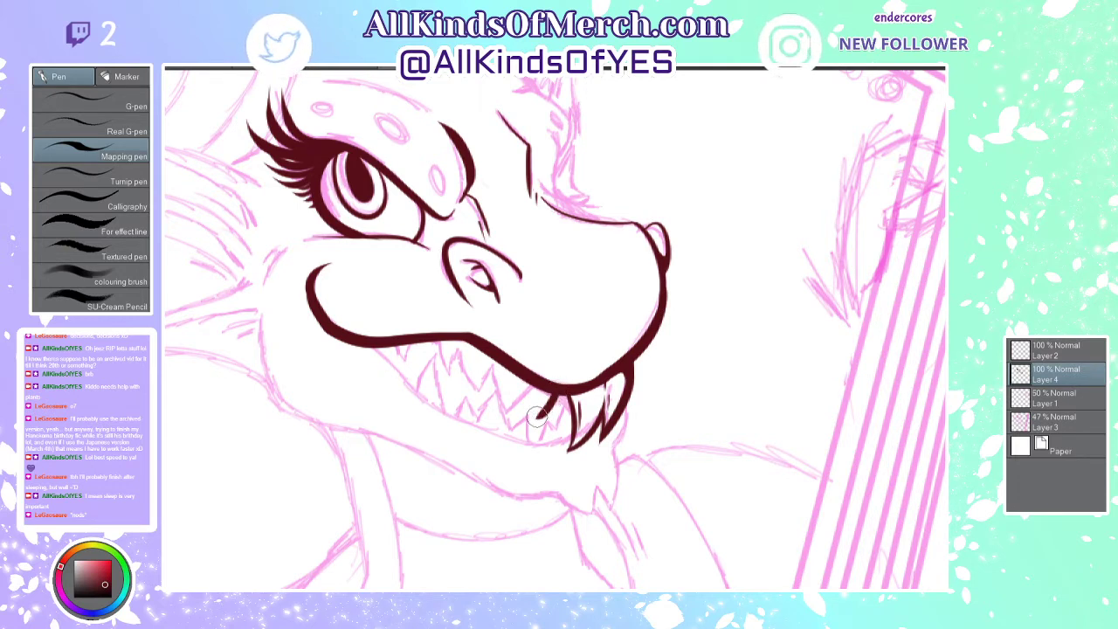
{"action": "left_click_drag", "start_coordinate": [539, 415], "coordinate": [537, 387]}
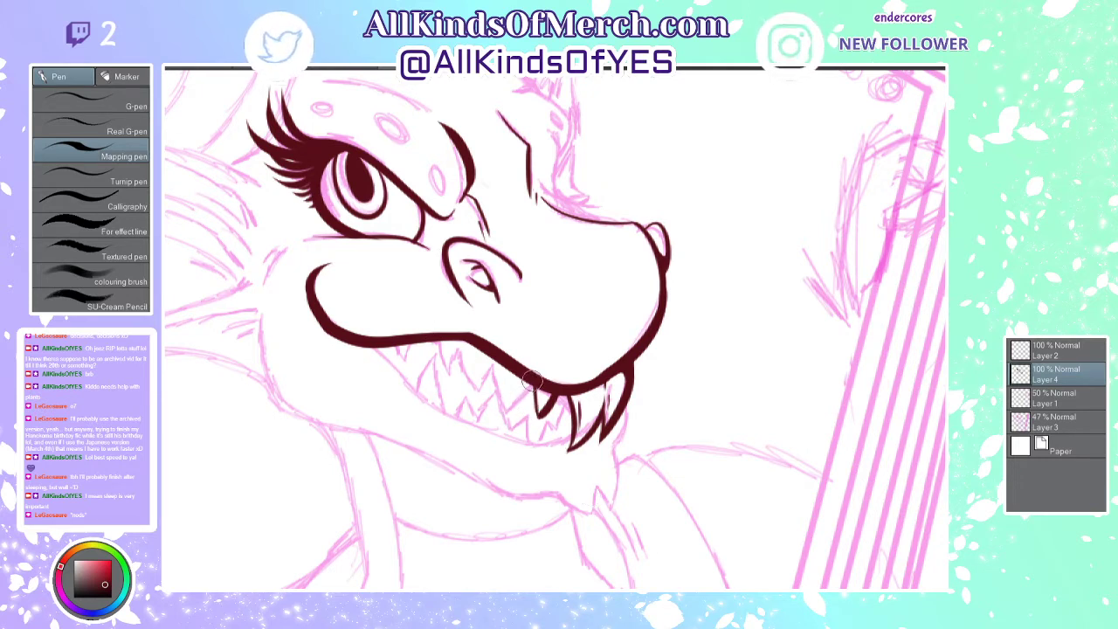
Step: Ink the remaining jagged upper teeth along the lip back to the mouth corner in dark red
{"action": "mouse_move", "coordinate": [532, 381]}
{"action": "left_mouse_down"}
{"action": "mouse_move", "coordinate": [495, 416]}
{"action": "mouse_move", "coordinate": [512, 373]}
{"action": "mouse_move", "coordinate": [497, 370]}
{"action": "left_mouse_up"}
{"action": "key", "text": "ctrl+z"}
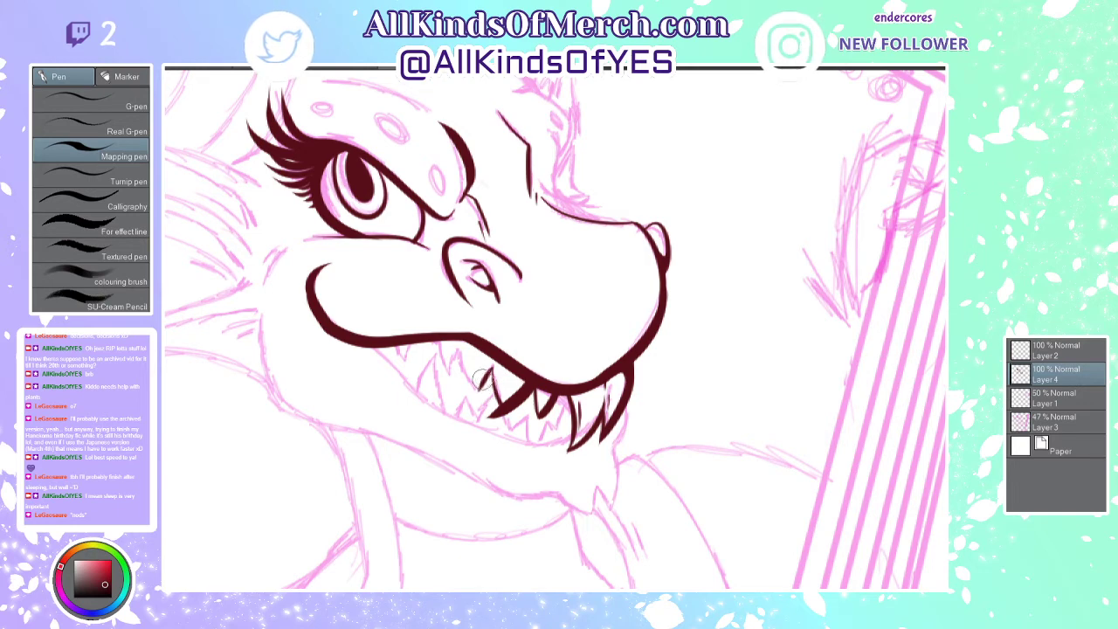
{"action": "mouse_move", "coordinate": [479, 390]}
{"action": "left_mouse_down"}
{"action": "mouse_move", "coordinate": [471, 354]}
{"action": "mouse_move", "coordinate": [454, 360]}
{"action": "mouse_move", "coordinate": [458, 385]}
{"action": "mouse_move", "coordinate": [445, 336]}
{"action": "mouse_move", "coordinate": [482, 378]}
{"action": "left_mouse_up"}
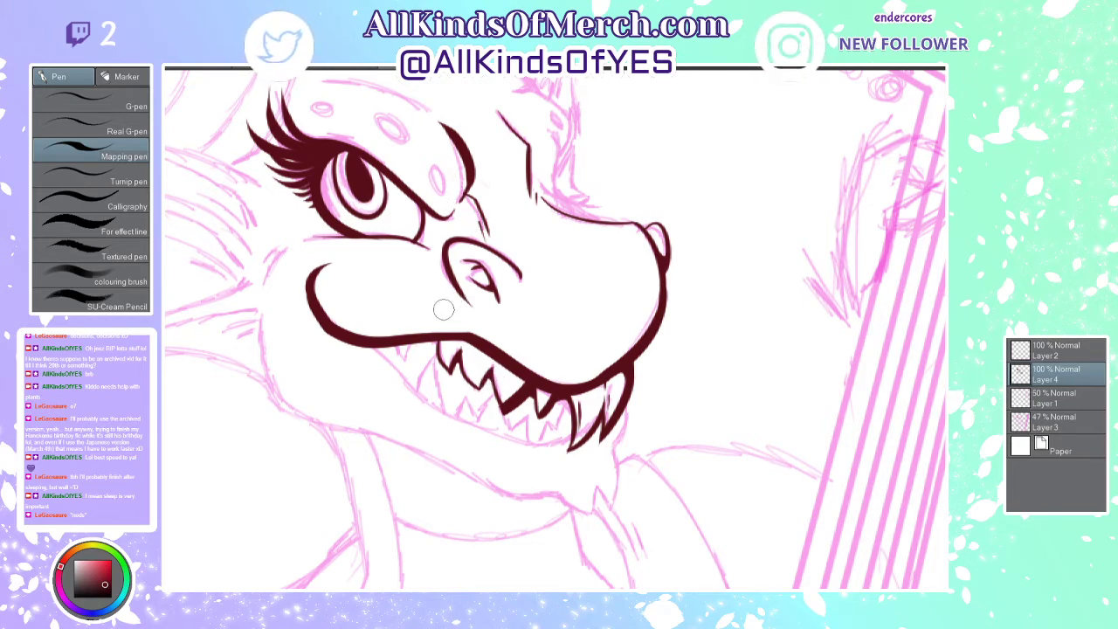
{"action": "left_click_drag", "start_coordinate": [416, 342], "coordinate": [411, 362]}
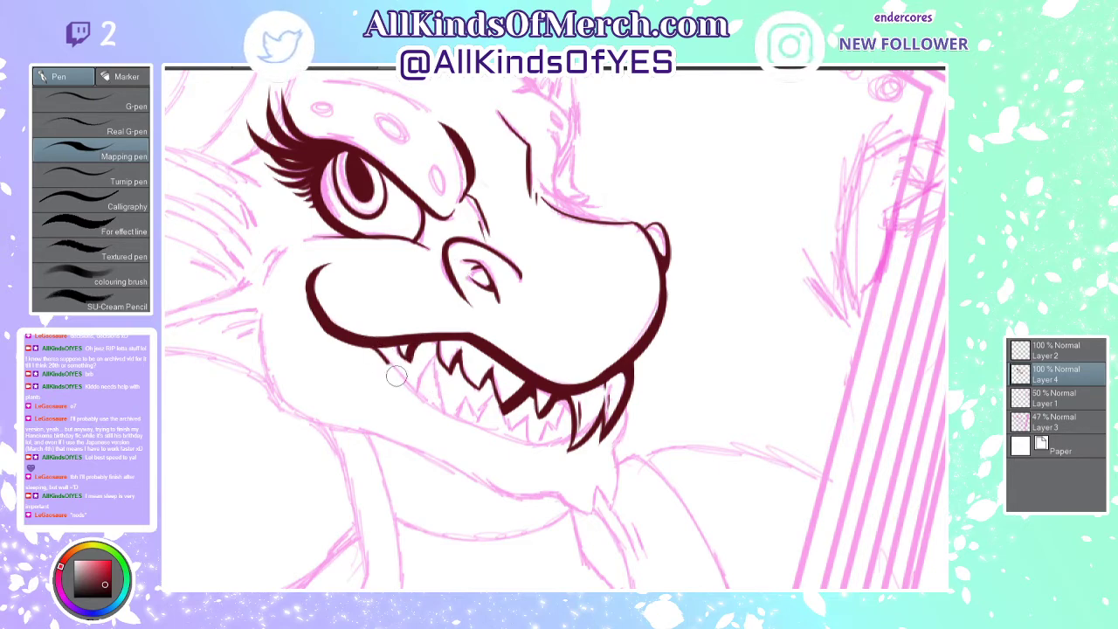
Step: Ink the rear edge of the open mouth, curving down from the corner of the upper lip
{"action": "left_click_drag", "start_coordinate": [397, 375], "coordinate": [427, 425]}
{"action": "key", "text": "ctrl+z"}
{"action": "left_click_drag", "start_coordinate": [370, 349], "coordinate": [427, 425]}
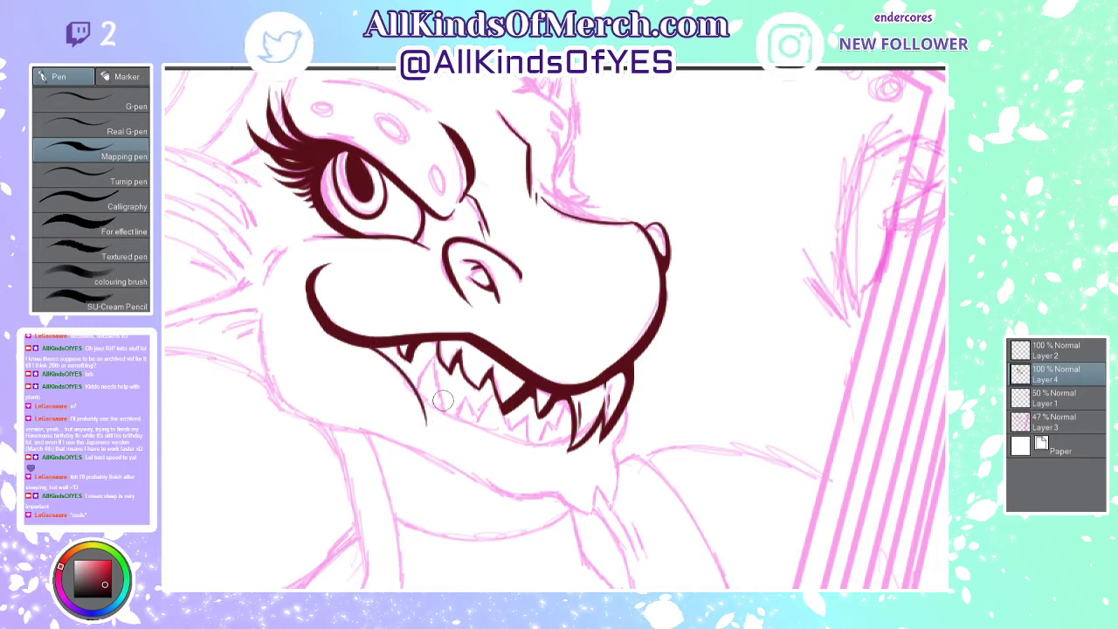
Step: Ink the lower edge of the mouth forward to the front fangs and clean up the overshooting line ends
{"action": "left_click_drag", "start_coordinate": [411, 388], "coordinate": [564, 419]}
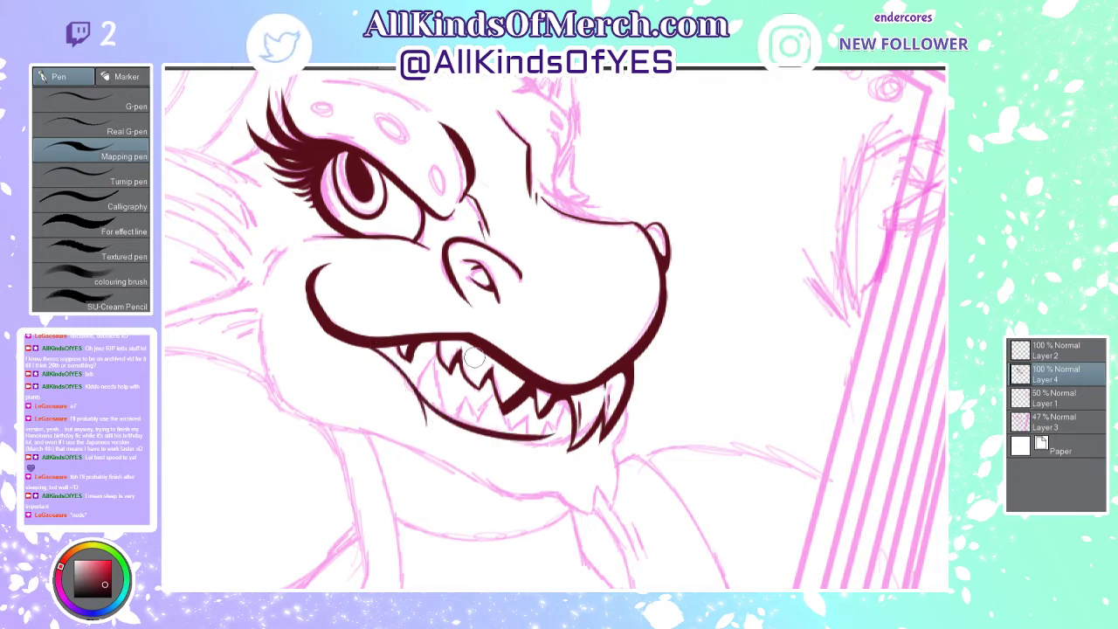
{"action": "mouse_move", "coordinate": [609, 538]}
{"action": "left_mouse_down"}
{"action": "mouse_move", "coordinate": [384, 459]}
{"action": "mouse_move", "coordinate": [353, 407]}
{"action": "left_mouse_up"}
{"action": "key", "text": "ctrl+z"}
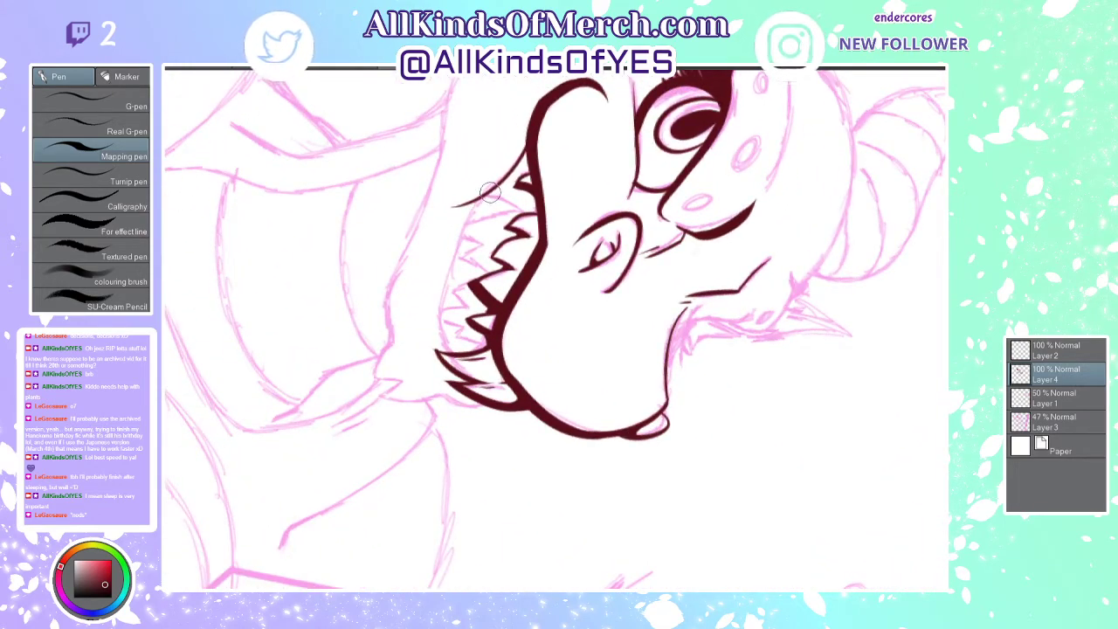
{"action": "left_click_drag", "start_coordinate": [490, 193], "coordinate": [423, 335]}
{"action": "key", "text": "ctrl+z"}
{"action": "left_click_drag", "start_coordinate": [488, 192], "coordinate": [427, 363]}
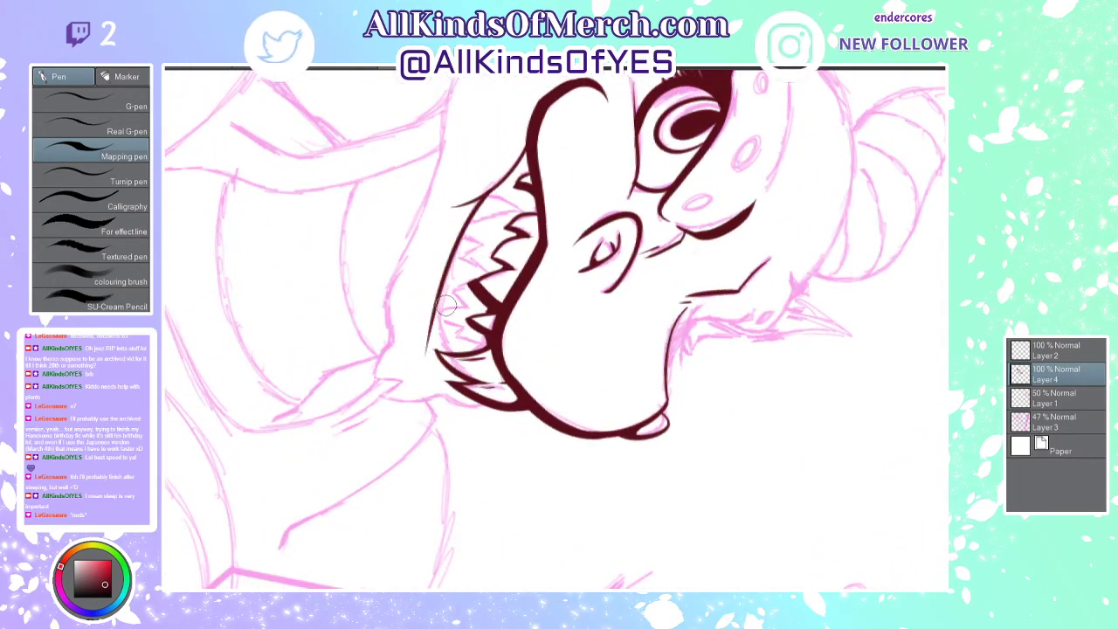
{"action": "key", "text": "ctrl+z"}
{"action": "left_click_drag", "start_coordinate": [488, 192], "coordinate": [422, 367]}
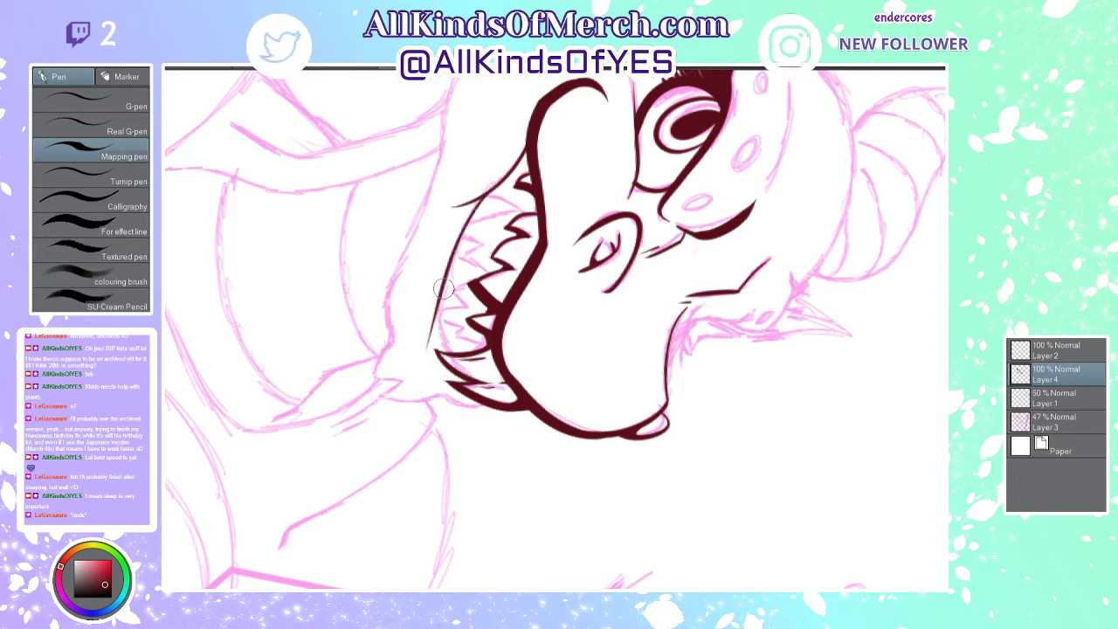
{"action": "left_click_drag", "start_coordinate": [443, 284], "coordinate": [457, 355]}
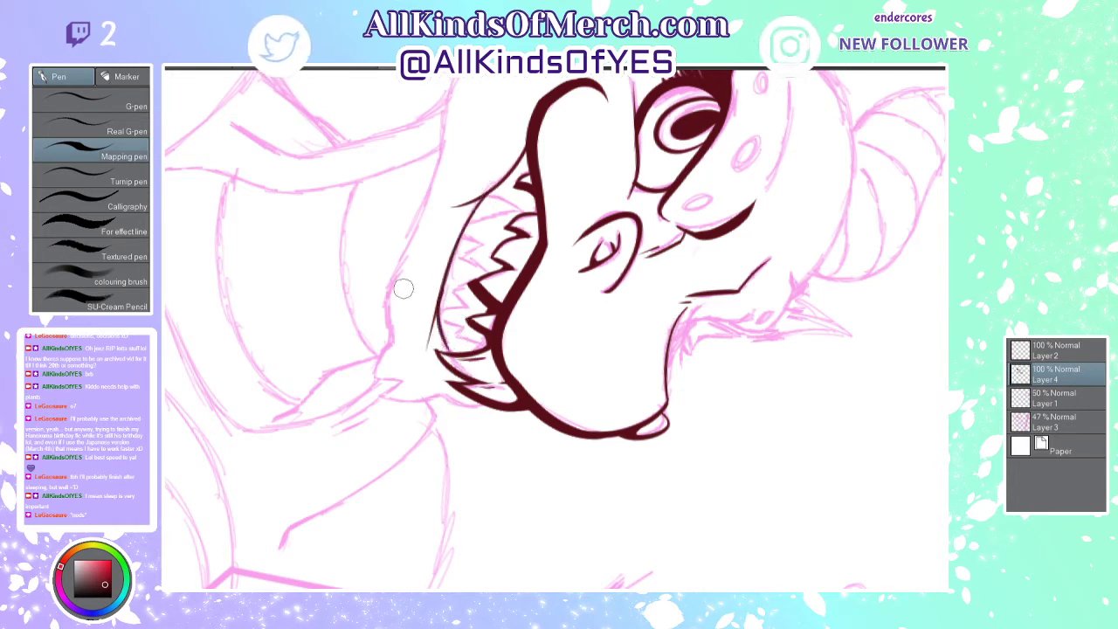
{"action": "mouse_move", "coordinate": [428, 322]}
{"action": "left_mouse_down"}
{"action": "mouse_move", "coordinate": [435, 300]}
{"action": "mouse_move", "coordinate": [418, 371]}
{"action": "left_mouse_up"}
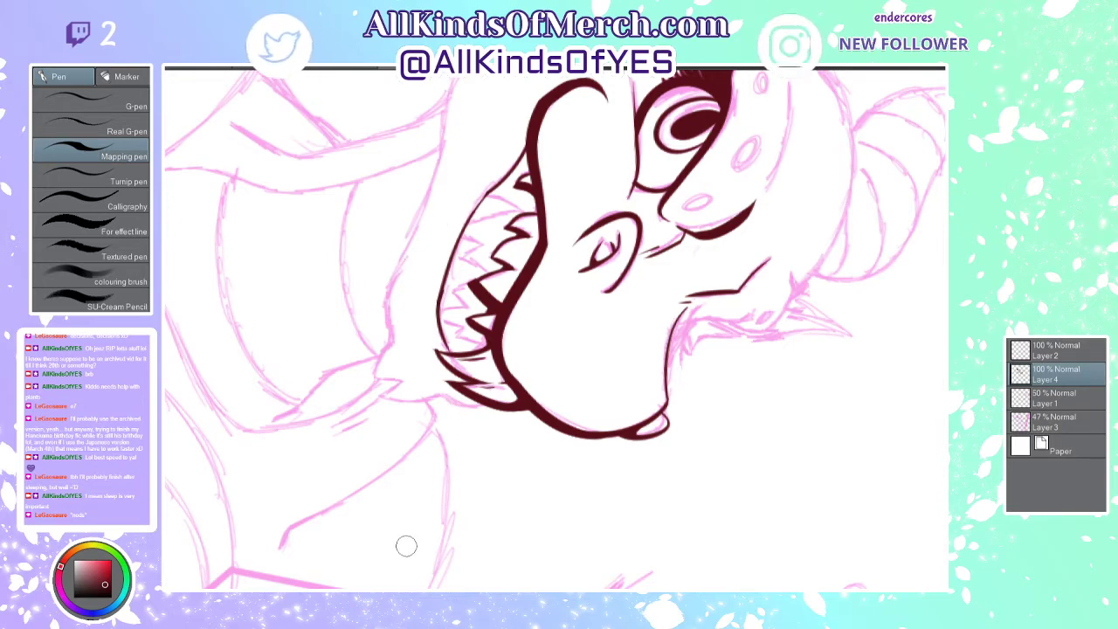
Step: Ink the jagged lower teeth from the back of the grin to the front fangs in dark red
{"action": "mouse_move", "coordinate": [347, 154]}
{"action": "left_mouse_down"}
{"action": "mouse_move", "coordinate": [287, 291]}
{"action": "mouse_move", "coordinate": [323, 468]}
{"action": "mouse_move", "coordinate": [363, 520]}
{"action": "left_mouse_up"}
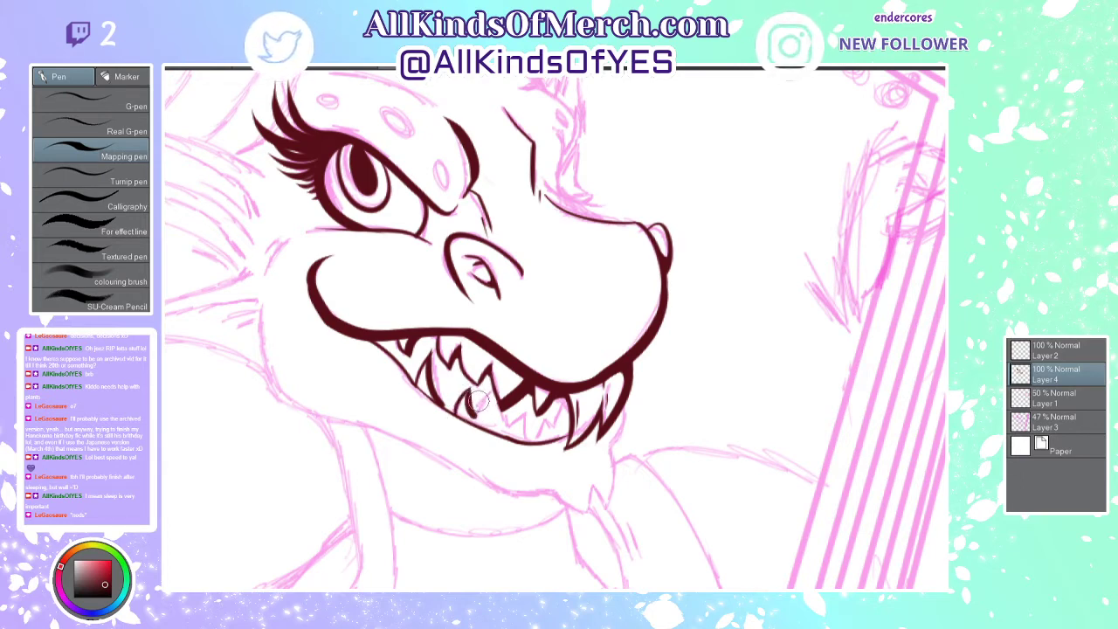
{"action": "left_click_drag", "start_coordinate": [472, 416], "coordinate": [500, 393]}
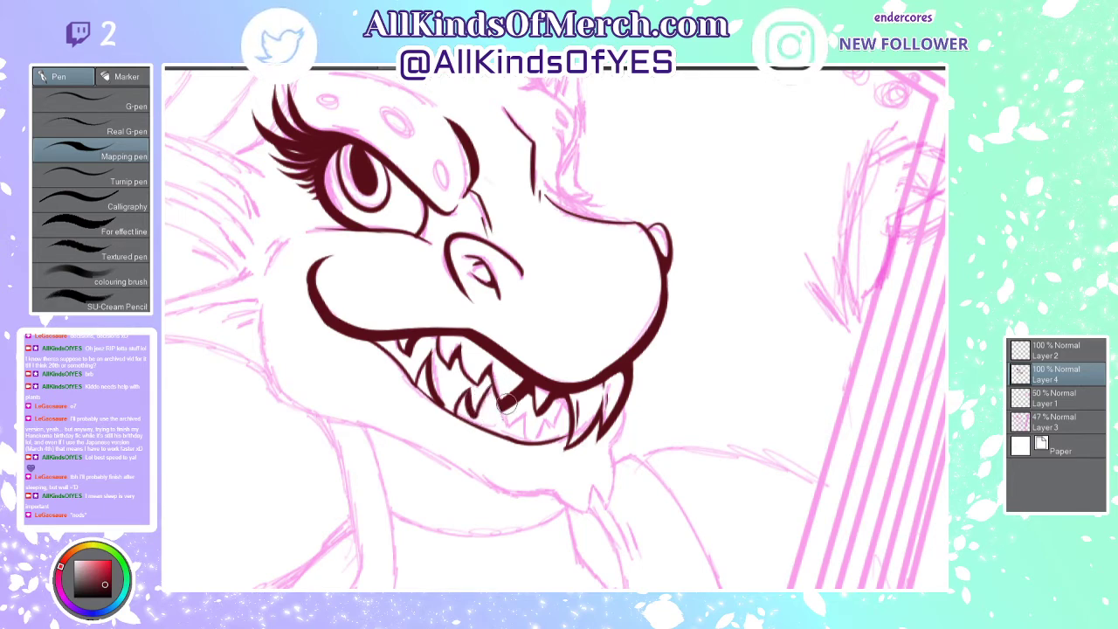
{"action": "mouse_move", "coordinate": [506, 403]}
{"action": "left_mouse_down"}
{"action": "mouse_move", "coordinate": [503, 417]}
{"action": "mouse_move", "coordinate": [526, 408]}
{"action": "mouse_move", "coordinate": [530, 440]}
{"action": "left_mouse_up"}
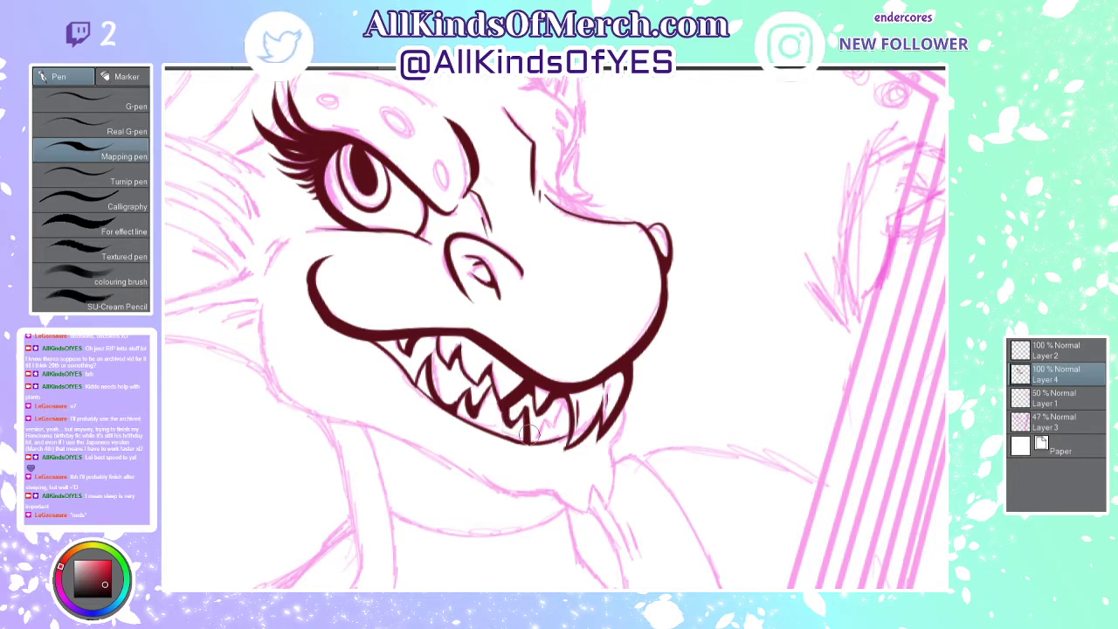
{"action": "mouse_move", "coordinate": [533, 445]}
{"action": "left_mouse_down"}
{"action": "mouse_move", "coordinate": [554, 419]}
{"action": "mouse_move", "coordinate": [554, 437]}
{"action": "mouse_move", "coordinate": [565, 409]}
{"action": "left_mouse_up"}
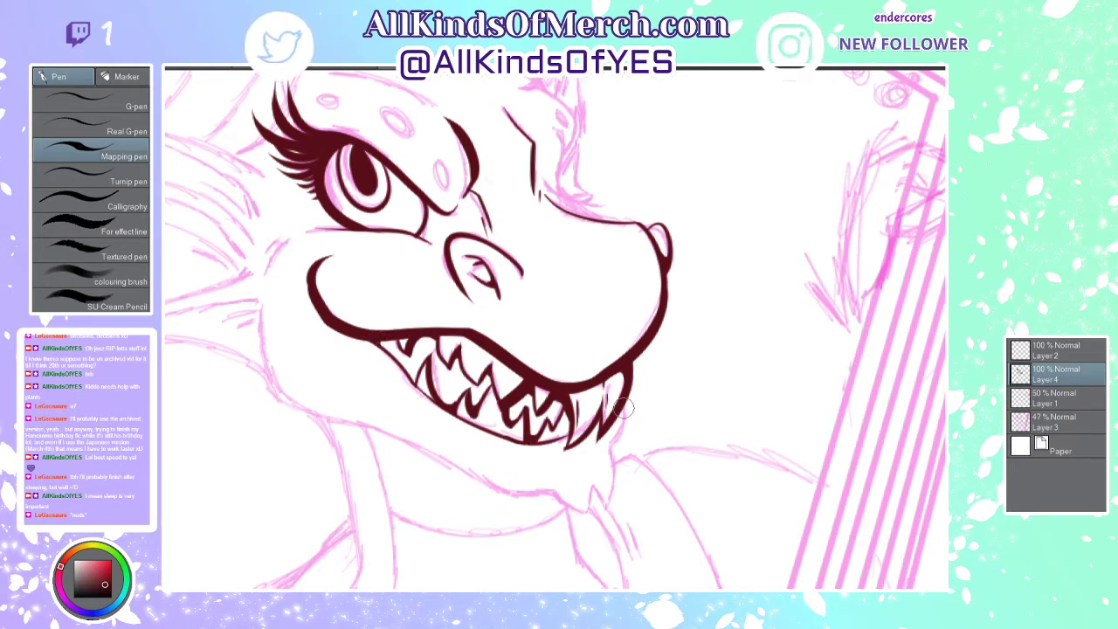
Step: Ink the front of the chin down to its pointed tuft and start the underside of the jaw in dark red
{"action": "mouse_move", "coordinate": [627, 402]}
{"action": "left_mouse_down"}
{"action": "mouse_move", "coordinate": [609, 533]}
{"action": "mouse_move", "coordinate": [617, 497]}
{"action": "mouse_move", "coordinate": [596, 508]}
{"action": "mouse_move", "coordinate": [594, 473]}
{"action": "mouse_move", "coordinate": [579, 523]}
{"action": "left_mouse_up"}
{"action": "key", "text": "ctrl+z"}
{"action": "left_click_drag", "start_coordinate": [593, 480], "coordinate": [580, 521]}
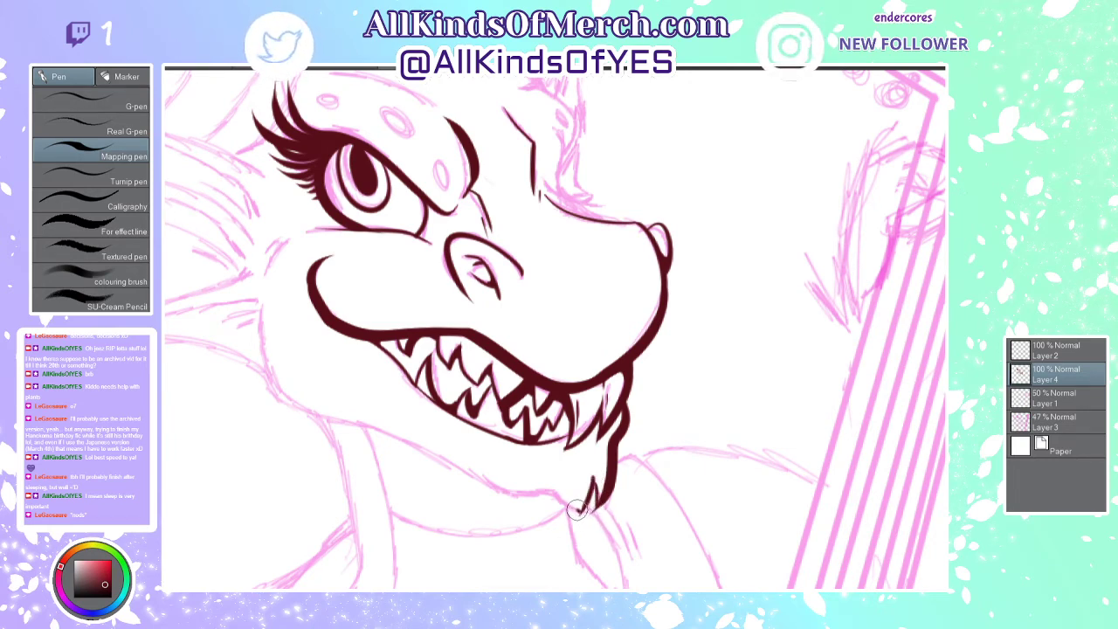
{"action": "left_click_drag", "start_coordinate": [583, 510], "coordinate": [522, 494]}
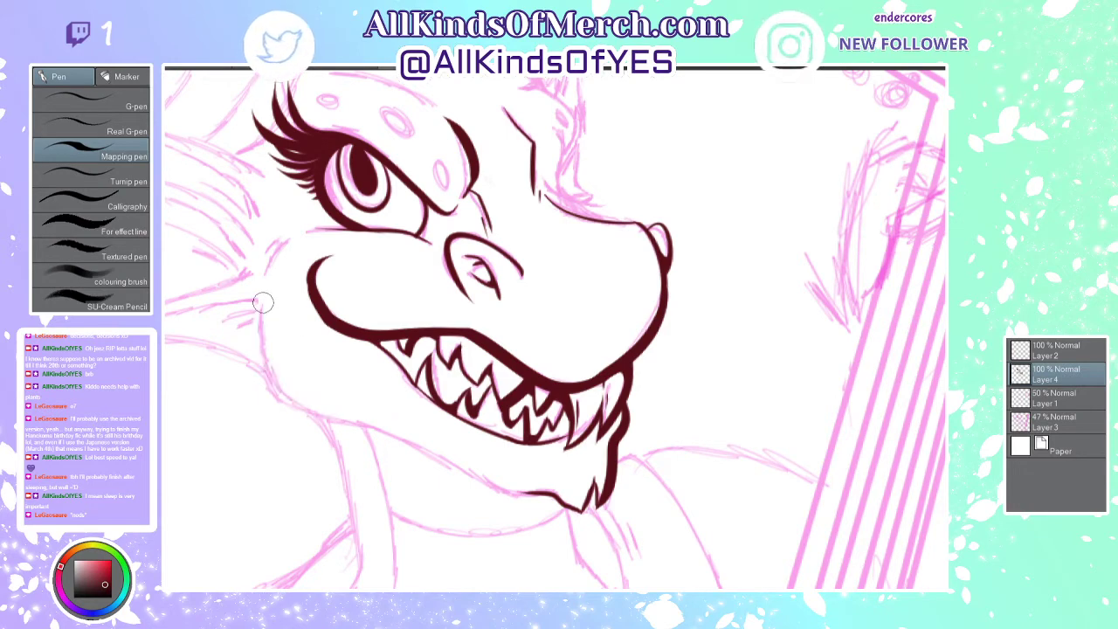
Step: Ink the jawline back around the rounded cheek and add short strokes at the cheek's upper rear edge
{"action": "mouse_move", "coordinate": [261, 306]}
{"action": "left_mouse_down"}
{"action": "mouse_move", "coordinate": [393, 419]}
{"action": "mouse_move", "coordinate": [341, 356]}
{"action": "mouse_move", "coordinate": [340, 290]}
{"action": "mouse_move", "coordinate": [389, 348]}
{"action": "mouse_move", "coordinate": [430, 438]}
{"action": "left_mouse_up"}
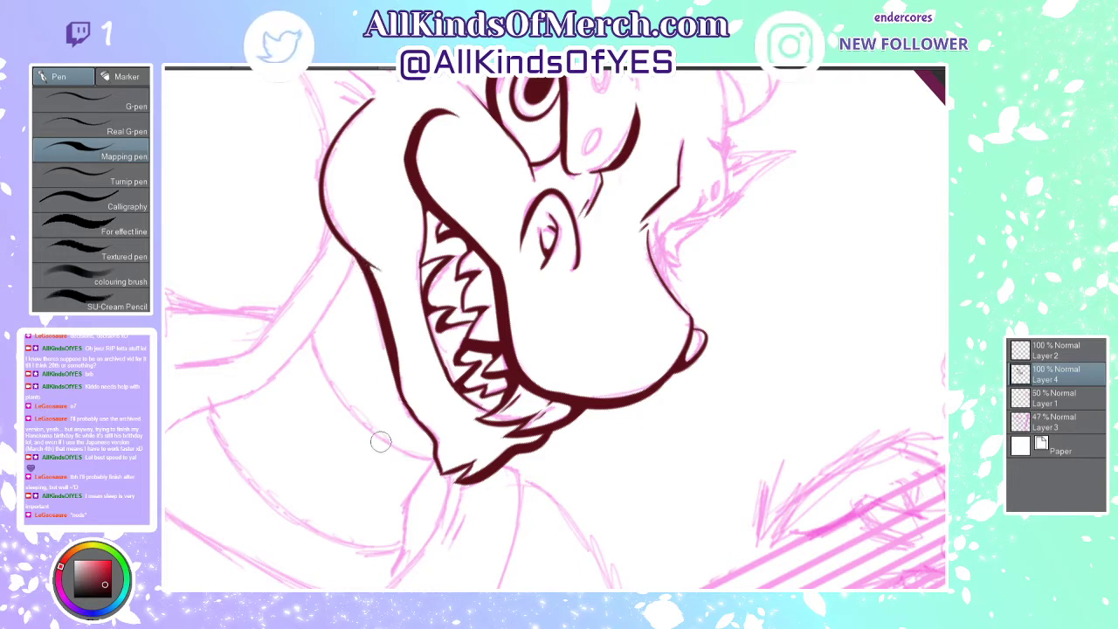
{"action": "key", "text": "ctrl+at"}
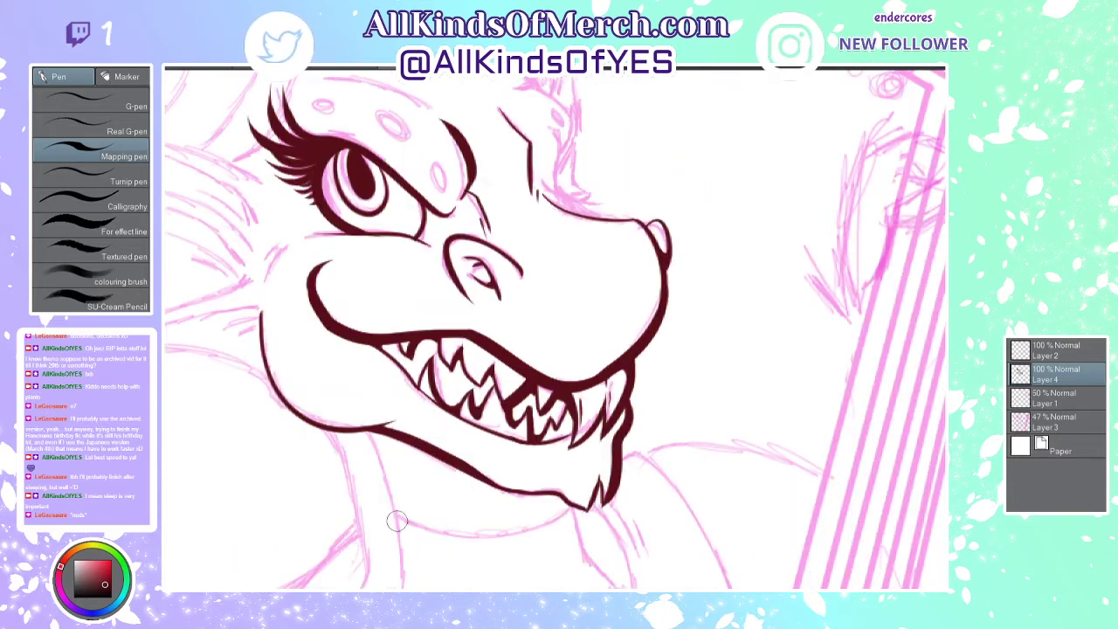
{"action": "scroll", "coordinate": [476, 303], "scroll_direction": "down", "scroll_amount": 3}
{"action": "scroll", "coordinate": [341, 284], "scroll_direction": "up", "scroll_amount": 1}
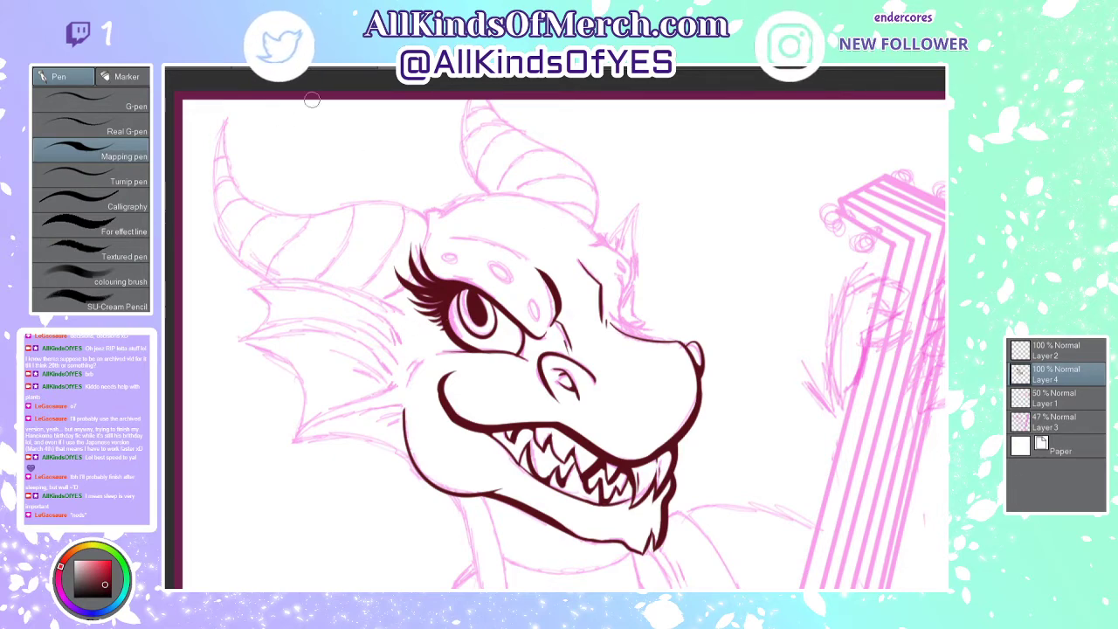
{"action": "scroll", "coordinate": [411, 378], "scroll_direction": "up", "scroll_amount": 3}
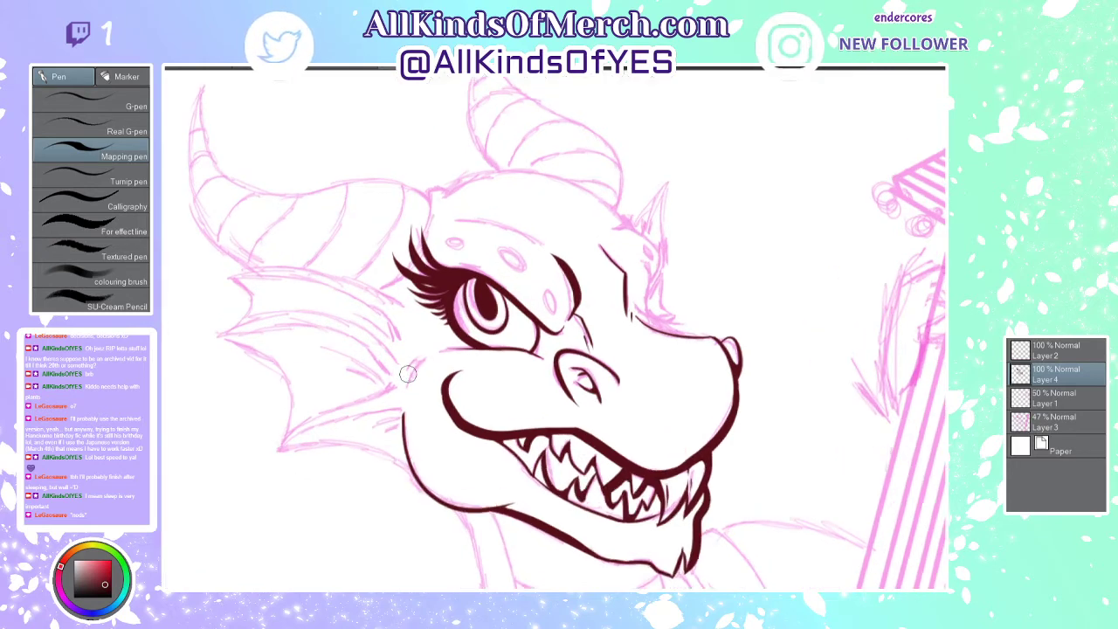
{"action": "left_click_drag", "start_coordinate": [402, 398], "coordinate": [434, 361]}
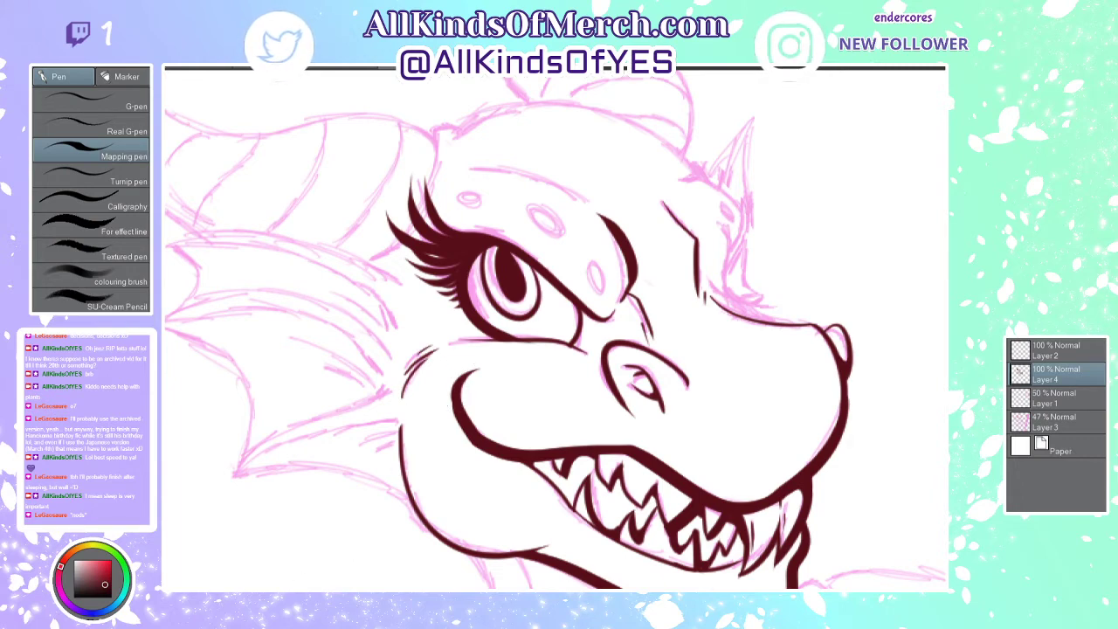
Step: Ink the lowest spine of the webbed ear fin and the membrane edge from its tip back to the jaw
{"action": "key", "text": "minus"}
{"action": "key", "text": "minus"}
{"action": "key", "text": "minus"}
{"action": "key", "text": "minus"}
{"action": "key", "text": "minus"}
{"action": "key", "text": "minus"}
{"action": "key", "text": "minus"}
{"action": "key", "text": "minus"}
{"action": "key", "text": "minus"}
{"action": "key", "text": "minus"}
{"action": "key", "text": "minus"}
{"action": "key", "text": "minus"}
{"action": "left_click_drag", "start_coordinate": [951, 357], "coordinate": [950, 374]}
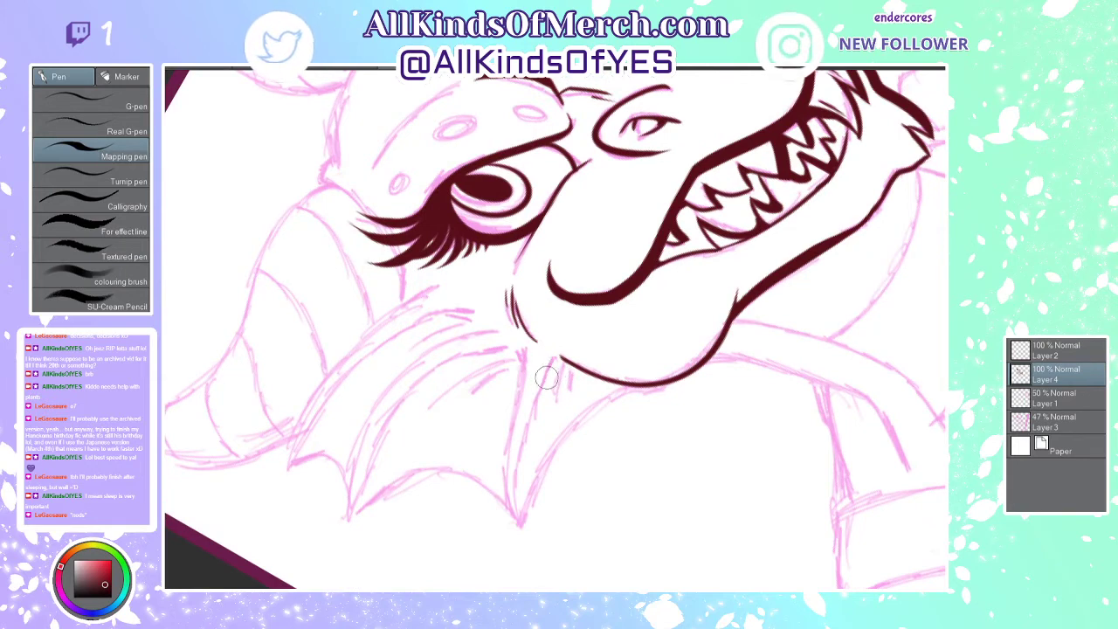
{"action": "mouse_move", "coordinate": [556, 357]}
{"action": "left_mouse_down"}
{"action": "mouse_move", "coordinate": [519, 523]}
{"action": "mouse_move", "coordinate": [522, 441]}
{"action": "mouse_move", "coordinate": [508, 526]}
{"action": "mouse_move", "coordinate": [502, 457]}
{"action": "mouse_move", "coordinate": [519, 348]}
{"action": "left_mouse_up"}
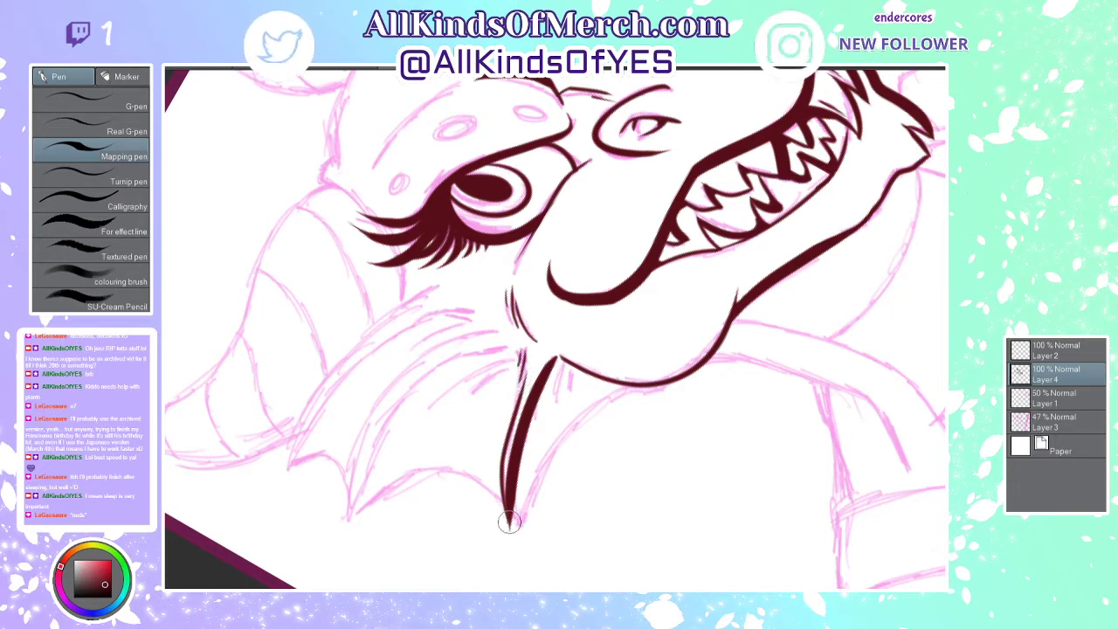
{"action": "mouse_move", "coordinate": [509, 523]}
{"action": "left_mouse_down"}
{"action": "mouse_move", "coordinate": [570, 427]}
{"action": "mouse_move", "coordinate": [634, 385]}
{"action": "mouse_move", "coordinate": [663, 387]}
{"action": "left_mouse_up"}
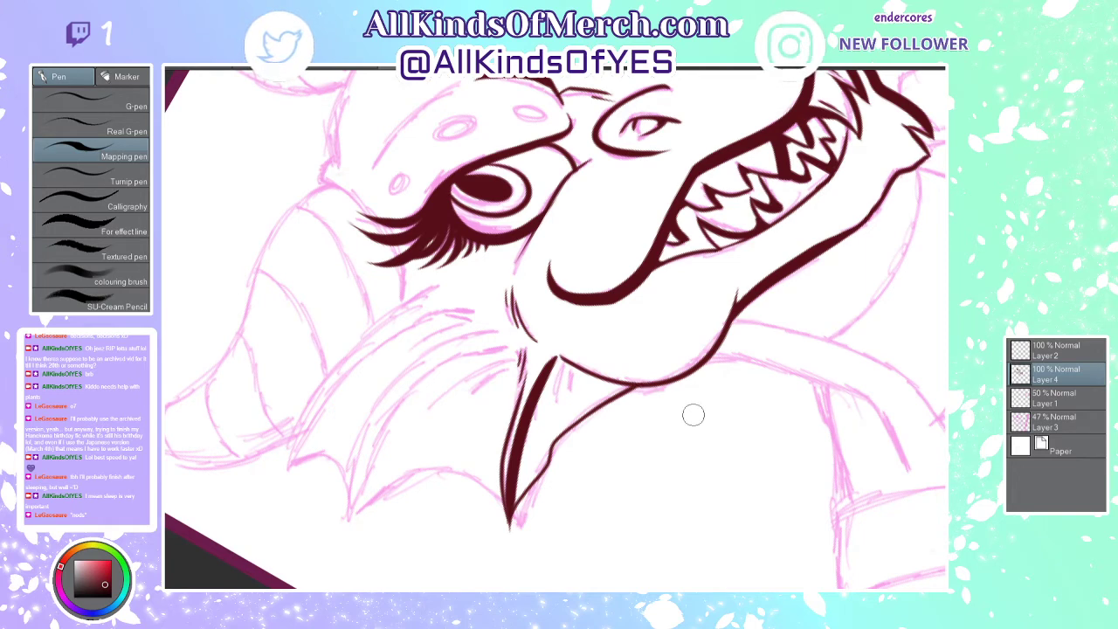
Step: Ink the fin's middle spine, the scalloped membrane edge to the lowest spine's tip, and short crease strokes at its base
{"action": "mouse_move", "coordinate": [222, 275]}
{"action": "left_mouse_down"}
{"action": "mouse_move", "coordinate": [223, 383]}
{"action": "mouse_move", "coordinate": [310, 559]}
{"action": "left_mouse_up"}
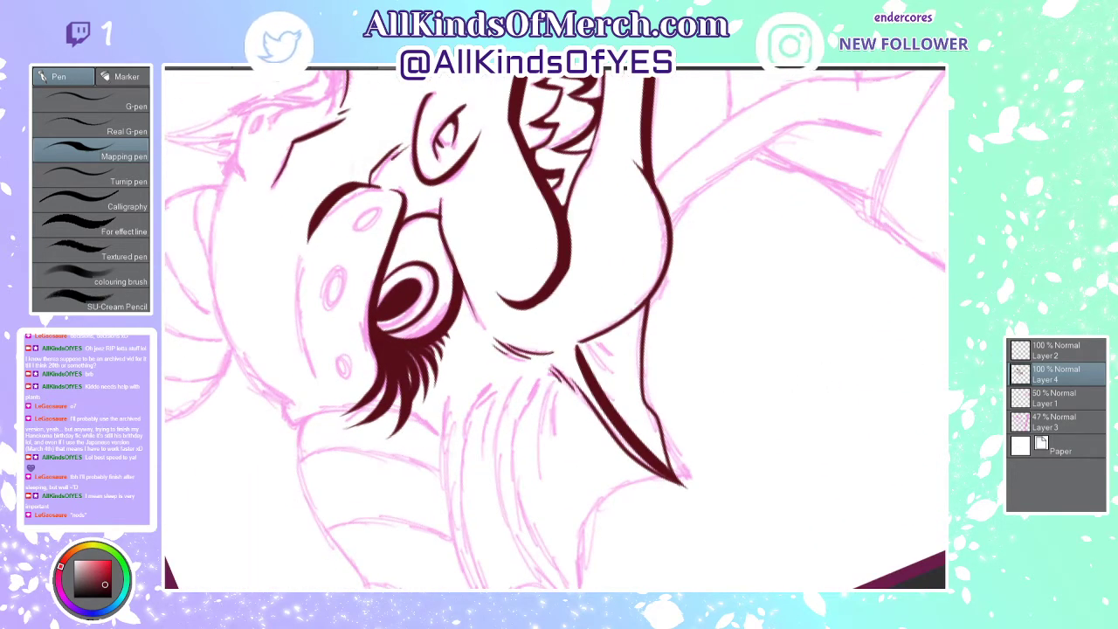
{"action": "left_click_drag", "start_coordinate": [734, 516], "coordinate": [734, 438]}
{"action": "mouse_move", "coordinate": [539, 295]}
{"action": "left_mouse_down"}
{"action": "mouse_move", "coordinate": [521, 371]}
{"action": "mouse_move", "coordinate": [599, 557]}
{"action": "left_mouse_up"}
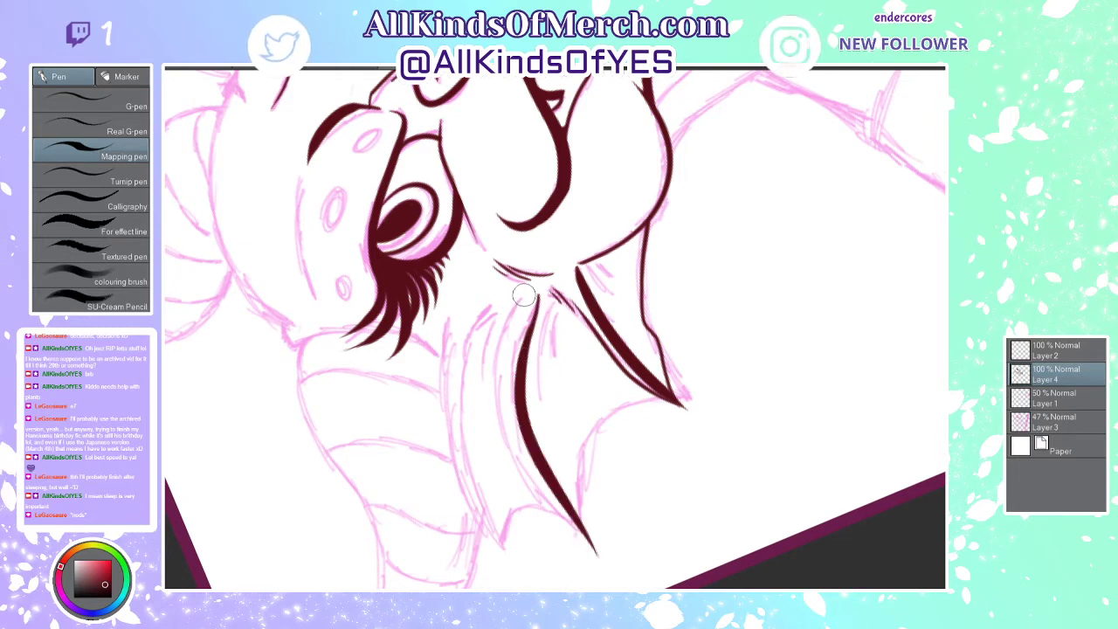
{"action": "mouse_move", "coordinate": [522, 294]}
{"action": "left_mouse_down"}
{"action": "mouse_move", "coordinate": [505, 371]}
{"action": "mouse_move", "coordinate": [580, 531]}
{"action": "left_mouse_up"}
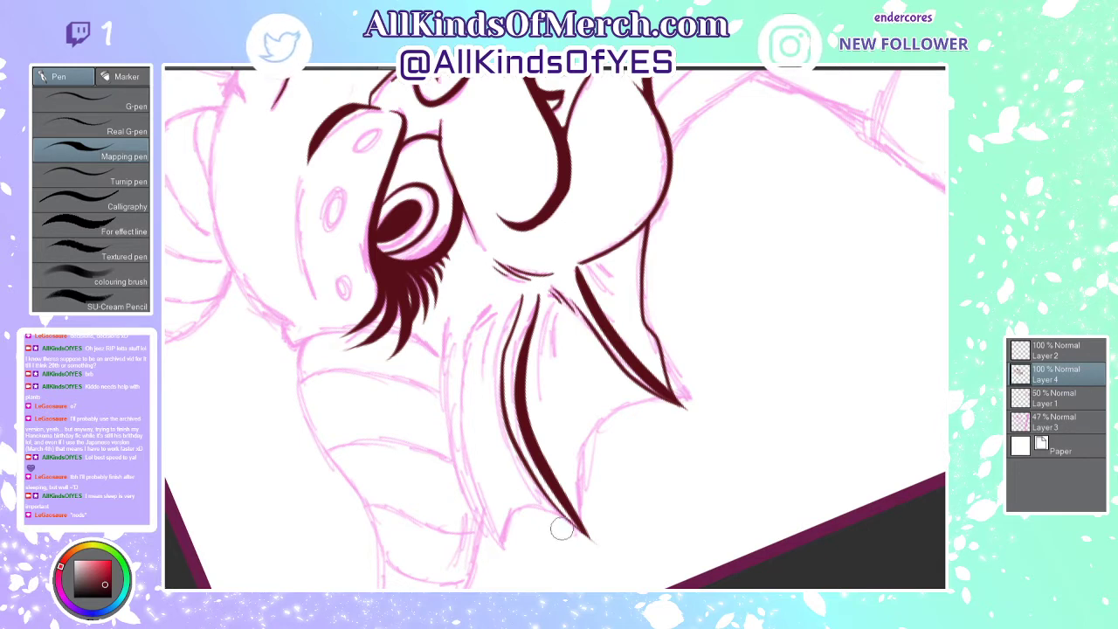
{"action": "mouse_move", "coordinate": [582, 524]}
{"action": "left_mouse_down"}
{"action": "mouse_move", "coordinate": [585, 467]}
{"action": "mouse_move", "coordinate": [605, 416]}
{"action": "mouse_move", "coordinate": [668, 395]}
{"action": "mouse_move", "coordinate": [683, 404]}
{"action": "left_mouse_up"}
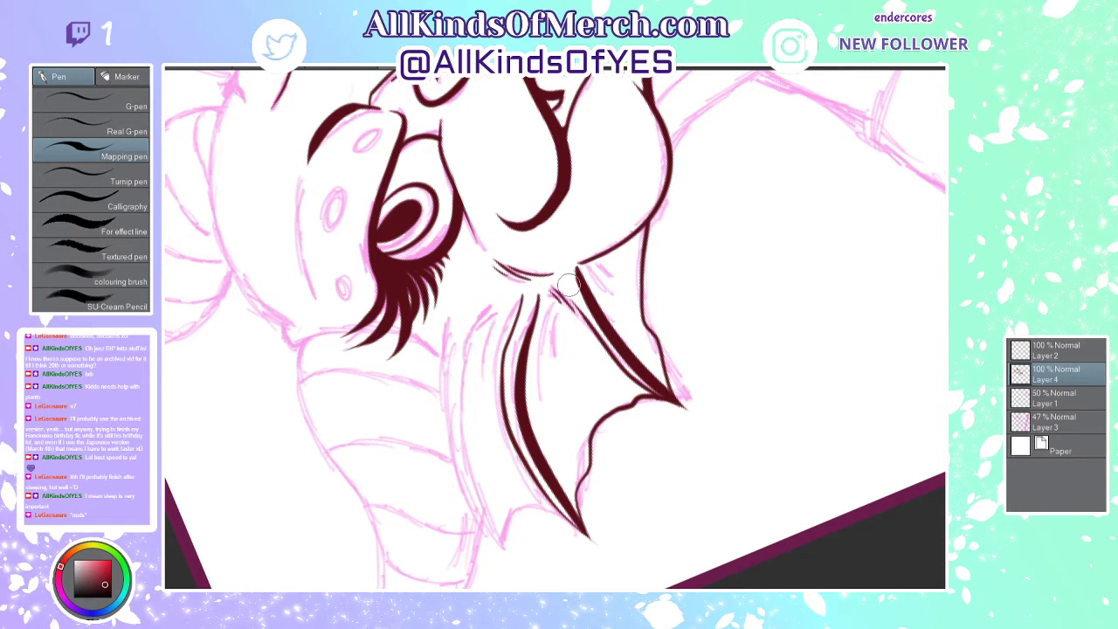
{"action": "mouse_move", "coordinate": [542, 296]}
{"action": "left_mouse_down"}
{"action": "mouse_move", "coordinate": [544, 361]}
{"action": "mouse_move", "coordinate": [553, 336]}
{"action": "mouse_move", "coordinate": [561, 379]}
{"action": "left_mouse_up"}
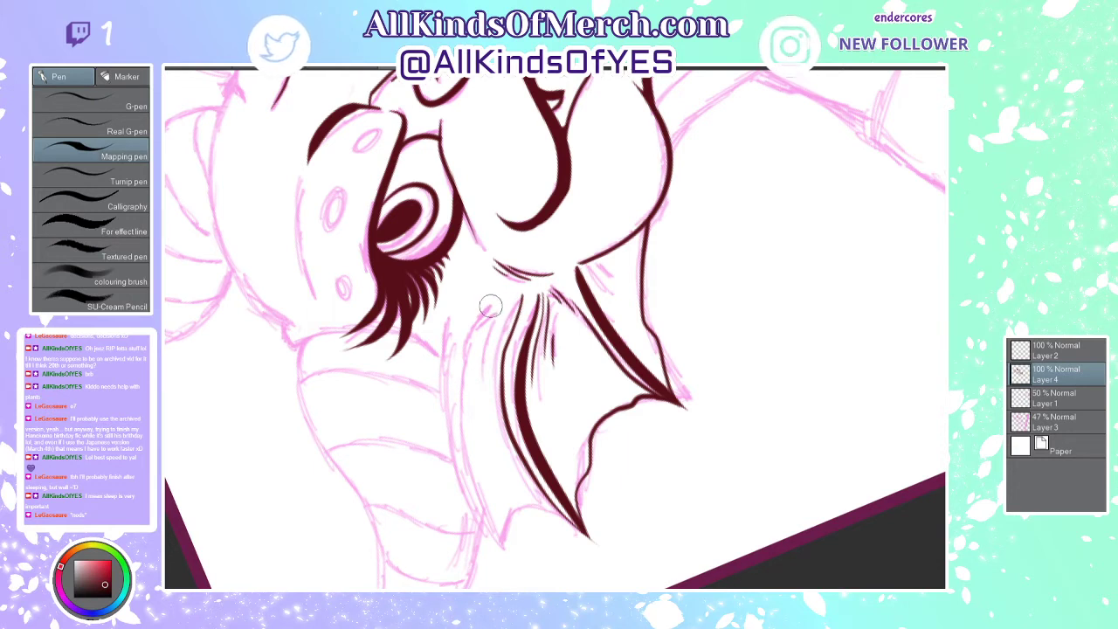
Step: Ink the fin's uppermost spine, the jagged membrane edge to the middle spine, and the fold lines between them
{"action": "mouse_move", "coordinate": [498, 298]}
{"action": "left_mouse_down"}
{"action": "mouse_move", "coordinate": [484, 313]}
{"action": "mouse_move", "coordinate": [502, 558]}
{"action": "left_mouse_up"}
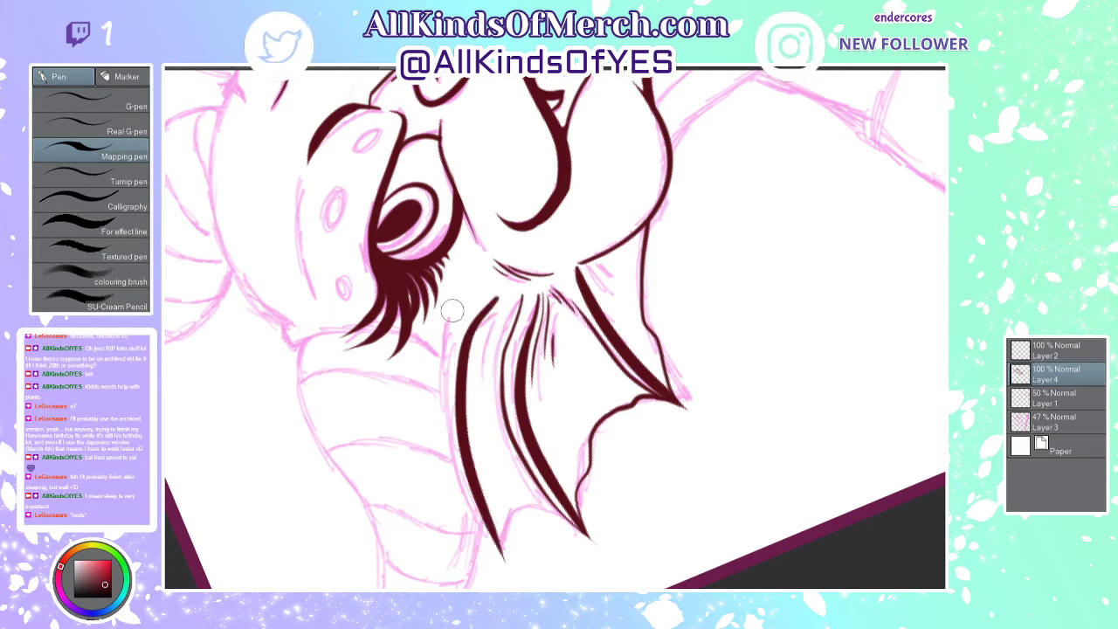
{"action": "mouse_move", "coordinate": [451, 306]}
{"action": "left_mouse_down"}
{"action": "mouse_move", "coordinate": [436, 377]}
{"action": "mouse_move", "coordinate": [498, 559]}
{"action": "left_mouse_up"}
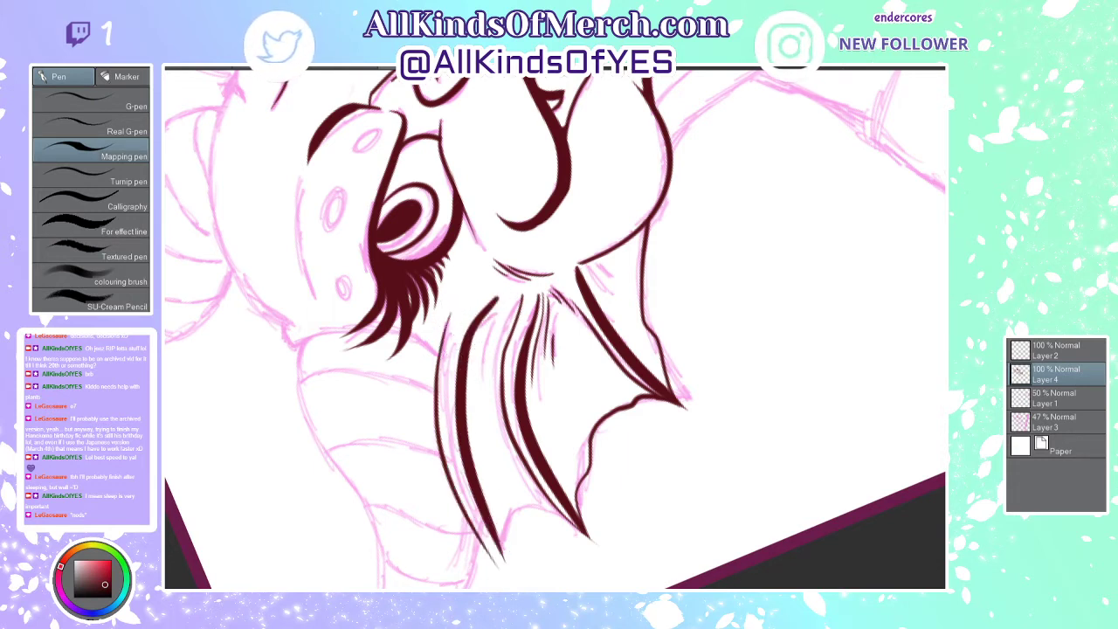
{"action": "key", "text": "ctrl+z"}
{"action": "mouse_move", "coordinate": [448, 304]}
{"action": "left_mouse_down"}
{"action": "mouse_move", "coordinate": [439, 383]}
{"action": "mouse_move", "coordinate": [516, 584]}
{"action": "left_mouse_up"}
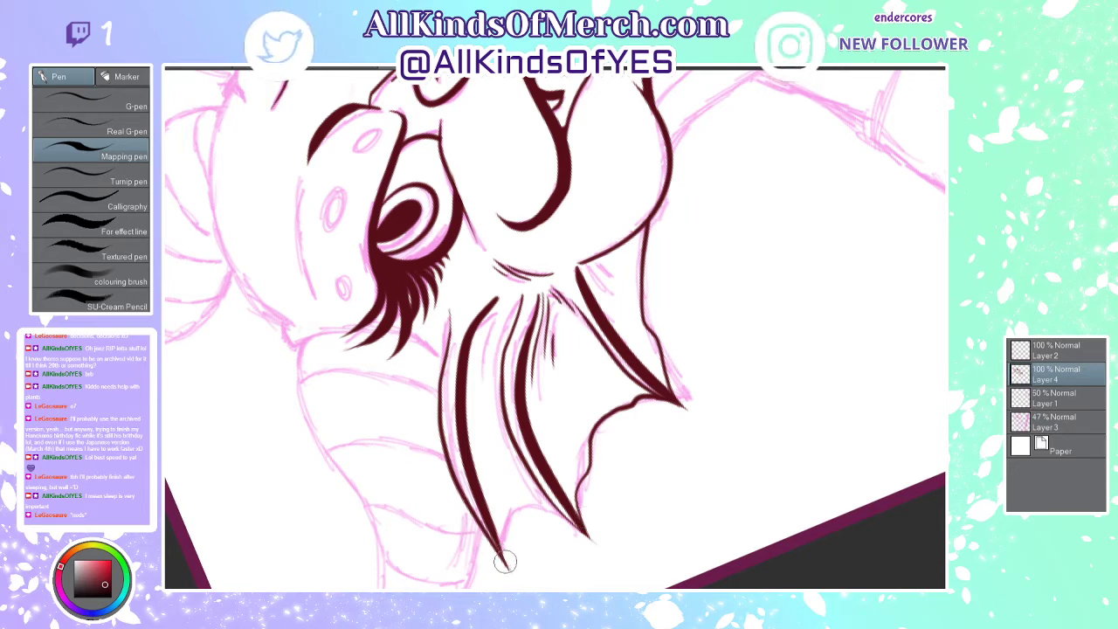
{"action": "mouse_move", "coordinate": [505, 561]}
{"action": "left_mouse_down"}
{"action": "mouse_move", "coordinate": [509, 509]}
{"action": "mouse_move", "coordinate": [523, 518]}
{"action": "mouse_move", "coordinate": [535, 505]}
{"action": "mouse_move", "coordinate": [592, 540]}
{"action": "left_mouse_up"}
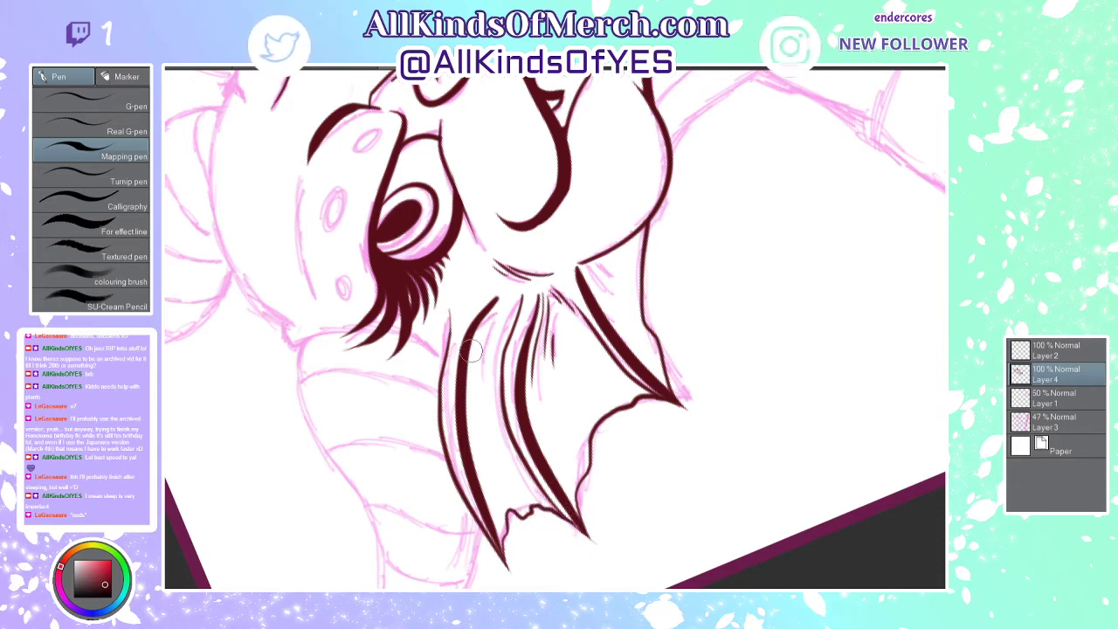
{"action": "left_click_drag", "start_coordinate": [463, 374], "coordinate": [494, 301]}
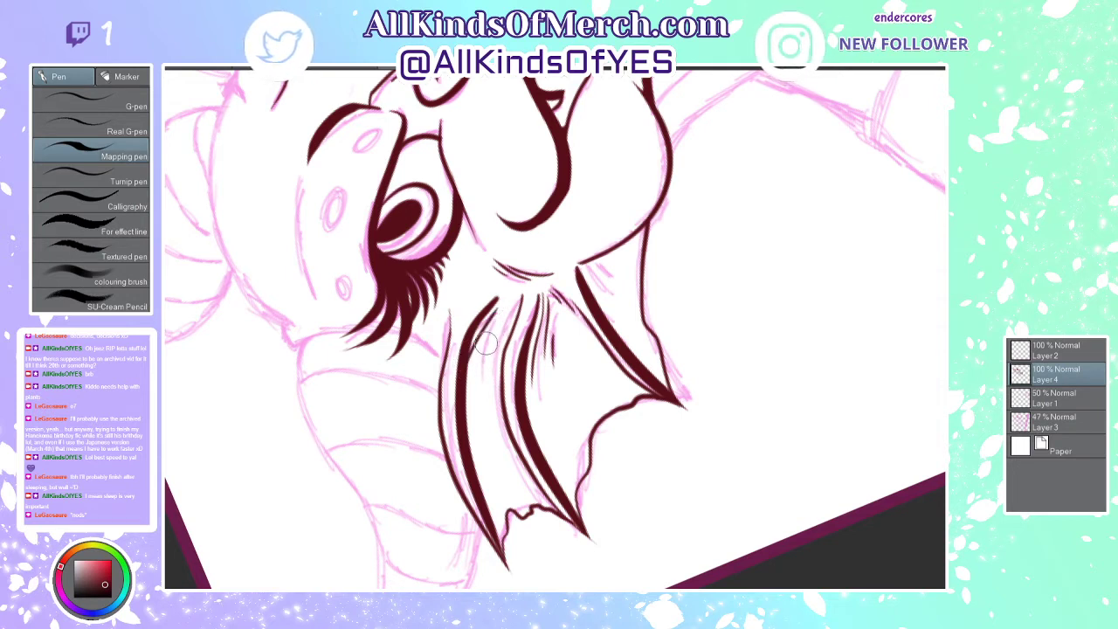
{"action": "mouse_move", "coordinate": [486, 343]}
{"action": "left_mouse_down"}
{"action": "mouse_move", "coordinate": [509, 307]}
{"action": "mouse_move", "coordinate": [491, 410]}
{"action": "mouse_move", "coordinate": [507, 441]}
{"action": "left_mouse_up"}
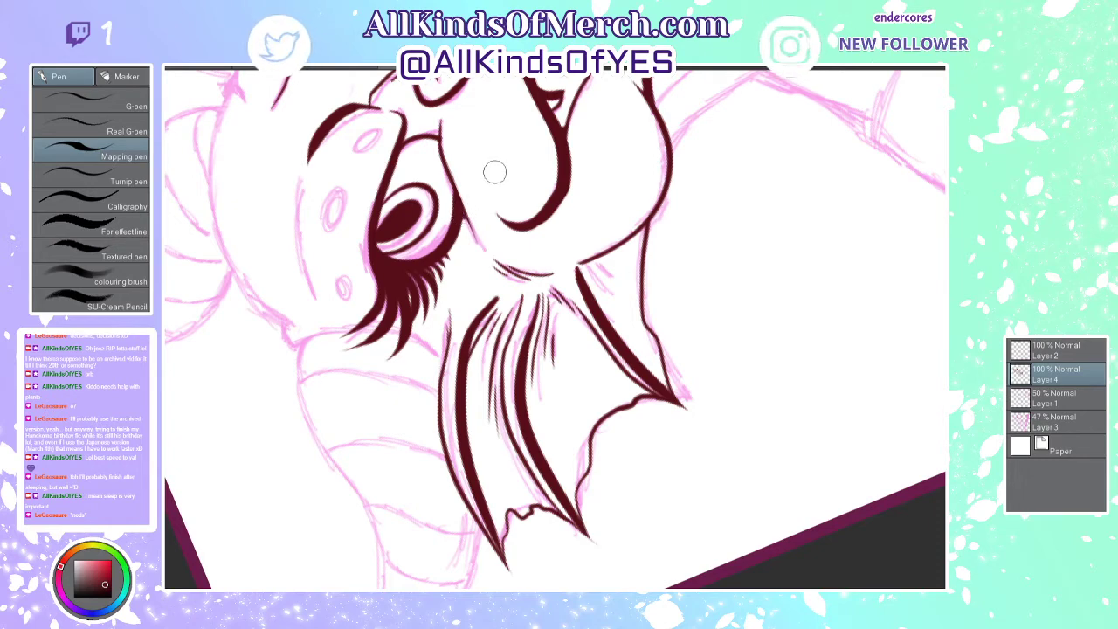
Step: Add short fold strokes beneath the base of the fin's lowest spine beside the cheek
{"action": "scroll", "coordinate": [585, 351], "scroll_direction": "down", "scroll_amount": 6}
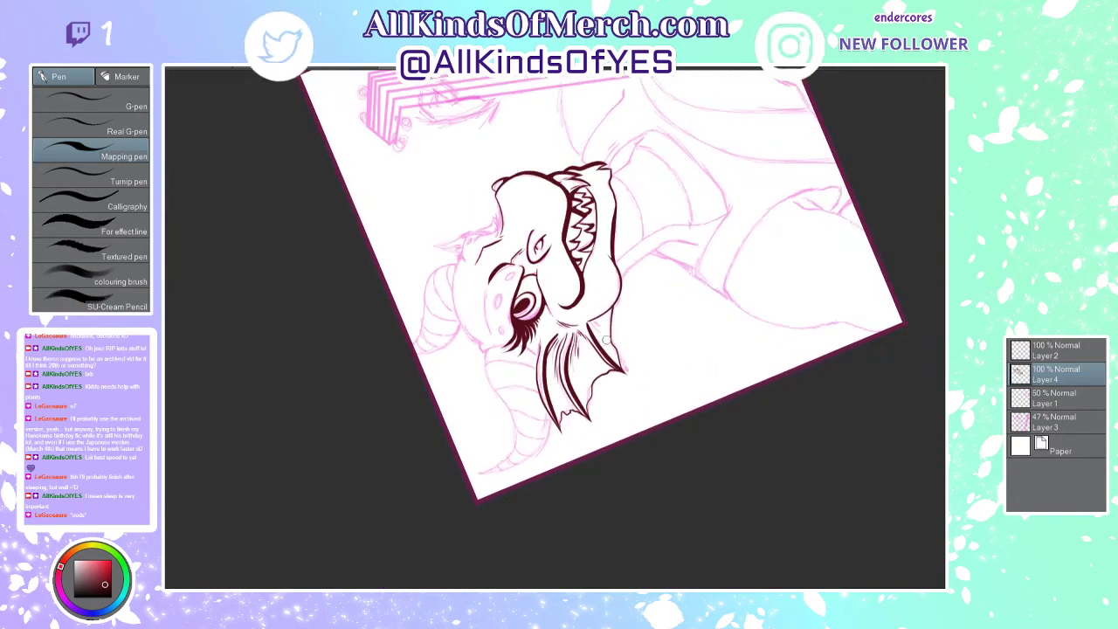
{"action": "left_click_drag", "start_coordinate": [655, 390], "coordinate": [482, 421]}
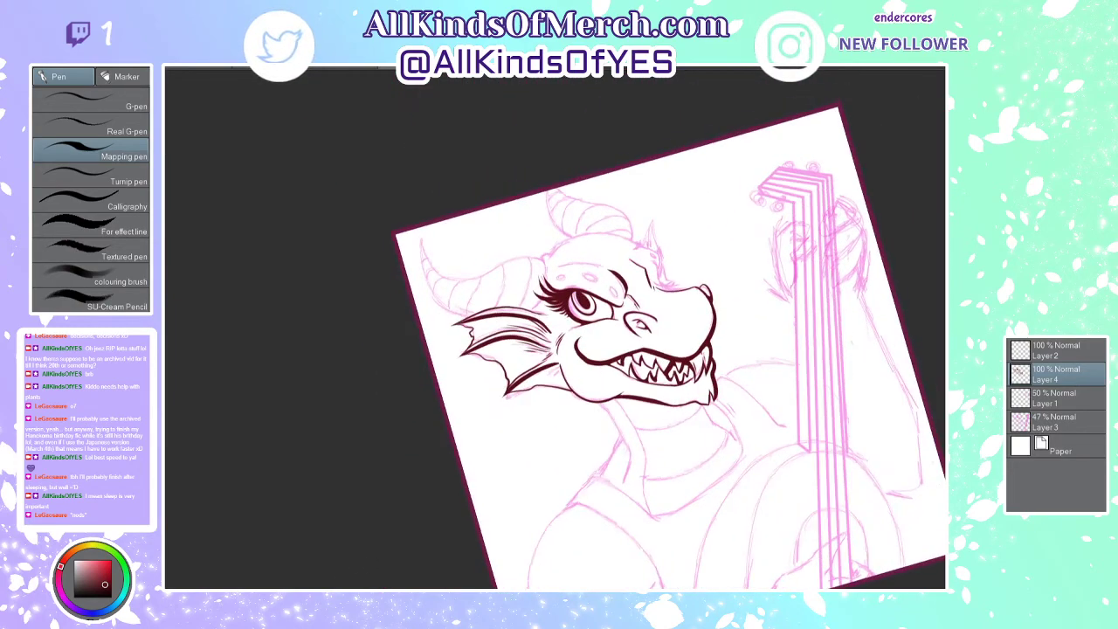
{"action": "scroll", "coordinate": [485, 411], "scroll_direction": "up", "scroll_amount": 2}
{"action": "scroll", "coordinate": [590, 371], "scroll_direction": "up", "scroll_amount": 2}
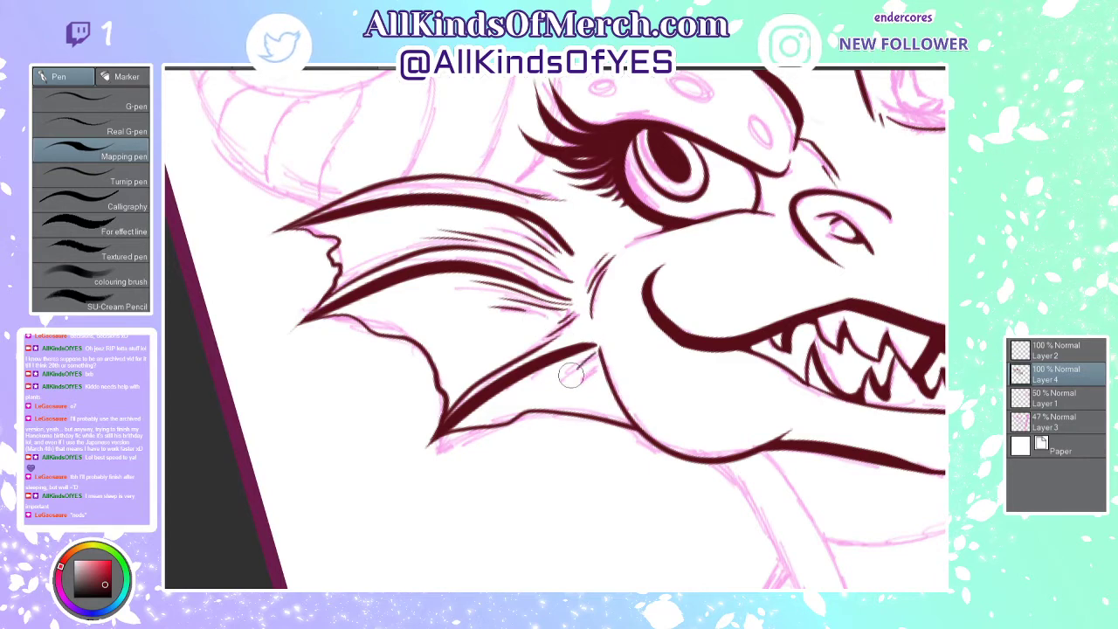
{"action": "left_click_drag", "start_coordinate": [594, 358], "coordinate": [579, 379]}
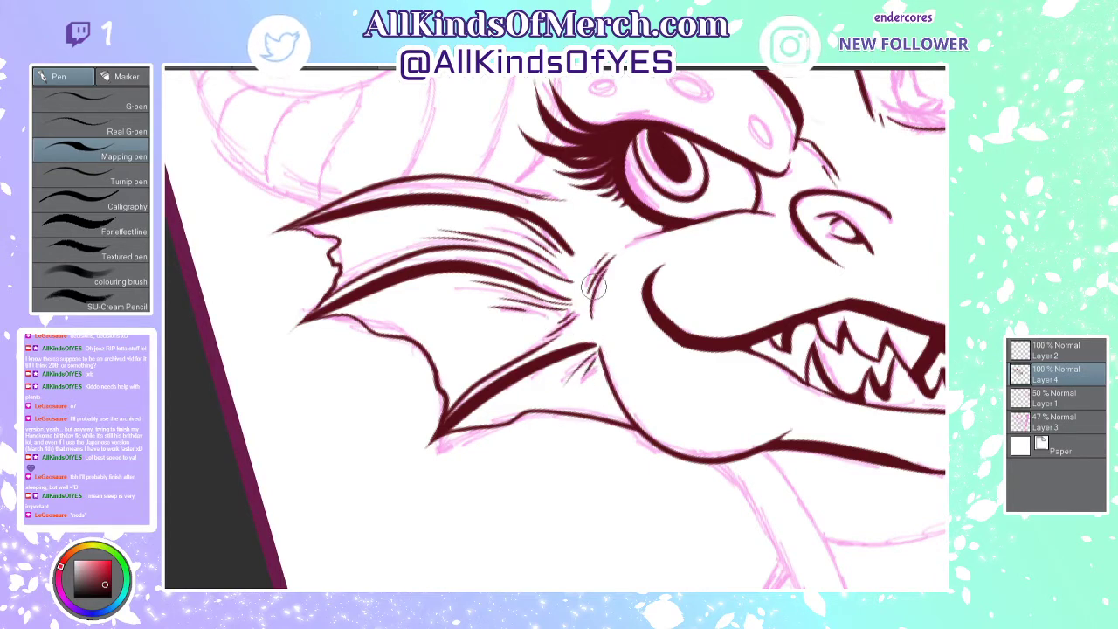
Step: Add a new layer above the face line art and ink the curved base of the horn behind the eyelashes
{"action": "scroll", "coordinate": [594, 286], "scroll_direction": "down", "scroll_amount": 3}
{"action": "scroll", "coordinate": [635, 148], "scroll_direction": "up", "scroll_amount": 3}
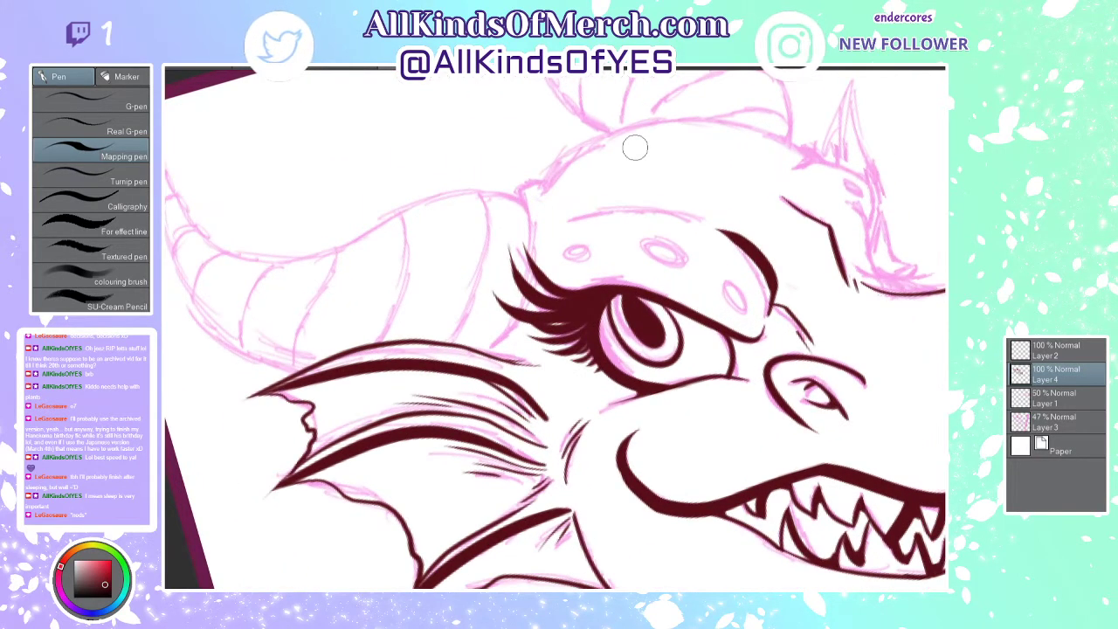
{"action": "left_click_drag", "start_coordinate": [507, 193], "coordinate": [508, 304]}
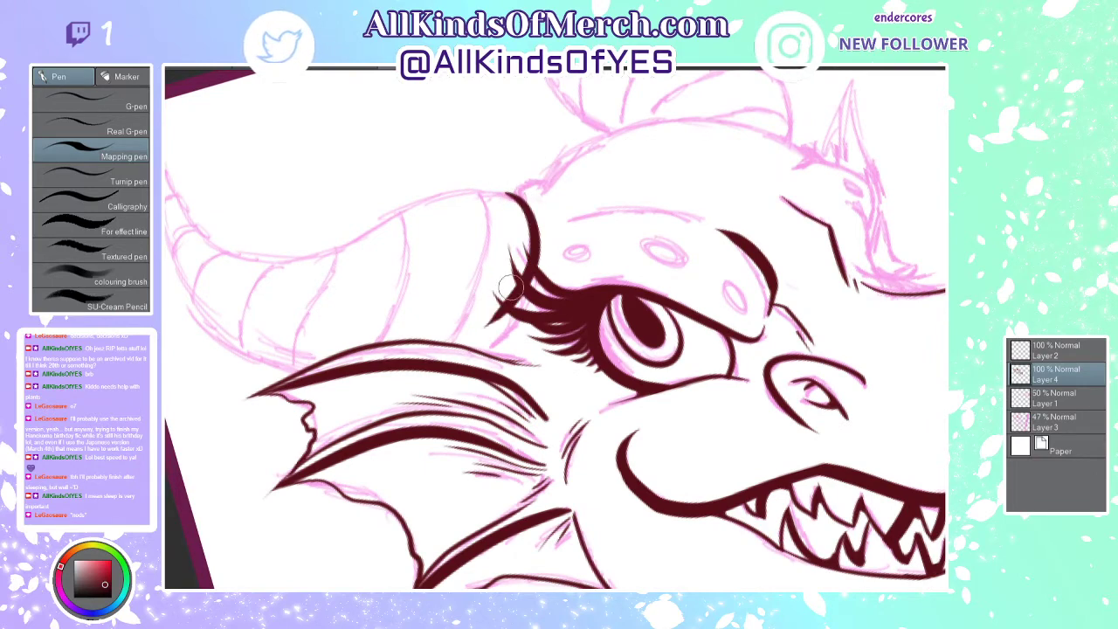
{"action": "key", "text": "ctrl+z"}
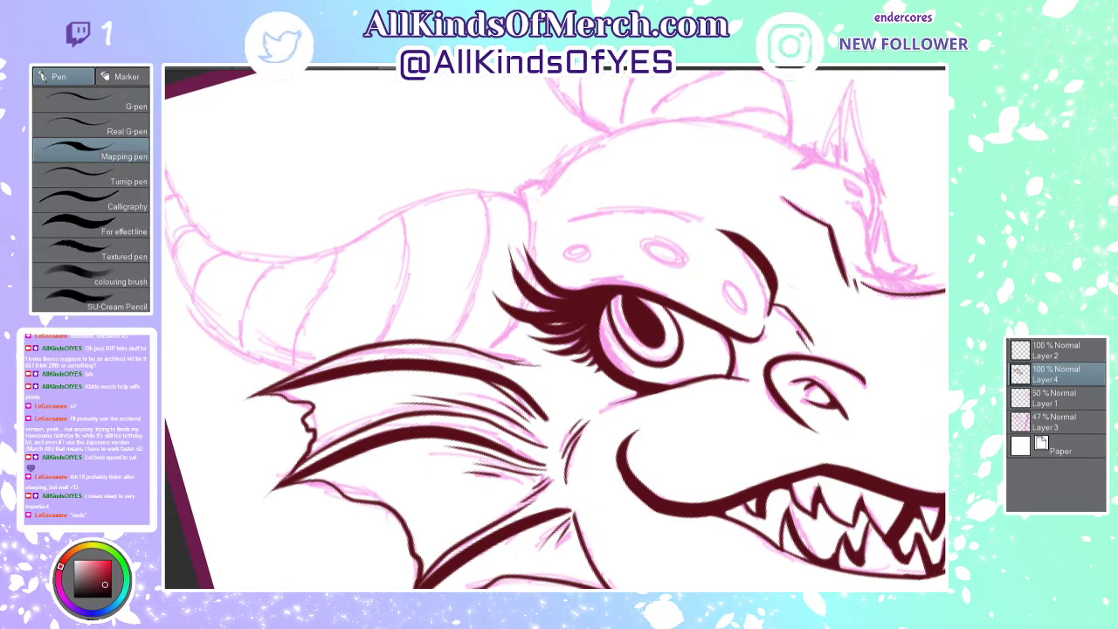
{"action": "key", "text": "ctrl+shift+n"}
{"action": "left_click_drag", "start_coordinate": [507, 194], "coordinate": [502, 365]}
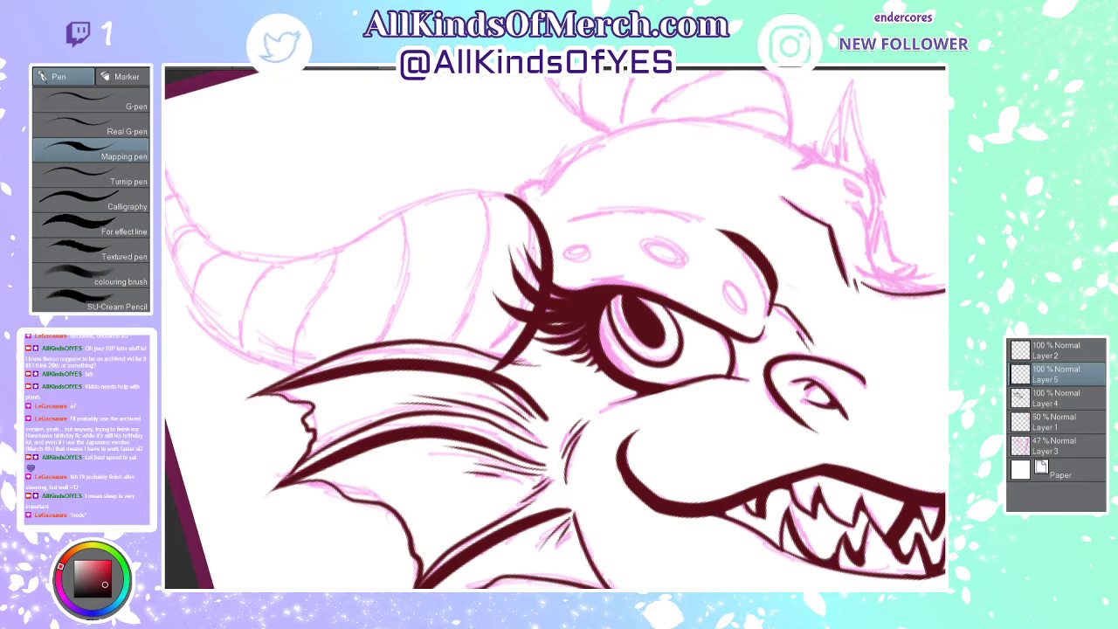
{"action": "key", "text": "ctrl+z"}
{"action": "left_click_drag", "start_coordinate": [506, 191], "coordinate": [474, 365]}
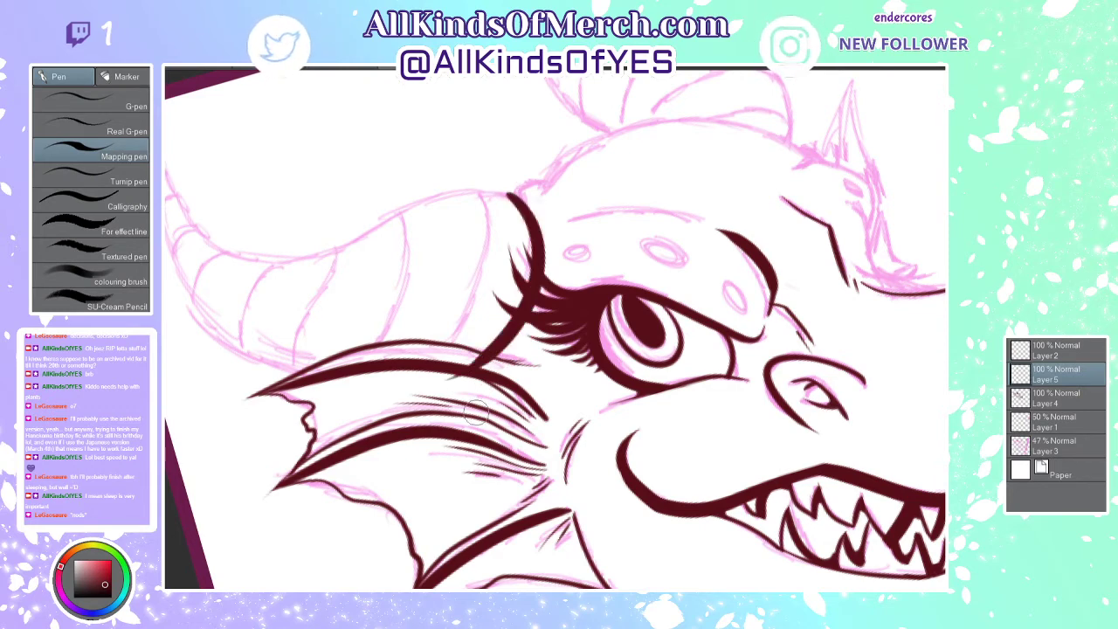
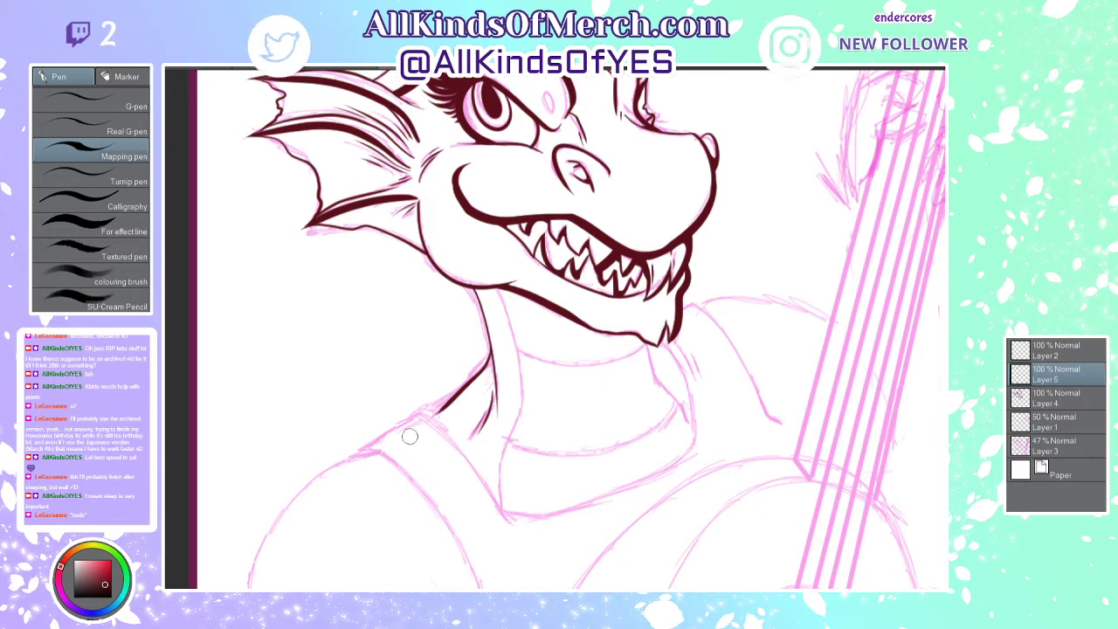
Step: Ink the near shoulder's outer curve down the upper arm and the forearm line branching off to the canvas edge
{"action": "scroll", "coordinate": [906, 379], "scroll_direction": "down", "scroll_amount": 5}
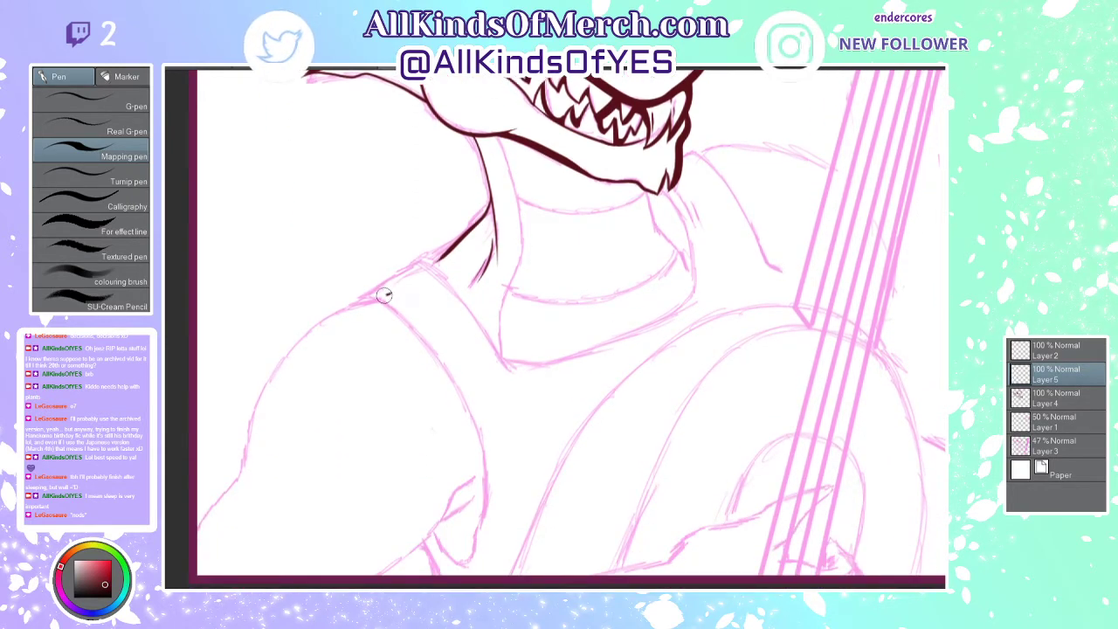
{"action": "left_click_drag", "start_coordinate": [384, 295], "coordinate": [215, 480]}
{"action": "key", "text": "ctrl+z"}
{"action": "mouse_move", "coordinate": [396, 286]}
{"action": "left_mouse_down"}
{"action": "mouse_move", "coordinate": [332, 317]}
{"action": "mouse_move", "coordinate": [234, 524]}
{"action": "left_mouse_up"}
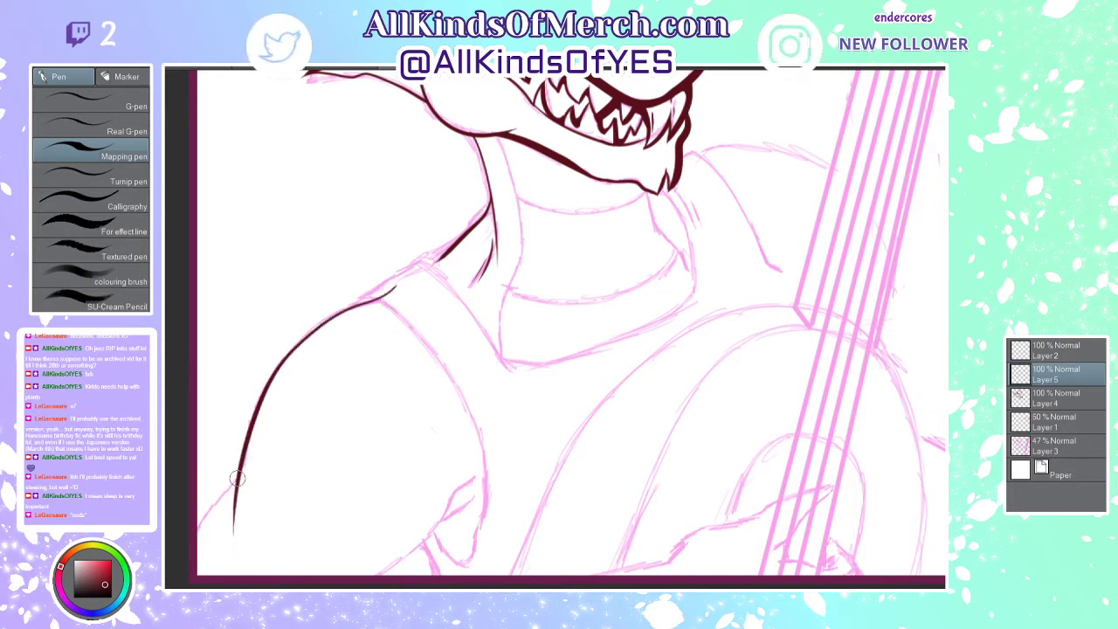
{"action": "left_click_drag", "start_coordinate": [237, 479], "coordinate": [171, 575]}
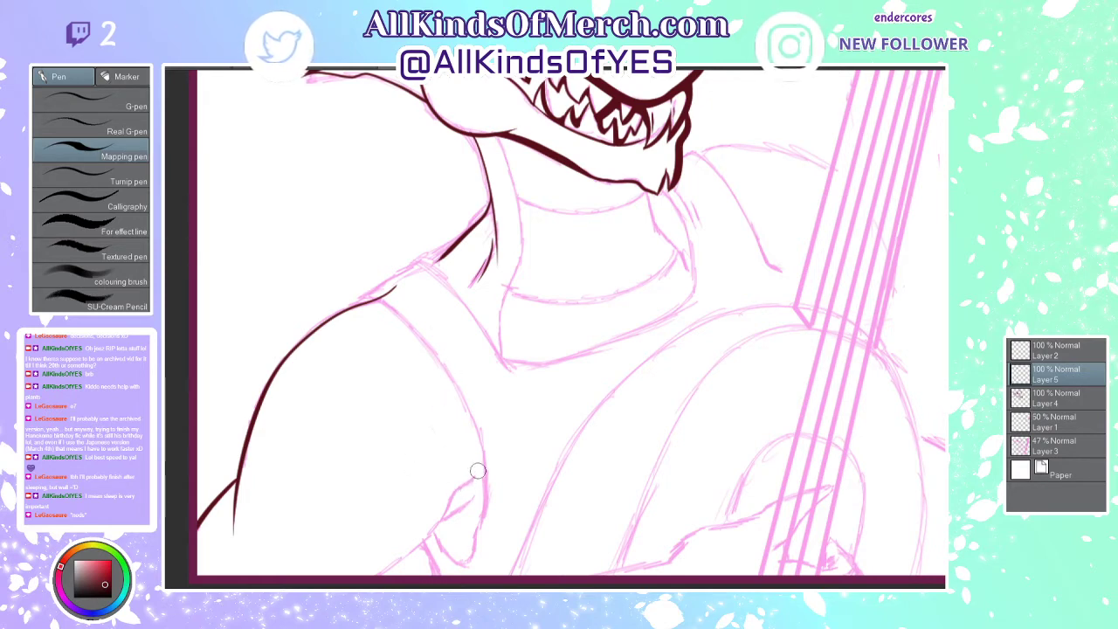
Step: Ink the thick underside of the near arm up to the armpit, with a short crease and two small fold lines beneath it
{"action": "left_click_drag", "start_coordinate": [477, 468], "coordinate": [369, 579]}
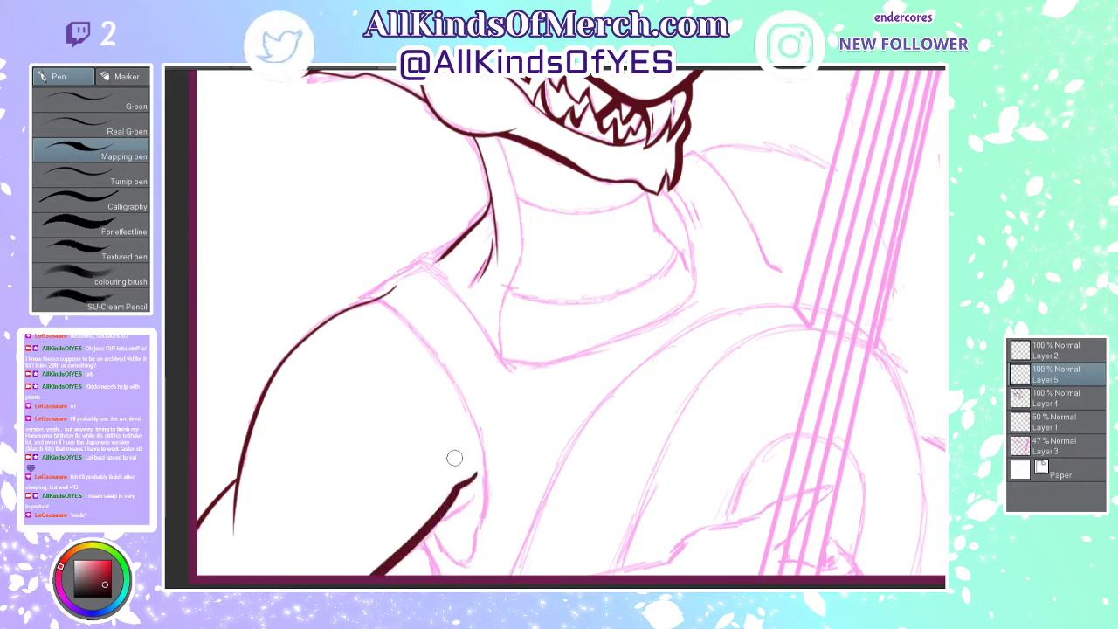
{"action": "left_click_drag", "start_coordinate": [440, 516], "coordinate": [474, 494]}
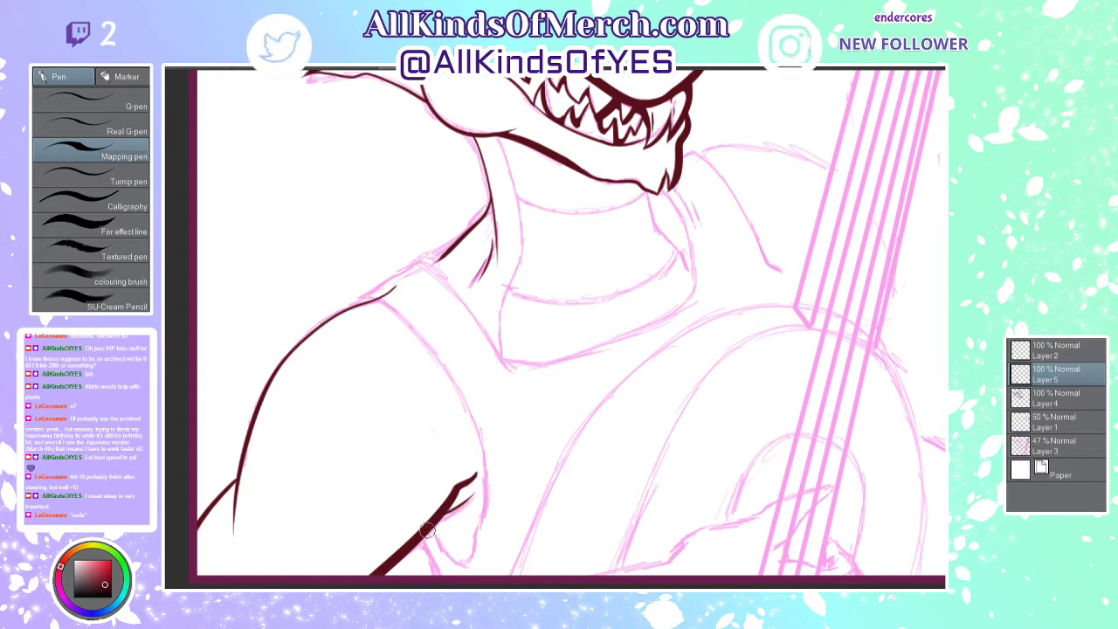
{"action": "left_click_drag", "start_coordinate": [428, 531], "coordinate": [455, 569]}
{"action": "key", "text": "ctrl+z"}
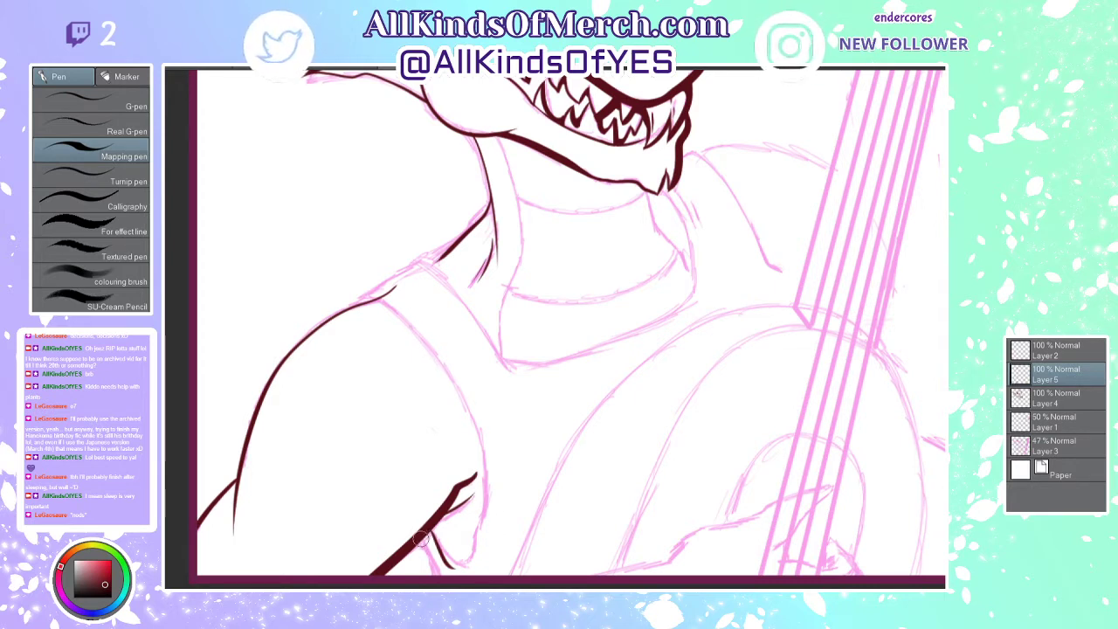
{"action": "left_click_drag", "start_coordinate": [420, 540], "coordinate": [440, 573]}
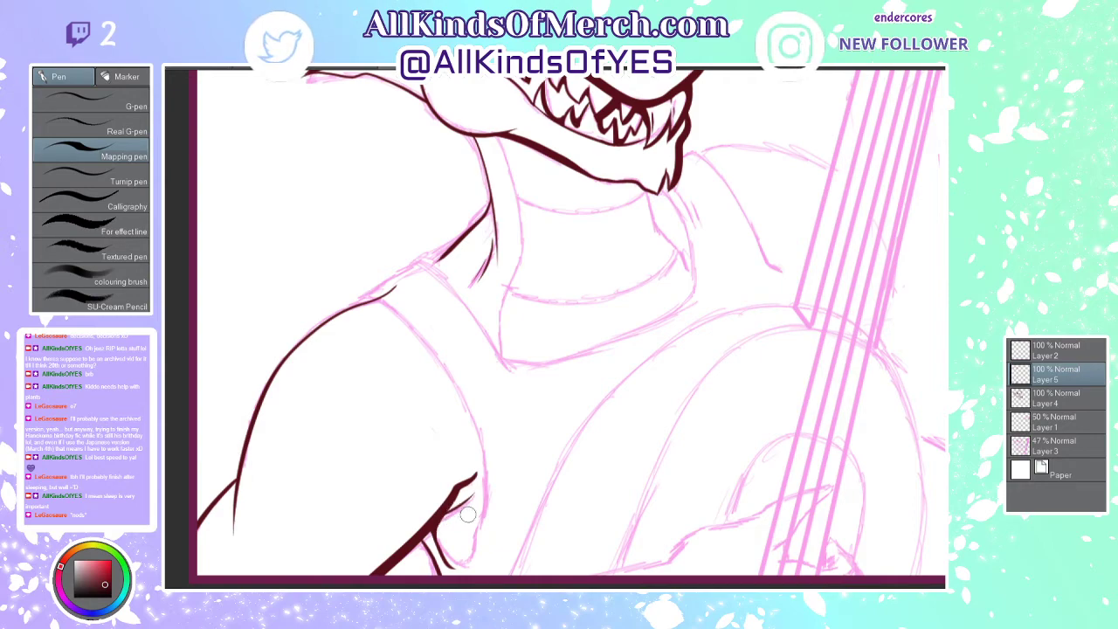
Step: Ink the short angled line of the neck's far side beneath the chin
{"action": "scroll", "coordinate": [532, 408], "scroll_direction": "down", "scroll_amount": 4}
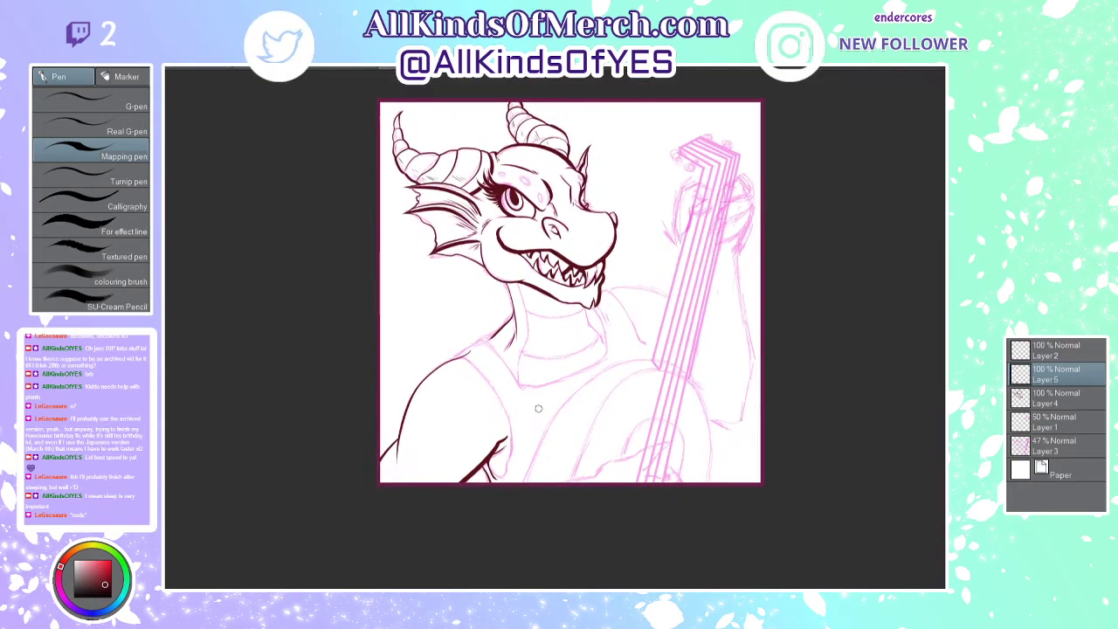
{"action": "scroll", "coordinate": [642, 377], "scroll_direction": "up", "scroll_amount": 1}
{"action": "scroll", "coordinate": [568, 332], "scroll_direction": "up", "scroll_amount": 1}
{"action": "scroll", "coordinate": [562, 327], "scroll_direction": "up", "scroll_amount": 4}
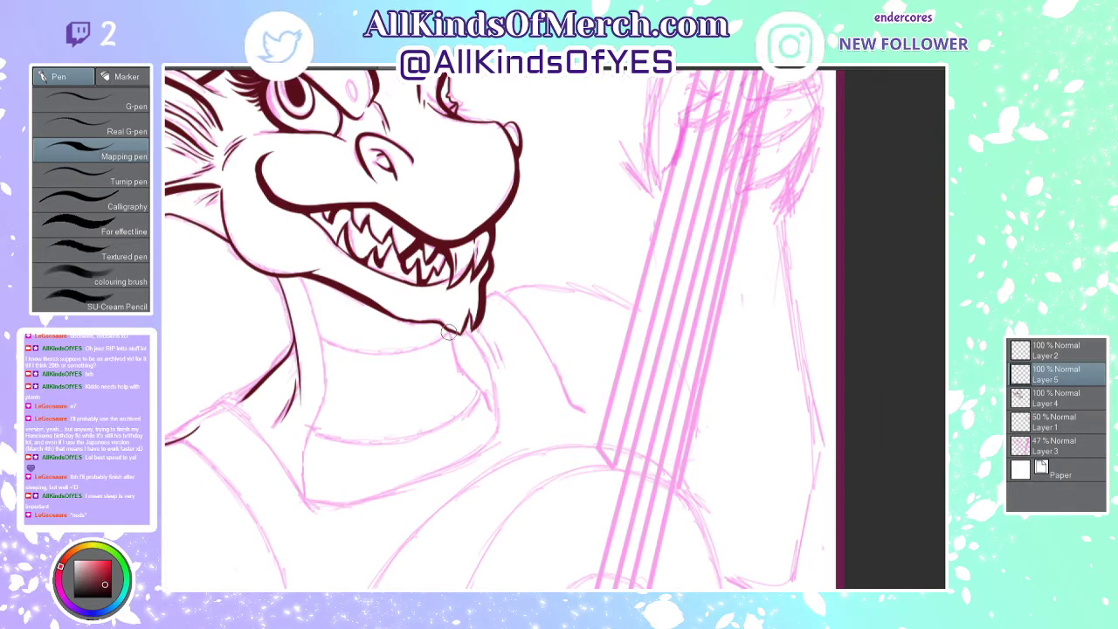
{"action": "mouse_move", "coordinate": [449, 332]}
{"action": "left_mouse_down"}
{"action": "mouse_move", "coordinate": [462, 374]}
{"action": "mouse_move", "coordinate": [489, 403]}
{"action": "left_mouse_up"}
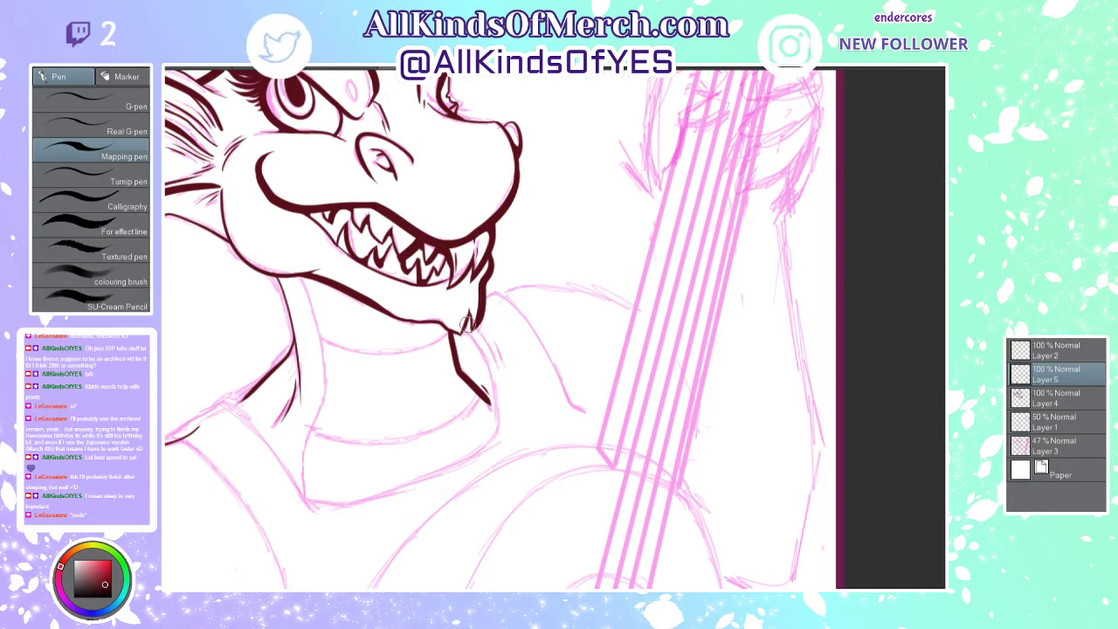
Step: Ink the tank top's neckline from the chin down around the chest to the near shoulder, and tidy the overshooting line at the far corner
{"action": "left_click_drag", "start_coordinate": [463, 326], "coordinate": [507, 483]}
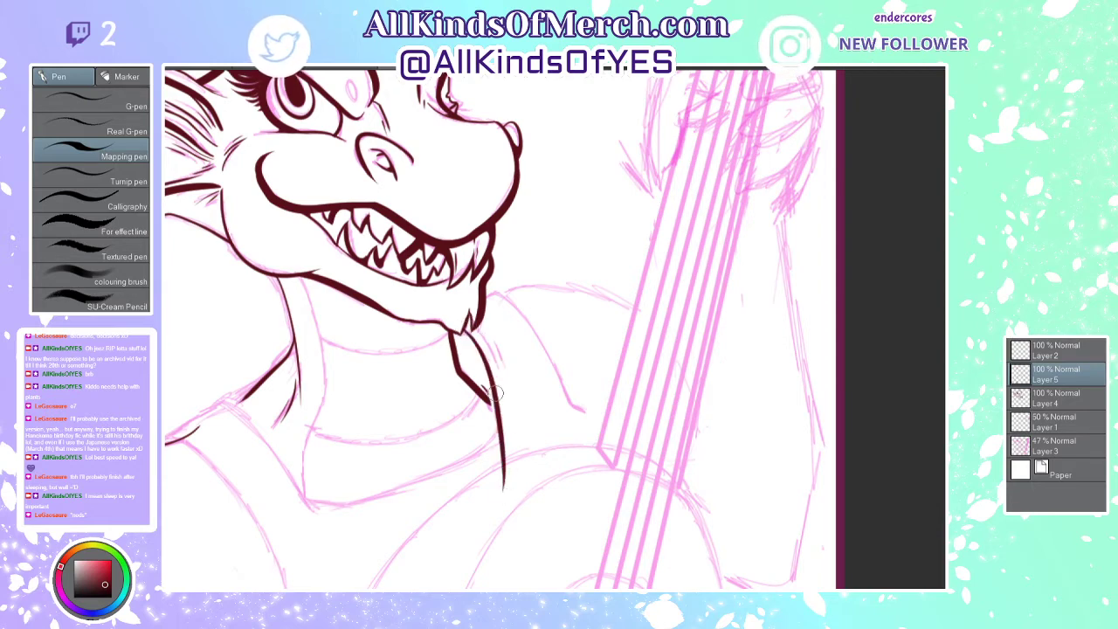
{"action": "mouse_move", "coordinate": [502, 433]}
{"action": "left_mouse_down"}
{"action": "mouse_move", "coordinate": [489, 458]}
{"action": "mouse_move", "coordinate": [334, 563]}
{"action": "left_mouse_up"}
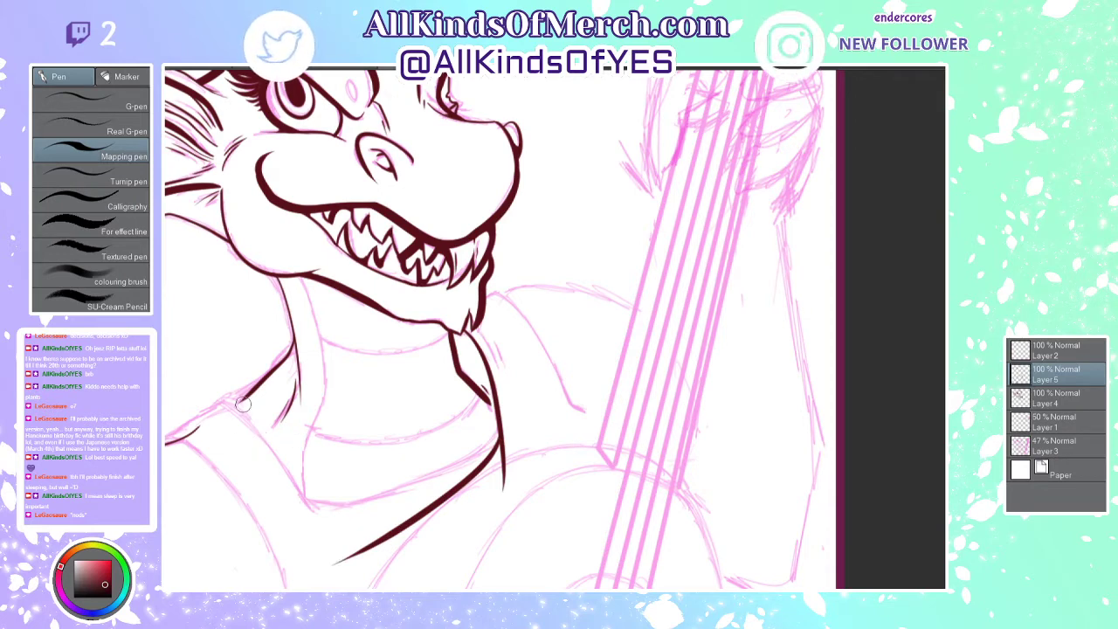
{"action": "mouse_move", "coordinate": [233, 402]}
{"action": "left_mouse_down"}
{"action": "mouse_move", "coordinate": [335, 551]}
{"action": "mouse_move", "coordinate": [366, 542]}
{"action": "left_mouse_up"}
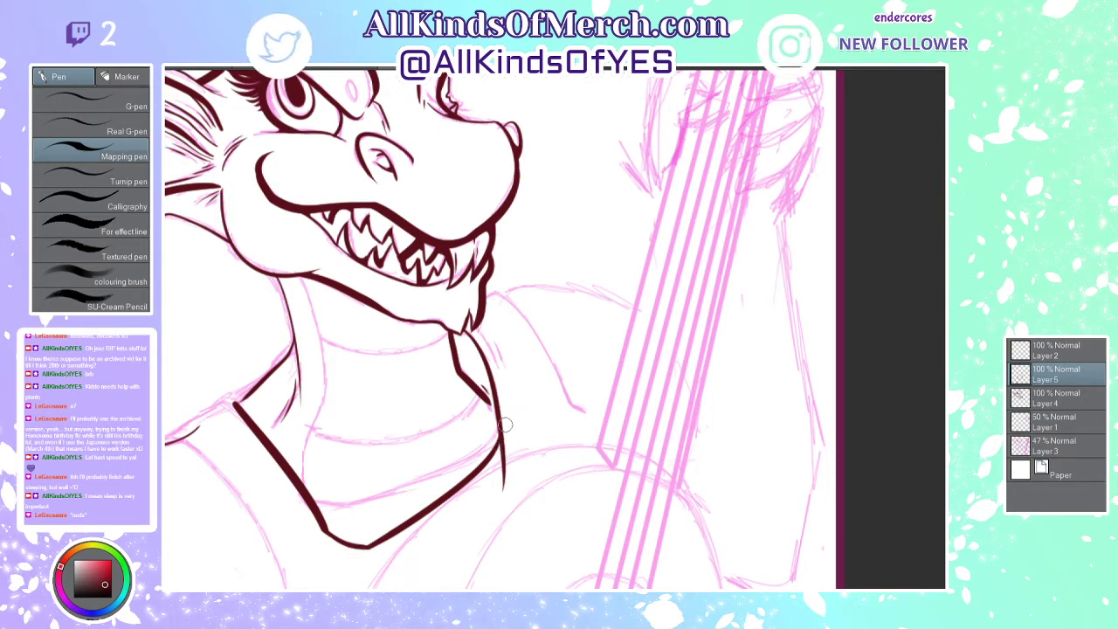
{"action": "left_click_drag", "start_coordinate": [505, 425], "coordinate": [487, 490]}
{"action": "left_click_drag", "start_coordinate": [509, 444], "coordinate": [504, 490]}
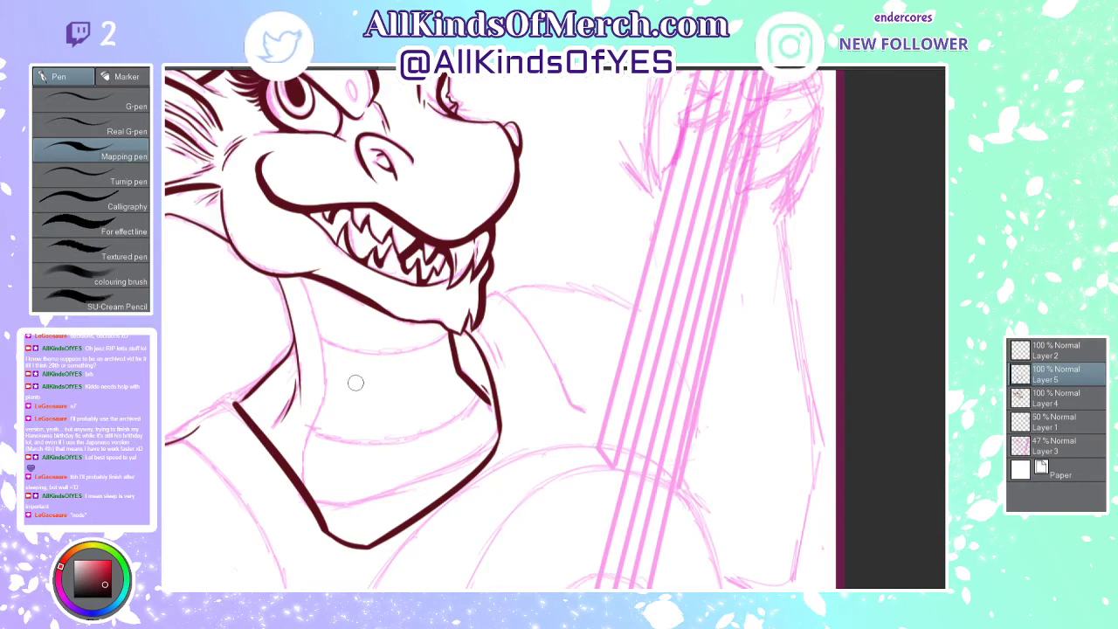
Step: Ink the near strap's top edge between neck and shoulder, and thicken the line junctions at the strap corner and neck
{"action": "scroll", "coordinate": [356, 383], "scroll_direction": "down", "scroll_amount": 5}
{"action": "scroll", "coordinate": [311, 396], "scroll_direction": "up", "scroll_amount": 3}
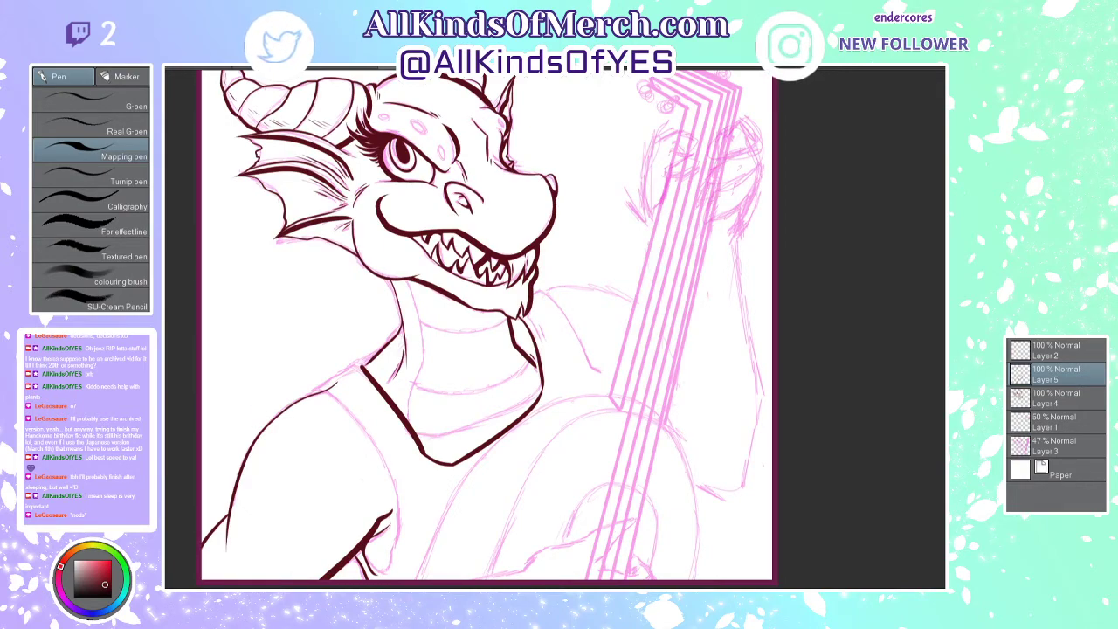
{"action": "key", "text": "minus"}
{"action": "key", "text": "minus"}
{"action": "scroll", "coordinate": [368, 463], "scroll_direction": "up", "scroll_amount": 2}
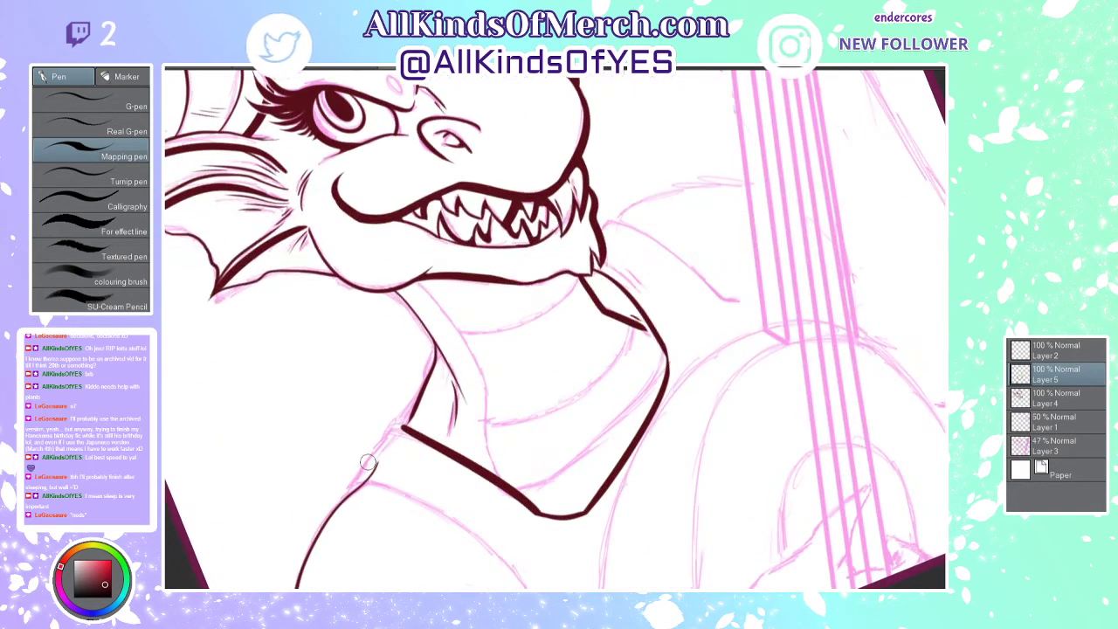
{"action": "scroll", "coordinate": [368, 455], "scroll_direction": "up", "scroll_amount": 1}
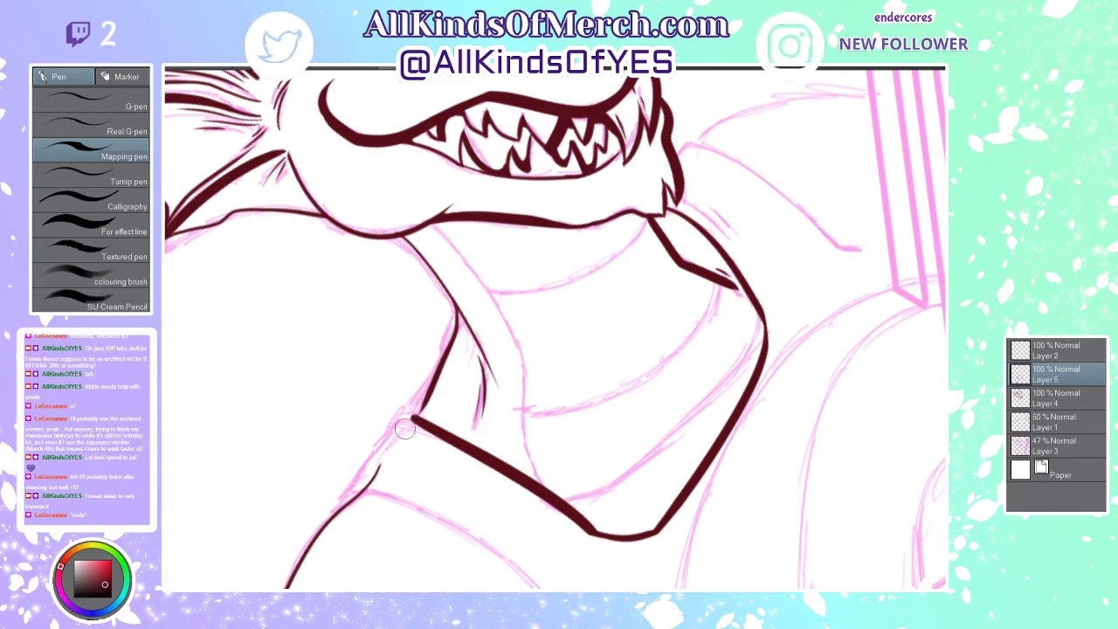
{"action": "mouse_move", "coordinate": [414, 418]}
{"action": "left_mouse_down"}
{"action": "mouse_move", "coordinate": [374, 457]}
{"action": "mouse_move", "coordinate": [362, 489]}
{"action": "left_mouse_up"}
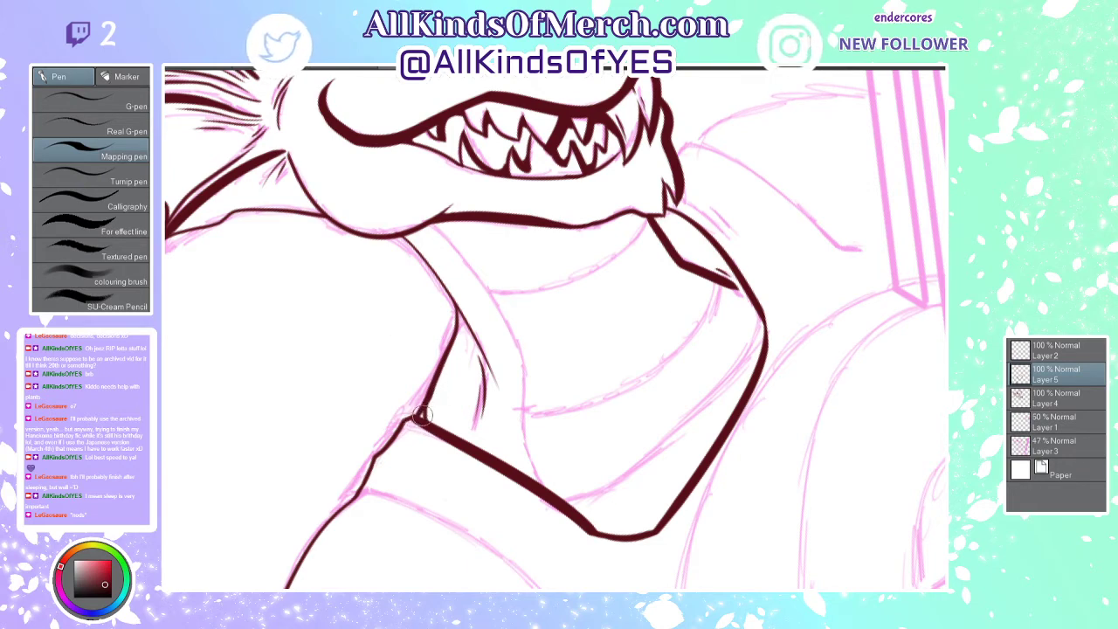
{"action": "left_click_drag", "start_coordinate": [422, 413], "coordinate": [457, 311]}
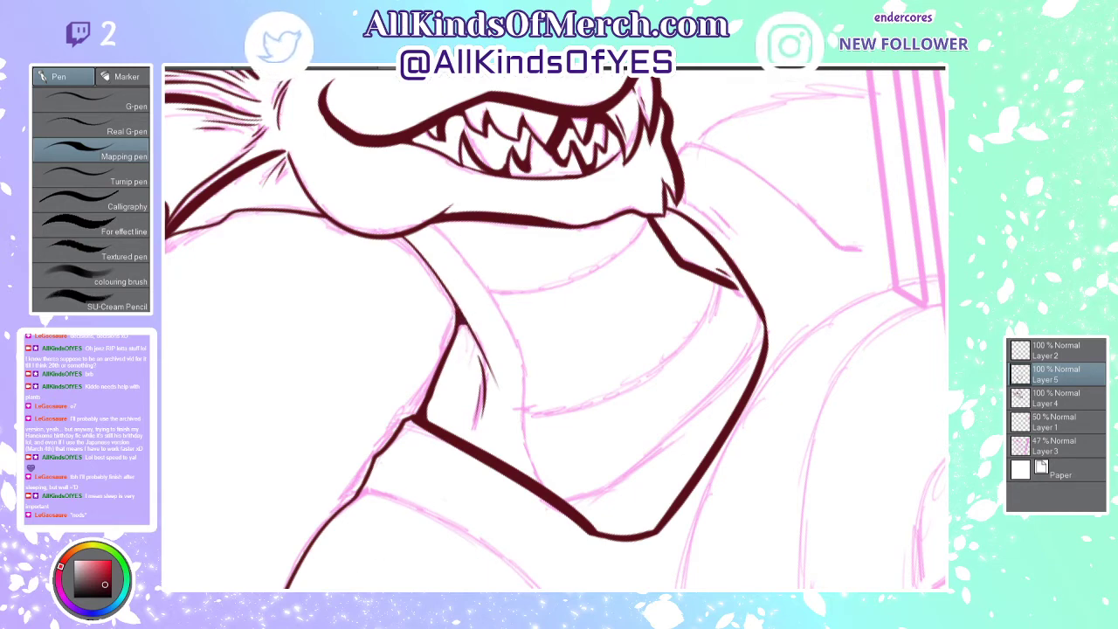
Step: Ink the tank top's near armhole as a long curve from the shoulder down towards the armpit
{"action": "key", "text": "asciicircum"}
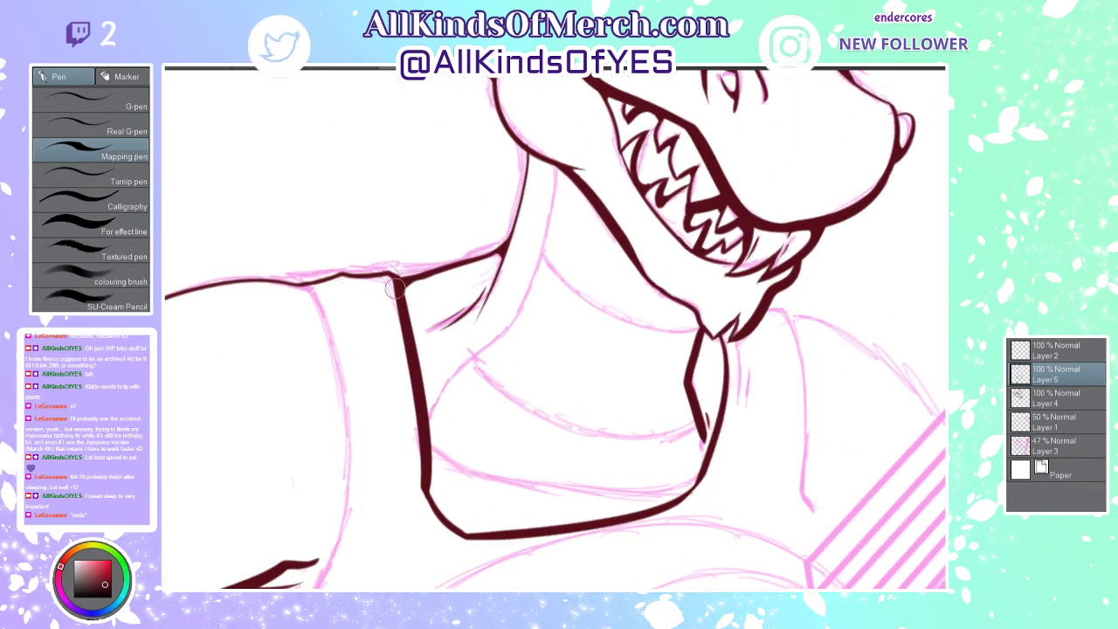
{"action": "left_click_drag", "start_coordinate": [301, 285], "coordinate": [348, 462]}
{"action": "left_click_drag", "start_coordinate": [347, 500], "coordinate": [335, 560]}
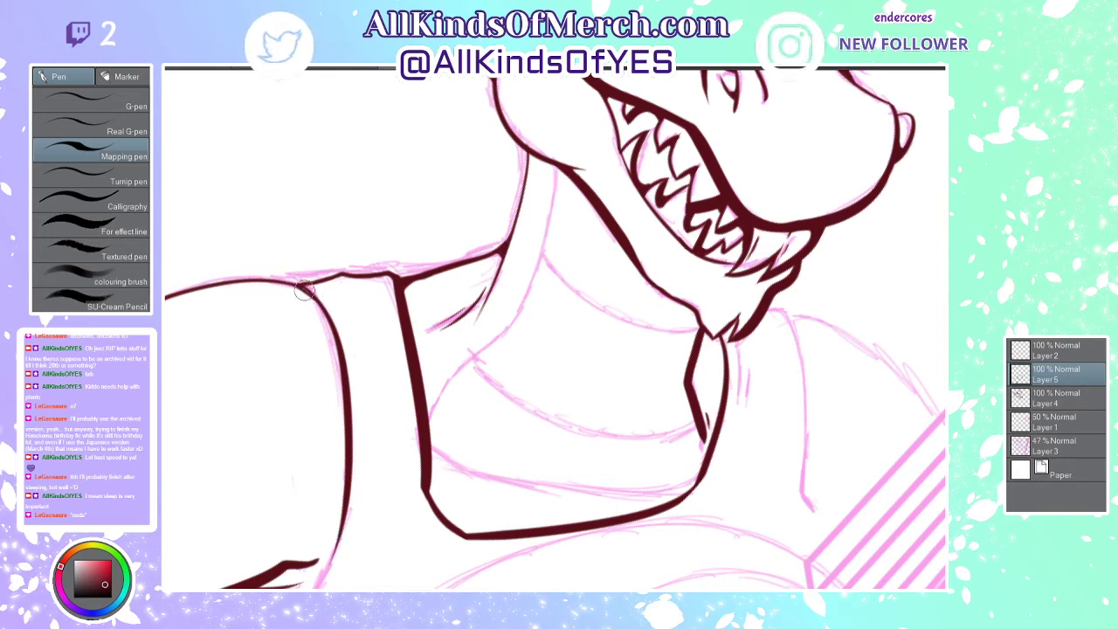
Step: Ink the rounded fold below the near armpit, joining the small fold line to the end of the armhole curve
{"action": "scroll", "coordinate": [370, 297], "scroll_direction": "down", "scroll_amount": 3}
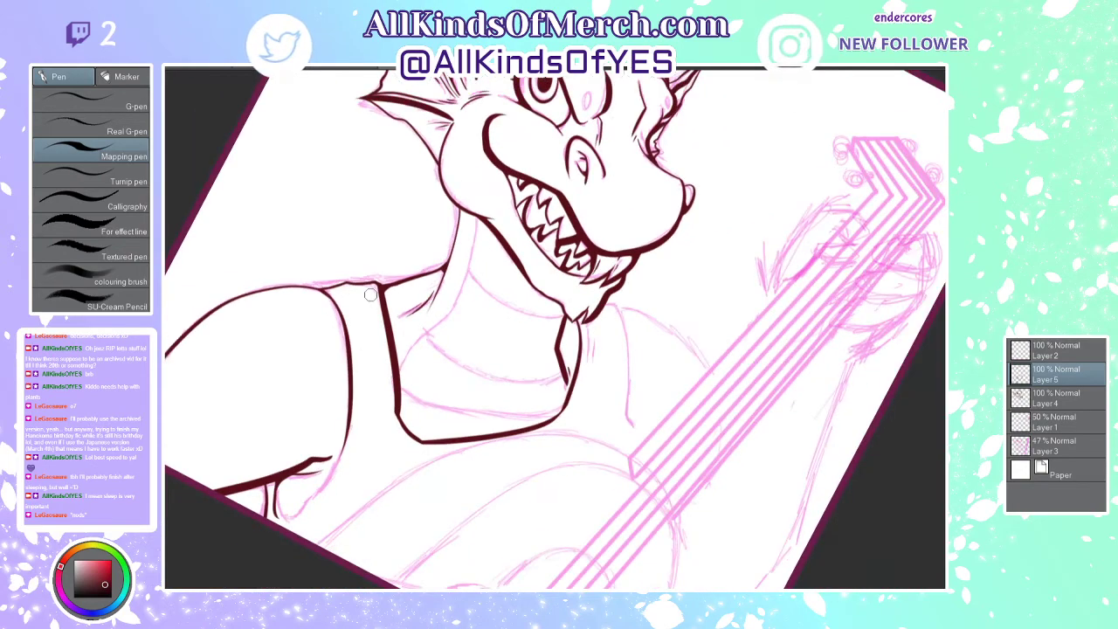
{"action": "scroll", "coordinate": [367, 411], "scroll_direction": "up", "scroll_amount": 2}
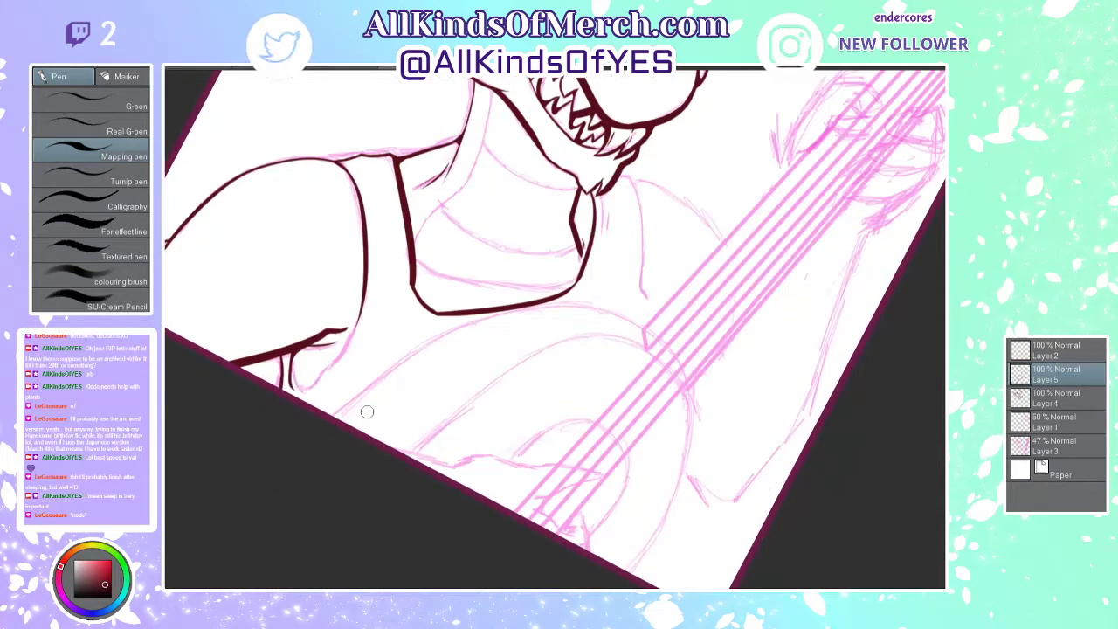
{"action": "scroll", "coordinate": [367, 411], "scroll_direction": "up", "scroll_amount": 2}
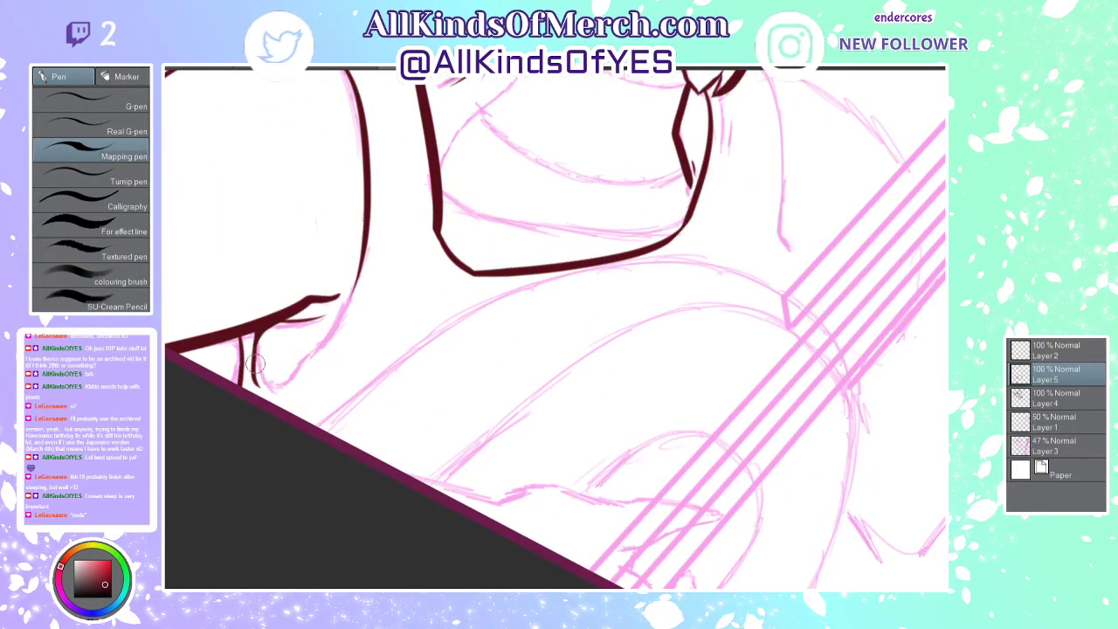
{"action": "mouse_move", "coordinate": [253, 385]}
{"action": "left_mouse_down"}
{"action": "mouse_move", "coordinate": [269, 390]}
{"action": "mouse_move", "coordinate": [311, 351]}
{"action": "mouse_move", "coordinate": [367, 263]}
{"action": "left_mouse_up"}
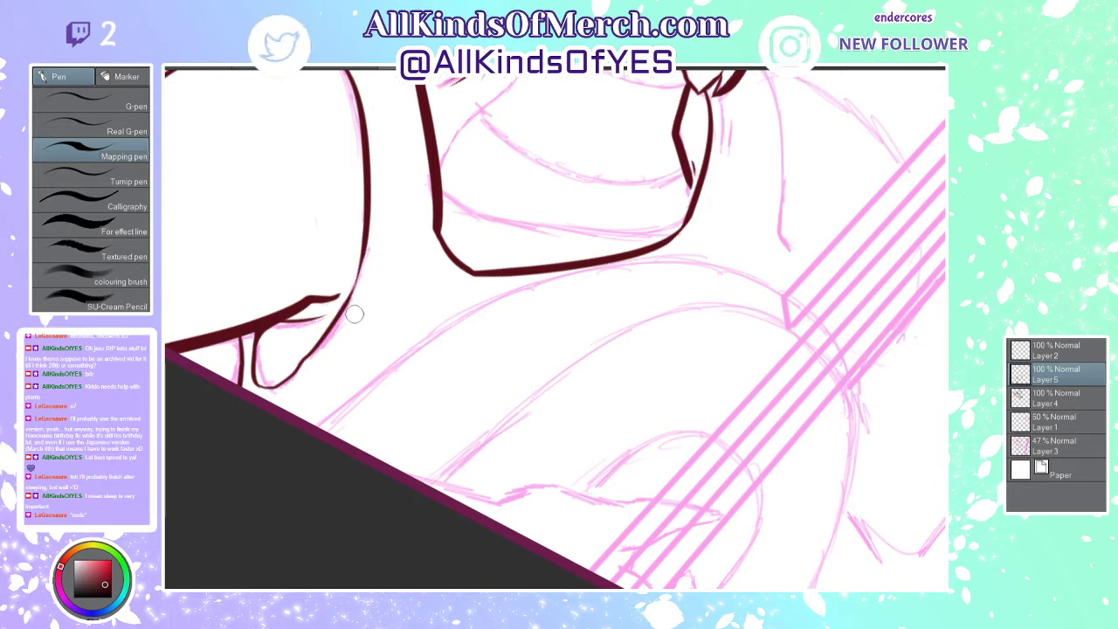
Step: Add short fold strokes at the top of the near strap, beside the neckline edge, and on the far strap
{"action": "scroll", "coordinate": [415, 249], "scroll_direction": "down", "scroll_amount": 6}
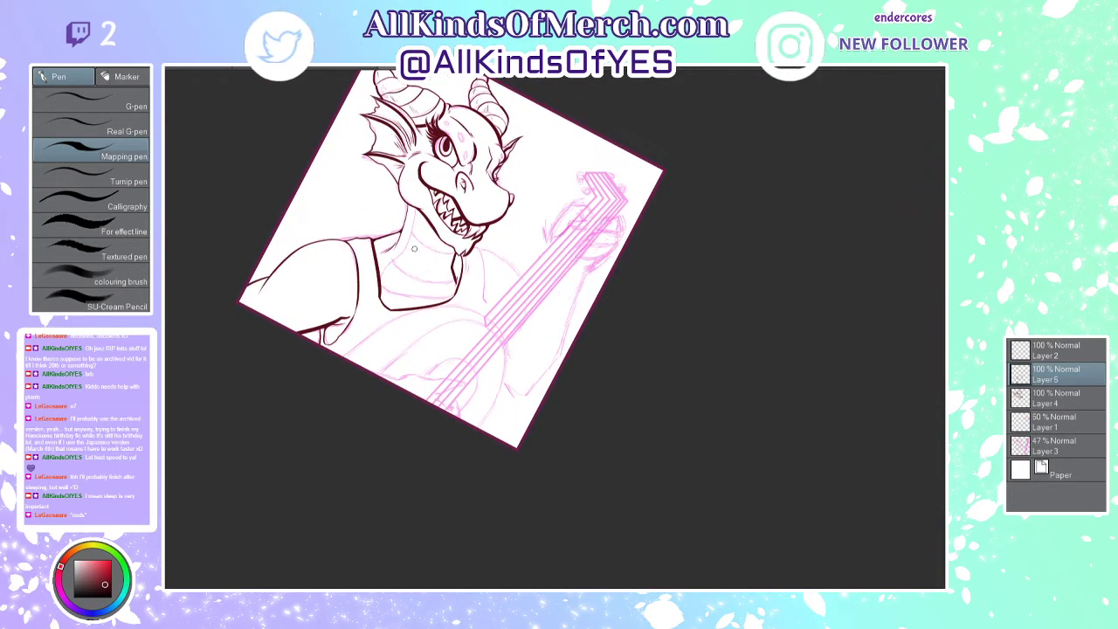
{"action": "scroll", "coordinate": [414, 248], "scroll_direction": "up", "scroll_amount": 5}
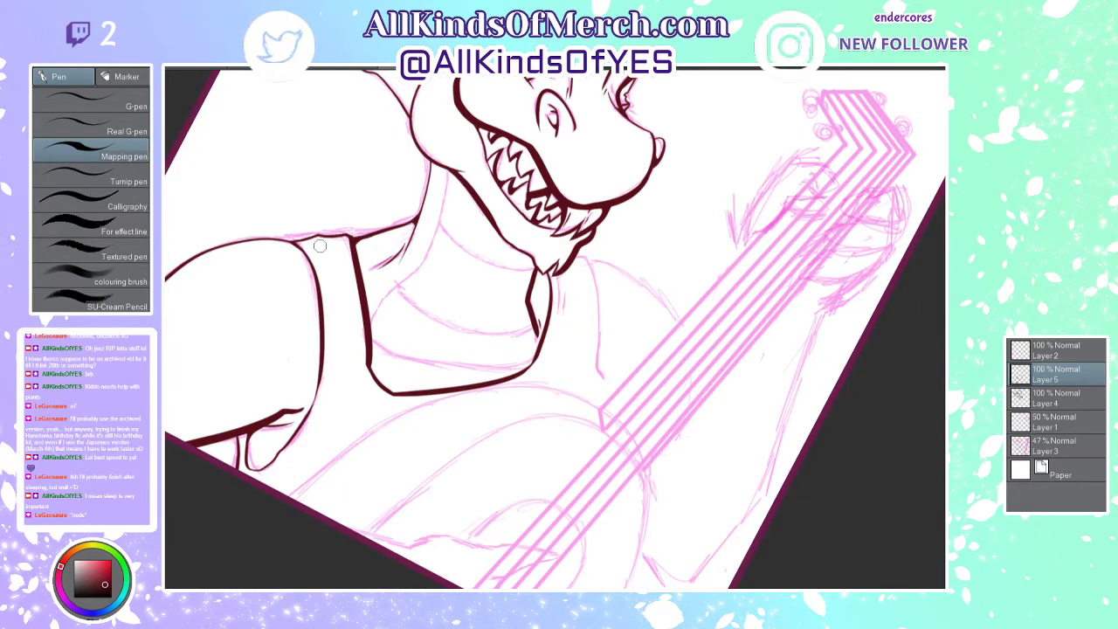
{"action": "left_click_drag", "start_coordinate": [324, 240], "coordinate": [332, 257]}
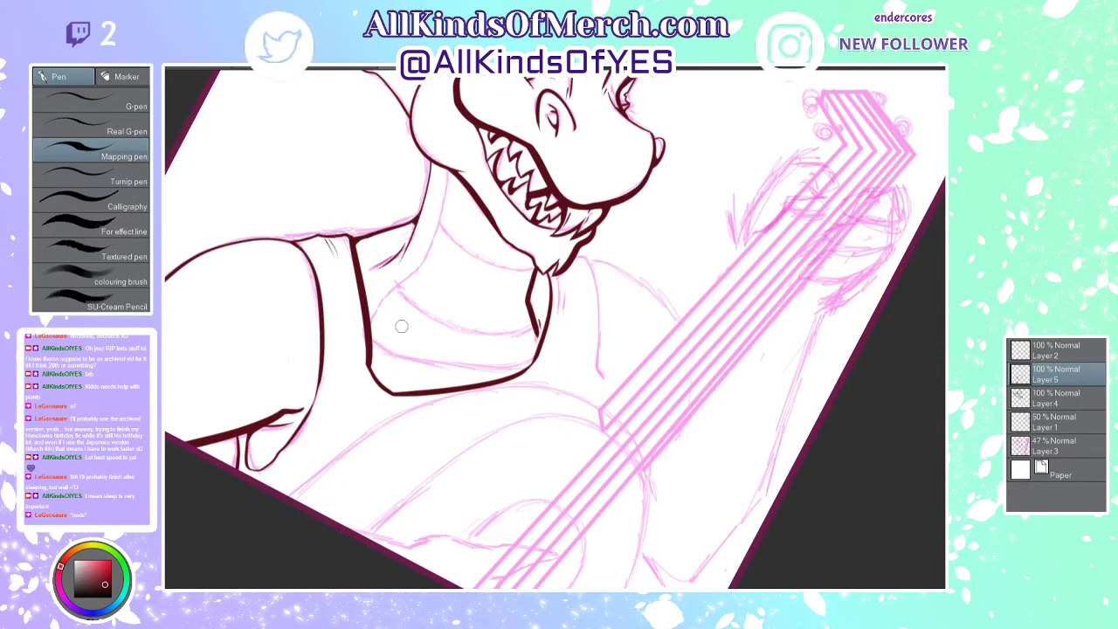
{"action": "left_click_drag", "start_coordinate": [353, 307], "coordinate": [358, 354]}
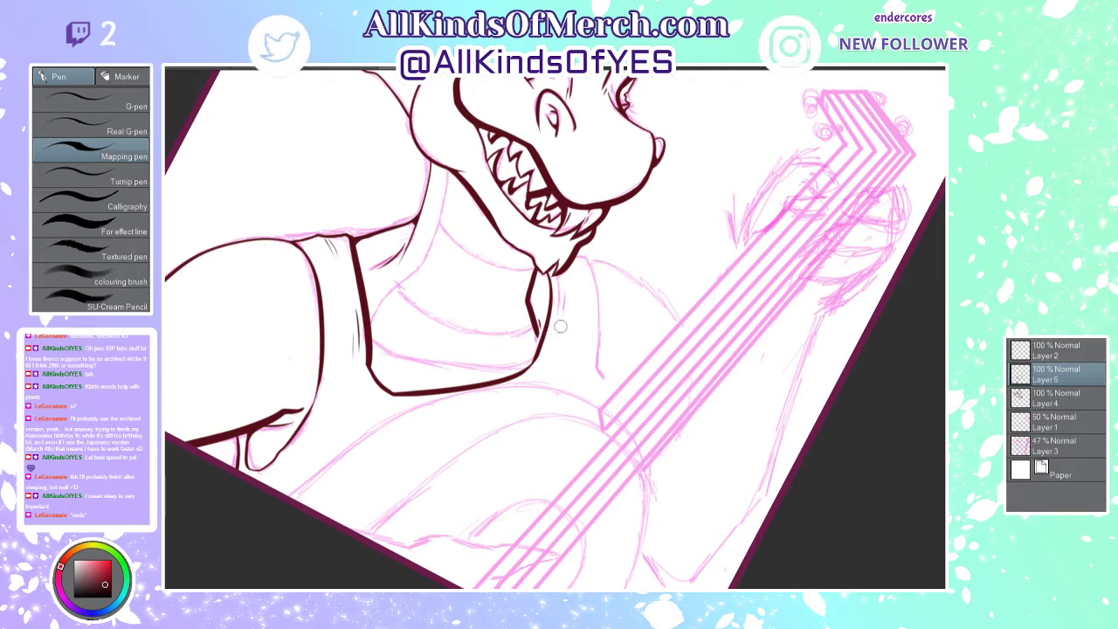
{"action": "left_click_drag", "start_coordinate": [559, 281], "coordinate": [556, 330]}
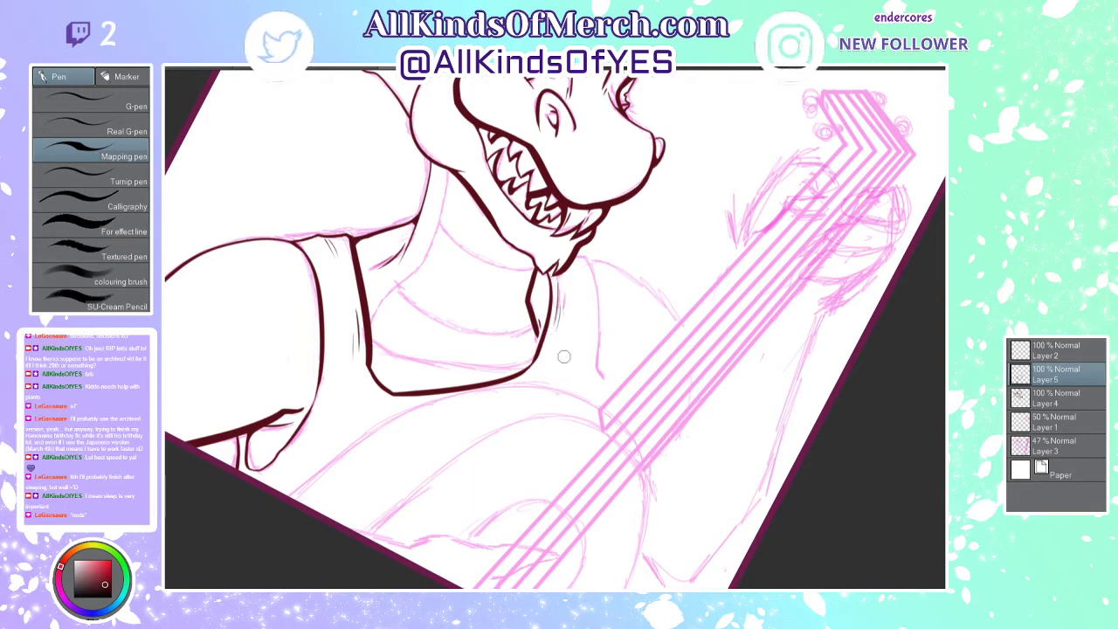
Step: Ink the far strap's outer edge from behind the chin down to an angled corner that meets the instrument's neck
{"action": "scroll", "coordinate": [616, 354], "scroll_direction": "up", "scroll_amount": 1}
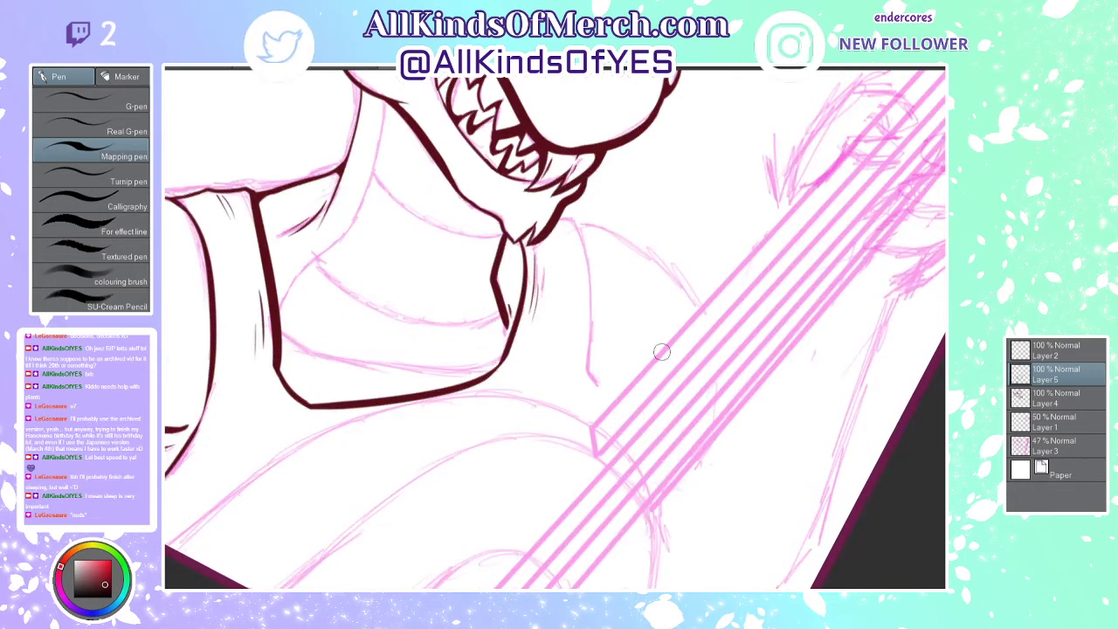
{"action": "scroll", "coordinate": [663, 342], "scroll_direction": "up", "scroll_amount": 1}
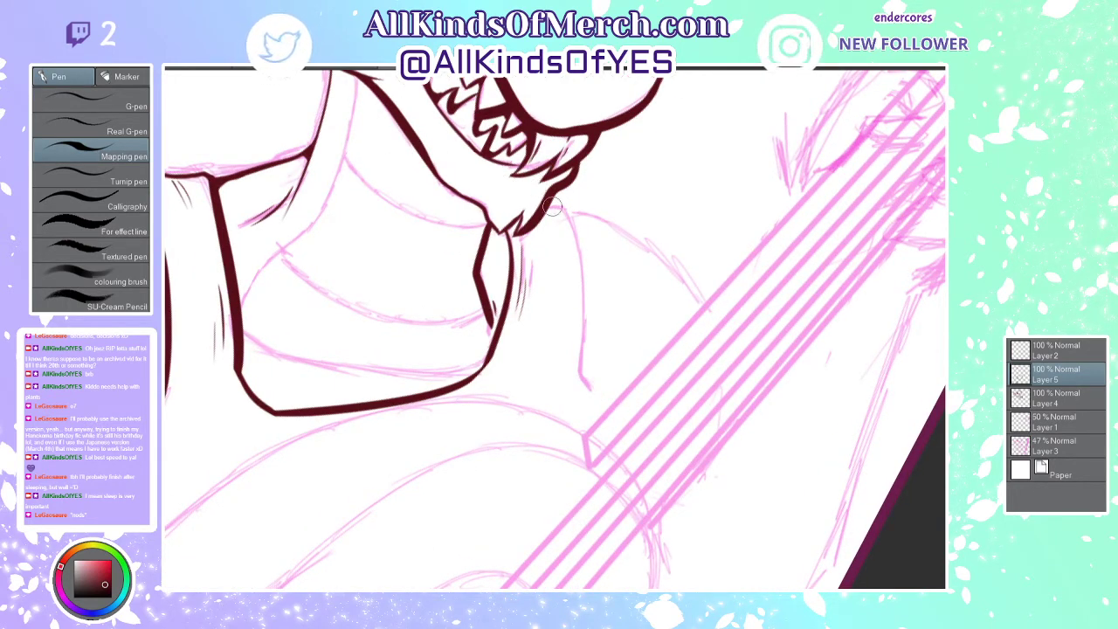
{"action": "mouse_move", "coordinate": [541, 207]}
{"action": "left_mouse_down"}
{"action": "mouse_move", "coordinate": [572, 225]}
{"action": "mouse_move", "coordinate": [580, 374]}
{"action": "left_mouse_up"}
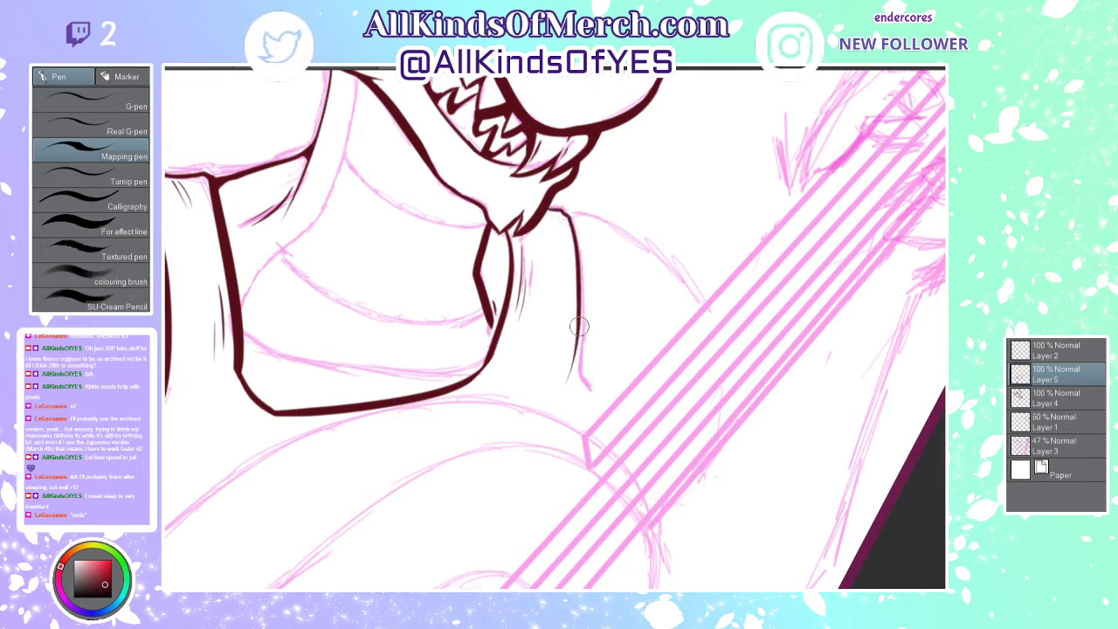
{"action": "mouse_move", "coordinate": [579, 325]}
{"action": "left_mouse_down"}
{"action": "mouse_move", "coordinate": [571, 377]}
{"action": "mouse_move", "coordinate": [617, 431]}
{"action": "left_mouse_up"}
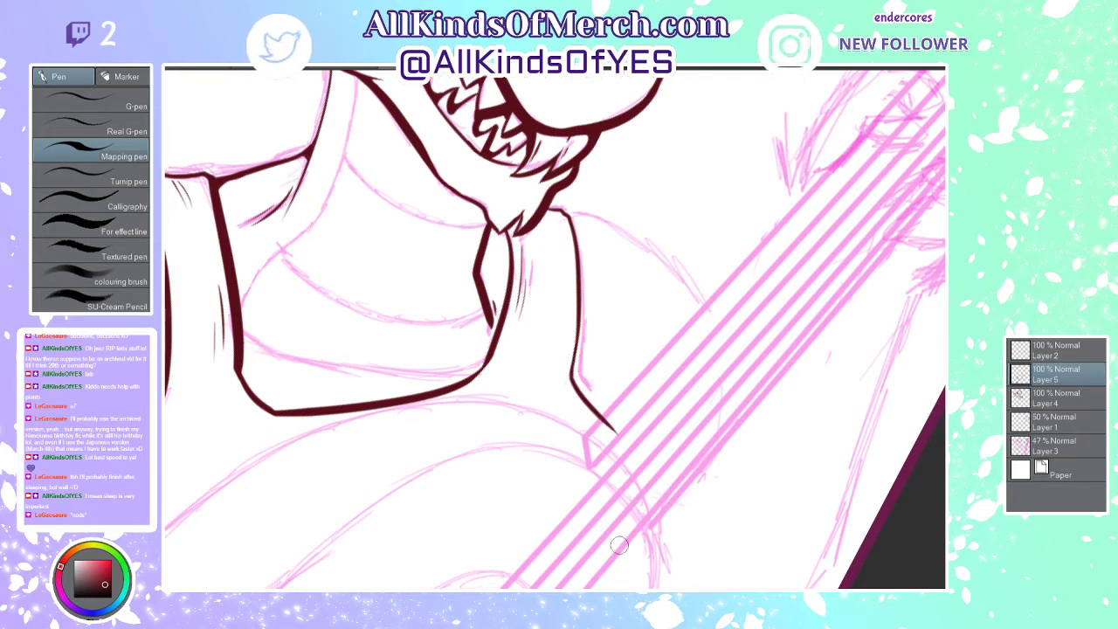
{"action": "scroll", "coordinate": [417, 357], "scroll_direction": "down", "scroll_amount": 3}
{"action": "scroll", "coordinate": [350, 257], "scroll_direction": "up", "scroll_amount": 3}
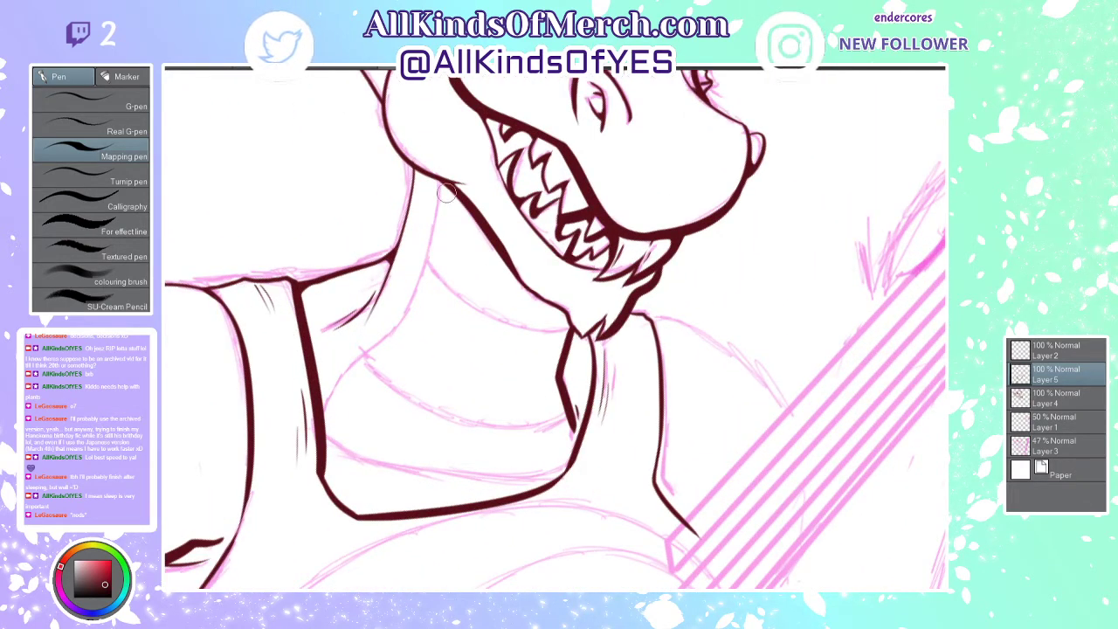
Step: Ink the front neck line from beneath the jaw, curving down along the sketch to the near edge of the neckline
{"action": "left_click_drag", "start_coordinate": [438, 180], "coordinate": [369, 342]}
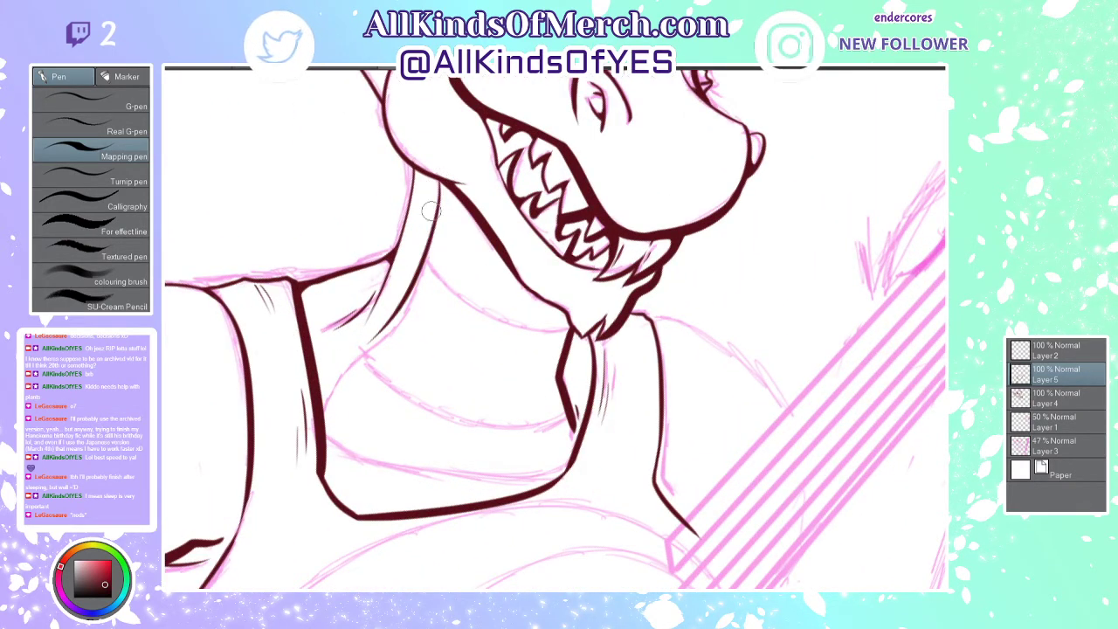
{"action": "key", "text": "ctrl+z"}
{"action": "left_click_drag", "start_coordinate": [438, 178], "coordinate": [372, 349]}
{"action": "key", "text": "ctrl+z"}
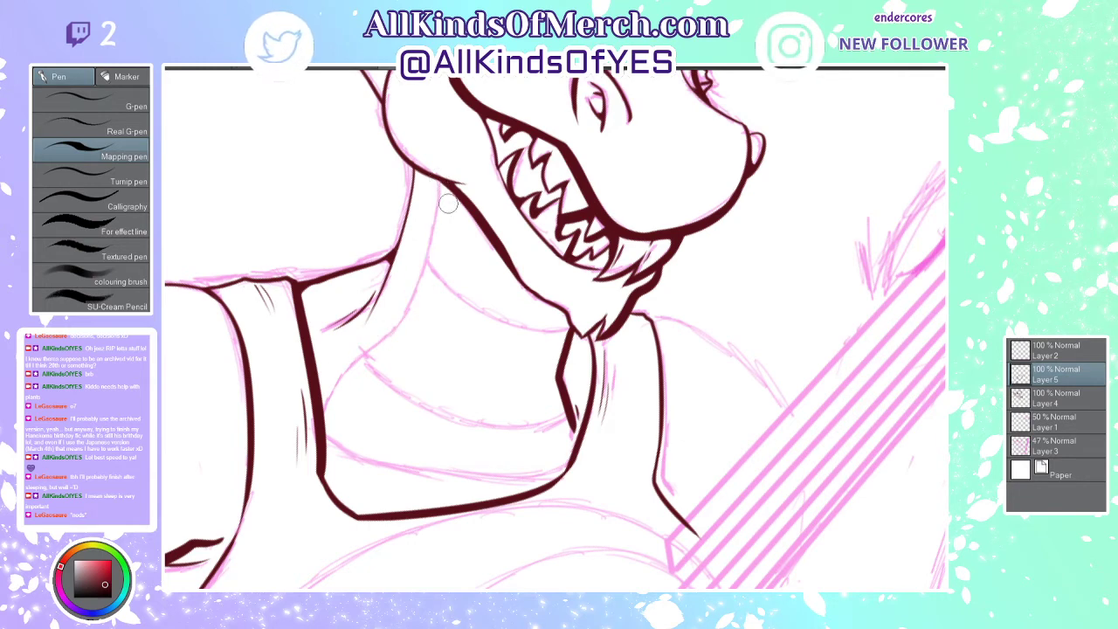
{"action": "mouse_move", "coordinate": [441, 181]}
{"action": "left_mouse_down"}
{"action": "mouse_move", "coordinate": [401, 331]}
{"action": "mouse_move", "coordinate": [330, 417]}
{"action": "left_mouse_up"}
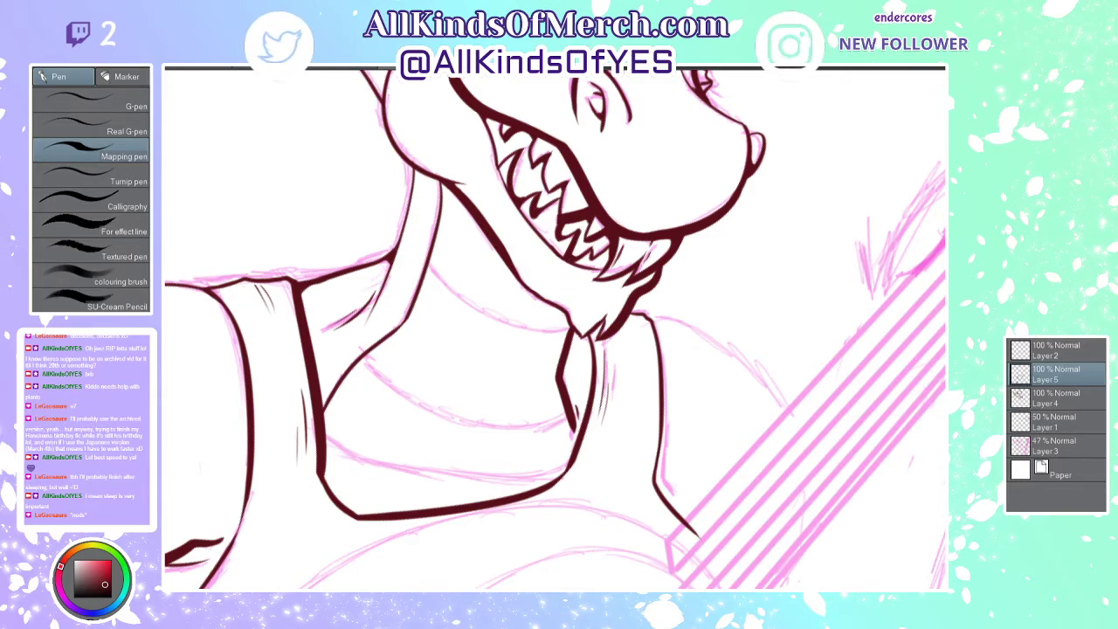
Step: On Layer 4, ink three thin curved throat-plate lines across the neck, and darken the small gap behind the chin tuft
{"action": "mouse_move", "coordinate": [561, 424]}
{"action": "left_mouse_down"}
{"action": "mouse_move", "coordinate": [486, 394]}
{"action": "mouse_move", "coordinate": [464, 356]}
{"action": "left_mouse_up"}
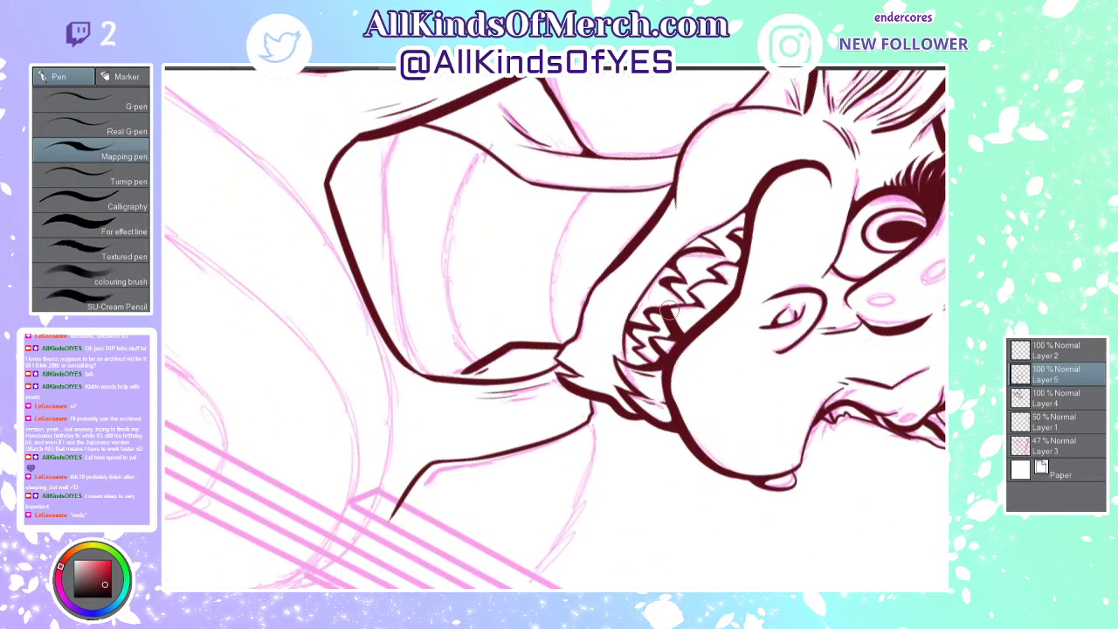
{"action": "left_click", "coordinate": [1048, 399]}
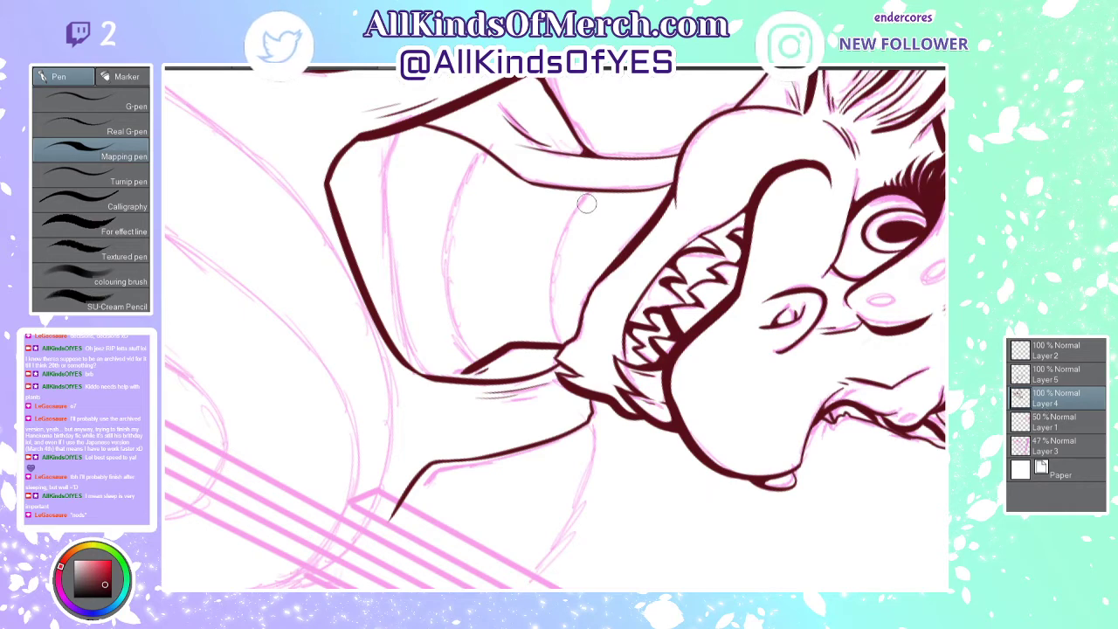
{"action": "mouse_move", "coordinate": [610, 180]}
{"action": "left_mouse_down"}
{"action": "mouse_move", "coordinate": [561, 348]}
{"action": "mouse_move", "coordinate": [587, 216]}
{"action": "left_mouse_up"}
{"action": "key", "text": "ctrl+z"}
{"action": "key", "text": "ctrl+z"}
{"action": "left_click_drag", "start_coordinate": [562, 346], "coordinate": [578, 187]}
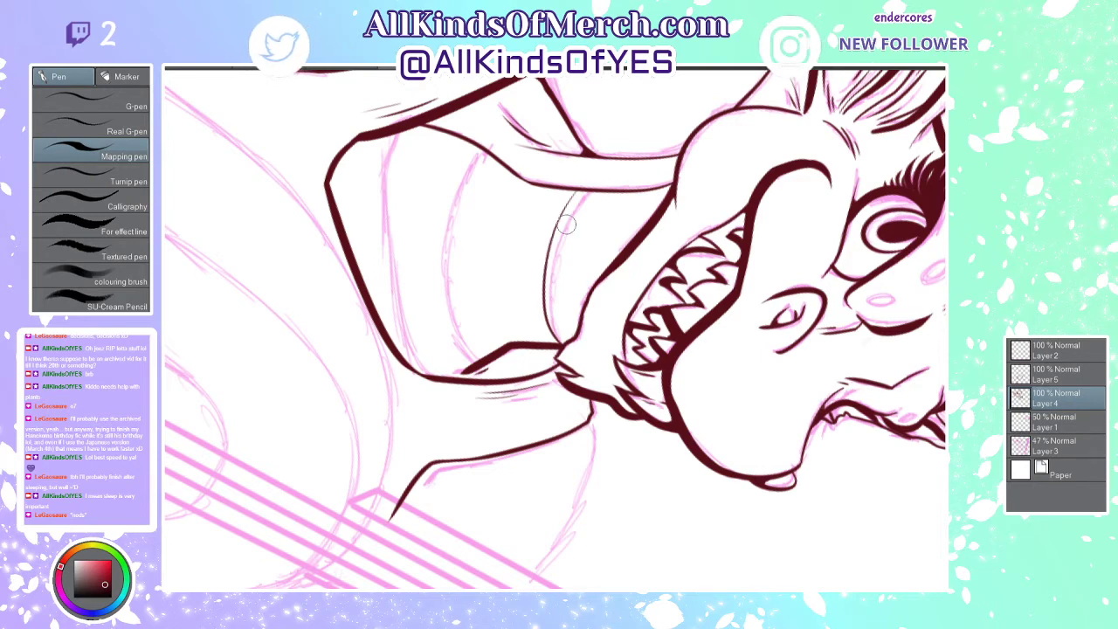
{"action": "mouse_move", "coordinate": [483, 152]}
{"action": "left_mouse_down"}
{"action": "mouse_move", "coordinate": [457, 356]}
{"action": "mouse_move", "coordinate": [375, 233]}
{"action": "mouse_move", "coordinate": [381, 166]}
{"action": "left_mouse_up"}
{"action": "key", "text": "ctrl+z"}
{"action": "left_click_drag", "start_coordinate": [434, 378], "coordinate": [409, 131]}
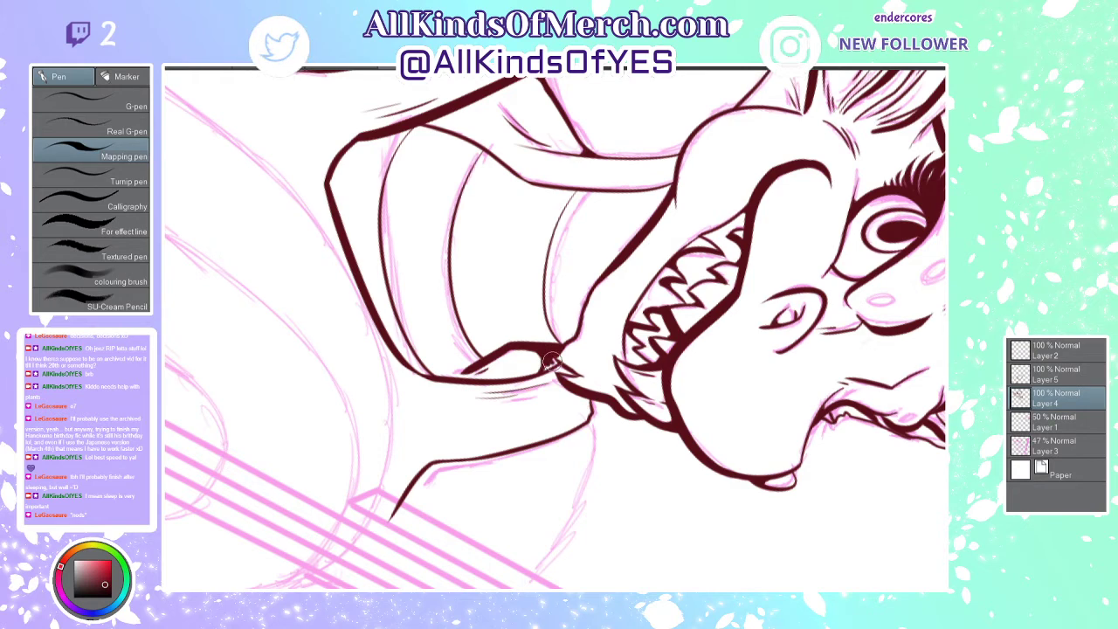
{"action": "left_click_drag", "start_coordinate": [552, 362], "coordinate": [557, 365]}
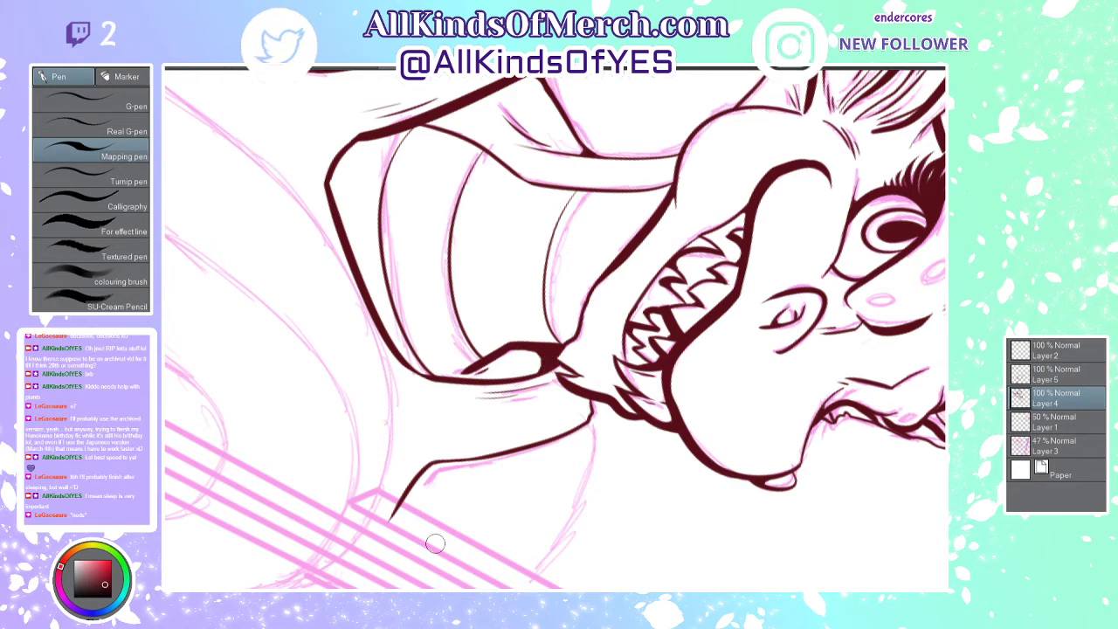
Step: Merge Layer 5 down into Layer 4 and add a new empty layer above the merged lines
{"action": "key", "text": "ctrl+at"}
{"action": "scroll", "coordinate": [512, 460], "scroll_direction": "down", "scroll_amount": 5}
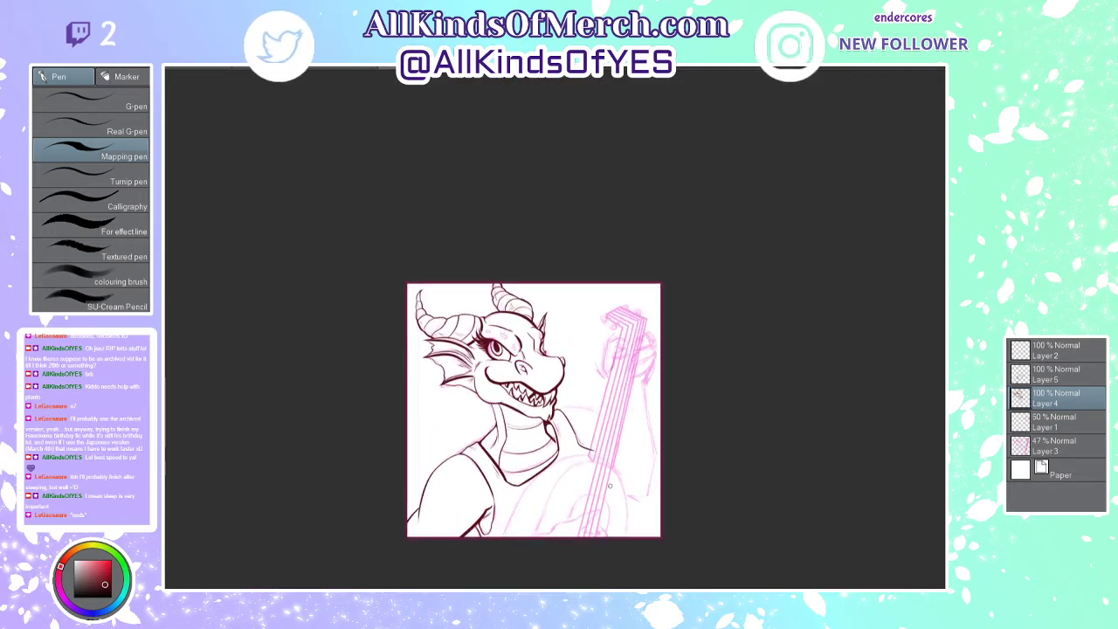
{"action": "scroll", "coordinate": [602, 451], "scroll_direction": "up", "scroll_amount": 2}
{"action": "scroll", "coordinate": [601, 451], "scroll_direction": "up", "scroll_amount": 2}
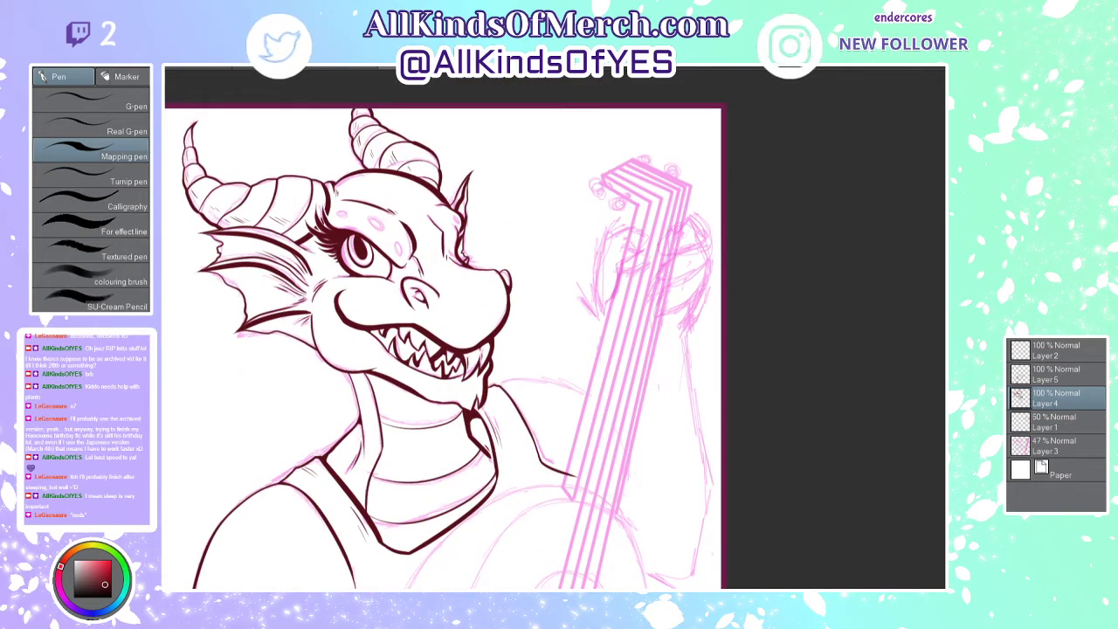
{"action": "left_click", "coordinate": [1056, 376]}
{"action": "key", "text": "ctrl+e"}
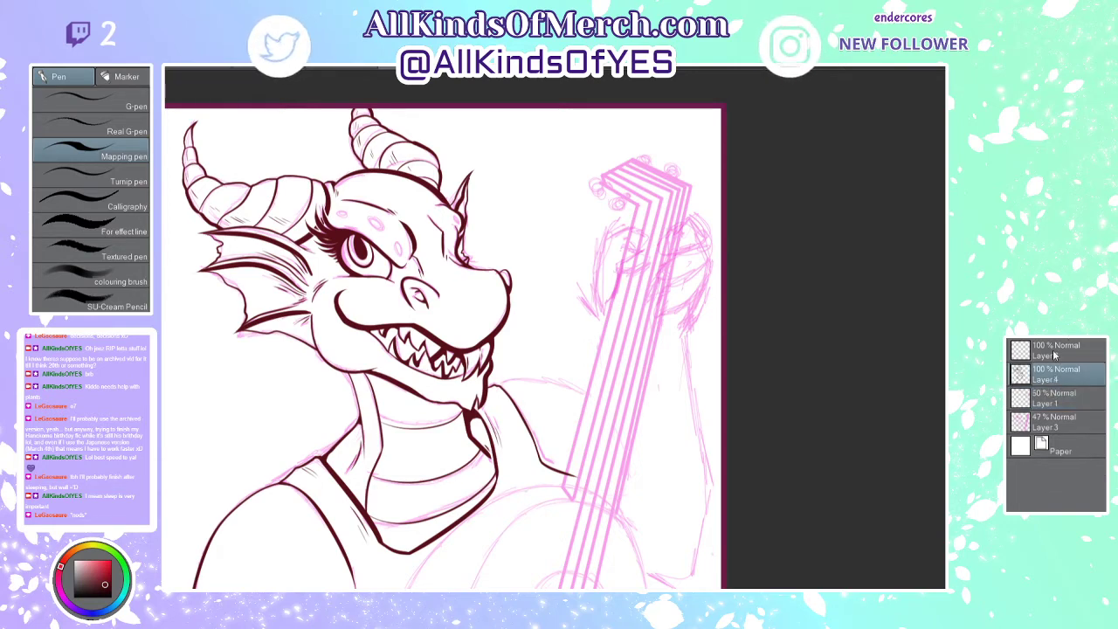
{"action": "left_click", "coordinate": [996, 374]}
{"action": "left_click", "coordinate": [996, 374]}
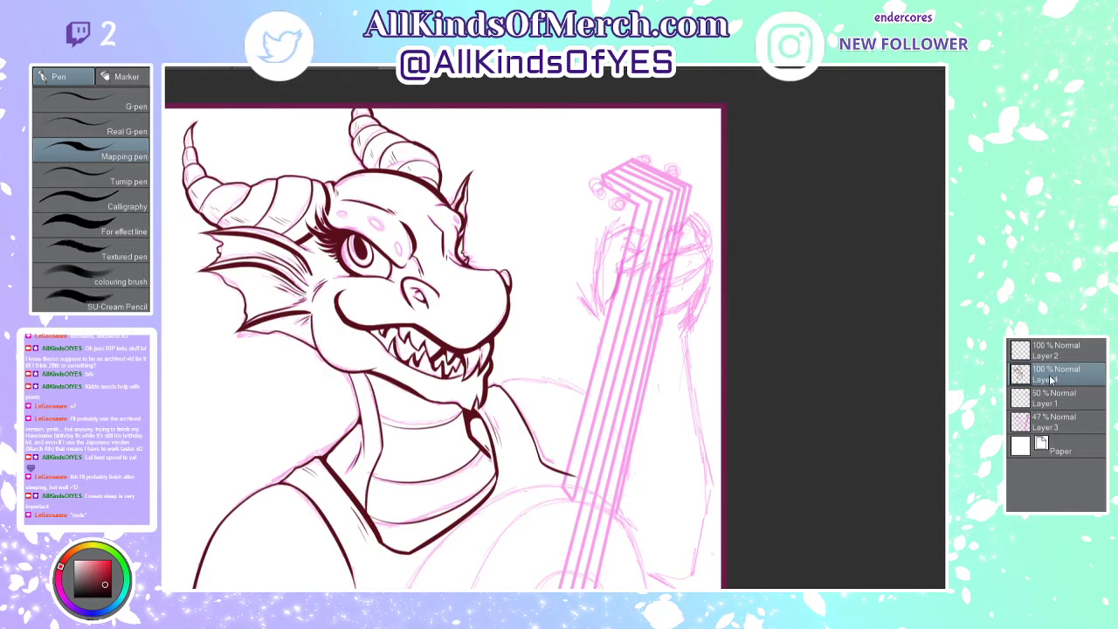
{"action": "key", "text": "ctrl+shift+n"}
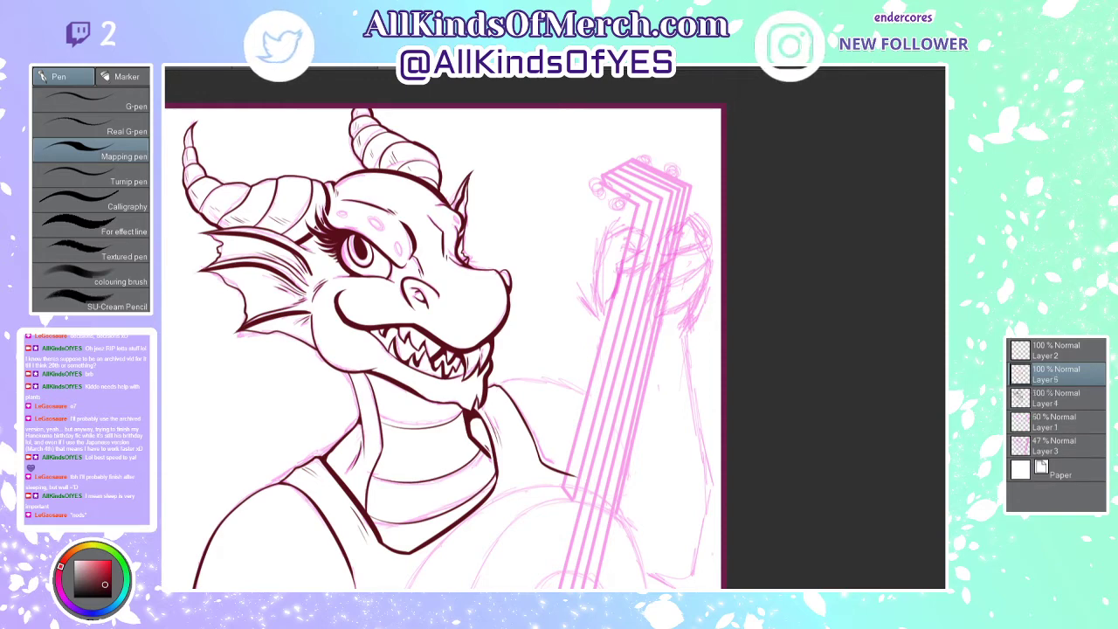
Step: Switch to the Straight line tool for the stringed instrument's neck
{"action": "scroll", "coordinate": [534, 321], "scroll_direction": "down", "scroll_amount": 4}
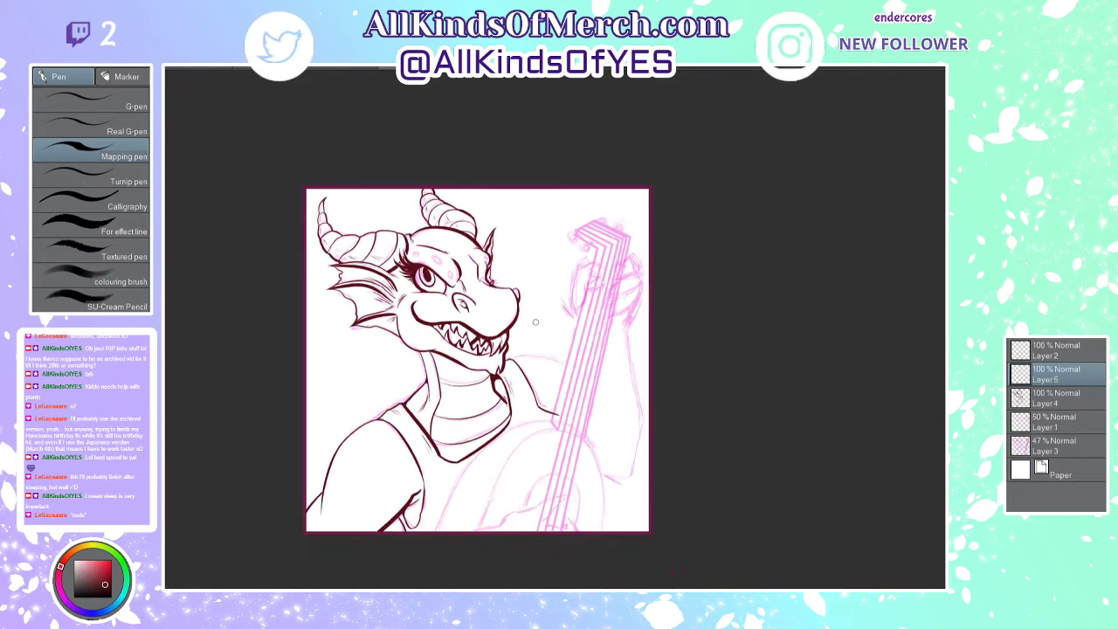
{"action": "scroll", "coordinate": [627, 454], "scroll_direction": "up", "scroll_amount": 3}
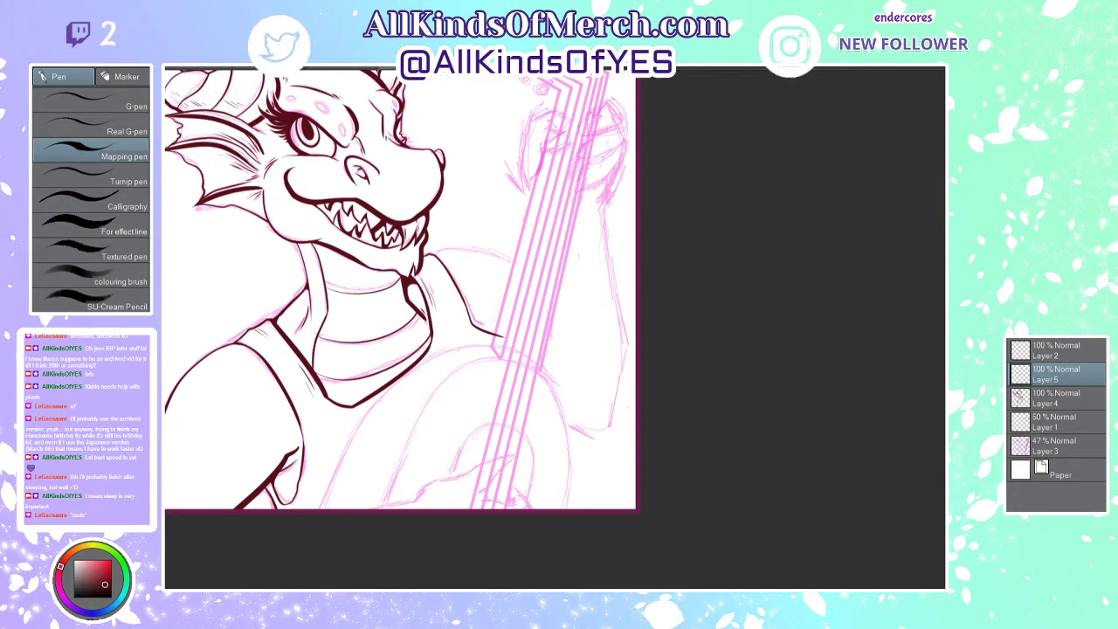
{"action": "key", "text": "u"}
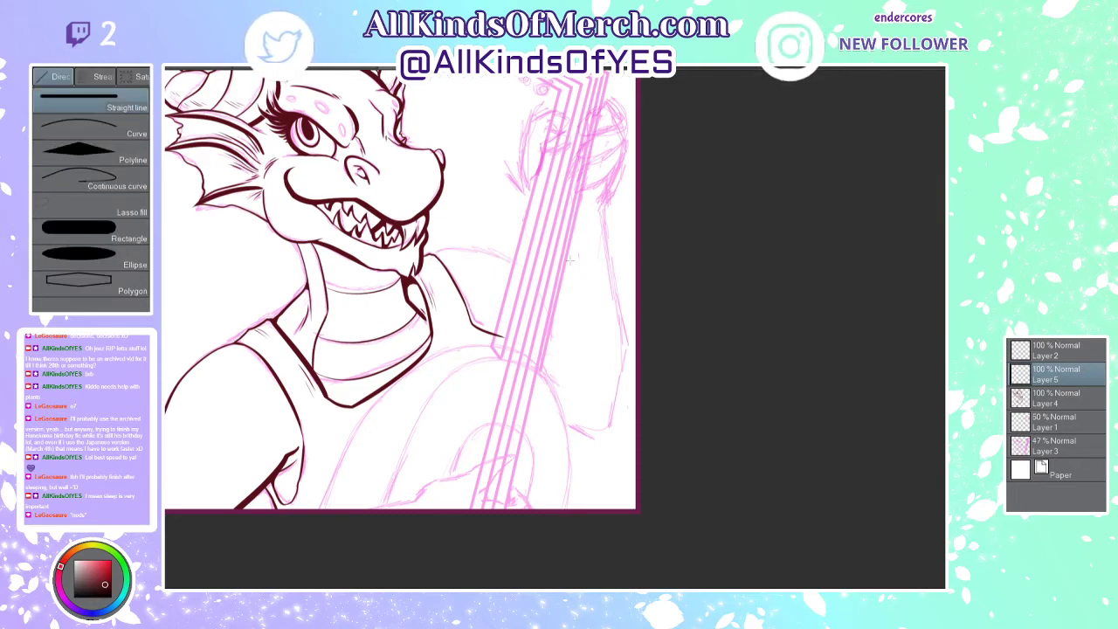
{"action": "scroll", "coordinate": [569, 259], "scroll_direction": "down", "scroll_amount": 3}
{"action": "scroll", "coordinate": [628, 109], "scroll_direction": "up", "scroll_amount": 3}
{"action": "scroll", "coordinate": [559, 257], "scroll_direction": "up", "scroll_amount": 2}
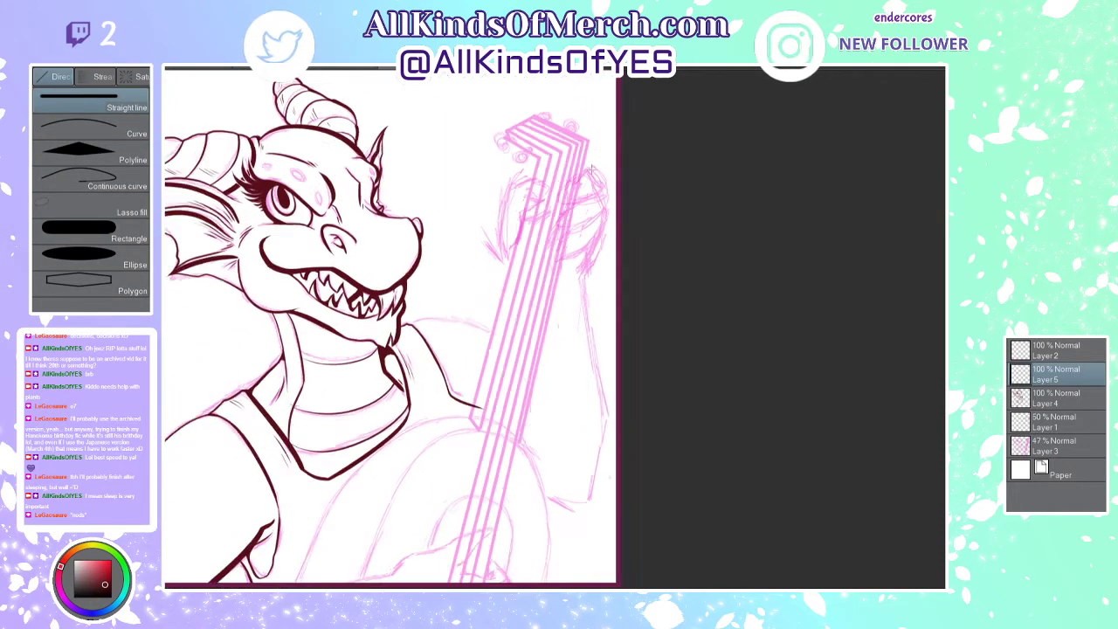
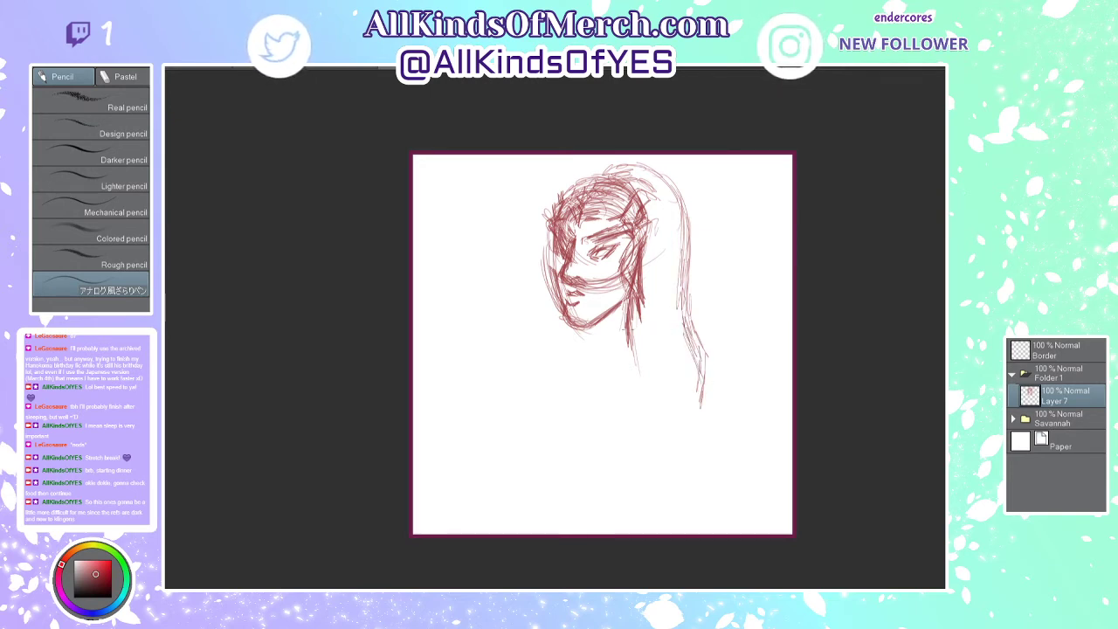
Step: On Layer 7 of the portrait sketch, draw long hair strands falling from beside the near temple down over the chest
{"action": "mouse_move", "coordinate": [631, 309]}
{"action": "left_mouse_down"}
{"action": "mouse_move", "coordinate": [634, 381]}
{"action": "mouse_move", "coordinate": [628, 370]}
{"action": "mouse_move", "coordinate": [587, 428]}
{"action": "mouse_move", "coordinate": [637, 363]}
{"action": "mouse_move", "coordinate": [638, 327]}
{"action": "mouse_move", "coordinate": [608, 425]}
{"action": "mouse_move", "coordinate": [608, 490]}
{"action": "mouse_move", "coordinate": [616, 423]}
{"action": "mouse_move", "coordinate": [652, 357]}
{"action": "mouse_move", "coordinate": [654, 261]}
{"action": "left_mouse_up"}
{"action": "mouse_move", "coordinate": [651, 214]}
{"action": "left_mouse_down"}
{"action": "mouse_move", "coordinate": [673, 284]}
{"action": "mouse_move", "coordinate": [675, 416]}
{"action": "mouse_move", "coordinate": [659, 451]}
{"action": "mouse_move", "coordinate": [656, 369]}
{"action": "mouse_move", "coordinate": [632, 460]}
{"action": "mouse_move", "coordinate": [635, 515]}
{"action": "mouse_move", "coordinate": [654, 434]}
{"action": "mouse_move", "coordinate": [630, 494]}
{"action": "mouse_move", "coordinate": [623, 452]}
{"action": "mouse_move", "coordinate": [669, 384]}
{"action": "mouse_move", "coordinate": [688, 430]}
{"action": "mouse_move", "coordinate": [675, 220]}
{"action": "mouse_move", "coordinate": [674, 390]}
{"action": "left_mouse_up"}
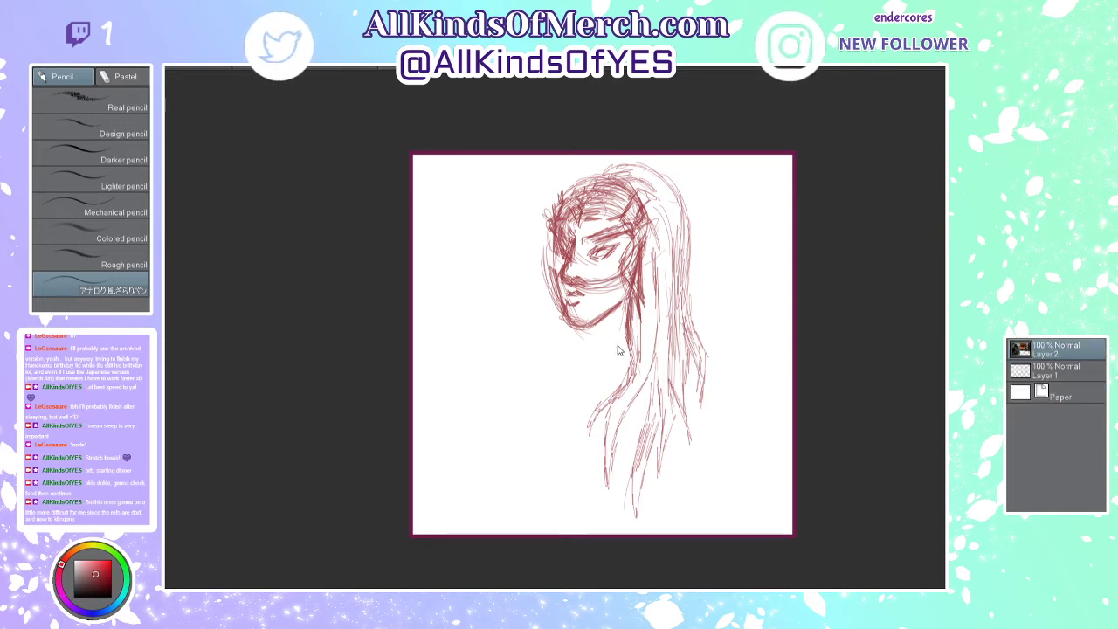
Step: Sketch the neck below the chin with its near edge, the collar opening converging at the throat, and a short far-side line
{"action": "left_click", "coordinate": [584, 337]}
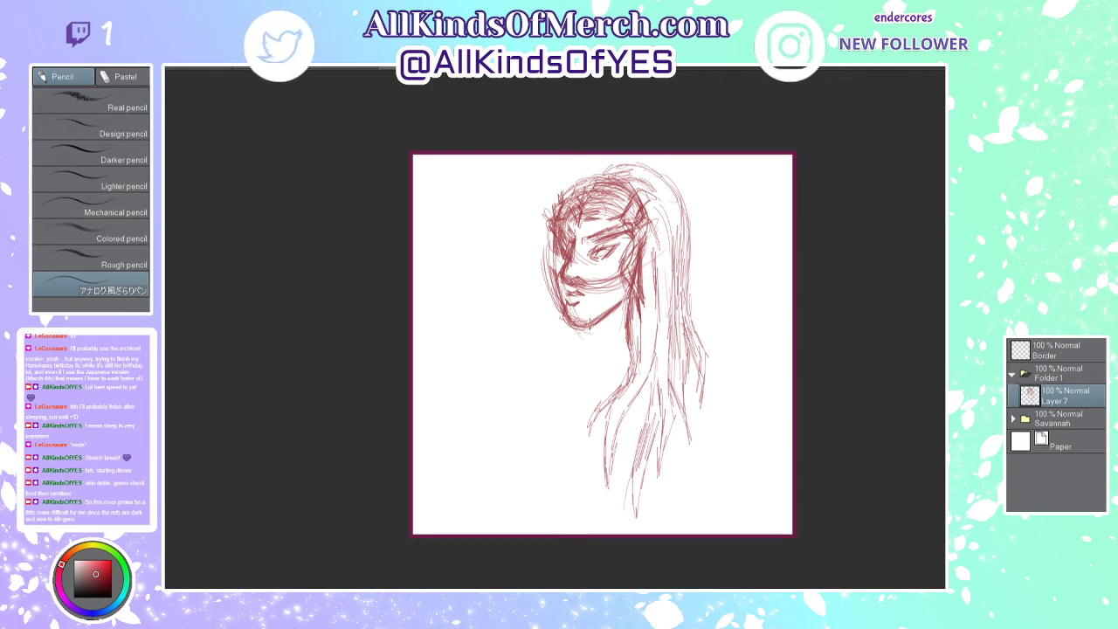
{"action": "left_click_drag", "start_coordinate": [590, 325], "coordinate": [586, 343]}
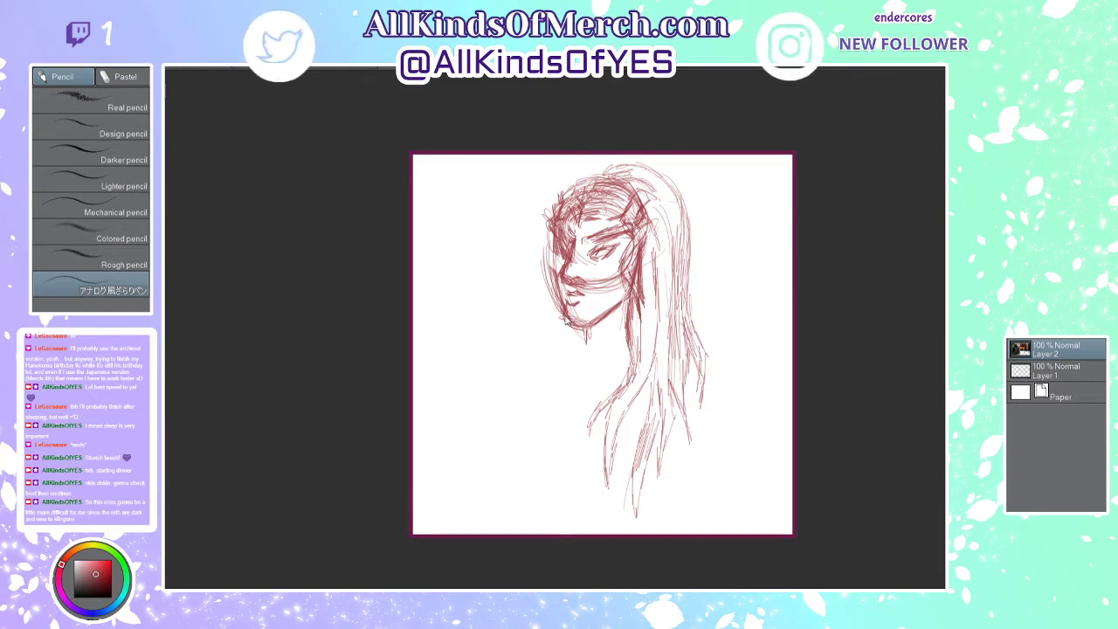
{"action": "left_click", "coordinate": [568, 322]}
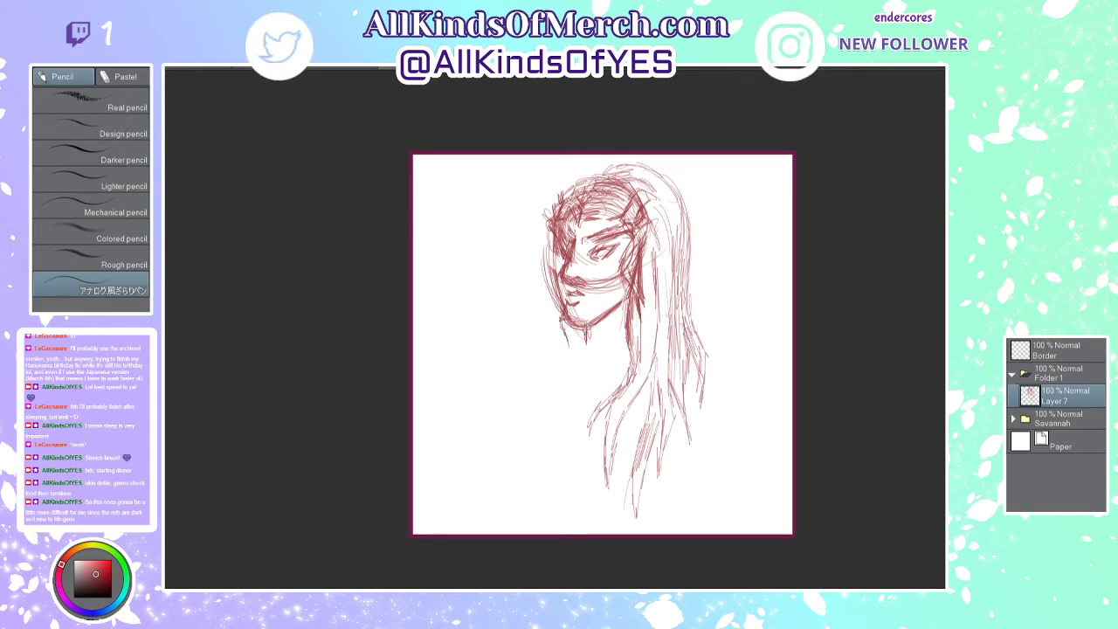
{"action": "mouse_move", "coordinate": [584, 346]}
{"action": "left_mouse_down"}
{"action": "mouse_move", "coordinate": [585, 404]}
{"action": "mouse_move", "coordinate": [625, 310]}
{"action": "mouse_move", "coordinate": [616, 345]}
{"action": "mouse_move", "coordinate": [585, 372]}
{"action": "mouse_move", "coordinate": [586, 400]}
{"action": "left_mouse_up"}
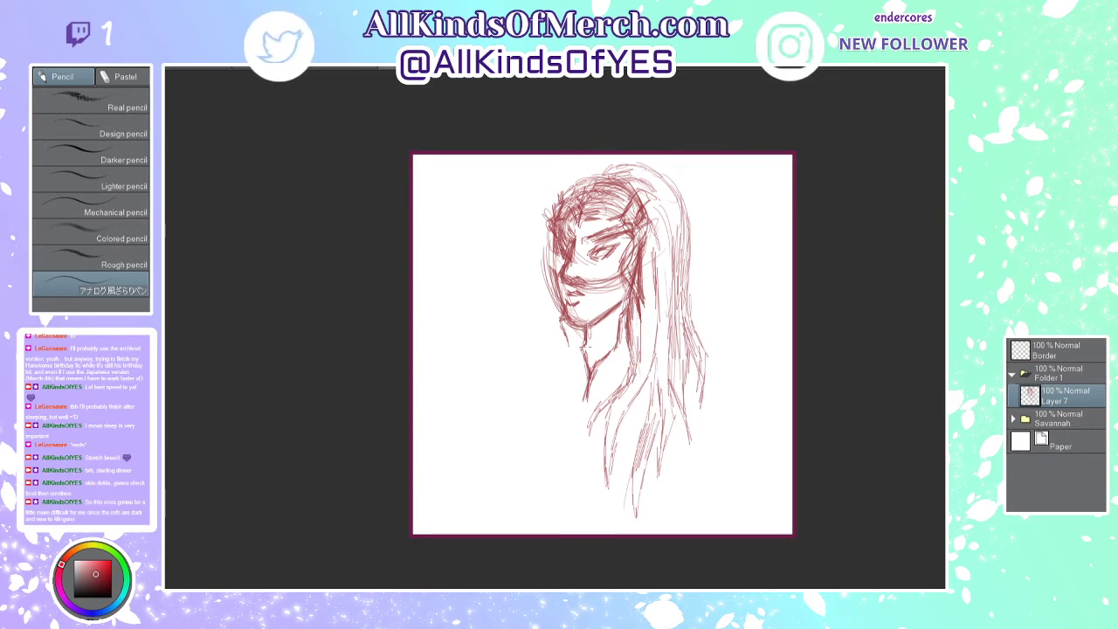
{"action": "left_click_drag", "start_coordinate": [561, 330], "coordinate": [569, 353]}
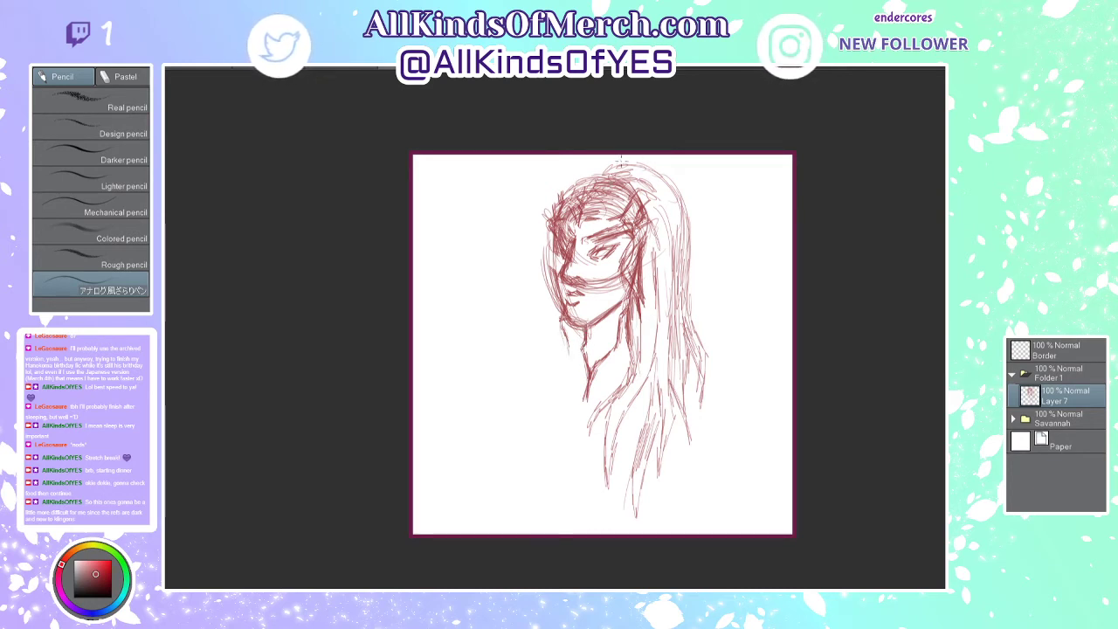
Step: Sketch the far hair outline from the crown down past the cheek, and the far shoulder and side of the torso
{"action": "mouse_move", "coordinate": [621, 161]}
{"action": "left_mouse_down"}
{"action": "mouse_move", "coordinate": [587, 174]}
{"action": "mouse_move", "coordinate": [568, 162]}
{"action": "mouse_move", "coordinate": [533, 201]}
{"action": "mouse_move", "coordinate": [521, 262]}
{"action": "mouse_move", "coordinate": [528, 325]}
{"action": "left_mouse_up"}
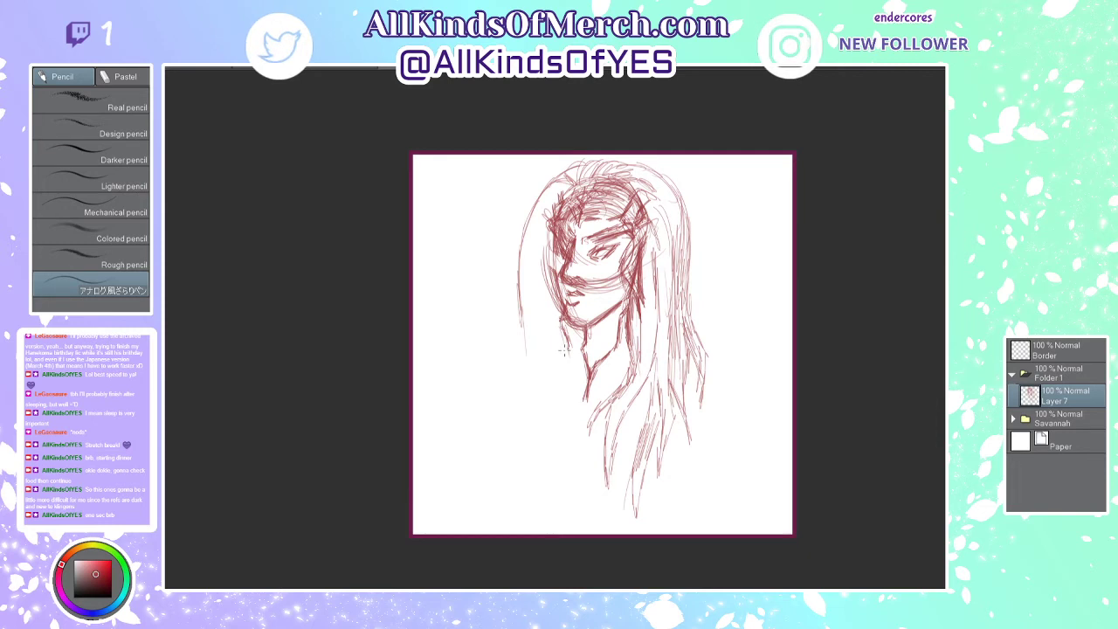
{"action": "mouse_move", "coordinate": [568, 346]}
{"action": "left_mouse_down"}
{"action": "mouse_move", "coordinate": [540, 390]}
{"action": "mouse_move", "coordinate": [541, 375]}
{"action": "mouse_move", "coordinate": [563, 342]}
{"action": "mouse_move", "coordinate": [549, 352]}
{"action": "mouse_move", "coordinate": [550, 439]}
{"action": "left_mouse_up"}
{"action": "left_click_drag", "start_coordinate": [550, 393], "coordinate": [545, 409]}
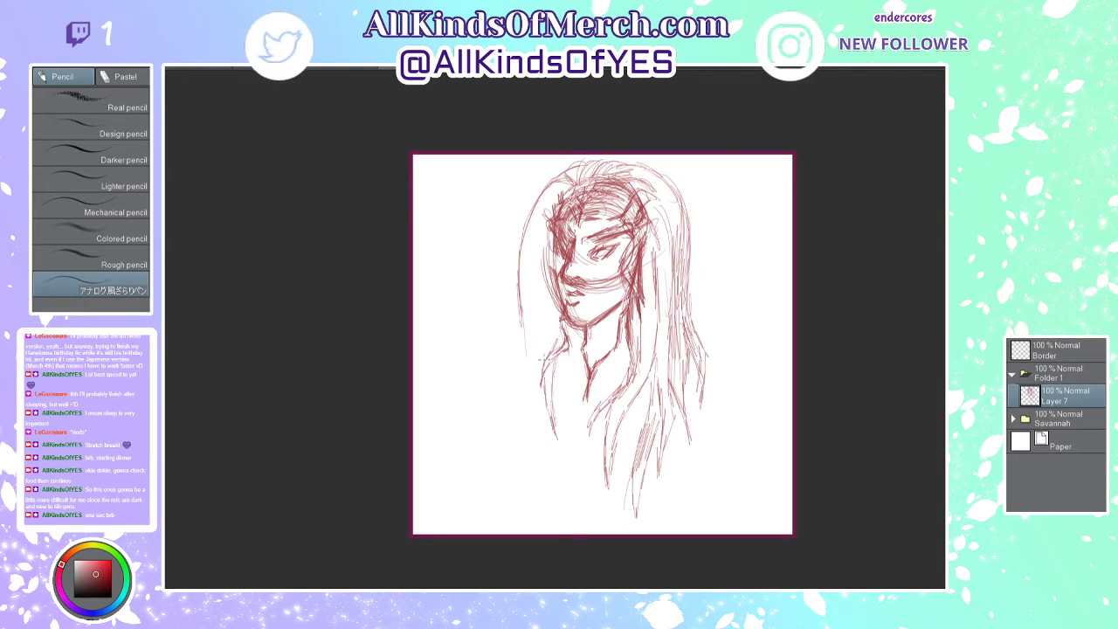
{"action": "mouse_move", "coordinate": [540, 358]}
{"action": "left_mouse_down"}
{"action": "mouse_move", "coordinate": [558, 301]}
{"action": "mouse_move", "coordinate": [550, 343]}
{"action": "left_mouse_up"}
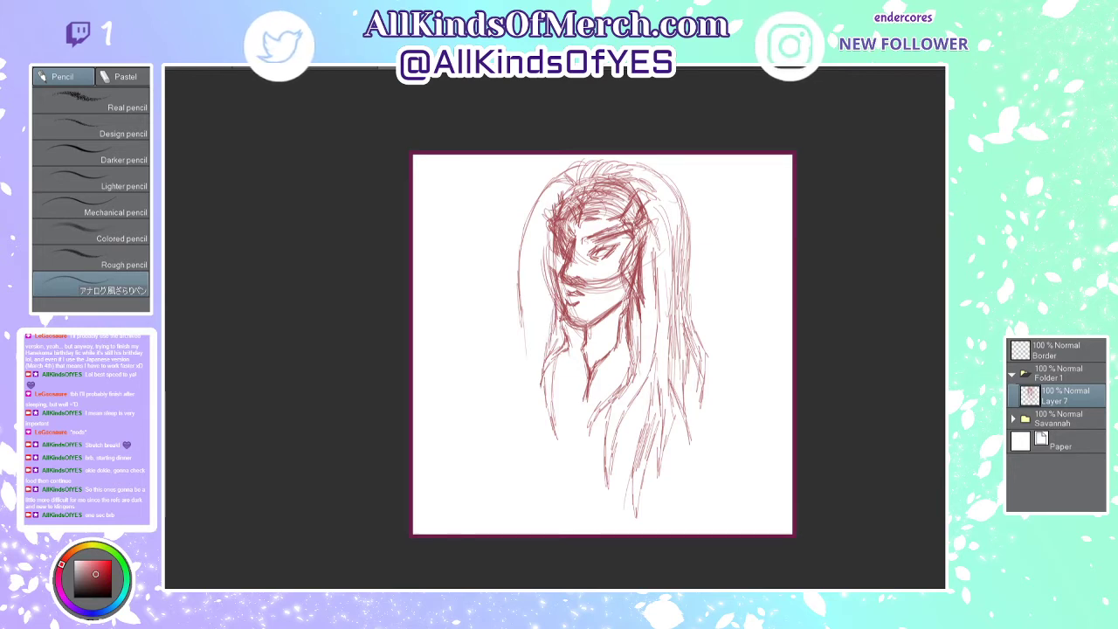
Step: Add long flowing hair strands on the far side of the face, running down past the shoulder to pointed ends
{"action": "mouse_move", "coordinate": [542, 192]}
{"action": "left_mouse_down"}
{"action": "mouse_move", "coordinate": [522, 262]}
{"action": "mouse_move", "coordinate": [539, 389]}
{"action": "left_mouse_up"}
{"action": "mouse_move", "coordinate": [552, 296]}
{"action": "left_mouse_down"}
{"action": "mouse_move", "coordinate": [534, 254]}
{"action": "mouse_move", "coordinate": [540, 222]}
{"action": "mouse_move", "coordinate": [546, 278]}
{"action": "left_mouse_up"}
{"action": "mouse_move", "coordinate": [542, 229]}
{"action": "left_mouse_down"}
{"action": "mouse_move", "coordinate": [549, 292]}
{"action": "mouse_move", "coordinate": [547, 251]}
{"action": "left_mouse_up"}
{"action": "mouse_move", "coordinate": [523, 316]}
{"action": "left_mouse_down"}
{"action": "mouse_move", "coordinate": [505, 437]}
{"action": "mouse_move", "coordinate": [515, 458]}
{"action": "mouse_move", "coordinate": [522, 374]}
{"action": "mouse_move", "coordinate": [524, 459]}
{"action": "mouse_move", "coordinate": [510, 496]}
{"action": "mouse_move", "coordinate": [535, 476]}
{"action": "mouse_move", "coordinate": [548, 435]}
{"action": "mouse_move", "coordinate": [537, 437]}
{"action": "mouse_move", "coordinate": [536, 471]}
{"action": "mouse_move", "coordinate": [526, 454]}
{"action": "mouse_move", "coordinate": [517, 479]}
{"action": "left_mouse_up"}
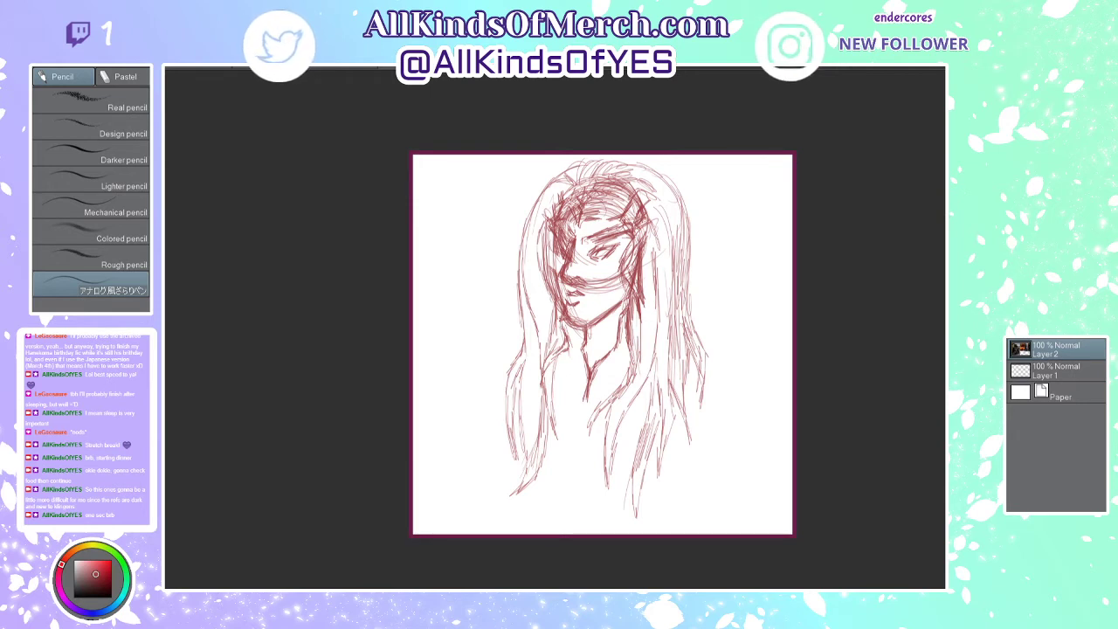
Step: Sketch a curved line across the lower chest and a puffed, banded sleeve at the far shoulder
{"action": "left_click", "coordinate": [574, 347]}
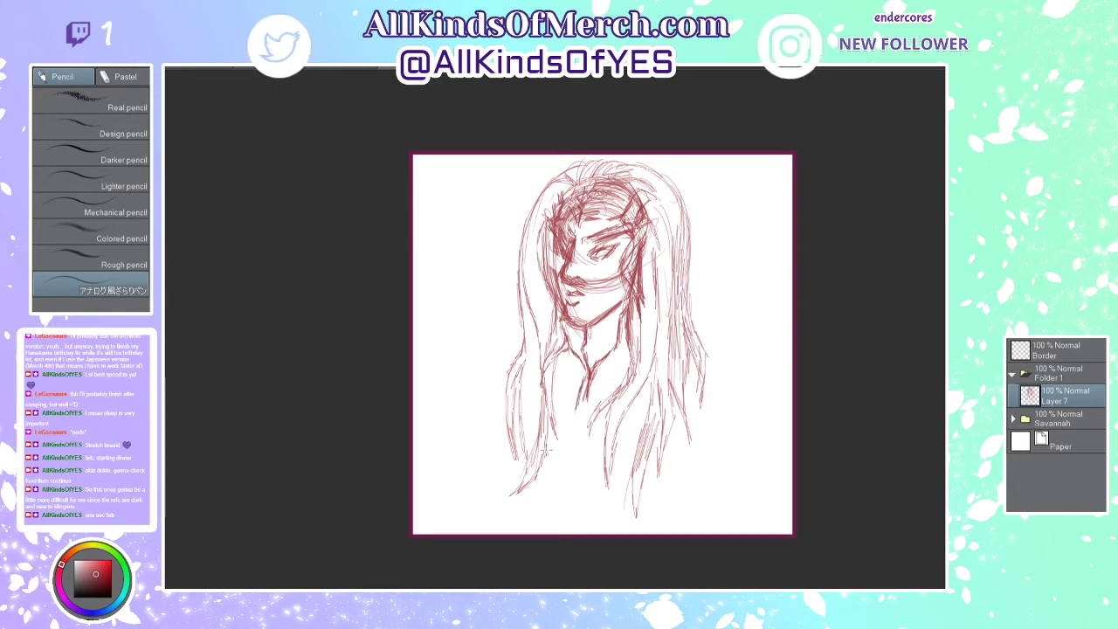
{"action": "mouse_move", "coordinate": [543, 463]}
{"action": "left_mouse_down"}
{"action": "mouse_move", "coordinate": [557, 480]}
{"action": "mouse_move", "coordinate": [547, 470]}
{"action": "mouse_move", "coordinate": [650, 482]}
{"action": "mouse_move", "coordinate": [679, 456]}
{"action": "left_mouse_up"}
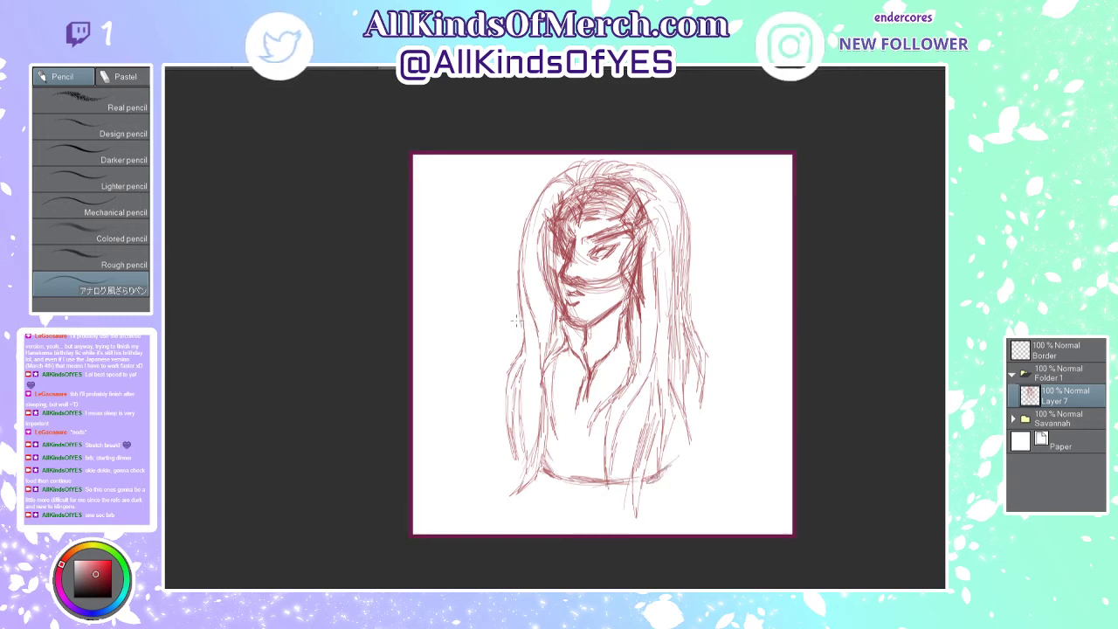
{"action": "mouse_move", "coordinate": [505, 317]}
{"action": "left_mouse_down"}
{"action": "mouse_move", "coordinate": [523, 320]}
{"action": "mouse_move", "coordinate": [487, 316]}
{"action": "mouse_move", "coordinate": [470, 358]}
{"action": "mouse_move", "coordinate": [478, 381]}
{"action": "mouse_move", "coordinate": [504, 389]}
{"action": "mouse_move", "coordinate": [472, 378]}
{"action": "mouse_move", "coordinate": [501, 390]}
{"action": "mouse_move", "coordinate": [487, 386]}
{"action": "mouse_move", "coordinate": [486, 358]}
{"action": "mouse_move", "coordinate": [468, 355]}
{"action": "mouse_move", "coordinate": [503, 335]}
{"action": "mouse_move", "coordinate": [497, 343]}
{"action": "mouse_move", "coordinate": [486, 323]}
{"action": "mouse_move", "coordinate": [472, 332]}
{"action": "mouse_move", "coordinate": [484, 313]}
{"action": "mouse_move", "coordinate": [506, 311]}
{"action": "mouse_move", "coordinate": [486, 370]}
{"action": "mouse_move", "coordinate": [509, 369]}
{"action": "mouse_move", "coordinate": [485, 370]}
{"action": "left_mouse_up"}
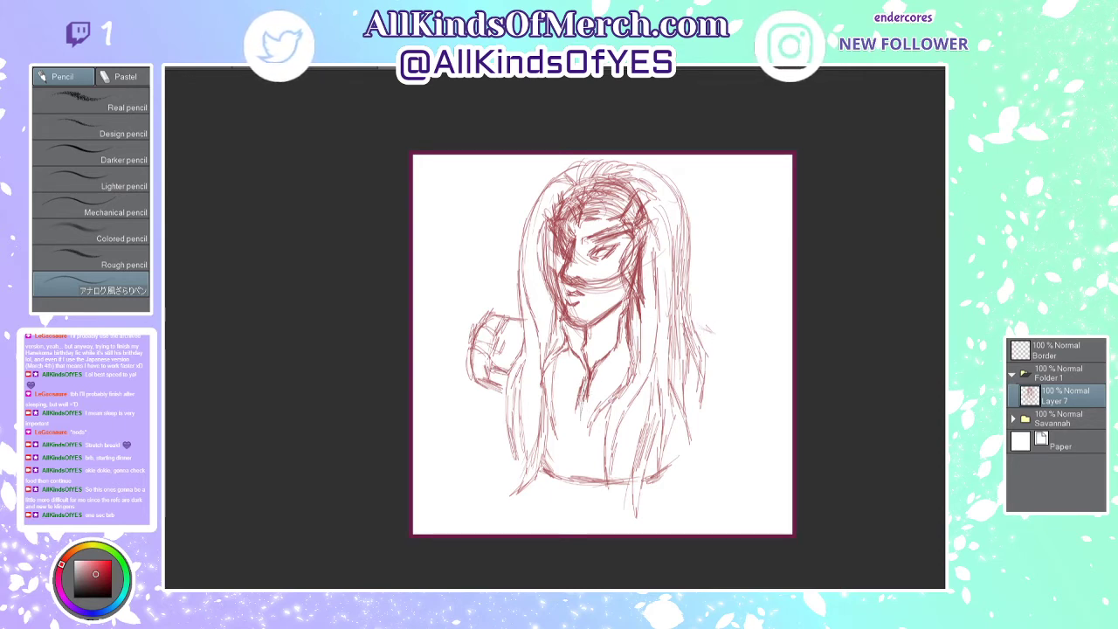
Step: Draw long lines down the centre front of the top from the collar to the lower chest curve, and shade below the collar
{"action": "left_click_drag", "start_coordinate": [587, 395], "coordinate": [580, 464]}
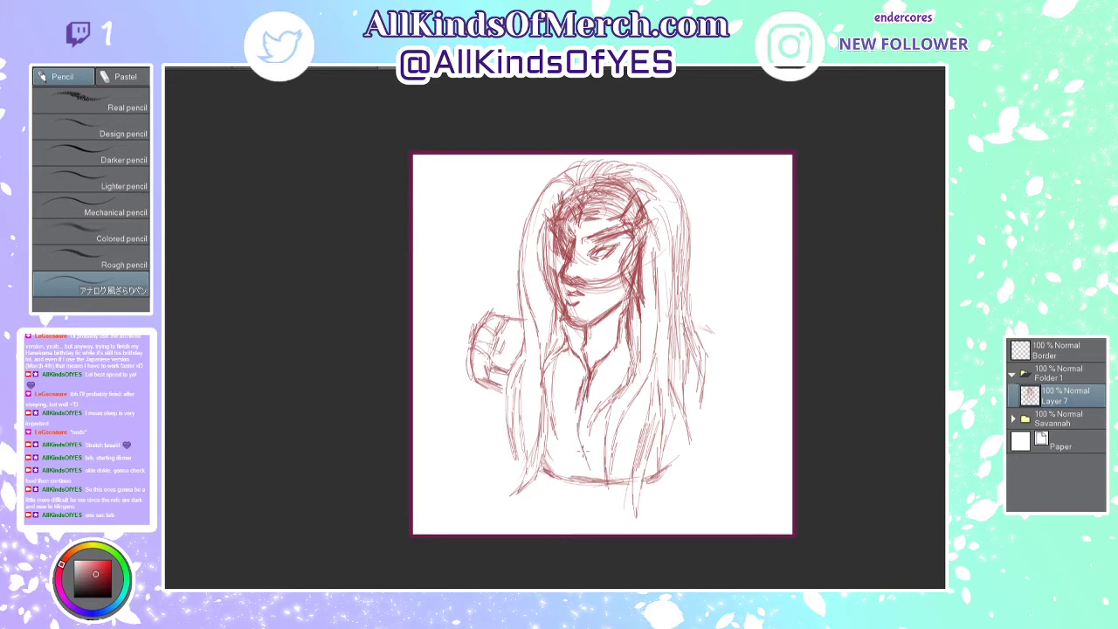
{"action": "mouse_move", "coordinate": [587, 383]}
{"action": "left_mouse_down"}
{"action": "mouse_move", "coordinate": [575, 453]}
{"action": "mouse_move", "coordinate": [584, 477]}
{"action": "left_mouse_up"}
{"action": "mouse_move", "coordinate": [596, 378]}
{"action": "left_mouse_down"}
{"action": "mouse_move", "coordinate": [580, 443]}
{"action": "mouse_move", "coordinate": [596, 477]}
{"action": "left_mouse_up"}
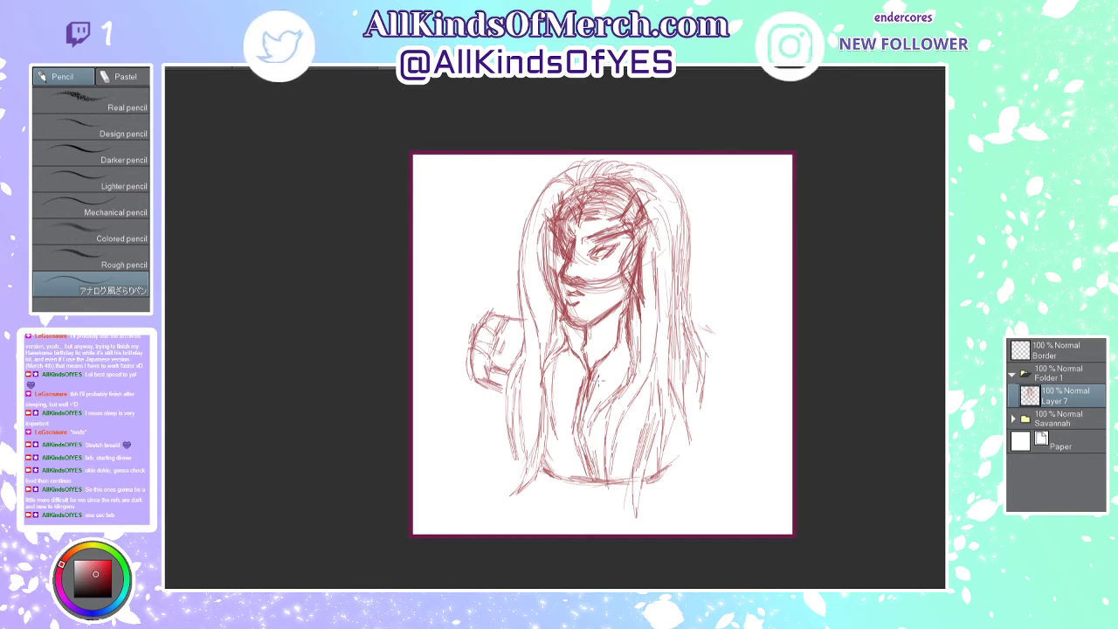
{"action": "left_click_drag", "start_coordinate": [601, 370], "coordinate": [583, 405]}
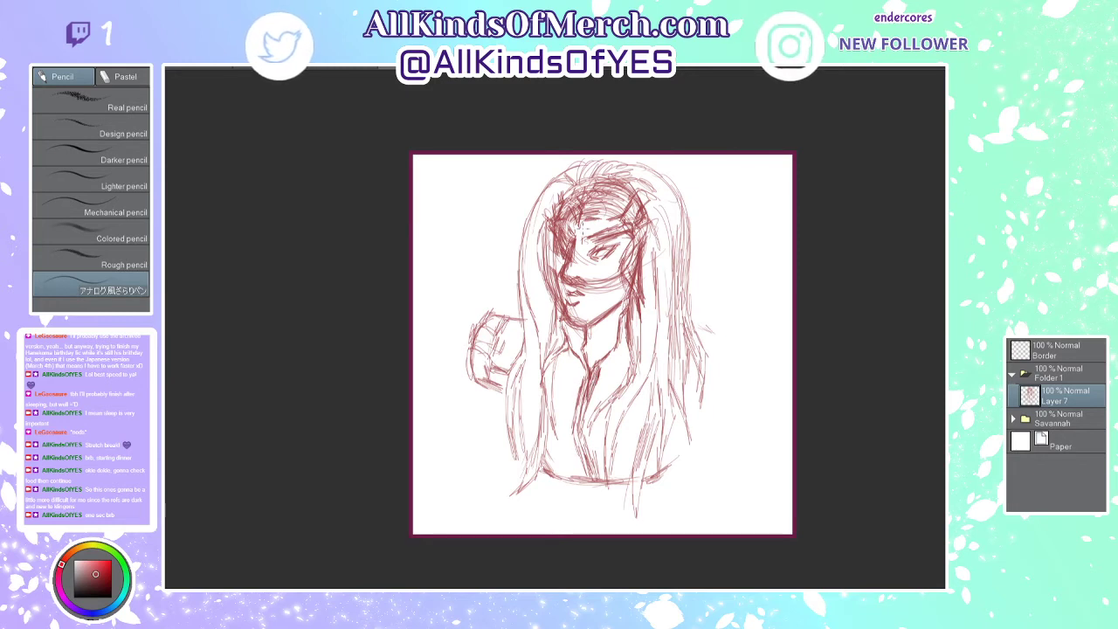
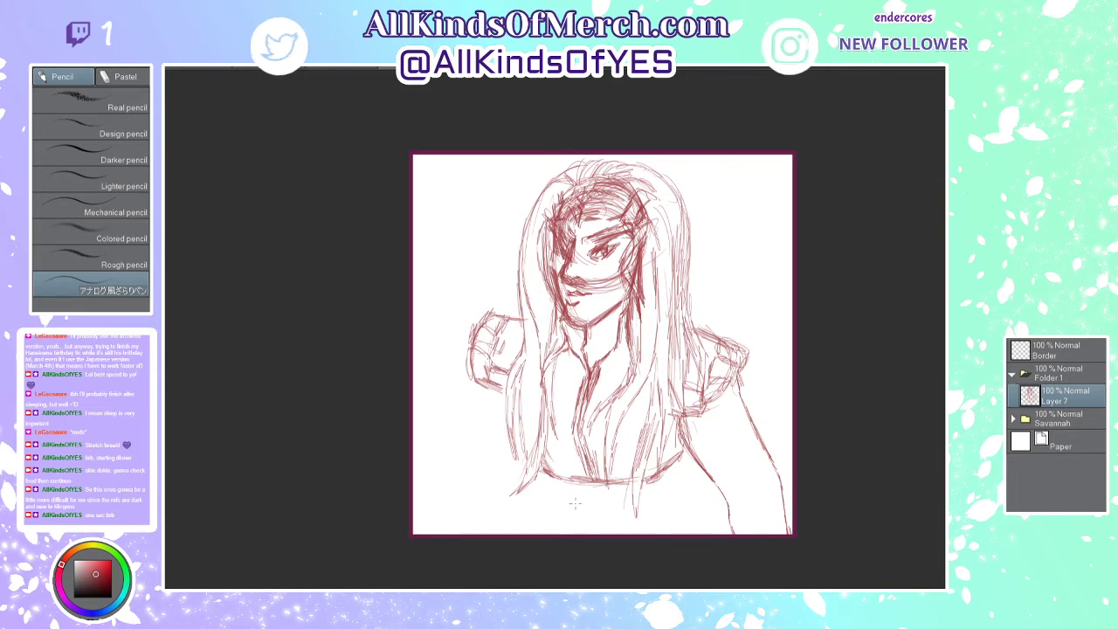
Step: Sketch a wide waistband below the chest curve, with its sides and lower edge, and a rectangular riveted buckle at the centre
{"action": "mouse_move", "coordinate": [535, 474]}
{"action": "left_mouse_down"}
{"action": "mouse_move", "coordinate": [538, 522]}
{"action": "mouse_move", "coordinate": [659, 517]}
{"action": "mouse_move", "coordinate": [648, 524]}
{"action": "left_mouse_up"}
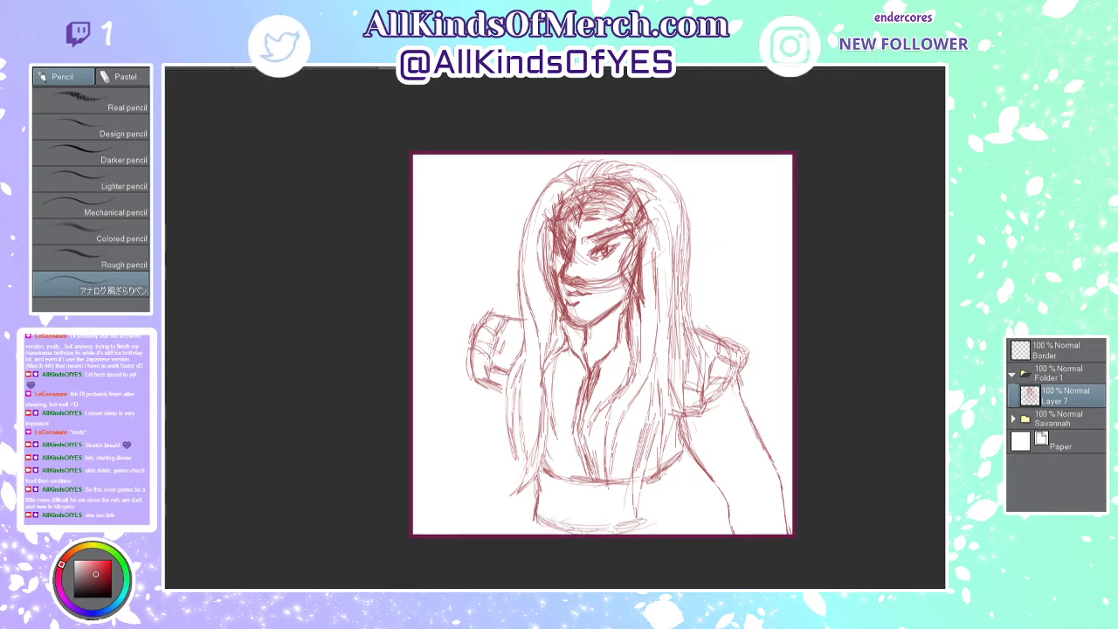
{"action": "mouse_move", "coordinate": [678, 452]}
{"action": "left_mouse_down"}
{"action": "mouse_move", "coordinate": [665, 520]}
{"action": "mouse_move", "coordinate": [676, 517]}
{"action": "left_mouse_up"}
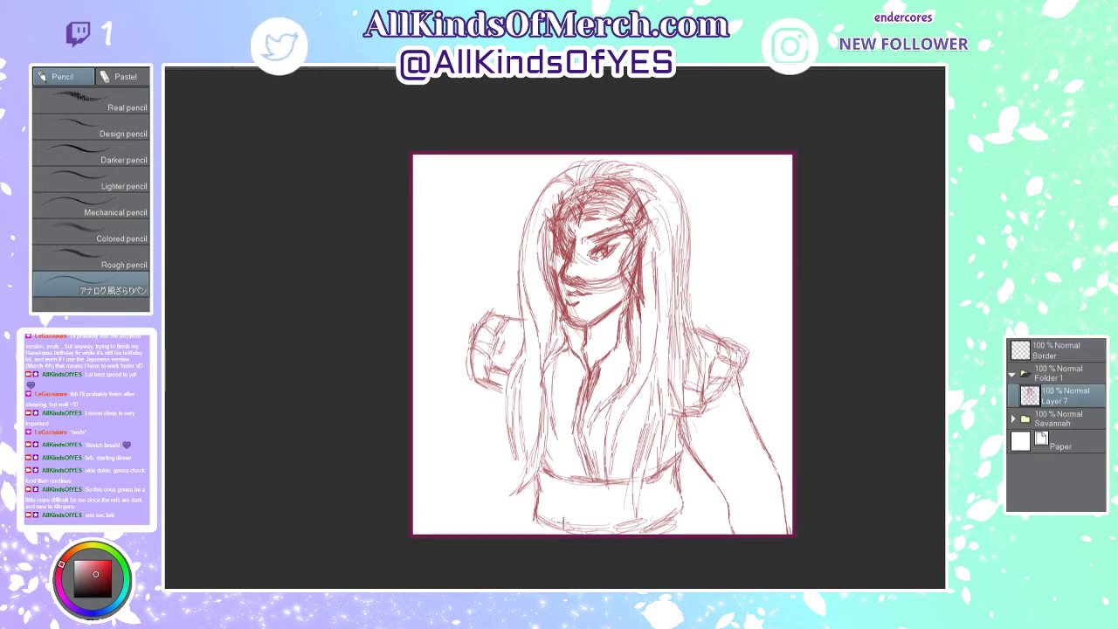
{"action": "mouse_move", "coordinate": [563, 509]}
{"action": "left_mouse_down"}
{"action": "mouse_move", "coordinate": [563, 528]}
{"action": "mouse_move", "coordinate": [605, 500]}
{"action": "left_mouse_up"}
{"action": "mouse_move", "coordinate": [604, 516]}
{"action": "left_mouse_down"}
{"action": "mouse_move", "coordinate": [612, 535]}
{"action": "mouse_move", "coordinate": [568, 517]}
{"action": "left_mouse_up"}
{"action": "mouse_move", "coordinate": [582, 507]}
{"action": "left_mouse_down"}
{"action": "mouse_move", "coordinate": [593, 520]}
{"action": "mouse_move", "coordinate": [561, 526]}
{"action": "mouse_move", "coordinate": [598, 526]}
{"action": "left_mouse_up"}
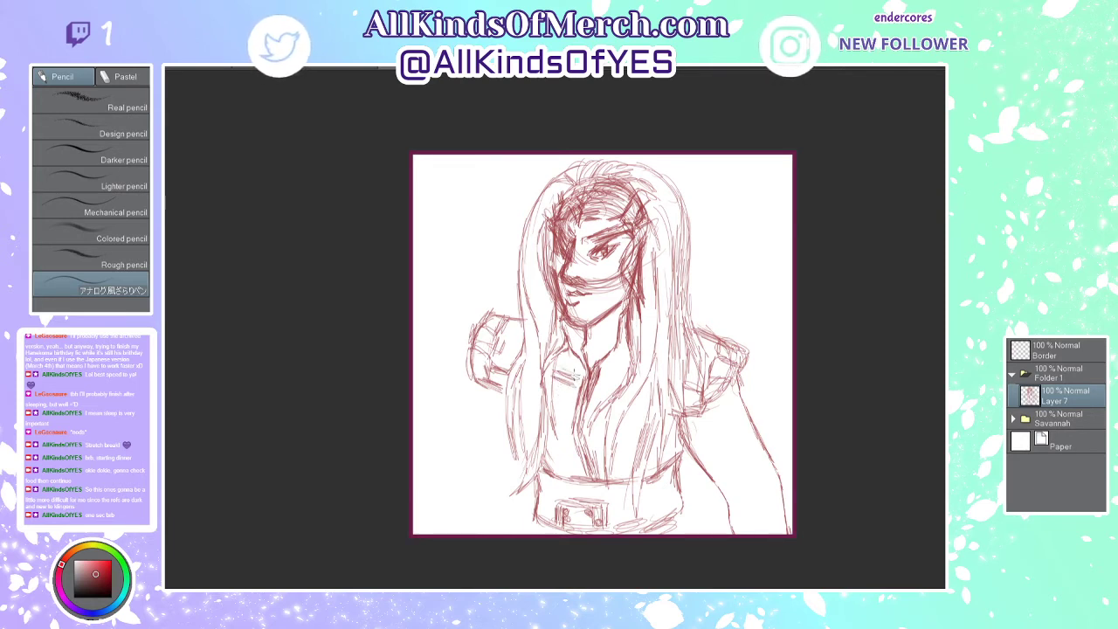
Step: Draw rows of curved horizontal seam lines across the top on both sides of the centre opening
{"action": "left_click_drag", "start_coordinate": [555, 377], "coordinate": [576, 390]}
{"action": "left_click_drag", "start_coordinate": [556, 395], "coordinate": [573, 417]}
{"action": "mouse_move", "coordinate": [552, 412]}
{"action": "left_mouse_down"}
{"action": "mouse_move", "coordinate": [570, 421]}
{"action": "mouse_move", "coordinate": [559, 455]}
{"action": "mouse_move", "coordinate": [637, 437]}
{"action": "mouse_move", "coordinate": [647, 449]}
{"action": "mouse_move", "coordinate": [665, 437]}
{"action": "mouse_move", "coordinate": [666, 459]}
{"action": "left_mouse_up"}
{"action": "left_click_drag", "start_coordinate": [584, 421], "coordinate": [647, 415]}
{"action": "mouse_move", "coordinate": [578, 411]}
{"action": "left_mouse_down"}
{"action": "mouse_move", "coordinate": [643, 404]}
{"action": "mouse_move", "coordinate": [610, 421]}
{"action": "mouse_move", "coordinate": [644, 381]}
{"action": "mouse_move", "coordinate": [634, 374]}
{"action": "left_mouse_up"}
{"action": "left_click_drag", "start_coordinate": [611, 379], "coordinate": [645, 372]}
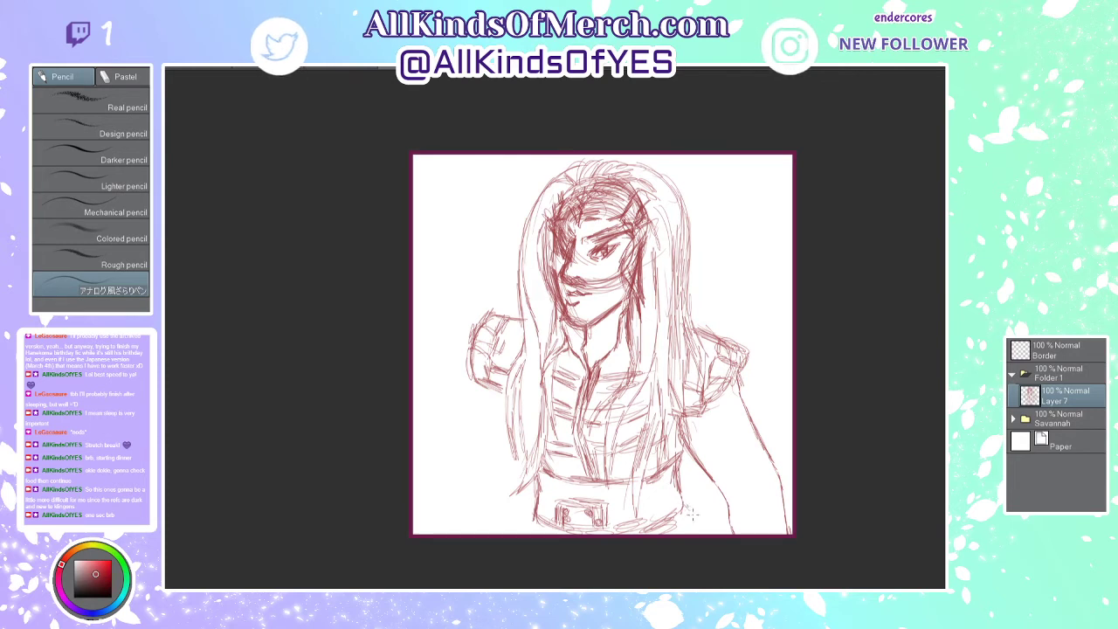
Step: Sketch the flared hips and short belt details below both ends of the waistband, down to the canvas edge
{"action": "mouse_move", "coordinate": [685, 504]}
{"action": "left_mouse_down"}
{"action": "mouse_move", "coordinate": [702, 523]}
{"action": "mouse_move", "coordinate": [675, 512]}
{"action": "mouse_move", "coordinate": [661, 523]}
{"action": "mouse_move", "coordinate": [701, 530]}
{"action": "mouse_move", "coordinate": [687, 517]}
{"action": "left_mouse_up"}
{"action": "mouse_move", "coordinate": [701, 518]}
{"action": "left_mouse_down"}
{"action": "mouse_move", "coordinate": [694, 534]}
{"action": "mouse_move", "coordinate": [671, 537]}
{"action": "left_mouse_up"}
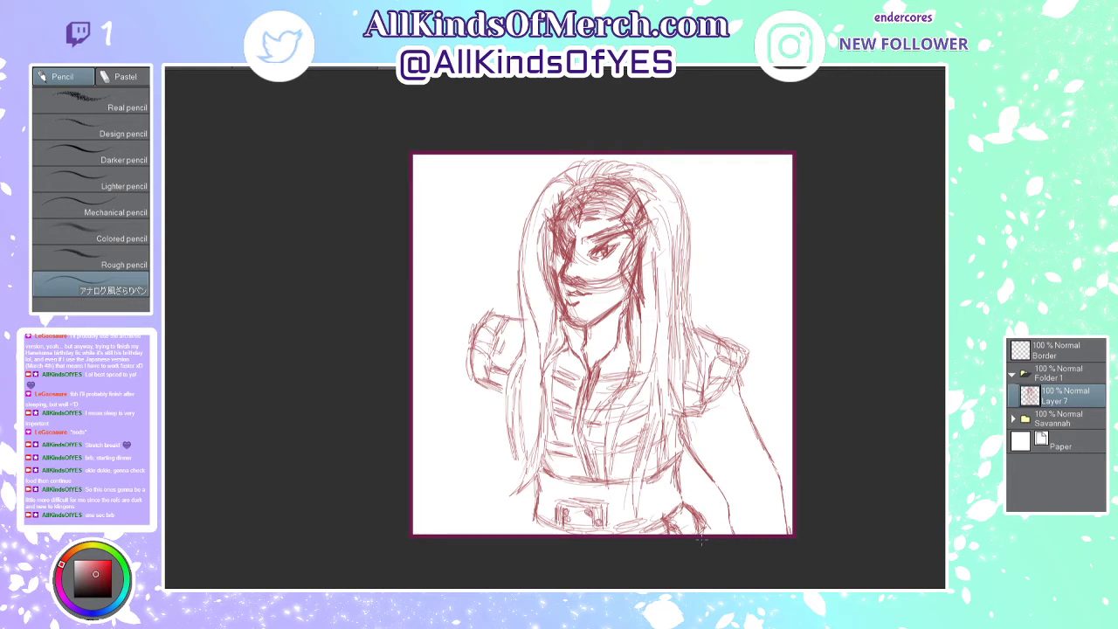
{"action": "left_click_drag", "start_coordinate": [536, 515], "coordinate": [526, 534]}
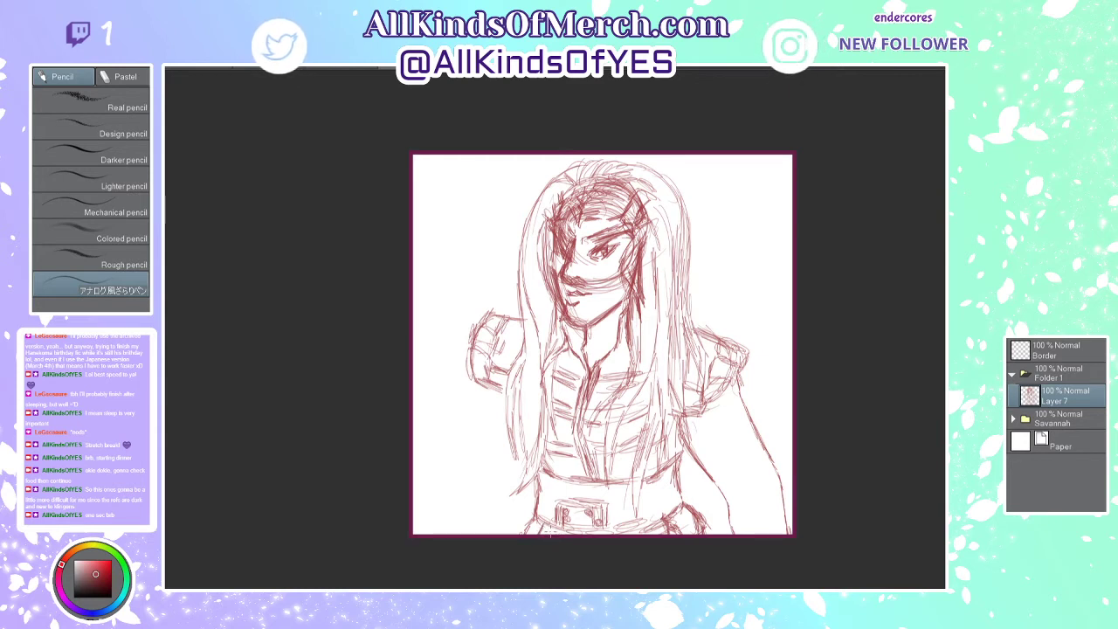
{"action": "left_click_drag", "start_coordinate": [554, 519], "coordinate": [542, 533]}
{"action": "left_click_drag", "start_coordinate": [549, 525], "coordinate": [544, 534]}
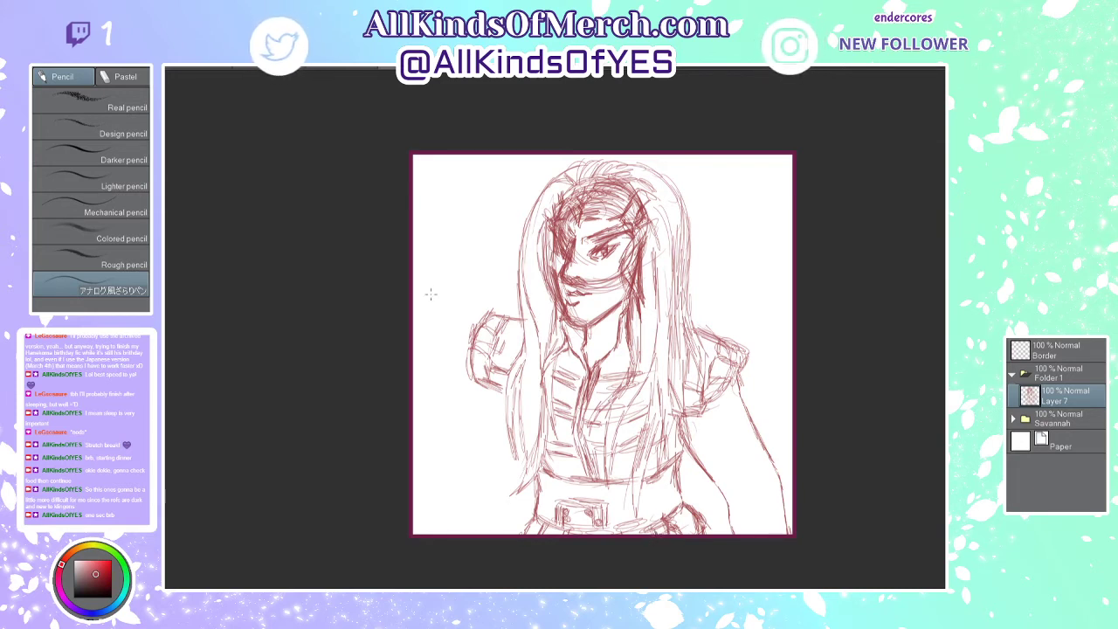
{"action": "mouse_move", "coordinate": [472, 351]}
{"action": "left_mouse_down"}
{"action": "mouse_move", "coordinate": [455, 375]}
{"action": "mouse_move", "coordinate": [451, 416]}
{"action": "left_mouse_up"}
{"action": "mouse_move", "coordinate": [461, 377]}
{"action": "left_mouse_down"}
{"action": "mouse_move", "coordinate": [444, 423]}
{"action": "mouse_move", "coordinate": [456, 413]}
{"action": "mouse_move", "coordinate": [444, 475]}
{"action": "mouse_move", "coordinate": [419, 533]}
{"action": "mouse_move", "coordinate": [415, 524]}
{"action": "left_mouse_up"}
{"action": "key", "text": "ctrl+z"}
{"action": "key", "text": "ctrl+z"}
{"action": "key", "text": "ctrl+z"}
Step: Draw the outer contour of the arm below the far puffed sleeve, running down to the canvas's lower edge
{"action": "mouse_move", "coordinate": [470, 373]}
{"action": "left_mouse_down"}
{"action": "mouse_move", "coordinate": [457, 470]}
{"action": "mouse_move", "coordinate": [422, 534]}
{"action": "left_mouse_up"}
{"action": "left_click_drag", "start_coordinate": [475, 379], "coordinate": [468, 418]}
{"action": "left_click_drag", "start_coordinate": [471, 411], "coordinate": [462, 426]}
{"action": "left_click_drag", "start_coordinate": [484, 387], "coordinate": [465, 459]}
{"action": "left_click_drag", "start_coordinate": [474, 399], "coordinate": [461, 464]}
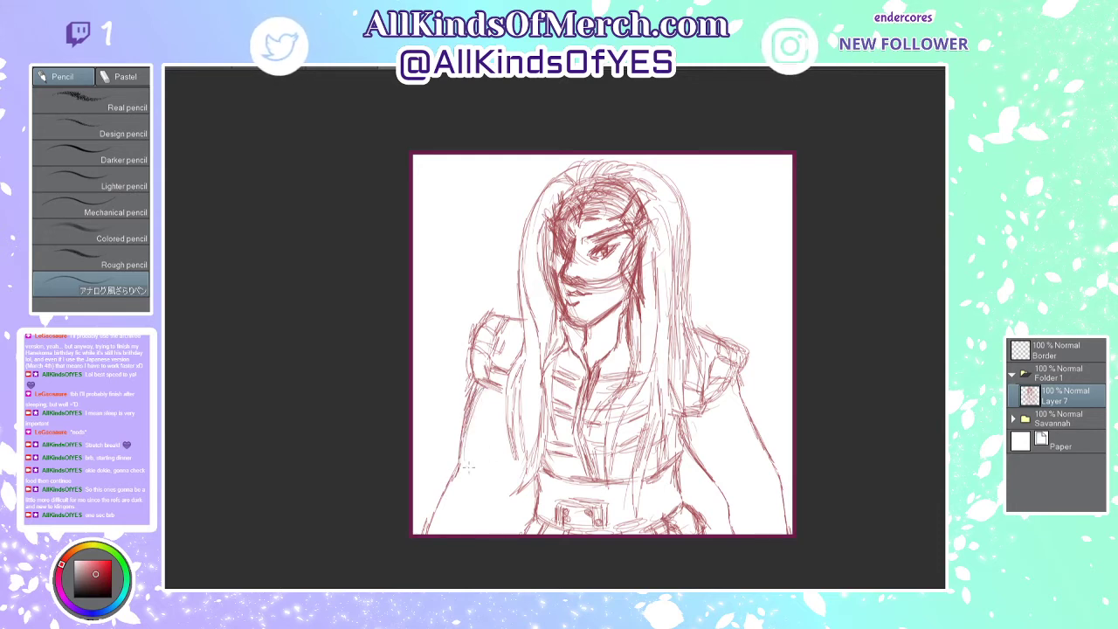
Step: Draw the inner contour of the same arm down from the hair and strengthen the upper arm line beneath the sleeve
{"action": "left_click_drag", "start_coordinate": [526, 437], "coordinate": [496, 519]}
{"action": "mouse_move", "coordinate": [502, 503]}
{"action": "left_mouse_down"}
{"action": "mouse_move", "coordinate": [474, 561]}
{"action": "mouse_move", "coordinate": [486, 532]}
{"action": "left_mouse_up"}
{"action": "left_click_drag", "start_coordinate": [503, 493], "coordinate": [481, 524]}
{"action": "mouse_move", "coordinate": [463, 435]}
{"action": "left_mouse_down"}
{"action": "mouse_move", "coordinate": [461, 472]}
{"action": "mouse_move", "coordinate": [470, 434]}
{"action": "mouse_move", "coordinate": [464, 452]}
{"action": "left_mouse_up"}
{"action": "left_click_drag", "start_coordinate": [482, 391], "coordinate": [462, 449]}
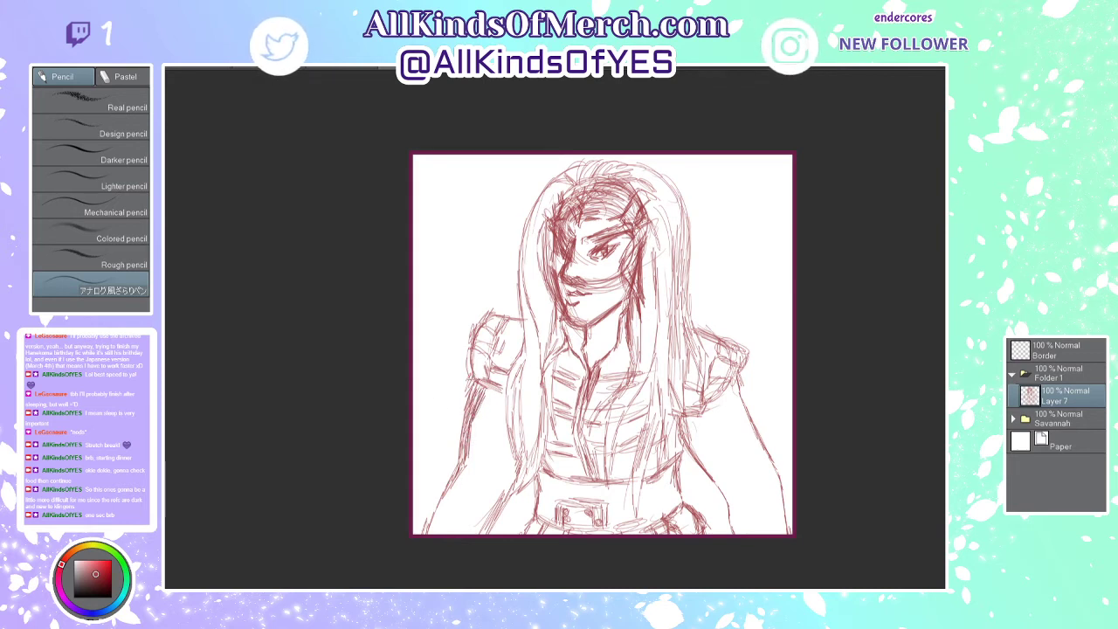
{"action": "mouse_move", "coordinate": [462, 390]}
{"action": "left_mouse_down"}
{"action": "mouse_move", "coordinate": [476, 386]}
{"action": "mouse_move", "coordinate": [457, 438]}
{"action": "left_mouse_up"}
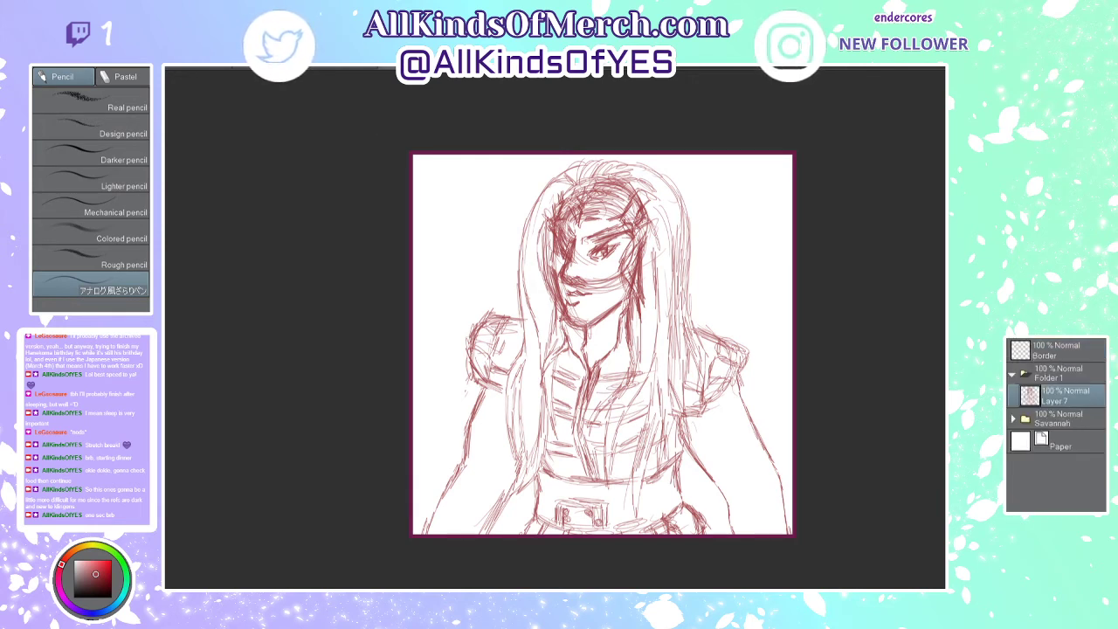
Step: Flip the whole portrait sketch horizontally and lower its layer opacity to 48%
{"action": "key", "text": "ctrl+a"}
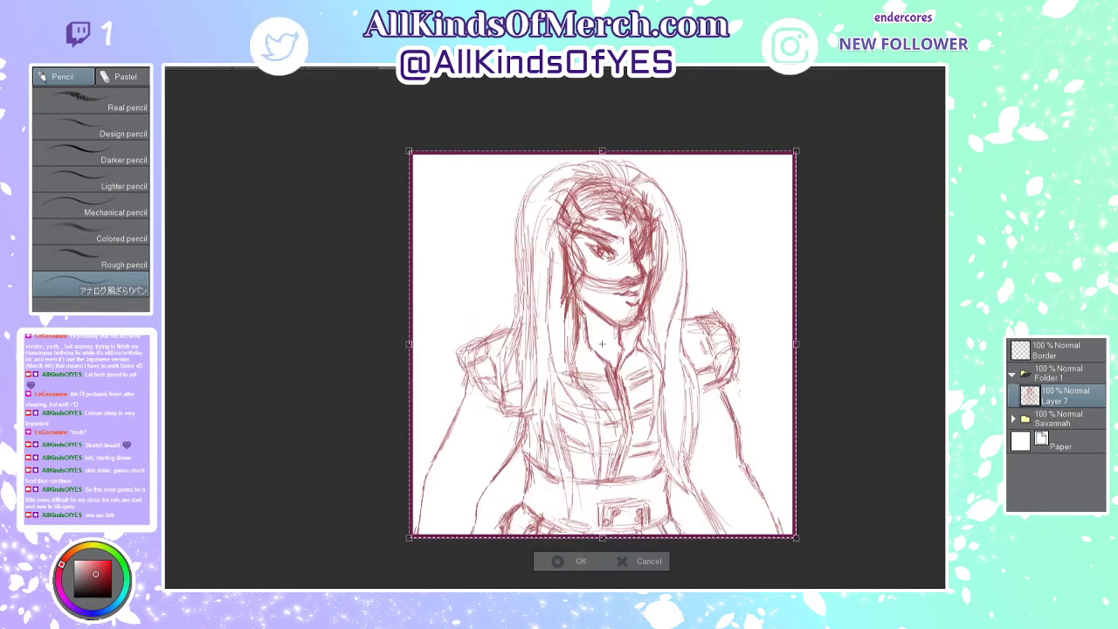
{"action": "key", "text": "Return"}
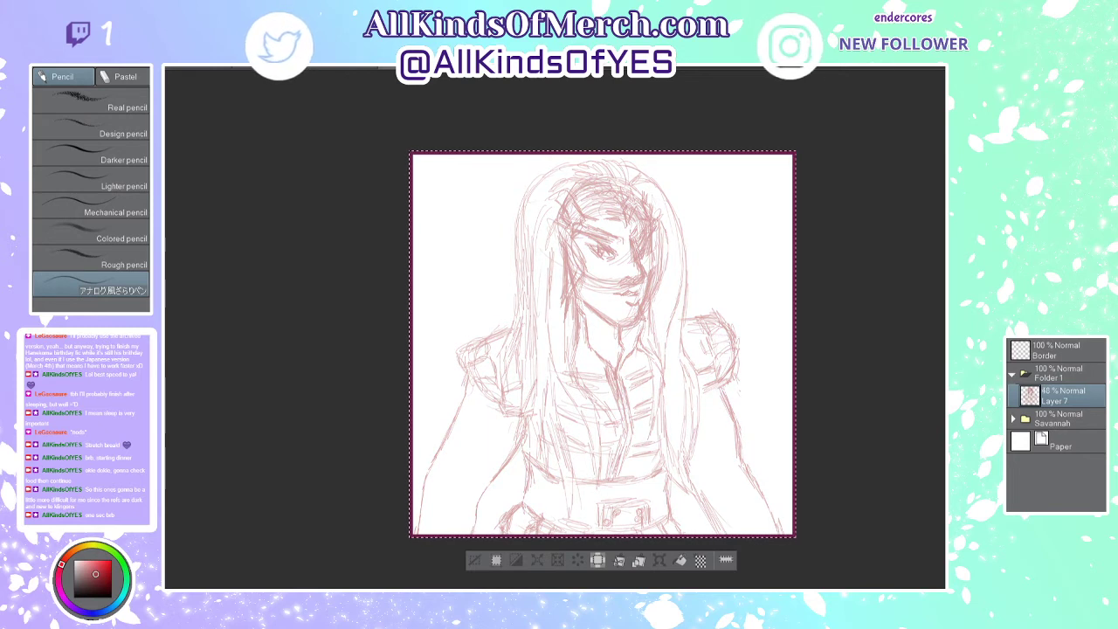
Step: Add a new layer above the faded sketch and draw the first jagged ridge line at the near temple
{"action": "key", "text": "ctrl+shift+n"}
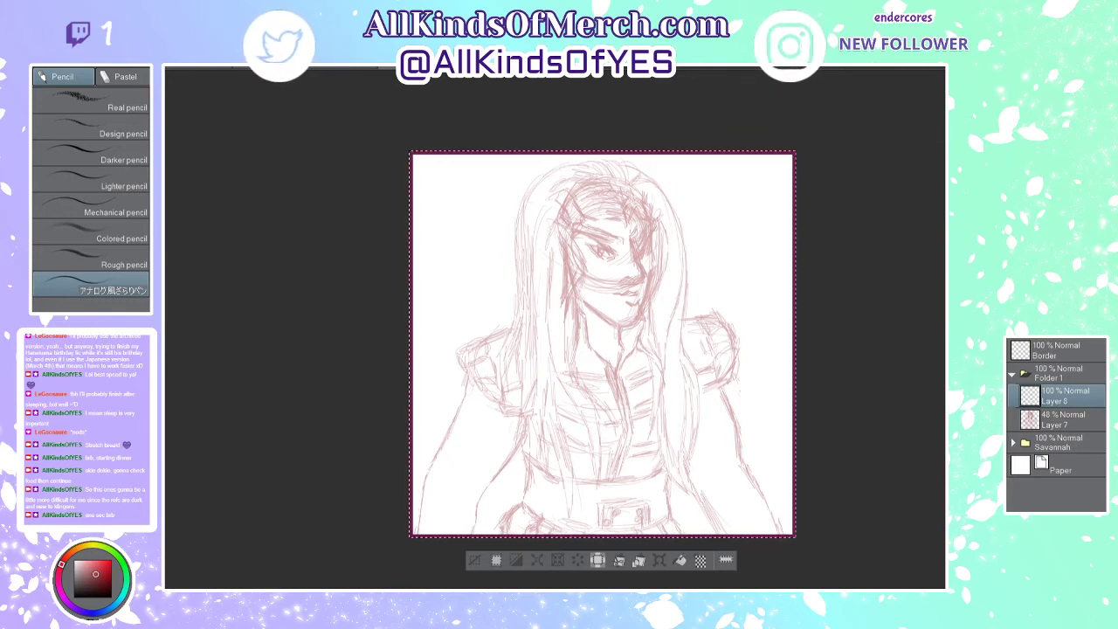
{"action": "key", "text": "ctrl+Tab"}
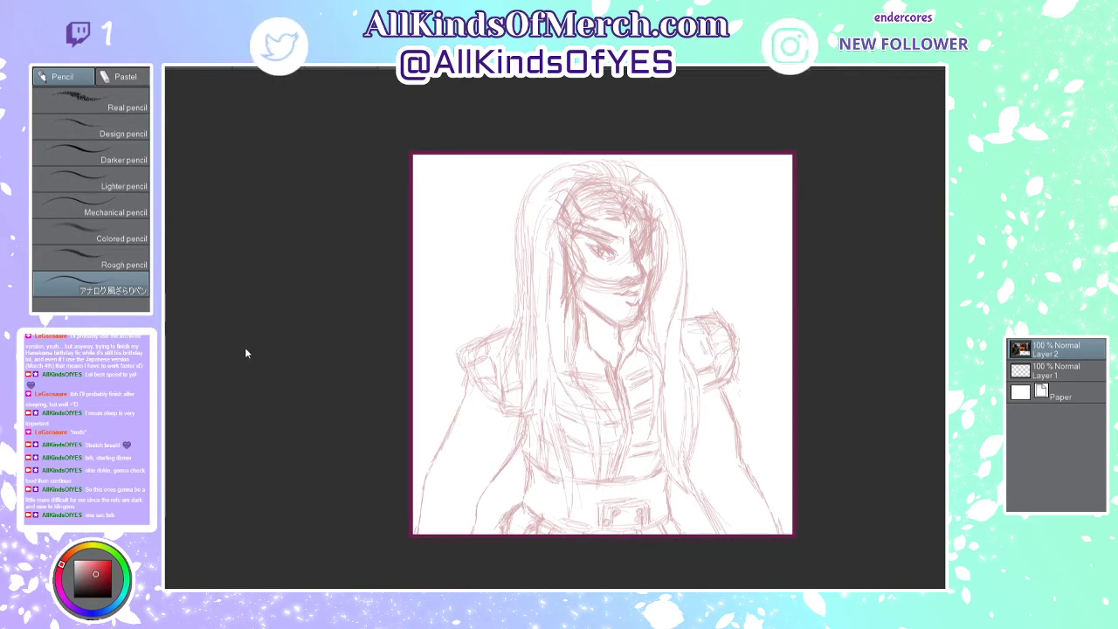
{"action": "key", "text": "ctrl+Tab"}
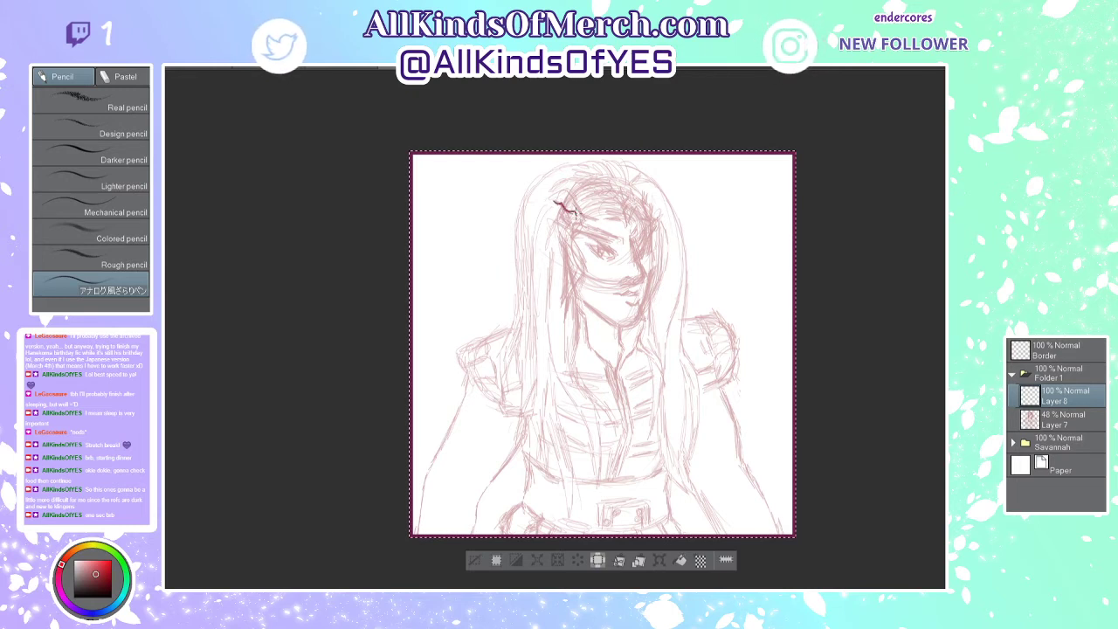
{"action": "mouse_move", "coordinate": [578, 219]}
{"action": "left_mouse_down"}
{"action": "mouse_move", "coordinate": [574, 231]}
{"action": "mouse_move", "coordinate": [585, 210]}
{"action": "mouse_move", "coordinate": [574, 192]}
{"action": "left_mouse_up"}
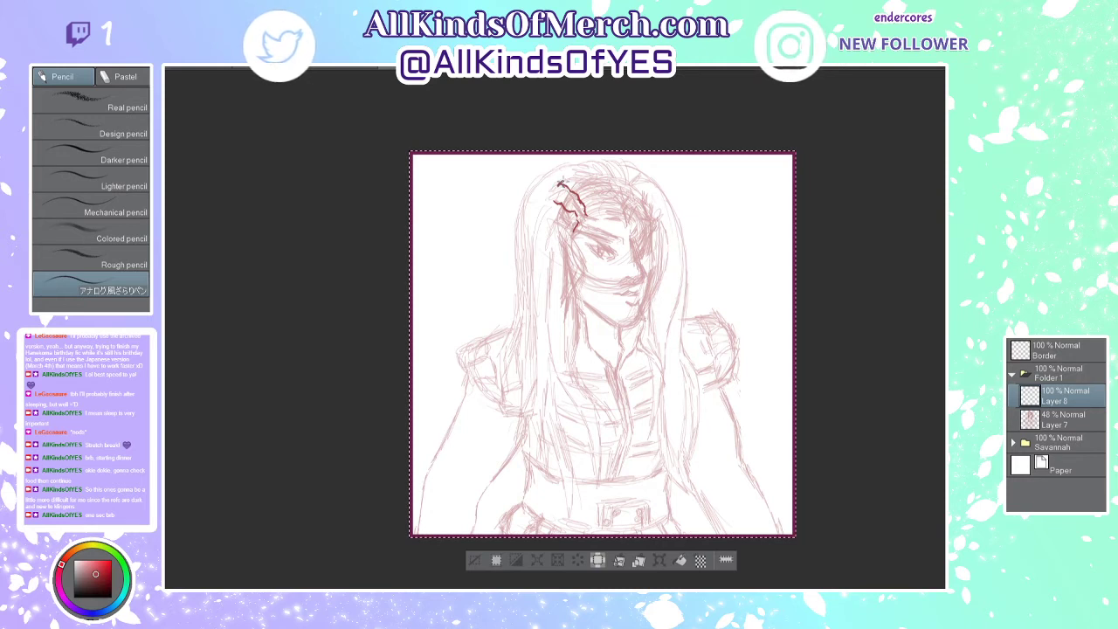
{"action": "left_click_drag", "start_coordinate": [557, 185], "coordinate": [576, 180]}
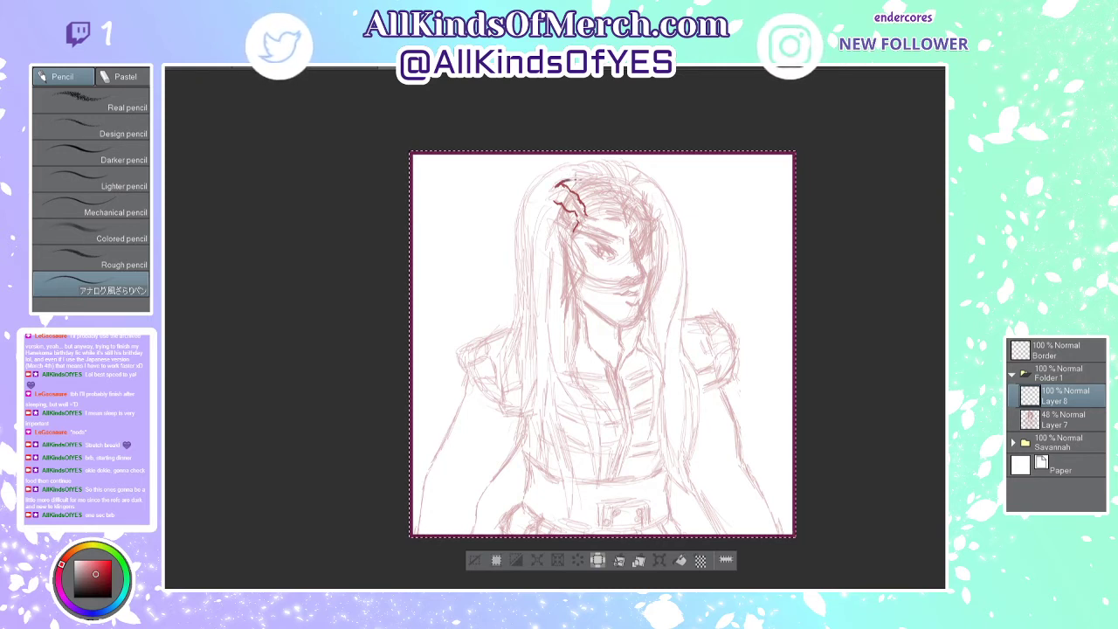
{"action": "left_click_drag", "start_coordinate": [568, 185], "coordinate": [582, 176]}
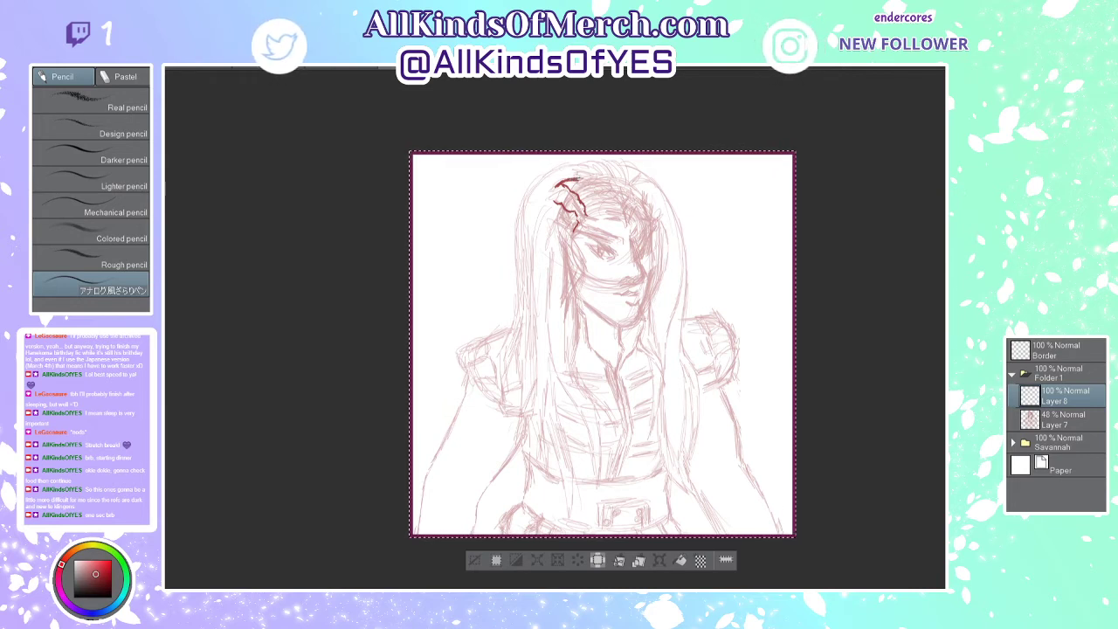
{"action": "left_click_drag", "start_coordinate": [591, 178], "coordinate": [603, 175]}
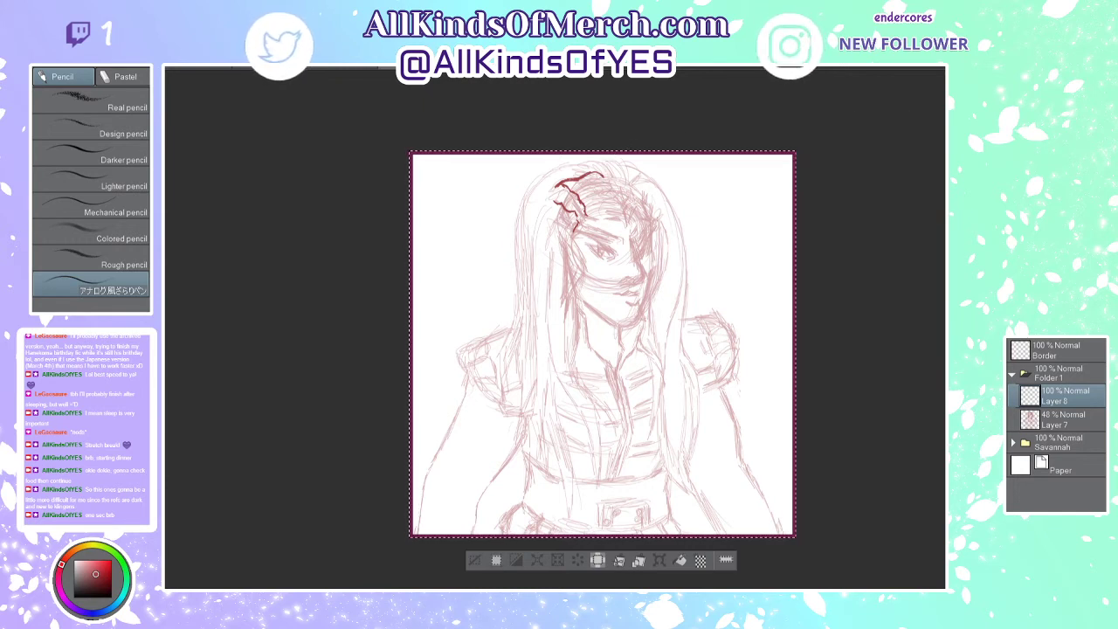
Step: Check the reference document and draw the jagged ridges across the forehead from the near temple to above the far eye
{"action": "key", "text": "ctrl+Tab"}
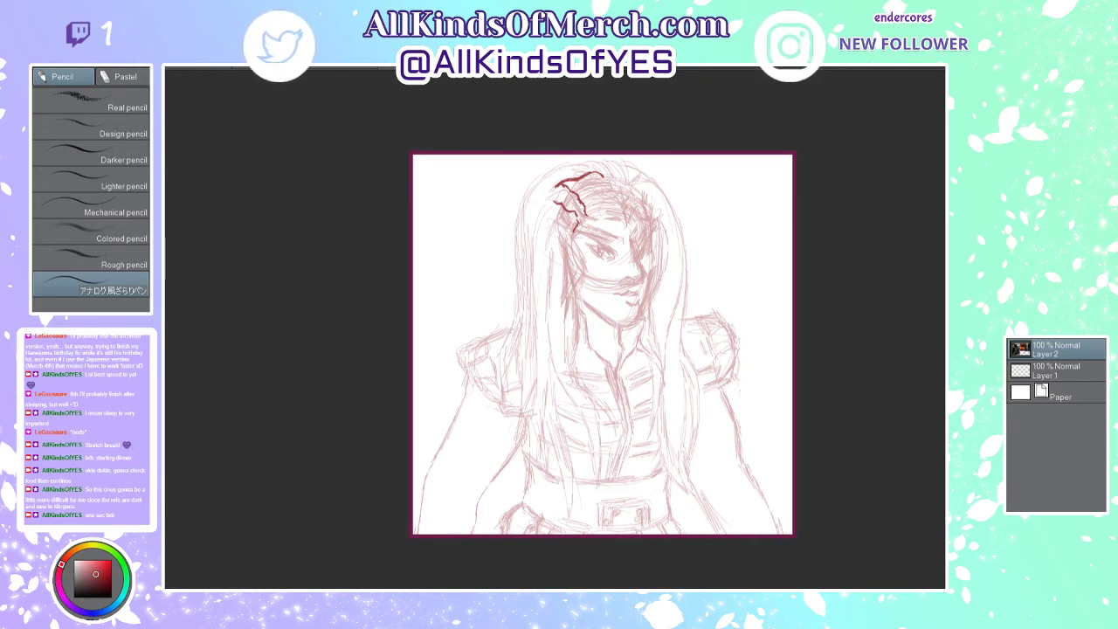
{"action": "key", "text": "ctrl+Tab"}
{"action": "left_click_drag", "start_coordinate": [565, 193], "coordinate": [585, 215]}
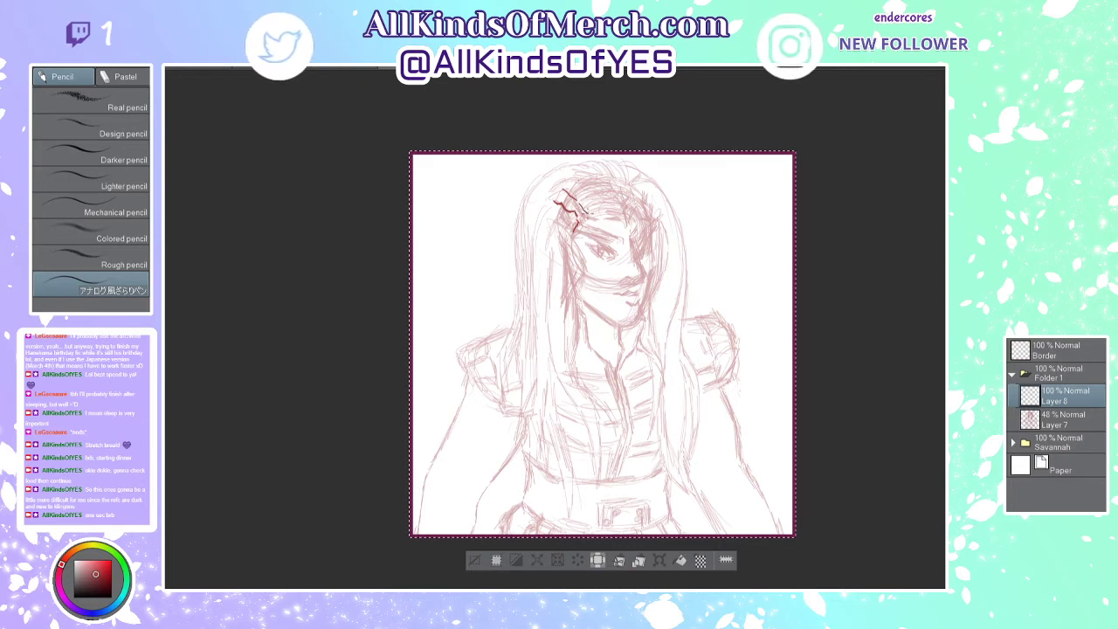
{"action": "left_click_drag", "start_coordinate": [613, 217], "coordinate": [627, 226]}
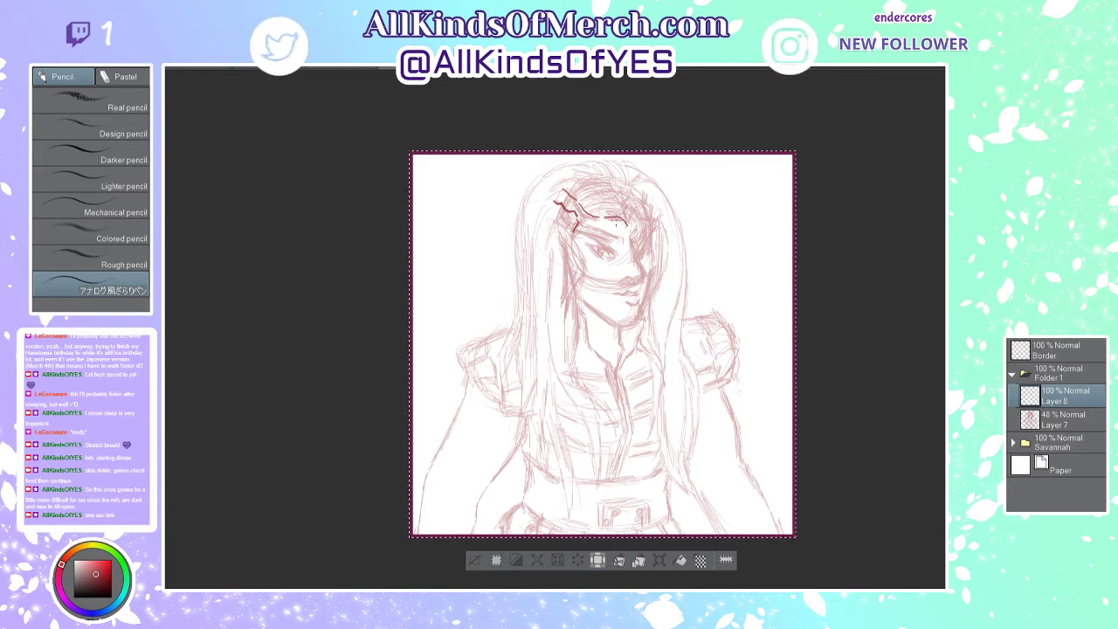
{"action": "left_click_drag", "start_coordinate": [601, 218], "coordinate": [628, 226]}
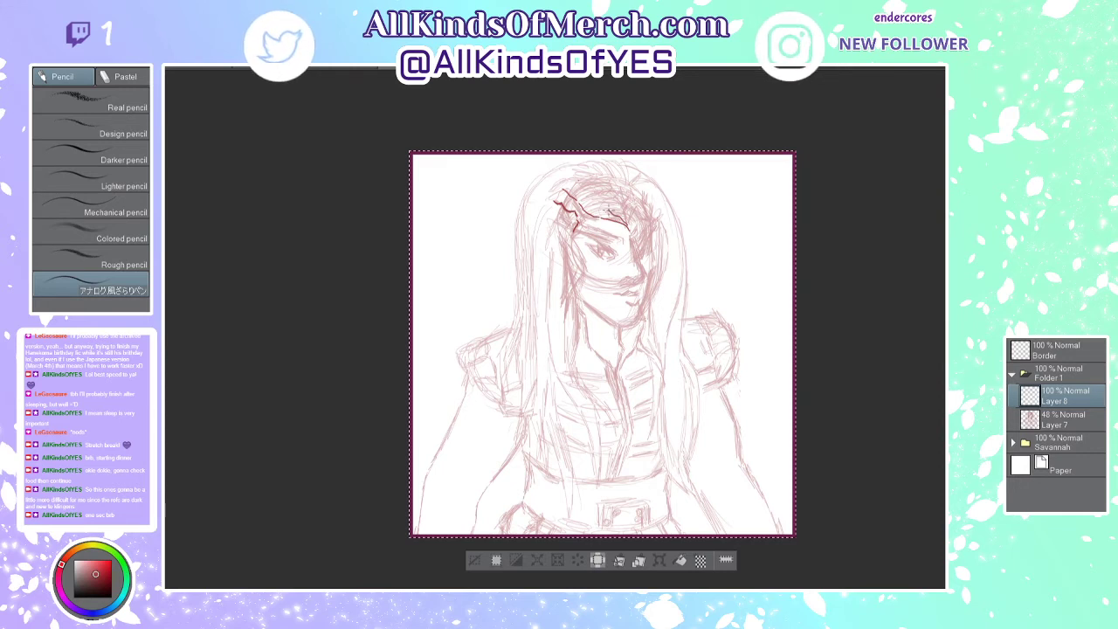
{"action": "left_click_drag", "start_coordinate": [597, 192], "coordinate": [611, 210]}
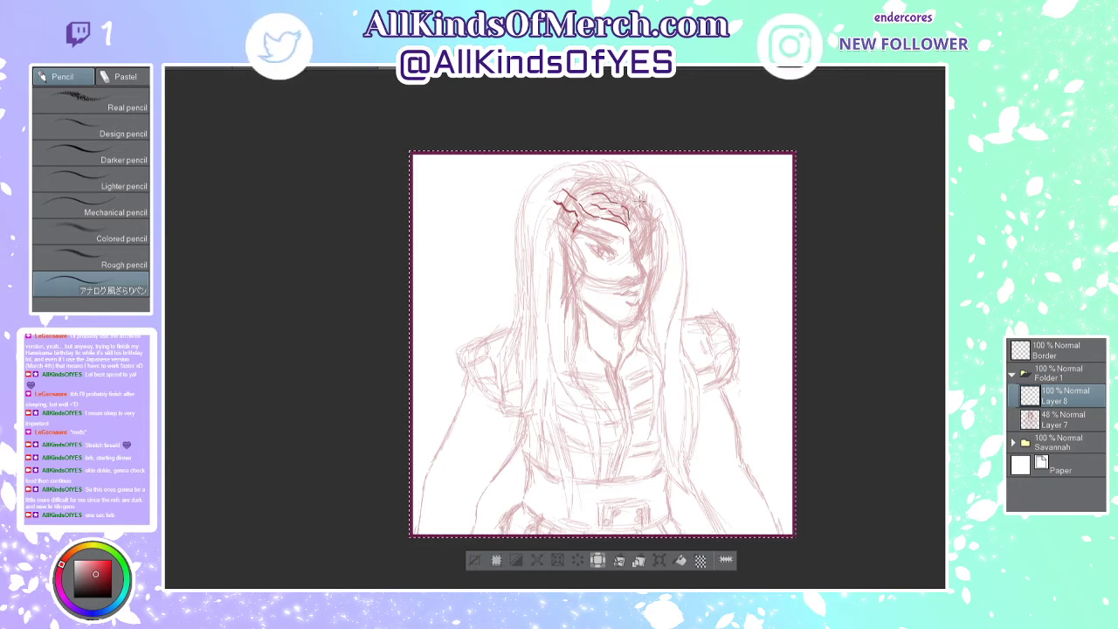
{"action": "key", "text": "ctrl+z"}
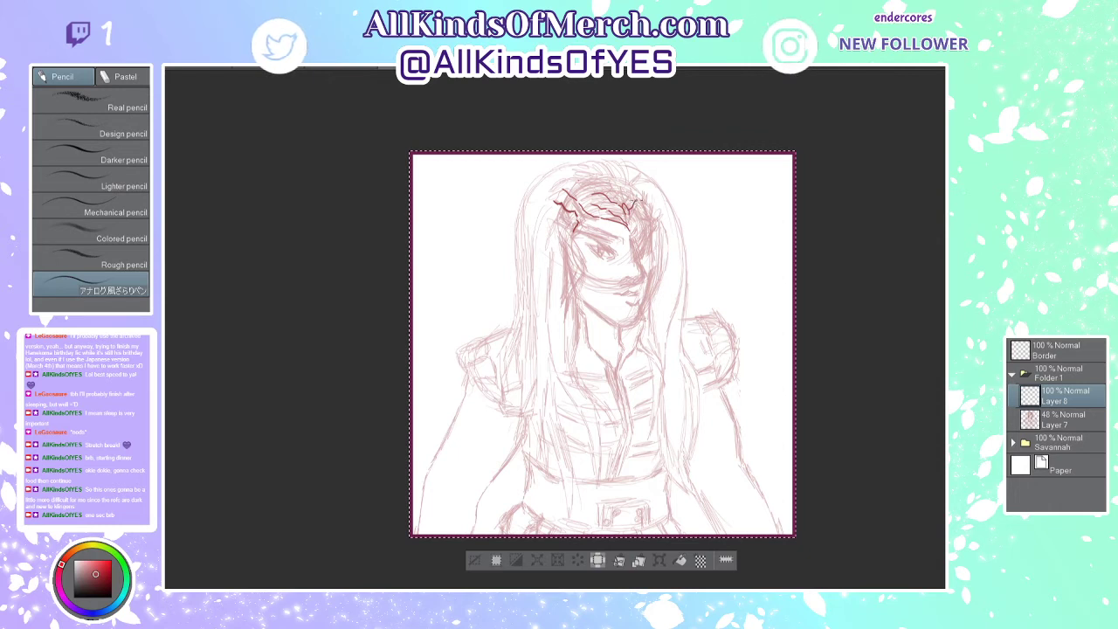
{"action": "left_click_drag", "start_coordinate": [644, 194], "coordinate": [652, 213]}
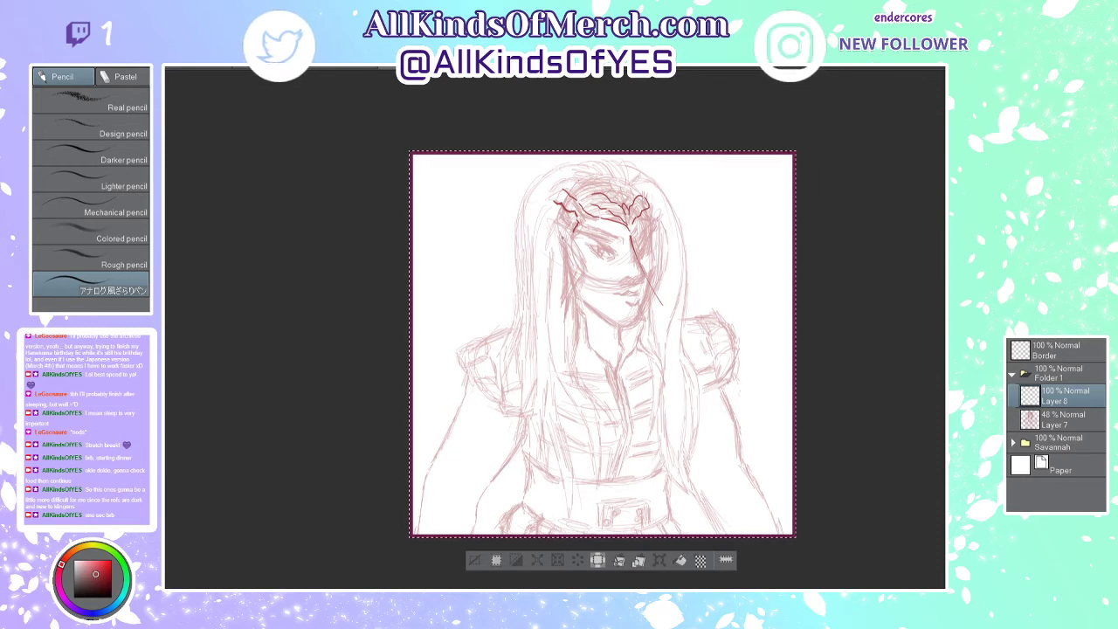
Step: Switch to the Mechanical pencil and draw the near eyebrow, the nose line and the near eye over the sketch
{"action": "left_click", "coordinate": [103, 100]}
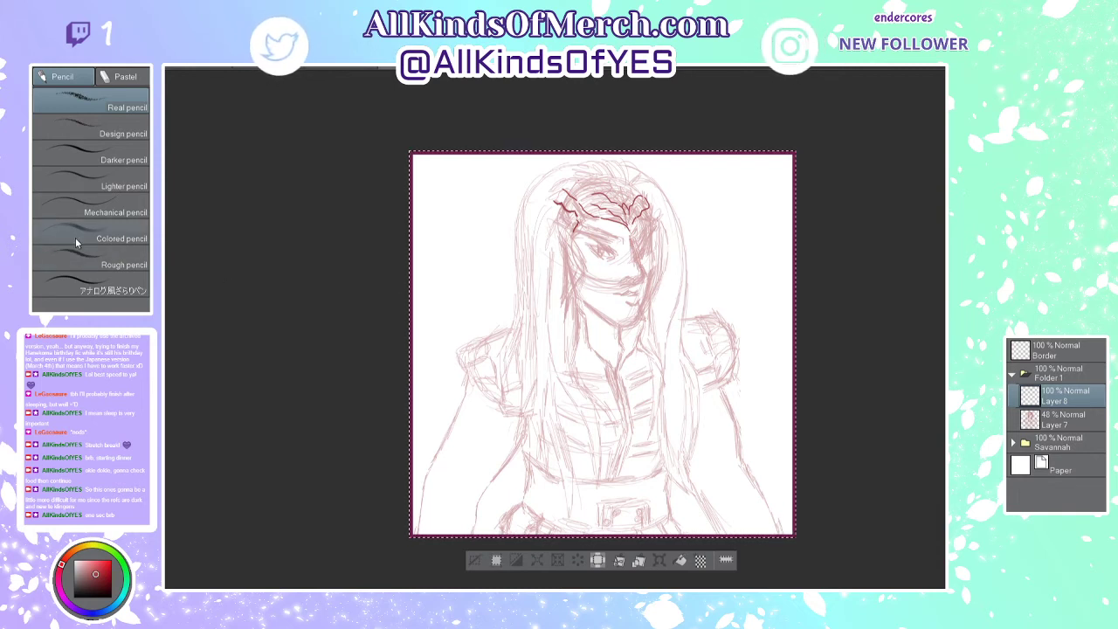
{"action": "left_click", "coordinate": [74, 203]}
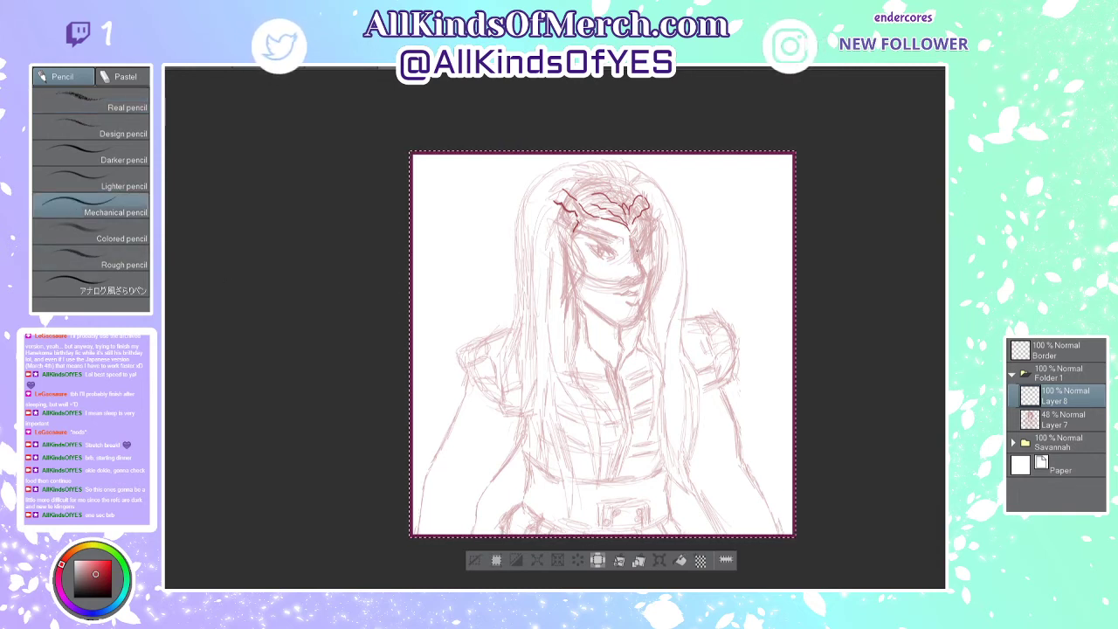
{"action": "key", "text": "ctrl+z"}
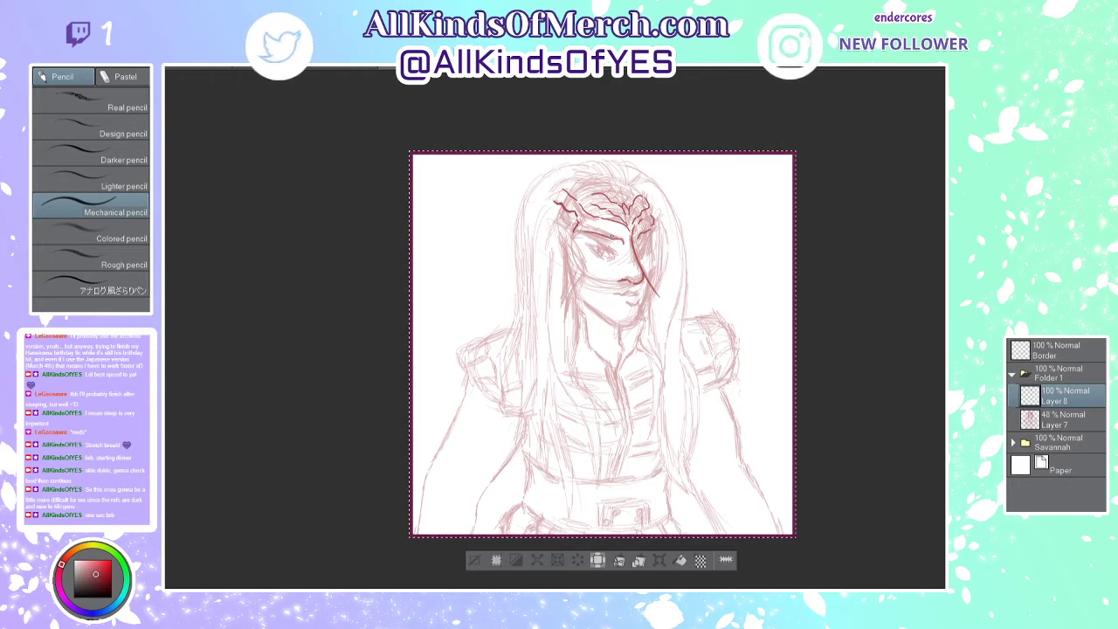
{"action": "left_click_drag", "start_coordinate": [581, 229], "coordinate": [618, 239]}
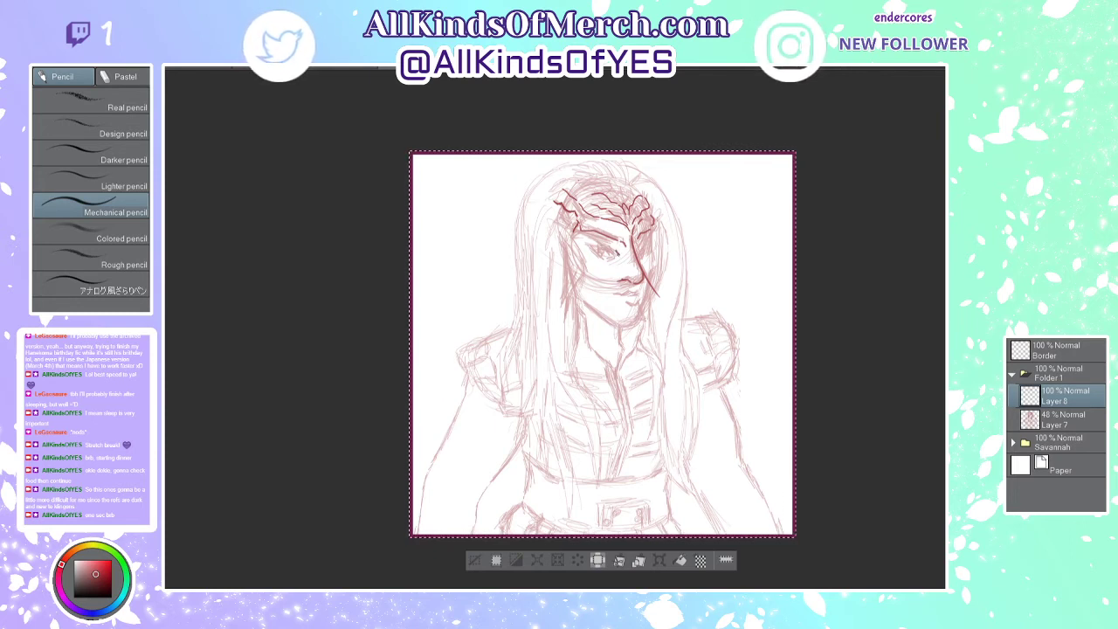
{"action": "left_click_drag", "start_coordinate": [618, 251], "coordinate": [586, 236]}
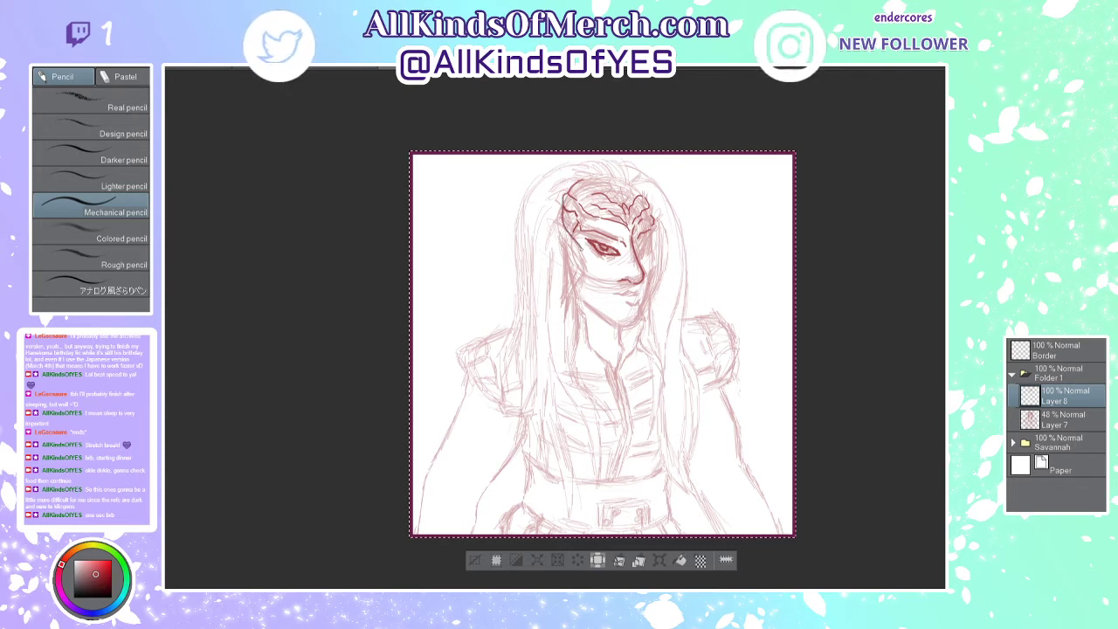
Step: Draw long curved lines down the near side of the face past the jaw, and add the far eye
{"action": "left_click_drag", "start_coordinate": [581, 267], "coordinate": [565, 353]}
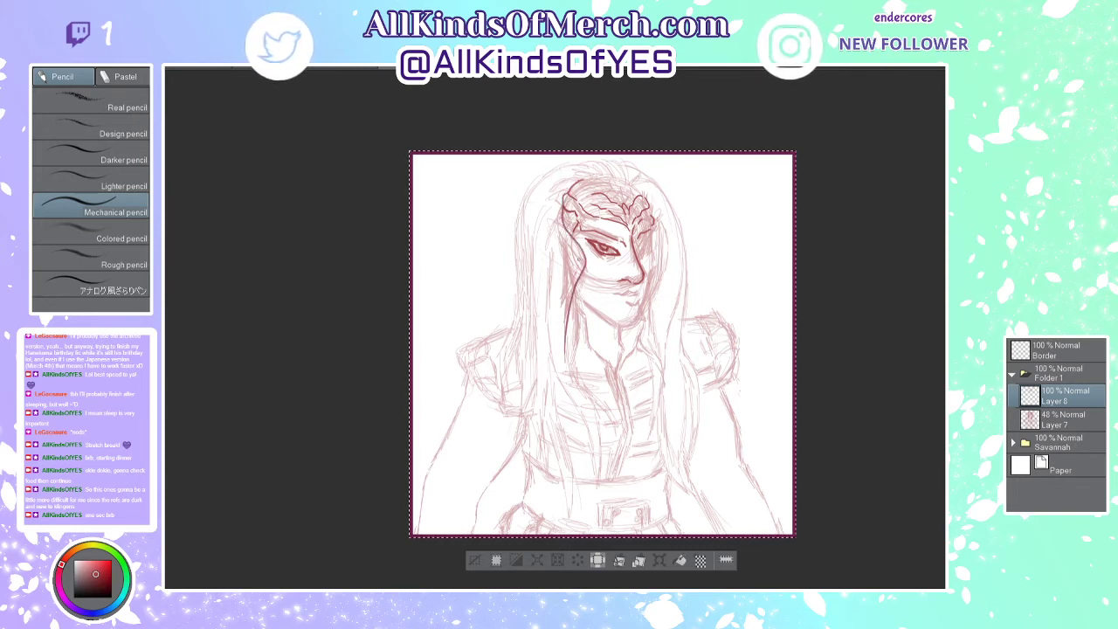
{"action": "mouse_move", "coordinate": [557, 212]}
{"action": "left_mouse_down"}
{"action": "mouse_move", "coordinate": [577, 279]}
{"action": "mouse_move", "coordinate": [565, 322]}
{"action": "left_mouse_up"}
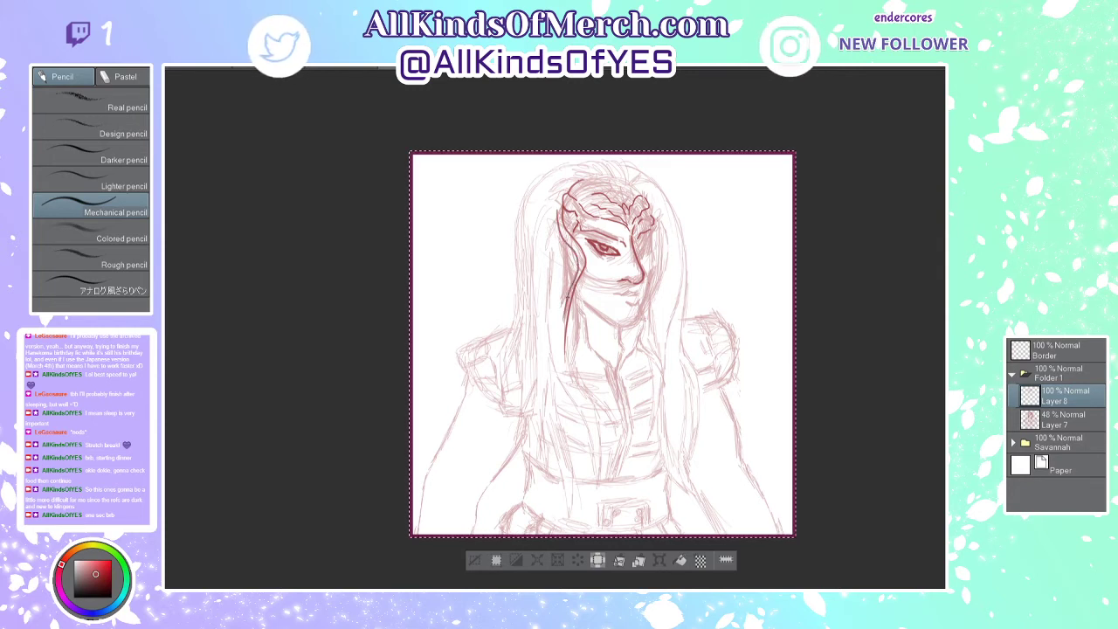
{"action": "left_click_drag", "start_coordinate": [564, 250], "coordinate": [573, 281]}
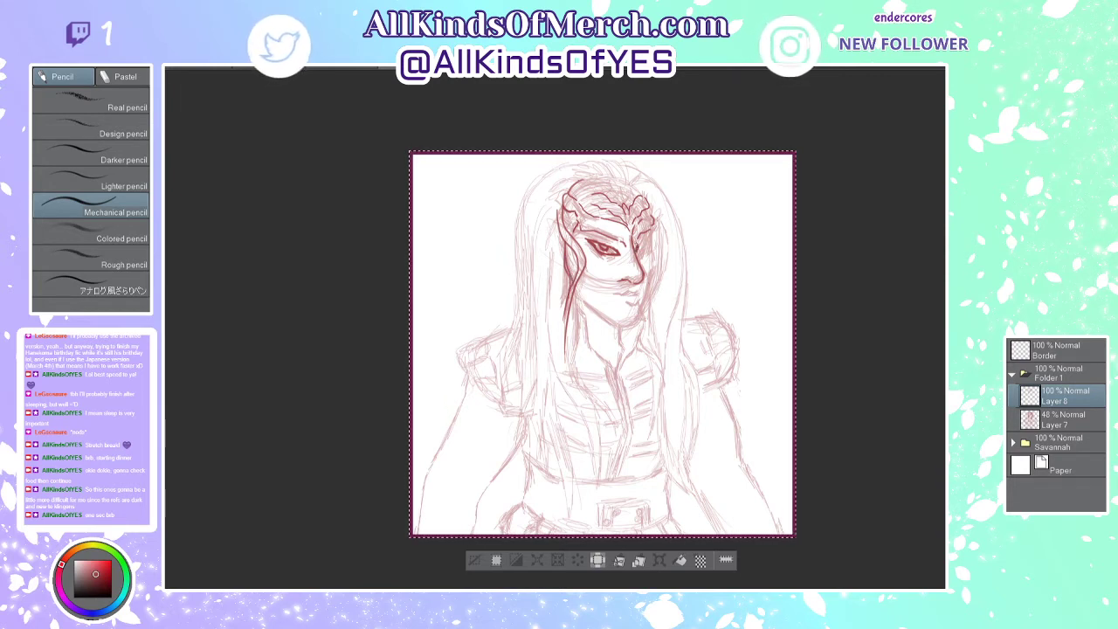
{"action": "left_click_drag", "start_coordinate": [643, 238], "coordinate": [643, 251]}
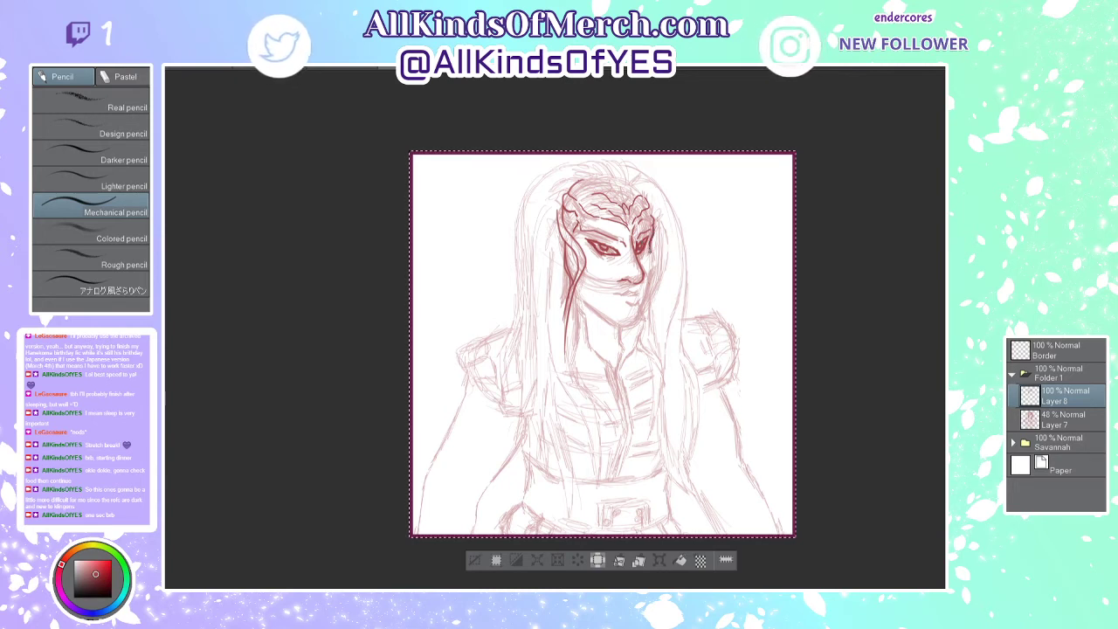
Step: Draw the far cheek contour, the mouth line and the chin of the face over the faded sketch
{"action": "left_click_drag", "start_coordinate": [655, 252], "coordinate": [640, 309]}
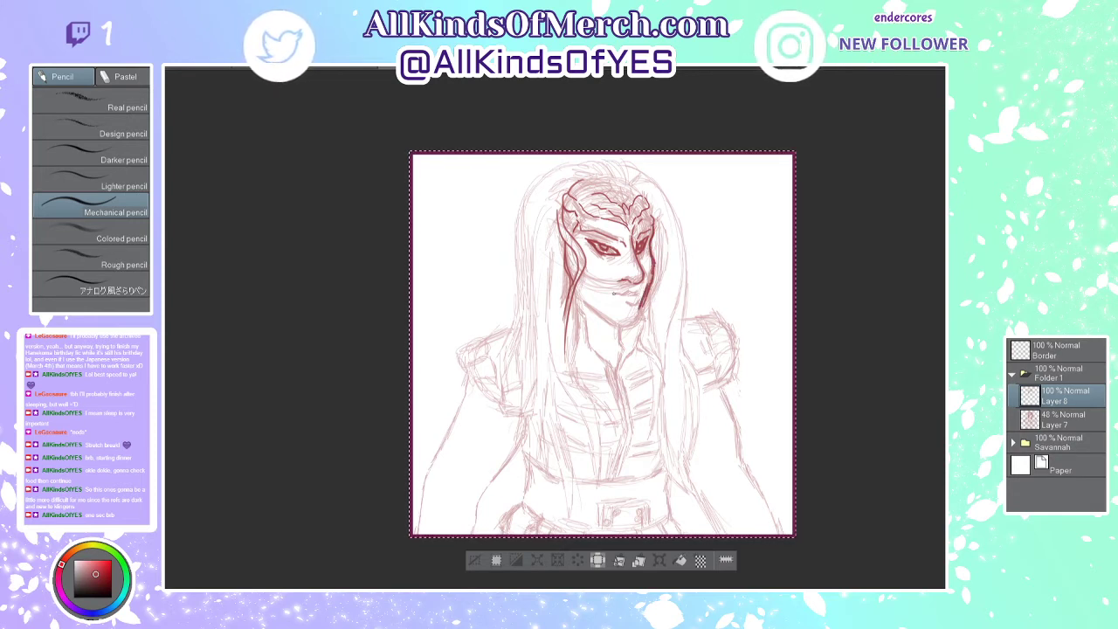
{"action": "left_click_drag", "start_coordinate": [617, 294], "coordinate": [638, 295]}
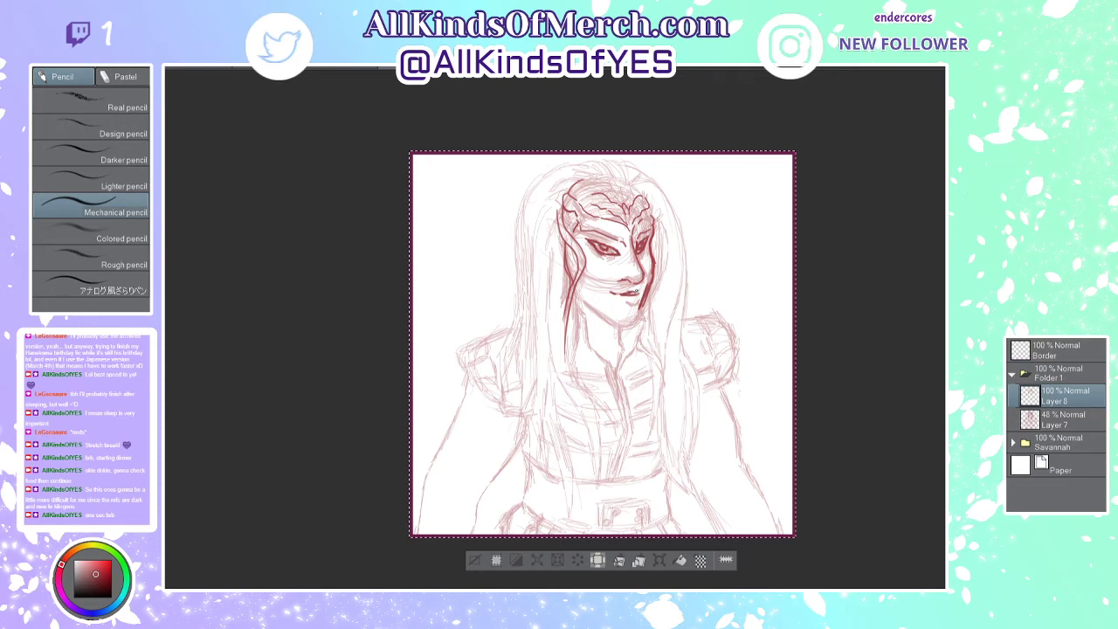
{"action": "left_click_drag", "start_coordinate": [641, 312], "coordinate": [635, 332]}
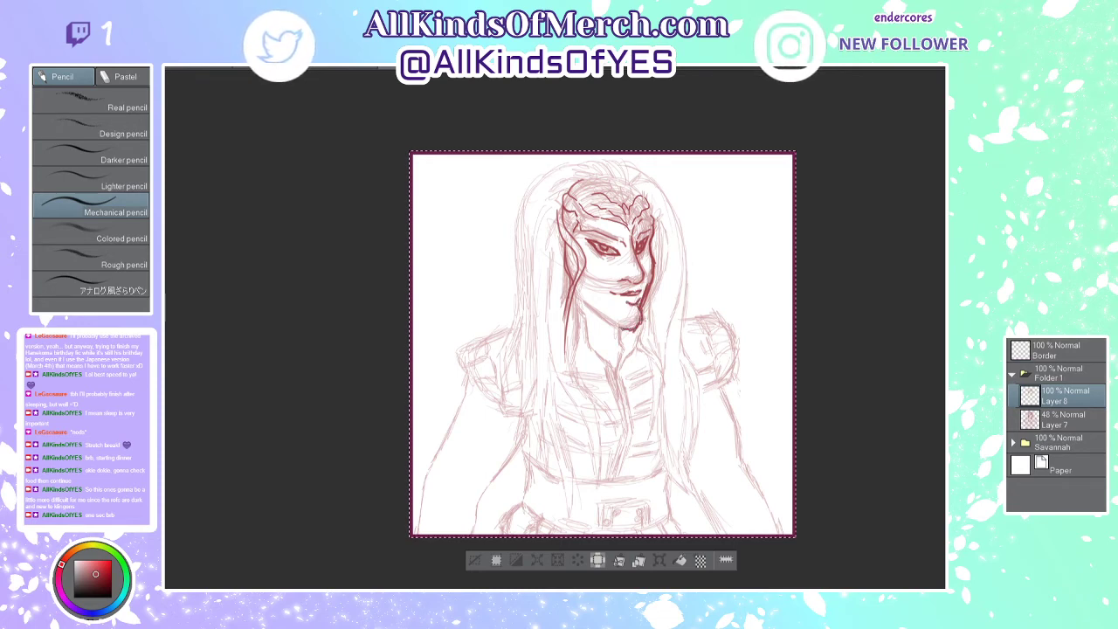
{"action": "left_click_drag", "start_coordinate": [642, 314], "coordinate": [633, 329]}
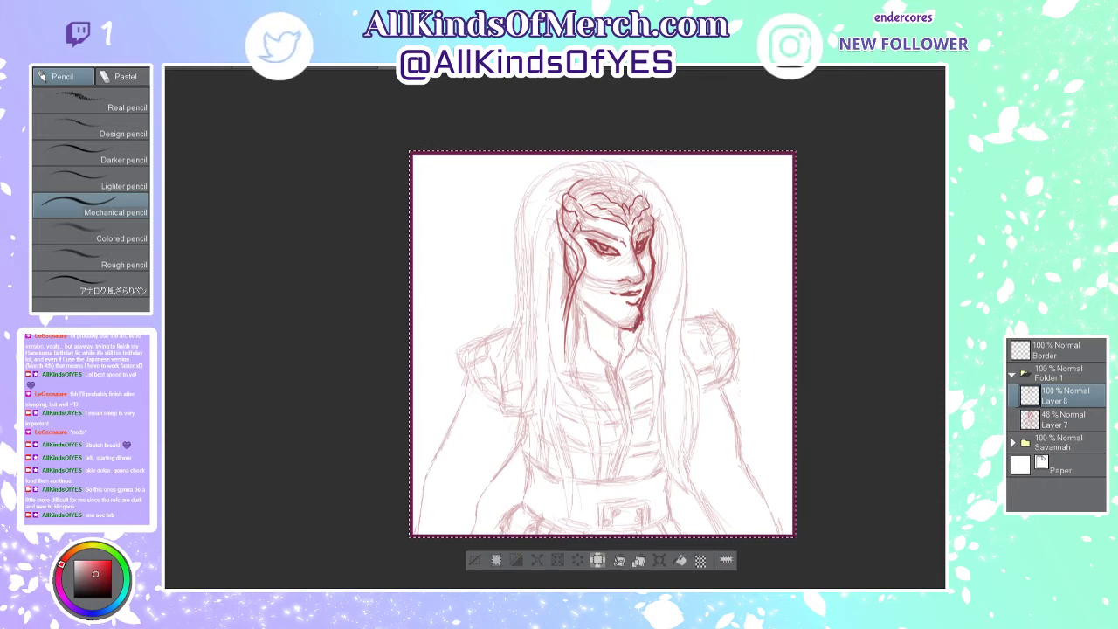
Step: Draw the near jawline down to the chin and darken both eyebrows with heavier strokes
{"action": "left_click_drag", "start_coordinate": [579, 295], "coordinate": [612, 323]}
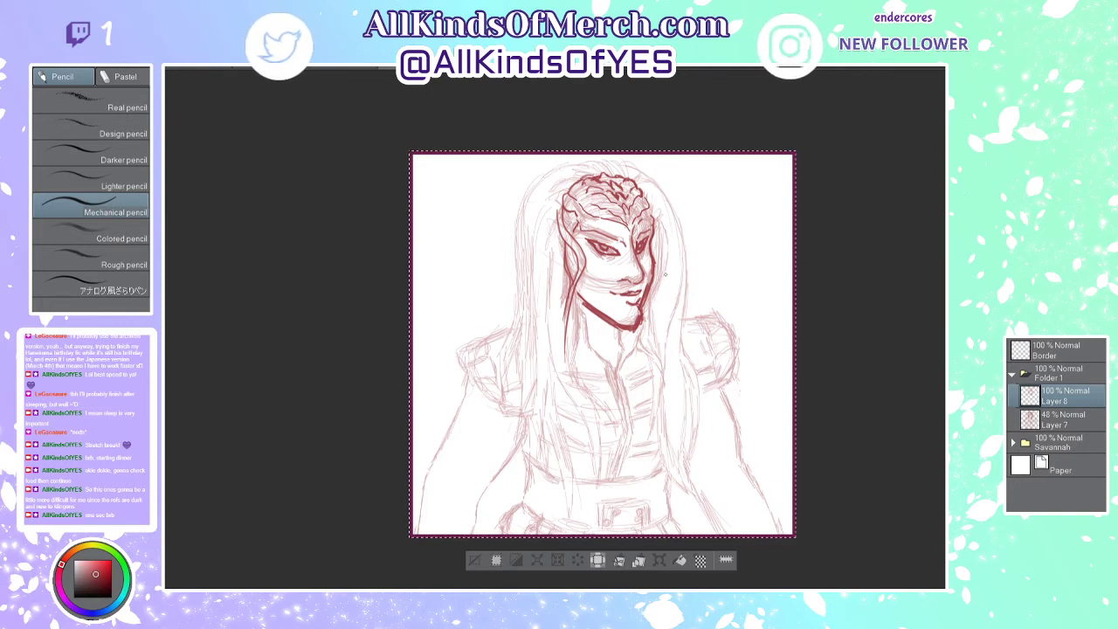
{"action": "mouse_move", "coordinate": [636, 236]}
{"action": "left_mouse_down"}
{"action": "mouse_move", "coordinate": [655, 216]}
{"action": "mouse_move", "coordinate": [650, 225]}
{"action": "left_mouse_up"}
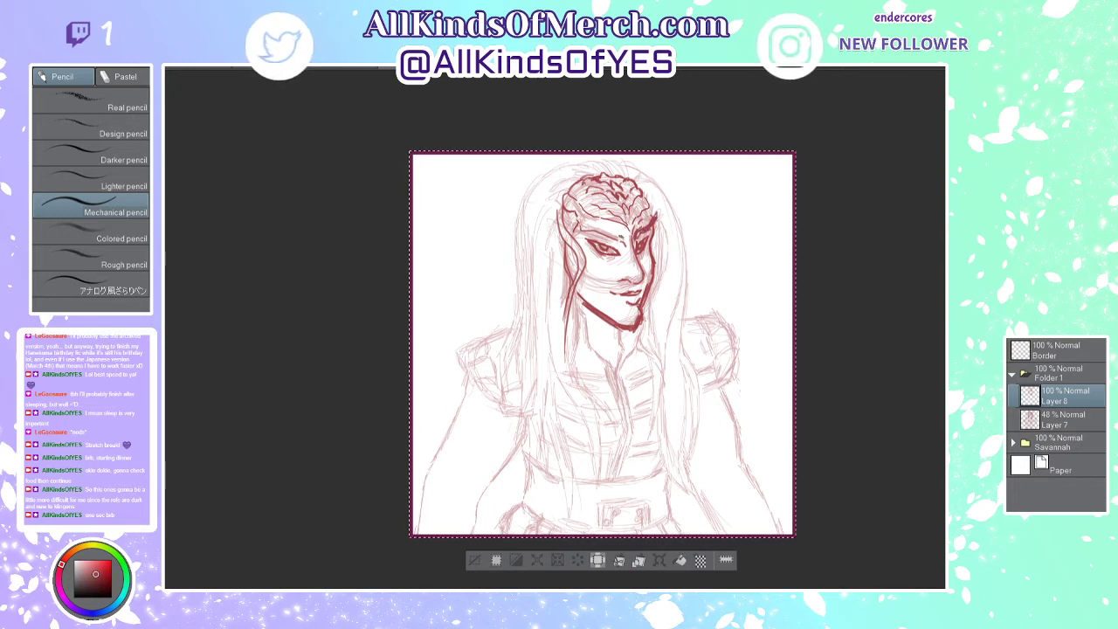
{"action": "left_click_drag", "start_coordinate": [620, 232], "coordinate": [582, 222]}
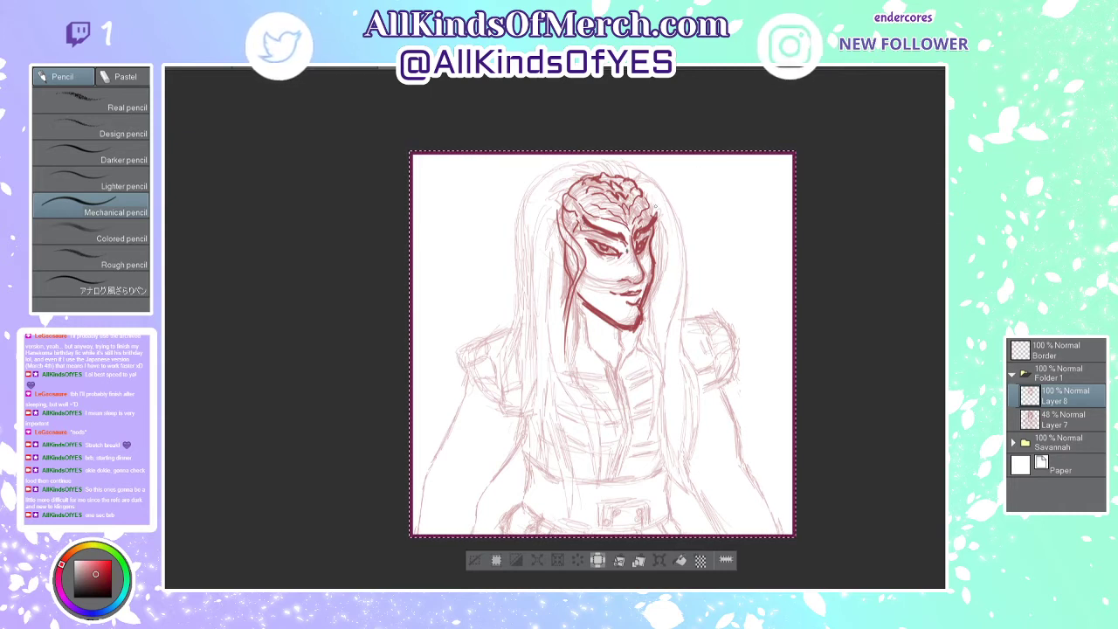
Step: Draw the long hair strands falling from the far temple down to the chest, and add the neck line below the chin
{"action": "left_click_drag", "start_coordinate": [665, 245], "coordinate": [648, 301]}
{"action": "left_click_drag", "start_coordinate": [659, 235], "coordinate": [646, 446]}
{"action": "left_click_drag", "start_coordinate": [661, 400], "coordinate": [657, 415]}
{"action": "left_click_drag", "start_coordinate": [660, 372], "coordinate": [657, 423]}
{"action": "left_click_drag", "start_coordinate": [657, 353], "coordinate": [660, 390]}
{"action": "mouse_move", "coordinate": [651, 305]}
{"action": "left_mouse_down"}
{"action": "mouse_move", "coordinate": [657, 366]}
{"action": "mouse_move", "coordinate": [655, 330]}
{"action": "left_mouse_up"}
{"action": "mouse_move", "coordinate": [660, 270]}
{"action": "left_mouse_down"}
{"action": "mouse_move", "coordinate": [639, 343]}
{"action": "mouse_move", "coordinate": [616, 372]}
{"action": "left_mouse_up"}
{"action": "left_click_drag", "start_coordinate": [622, 325], "coordinate": [617, 343]}
{"action": "left_click_drag", "start_coordinate": [624, 330], "coordinate": [619, 346]}
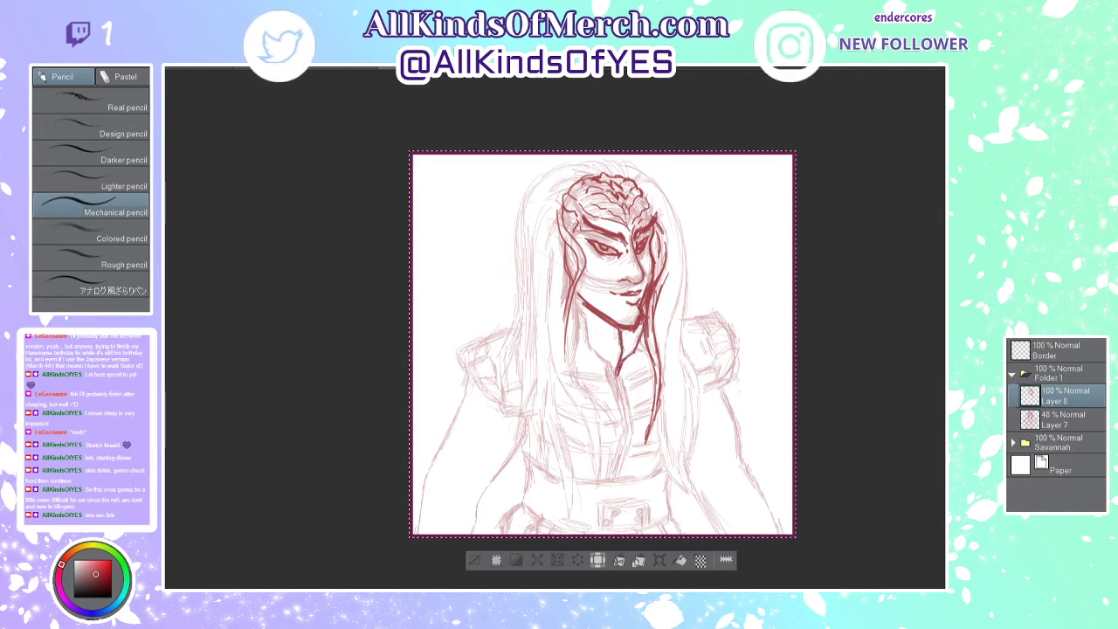
Step: Draw the near-side hair strands down to the waist and outline the hair over the crown to the far side
{"action": "mouse_move", "coordinate": [578, 292]}
{"action": "left_mouse_down"}
{"action": "mouse_move", "coordinate": [574, 393]}
{"action": "mouse_move", "coordinate": [598, 421]}
{"action": "mouse_move", "coordinate": [600, 489]}
{"action": "mouse_move", "coordinate": [597, 446]}
{"action": "mouse_move", "coordinate": [598, 477]}
{"action": "mouse_move", "coordinate": [582, 410]}
{"action": "mouse_move", "coordinate": [554, 367]}
{"action": "mouse_move", "coordinate": [549, 262]}
{"action": "left_mouse_up"}
{"action": "mouse_move", "coordinate": [546, 328]}
{"action": "left_mouse_down"}
{"action": "mouse_move", "coordinate": [556, 246]}
{"action": "mouse_move", "coordinate": [538, 264]}
{"action": "left_mouse_up"}
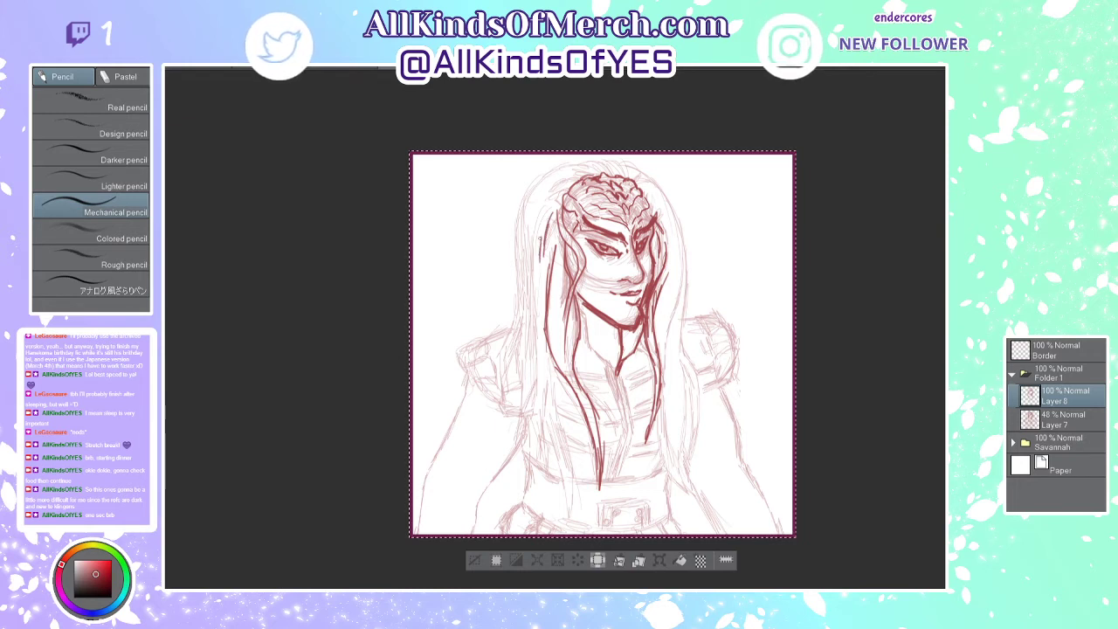
{"action": "mouse_move", "coordinate": [546, 206]}
{"action": "left_mouse_down"}
{"action": "mouse_move", "coordinate": [533, 458]}
{"action": "mouse_move", "coordinate": [547, 386]}
{"action": "mouse_move", "coordinate": [538, 288]}
{"action": "mouse_move", "coordinate": [567, 512]}
{"action": "mouse_move", "coordinate": [558, 367]}
{"action": "mouse_move", "coordinate": [562, 451]}
{"action": "left_mouse_up"}
{"action": "mouse_move", "coordinate": [533, 372]}
{"action": "left_mouse_down"}
{"action": "mouse_move", "coordinate": [512, 444]}
{"action": "mouse_move", "coordinate": [526, 393]}
{"action": "mouse_move", "coordinate": [511, 210]}
{"action": "mouse_move", "coordinate": [550, 177]}
{"action": "mouse_move", "coordinate": [593, 174]}
{"action": "left_mouse_up"}
{"action": "mouse_move", "coordinate": [531, 191]}
{"action": "left_mouse_down"}
{"action": "mouse_move", "coordinate": [579, 163]}
{"action": "mouse_move", "coordinate": [609, 161]}
{"action": "mouse_move", "coordinate": [669, 203]}
{"action": "mouse_move", "coordinate": [683, 249]}
{"action": "mouse_move", "coordinate": [666, 367]}
{"action": "left_mouse_up"}
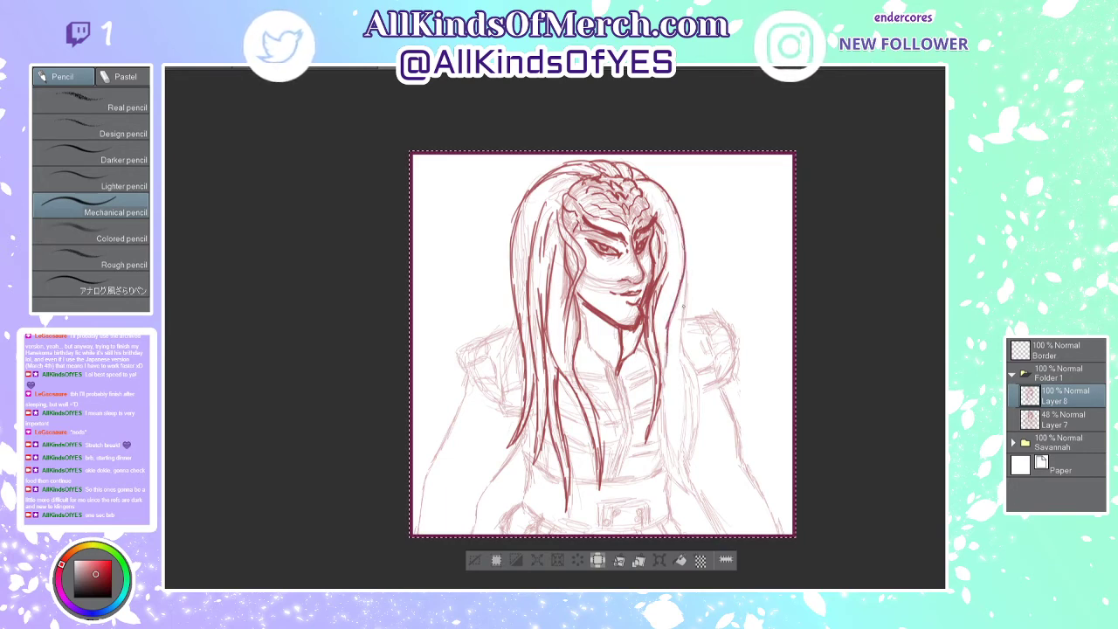
Step: Extend the far-side hair to the waist and add more strand ends to the near-side hair
{"action": "mouse_move", "coordinate": [687, 264]}
{"action": "left_mouse_down"}
{"action": "mouse_move", "coordinate": [696, 510]}
{"action": "mouse_move", "coordinate": [674, 371]}
{"action": "mouse_move", "coordinate": [659, 442]}
{"action": "mouse_move", "coordinate": [693, 515]}
{"action": "left_mouse_up"}
{"action": "left_click_drag", "start_coordinate": [671, 461], "coordinate": [696, 512]}
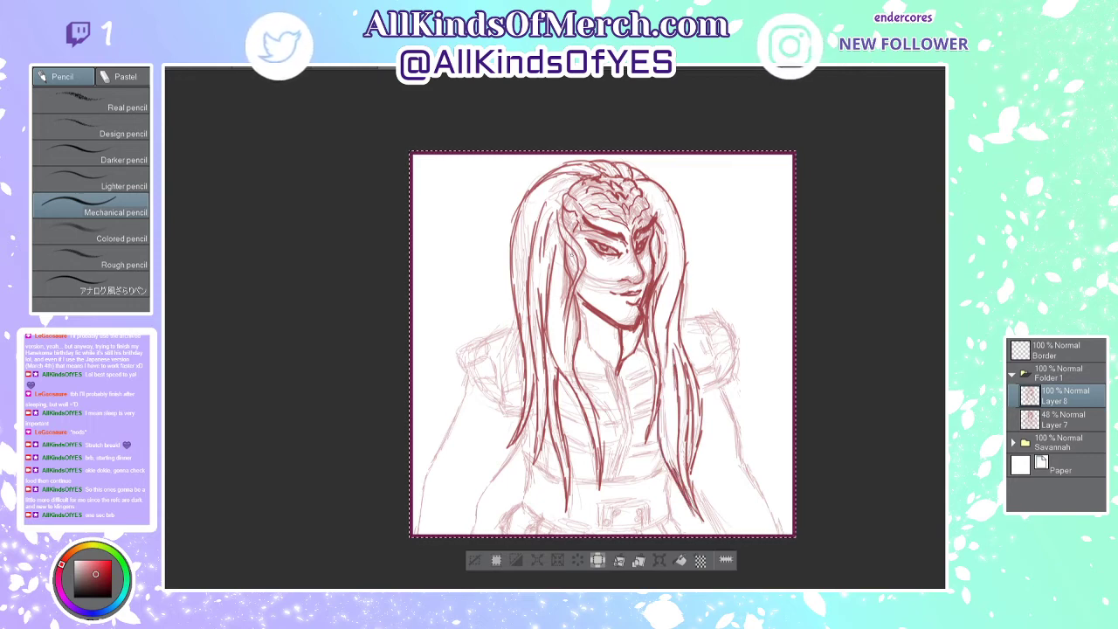
{"action": "left_click_drag", "start_coordinate": [547, 416], "coordinate": [529, 491]}
{"action": "left_click_drag", "start_coordinate": [533, 375], "coordinate": [533, 514]}
Step: Draw the near puffed sleeve with its pointed shoulder edge and pleat lines, checking the reference document
{"action": "mouse_move", "coordinate": [515, 321]}
{"action": "left_mouse_down"}
{"action": "mouse_move", "coordinate": [482, 345]}
{"action": "mouse_move", "coordinate": [489, 363]}
{"action": "mouse_move", "coordinate": [465, 370]}
{"action": "mouse_move", "coordinate": [463, 346]}
{"action": "mouse_move", "coordinate": [487, 337]}
{"action": "left_mouse_up"}
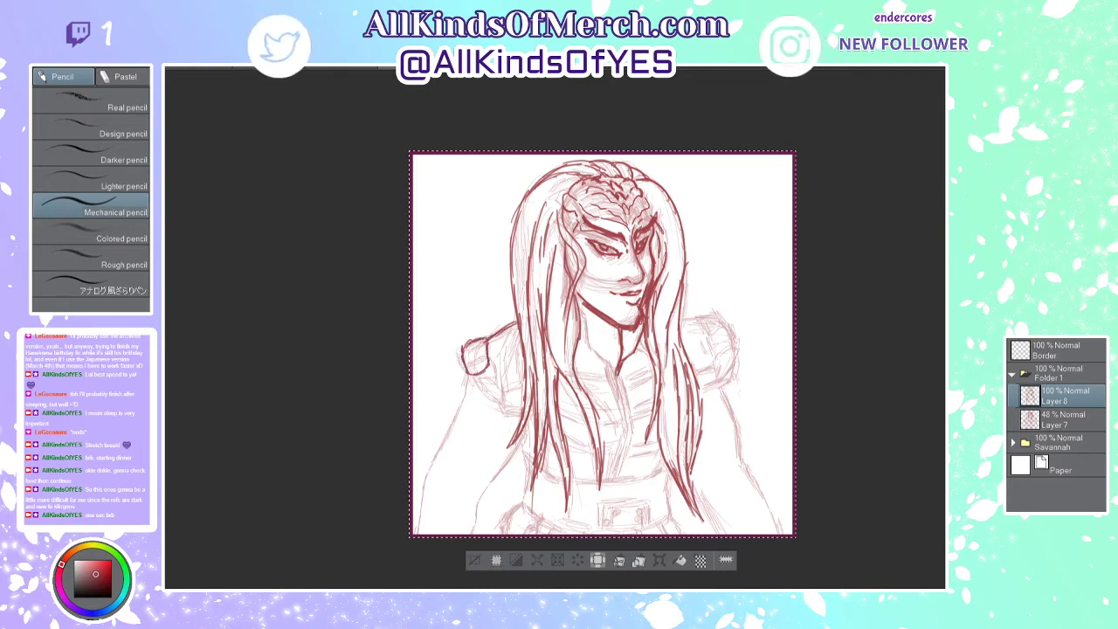
{"action": "mouse_move", "coordinate": [471, 378]}
{"action": "left_mouse_down"}
{"action": "mouse_move", "coordinate": [488, 403]}
{"action": "mouse_move", "coordinate": [502, 386]}
{"action": "mouse_move", "coordinate": [515, 413]}
{"action": "mouse_move", "coordinate": [510, 390]}
{"action": "mouse_move", "coordinate": [521, 389]}
{"action": "left_mouse_up"}
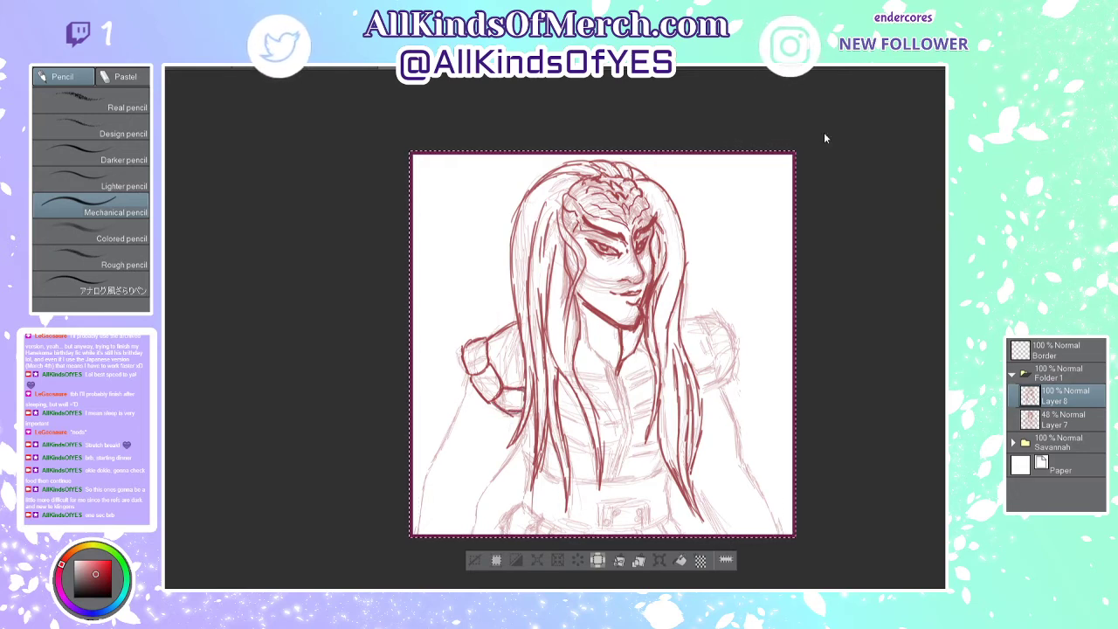
{"action": "key", "text": "ctrl+Tab"}
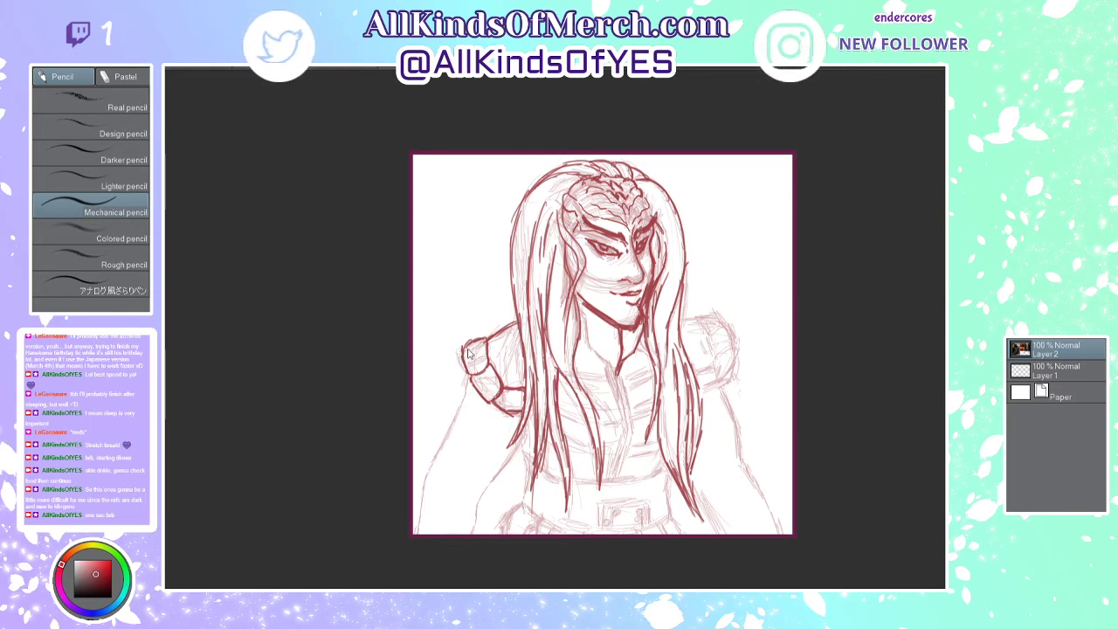
{"action": "key", "text": "ctrl+a"}
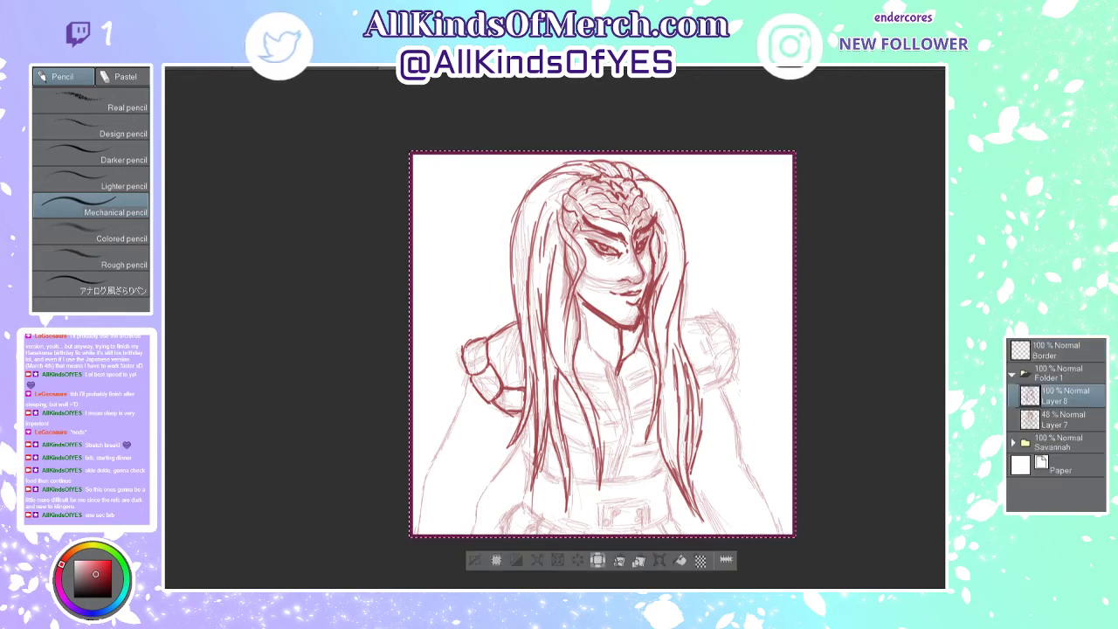
{"action": "mouse_move", "coordinate": [465, 357]}
{"action": "left_mouse_down"}
{"action": "mouse_move", "coordinate": [450, 342]}
{"action": "mouse_move", "coordinate": [519, 332]}
{"action": "mouse_move", "coordinate": [493, 348]}
{"action": "mouse_move", "coordinate": [520, 333]}
{"action": "left_mouse_up"}
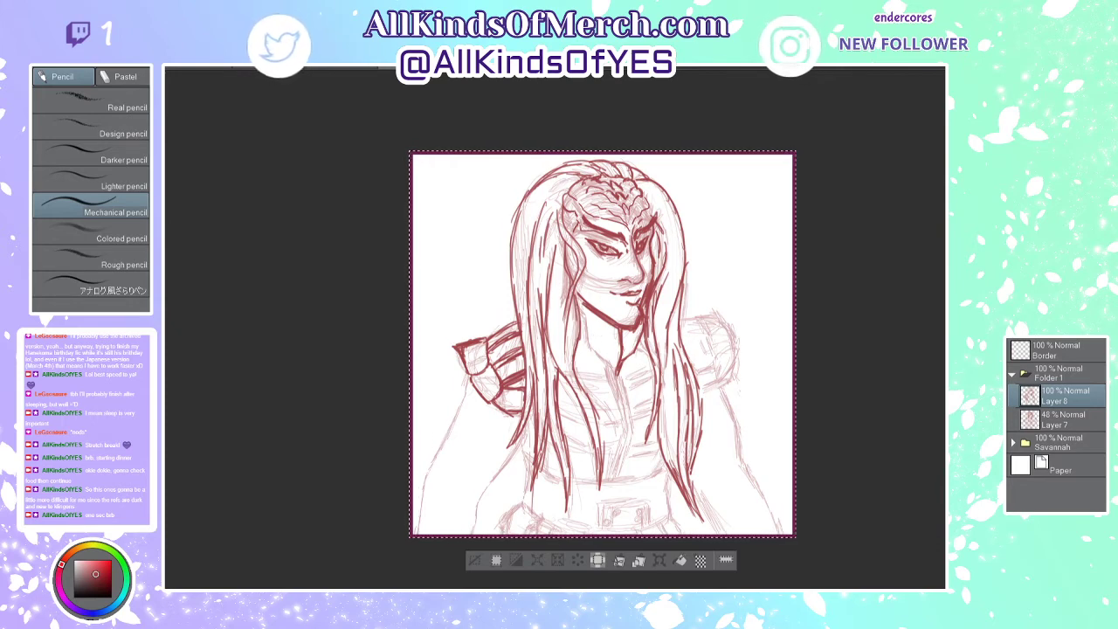
Step: Draw the near side of the neck, the collar and the garment's front opening down to the waist
{"action": "mouse_move", "coordinate": [589, 318]}
{"action": "left_mouse_down"}
{"action": "mouse_move", "coordinate": [610, 371]}
{"action": "mouse_move", "coordinate": [629, 339]}
{"action": "mouse_move", "coordinate": [625, 420]}
{"action": "left_mouse_up"}
{"action": "mouse_move", "coordinate": [617, 374]}
{"action": "left_mouse_down"}
{"action": "mouse_move", "coordinate": [631, 431]}
{"action": "mouse_move", "coordinate": [615, 480]}
{"action": "left_mouse_up"}
{"action": "mouse_move", "coordinate": [619, 370]}
{"action": "left_mouse_down"}
{"action": "mouse_move", "coordinate": [634, 423]}
{"action": "mouse_move", "coordinate": [624, 468]}
{"action": "left_mouse_up"}
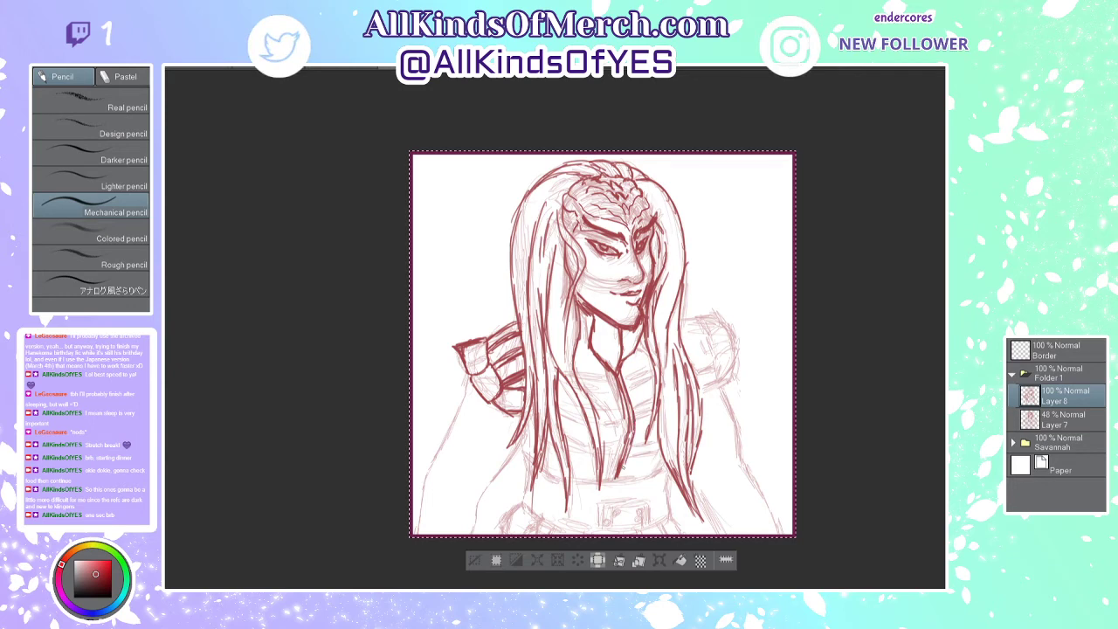
{"action": "mouse_move", "coordinate": [601, 365]}
{"action": "left_mouse_down"}
{"action": "mouse_move", "coordinate": [621, 405]}
{"action": "mouse_move", "coordinate": [610, 484]}
{"action": "left_mouse_up"}
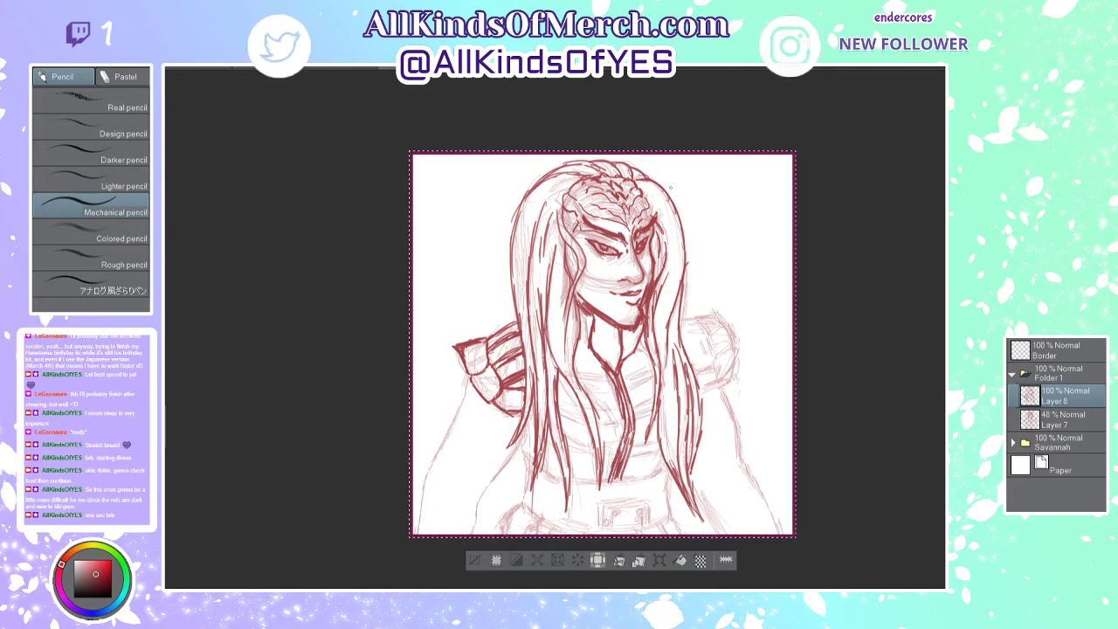
Step: Draw the far puffed sleeve with its pointed shoulder edge and pleat lines
{"action": "mouse_move", "coordinate": [680, 313]}
{"action": "left_mouse_down"}
{"action": "mouse_move", "coordinate": [710, 334]}
{"action": "mouse_move", "coordinate": [722, 313]}
{"action": "mouse_move", "coordinate": [727, 337]}
{"action": "mouse_move", "coordinate": [706, 344]}
{"action": "mouse_move", "coordinate": [715, 362]}
{"action": "mouse_move", "coordinate": [731, 362]}
{"action": "mouse_move", "coordinate": [708, 374]}
{"action": "left_mouse_up"}
{"action": "mouse_move", "coordinate": [710, 370]}
{"action": "left_mouse_down"}
{"action": "mouse_move", "coordinate": [700, 393]}
{"action": "mouse_move", "coordinate": [726, 376]}
{"action": "mouse_move", "coordinate": [692, 369]}
{"action": "mouse_move", "coordinate": [689, 347]}
{"action": "left_mouse_up"}
{"action": "mouse_move", "coordinate": [710, 342]}
{"action": "left_mouse_down"}
{"action": "mouse_move", "coordinate": [682, 345]}
{"action": "mouse_move", "coordinate": [677, 331]}
{"action": "mouse_move", "coordinate": [699, 337]}
{"action": "left_mouse_up"}
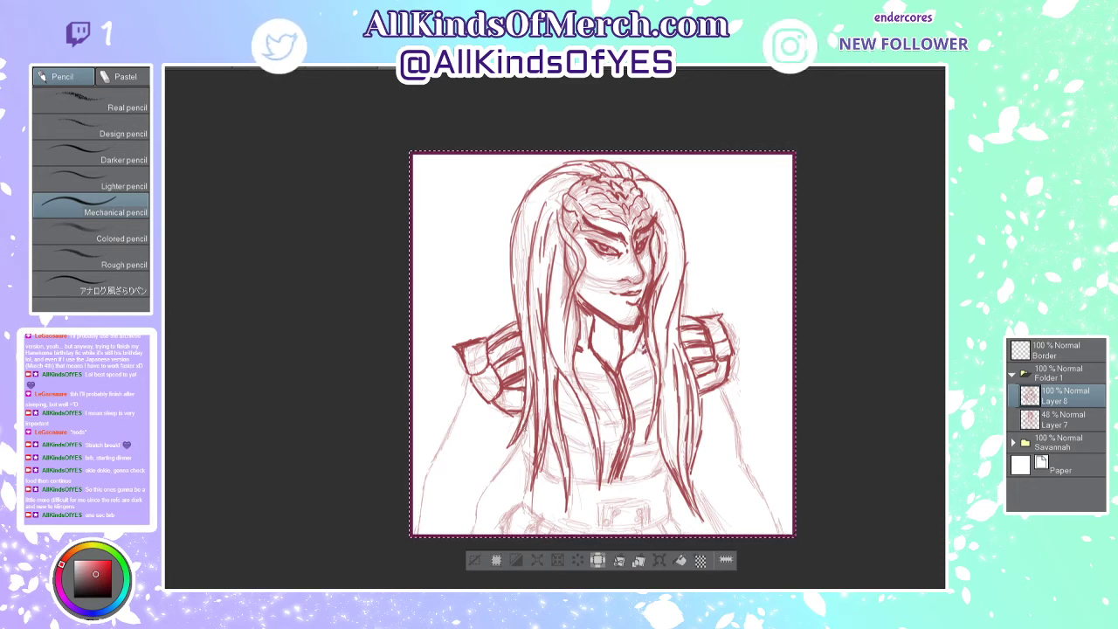
Step: Draw the inner and outer contours of the near arm from the sleeve to the canvas edge, reinforcing the outer line
{"action": "mouse_move", "coordinate": [523, 430]}
{"action": "left_mouse_down"}
{"action": "mouse_move", "coordinate": [470, 497]}
{"action": "mouse_move", "coordinate": [467, 533]}
{"action": "left_mouse_up"}
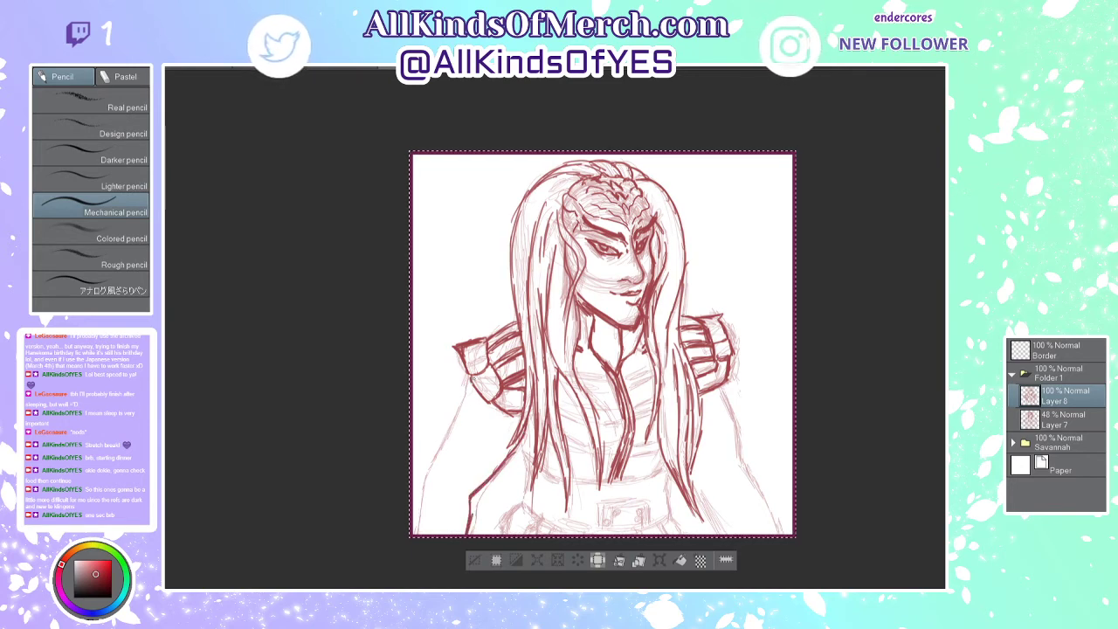
{"action": "left_click_drag", "start_coordinate": [472, 375], "coordinate": [414, 533]}
{"action": "left_click_drag", "start_coordinate": [431, 470], "coordinate": [423, 510]}
{"action": "left_click_drag", "start_coordinate": [429, 474], "coordinate": [420, 505]}
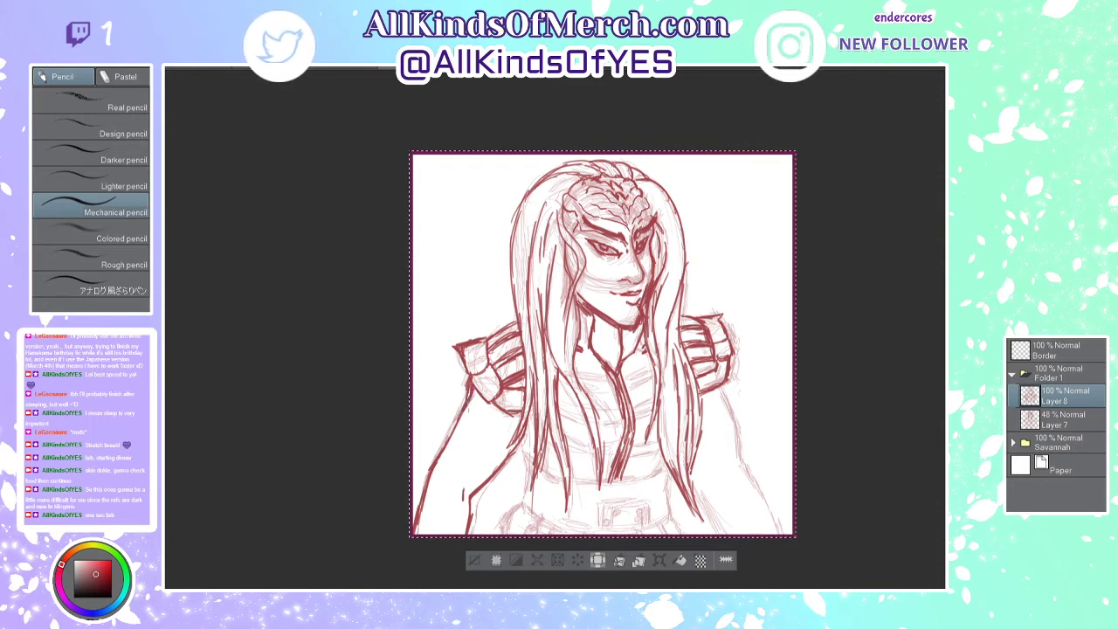
{"action": "left_click_drag", "start_coordinate": [456, 428], "coordinate": [438, 468]}
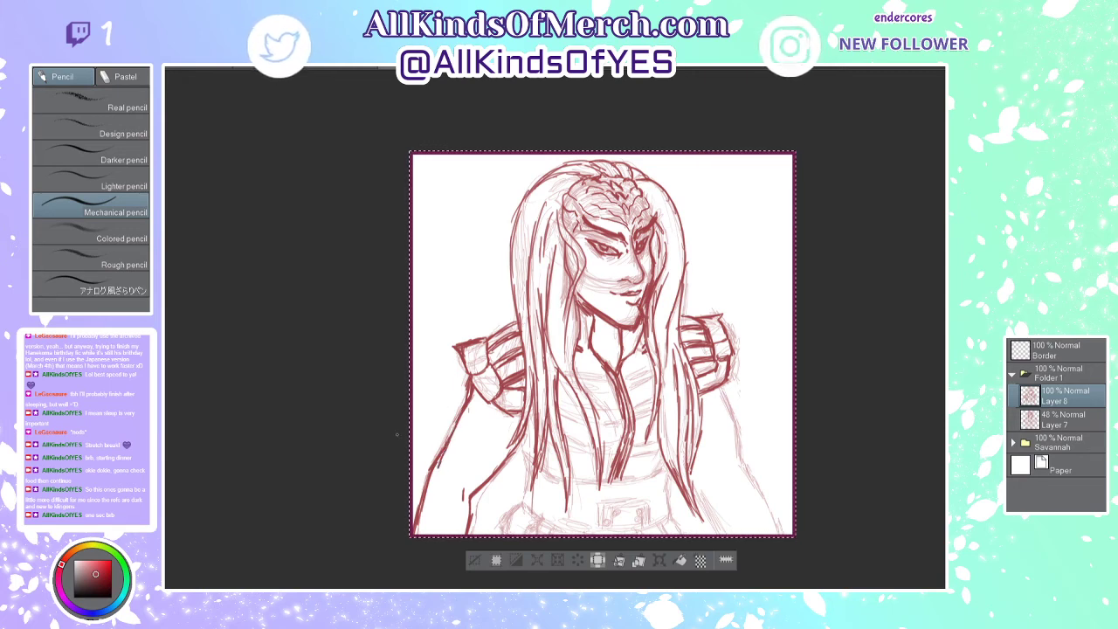
{"action": "left_click_drag", "start_coordinate": [435, 473], "coordinate": [416, 510]}
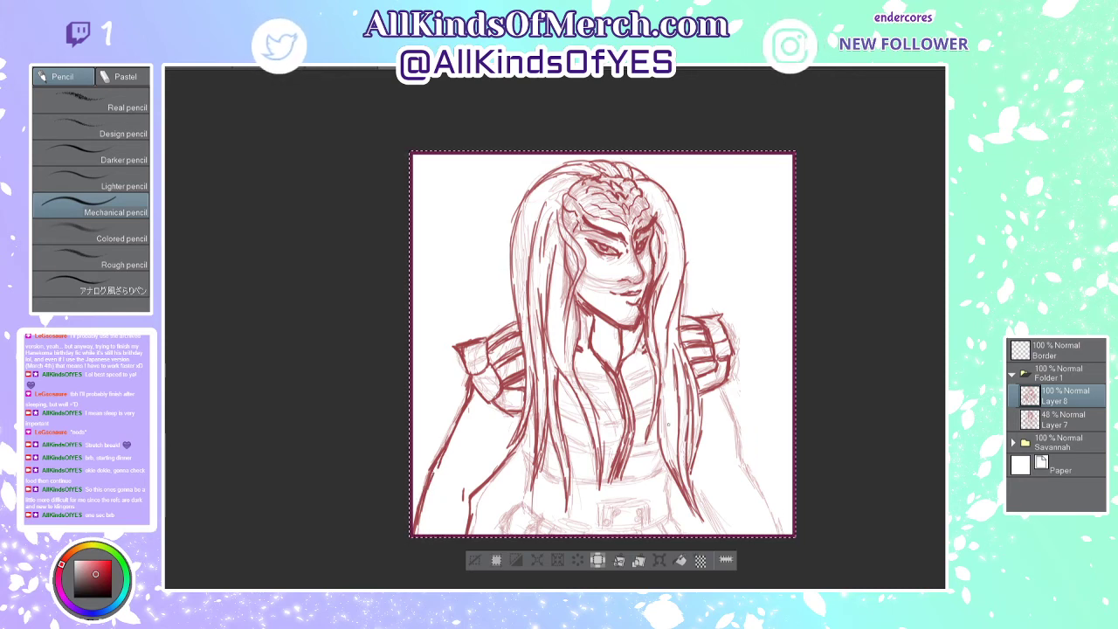
Step: Draw the wide waist belt with its rectangular studded buckle and the garment folds beneath it
{"action": "mouse_move", "coordinate": [666, 468]}
{"action": "left_mouse_down"}
{"action": "mouse_move", "coordinate": [578, 487]}
{"action": "mouse_move", "coordinate": [541, 467]}
{"action": "mouse_move", "coordinate": [520, 504]}
{"action": "left_mouse_up"}
{"action": "left_click_drag", "start_coordinate": [530, 457], "coordinate": [521, 448]}
{"action": "mouse_move", "coordinate": [665, 465]}
{"action": "left_mouse_down"}
{"action": "mouse_move", "coordinate": [665, 521]}
{"action": "mouse_move", "coordinate": [633, 530]}
{"action": "left_mouse_up"}
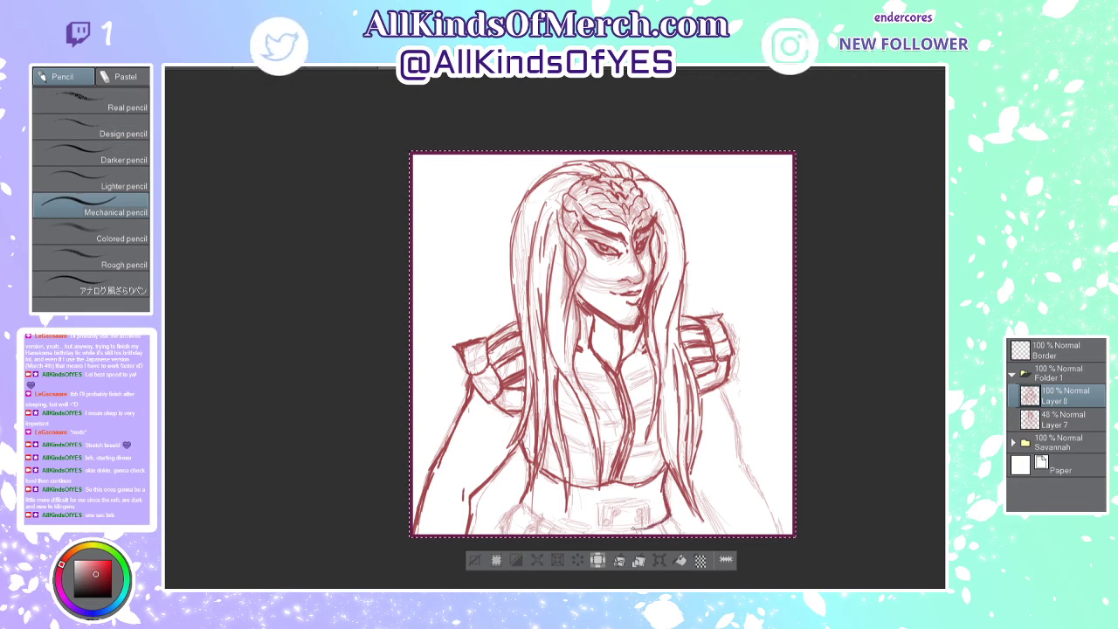
{"action": "mouse_move", "coordinate": [523, 503]}
{"action": "left_mouse_down"}
{"action": "mouse_move", "coordinate": [573, 532]}
{"action": "mouse_move", "coordinate": [631, 532]}
{"action": "mouse_move", "coordinate": [648, 523]}
{"action": "mouse_move", "coordinate": [599, 508]}
{"action": "mouse_move", "coordinate": [647, 522]}
{"action": "mouse_move", "coordinate": [610, 508]}
{"action": "mouse_move", "coordinate": [643, 506]}
{"action": "mouse_move", "coordinate": [645, 528]}
{"action": "mouse_move", "coordinate": [609, 521]}
{"action": "mouse_move", "coordinate": [638, 514]}
{"action": "mouse_move", "coordinate": [640, 528]}
{"action": "mouse_move", "coordinate": [615, 529]}
{"action": "left_mouse_up"}
{"action": "left_click_drag", "start_coordinate": [606, 521], "coordinate": [678, 533]}
{"action": "mouse_move", "coordinate": [673, 520]}
{"action": "left_mouse_down"}
{"action": "mouse_move", "coordinate": [680, 533]}
{"action": "mouse_move", "coordinate": [663, 533]}
{"action": "left_mouse_up"}
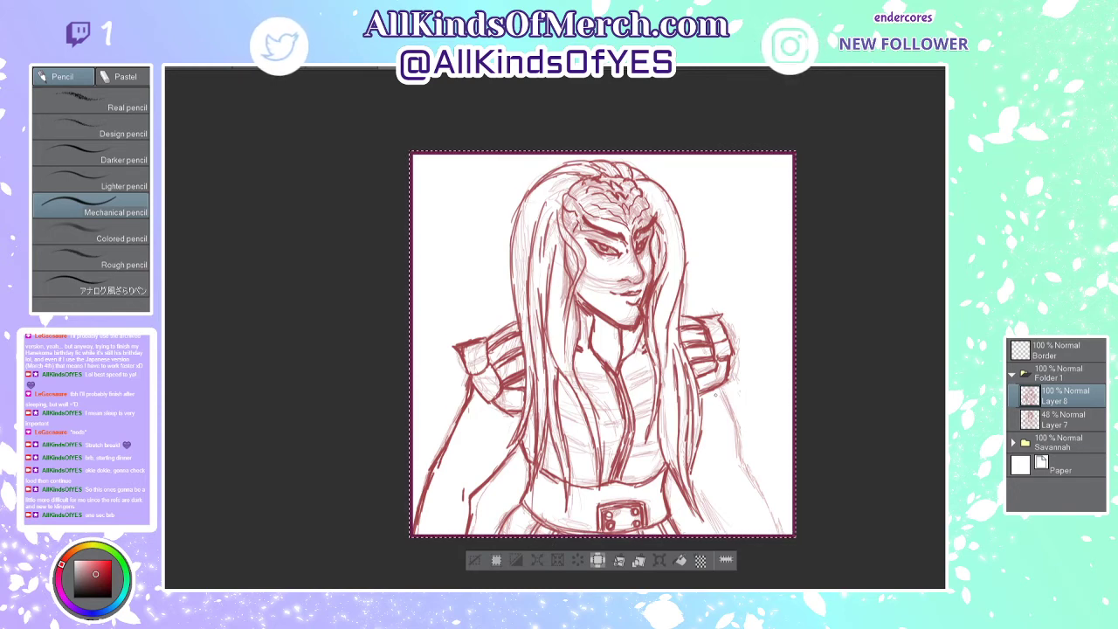
Step: Draw the outer and inner contours of the far arm below the puffed sleeve, with a small elbow crease
{"action": "left_click_drag", "start_coordinate": [713, 389], "coordinate": [755, 500]}
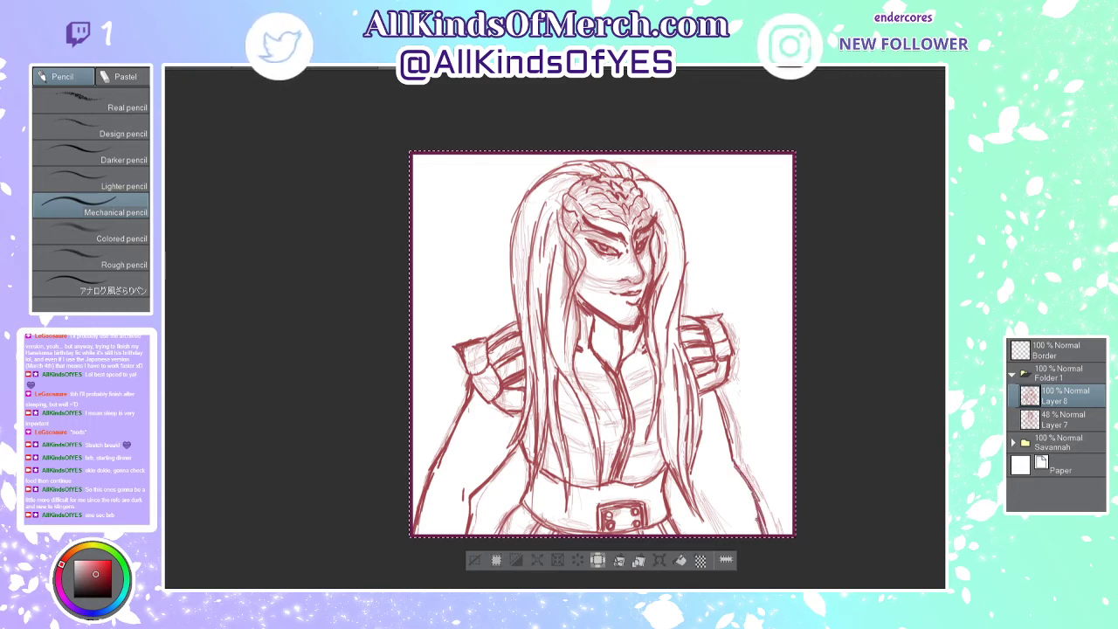
{"action": "left_click_drag", "start_coordinate": [690, 473], "coordinate": [727, 531]}
{"action": "left_click_drag", "start_coordinate": [721, 474], "coordinate": [724, 484]}
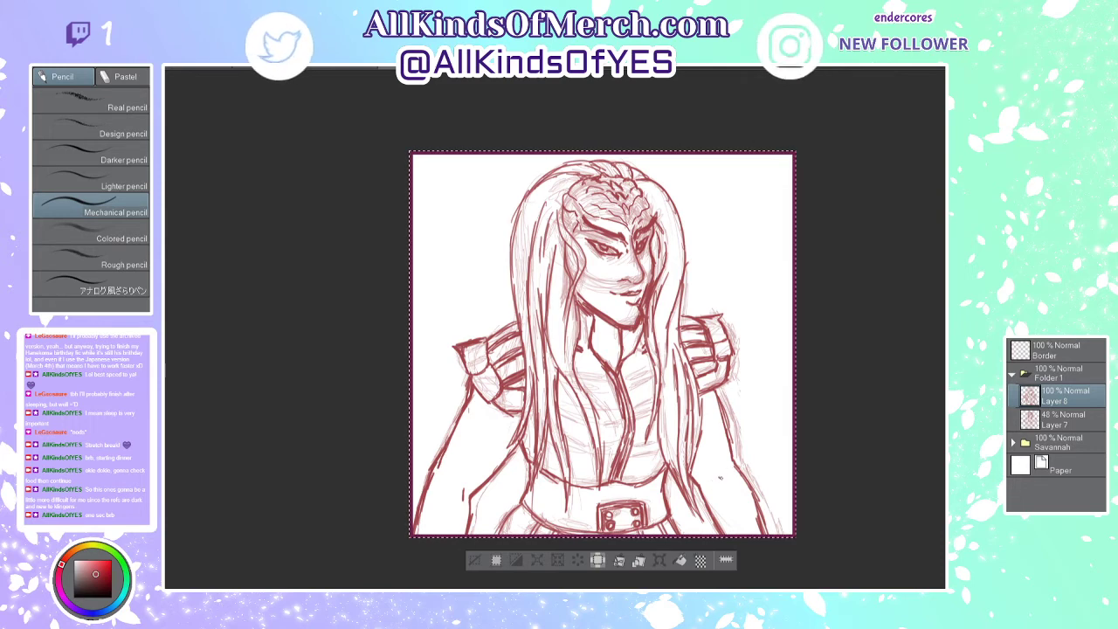
Step: Select the near arm with the Selection pen, rotate it slightly counterclockwise, shift it toward the body, and clear the selection
{"action": "scroll", "coordinate": [798, 354], "scroll_direction": "down", "scroll_amount": 3}
{"action": "scroll", "coordinate": [798, 357], "scroll_direction": "up", "scroll_amount": 2}
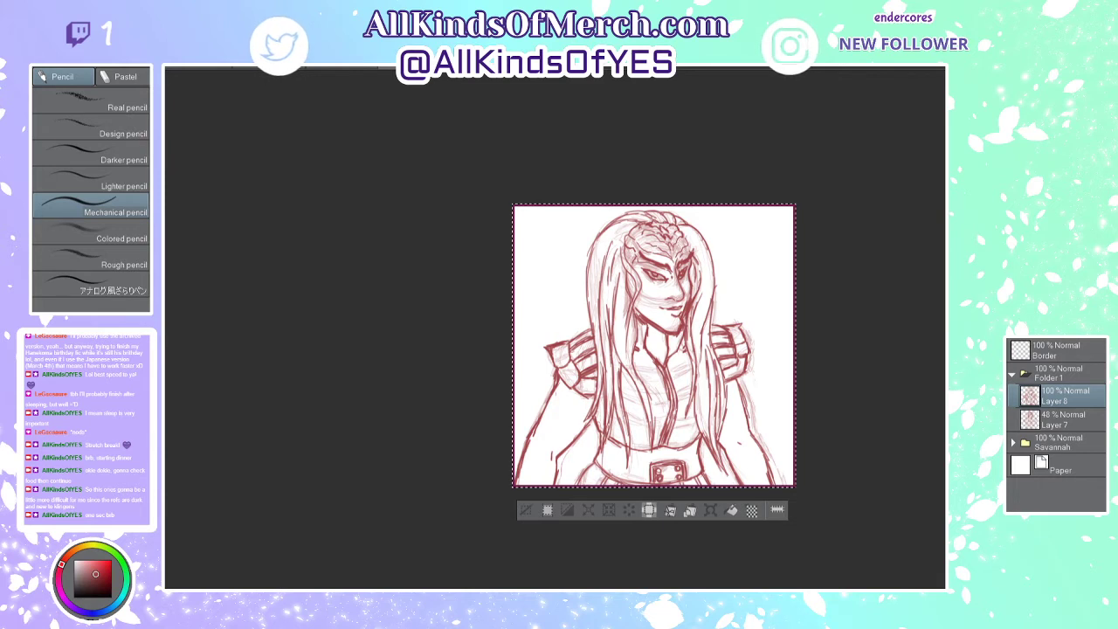
{"action": "key", "text": "m"}
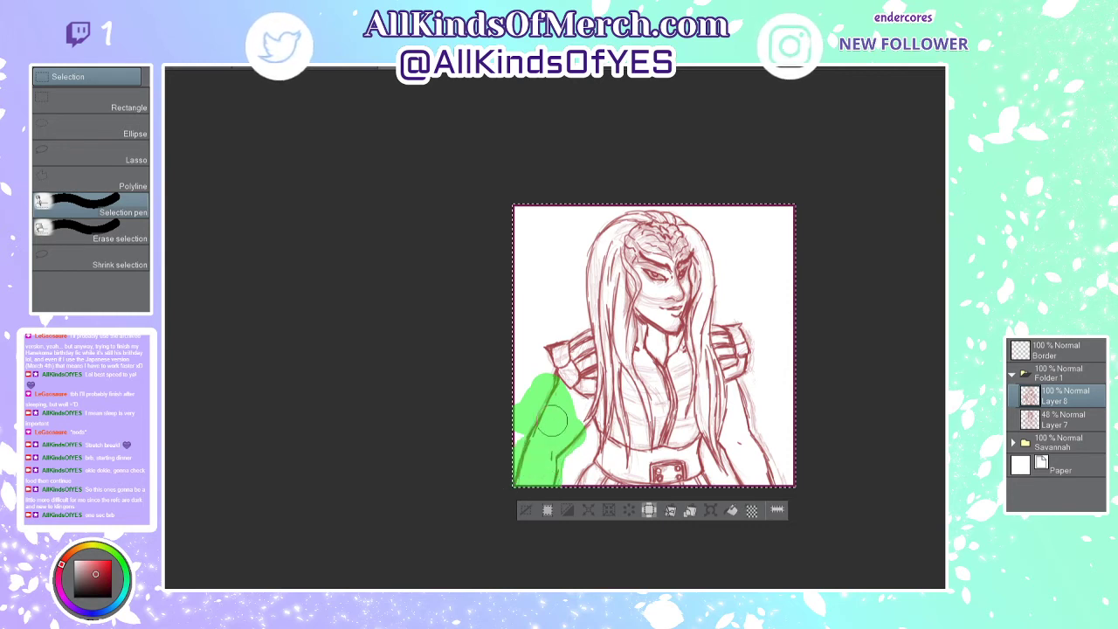
{"action": "left_click_drag", "start_coordinate": [550, 425], "coordinate": [550, 429]}
{"action": "key", "text": "ctrl+t"}
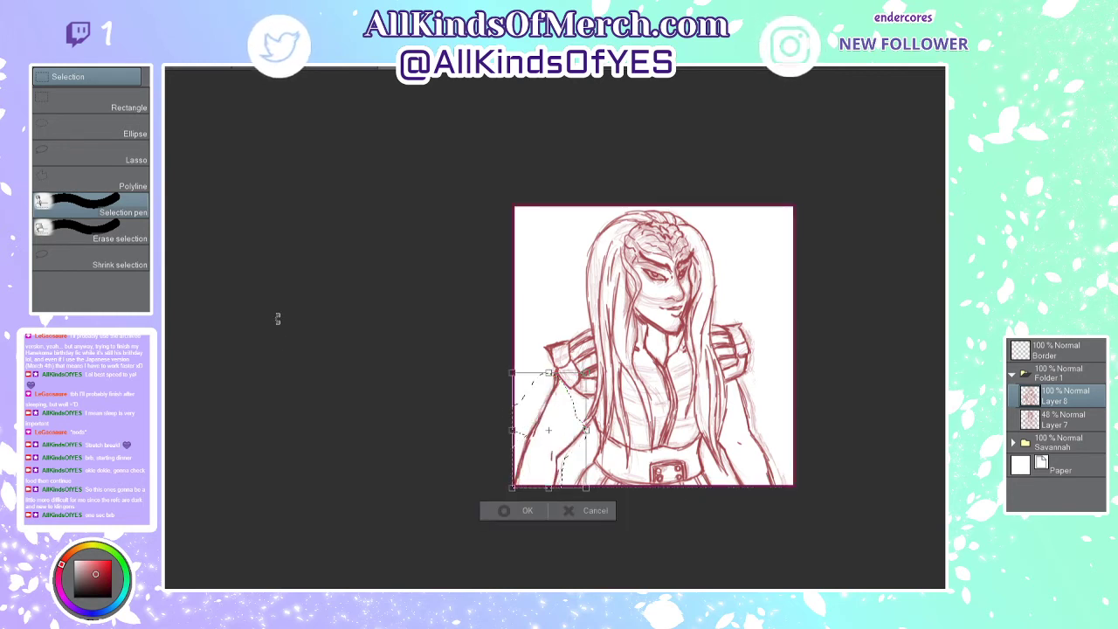
{"action": "left_click_drag", "start_coordinate": [511, 360], "coordinate": [506, 365]}
{"action": "left_click_drag", "start_coordinate": [581, 426], "coordinate": [555, 430]}
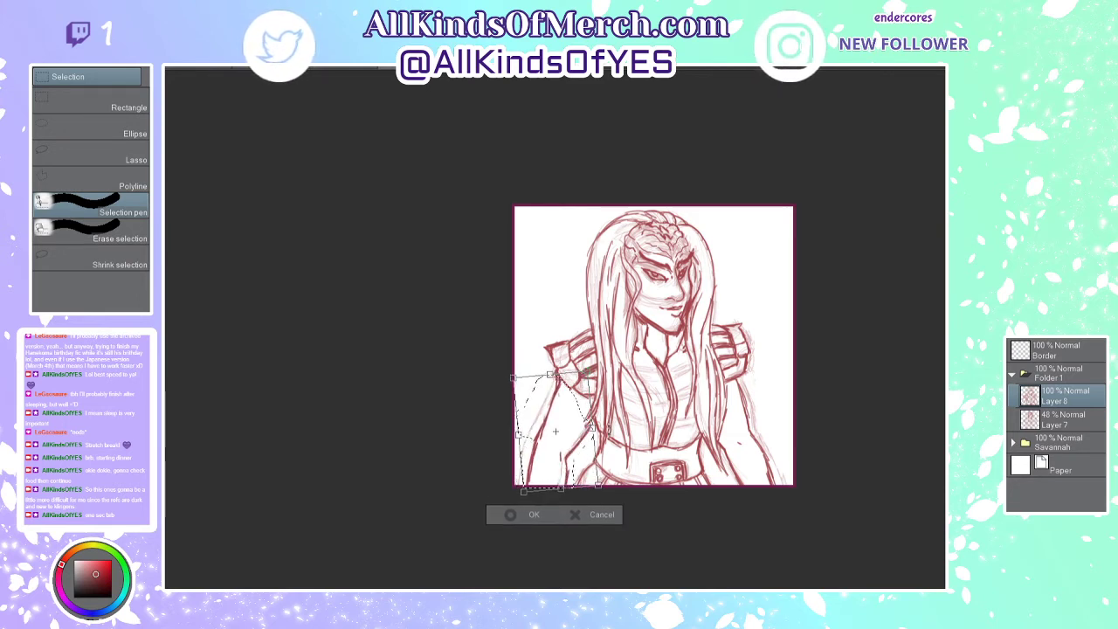
{"action": "key", "text": "Return"}
{"action": "key", "text": "ctrl+d"}
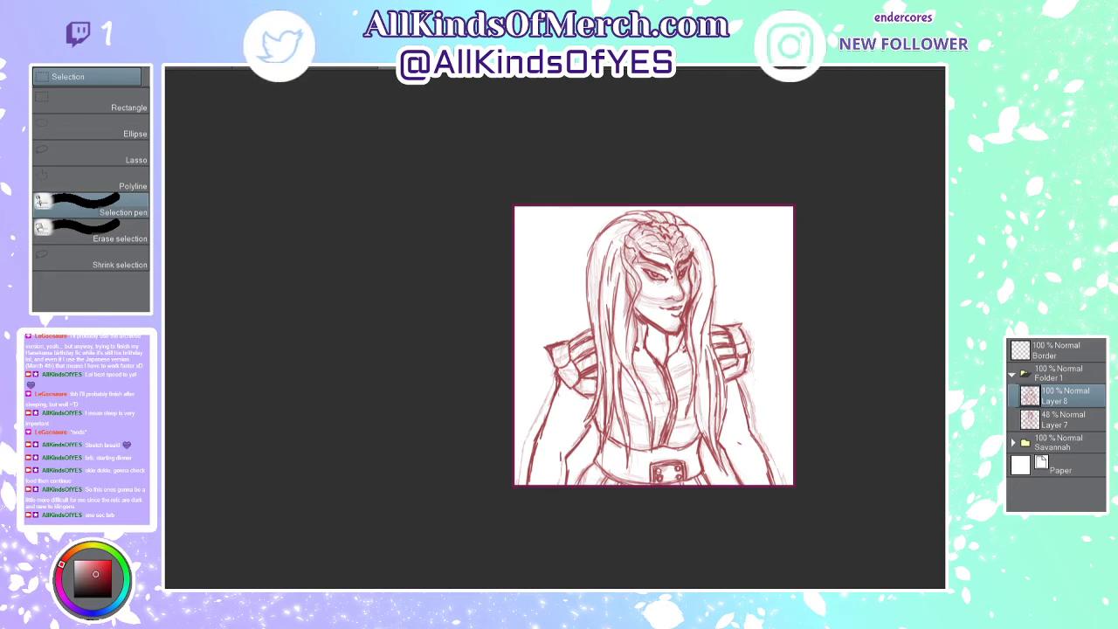
Step: Draw the lowest curved seam across the torso just above the belt with the Mechanical pencil
{"action": "scroll", "coordinate": [733, 383], "scroll_direction": "up", "scroll_amount": 1}
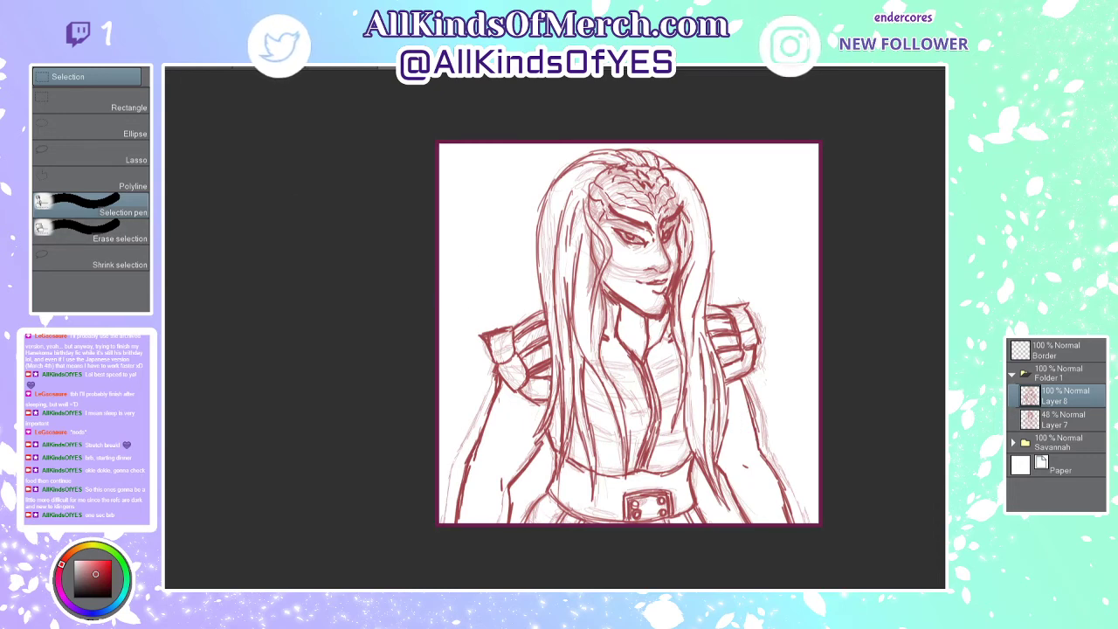
{"action": "key", "text": "p"}
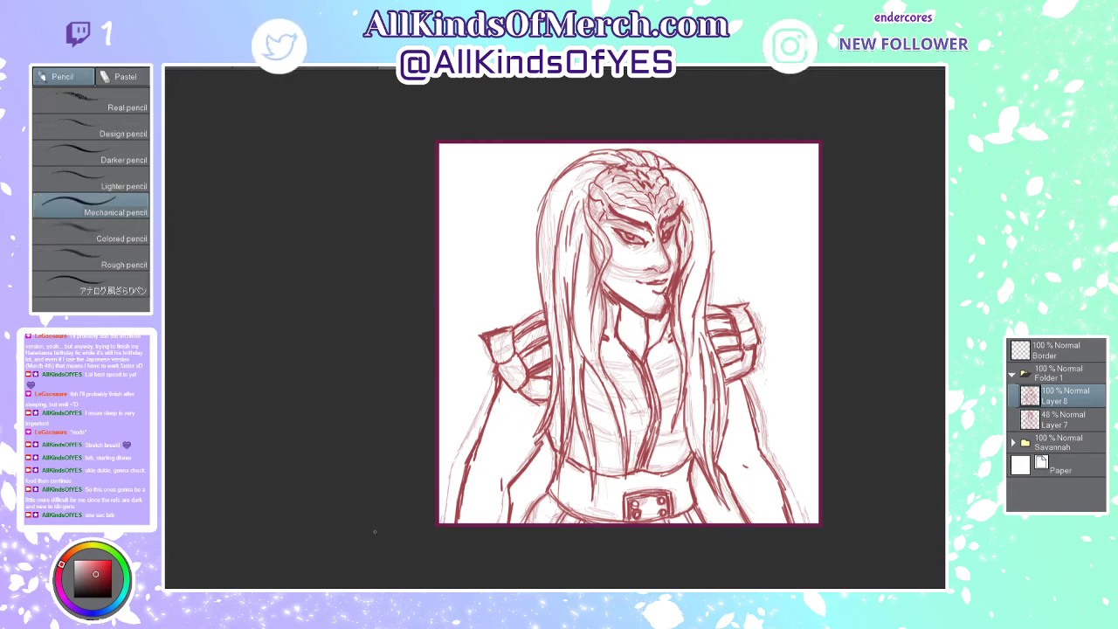
{"action": "left_click_drag", "start_coordinate": [760, 476], "coordinate": [327, 556]}
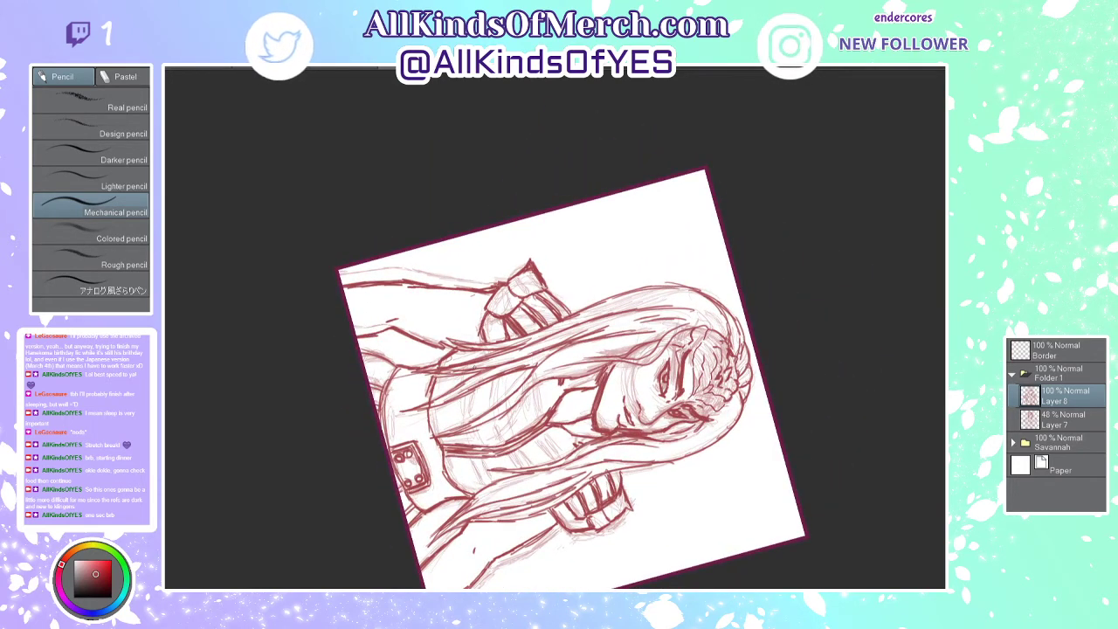
{"action": "mouse_move", "coordinate": [468, 351]}
{"action": "left_mouse_down"}
{"action": "mouse_move", "coordinate": [461, 400]}
{"action": "mouse_move", "coordinate": [479, 445]}
{"action": "mouse_move", "coordinate": [465, 390]}
{"action": "mouse_move", "coordinate": [475, 353]}
{"action": "mouse_move", "coordinate": [469, 390]}
{"action": "left_mouse_up"}
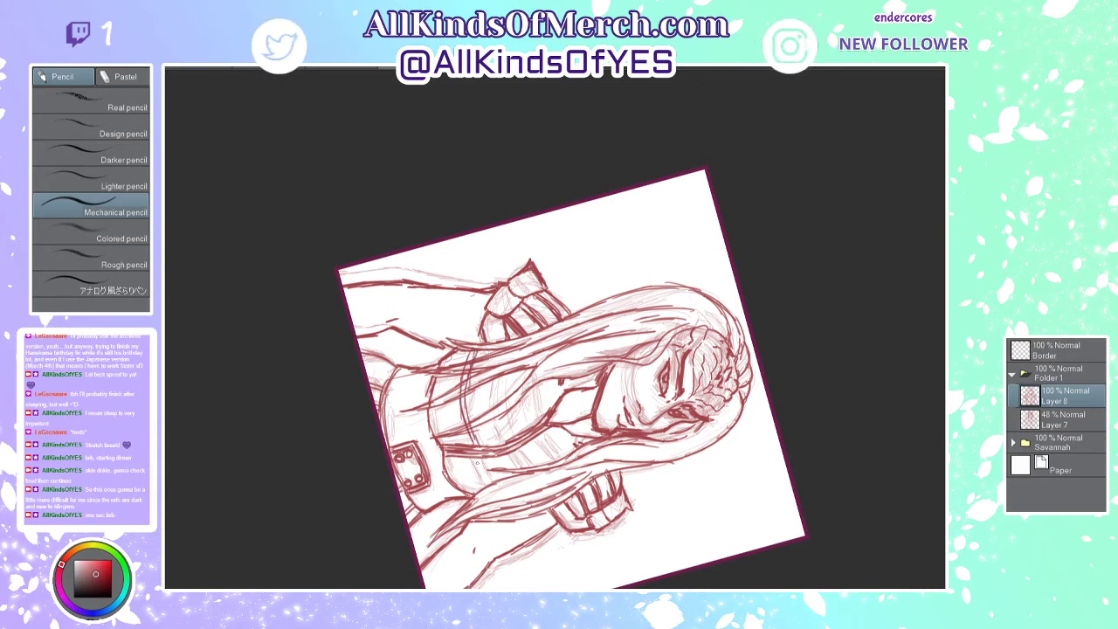
{"action": "mouse_move", "coordinate": [477, 459]}
{"action": "left_mouse_down"}
{"action": "mouse_move", "coordinate": [484, 486]}
{"action": "mouse_move", "coordinate": [493, 482]}
{"action": "left_mouse_up"}
Step: Draw the paired curved bands across the middle of the torso, continuing them on both sides of the front opening
{"action": "left_click_drag", "start_coordinate": [495, 386], "coordinate": [499, 414]}
{"action": "left_click_drag", "start_coordinate": [496, 391], "coordinate": [509, 435]}
{"action": "left_click_drag", "start_coordinate": [501, 418], "coordinate": [513, 440]}
{"action": "left_click_drag", "start_coordinate": [499, 375], "coordinate": [505, 402]}
{"action": "left_click_drag", "start_coordinate": [499, 381], "coordinate": [507, 421]}
{"action": "left_click_drag", "start_coordinate": [504, 415], "coordinate": [520, 463]}
{"action": "left_click_drag", "start_coordinate": [515, 452], "coordinate": [527, 469]}
{"action": "left_click_drag", "start_coordinate": [523, 449], "coordinate": [533, 467]}
{"action": "left_click_drag", "start_coordinate": [526, 455], "coordinate": [534, 471]}
Step: Draw the curved band lines across the upper chest, between the hair and the collar
{"action": "left_click_drag", "start_coordinate": [529, 388], "coordinate": [539, 425]}
{"action": "left_click_drag", "start_coordinate": [531, 390], "coordinate": [542, 421]}
{"action": "mouse_move", "coordinate": [534, 388]}
{"action": "left_mouse_down"}
{"action": "mouse_move", "coordinate": [550, 448]}
{"action": "mouse_move", "coordinate": [563, 453]}
{"action": "left_mouse_up"}
{"action": "left_click_drag", "start_coordinate": [554, 440], "coordinate": [568, 453]}
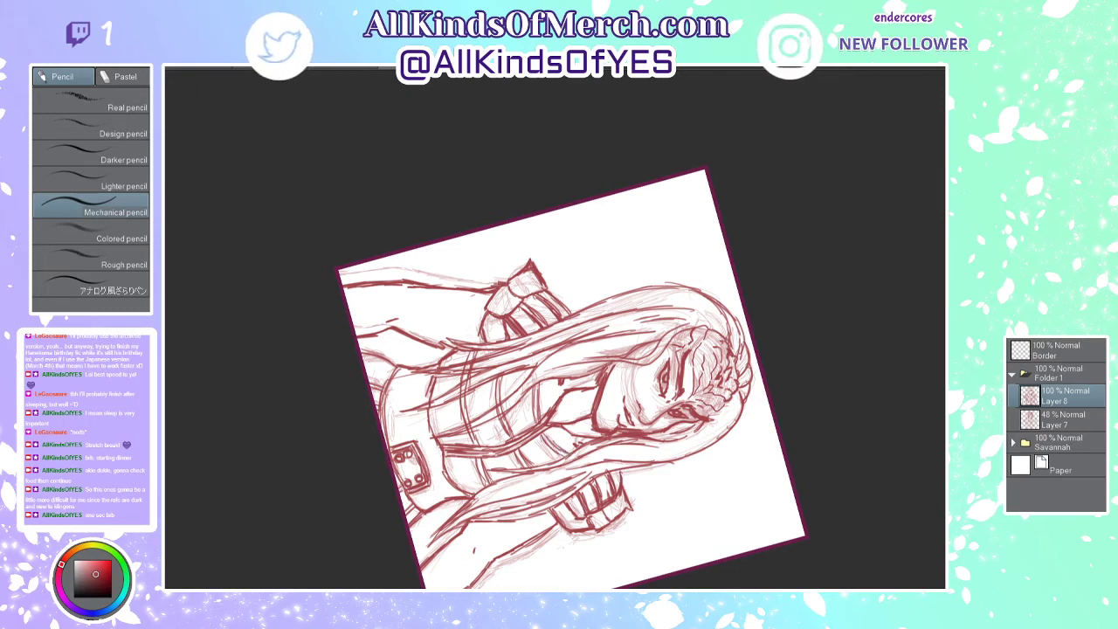
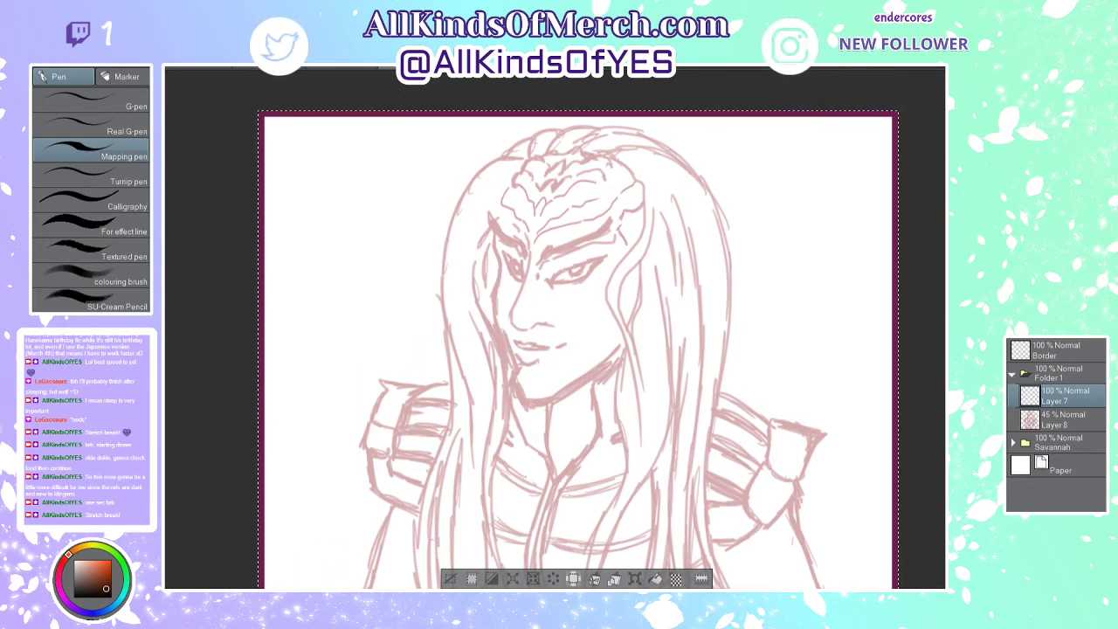
{"action": "left_click_drag", "start_coordinate": [660, 197], "coordinate": [648, 323]}
{"action": "key", "text": "ctrl+z"}
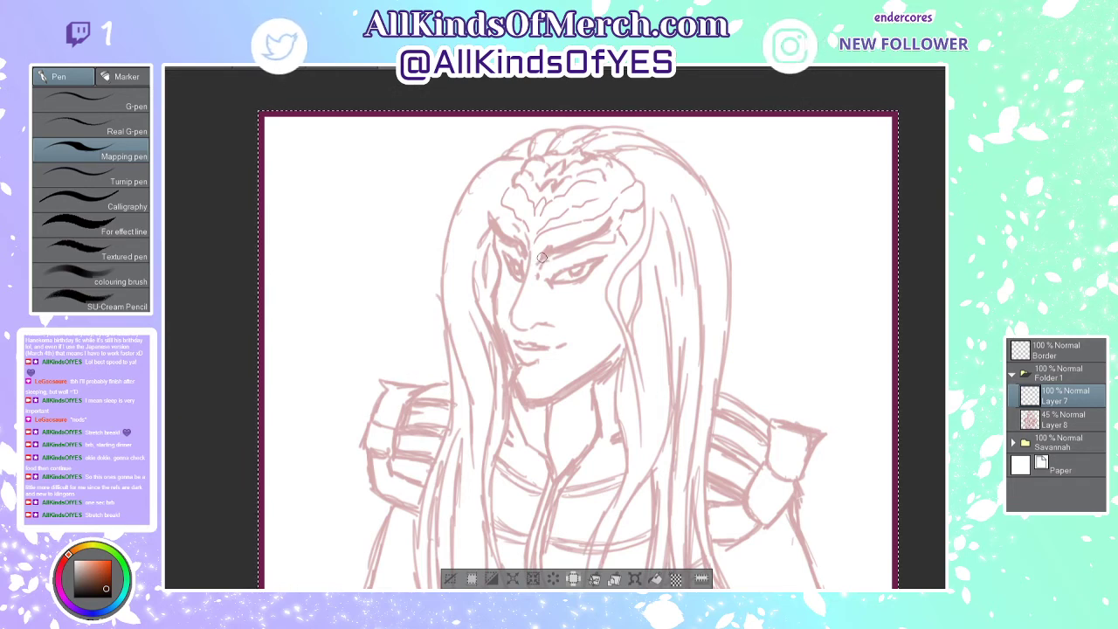
{"action": "left_click_drag", "start_coordinate": [542, 258], "coordinate": [615, 206]}
{"action": "key", "text": "ctrl+z"}
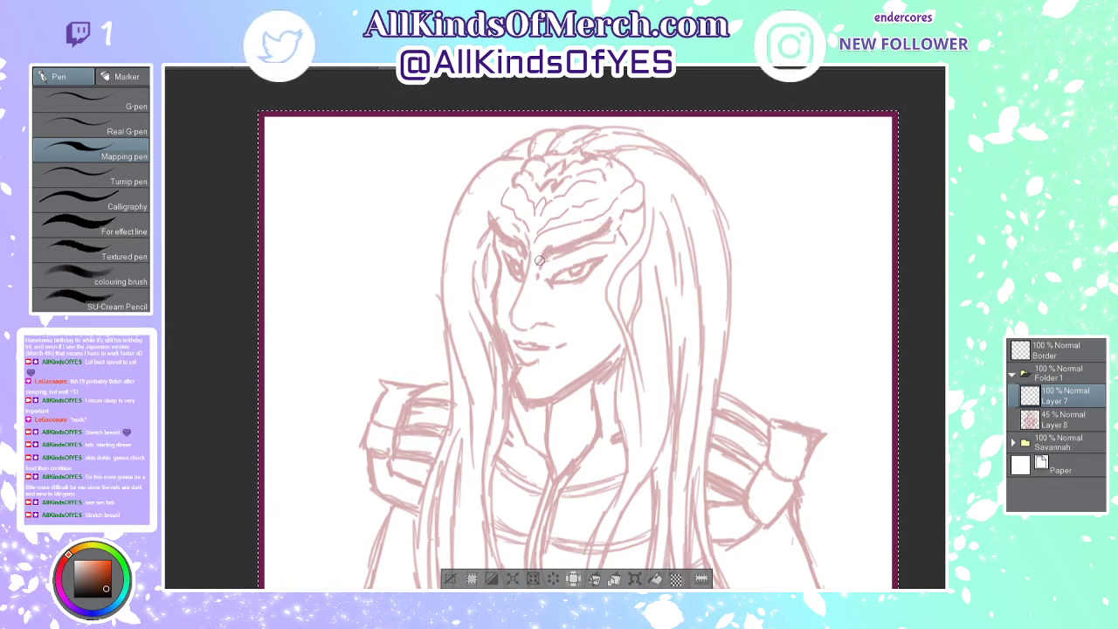
{"action": "left_click_drag", "start_coordinate": [539, 261], "coordinate": [615, 219]}
{"action": "key", "text": "ctrl+z"}
Step: Ink the near eyebrow on Layer 7 with thick, tapered dark brown Mapping pen strokes
{"action": "left_click_drag", "start_coordinate": [539, 263], "coordinate": [615, 211]}
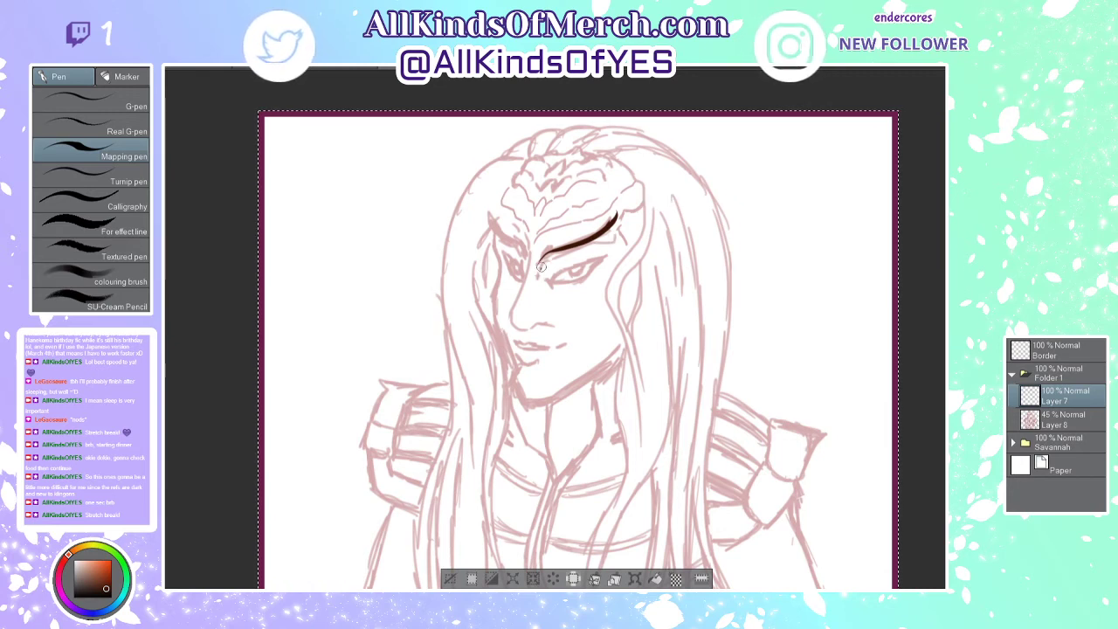
{"action": "mouse_move", "coordinate": [542, 264]}
{"action": "left_mouse_down"}
{"action": "mouse_move", "coordinate": [596, 251]}
{"action": "mouse_move", "coordinate": [619, 222]}
{"action": "left_mouse_up"}
{"action": "key", "text": "ctrl+z"}
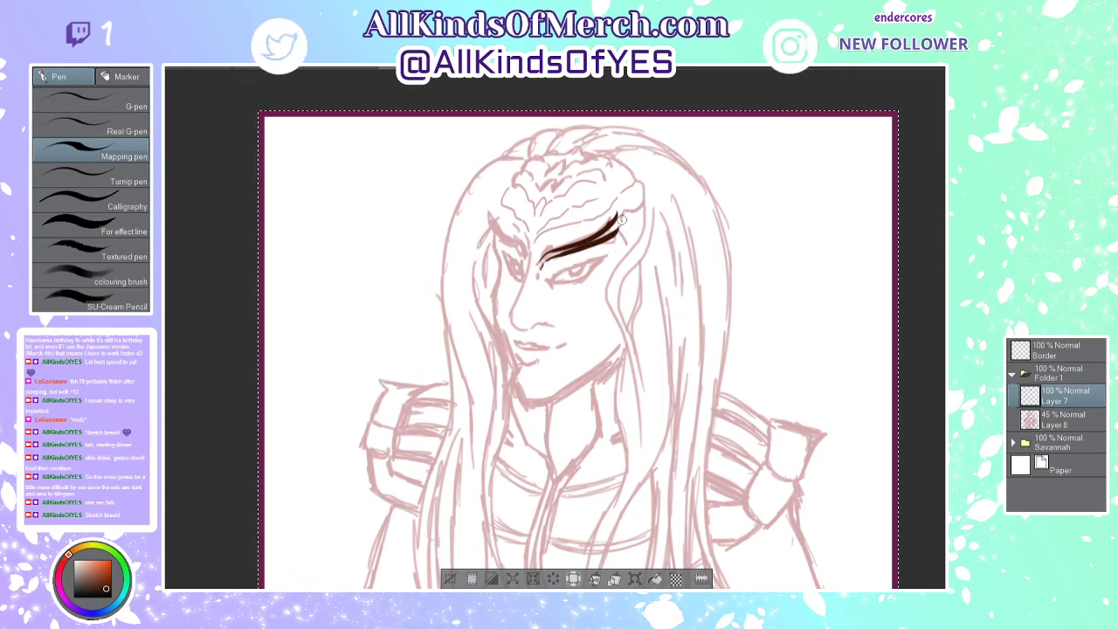
Step: Ink the brow ridge outline above the near eyebrow and the nose from its bridge to the nostril
{"action": "mouse_move", "coordinate": [625, 212]}
{"action": "left_mouse_down"}
{"action": "mouse_move", "coordinate": [639, 204]}
{"action": "mouse_move", "coordinate": [639, 179]}
{"action": "mouse_move", "coordinate": [578, 225]}
{"action": "mouse_move", "coordinate": [560, 194]}
{"action": "mouse_move", "coordinate": [454, 241]}
{"action": "mouse_move", "coordinate": [438, 263]}
{"action": "left_mouse_up"}
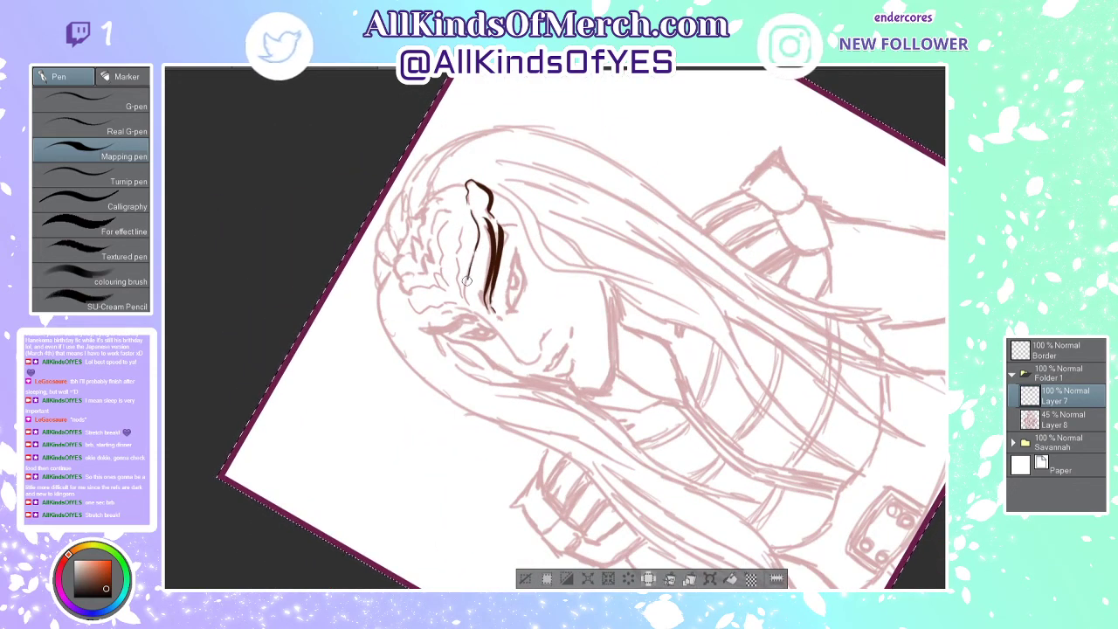
{"action": "mouse_move", "coordinate": [473, 256]}
{"action": "left_mouse_down"}
{"action": "mouse_move", "coordinate": [467, 297]}
{"action": "mouse_move", "coordinate": [525, 377]}
{"action": "left_mouse_up"}
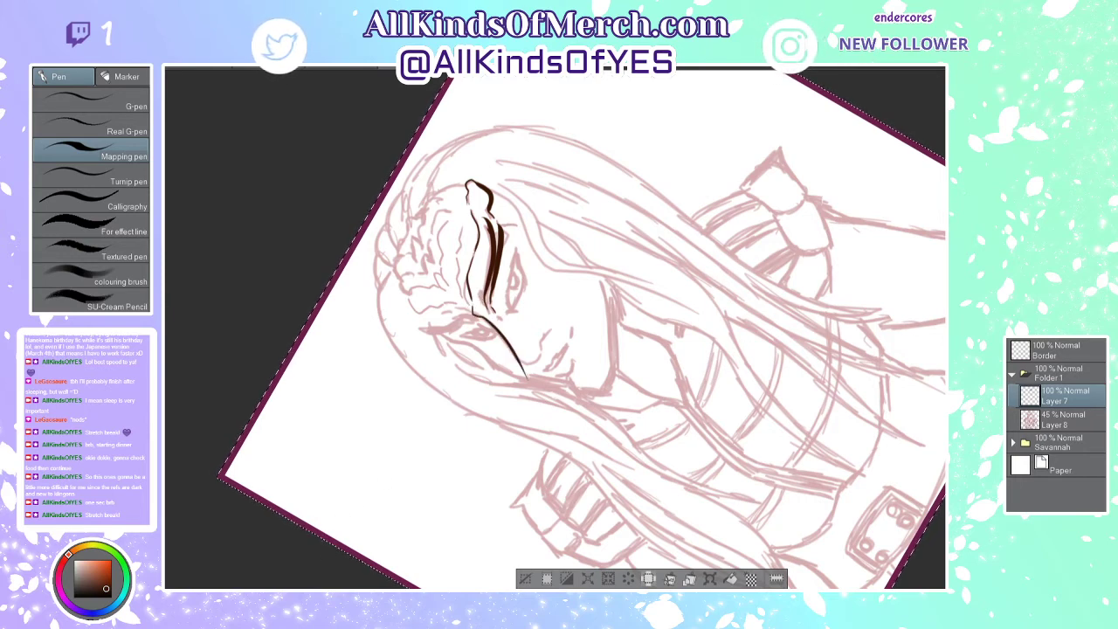
{"action": "mouse_move", "coordinate": [572, 506]}
{"action": "left_mouse_down"}
{"action": "mouse_move", "coordinate": [463, 479]}
{"action": "mouse_move", "coordinate": [395, 407]}
{"action": "left_mouse_up"}
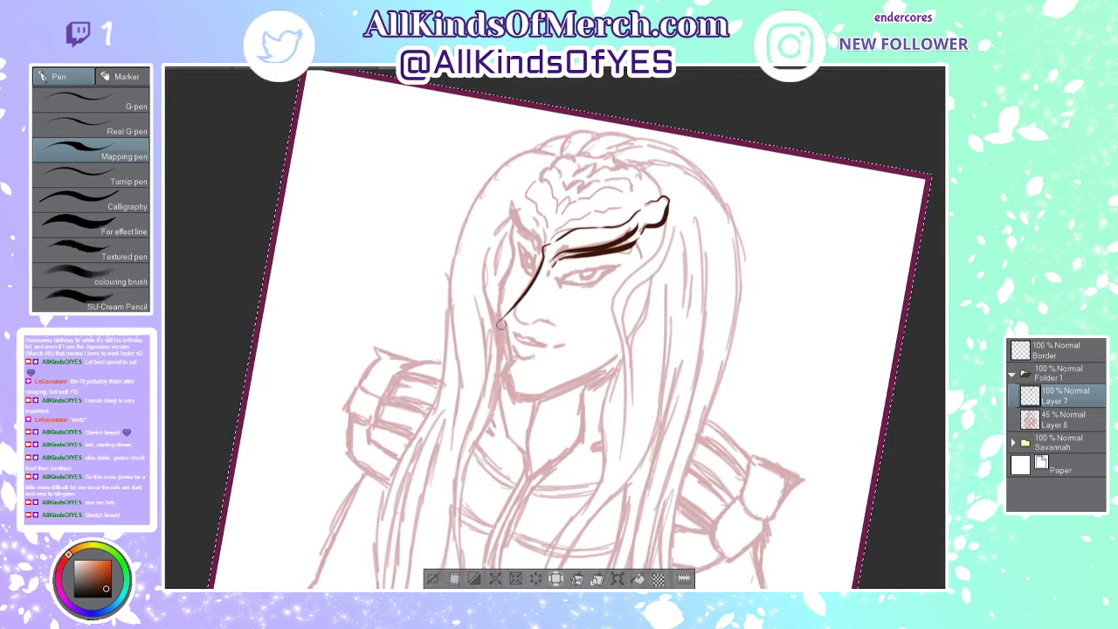
{"action": "mouse_move", "coordinate": [514, 301]}
{"action": "left_mouse_down"}
{"action": "mouse_move", "coordinate": [525, 325]}
{"action": "mouse_move", "coordinate": [560, 328]}
{"action": "left_mouse_up"}
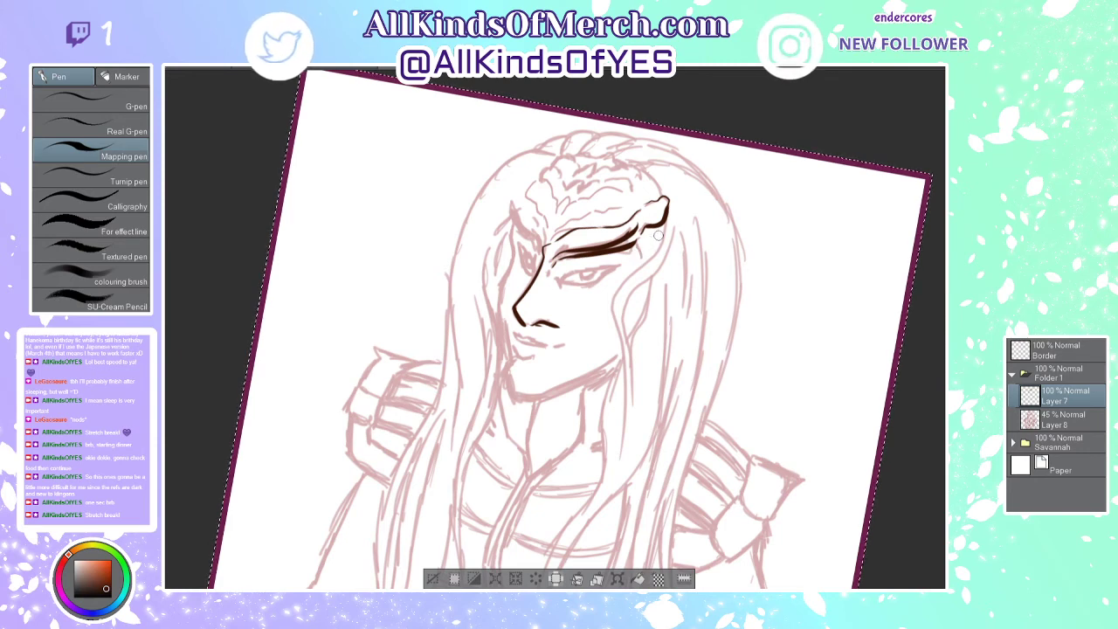
Step: Ink the wavy contour beside the near cheek from the temple down to the jaw, including its narrow inner loop
{"action": "left_click_drag", "start_coordinate": [665, 217], "coordinate": [627, 371]}
{"action": "mouse_move", "coordinate": [671, 216]}
{"action": "left_mouse_down"}
{"action": "mouse_move", "coordinate": [627, 302]}
{"action": "mouse_move", "coordinate": [625, 360]}
{"action": "left_mouse_up"}
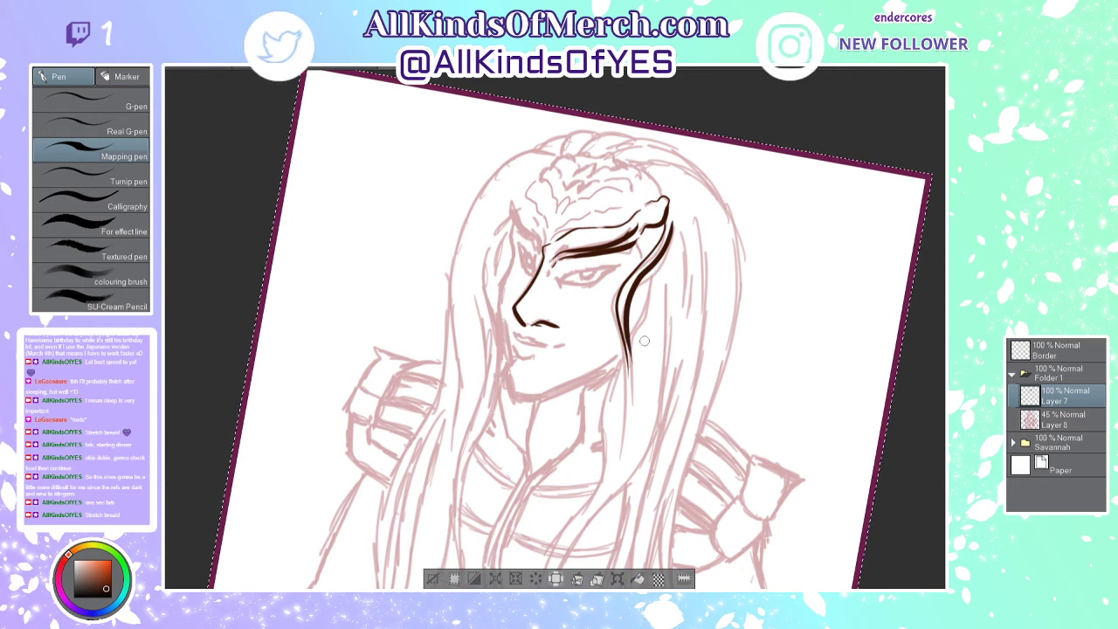
{"action": "left_click_drag", "start_coordinate": [661, 255], "coordinate": [635, 330]}
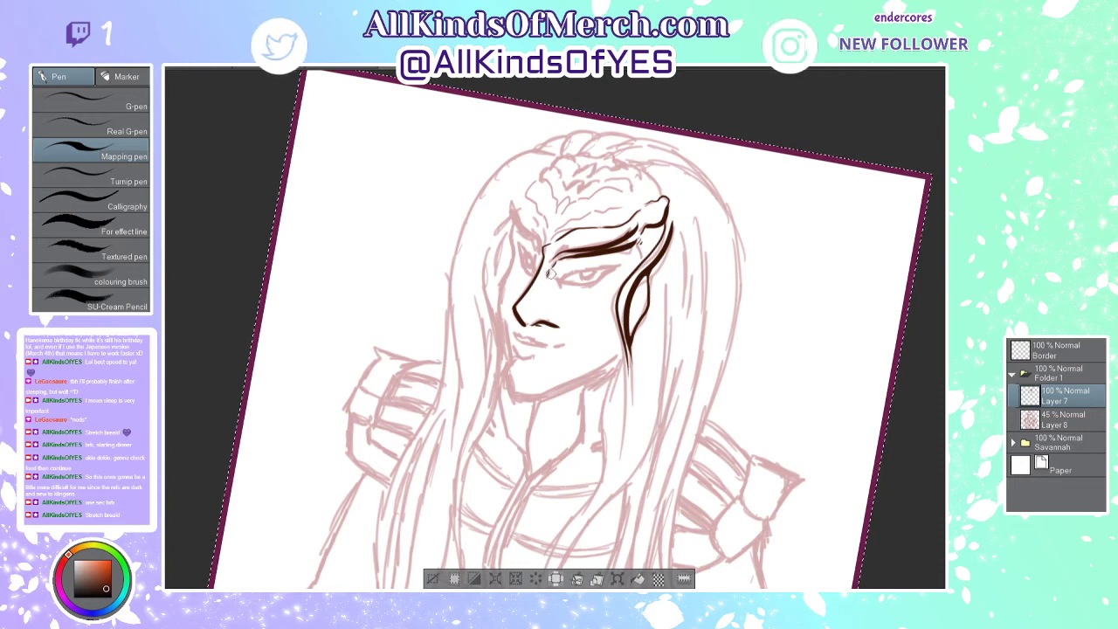
Step: Ink the near eye below the finished eyebrow on Layer 7, following the pink sketch with the Mapping pen
{"action": "mouse_move", "coordinate": [560, 278]}
{"action": "left_mouse_down"}
{"action": "mouse_move", "coordinate": [634, 268]}
{"action": "mouse_move", "coordinate": [562, 282]}
{"action": "mouse_move", "coordinate": [599, 278]}
{"action": "left_mouse_up"}
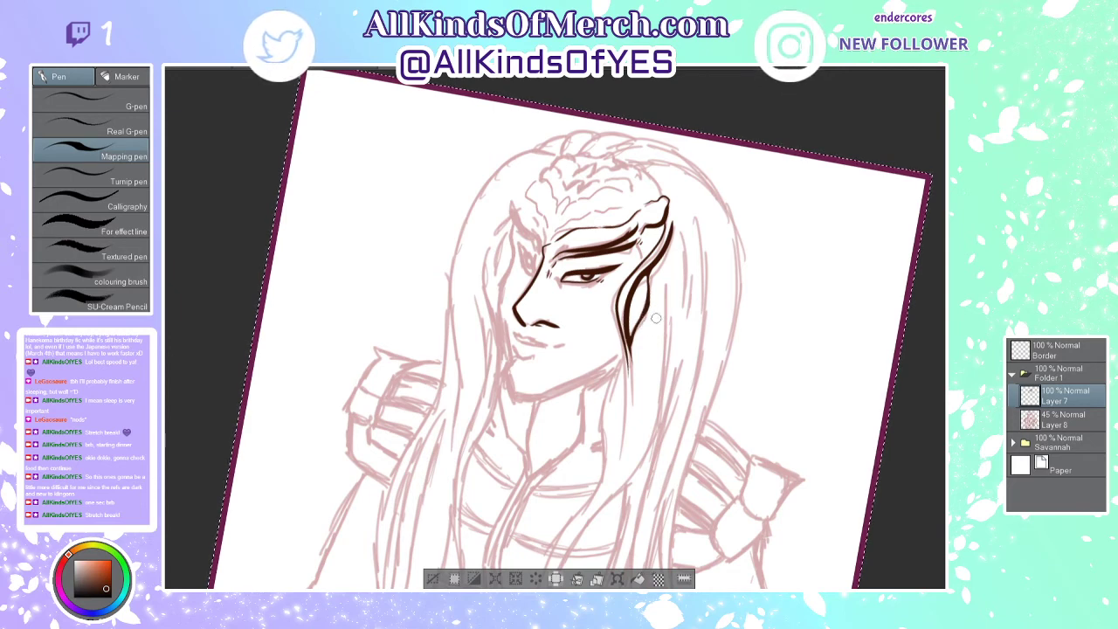
{"action": "mouse_move", "coordinate": [622, 341]}
{"action": "left_mouse_down"}
{"action": "mouse_move", "coordinate": [608, 446]}
{"action": "mouse_move", "coordinate": [509, 552]}
{"action": "left_mouse_up"}
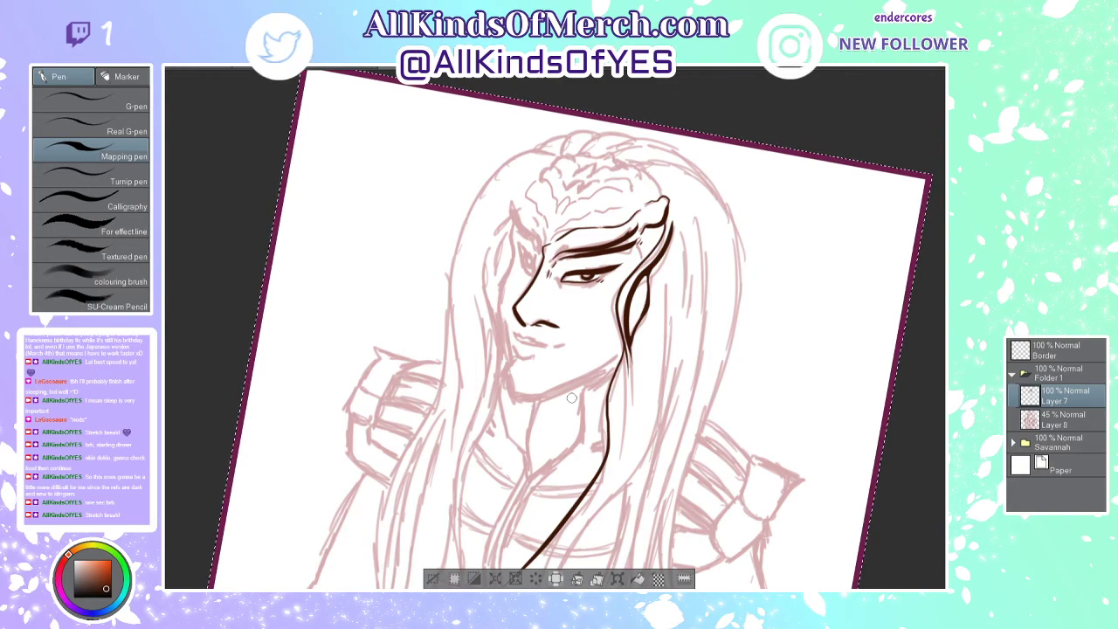
{"action": "key", "text": "ctrl+z"}
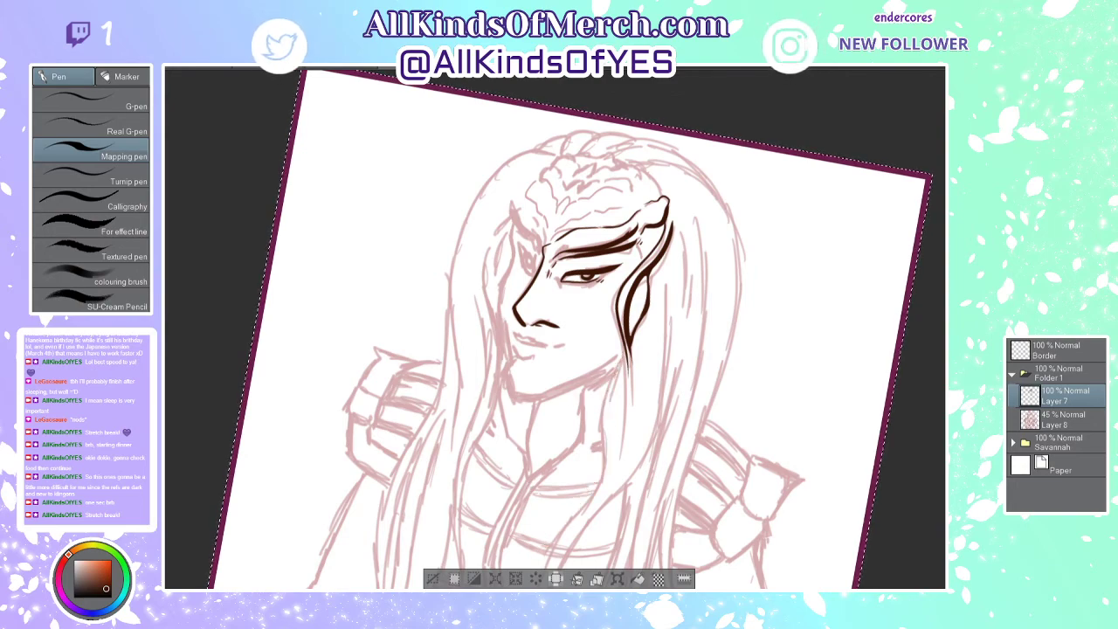
Step: Ink the far eyebrow and the narrow eye beneath it over the sketch, using thick tapered dark brown strokes
{"action": "key", "text": "minus"}
{"action": "key", "text": "minus"}
{"action": "key", "text": "minus"}
{"action": "key", "text": "minus"}
{"action": "key", "text": "minus"}
{"action": "key", "text": "minus"}
{"action": "key", "text": "minus"}
{"action": "key", "text": "minus"}
{"action": "key", "text": "minus"}
{"action": "key", "text": "minus"}
{"action": "key", "text": "minus"}
{"action": "key", "text": "minus"}
{"action": "key", "text": "minus"}
{"action": "key", "text": "minus"}
{"action": "key", "text": "minus"}
{"action": "key", "text": "minus"}
{"action": "key", "text": "minus"}
{"action": "key", "text": "minus"}
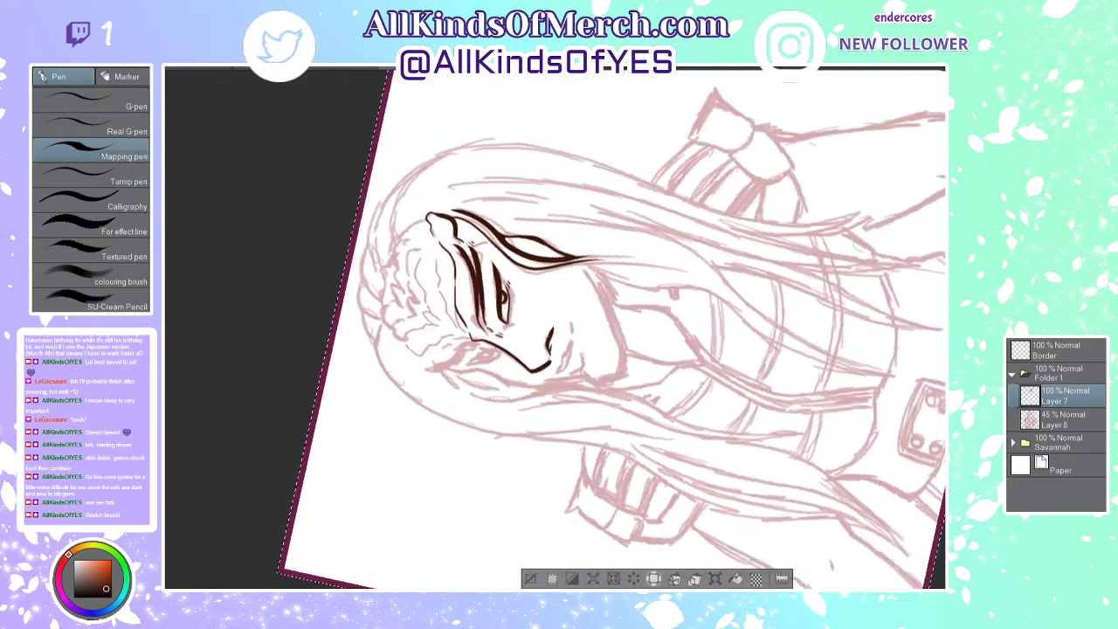
{"action": "key", "text": "minus"}
{"action": "key", "text": "minus"}
{"action": "key", "text": "minus"}
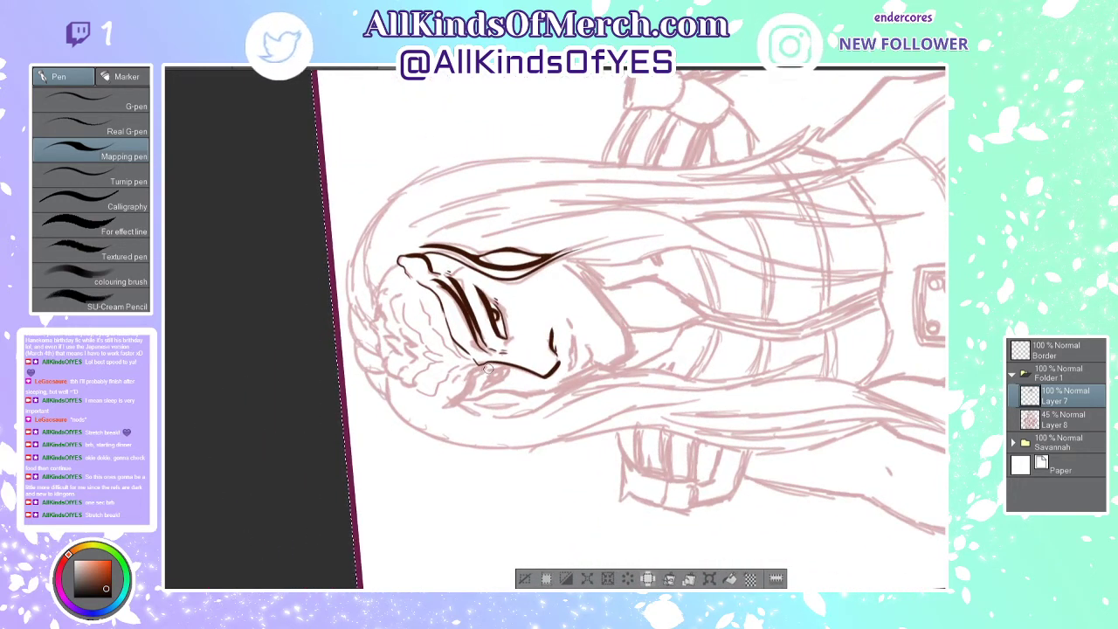
{"action": "left_click_drag", "start_coordinate": [487, 368], "coordinate": [433, 407]}
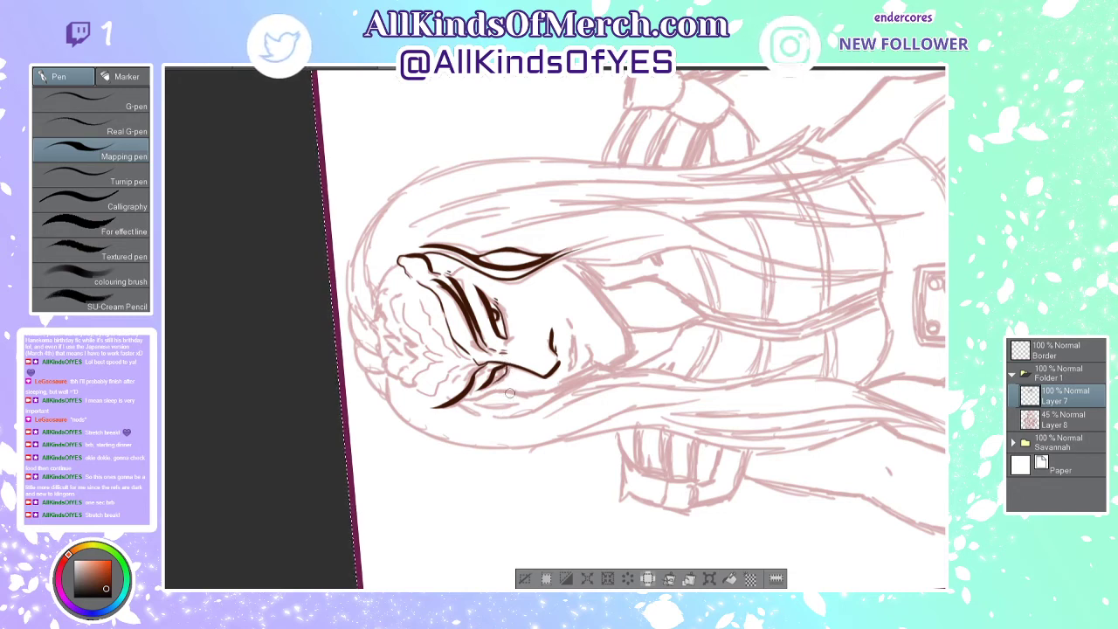
{"action": "key", "text": "ctrl+@"}
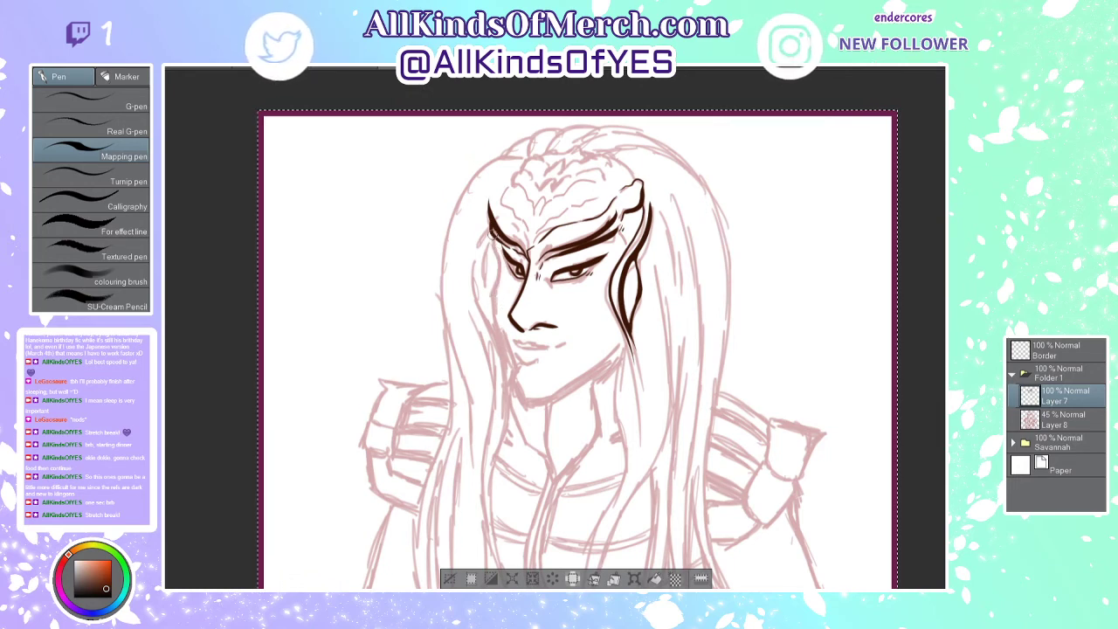
{"action": "mouse_move", "coordinate": [494, 251]}
{"action": "left_mouse_down"}
{"action": "mouse_move", "coordinate": [490, 301]}
{"action": "mouse_move", "coordinate": [515, 397]}
{"action": "left_mouse_up"}
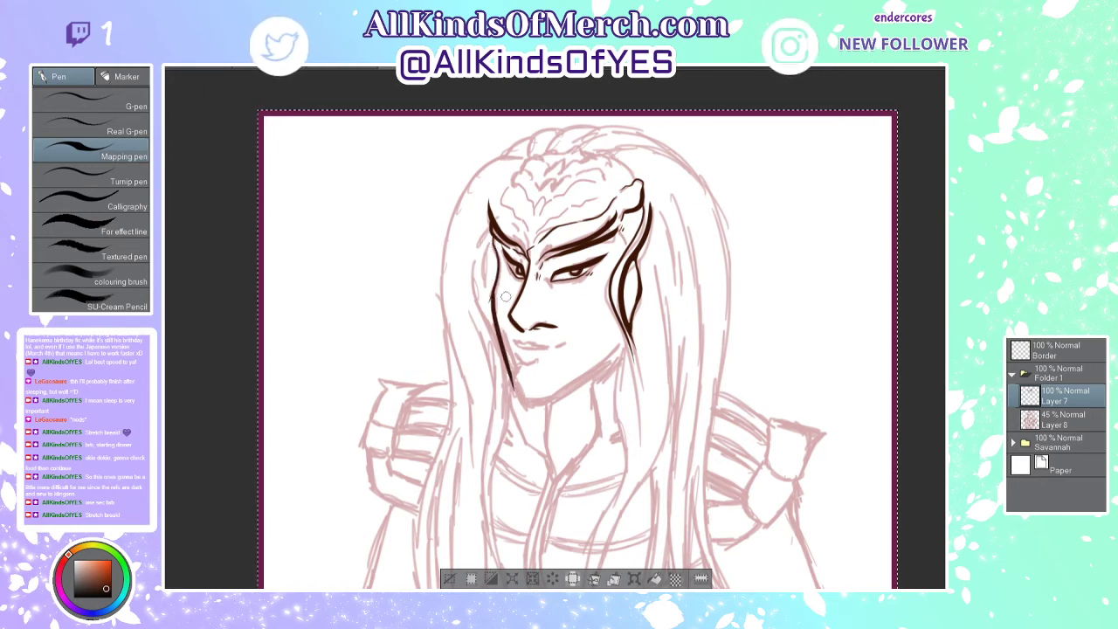
{"action": "key", "text": "ctrl+z"}
{"action": "mouse_move", "coordinate": [494, 309]}
{"action": "left_mouse_down"}
{"action": "mouse_move", "coordinate": [528, 393]}
{"action": "mouse_move", "coordinate": [544, 398]}
{"action": "left_mouse_up"}
{"action": "key", "text": "ctrl+z"}
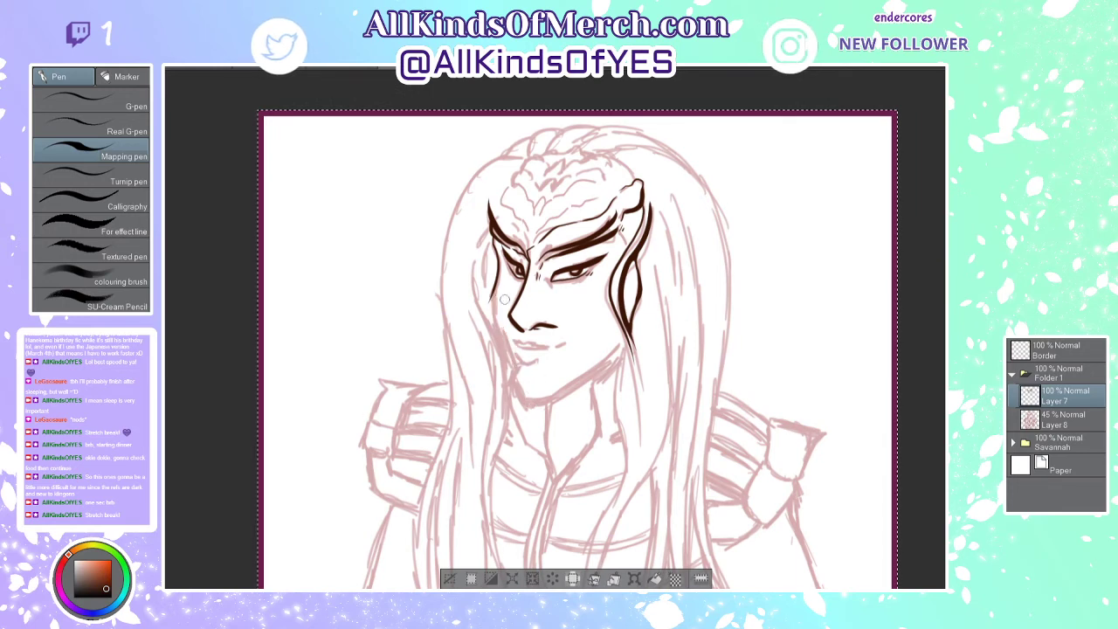
{"action": "left_click_drag", "start_coordinate": [495, 308], "coordinate": [528, 393]}
{"action": "key", "text": "ctrl+z"}
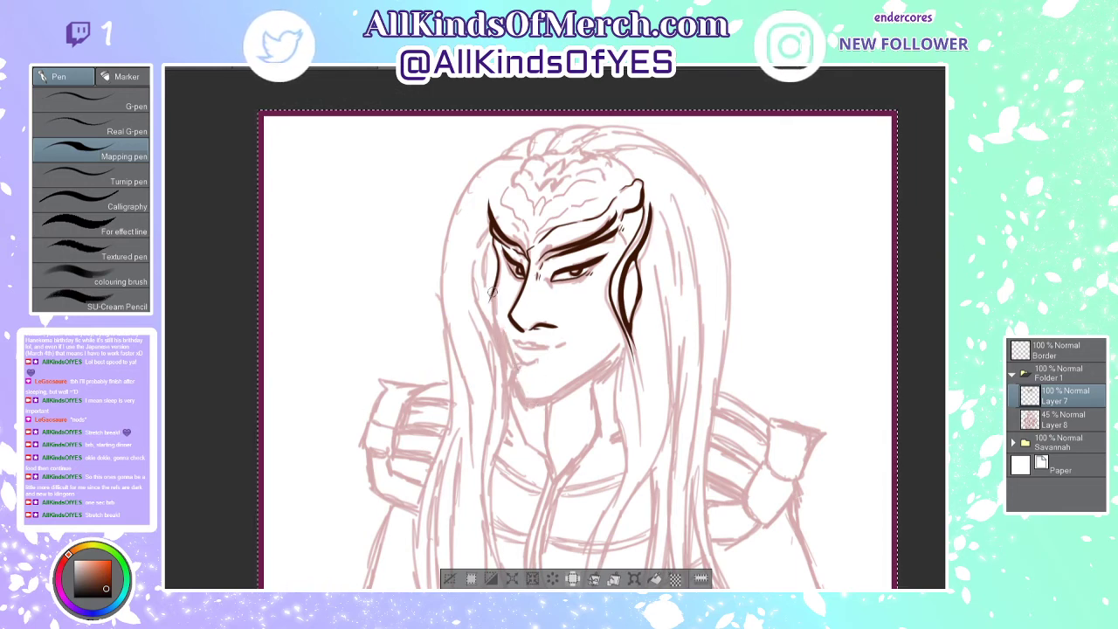
{"action": "left_click_drag", "start_coordinate": [495, 313], "coordinate": [524, 388]}
{"action": "key", "text": "ctrl+z"}
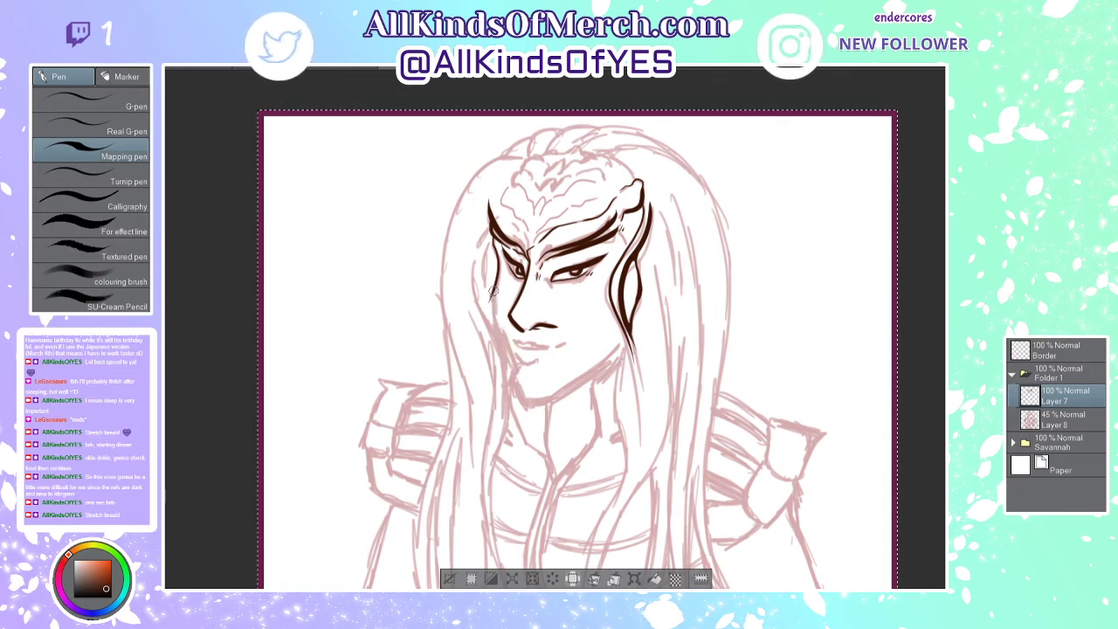
Step: Ink the far side of the face from the temple down toward the chin and the ridge lines above the far eyebrow
{"action": "left_click_drag", "start_coordinate": [492, 296], "coordinate": [539, 395]}
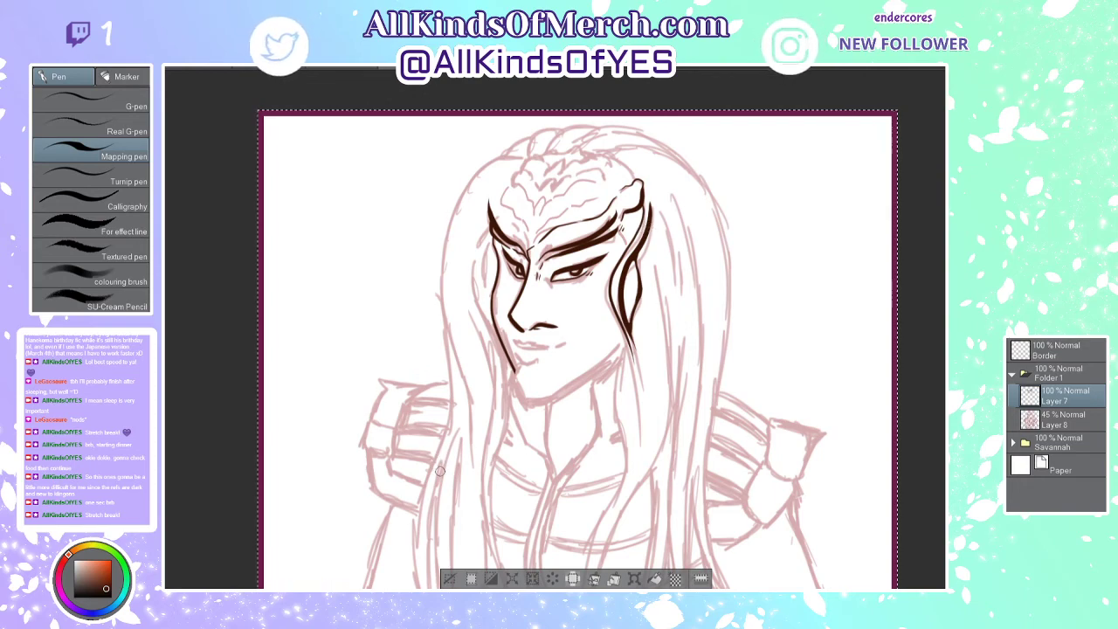
{"action": "mouse_move", "coordinate": [341, 583]}
{"action": "left_mouse_down"}
{"action": "mouse_move", "coordinate": [612, 577]}
{"action": "mouse_move", "coordinate": [821, 411]}
{"action": "mouse_move", "coordinate": [764, 179]}
{"action": "left_mouse_up"}
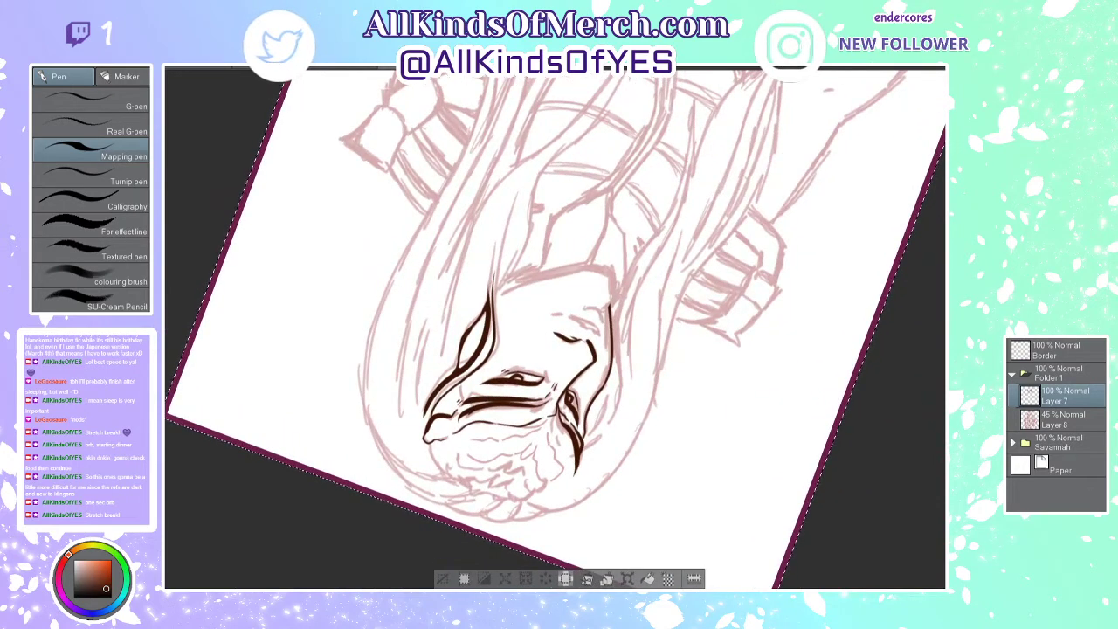
{"action": "left_click_drag", "start_coordinate": [556, 349], "coordinate": [557, 288]}
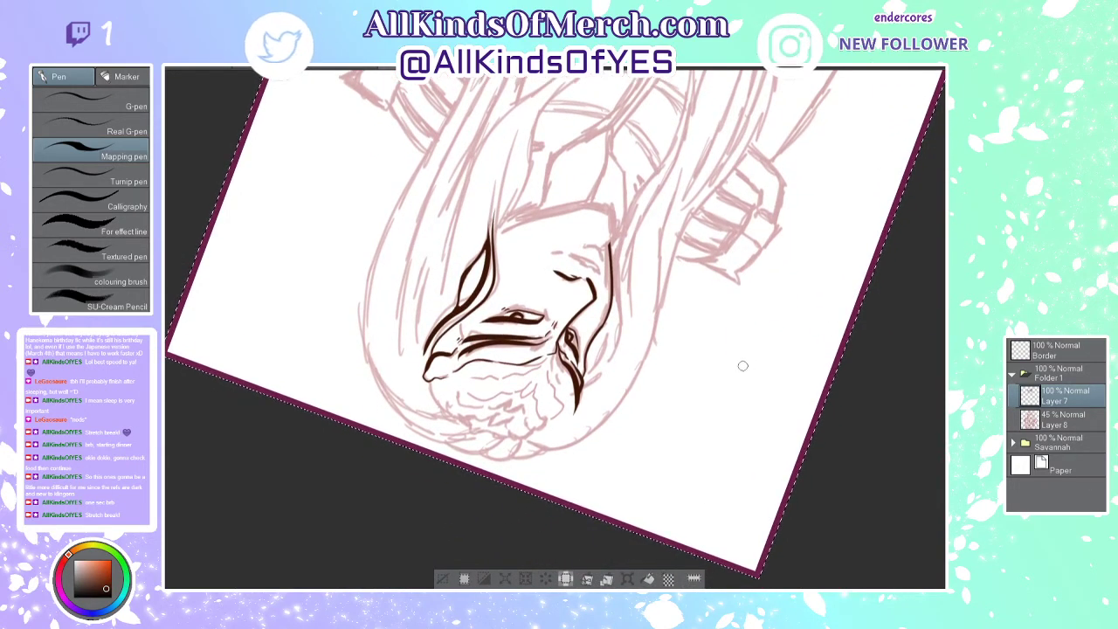
{"action": "scroll", "coordinate": [581, 444], "scroll_direction": "up", "scroll_amount": 1}
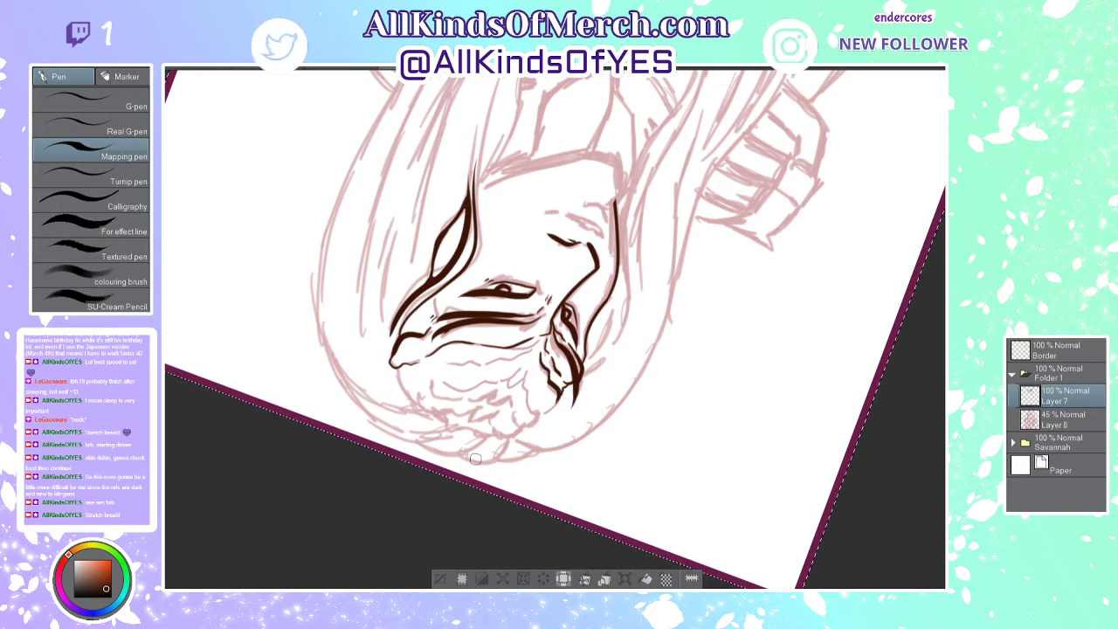
Step: Ink the wavy, bony ridges across the forehead and up to the crown, following the sketched lines
{"action": "mouse_move", "coordinate": [341, 561]}
{"action": "left_mouse_down"}
{"action": "mouse_move", "coordinate": [301, 516]}
{"action": "mouse_move", "coordinate": [441, 37]}
{"action": "mouse_move", "coordinate": [742, 79]}
{"action": "mouse_move", "coordinate": [867, 303]}
{"action": "mouse_move", "coordinate": [834, 473]}
{"action": "left_mouse_up"}
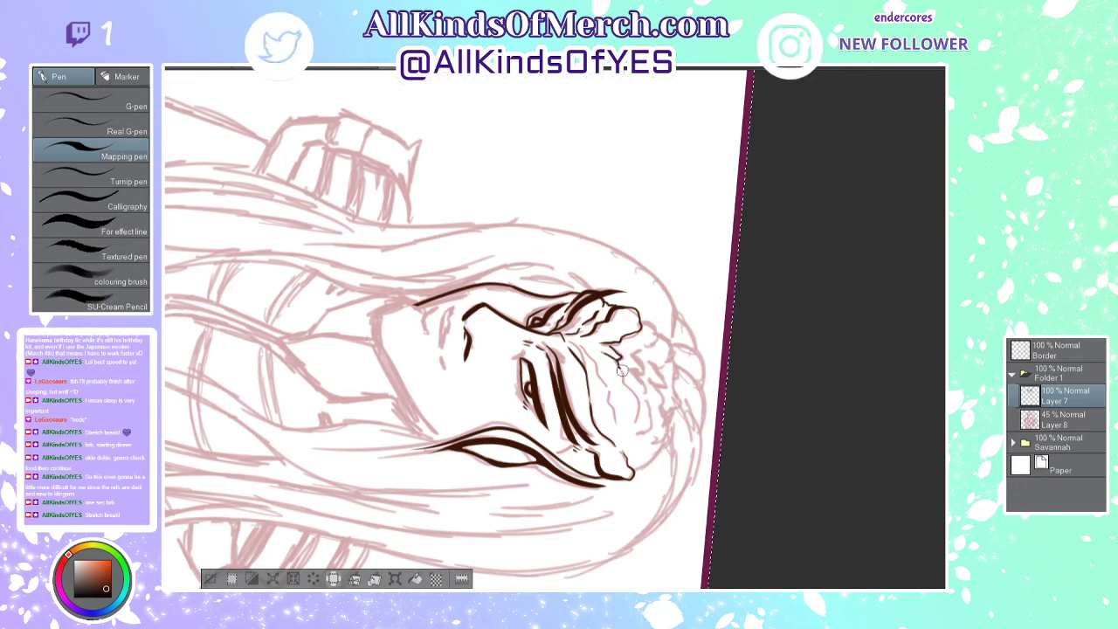
{"action": "left_click_drag", "start_coordinate": [636, 399], "coordinate": [636, 427]}
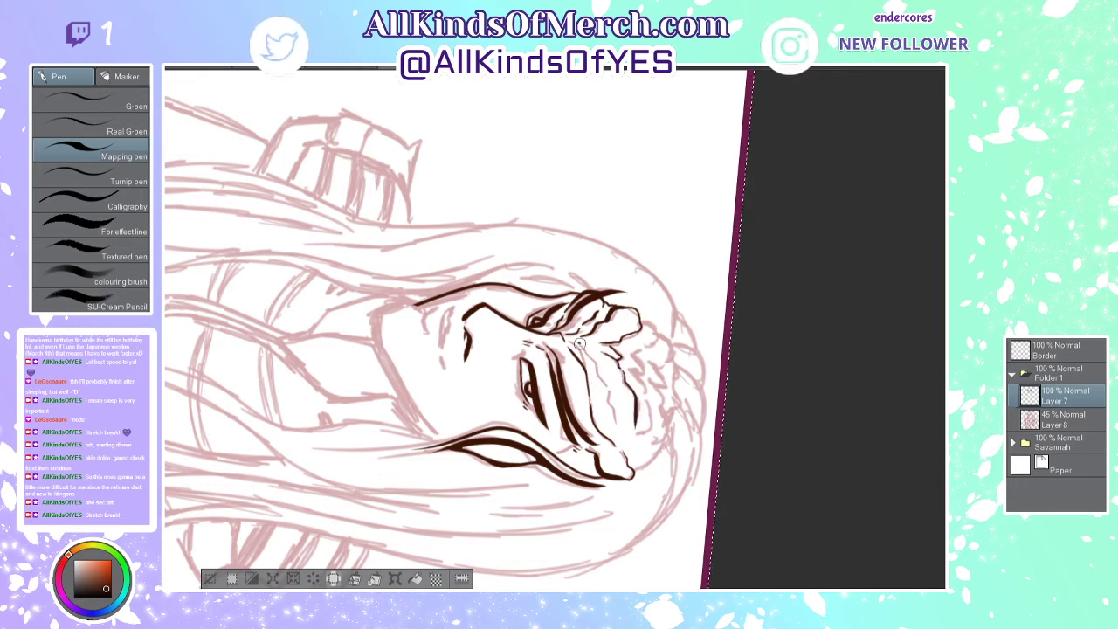
{"action": "left_click_drag", "start_coordinate": [584, 348], "coordinate": [617, 423]}
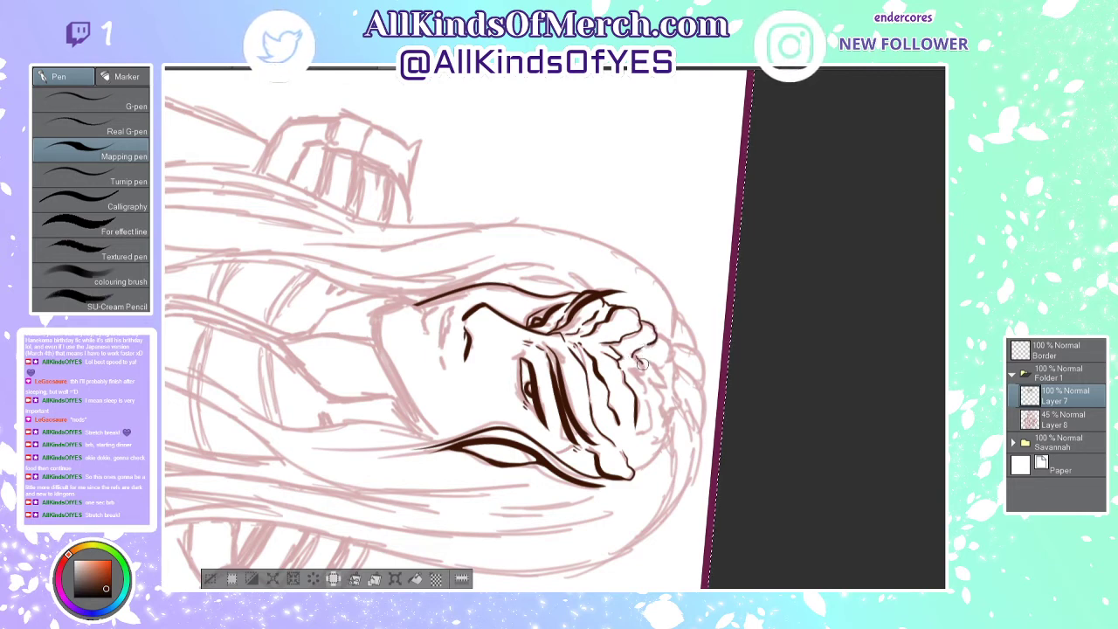
{"action": "left_click_drag", "start_coordinate": [642, 365], "coordinate": [648, 439]}
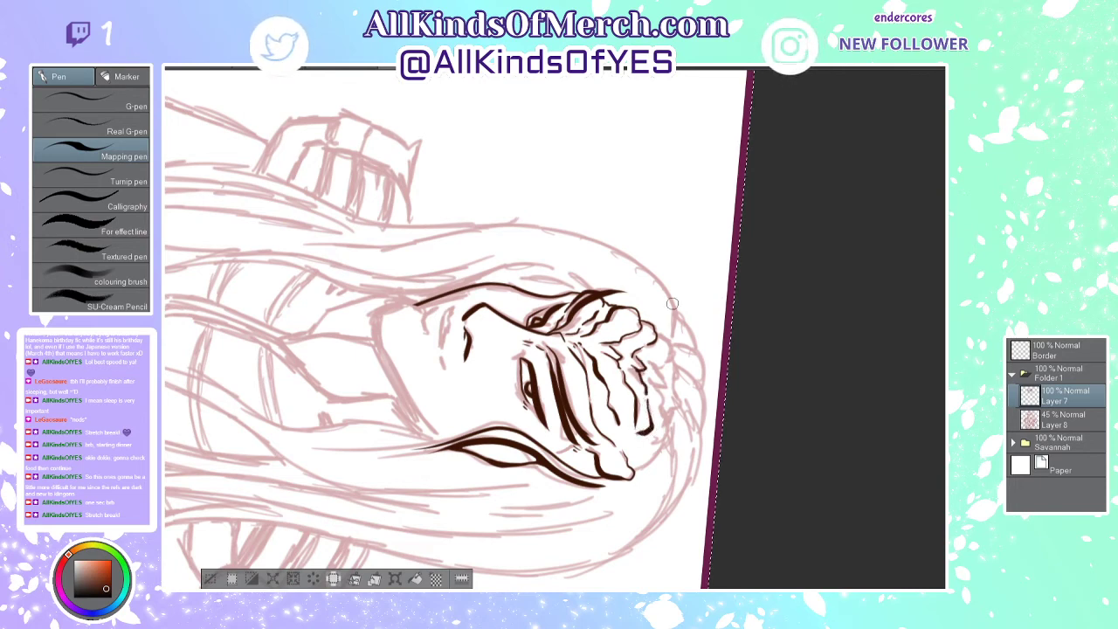
{"action": "mouse_move", "coordinate": [657, 334]}
{"action": "left_mouse_down"}
{"action": "mouse_move", "coordinate": [670, 343]}
{"action": "mouse_move", "coordinate": [667, 361]}
{"action": "left_mouse_up"}
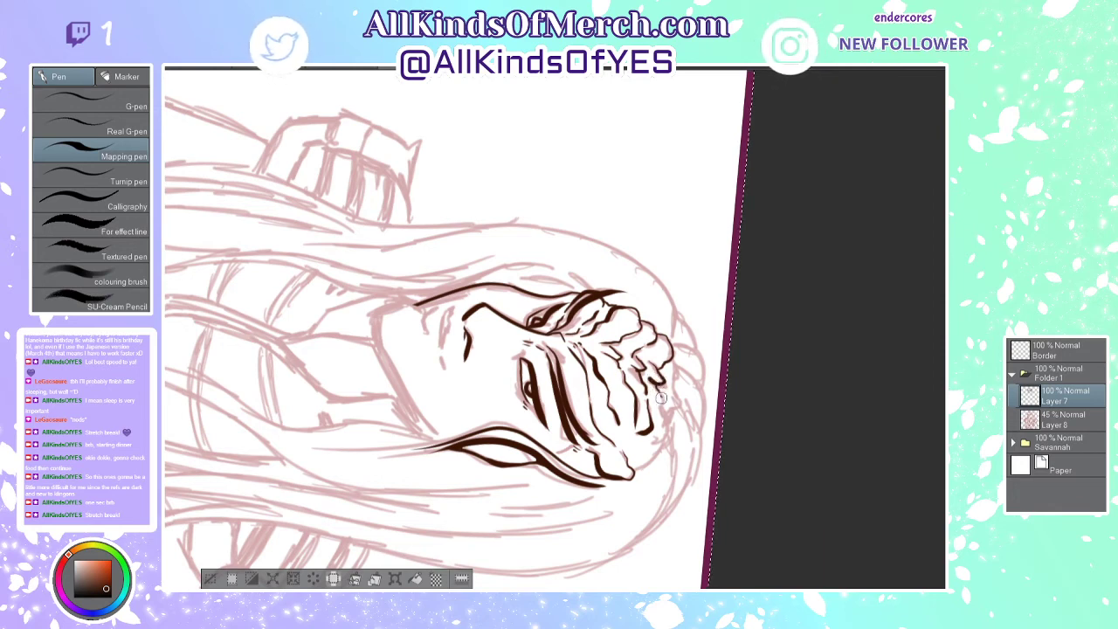
{"action": "left_click_drag", "start_coordinate": [665, 418], "coordinate": [654, 441]}
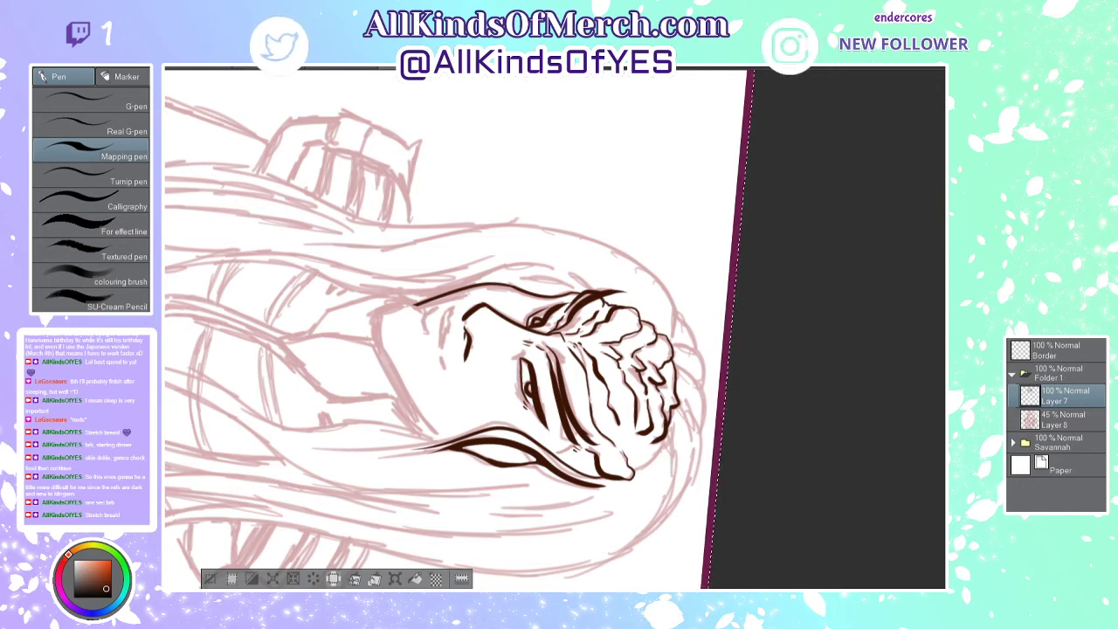
Step: Close the forehead crest's outline with a curved stroke from the crown down to the near temple
{"action": "left_click", "coordinate": [417, 579]}
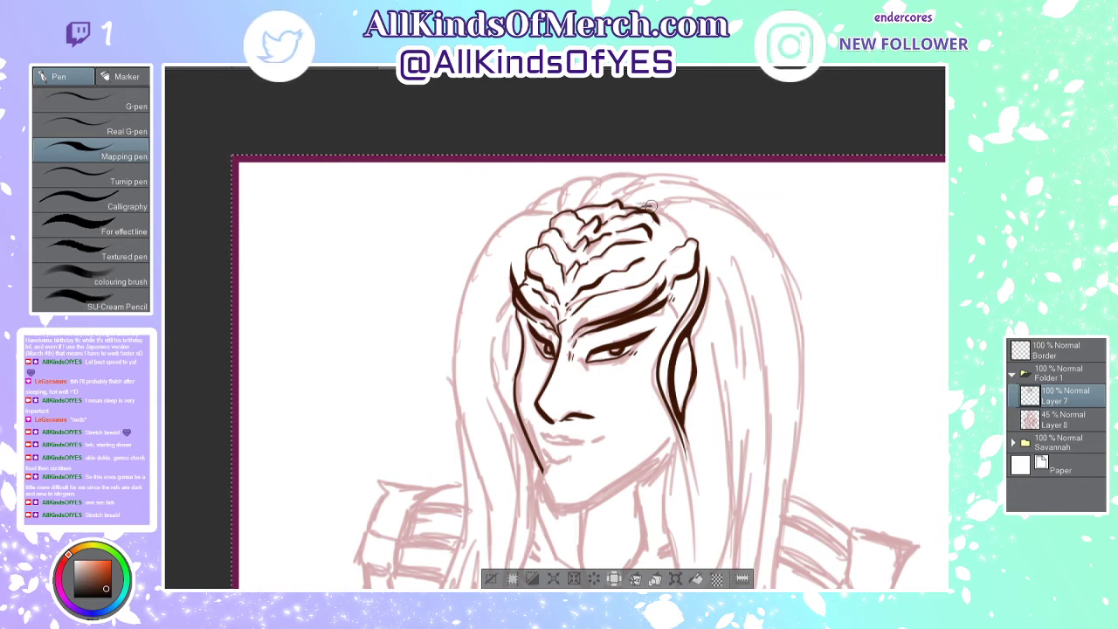
{"action": "left_click_drag", "start_coordinate": [661, 211], "coordinate": [689, 231]}
{"action": "key", "text": "ctrl+z"}
{"action": "left_click_drag", "start_coordinate": [651, 212], "coordinate": [687, 232]}
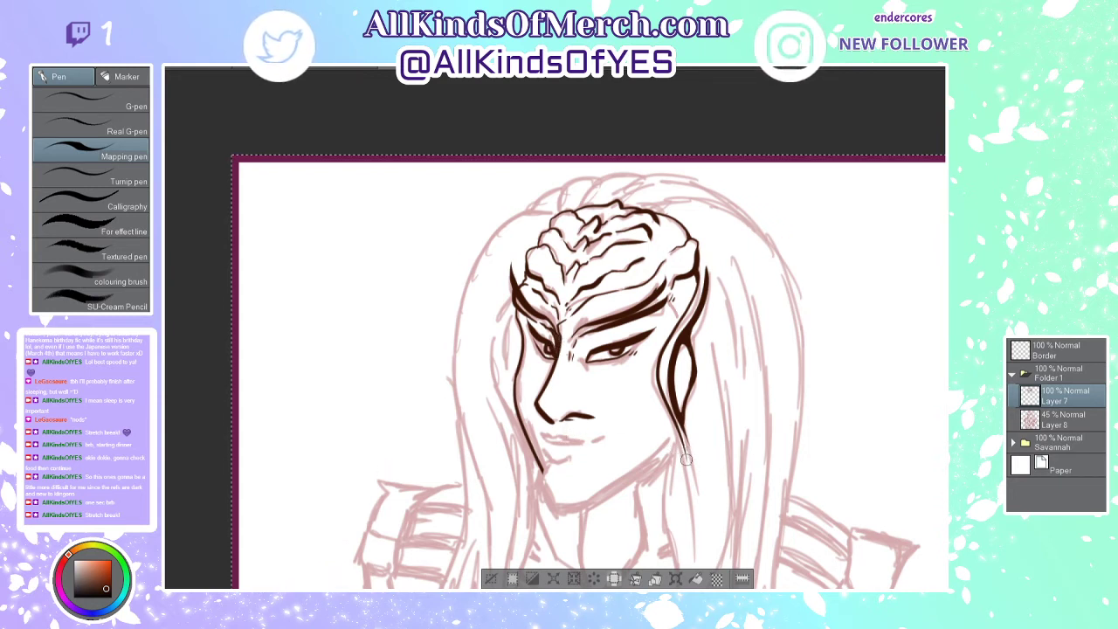
Step: Ink the chin and jawline from the far cheek toward the near ear, and touch up the near eye
{"action": "scroll", "coordinate": [941, 326], "scroll_direction": "down", "scroll_amount": 5}
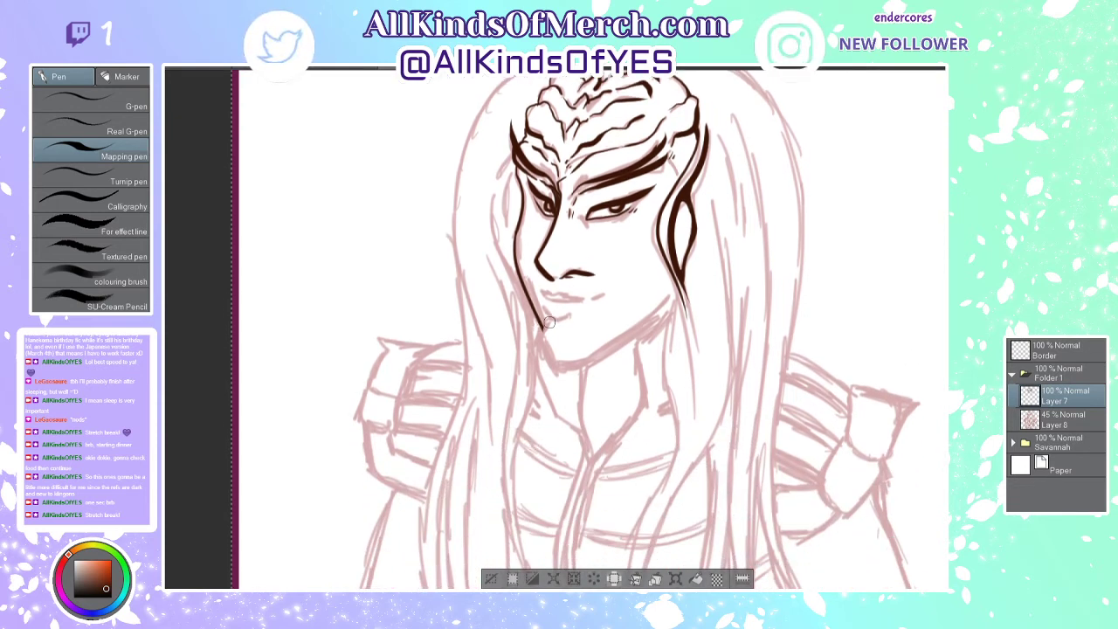
{"action": "mouse_move", "coordinate": [541, 330]}
{"action": "left_mouse_down"}
{"action": "mouse_move", "coordinate": [552, 360]}
{"action": "mouse_move", "coordinate": [627, 331]}
{"action": "left_mouse_up"}
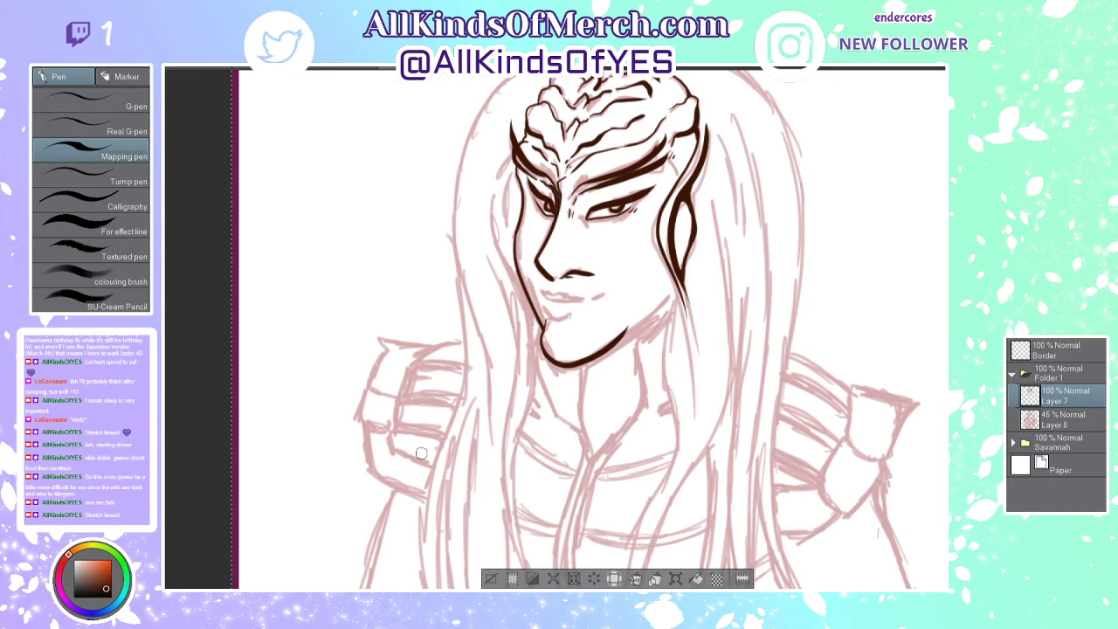
{"action": "key", "text": "ctrl+z"}
{"action": "mouse_move", "coordinate": [542, 325]}
{"action": "left_mouse_down"}
{"action": "mouse_move", "coordinate": [544, 345]}
{"action": "mouse_move", "coordinate": [633, 333]}
{"action": "mouse_move", "coordinate": [581, 389]}
{"action": "mouse_move", "coordinate": [531, 380]}
{"action": "mouse_move", "coordinate": [527, 446]}
{"action": "left_mouse_up"}
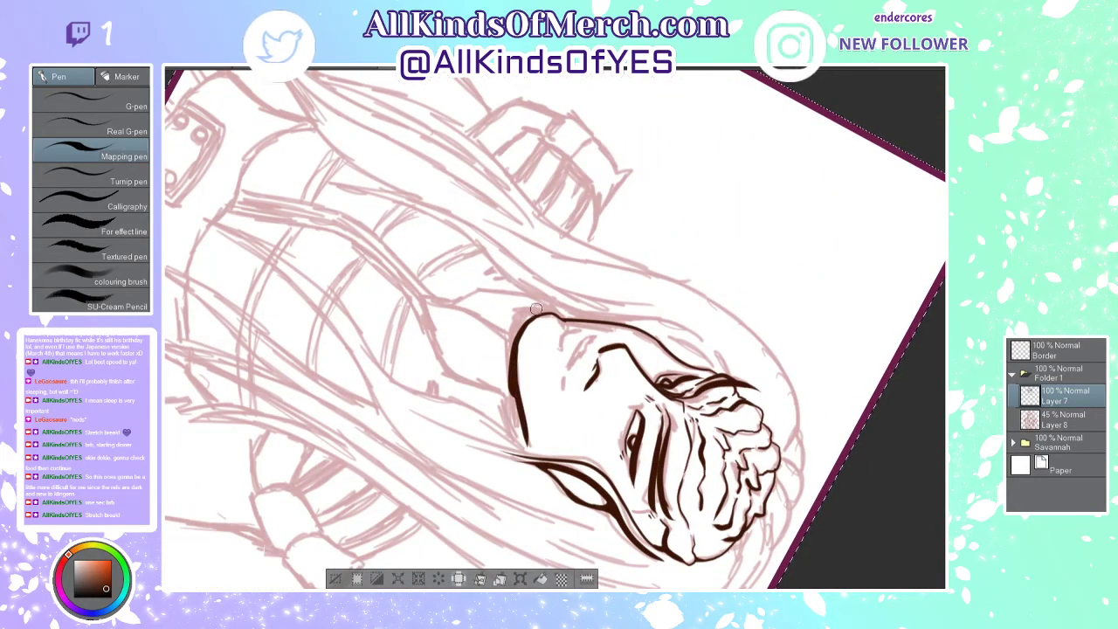
{"action": "left_click_drag", "start_coordinate": [502, 333], "coordinate": [515, 424]}
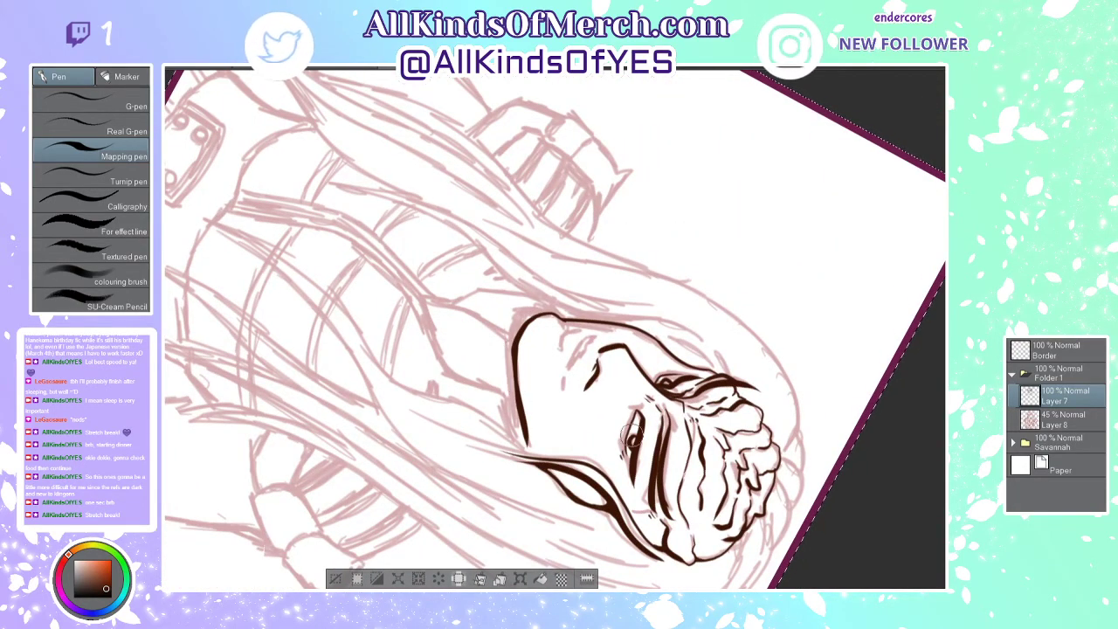
{"action": "left_click_drag", "start_coordinate": [631, 428], "coordinate": [633, 447]}
{"action": "key", "text": "ctrl+at"}
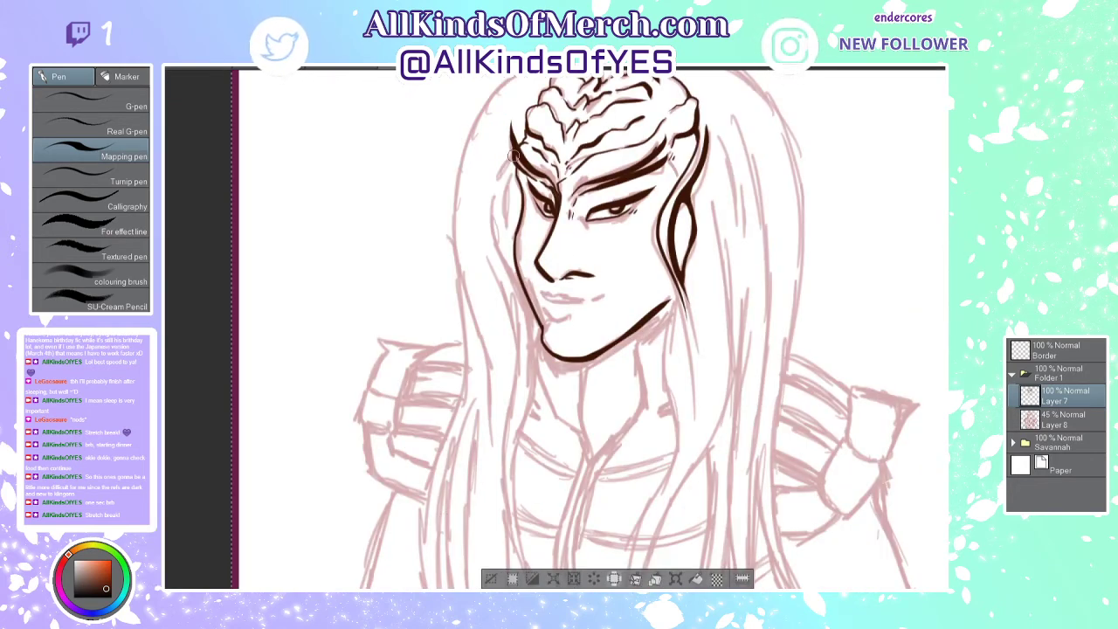
Step: Ink the hair strands framing the far side of the face, from the temple past the chin to the chest
{"action": "mouse_move", "coordinate": [501, 172]}
{"action": "left_mouse_down"}
{"action": "mouse_move", "coordinate": [493, 248]}
{"action": "mouse_move", "coordinate": [532, 330]}
{"action": "left_mouse_up"}
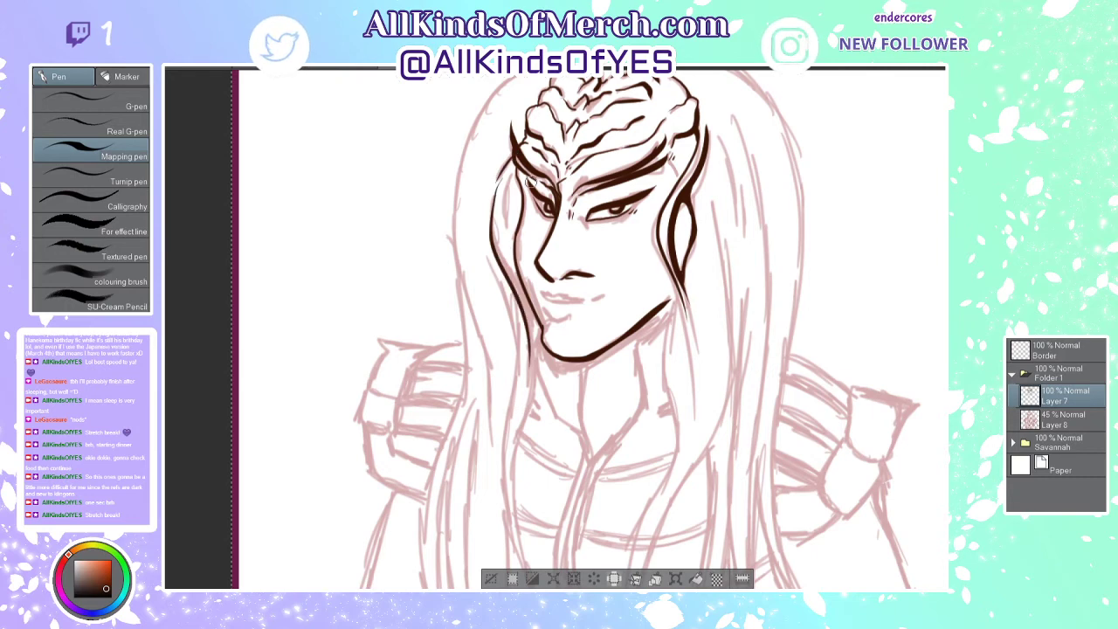
{"action": "left_click_drag", "start_coordinate": [535, 270], "coordinate": [515, 451]}
{"action": "mouse_move", "coordinate": [509, 264]}
{"action": "left_mouse_down"}
{"action": "mouse_move", "coordinate": [493, 229]}
{"action": "mouse_move", "coordinate": [507, 178]}
{"action": "mouse_move", "coordinate": [513, 208]}
{"action": "left_mouse_up"}
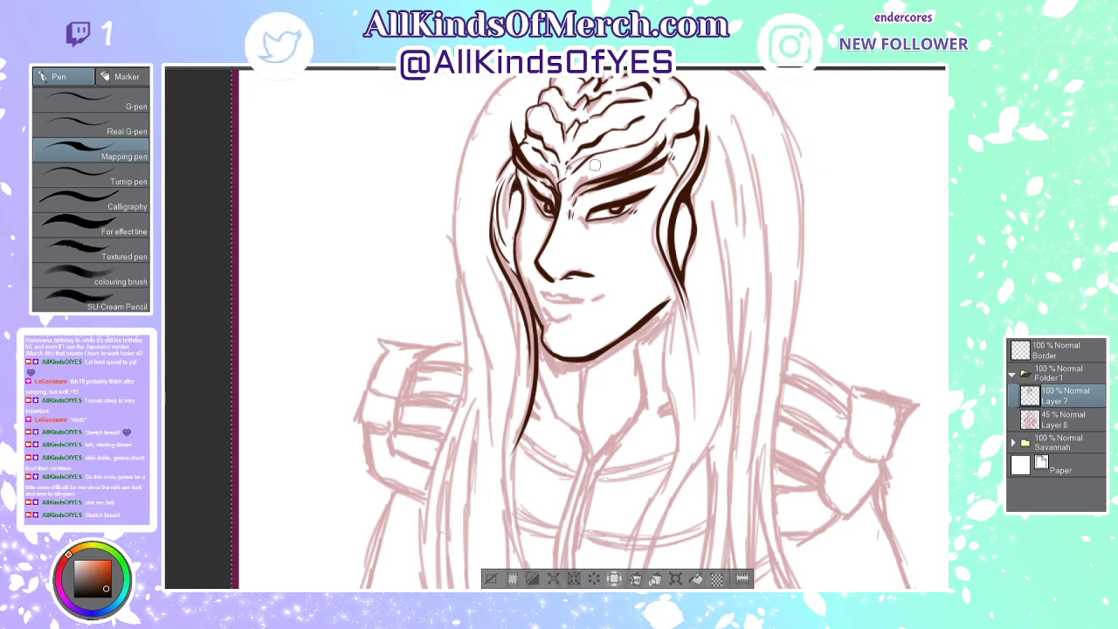
Step: Ink the mouth with short tapered strokes for the lips between the nose and the chin
{"action": "scroll", "coordinate": [638, 409], "scroll_direction": "down", "scroll_amount": 1}
{"action": "scroll", "coordinate": [638, 409], "scroll_direction": "down", "scroll_amount": 2}
{"action": "scroll", "coordinate": [636, 407], "scroll_direction": "up", "scroll_amount": 2}
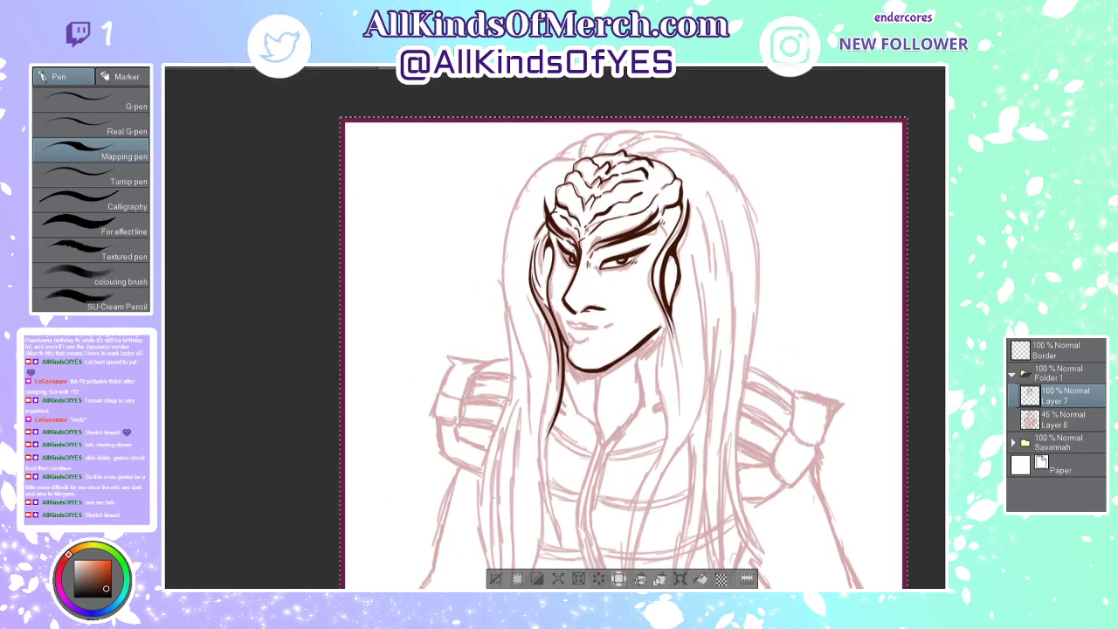
{"action": "left_click_drag", "start_coordinate": [627, 385], "coordinate": [532, 417]}
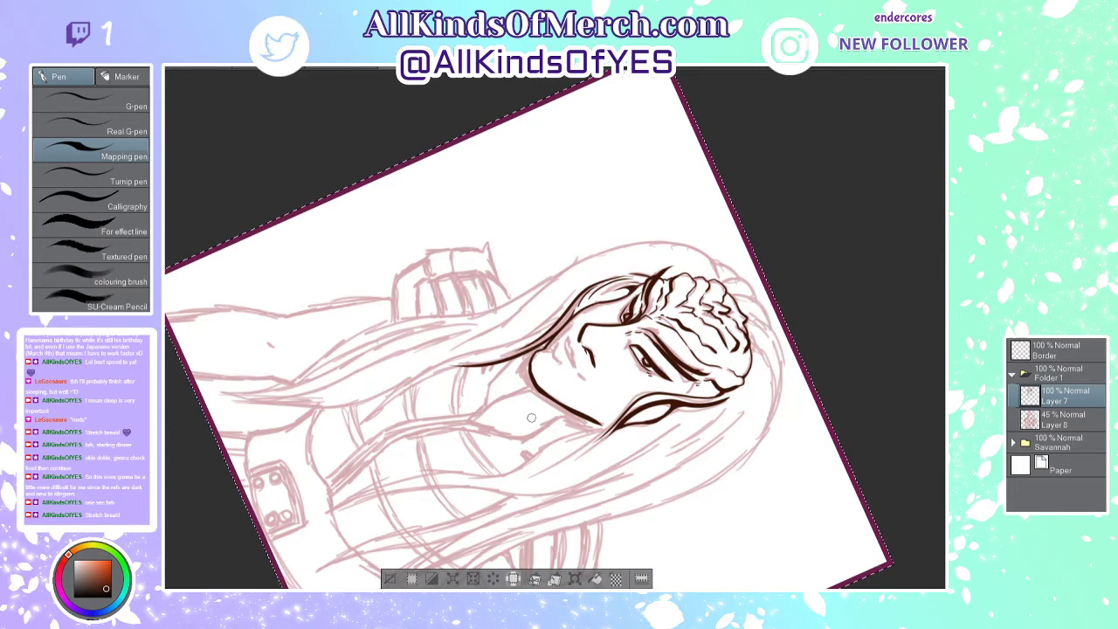
{"action": "scroll", "coordinate": [532, 417], "scroll_direction": "up", "scroll_amount": 2}
{"action": "left_click_drag", "start_coordinate": [555, 334], "coordinate": [574, 391]}
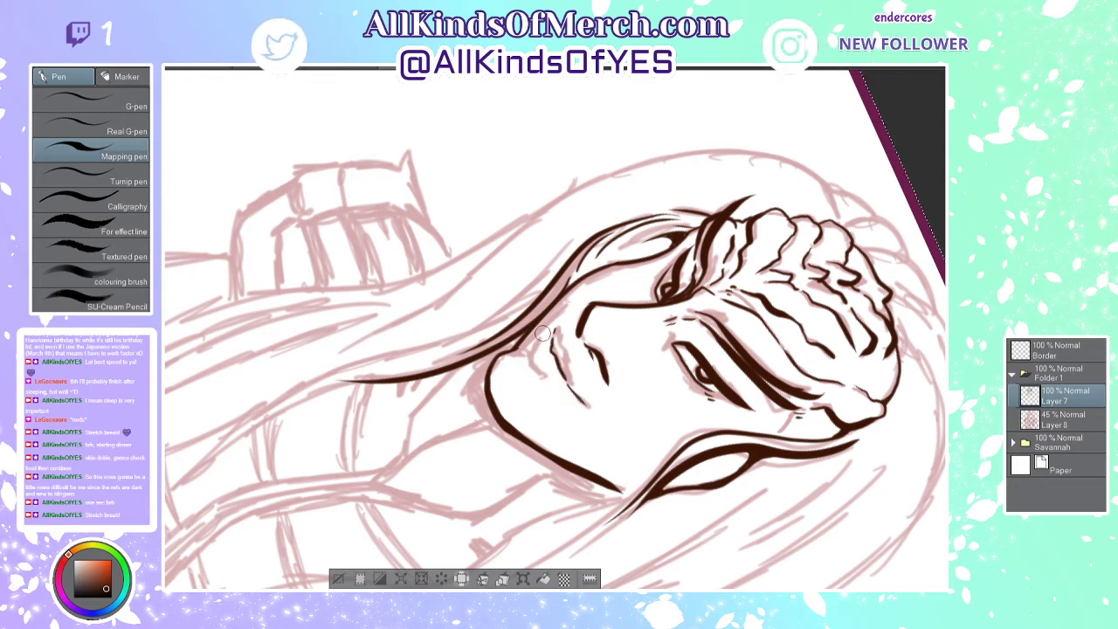
{"action": "left_click_drag", "start_coordinate": [538, 342], "coordinate": [545, 376]}
{"action": "left_click_drag", "start_coordinate": [557, 330], "coordinate": [571, 382]}
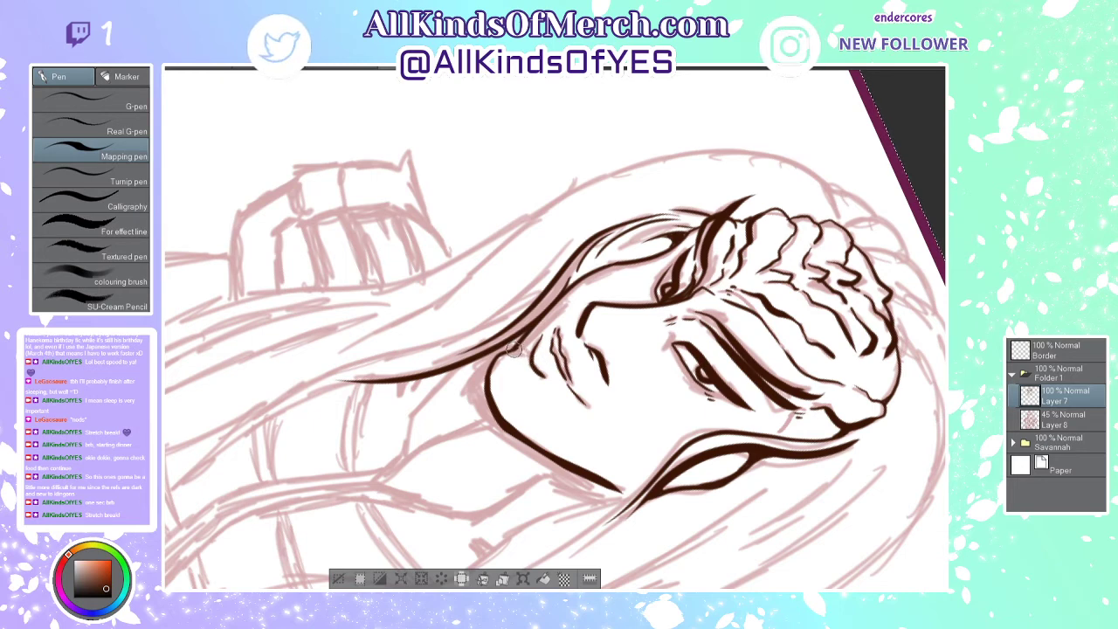
{"action": "scroll", "coordinate": [594, 371], "scroll_direction": "down", "scroll_amount": 2}
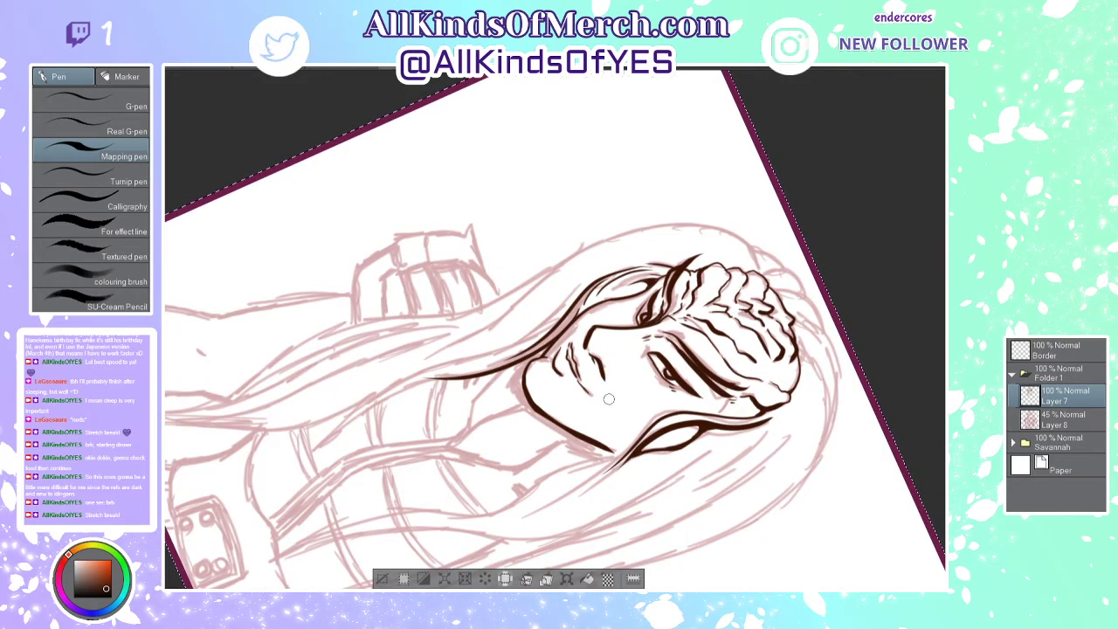
Step: Clean up the pink sketch lines around the near cheek on the sketch layer, Layer 8
{"action": "key", "text": "ctrl+at"}
{"action": "scroll", "coordinate": [618, 374], "scroll_direction": "up", "scroll_amount": 1}
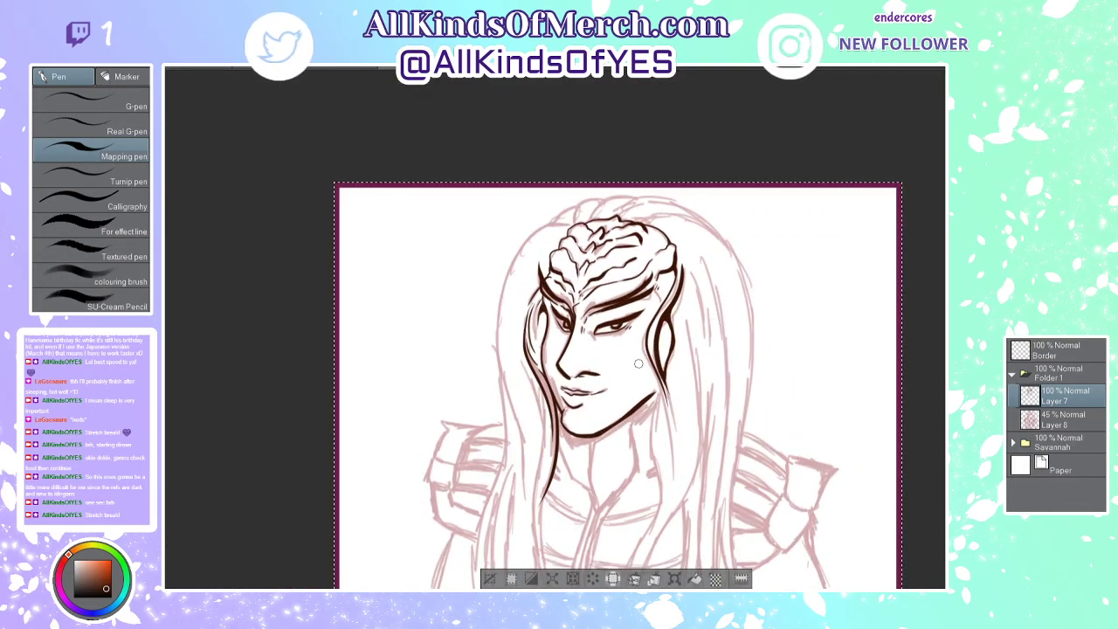
{"action": "scroll", "coordinate": [712, 341], "scroll_direction": "up", "scroll_amount": 1}
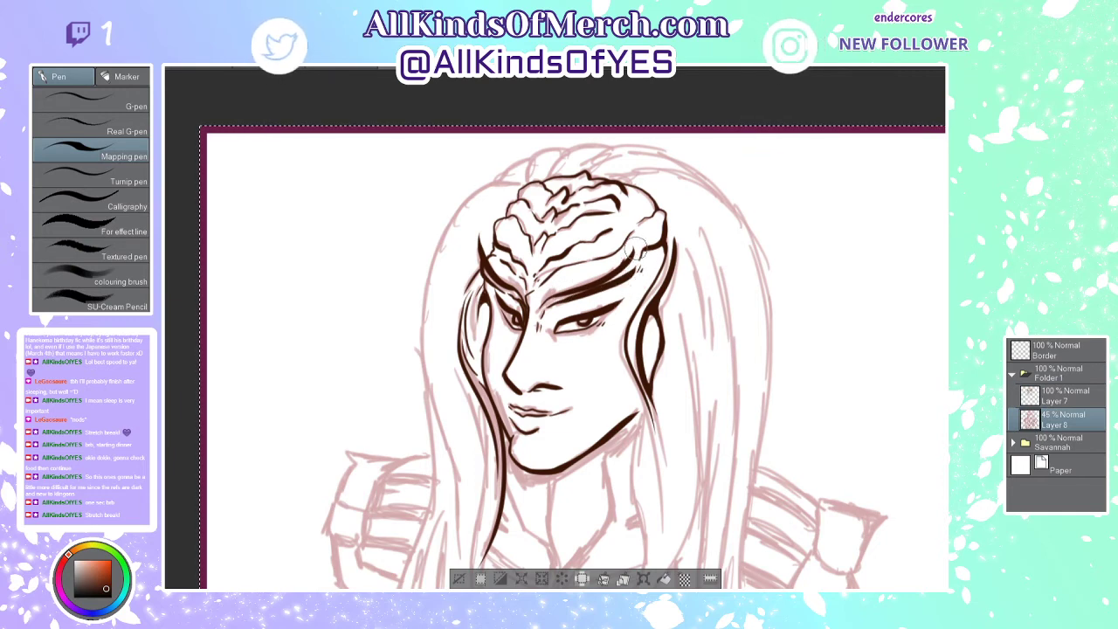
{"action": "mouse_move", "coordinate": [619, 320]}
{"action": "left_mouse_down"}
{"action": "mouse_move", "coordinate": [624, 379]}
{"action": "mouse_move", "coordinate": [634, 362]}
{"action": "left_mouse_up"}
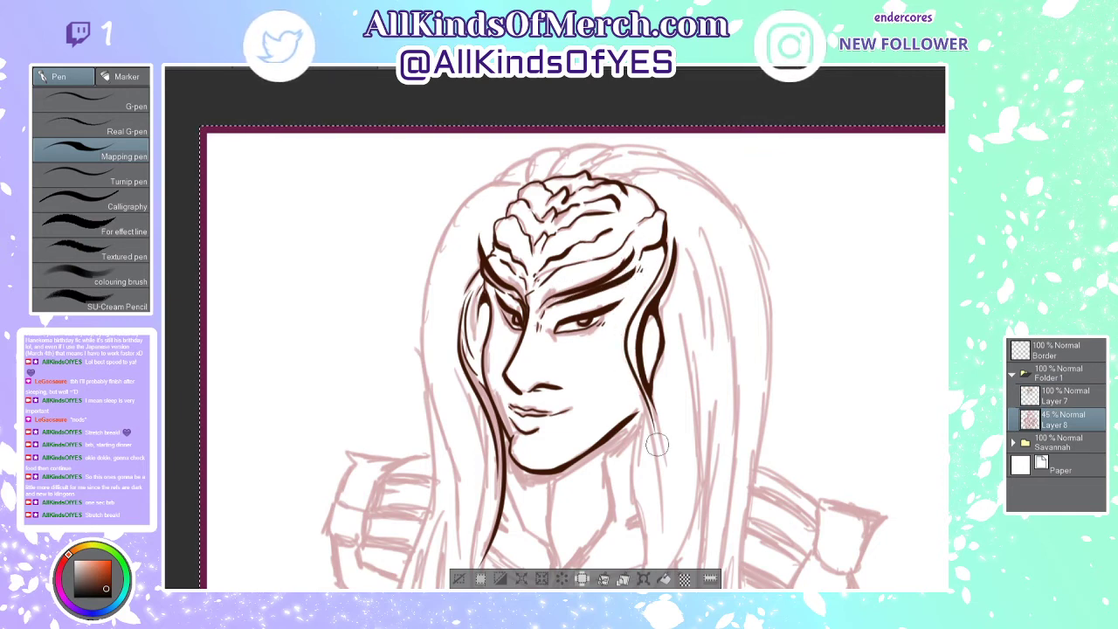
{"action": "scroll", "coordinate": [657, 446], "scroll_direction": "down", "scroll_amount": 3}
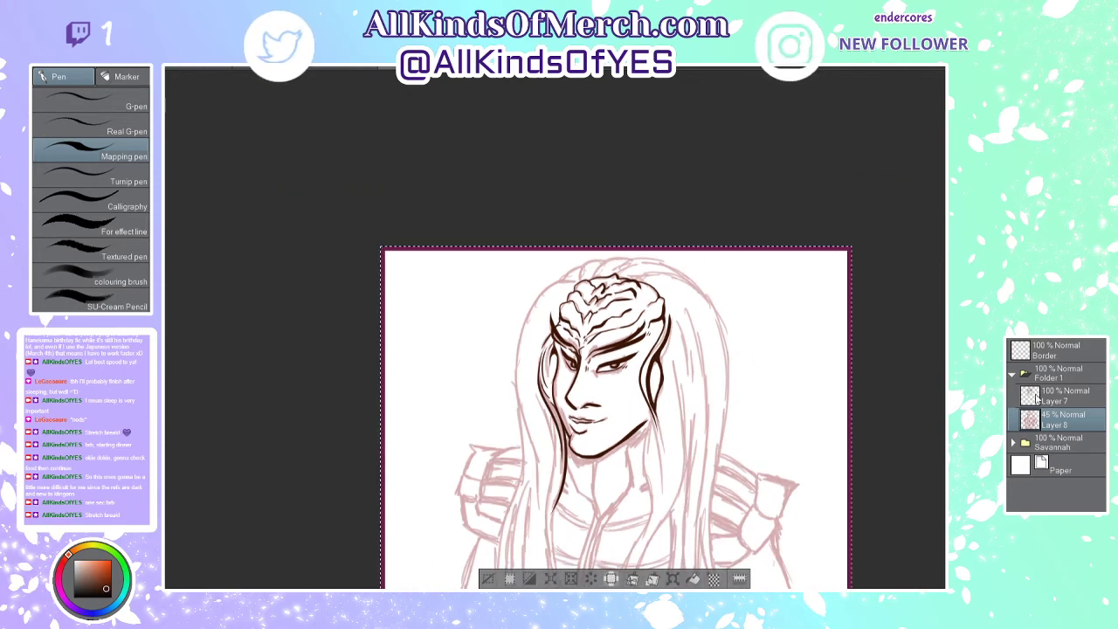
Step: On Layer 7, ink the wavy lock falling from the near ear to the chest, with fine strands along its upper part
{"action": "left_click", "coordinate": [1036, 396]}
{"action": "scroll", "coordinate": [916, 379], "scroll_direction": "down", "scroll_amount": 2}
{"action": "scroll", "coordinate": [755, 419], "scroll_direction": "up", "scroll_amount": 2}
{"action": "scroll", "coordinate": [782, 416], "scroll_direction": "up", "scroll_amount": 1}
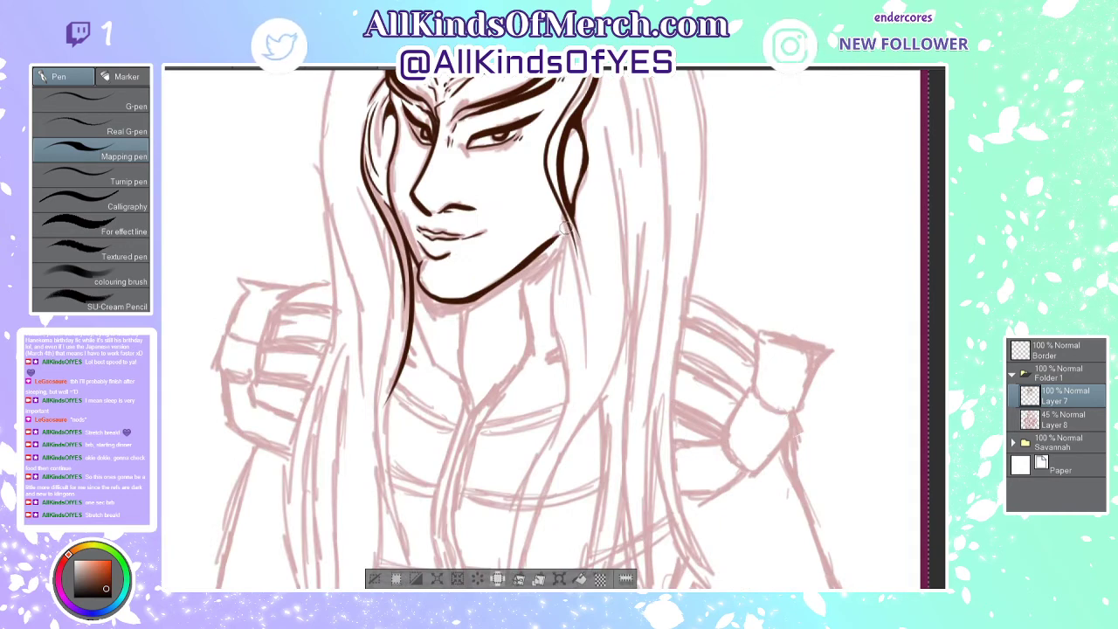
{"action": "mouse_move", "coordinate": [566, 221]}
{"action": "left_mouse_down"}
{"action": "mouse_move", "coordinate": [551, 309]}
{"action": "mouse_move", "coordinate": [563, 384]}
{"action": "mouse_move", "coordinate": [487, 542]}
{"action": "left_mouse_up"}
{"action": "key", "text": "ctrl+z"}
{"action": "mouse_move", "coordinate": [565, 218]}
{"action": "left_mouse_down"}
{"action": "mouse_move", "coordinate": [553, 419]}
{"action": "mouse_move", "coordinate": [491, 569]}
{"action": "left_mouse_up"}
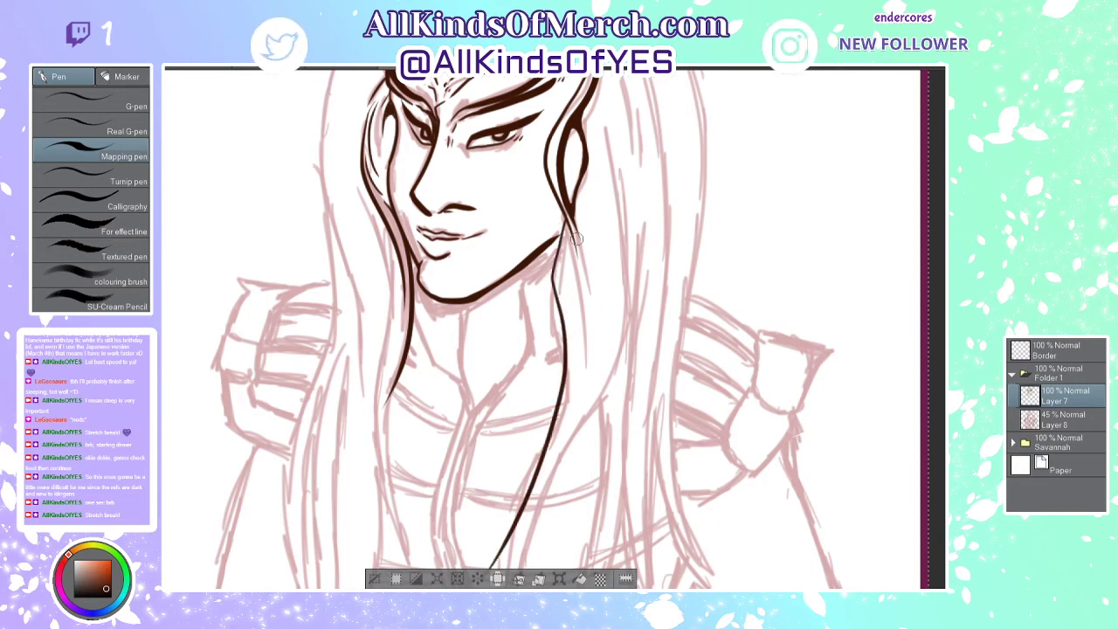
{"action": "left_click_drag", "start_coordinate": [568, 223], "coordinate": [563, 404]}
{"action": "left_click_drag", "start_coordinate": [578, 239], "coordinate": [598, 358]}
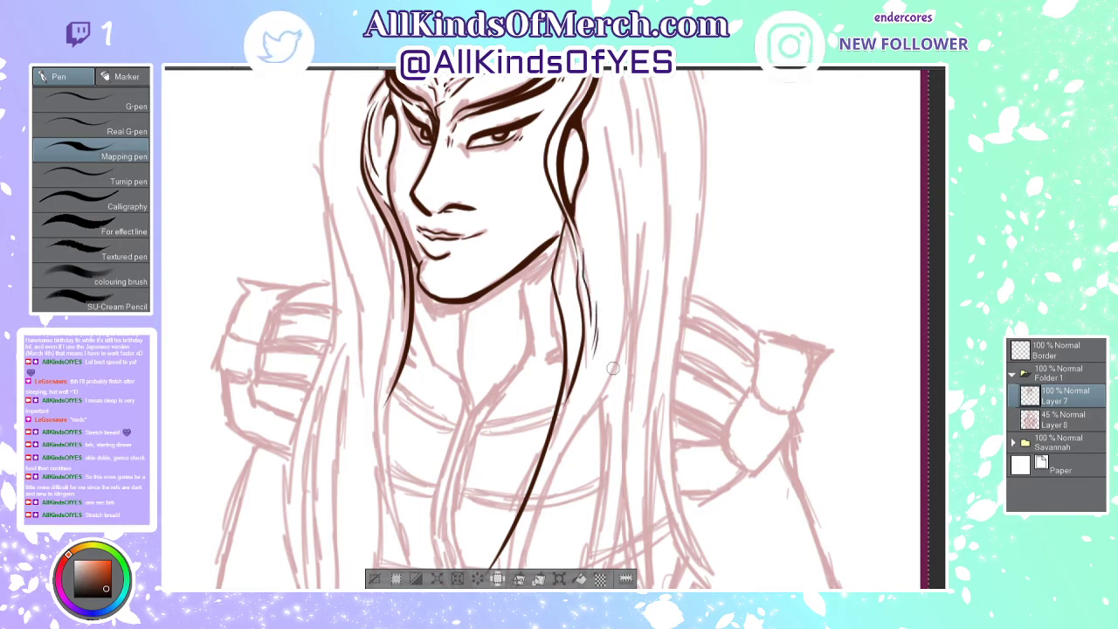
Step: Taper the chest lock with a second edge from its tip, and ink a longer pointed lock beside it reaching the waist
{"action": "scroll", "coordinate": [613, 369], "scroll_direction": "up", "scroll_amount": 2}
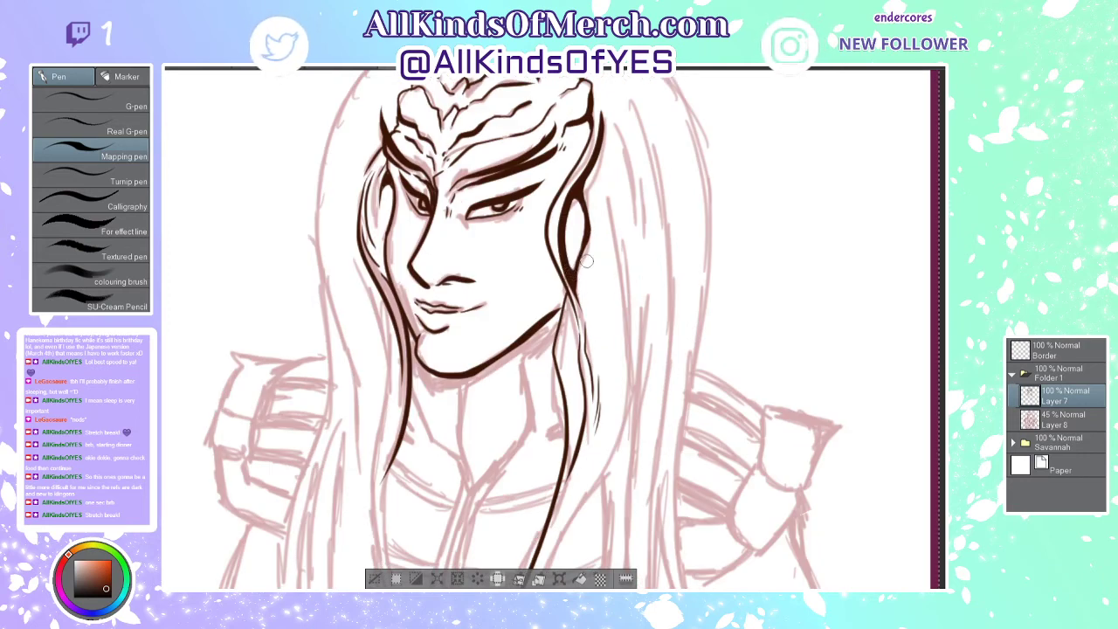
{"action": "scroll", "coordinate": [586, 261], "scroll_direction": "down", "scroll_amount": 3}
{"action": "scroll", "coordinate": [629, 423], "scroll_direction": "up", "scroll_amount": 1}
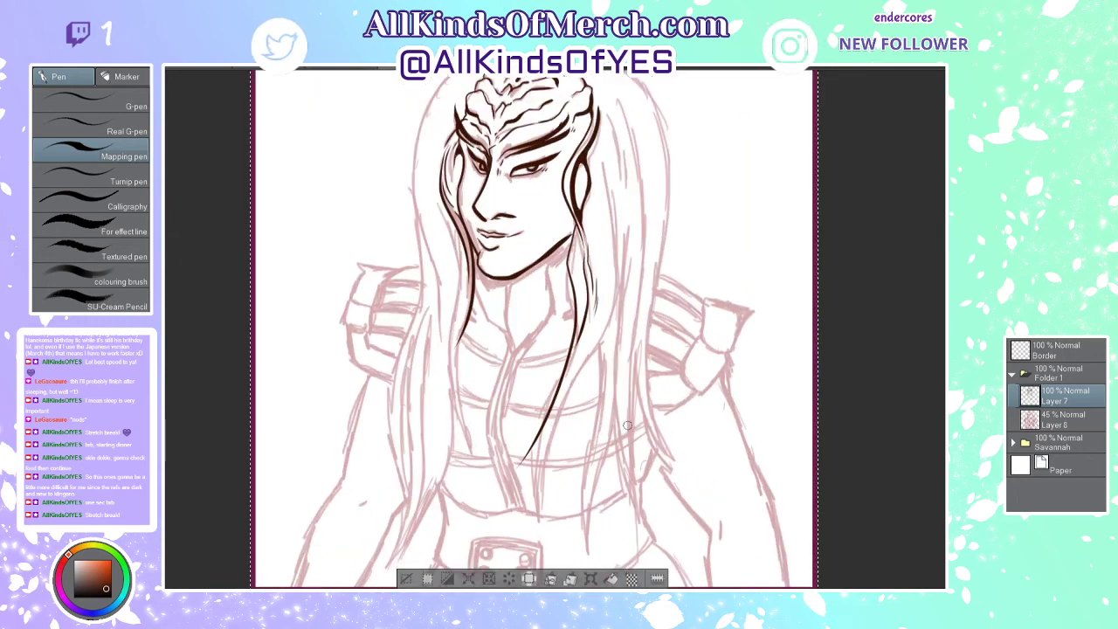
{"action": "scroll", "coordinate": [629, 424], "scroll_direction": "up", "scroll_amount": 3}
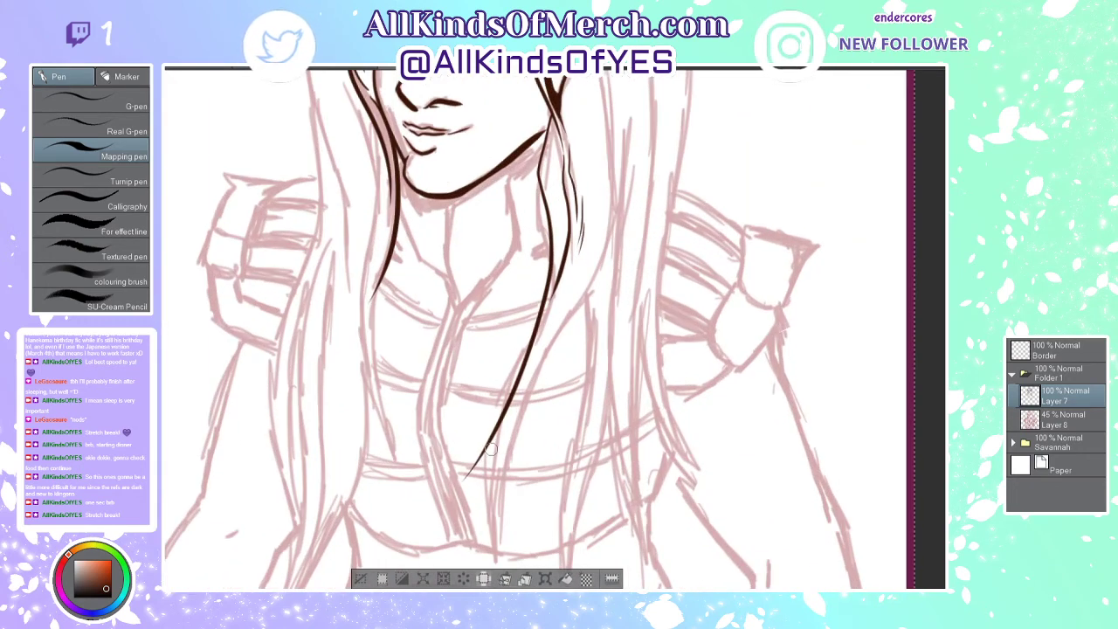
{"action": "left_click_drag", "start_coordinate": [476, 463], "coordinate": [569, 273]}
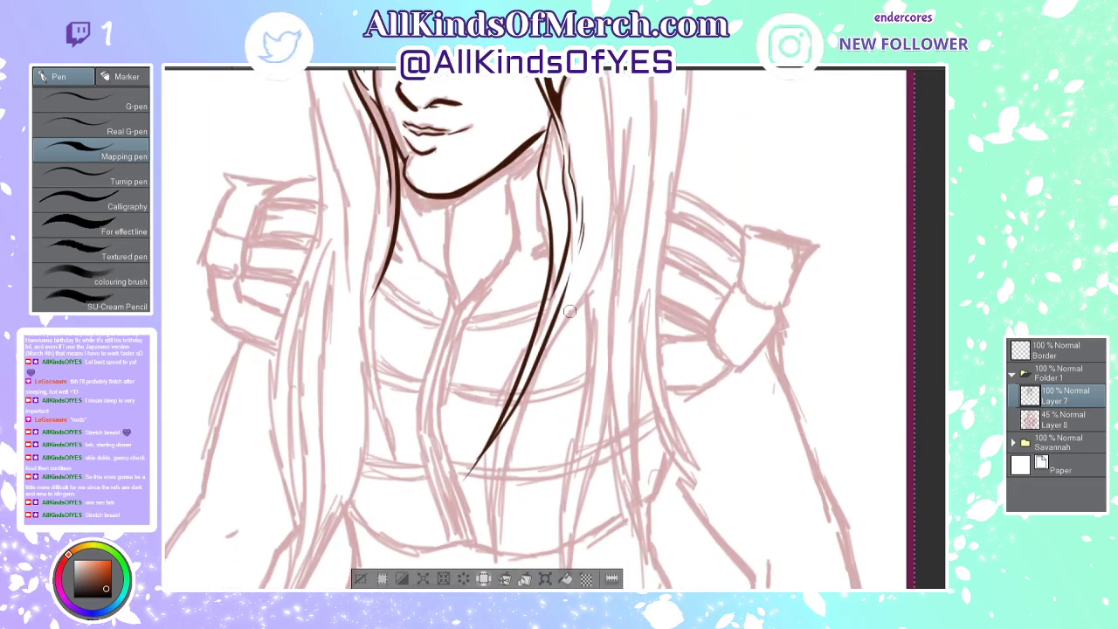
{"action": "mouse_move", "coordinate": [524, 380]}
{"action": "left_mouse_down"}
{"action": "mouse_move", "coordinate": [504, 549]}
{"action": "mouse_move", "coordinate": [568, 386]}
{"action": "mouse_move", "coordinate": [584, 150]}
{"action": "left_mouse_up"}
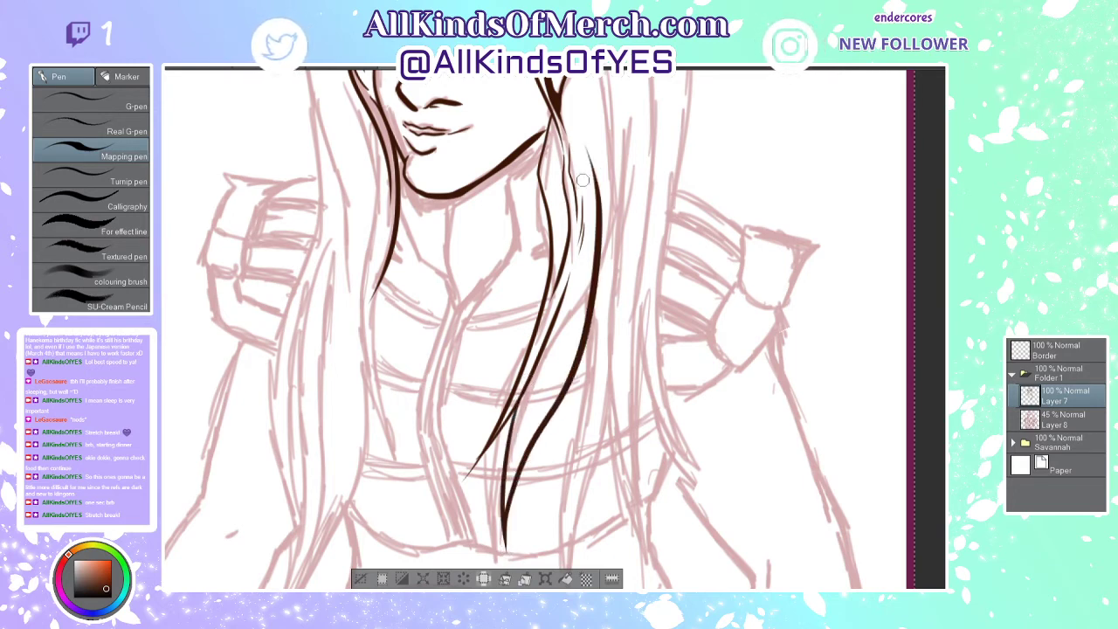
Step: Ink a long thick strand from the chest lock up past the near ear
{"action": "mouse_move", "coordinate": [590, 302]}
{"action": "left_mouse_down"}
{"action": "mouse_move", "coordinate": [608, 265]}
{"action": "mouse_move", "coordinate": [630, 86]}
{"action": "left_mouse_up"}
{"action": "key", "text": "ctrl+z"}
{"action": "scroll", "coordinate": [627, 235], "scroll_direction": "down", "scroll_amount": 3}
{"action": "scroll", "coordinate": [705, 195], "scroll_direction": "up", "scroll_amount": 2}
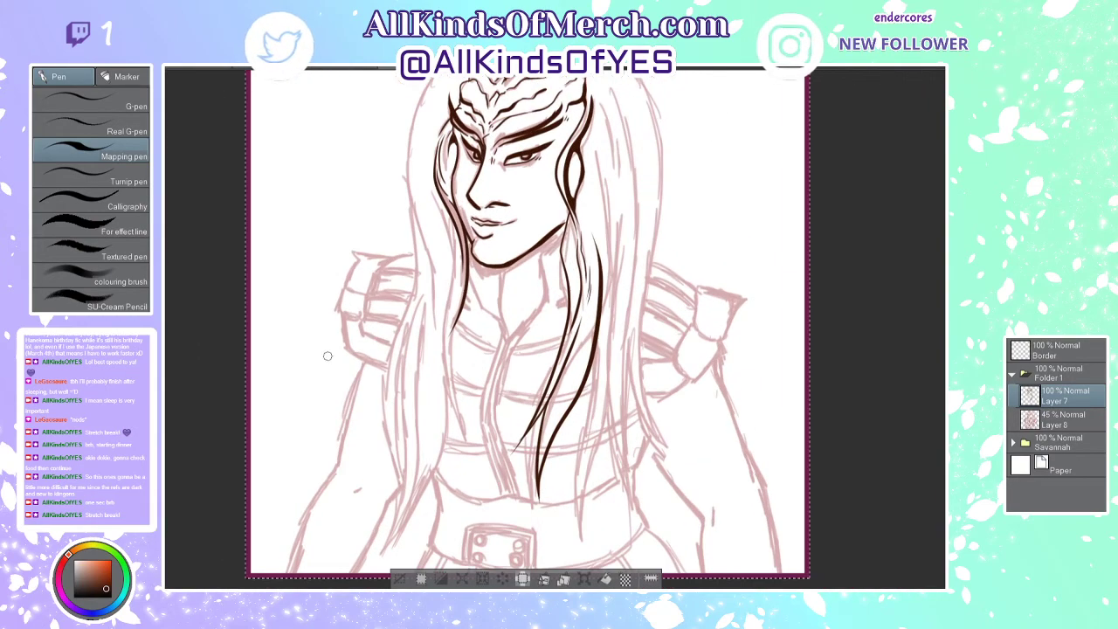
{"action": "mouse_move", "coordinate": [281, 580]}
{"action": "left_mouse_down"}
{"action": "mouse_move", "coordinate": [228, 508]}
{"action": "mouse_move", "coordinate": [188, 255]}
{"action": "mouse_move", "coordinate": [616, 87]}
{"action": "mouse_move", "coordinate": [735, 156]}
{"action": "left_mouse_up"}
{"action": "left_click_drag", "start_coordinate": [522, 287], "coordinate": [486, 560]}
{"action": "key", "text": "ctrl+z"}
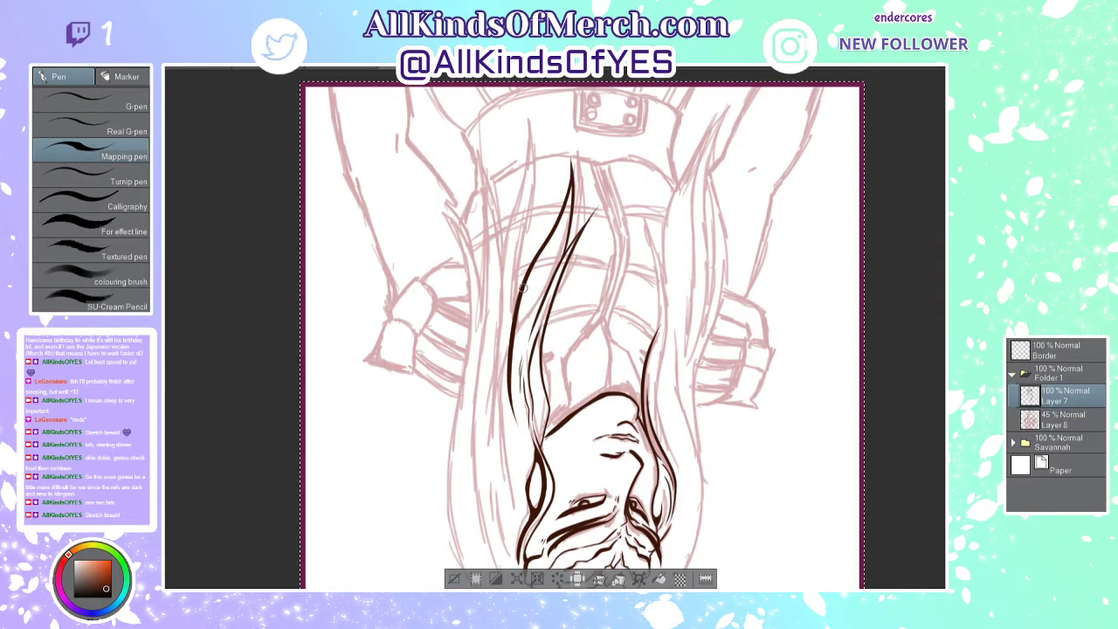
{"action": "left_click_drag", "start_coordinate": [525, 283], "coordinate": [495, 530]}
{"action": "key", "text": "ctrl+z"}
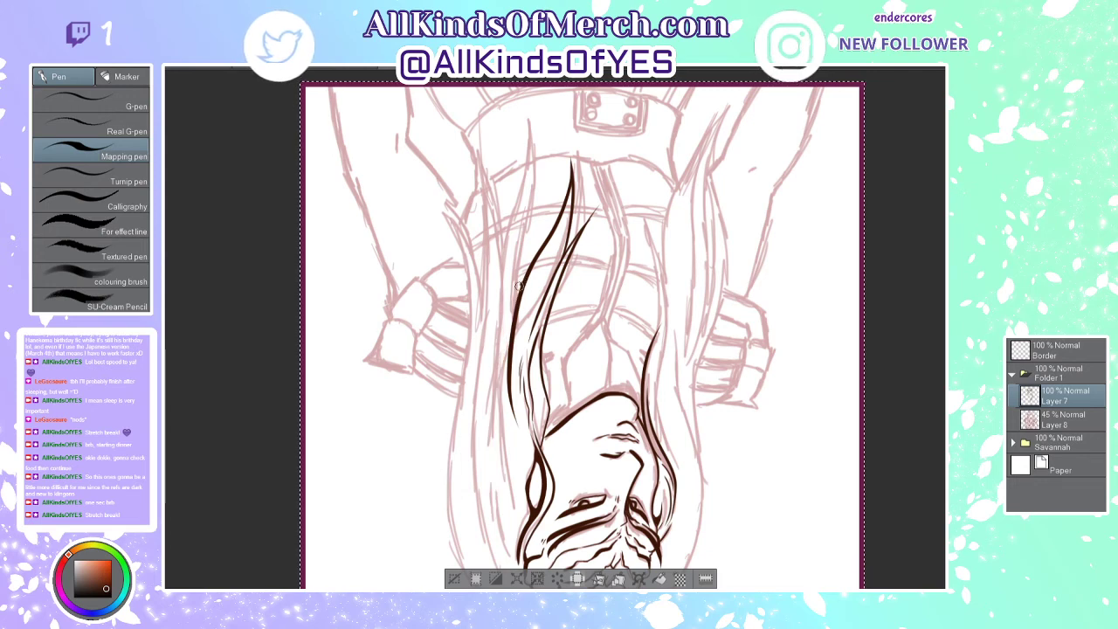
{"action": "left_click_drag", "start_coordinate": [519, 286], "coordinate": [500, 494]}
{"action": "key", "text": "ctrl+at"}
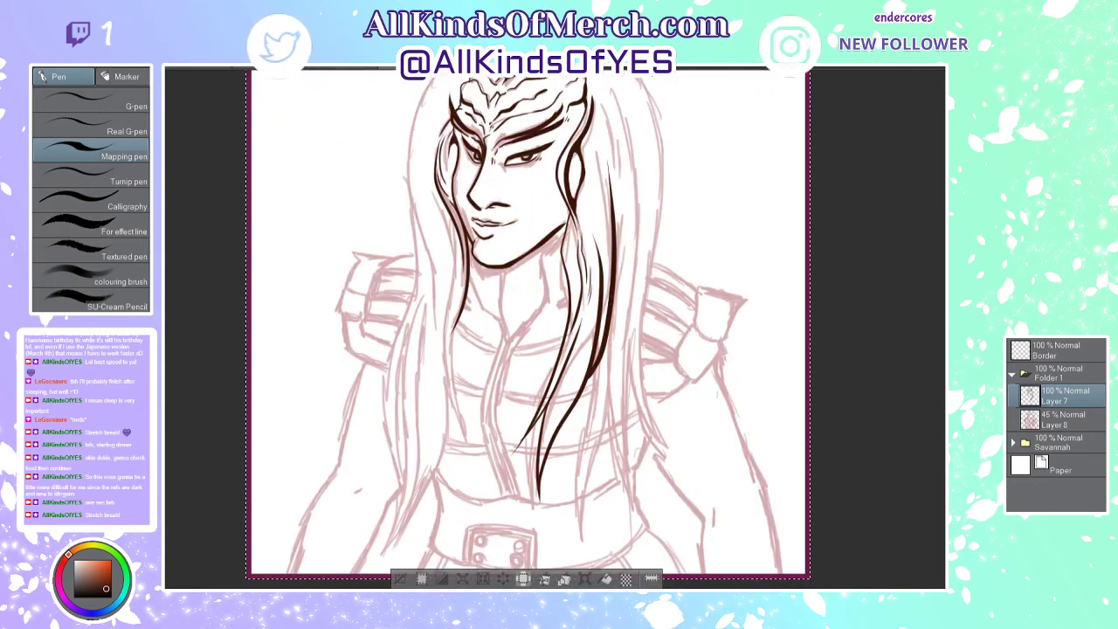
Step: Ink two more pointed locks on the near side, one ending at the waist and one sweeping out toward the hip
{"action": "scroll", "coordinate": [678, 508], "scroll_direction": "up", "scroll_amount": 3}
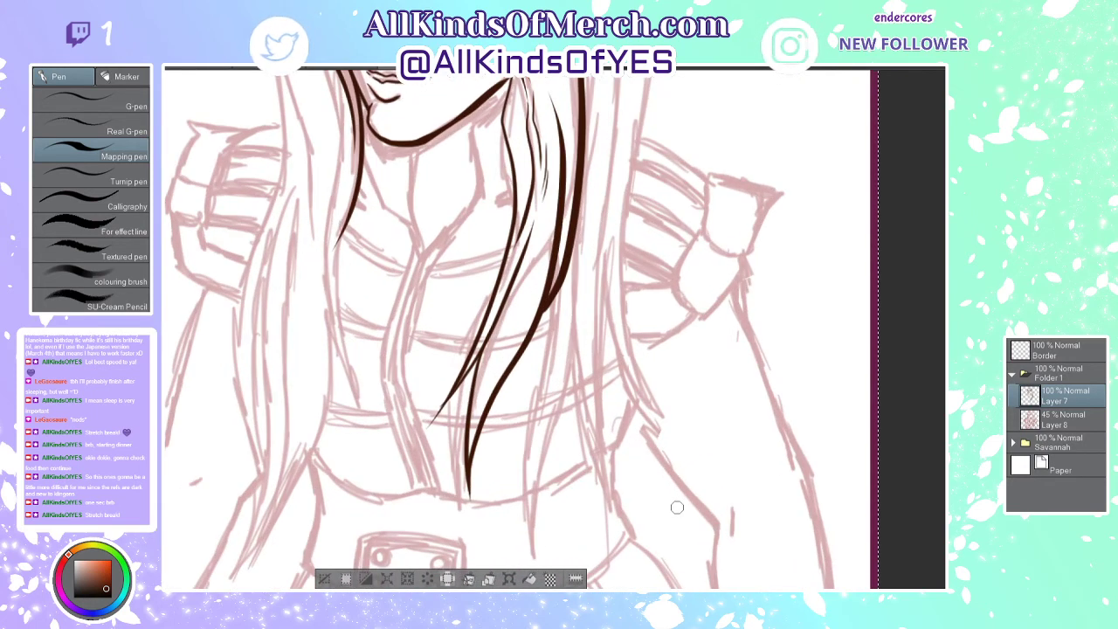
{"action": "left_click_drag", "start_coordinate": [559, 278], "coordinate": [539, 541]}
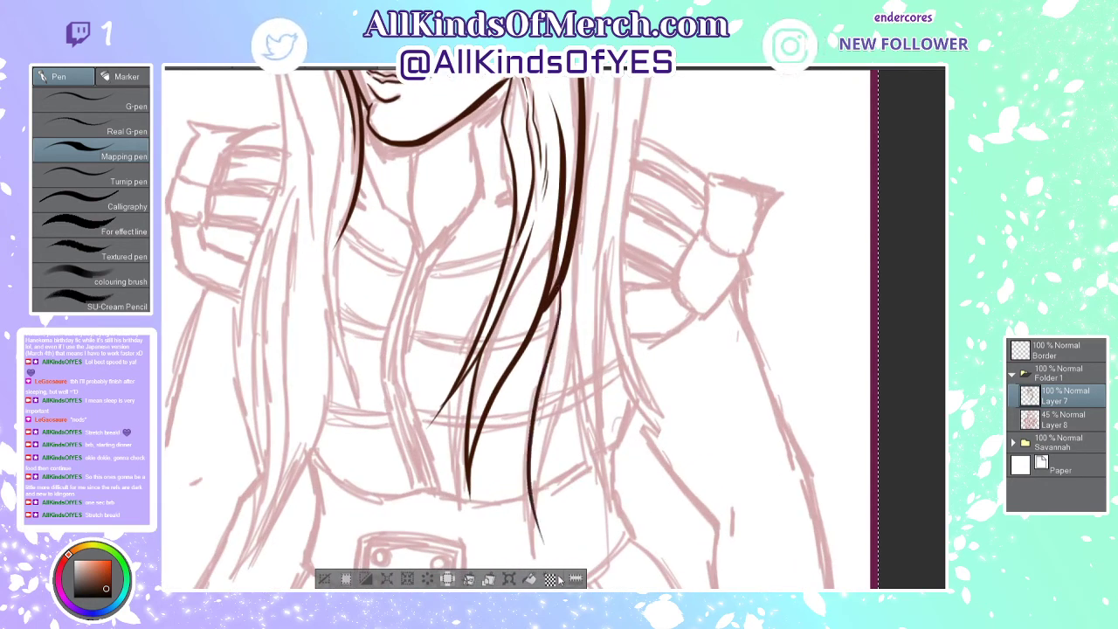
{"action": "key", "text": "ctrl+z"}
{"action": "mouse_move", "coordinate": [561, 278]}
{"action": "left_mouse_down"}
{"action": "mouse_move", "coordinate": [531, 556]}
{"action": "mouse_move", "coordinate": [543, 437]}
{"action": "mouse_move", "coordinate": [585, 249]}
{"action": "left_mouse_up"}
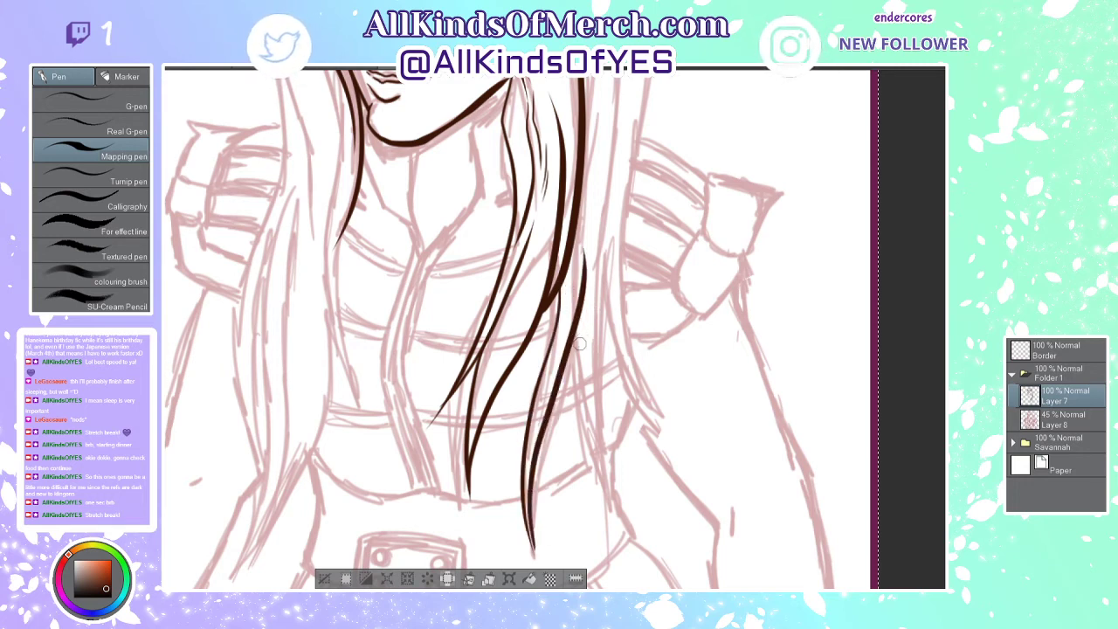
{"action": "mouse_move", "coordinate": [567, 357]}
{"action": "left_mouse_down"}
{"action": "mouse_move", "coordinate": [638, 542]}
{"action": "mouse_move", "coordinate": [605, 239]}
{"action": "mouse_move", "coordinate": [610, 146]}
{"action": "left_mouse_up"}
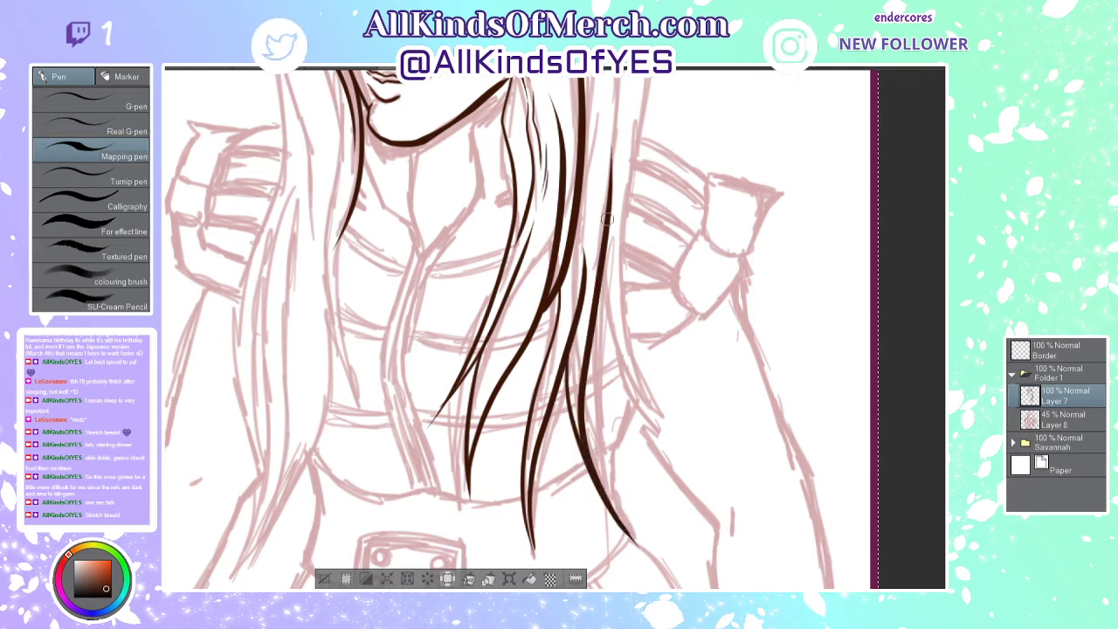
Step: Ink the inner edge of the near-side lock that flicks outward below the shoulder armor, and try its outer edge
{"action": "left_click_drag", "start_coordinate": [599, 285], "coordinate": [686, 409]}
{"action": "key", "text": "ctrl+z"}
{"action": "mouse_move", "coordinate": [601, 280]}
{"action": "left_mouse_down"}
{"action": "mouse_move", "coordinate": [684, 408]}
{"action": "mouse_move", "coordinate": [708, 383]}
{"action": "mouse_move", "coordinate": [667, 400]}
{"action": "mouse_move", "coordinate": [669, 98]}
{"action": "left_mouse_up"}
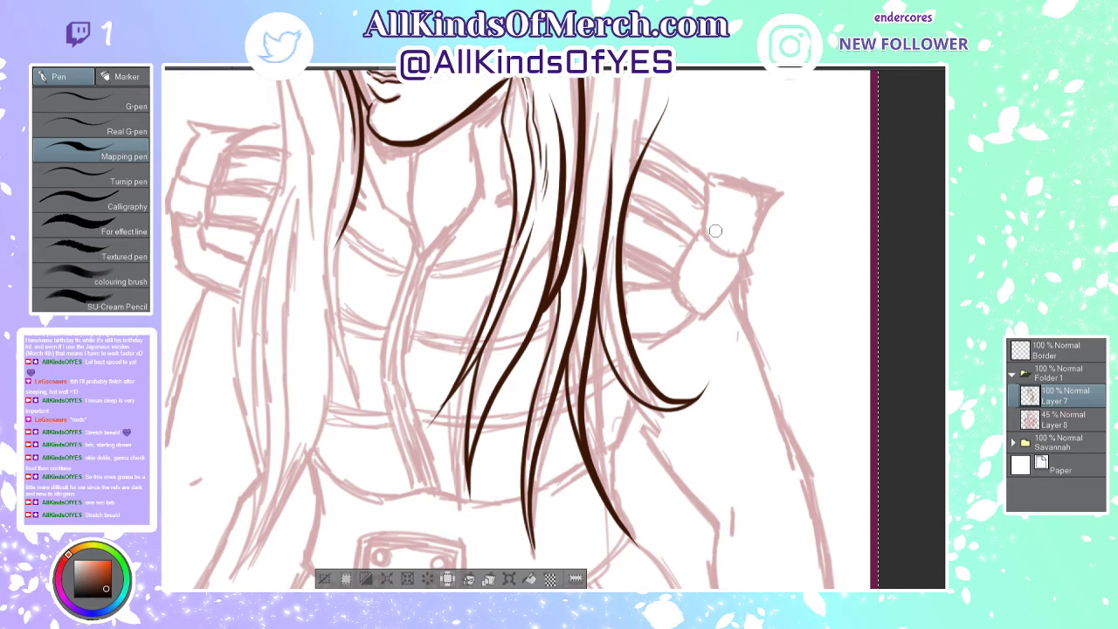
{"action": "key", "text": "ctrl+z"}
Step: Redraw the flicked lock's outer edge as one smooth curve from its tip up past the shoulder armor
{"action": "mouse_move", "coordinate": [673, 392]}
{"action": "left_mouse_down"}
{"action": "mouse_move", "coordinate": [419, 292]}
{"action": "mouse_move", "coordinate": [521, 561]}
{"action": "left_mouse_up"}
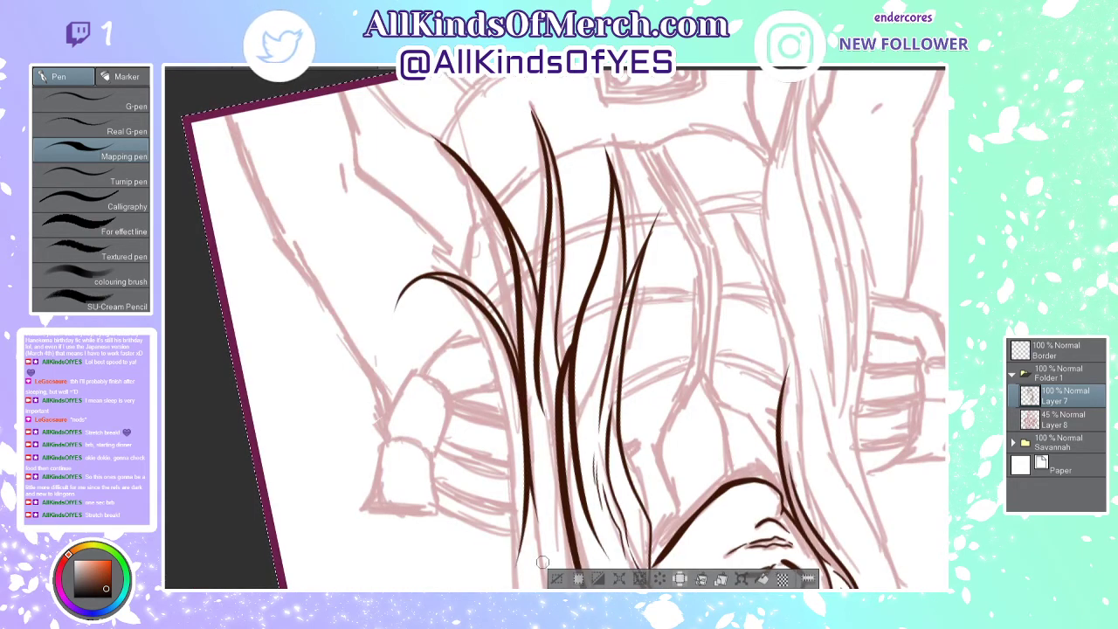
{"action": "mouse_move", "coordinate": [529, 478]}
{"action": "left_mouse_down"}
{"action": "mouse_move", "coordinate": [518, 553]}
{"action": "mouse_move", "coordinate": [526, 587]}
{"action": "left_mouse_up"}
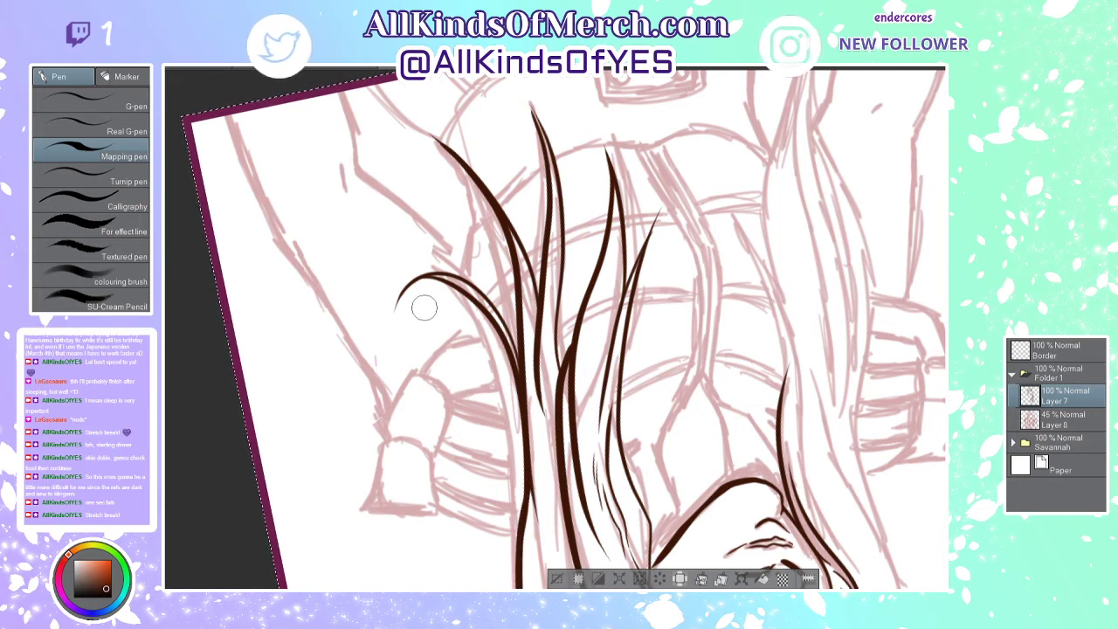
{"action": "key", "text": "ctrl+z"}
{"action": "key", "text": "ctrl+z"}
{"action": "mouse_move", "coordinate": [411, 277]}
{"action": "left_mouse_down"}
{"action": "mouse_move", "coordinate": [523, 453]}
{"action": "mouse_move", "coordinate": [530, 587]}
{"action": "left_mouse_up"}
{"action": "key", "text": "ctrl+z"}
{"action": "mouse_move", "coordinate": [414, 282]}
{"action": "left_mouse_down"}
{"action": "mouse_move", "coordinate": [463, 301]}
{"action": "mouse_move", "coordinate": [476, 587]}
{"action": "left_mouse_up"}
{"action": "key", "text": "ctrl+z"}
{"action": "left_click_drag", "start_coordinate": [412, 274], "coordinate": [516, 589]}
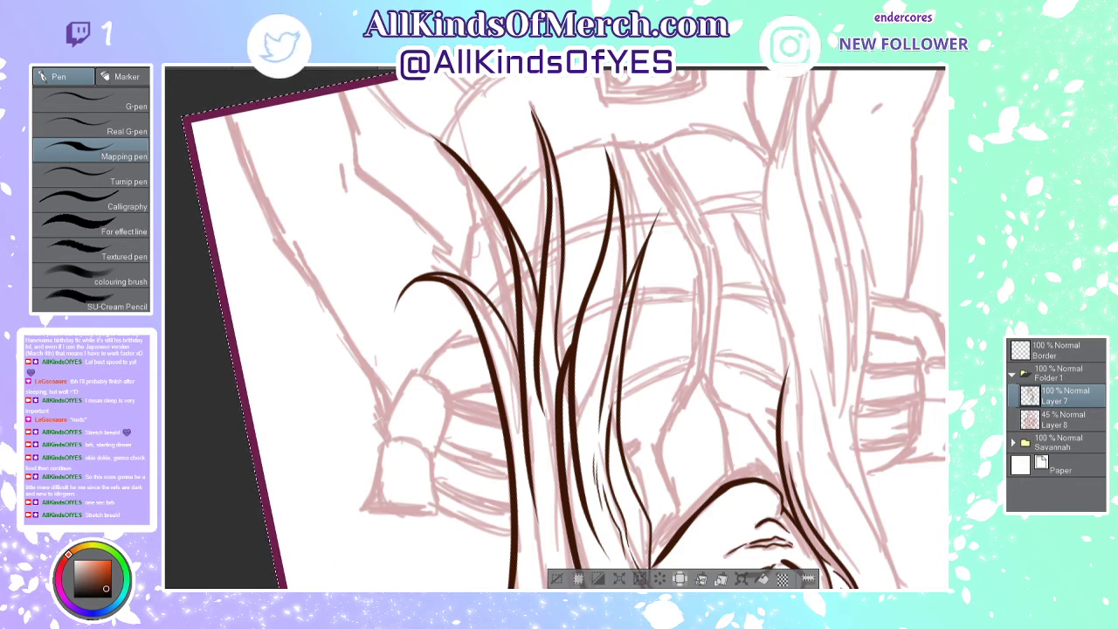
Step: Rework the near-side lock tips, shortening the one over the hip and extending the one at the waist into a finer point
{"action": "key", "text": "ctrl+at"}
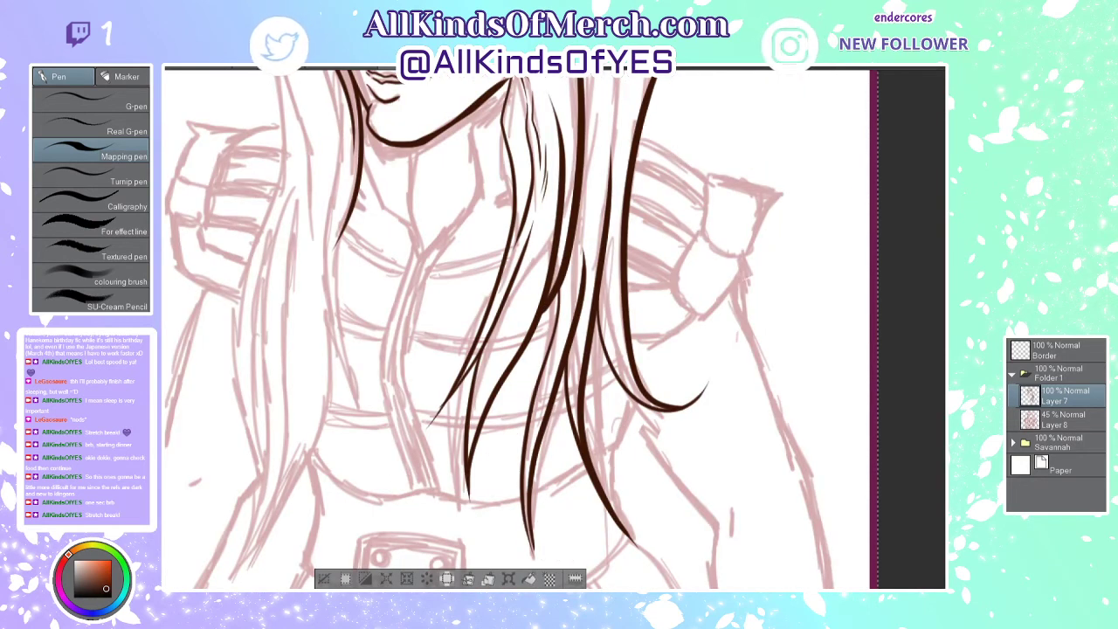
{"action": "key", "text": "ctrl+z"}
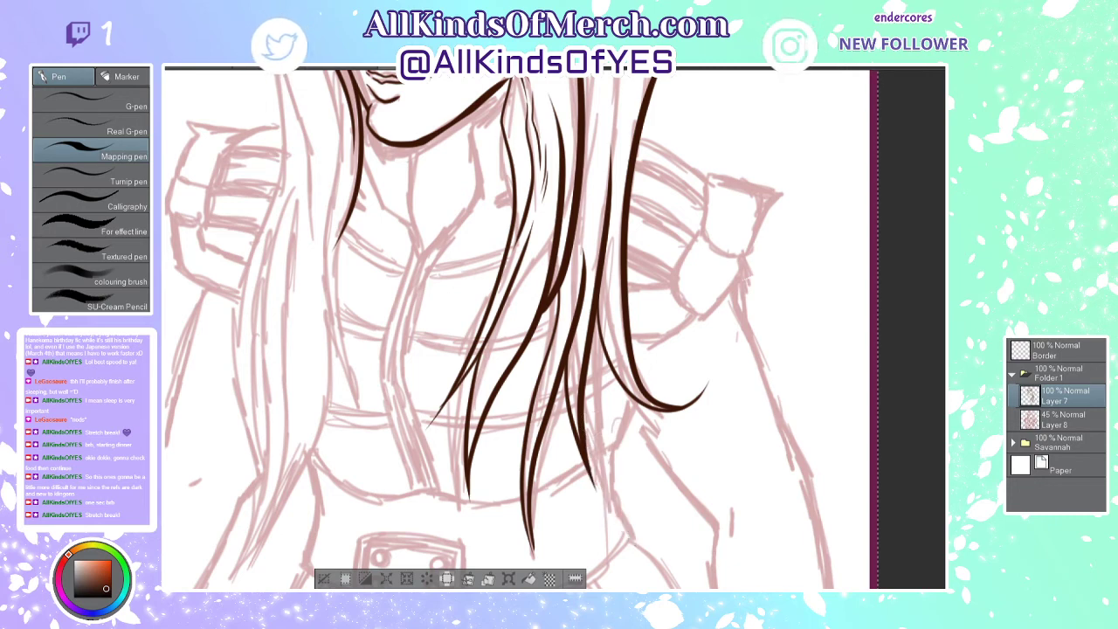
{"action": "left_click_drag", "start_coordinate": [587, 428], "coordinate": [631, 542]}
{"action": "key", "text": "ctrl+z"}
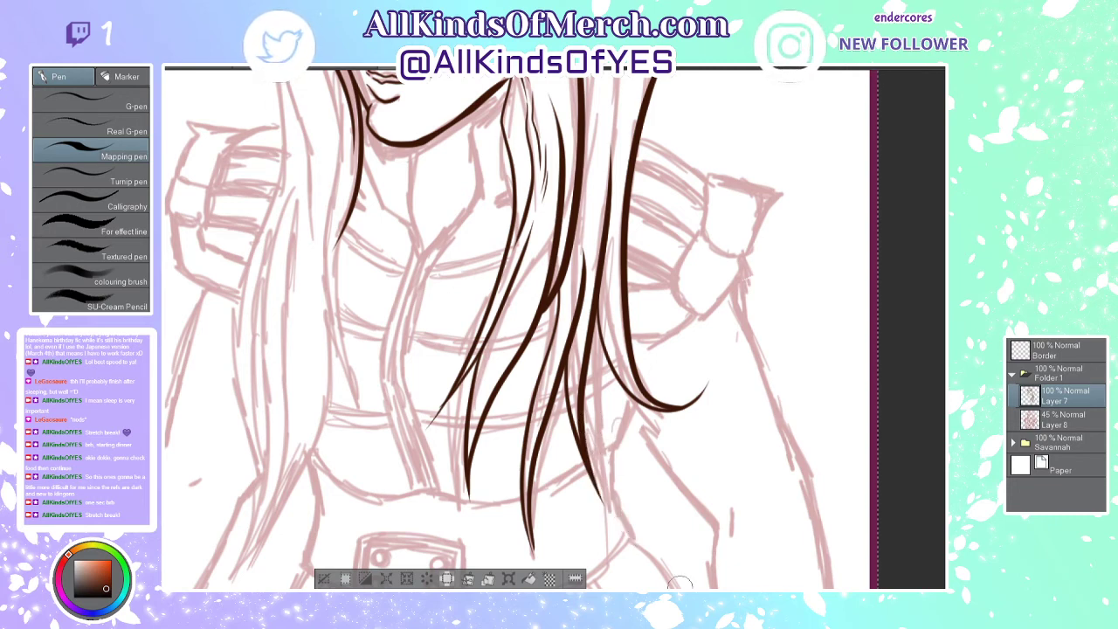
{"action": "left_click_drag", "start_coordinate": [523, 487], "coordinate": [540, 570]}
{"action": "key", "text": "ctrl+z"}
{"action": "left_click_drag", "start_coordinate": [522, 490], "coordinate": [549, 584]}
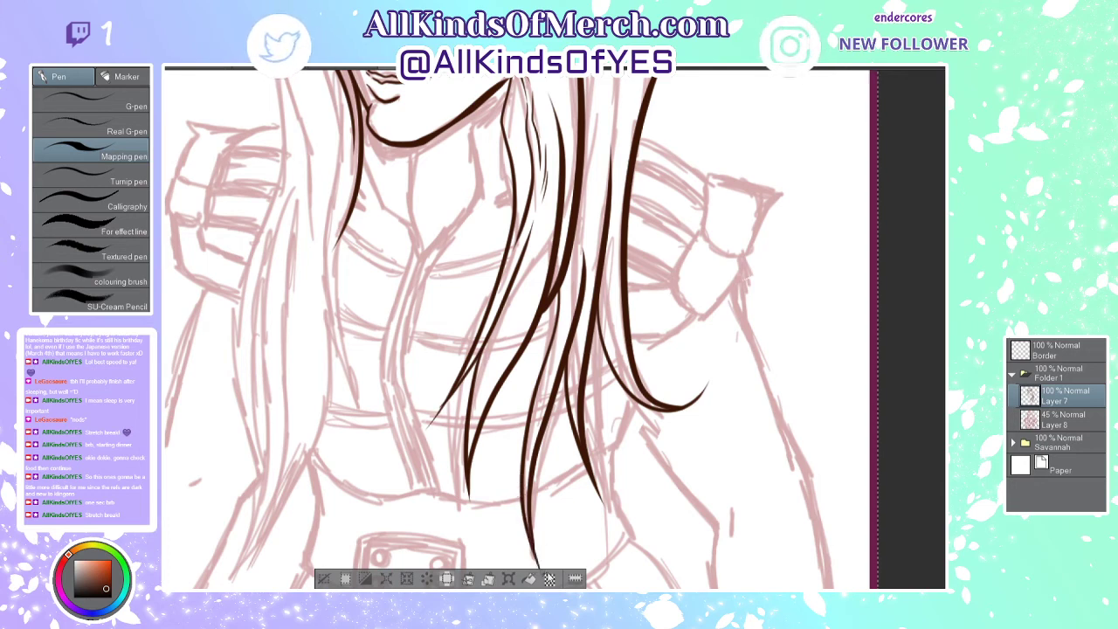
Step: Ink the near side's outer hair contour, arching from the crown down to meet the strand above the shoulder
{"action": "scroll", "coordinate": [545, 392], "scroll_direction": "down", "scroll_amount": 3}
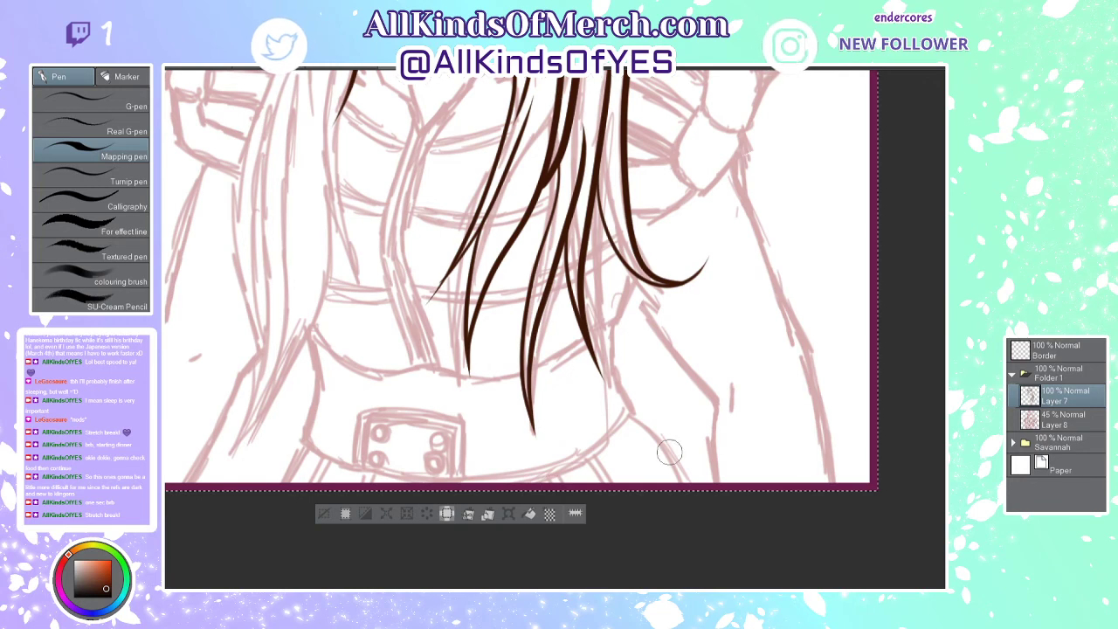
{"action": "scroll", "coordinate": [812, 215], "scroll_direction": "up", "scroll_amount": 10}
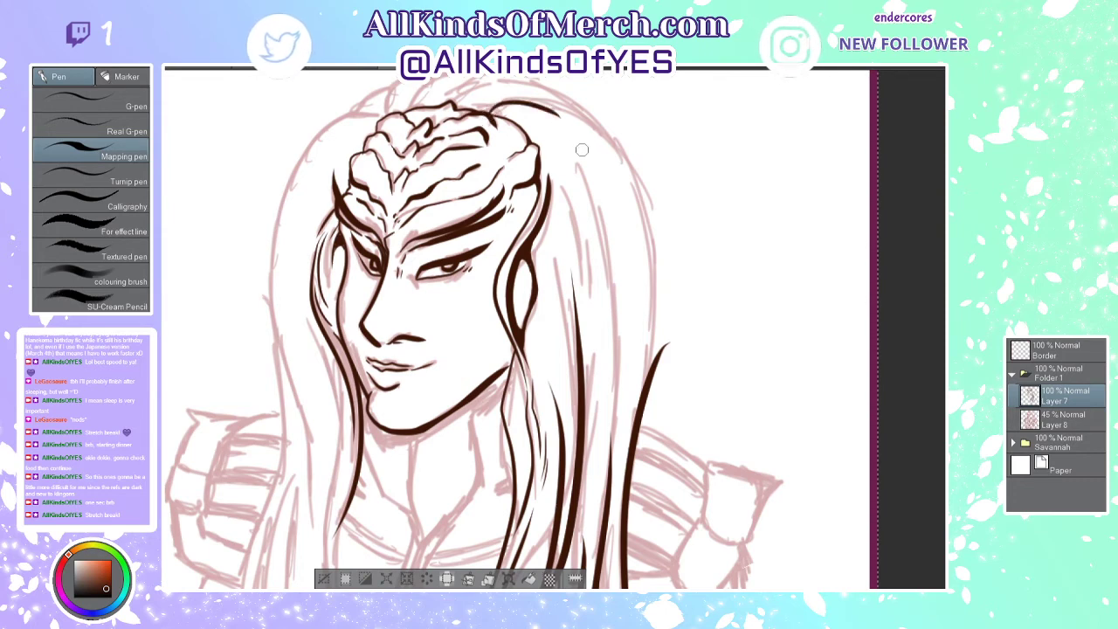
{"action": "mouse_move", "coordinate": [492, 115]}
{"action": "left_mouse_down"}
{"action": "mouse_move", "coordinate": [557, 104]}
{"action": "mouse_move", "coordinate": [538, 102]}
{"action": "mouse_move", "coordinate": [587, 128]}
{"action": "mouse_move", "coordinate": [628, 447]}
{"action": "left_mouse_up"}
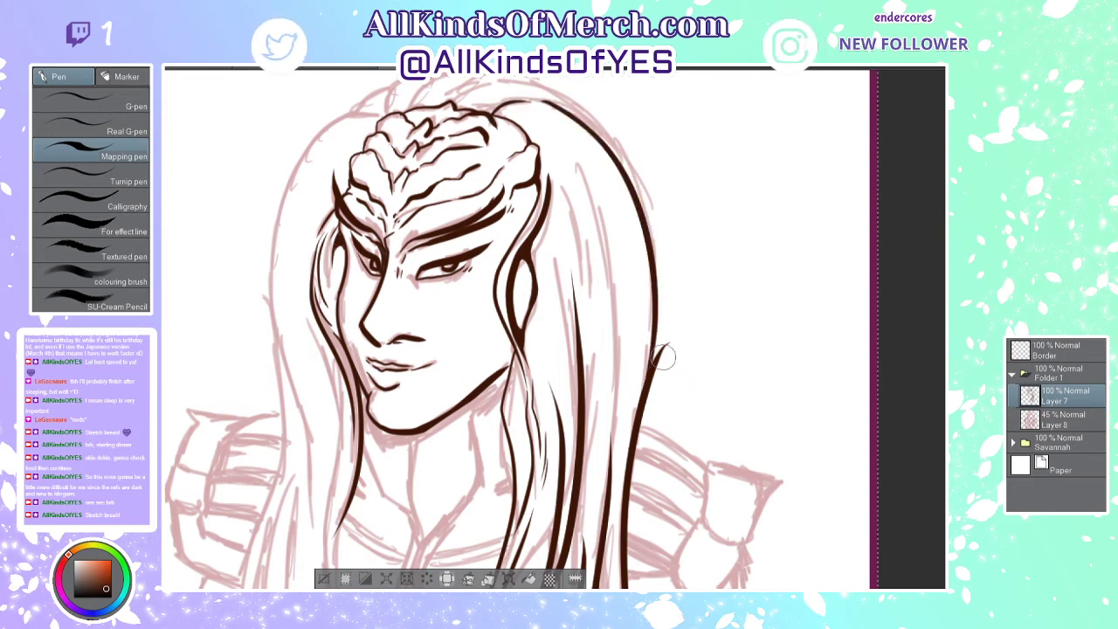
{"action": "key", "text": "ctrl+z"}
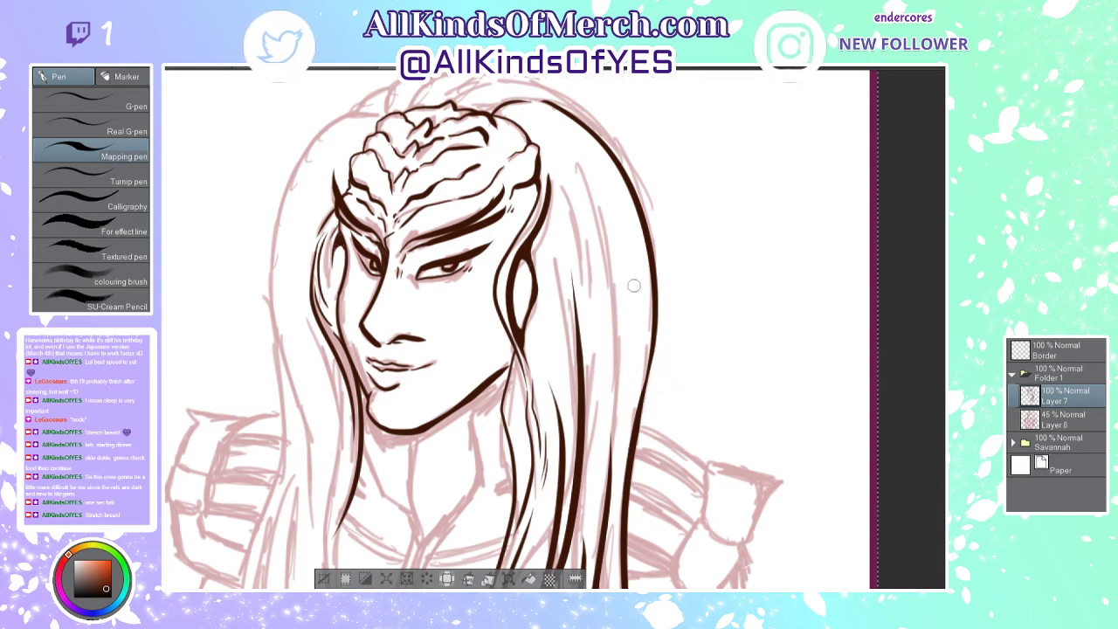
Step: Ink a thin inner strand line following the near-side hair contour from beside the crown down toward the shoulder
{"action": "left_click_drag", "start_coordinate": [561, 149], "coordinate": [598, 424]}
{"action": "left_click_drag", "start_coordinate": [625, 278], "coordinate": [599, 444]}
{"action": "key", "text": "ctrl+z"}
{"action": "key", "text": "ctrl+z"}
{"action": "mouse_move", "coordinate": [563, 141]}
{"action": "left_mouse_down"}
{"action": "mouse_move", "coordinate": [610, 212]}
{"action": "mouse_move", "coordinate": [649, 384]}
{"action": "left_mouse_up"}
{"action": "key", "text": "ctrl+z"}
{"action": "mouse_move", "coordinate": [568, 137]}
{"action": "left_mouse_down"}
{"action": "mouse_move", "coordinate": [625, 332]}
{"action": "mouse_move", "coordinate": [617, 406]}
{"action": "left_mouse_up"}
{"action": "left_click_drag", "start_coordinate": [632, 332], "coordinate": [626, 424]}
{"action": "key", "text": "ctrl+z"}
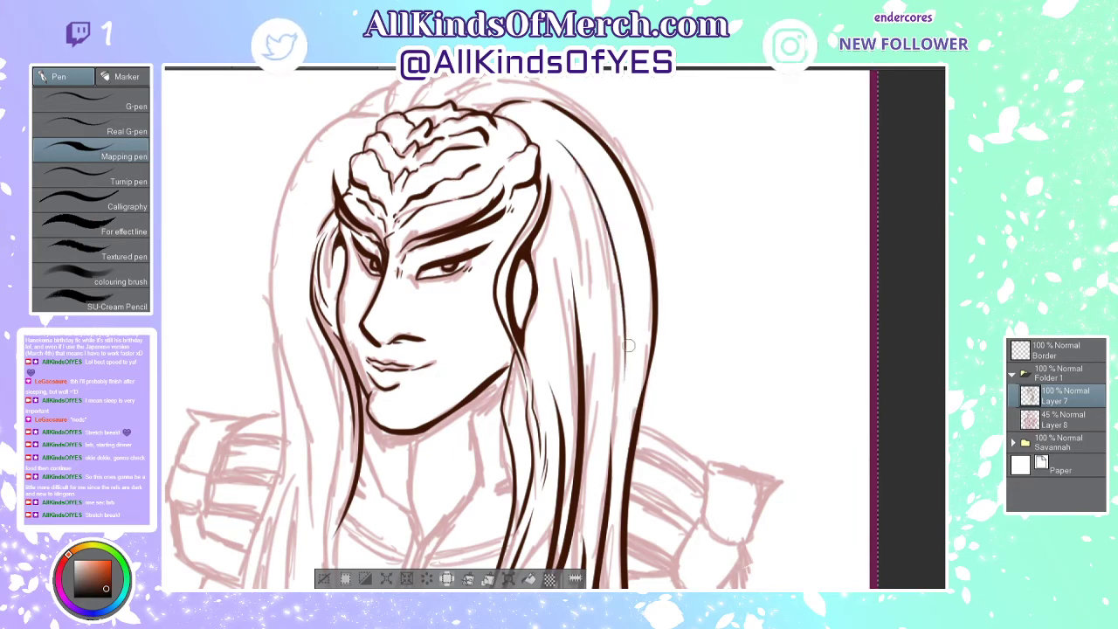
{"action": "left_click_drag", "start_coordinate": [631, 335], "coordinate": [624, 420]}
Step: Add short fine strands within the near-side hair beside the temple and ear
{"action": "left_click_drag", "start_coordinate": [559, 168], "coordinate": [592, 313]}
{"action": "left_click_drag", "start_coordinate": [595, 250], "coordinate": [596, 308]}
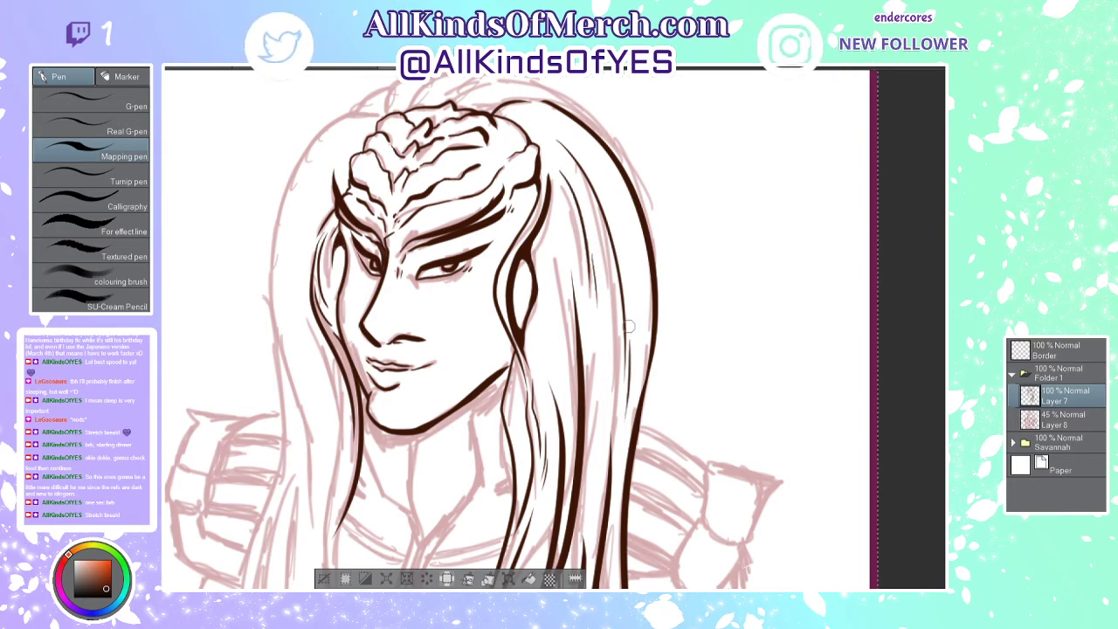
{"action": "scroll", "coordinate": [630, 326], "scroll_direction": "down", "scroll_amount": 4}
{"action": "scroll", "coordinate": [643, 448], "scroll_direction": "up", "scroll_amount": 1}
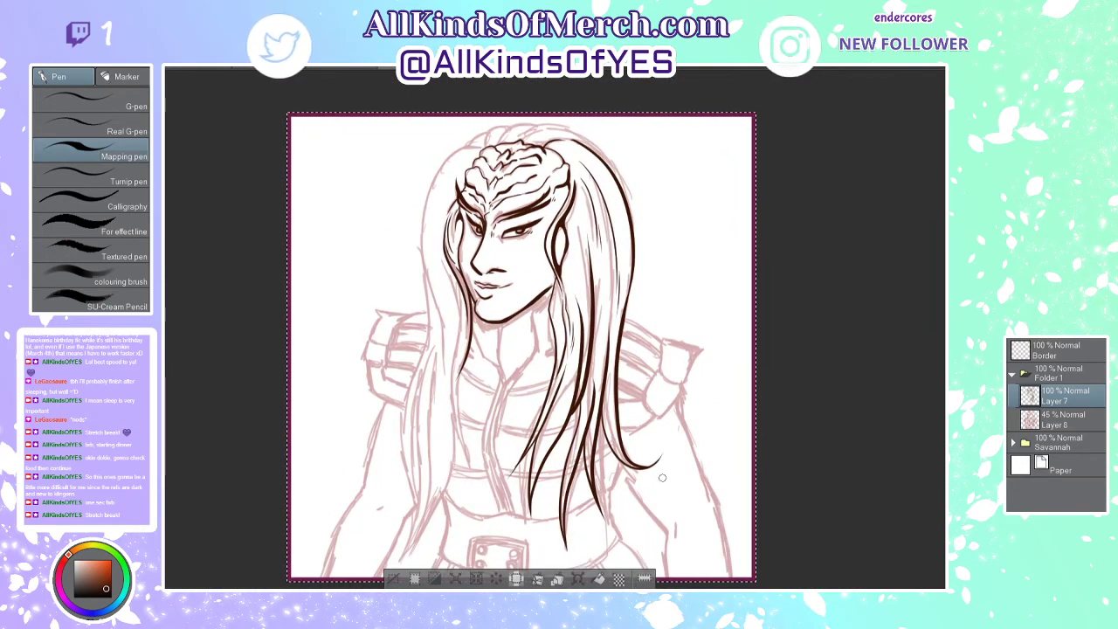
Step: Ink the arched hair strands rising from the top of the forehead ridges over the crown into the near-side hair
{"action": "scroll", "coordinate": [442, 345], "scroll_direction": "up", "scroll_amount": 1}
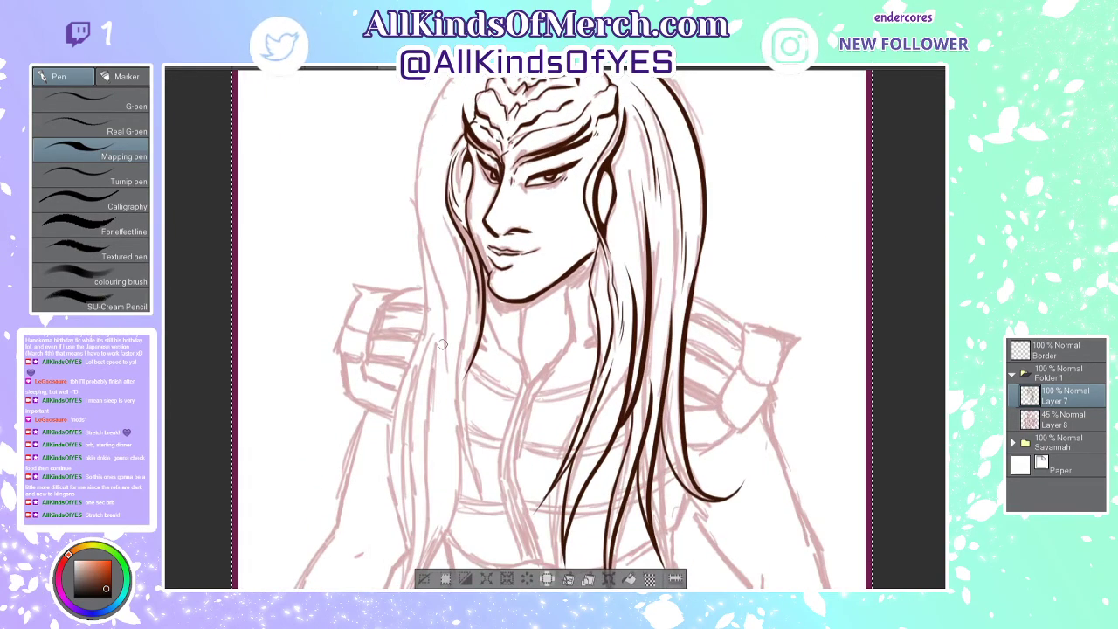
{"action": "scroll", "coordinate": [442, 345], "scroll_direction": "down", "scroll_amount": 2}
{"action": "scroll", "coordinate": [593, 145], "scroll_direction": "up", "scroll_amount": 3}
{"action": "scroll", "coordinate": [593, 145], "scroll_direction": "up", "scroll_amount": 1}
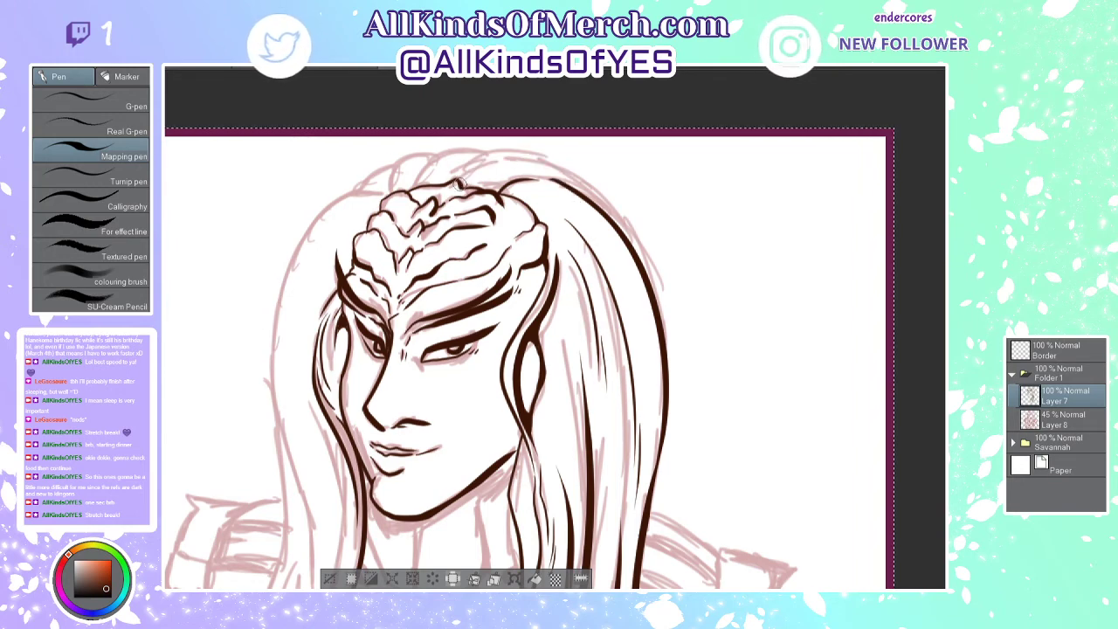
{"action": "mouse_move", "coordinate": [533, 158]}
{"action": "left_mouse_down"}
{"action": "mouse_move", "coordinate": [639, 198]}
{"action": "mouse_move", "coordinate": [648, 313]}
{"action": "left_mouse_up"}
{"action": "key", "text": "ctrl+z"}
{"action": "left_click_drag", "start_coordinate": [609, 203], "coordinate": [657, 319]}
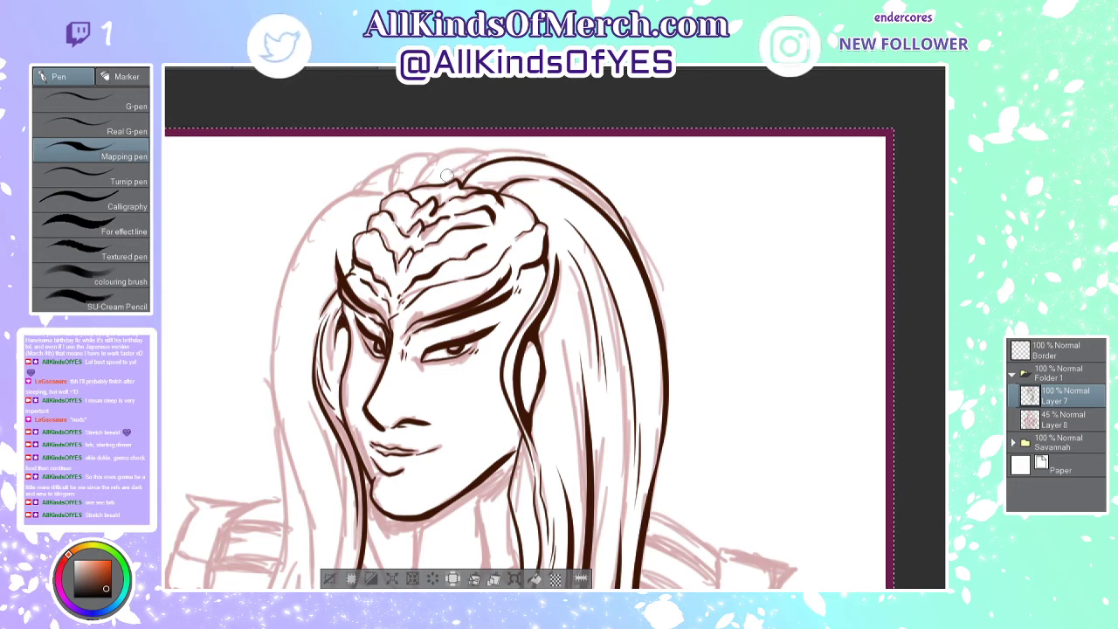
{"action": "mouse_move", "coordinate": [454, 173]}
{"action": "left_mouse_down"}
{"action": "mouse_move", "coordinate": [583, 187]}
{"action": "mouse_move", "coordinate": [603, 171]}
{"action": "left_mouse_up"}
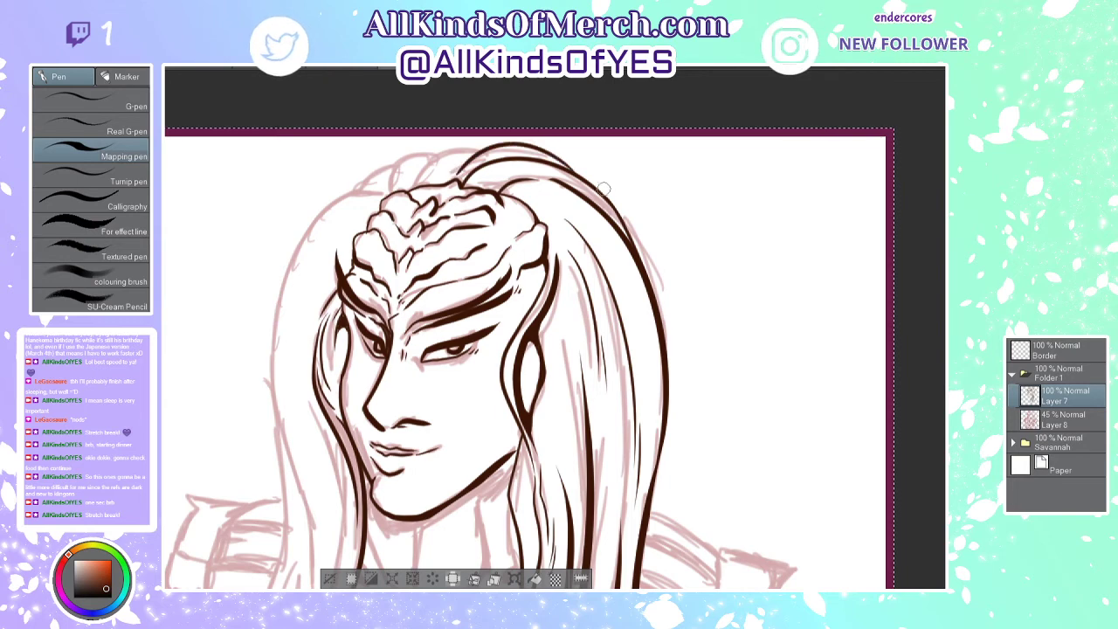
{"action": "left_click_drag", "start_coordinate": [461, 172], "coordinate": [570, 184]}
{"action": "key", "text": "ctrl+z"}
{"action": "mouse_move", "coordinate": [456, 179]}
{"action": "left_mouse_down"}
{"action": "mouse_move", "coordinate": [546, 169]}
{"action": "mouse_move", "coordinate": [577, 199]}
{"action": "left_mouse_up"}
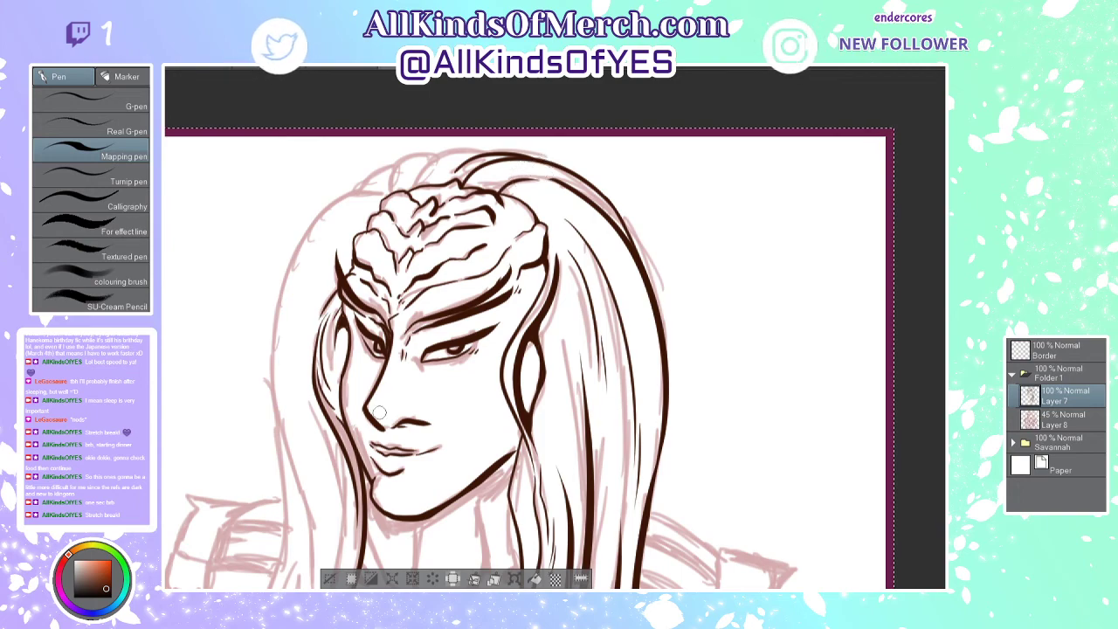
Step: Ink the small curved hair sections along the crown behind the forehead ridges, continuing toward the far side
{"action": "left_click_drag", "start_coordinate": [300, 582], "coordinate": [612, 582]}
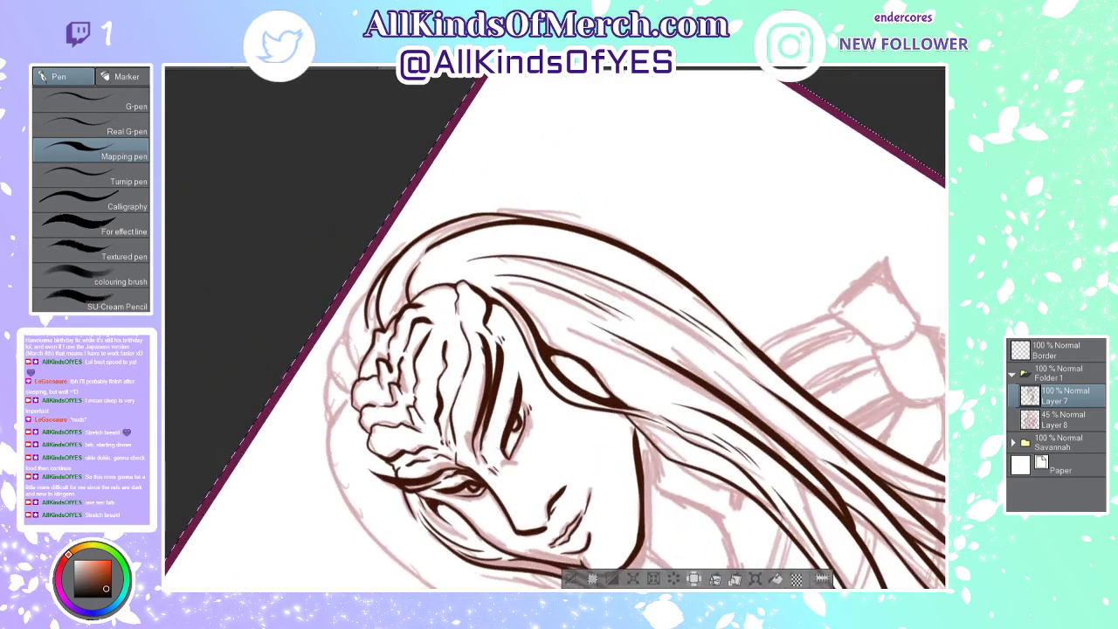
{"action": "scroll", "coordinate": [795, 297], "scroll_direction": "down", "scroll_amount": 4}
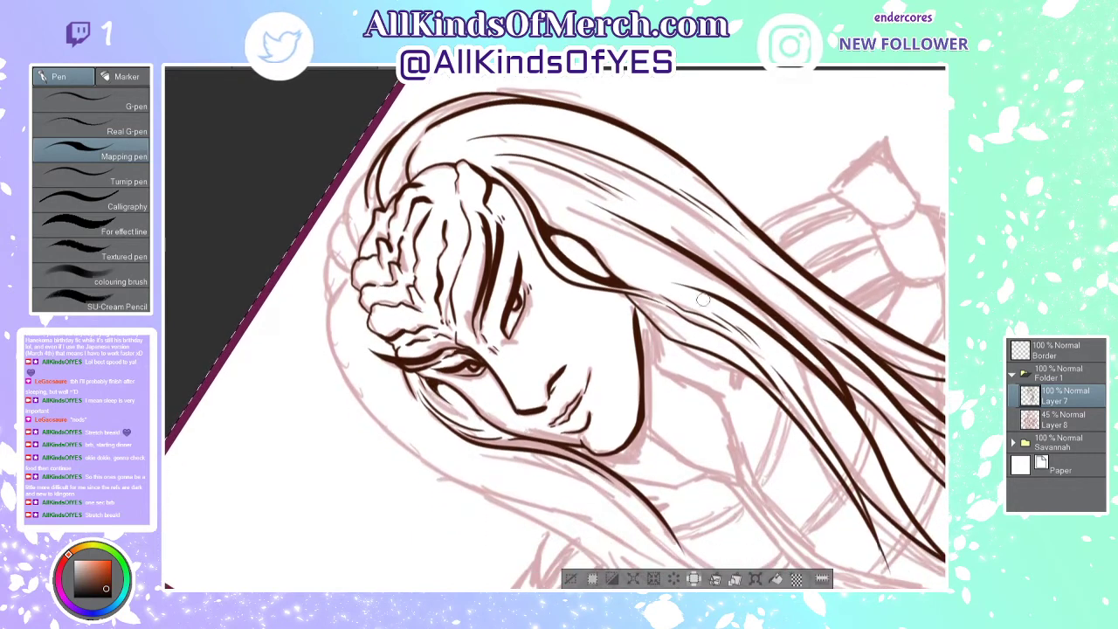
{"action": "mouse_move", "coordinate": [375, 167]}
{"action": "left_mouse_down"}
{"action": "mouse_move", "coordinate": [392, 269]}
{"action": "mouse_move", "coordinate": [361, 231]}
{"action": "mouse_move", "coordinate": [359, 241]}
{"action": "mouse_move", "coordinate": [371, 178]}
{"action": "left_mouse_up"}
{"action": "key", "text": "ctrl+z"}
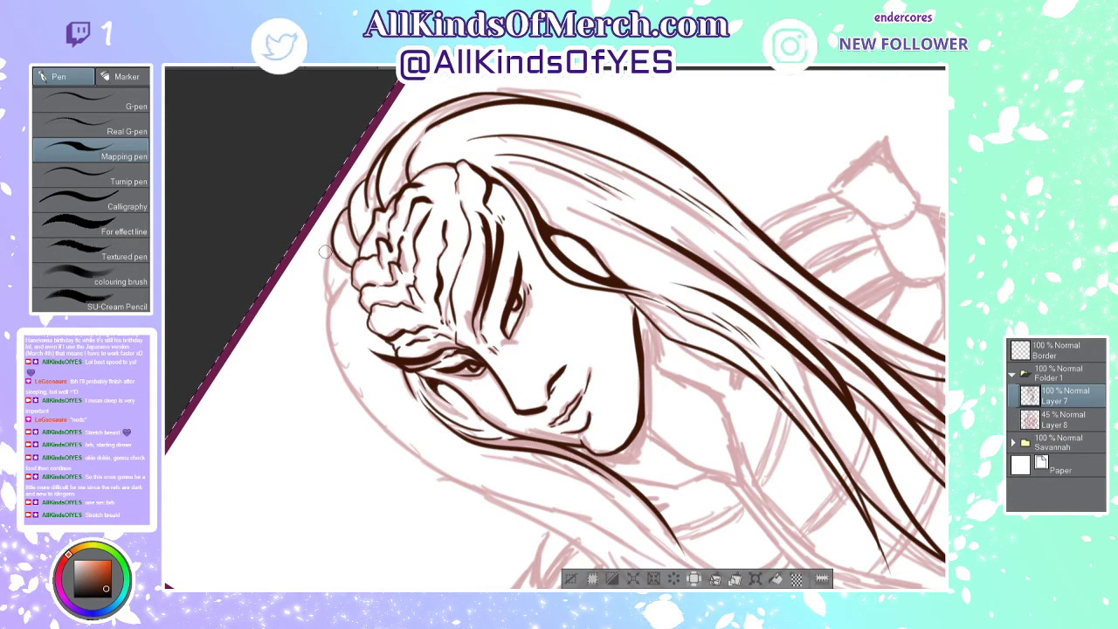
{"action": "mouse_move", "coordinate": [332, 251]}
{"action": "left_mouse_down"}
{"action": "mouse_move", "coordinate": [325, 277]}
{"action": "mouse_move", "coordinate": [340, 281]}
{"action": "left_mouse_up"}
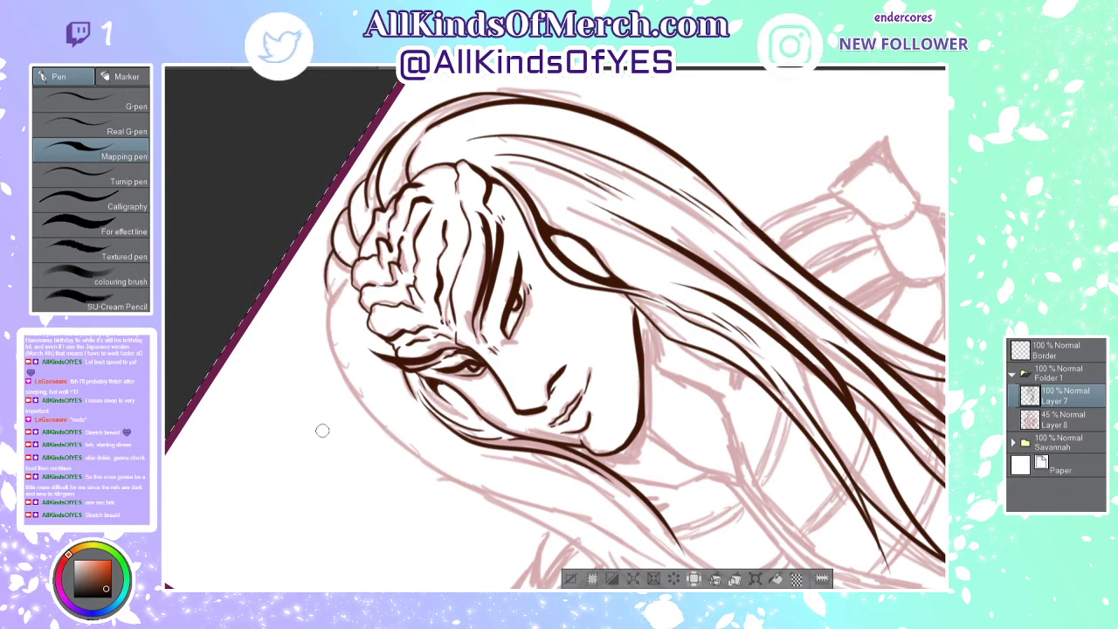
{"action": "scroll", "coordinate": [374, 422], "scroll_direction": "down", "scroll_amount": 1}
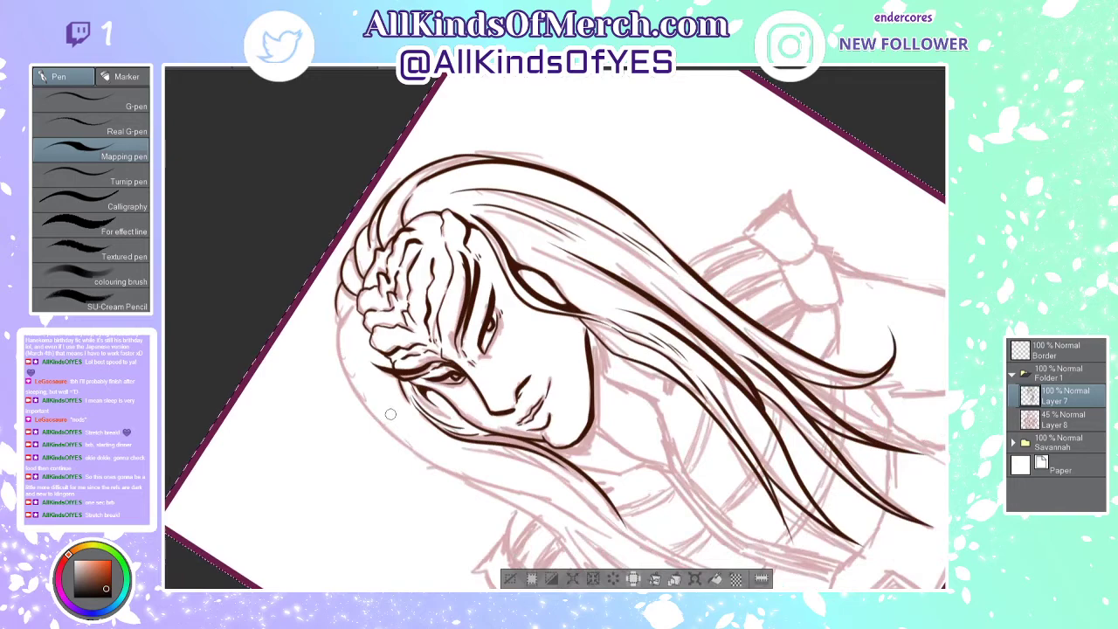
Step: Extend the far-side front lock over the chest to a pointed tip above the waist and ink its outer edge back up
{"action": "scroll", "coordinate": [444, 424], "scroll_direction": "down", "scroll_amount": 3}
{"action": "key", "text": "ctrl+@"}
{"action": "scroll", "coordinate": [416, 377], "scroll_direction": "up", "scroll_amount": 4}
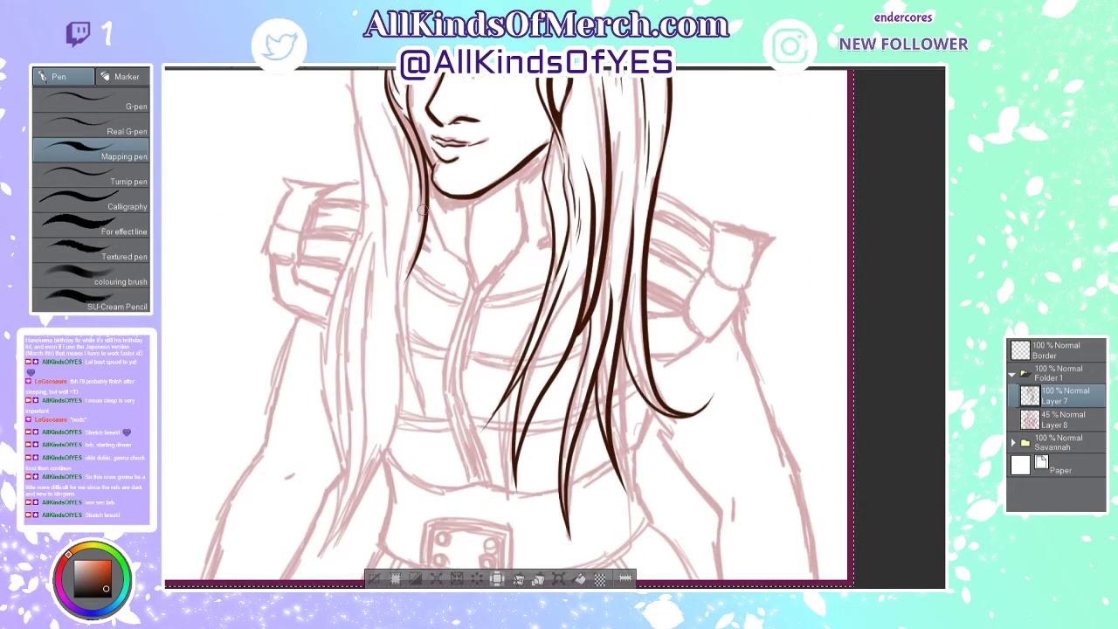
{"action": "mouse_move", "coordinate": [422, 244]}
{"action": "left_mouse_down"}
{"action": "mouse_move", "coordinate": [413, 381]}
{"action": "mouse_move", "coordinate": [446, 417]}
{"action": "left_mouse_up"}
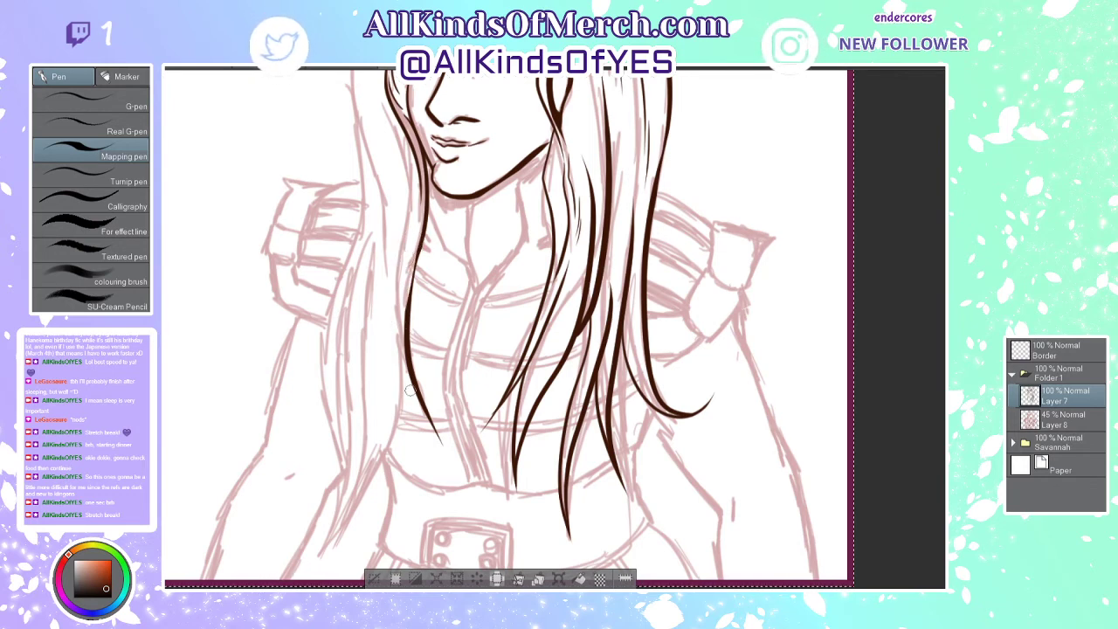
{"action": "mouse_move", "coordinate": [435, 430]}
{"action": "left_mouse_down"}
{"action": "mouse_move", "coordinate": [384, 318]}
{"action": "mouse_move", "coordinate": [400, 212]}
{"action": "left_mouse_up"}
{"action": "key", "text": "ctrl+z"}
{"action": "mouse_move", "coordinate": [434, 429]}
{"action": "left_mouse_down"}
{"action": "mouse_move", "coordinate": [404, 320]}
{"action": "mouse_move", "coordinate": [427, 221]}
{"action": "left_mouse_up"}
{"action": "key", "text": "ctrl+z"}
{"action": "mouse_move", "coordinate": [435, 427]}
{"action": "left_mouse_down"}
{"action": "mouse_move", "coordinate": [405, 380]}
{"action": "mouse_move", "coordinate": [408, 213]}
{"action": "left_mouse_up"}
{"action": "key", "text": "ctrl+z"}
{"action": "left_click_drag", "start_coordinate": [434, 431], "coordinate": [401, 242]}
Step: Continue the far-side lock's outer edge up beside the jaw and add short fine strands next to the cheek
{"action": "mouse_move", "coordinate": [393, 280]}
{"action": "left_mouse_down"}
{"action": "mouse_move", "coordinate": [403, 112]}
{"action": "mouse_move", "coordinate": [416, 131]}
{"action": "left_mouse_up"}
{"action": "key", "text": "ctrl+z"}
{"action": "mouse_move", "coordinate": [394, 282]}
{"action": "left_mouse_down"}
{"action": "mouse_move", "coordinate": [397, 150]}
{"action": "mouse_move", "coordinate": [383, 147]}
{"action": "left_mouse_up"}
{"action": "key", "text": "ctrl+z"}
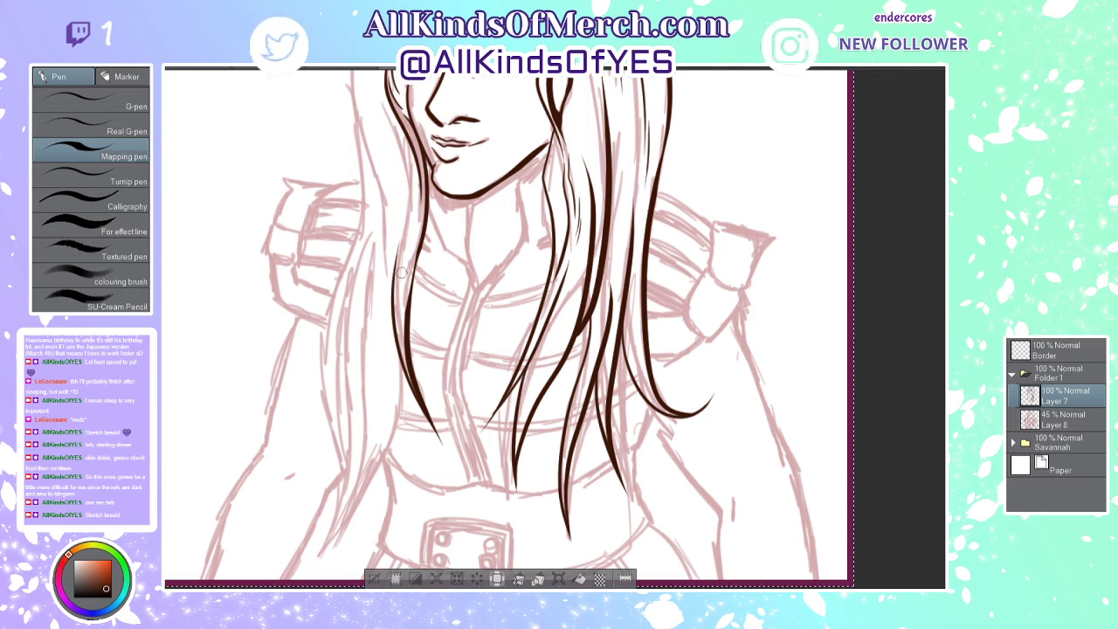
{"action": "left_click_drag", "start_coordinate": [394, 284], "coordinate": [416, 138]}
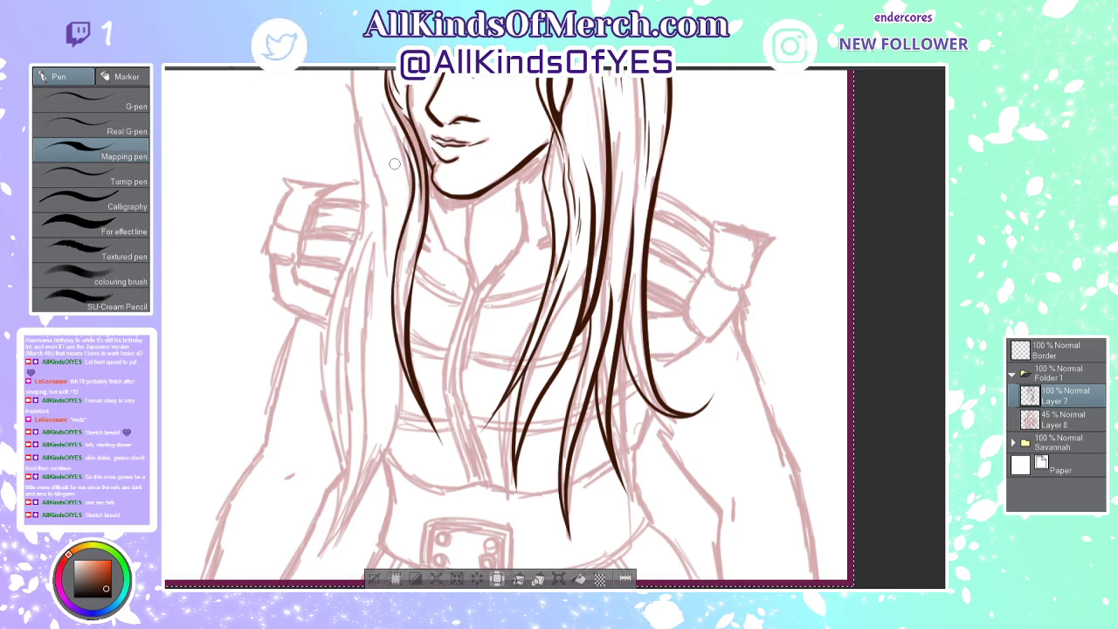
{"action": "left_click_drag", "start_coordinate": [383, 103], "coordinate": [398, 155]}
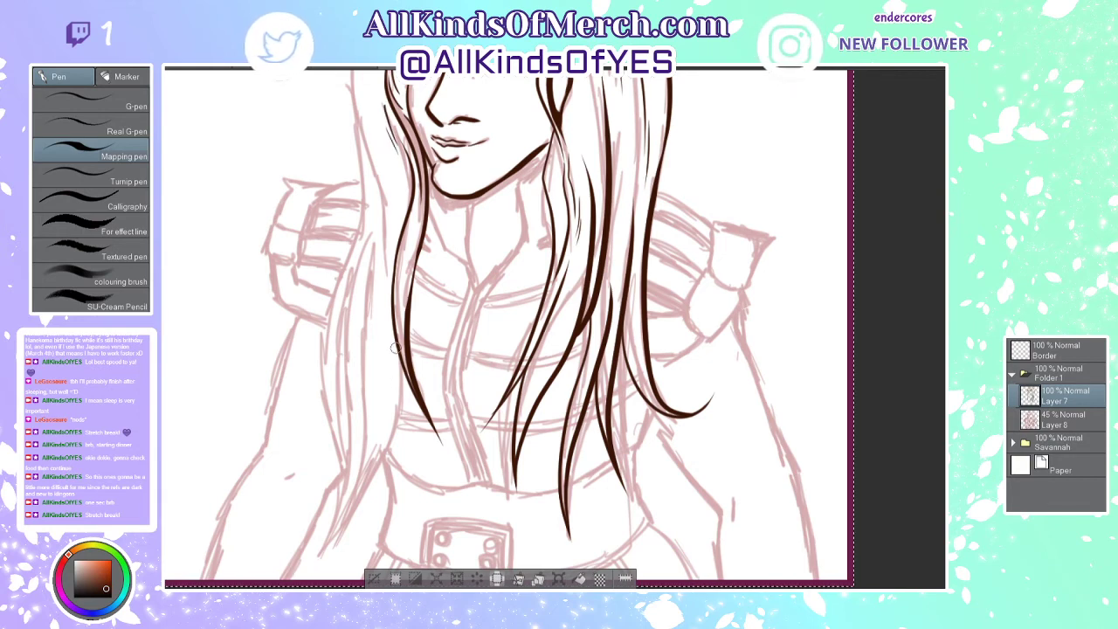
Step: Ink a long tapering strand from the far-side front lock, sweeping down and outward to the hip
{"action": "left_click_drag", "start_coordinate": [398, 349], "coordinate": [319, 559]}
{"action": "key", "text": "ctrl+z"}
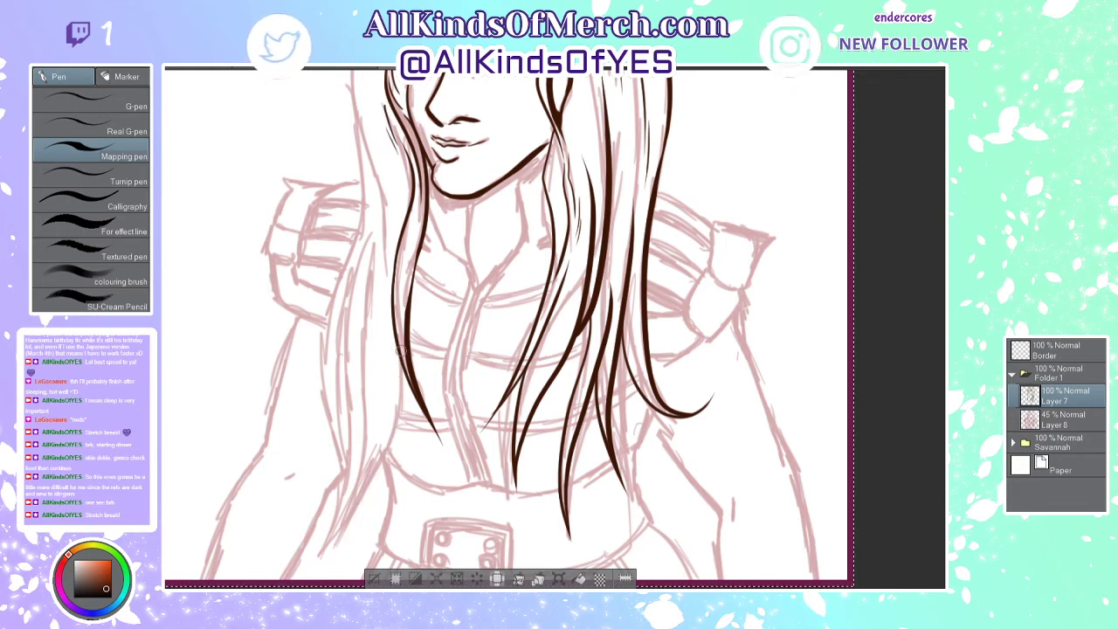
{"action": "mouse_move", "coordinate": [397, 350]}
{"action": "left_mouse_down"}
{"action": "mouse_move", "coordinate": [320, 550]}
{"action": "mouse_move", "coordinate": [383, 220]}
{"action": "left_mouse_up"}
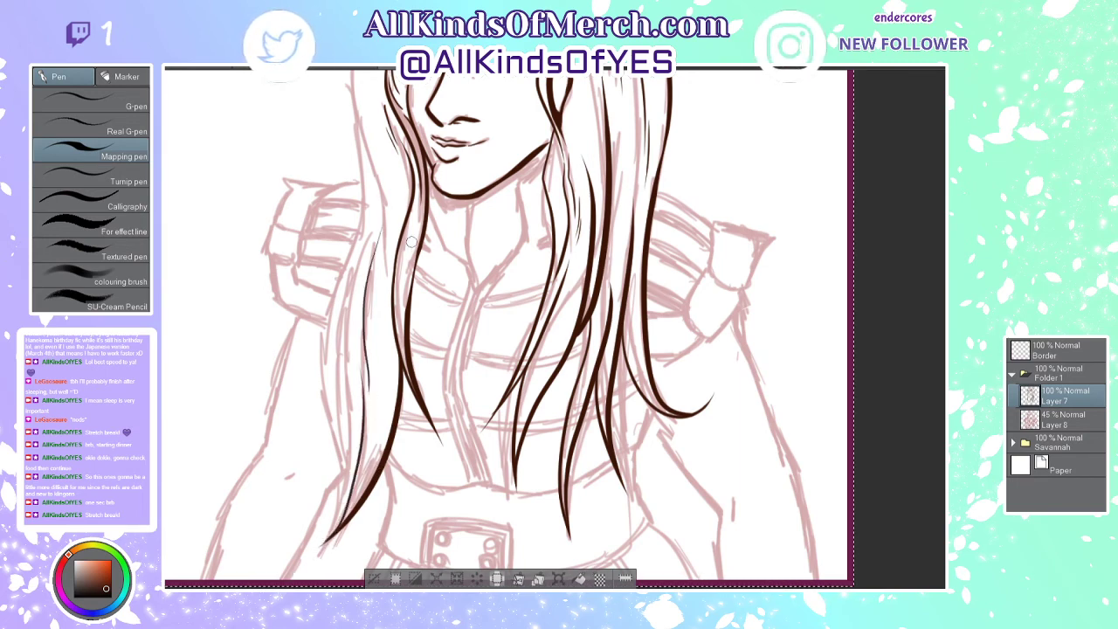
{"action": "key", "text": "ctrl+z"}
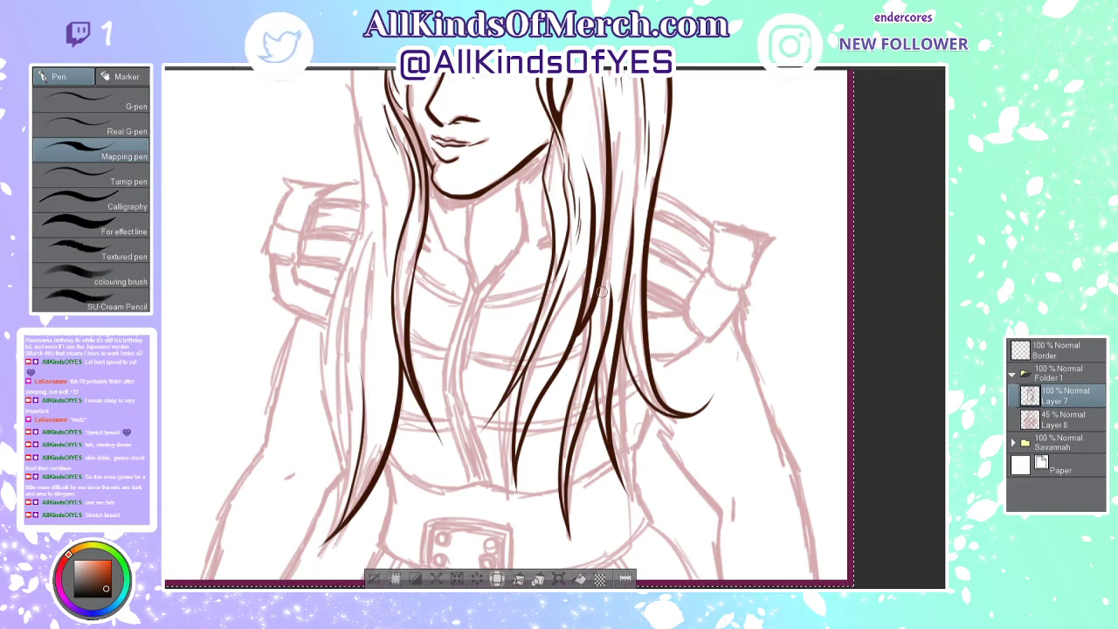
Step: Ink the far side's outer hair contour from the crown down past the cheek, ending in an inner strand over the chest
{"action": "scroll", "coordinate": [602, 339], "scroll_direction": "down", "scroll_amount": 4}
{"action": "scroll", "coordinate": [581, 288], "scroll_direction": "up", "scroll_amount": 1}
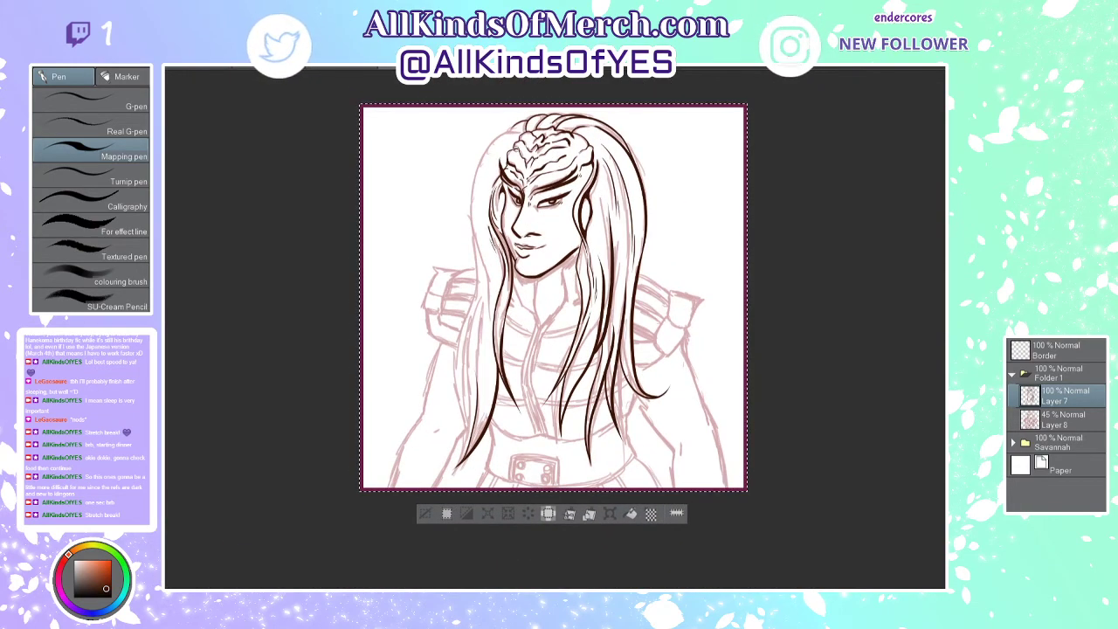
{"action": "scroll", "coordinate": [513, 148], "scroll_direction": "up", "scroll_amount": 3}
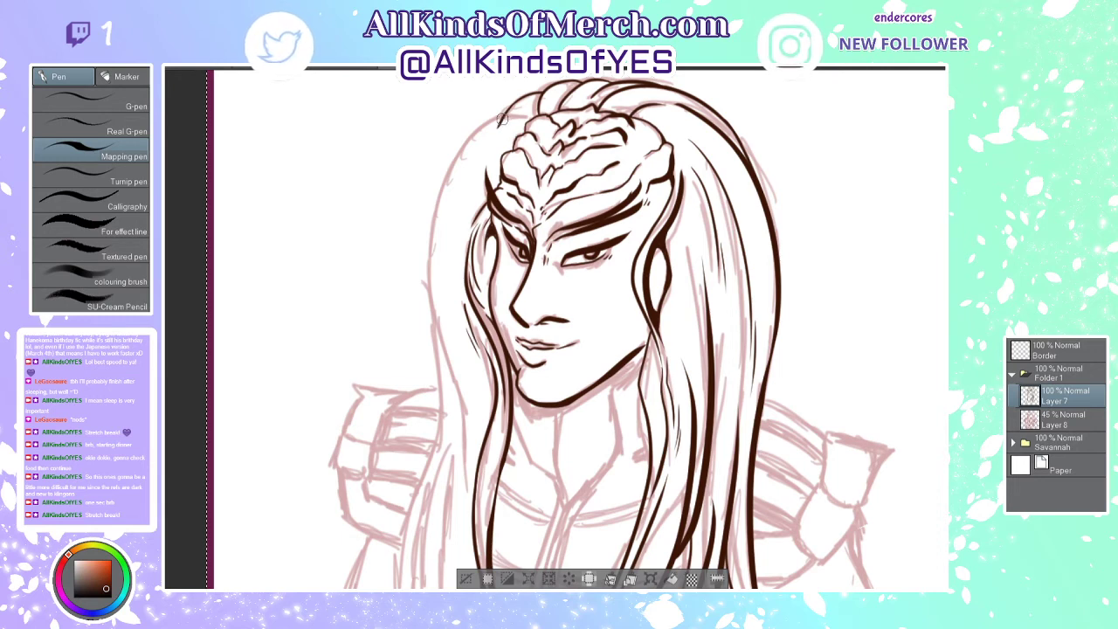
{"action": "mouse_move", "coordinate": [502, 116]}
{"action": "left_mouse_down"}
{"action": "mouse_move", "coordinate": [463, 156]}
{"action": "mouse_move", "coordinate": [433, 332]}
{"action": "mouse_move", "coordinate": [450, 362]}
{"action": "mouse_move", "coordinate": [464, 488]}
{"action": "left_mouse_up"}
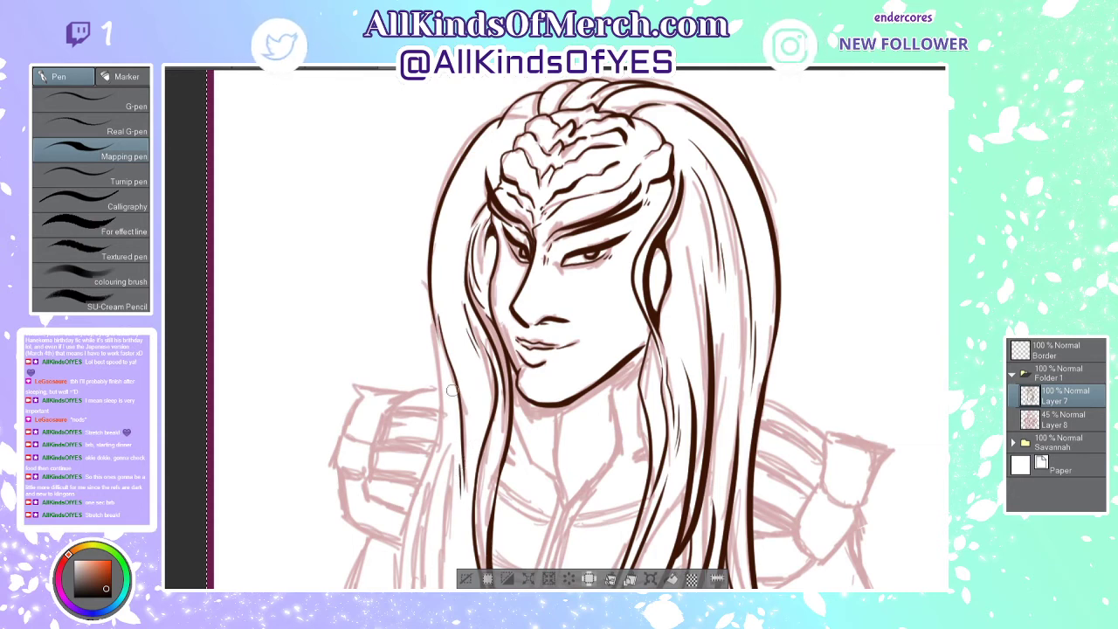
Step: Ink the far-side hair's lower outer contour, branching off at mouth level and sweeping outward over the shoulder armor
{"action": "left_click_drag", "start_coordinate": [432, 314], "coordinate": [409, 538]}
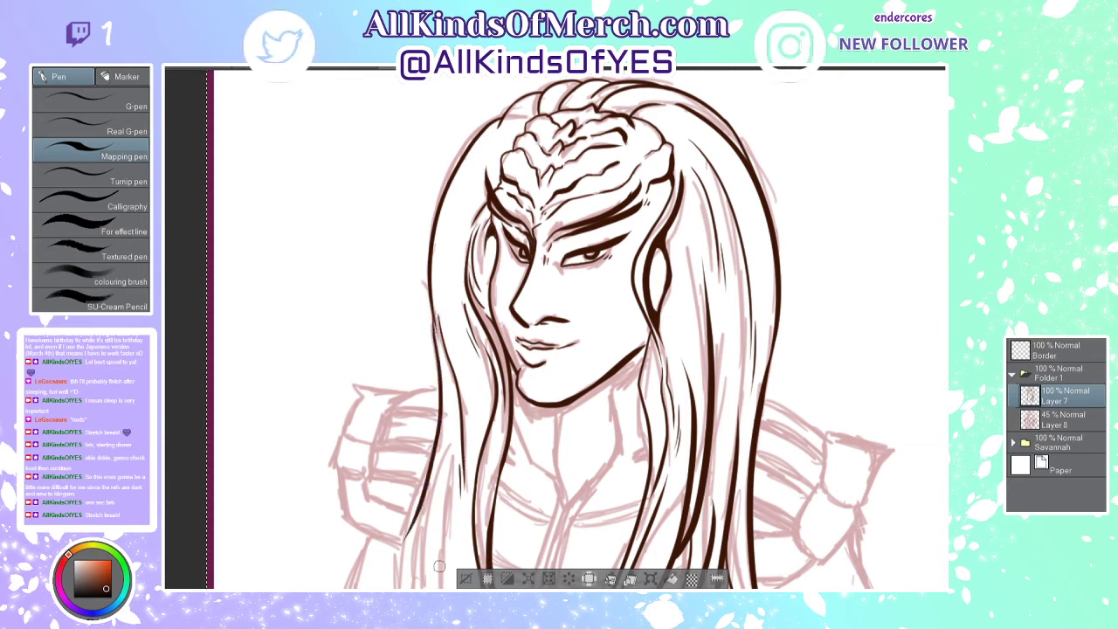
{"action": "key", "text": "ctrl+z"}
{"action": "left_click_drag", "start_coordinate": [431, 312], "coordinate": [395, 545]}
{"action": "key", "text": "ctrl+z"}
{"action": "mouse_move", "coordinate": [432, 313]}
{"action": "left_mouse_down"}
{"action": "mouse_move", "coordinate": [437, 354]}
{"action": "mouse_move", "coordinate": [371, 570]}
{"action": "left_mouse_up"}
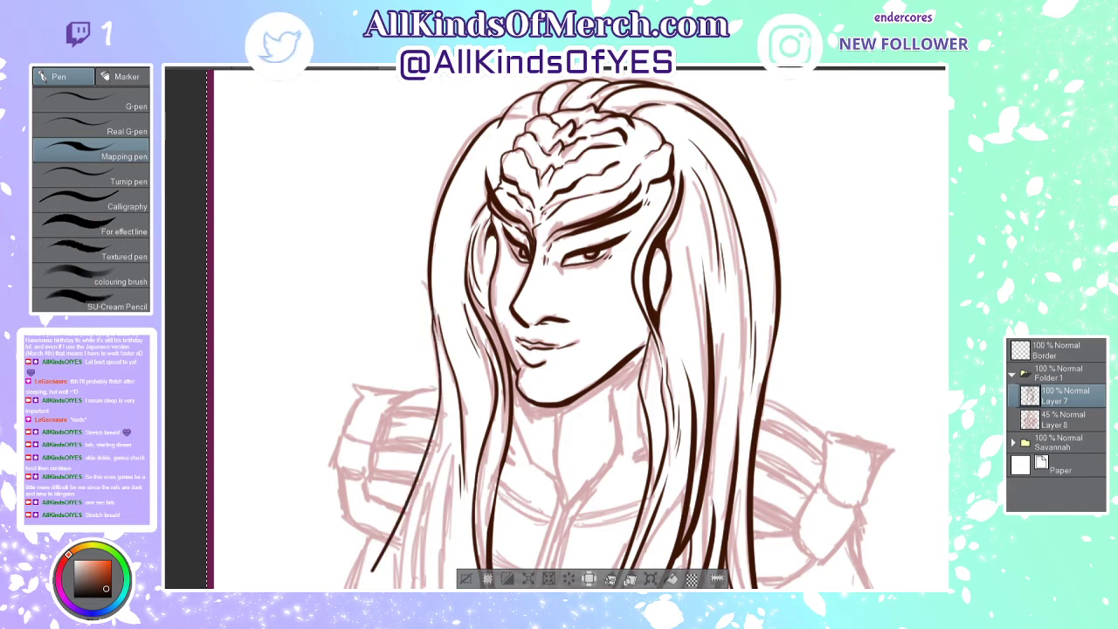
{"action": "key", "text": "ctrl+z"}
{"action": "left_click_drag", "start_coordinate": [433, 313], "coordinate": [375, 587]}
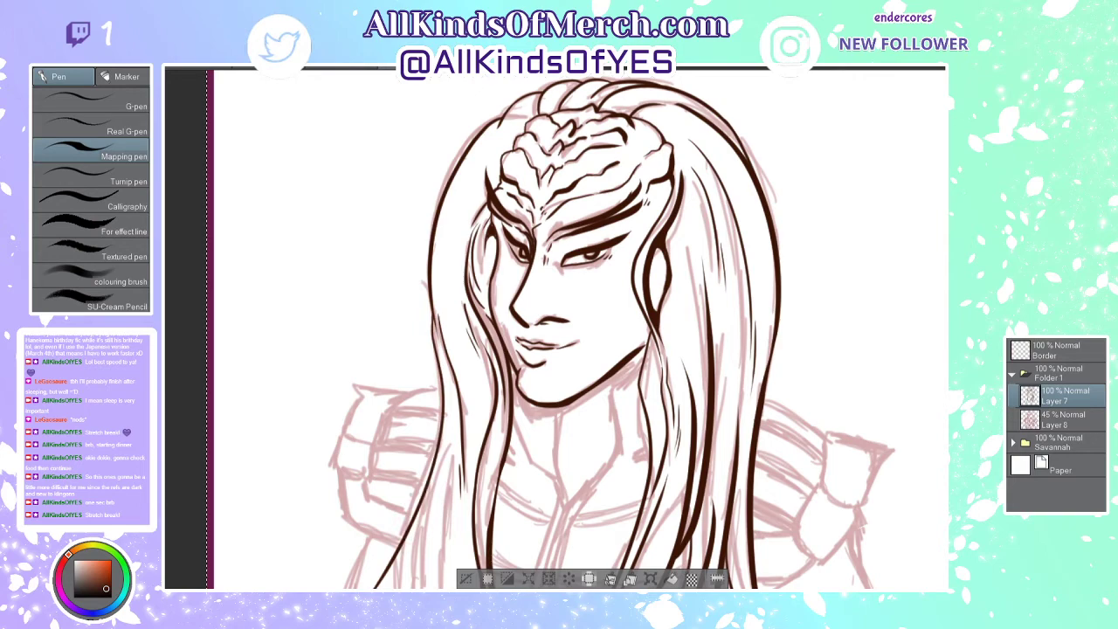
{"action": "key", "text": "ctrl+z"}
{"action": "left_click_drag", "start_coordinate": [432, 313], "coordinate": [390, 560]}
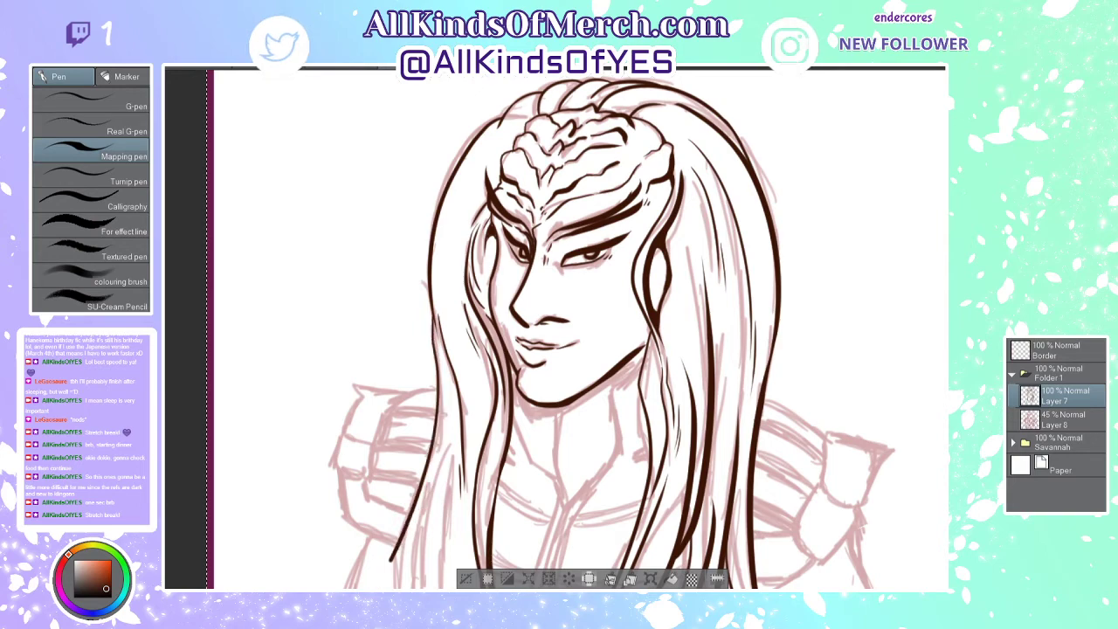
Step: Bring the far-side outer contour down to the long lock's tip at the hip and erase the flared end beside the arm
{"action": "scroll", "coordinate": [495, 402], "scroll_direction": "down", "scroll_amount": 2}
{"action": "scroll", "coordinate": [494, 402], "scroll_direction": "up", "scroll_amount": 2}
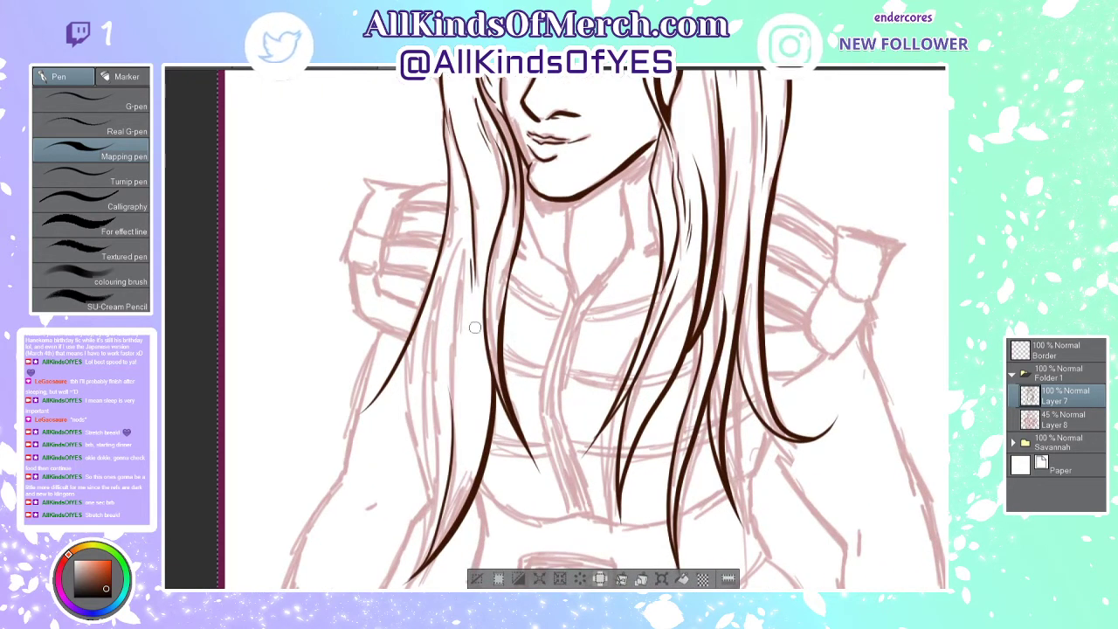
{"action": "left_click_drag", "start_coordinate": [425, 297], "coordinate": [407, 539]}
{"action": "key", "text": "ctrl+z"}
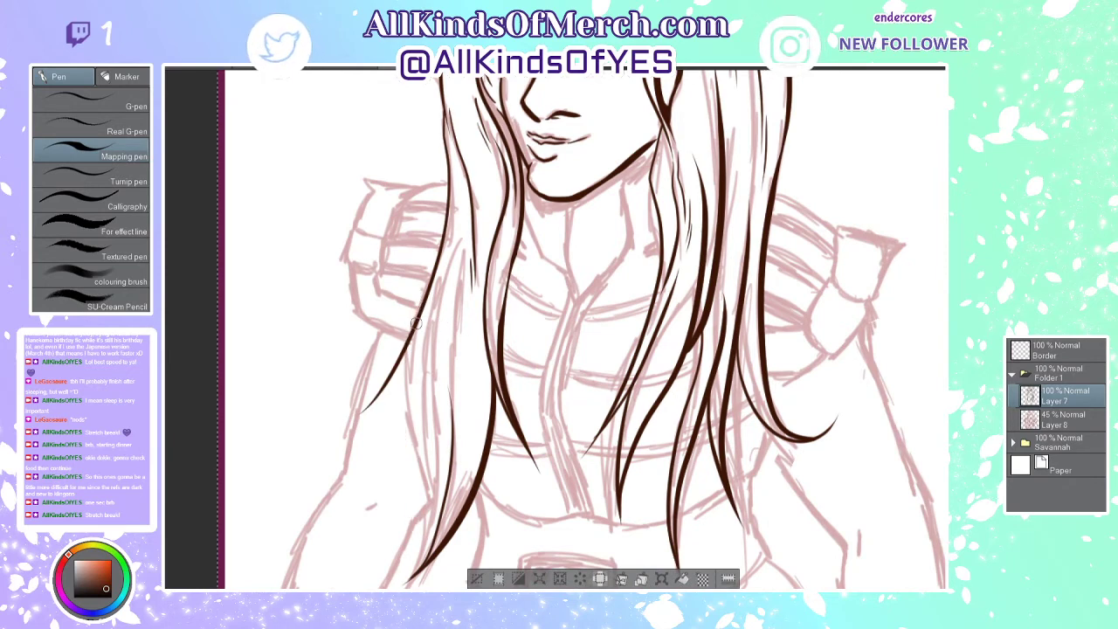
{"action": "mouse_move", "coordinate": [420, 309]}
{"action": "left_mouse_down"}
{"action": "mouse_move", "coordinate": [429, 524]}
{"action": "mouse_move", "coordinate": [414, 583]}
{"action": "left_mouse_up"}
{"action": "key", "text": "ctrl+z"}
{"action": "left_click_drag", "start_coordinate": [425, 498], "coordinate": [412, 580]}
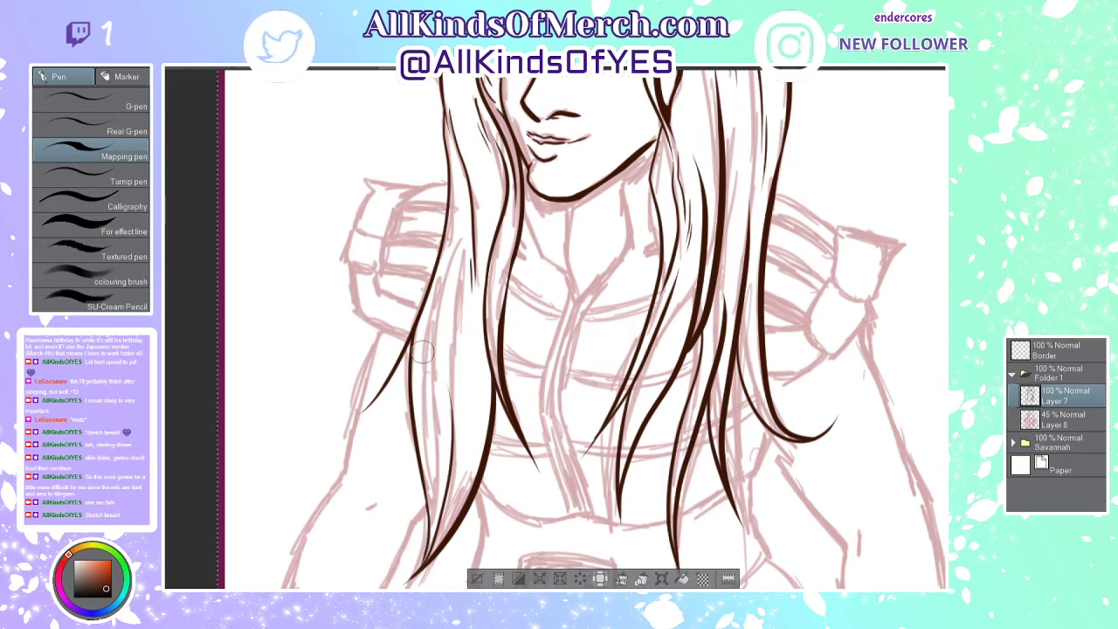
{"action": "mouse_move", "coordinate": [405, 332]}
{"action": "left_mouse_down"}
{"action": "mouse_move", "coordinate": [389, 401]}
{"action": "mouse_move", "coordinate": [344, 470]}
{"action": "left_mouse_up"}
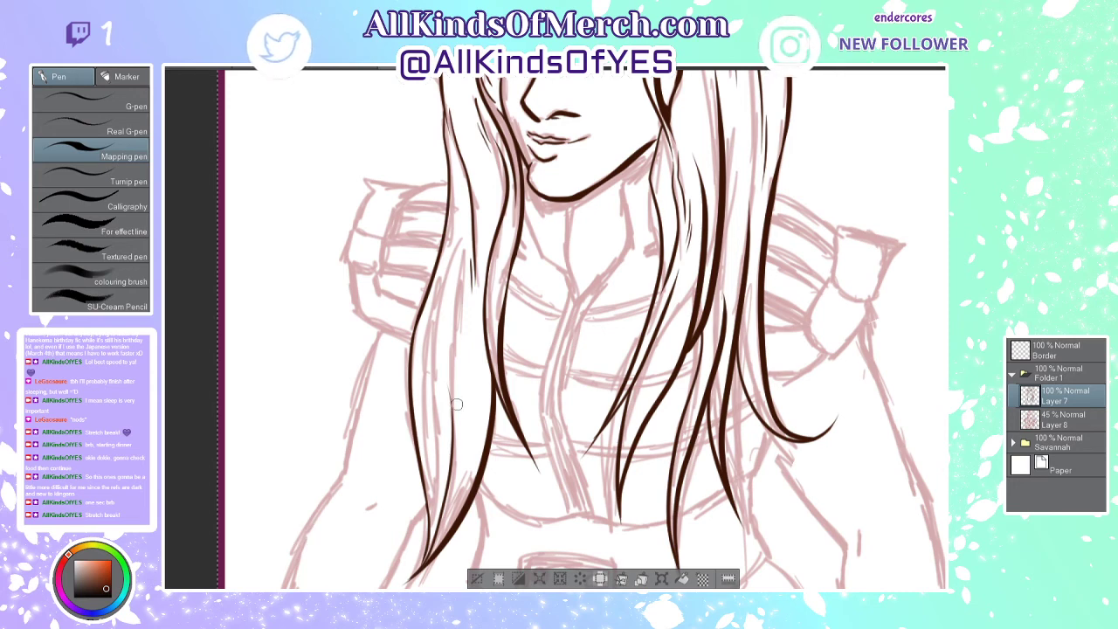
Step: Add fine inner strands along the length of the far-side hair between the shoulder and the hip tip
{"action": "mouse_move", "coordinate": [459, 408]}
{"action": "left_mouse_down"}
{"action": "mouse_move", "coordinate": [459, 234]}
{"action": "mouse_move", "coordinate": [447, 300]}
{"action": "left_mouse_up"}
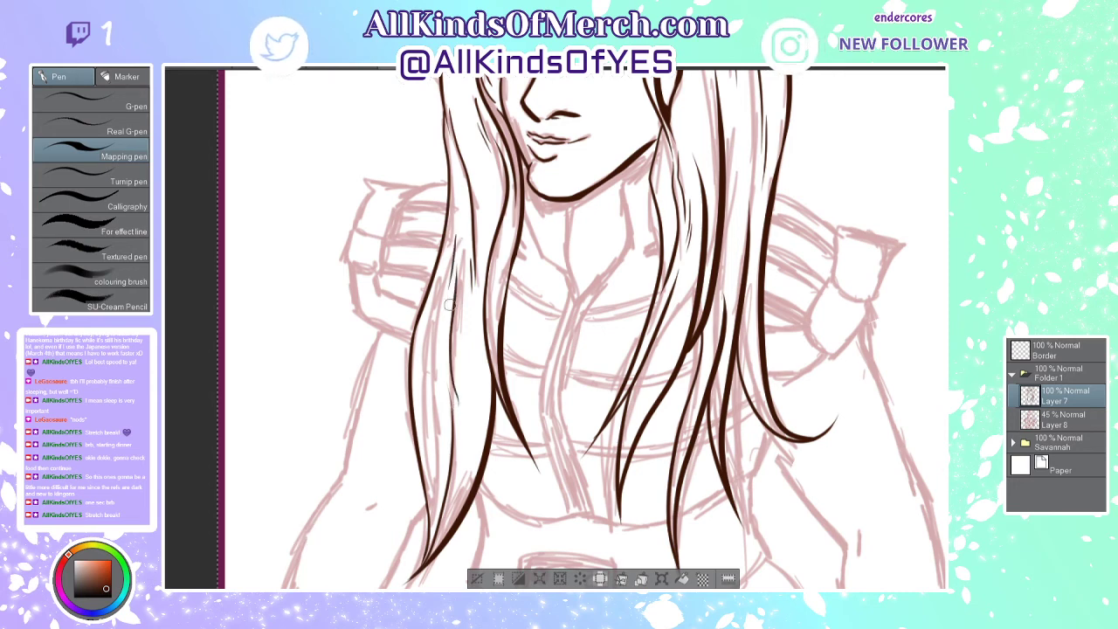
{"action": "mouse_move", "coordinate": [450, 255]}
{"action": "left_mouse_down"}
{"action": "mouse_move", "coordinate": [431, 312]}
{"action": "mouse_move", "coordinate": [434, 467]}
{"action": "left_mouse_up"}
{"action": "left_click_drag", "start_coordinate": [431, 419], "coordinate": [441, 514]}
{"action": "scroll", "coordinate": [448, 438], "scroll_direction": "down", "scroll_amount": 4}
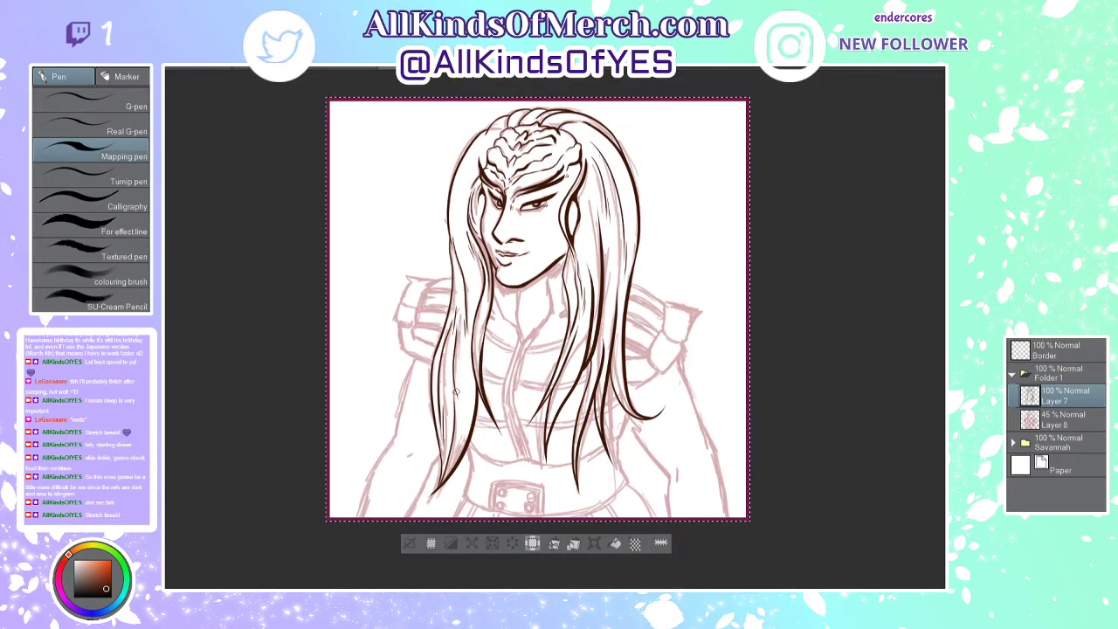
Step: Ink the far-side neck line from under the chin down to the collar's center opening
{"action": "scroll", "coordinate": [465, 386], "scroll_direction": "up", "scroll_amount": 2}
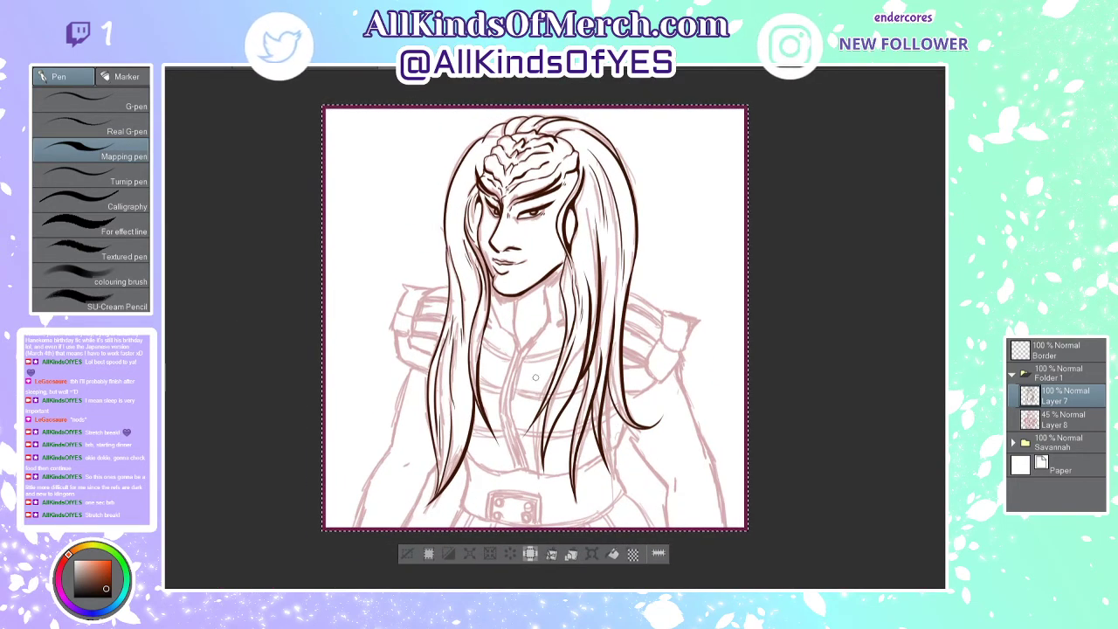
{"action": "scroll", "coordinate": [487, 471], "scroll_direction": "up", "scroll_amount": 2}
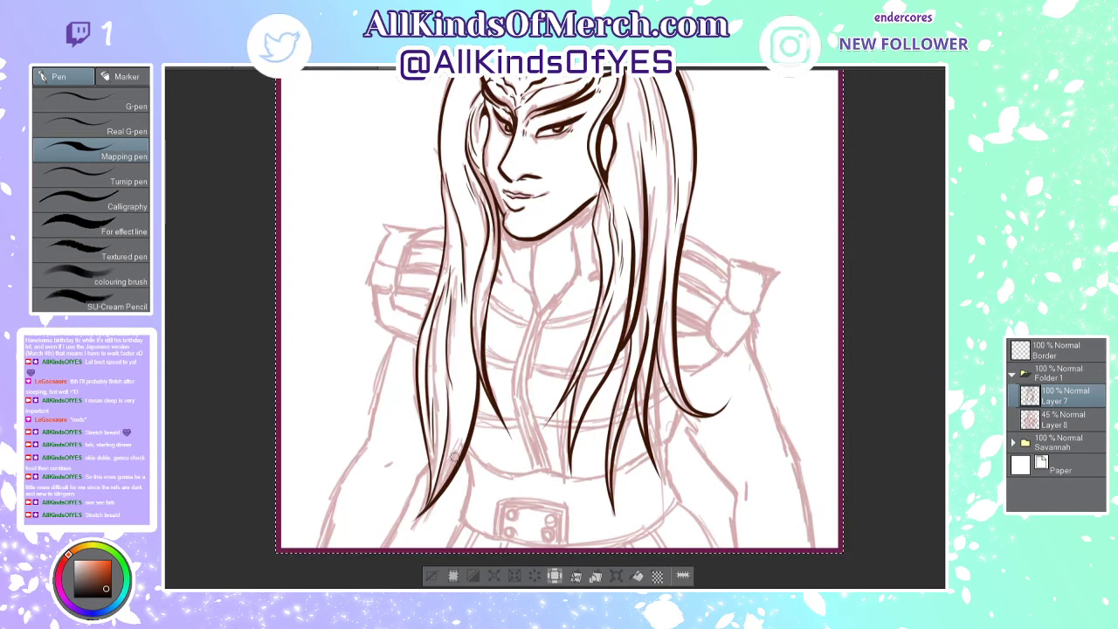
{"action": "scroll", "coordinate": [587, 362], "scroll_direction": "up", "scroll_amount": 2}
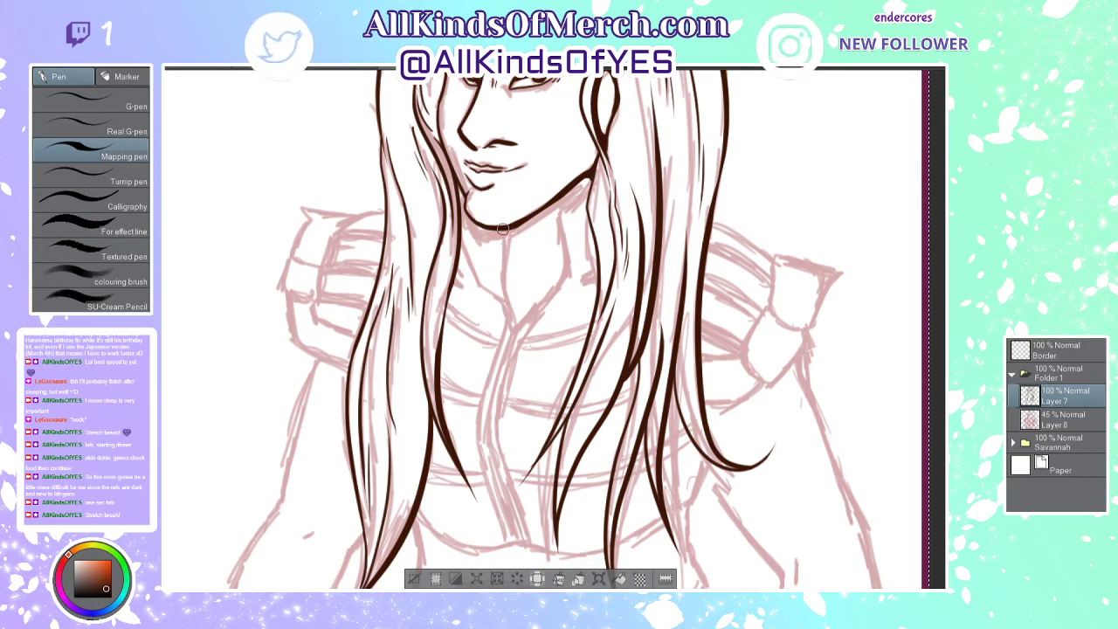
{"action": "mouse_move", "coordinate": [502, 231]}
{"action": "left_mouse_down"}
{"action": "mouse_move", "coordinate": [500, 278]}
{"action": "mouse_move", "coordinate": [520, 333]}
{"action": "left_mouse_up"}
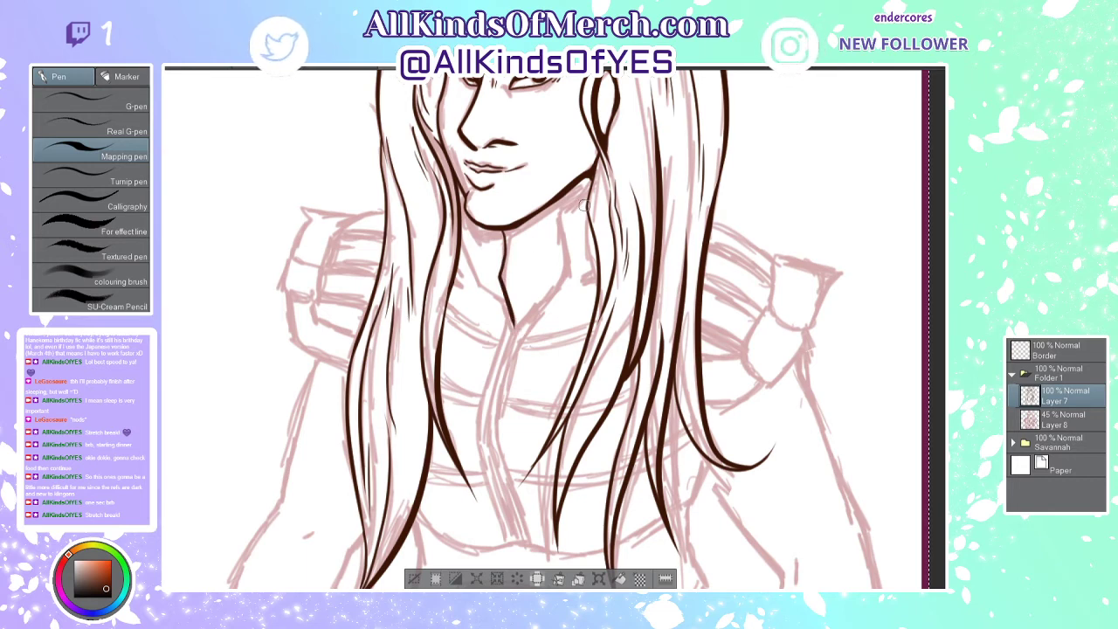
Step: Ink the near-side neck line from the jaw to the collar point, plus the jacket's front seam running down from there
{"action": "mouse_move", "coordinate": [589, 180]}
{"action": "left_mouse_down"}
{"action": "mouse_move", "coordinate": [561, 219]}
{"action": "mouse_move", "coordinate": [564, 284]}
{"action": "mouse_move", "coordinate": [515, 323]}
{"action": "left_mouse_up"}
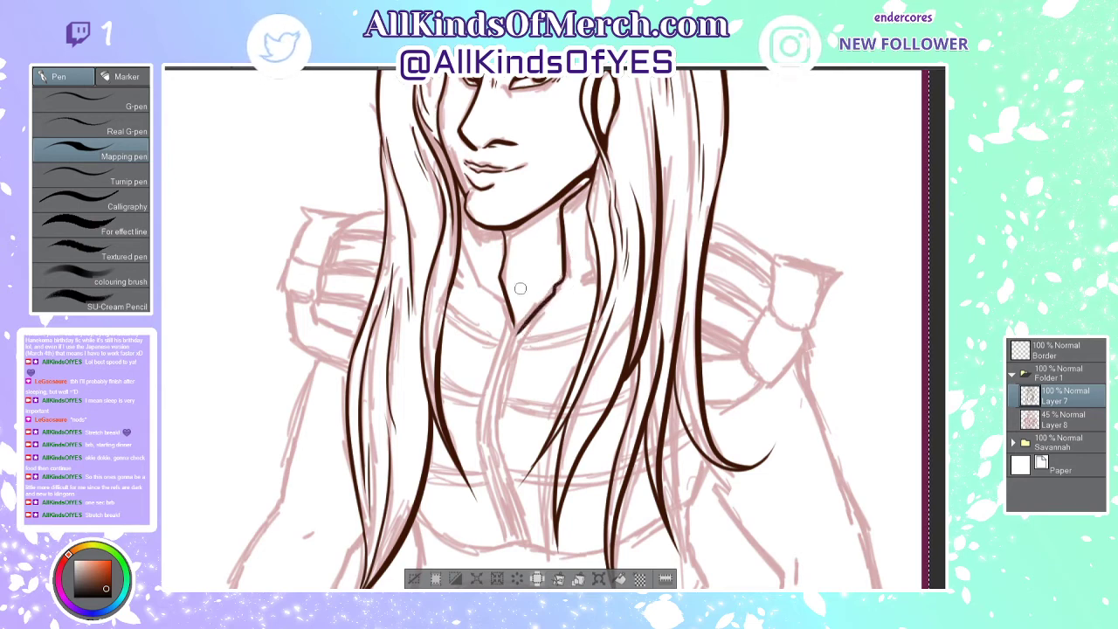
{"action": "mouse_move", "coordinate": [525, 322]}
{"action": "left_mouse_down"}
{"action": "mouse_move", "coordinate": [479, 435]}
{"action": "mouse_move", "coordinate": [514, 551]}
{"action": "left_mouse_up"}
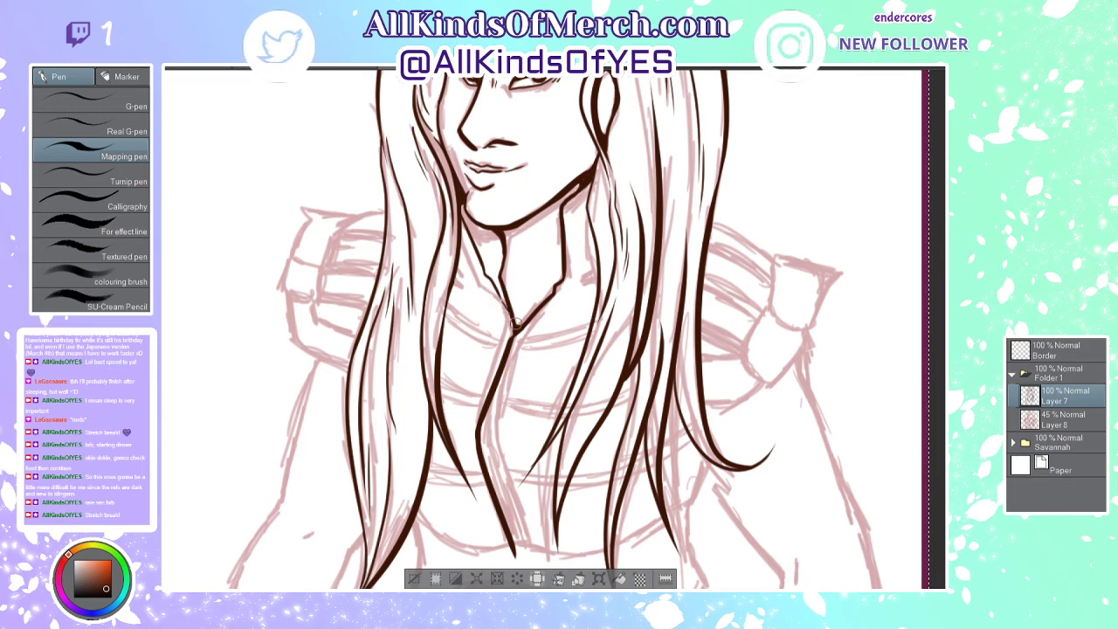
Step: Ink a thin parallel line along the far side of the front seam, from the collar point down to the seam's lower end
{"action": "left_click_drag", "start_coordinate": [509, 325], "coordinate": [468, 428]}
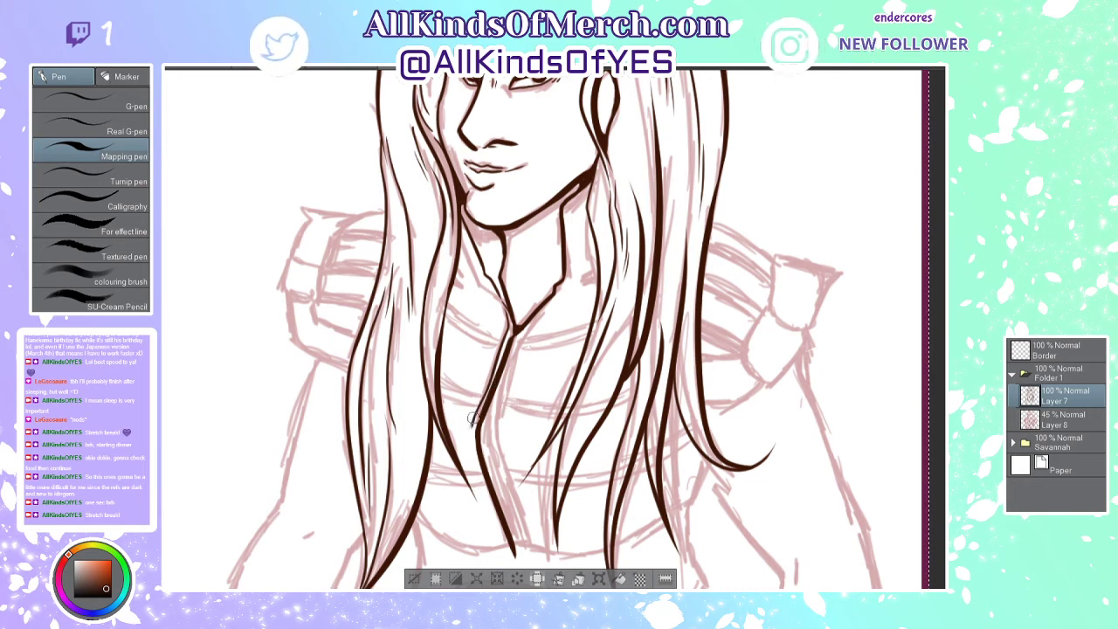
{"action": "left_click_drag", "start_coordinate": [470, 432], "coordinate": [503, 547]}
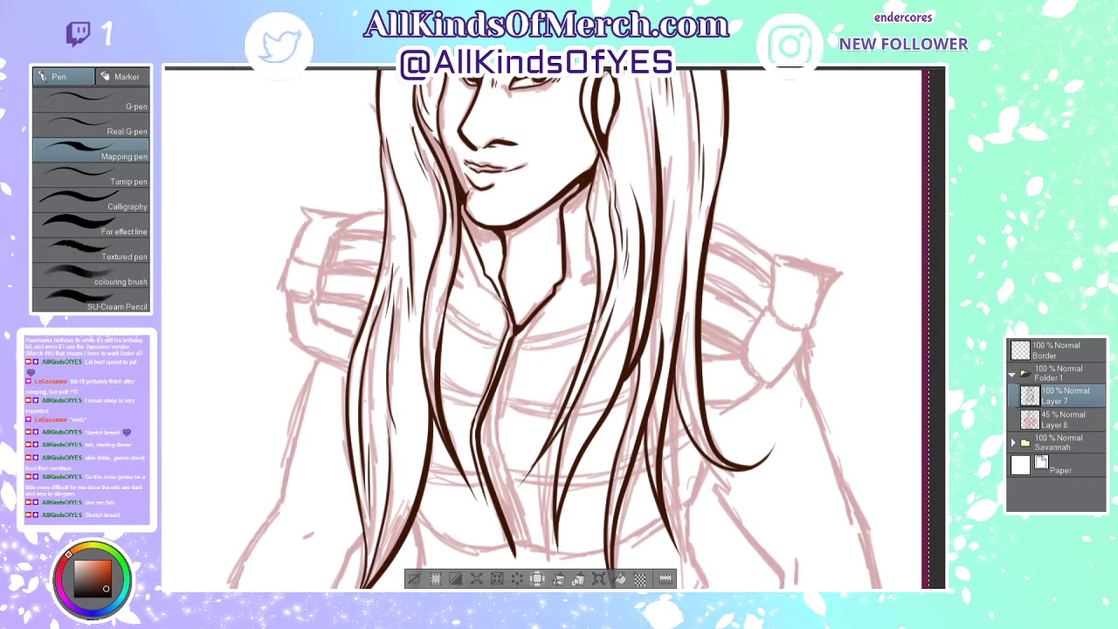
{"action": "scroll", "coordinate": [547, 330], "scroll_direction": "down", "scroll_amount": 3}
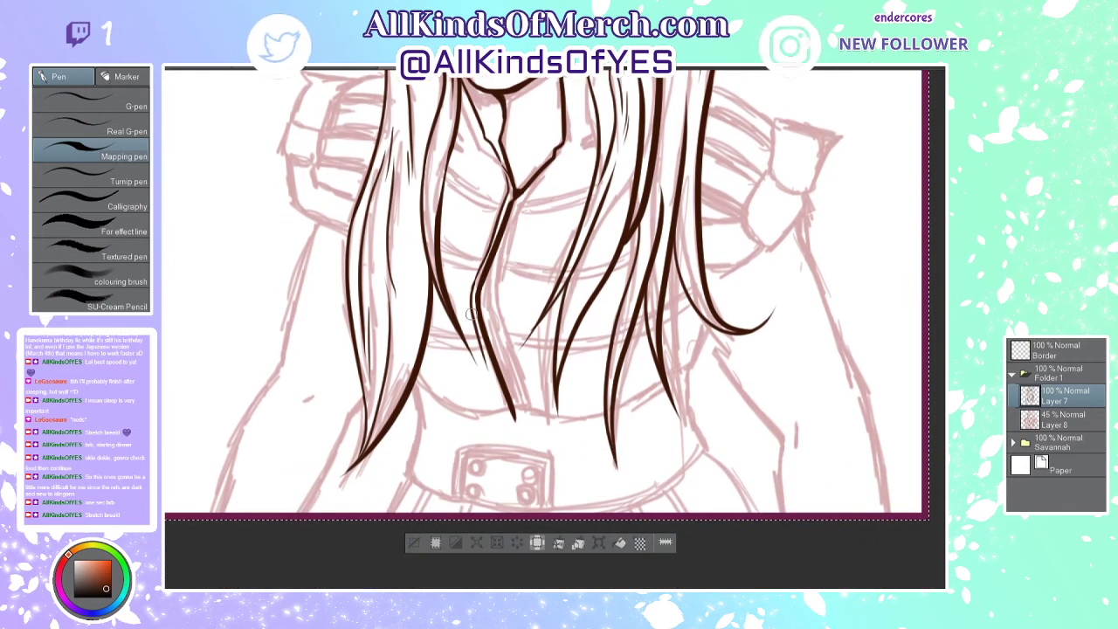
{"action": "left_click_drag", "start_coordinate": [478, 327], "coordinate": [514, 428]}
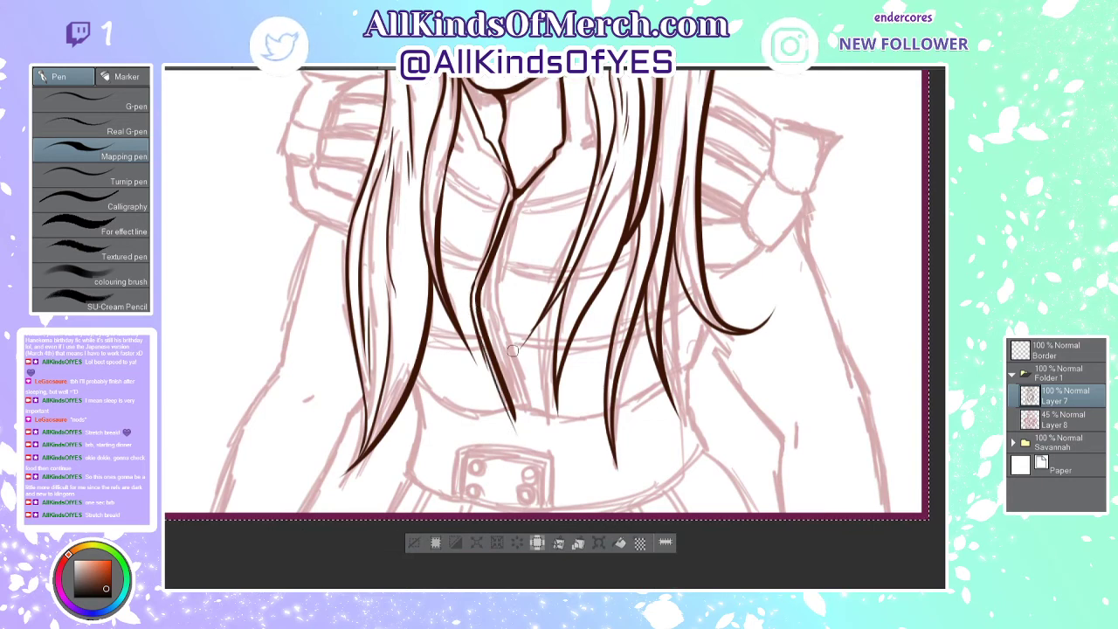
{"action": "left_click_drag", "start_coordinate": [465, 304], "coordinate": [498, 419]}
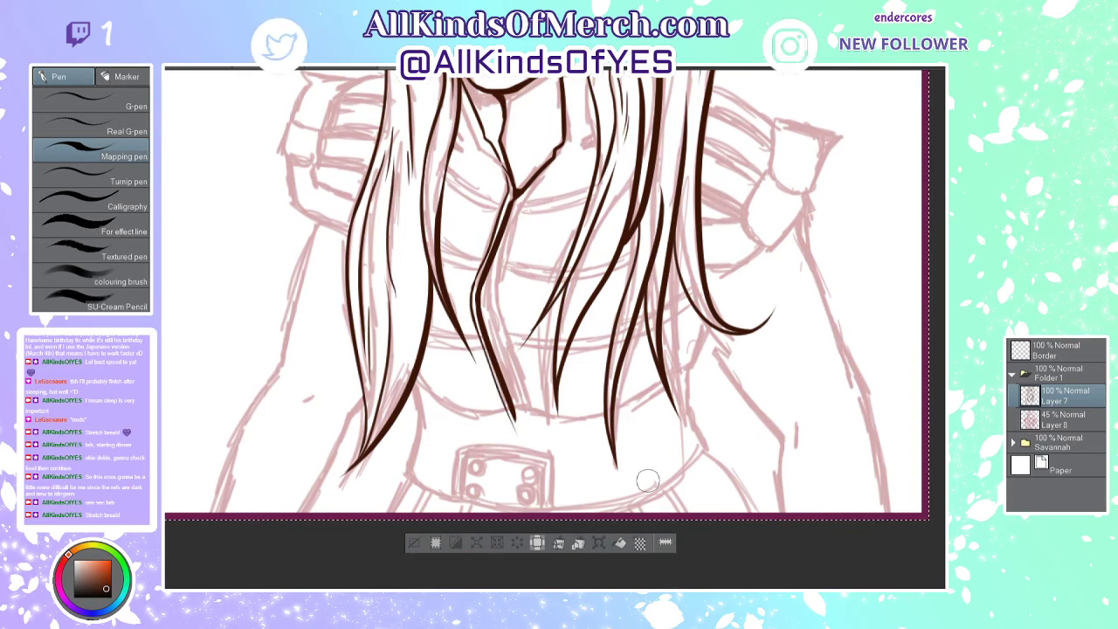
Step: Ink a thin line along the near side of the front seam, from its bend down toward the belt buckle
{"action": "mouse_move", "coordinate": [489, 285]}
{"action": "left_mouse_down"}
{"action": "mouse_move", "coordinate": [504, 375]}
{"action": "mouse_move", "coordinate": [523, 401]}
{"action": "left_mouse_up"}
{"action": "key", "text": "ctrl+z"}
{"action": "left_click_drag", "start_coordinate": [488, 284], "coordinate": [546, 463]}
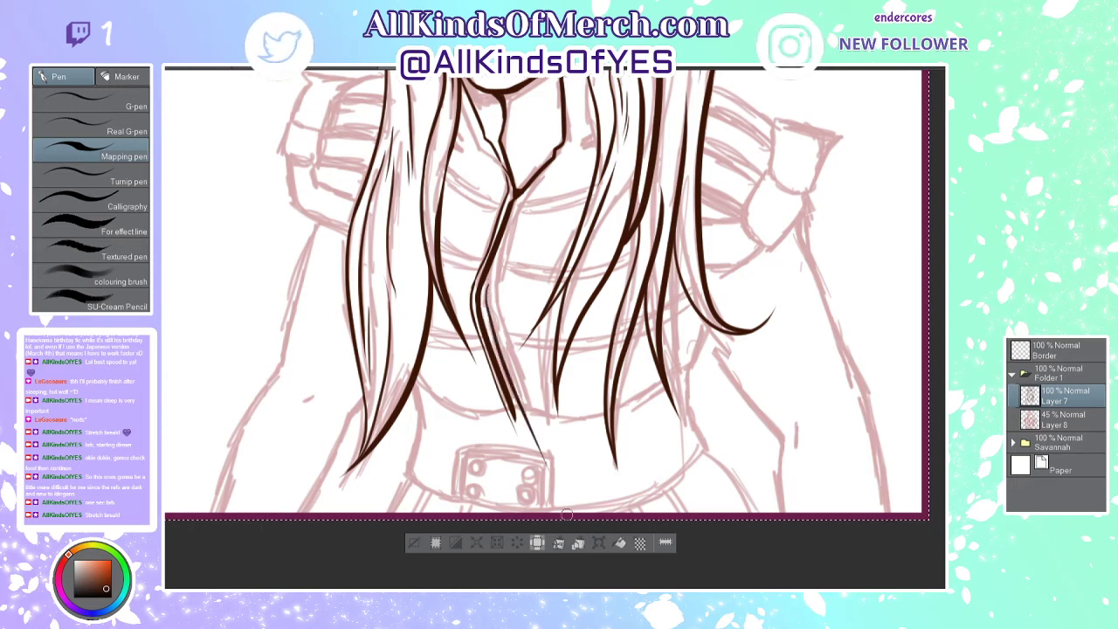
{"action": "key", "text": "ctrl+z"}
{"action": "left_click_drag", "start_coordinate": [485, 293], "coordinate": [541, 460]}
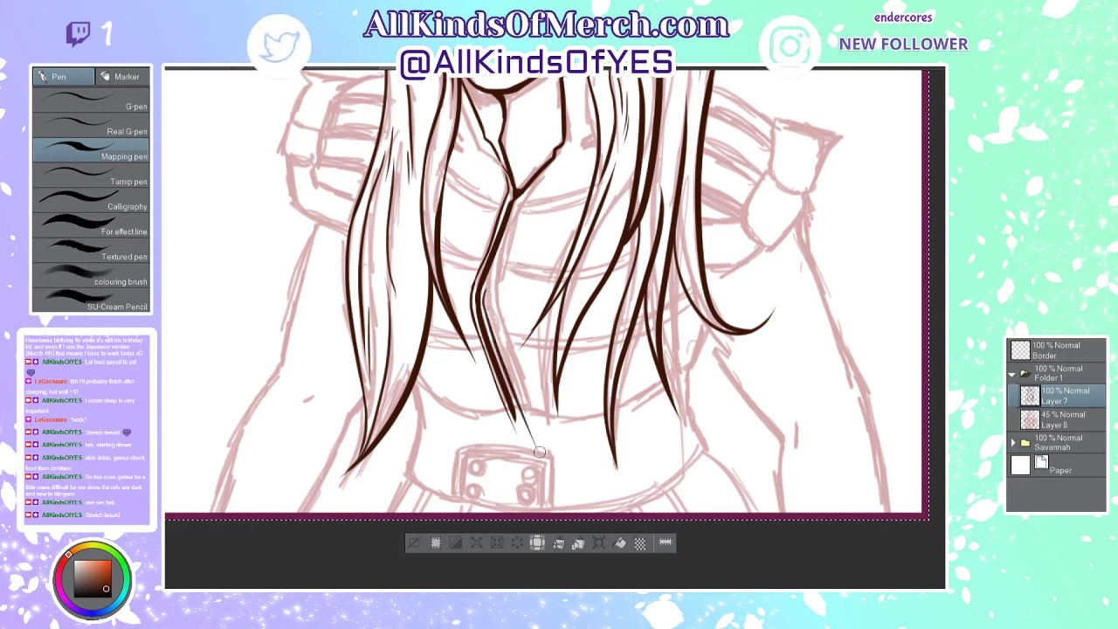
Step: Extend the near-side seam line from the bend up to the collar point
{"action": "left_click_drag", "start_coordinate": [484, 297], "coordinate": [522, 188]}
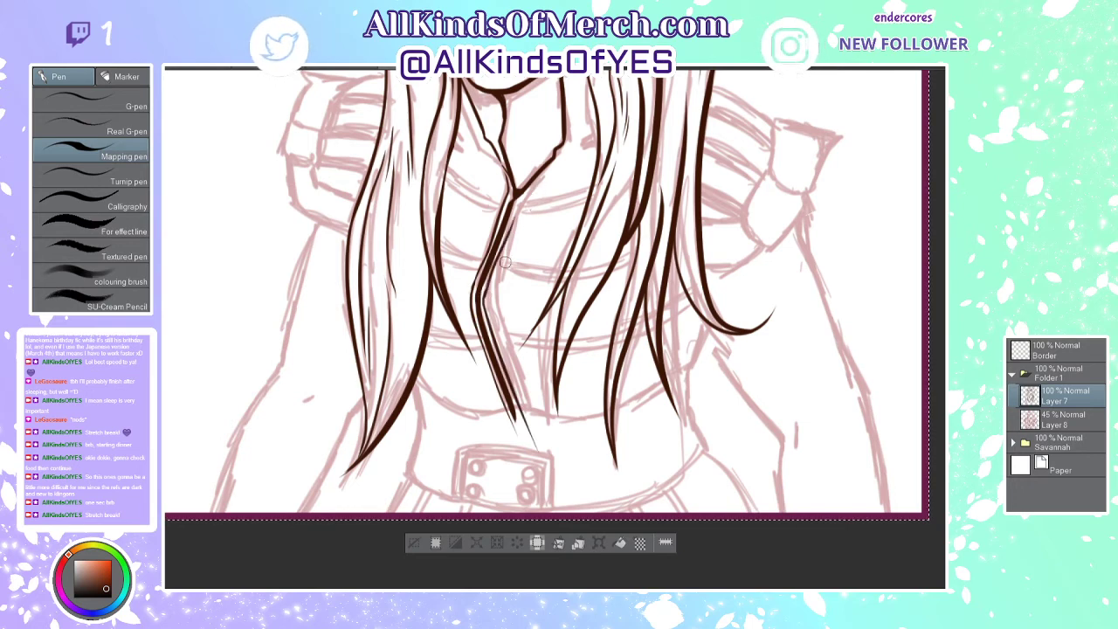
{"action": "left_click_drag", "start_coordinate": [487, 282], "coordinate": [519, 202]}
{"action": "key", "text": "ctrl+z"}
{"action": "left_click_drag", "start_coordinate": [486, 281], "coordinate": [521, 199]}
{"action": "key", "text": "ctrl+z"}
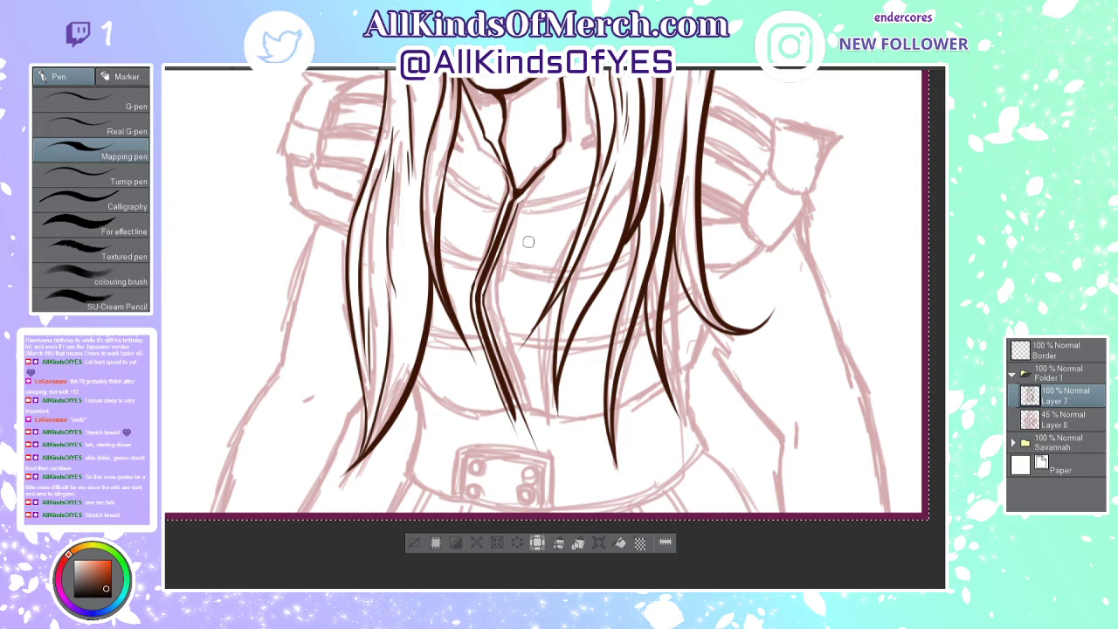
Step: Reinforce the far-side hair's inner edge where it passes beside the collar
{"action": "left_click_drag", "start_coordinate": [529, 242], "coordinate": [491, 242]}
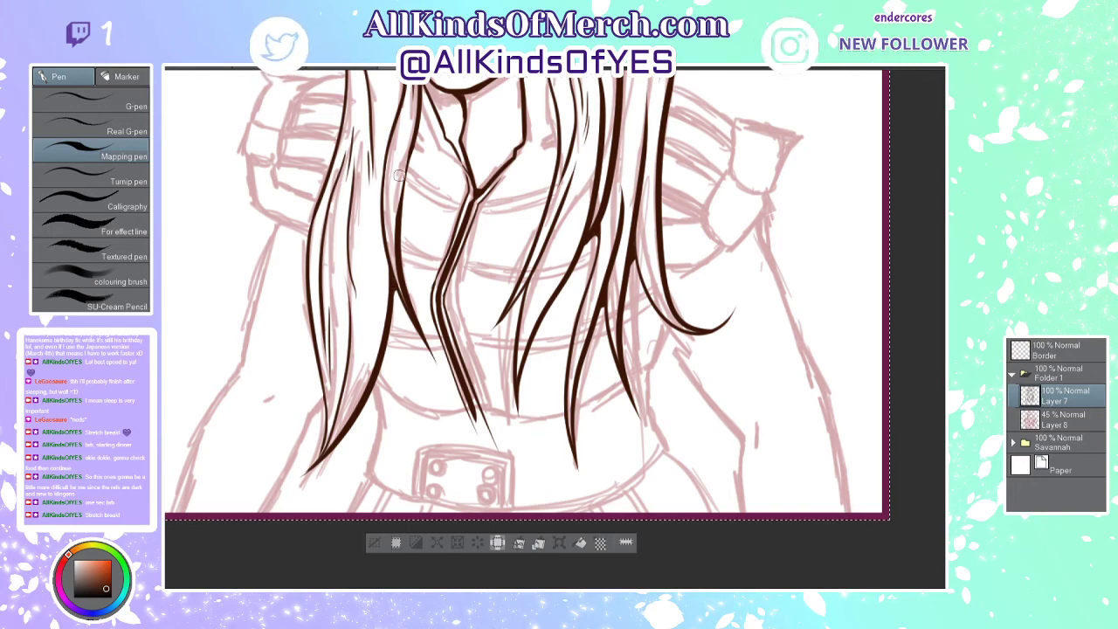
{"action": "scroll", "coordinate": [511, 319], "scroll_direction": "down", "scroll_amount": 3}
{"action": "scroll", "coordinate": [530, 231], "scroll_direction": "up", "scroll_amount": 1}
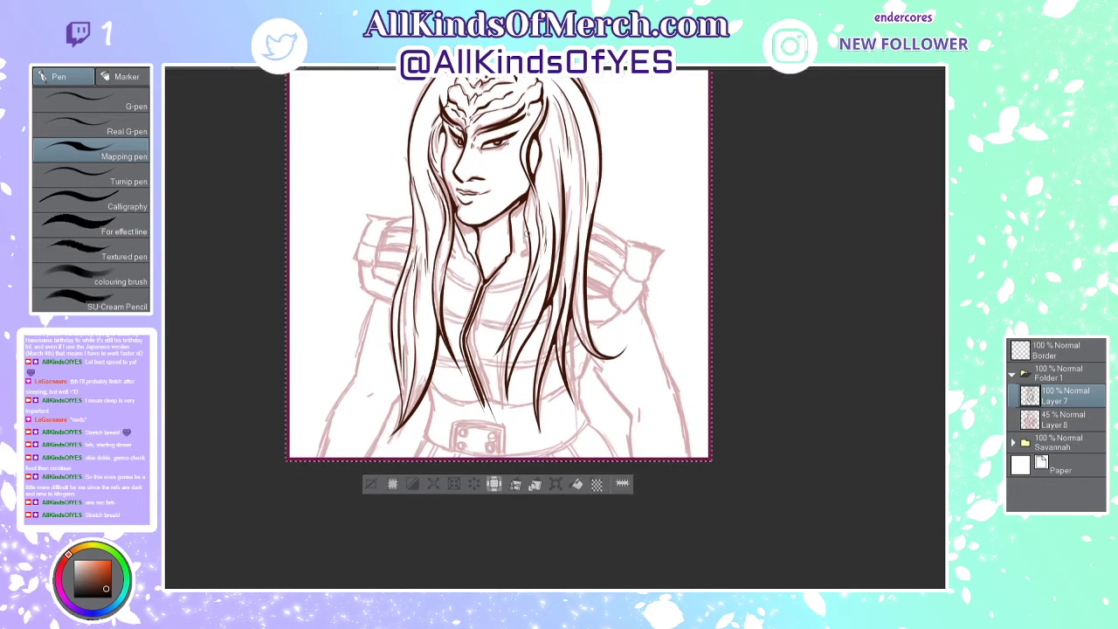
{"action": "scroll", "coordinate": [528, 233], "scroll_direction": "up", "scroll_amount": 2}
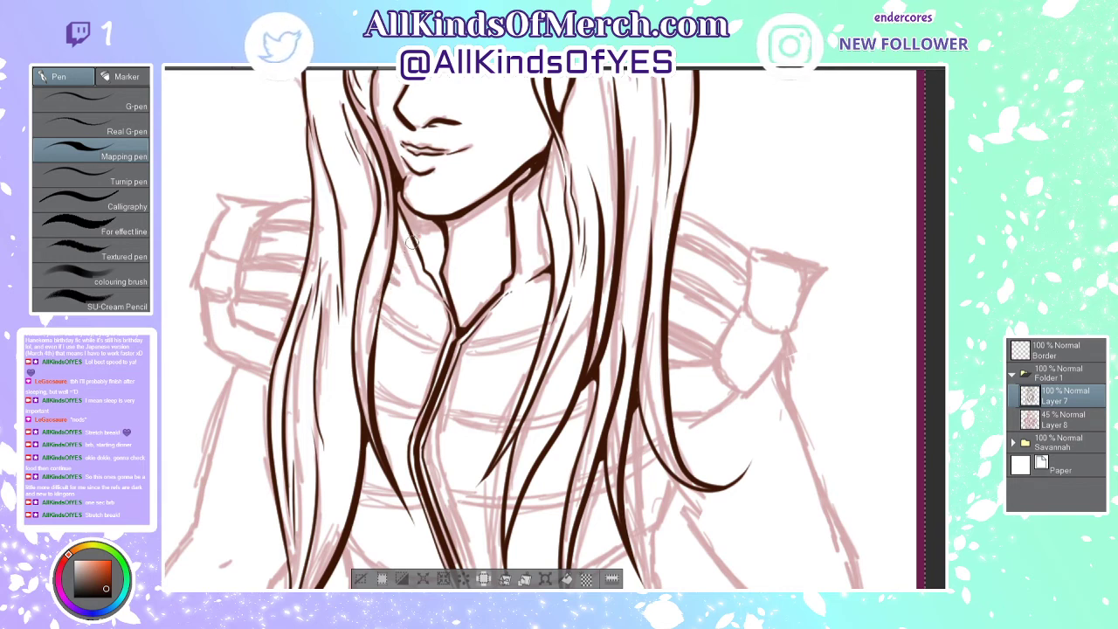
{"action": "left_click_drag", "start_coordinate": [404, 229], "coordinate": [377, 309]}
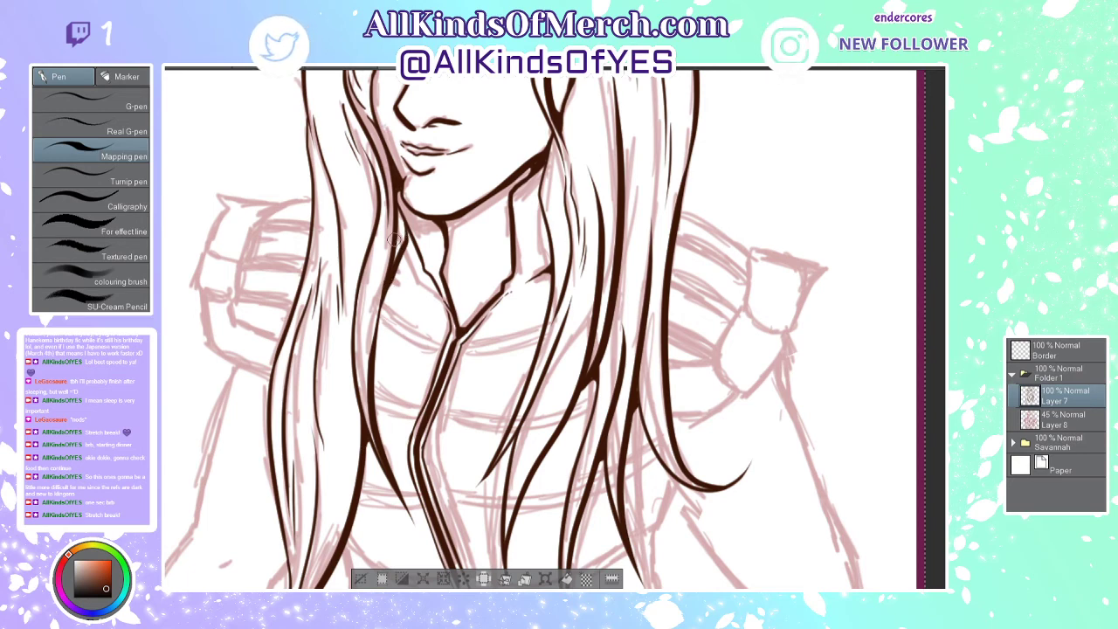
Step: Ink the belt buckle's outer outline as a rounded rectangle over the sketch at the canvas's lower edge
{"action": "scroll", "coordinate": [410, 384], "scroll_direction": "down", "scroll_amount": 5}
{"action": "scroll", "coordinate": [410, 398], "scroll_direction": "up", "scroll_amount": 1}
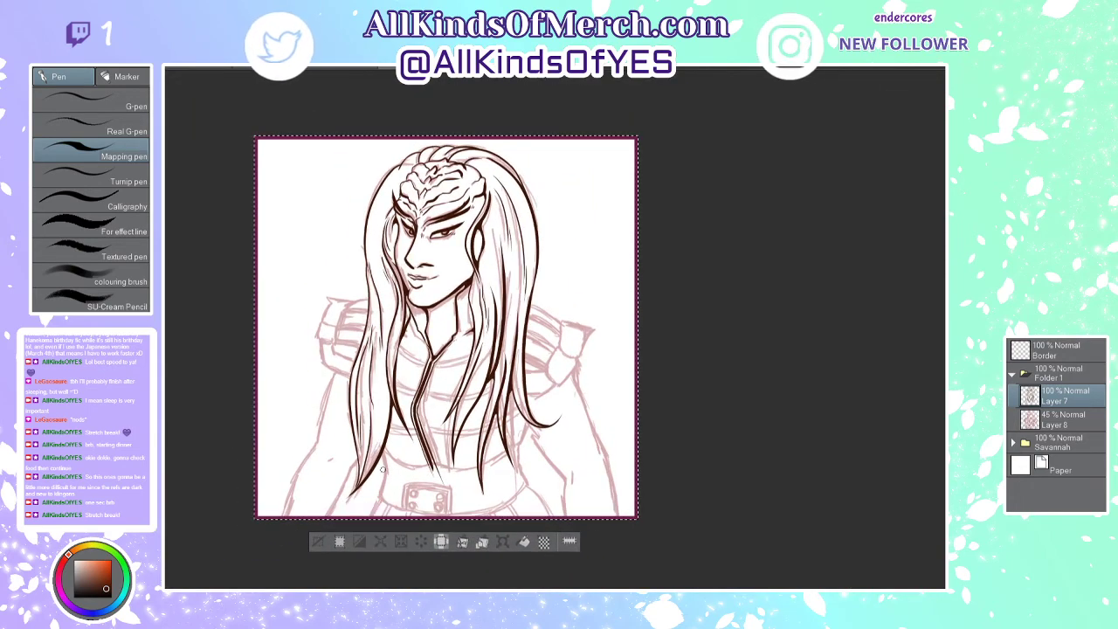
{"action": "scroll", "coordinate": [426, 551], "scroll_direction": "up", "scroll_amount": 4}
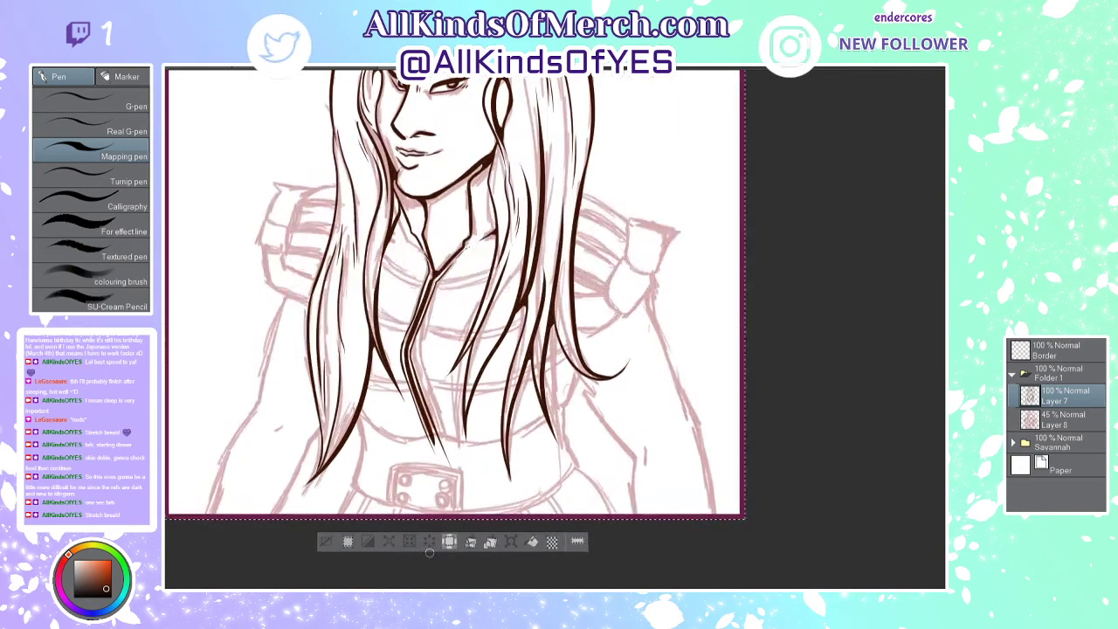
{"action": "scroll", "coordinate": [429, 551], "scroll_direction": "up", "scroll_amount": 3}
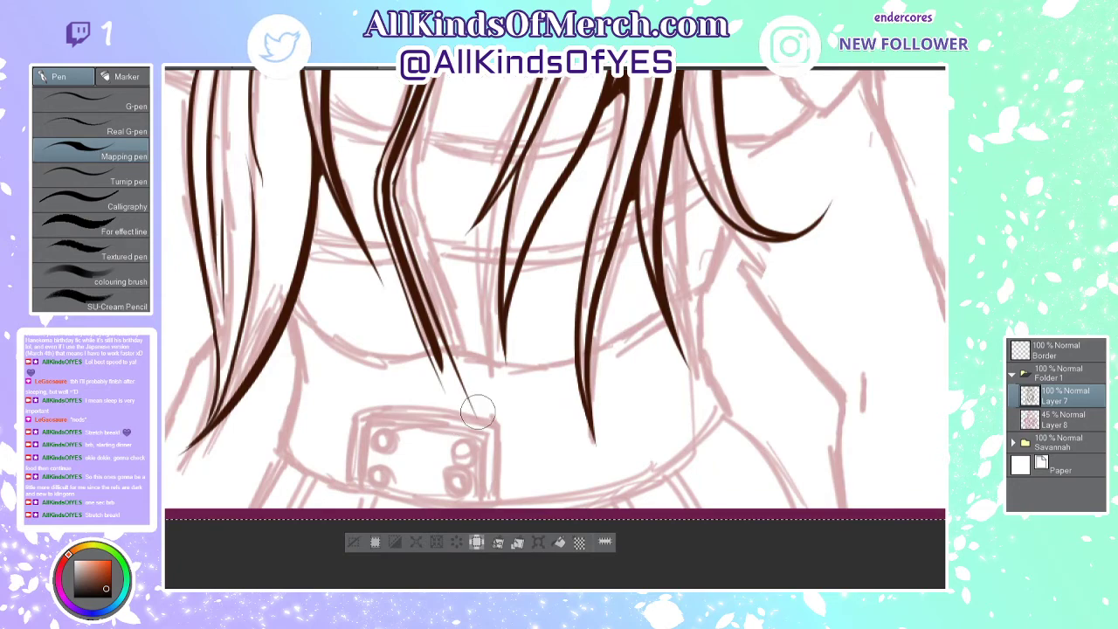
{"action": "left_click_drag", "start_coordinate": [354, 587], "coordinate": [381, 587]}
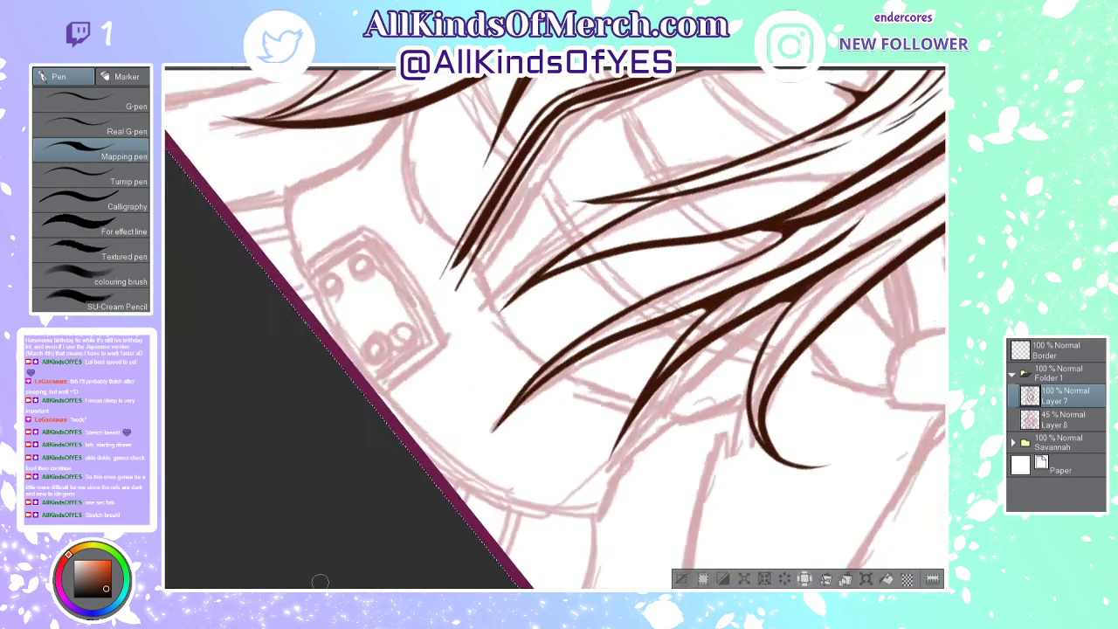
{"action": "mouse_move", "coordinate": [360, 381]}
{"action": "left_mouse_down"}
{"action": "mouse_move", "coordinate": [308, 267]}
{"action": "mouse_move", "coordinate": [388, 223]}
{"action": "mouse_move", "coordinate": [463, 376]}
{"action": "left_mouse_up"}
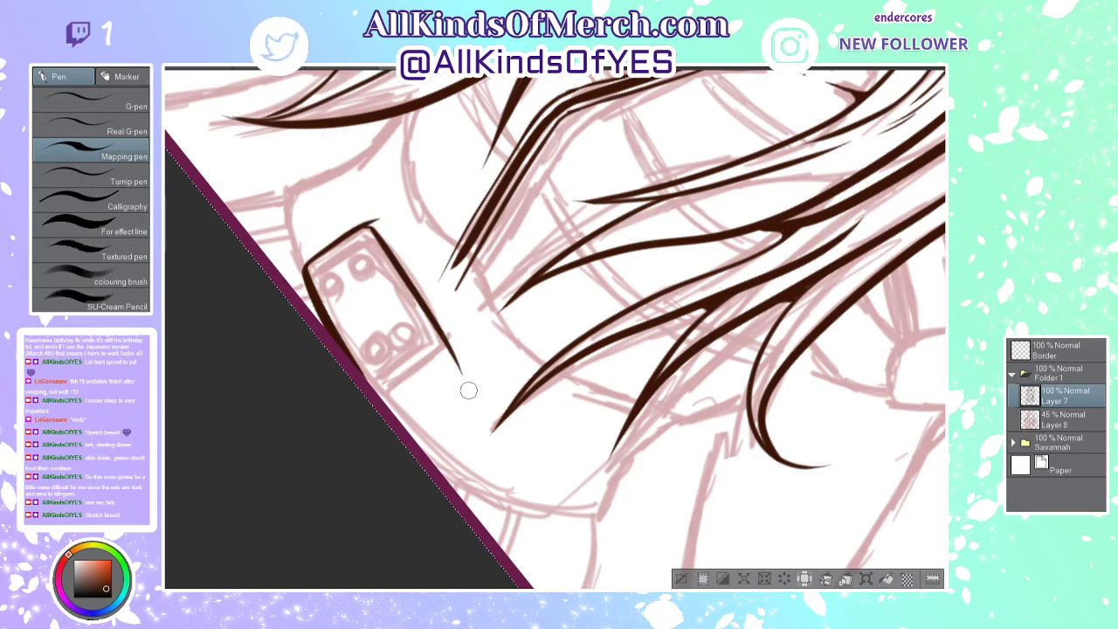
{"action": "key", "text": "ctrl+z"}
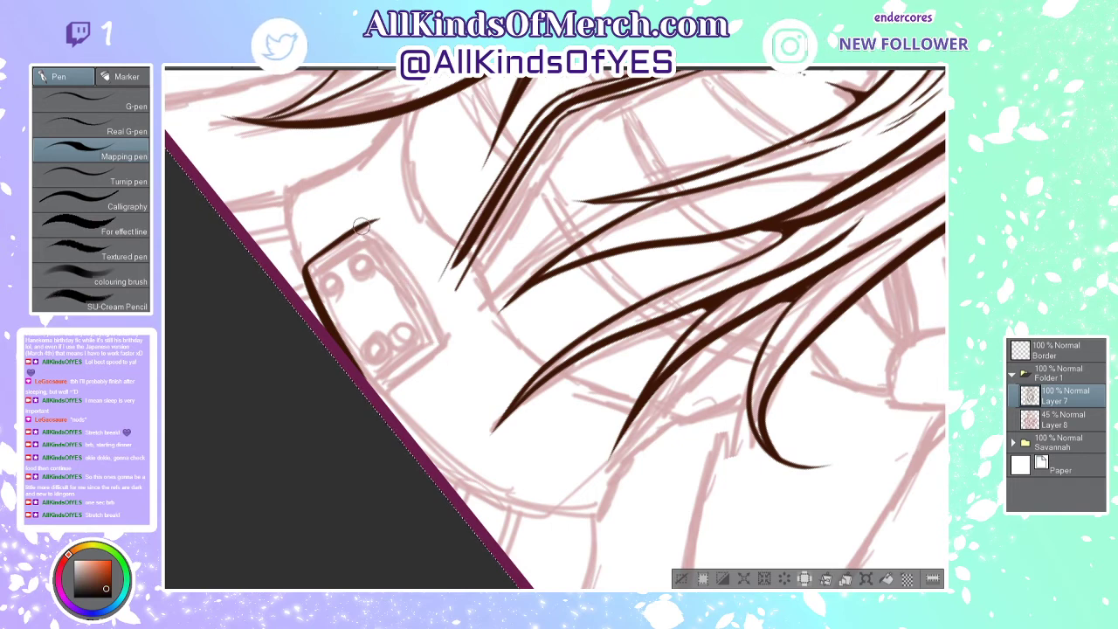
{"action": "left_click_drag", "start_coordinate": [367, 225], "coordinate": [463, 375]}
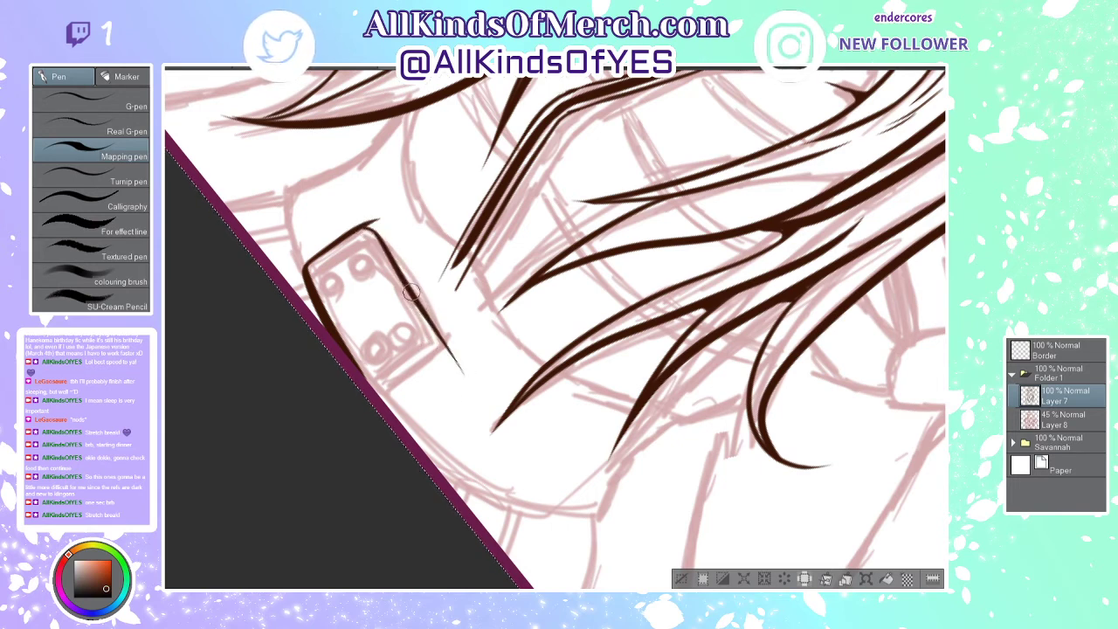
{"action": "left_click_drag", "start_coordinate": [439, 351], "coordinate": [374, 393]}
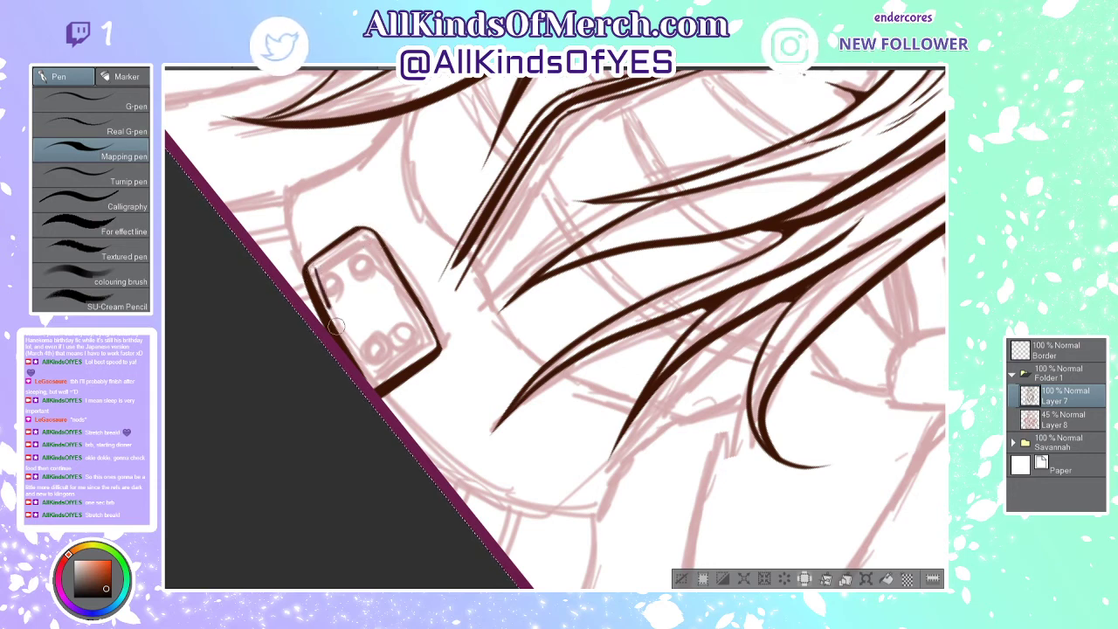
Step: Ink the buckle's inner frame parallel to its outer outline
{"action": "left_click_drag", "start_coordinate": [316, 271], "coordinate": [343, 328]}
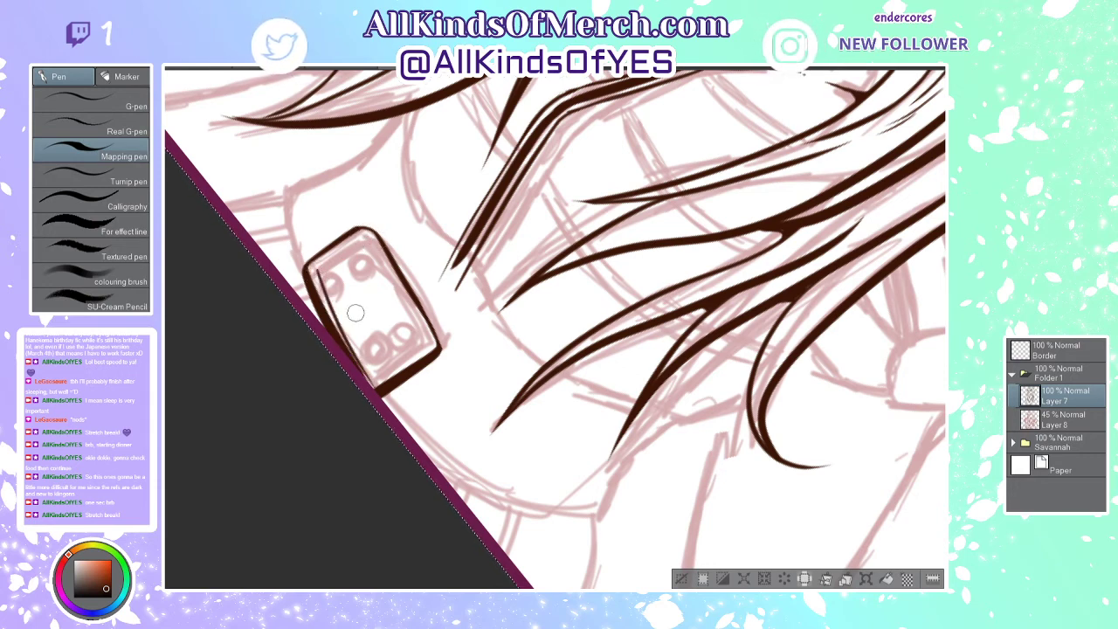
{"action": "left_click_drag", "start_coordinate": [336, 255], "coordinate": [377, 238]}
{"action": "key", "text": "ctrl+z"}
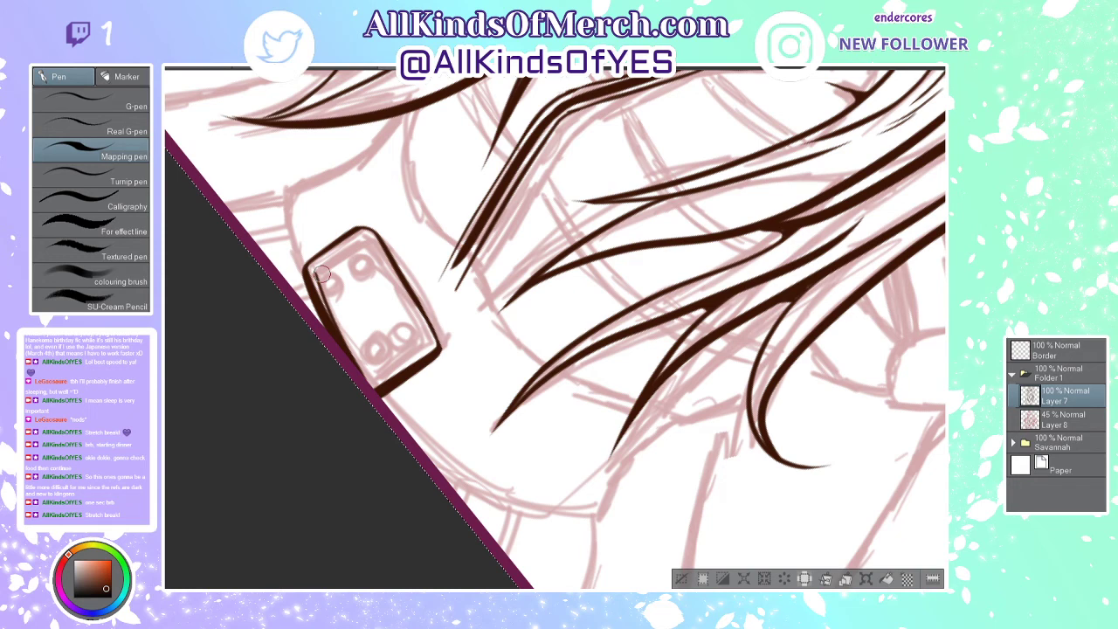
{"action": "mouse_move", "coordinate": [324, 261]}
{"action": "left_mouse_down"}
{"action": "mouse_move", "coordinate": [367, 235]}
{"action": "mouse_move", "coordinate": [350, 242]}
{"action": "mouse_move", "coordinate": [367, 236]}
{"action": "mouse_move", "coordinate": [433, 337]}
{"action": "left_mouse_up"}
{"action": "key", "text": "ctrl+z"}
{"action": "mouse_move", "coordinate": [377, 257]}
{"action": "left_mouse_down"}
{"action": "mouse_move", "coordinate": [428, 352]}
{"action": "mouse_move", "coordinate": [404, 362]}
{"action": "left_mouse_up"}
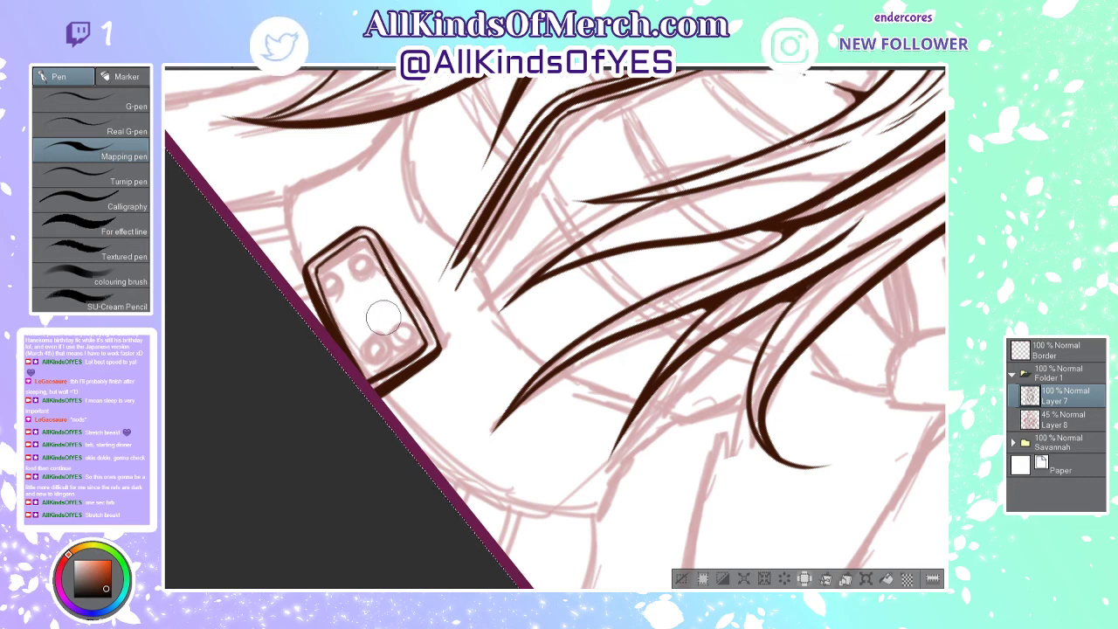
Step: Draw a small round rivet in each of the buckle's four inner corners
{"action": "mouse_move", "coordinate": [354, 254]}
{"action": "left_mouse_down"}
{"action": "mouse_move", "coordinate": [365, 254]}
{"action": "mouse_move", "coordinate": [360, 265]}
{"action": "left_mouse_up"}
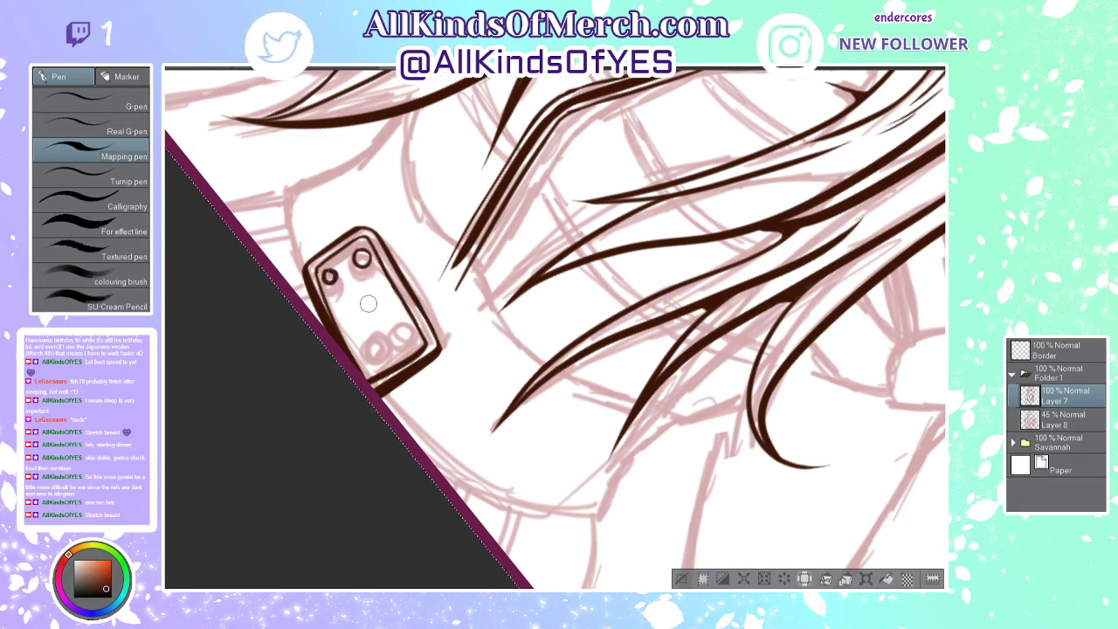
{"action": "left_click_drag", "start_coordinate": [323, 270], "coordinate": [335, 278]}
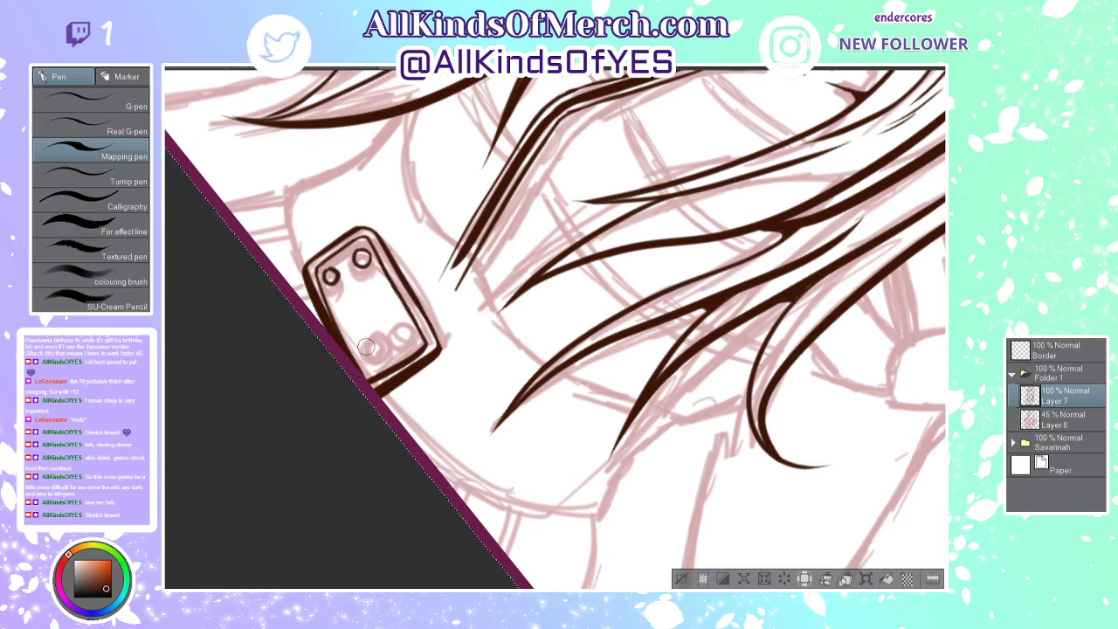
{"action": "mouse_move", "coordinate": [362, 358]}
{"action": "left_mouse_down"}
{"action": "mouse_move", "coordinate": [369, 371]}
{"action": "mouse_move", "coordinate": [360, 361]}
{"action": "left_mouse_up"}
{"action": "mouse_move", "coordinate": [408, 336]}
{"action": "left_mouse_down"}
{"action": "mouse_move", "coordinate": [412, 348]}
{"action": "mouse_move", "coordinate": [407, 335]}
{"action": "left_mouse_up"}
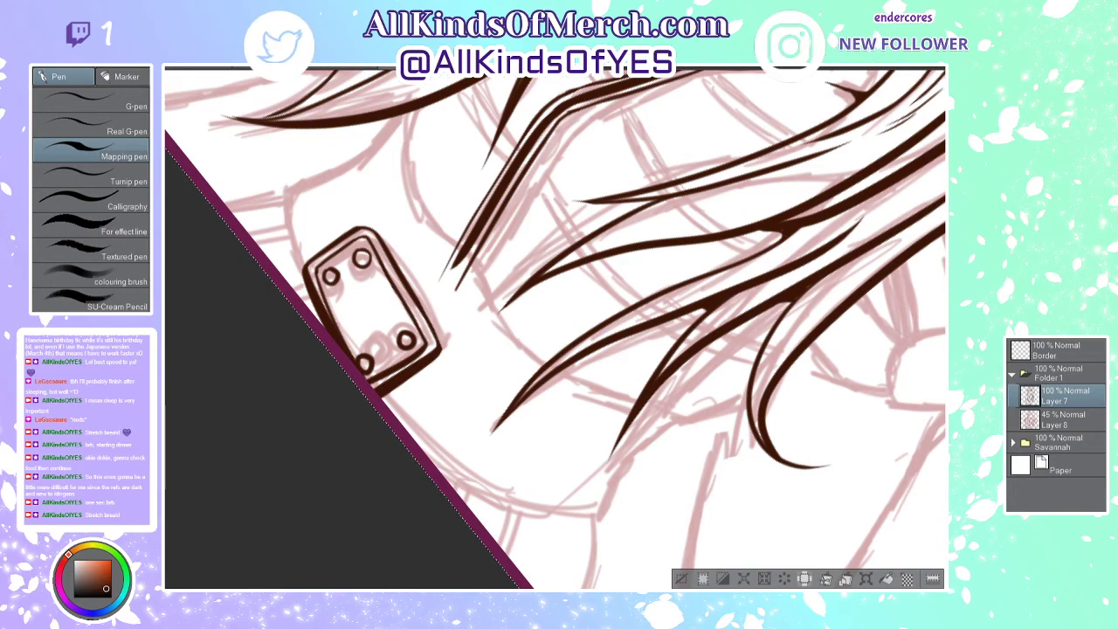
Step: Ink the belt's lower edge from the buckle to the near-side hip and up the waist contour, erasing the overshoot at the corner
{"action": "key", "text": "ctrl+@"}
{"action": "mouse_move", "coordinate": [476, 581]}
{"action": "left_mouse_down"}
{"action": "mouse_move", "coordinate": [329, 479]}
{"action": "mouse_move", "coordinate": [275, 322]}
{"action": "left_mouse_up"}
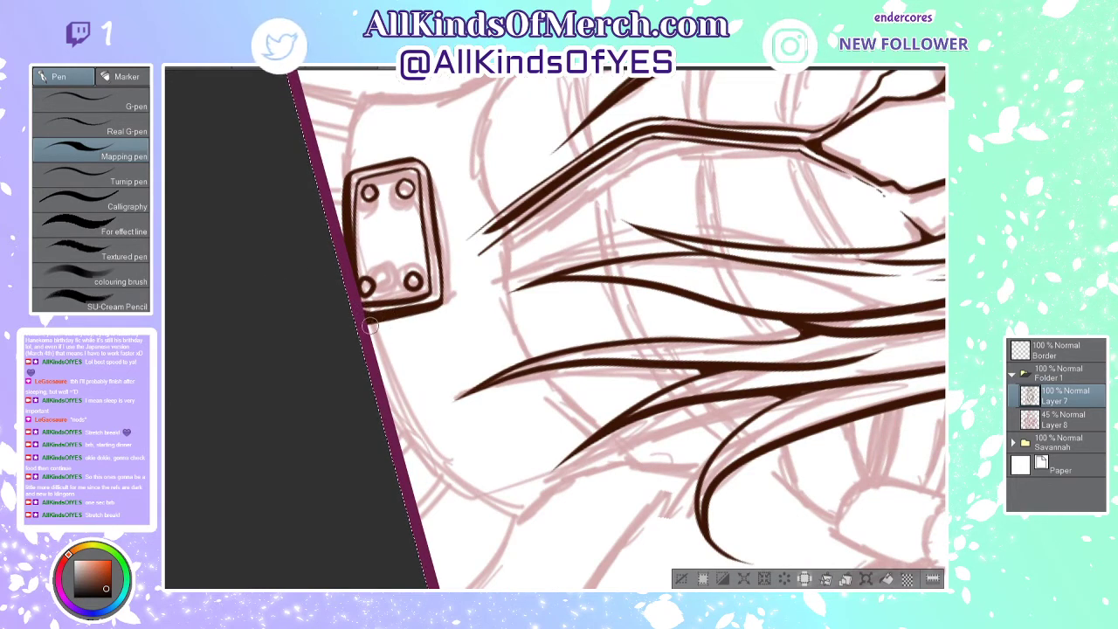
{"action": "mouse_move", "coordinate": [388, 384]}
{"action": "left_mouse_down"}
{"action": "mouse_move", "coordinate": [453, 467]}
{"action": "mouse_move", "coordinate": [540, 533]}
{"action": "mouse_move", "coordinate": [529, 517]}
{"action": "mouse_move", "coordinate": [635, 460]}
{"action": "left_mouse_up"}
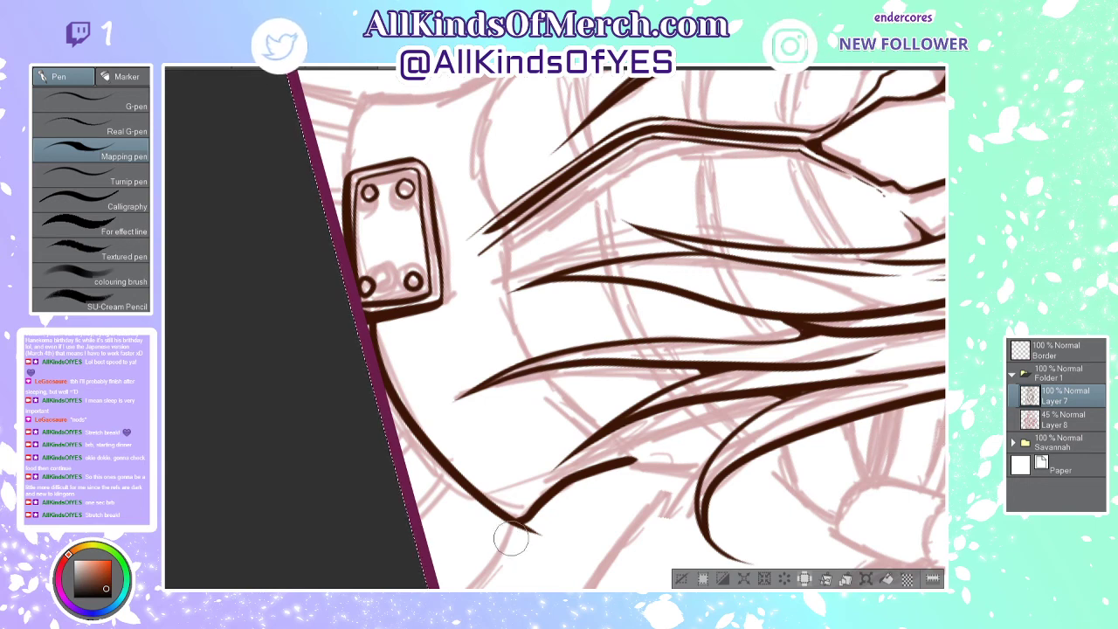
{"action": "left_click_drag", "start_coordinate": [516, 534], "coordinate": [549, 527]}
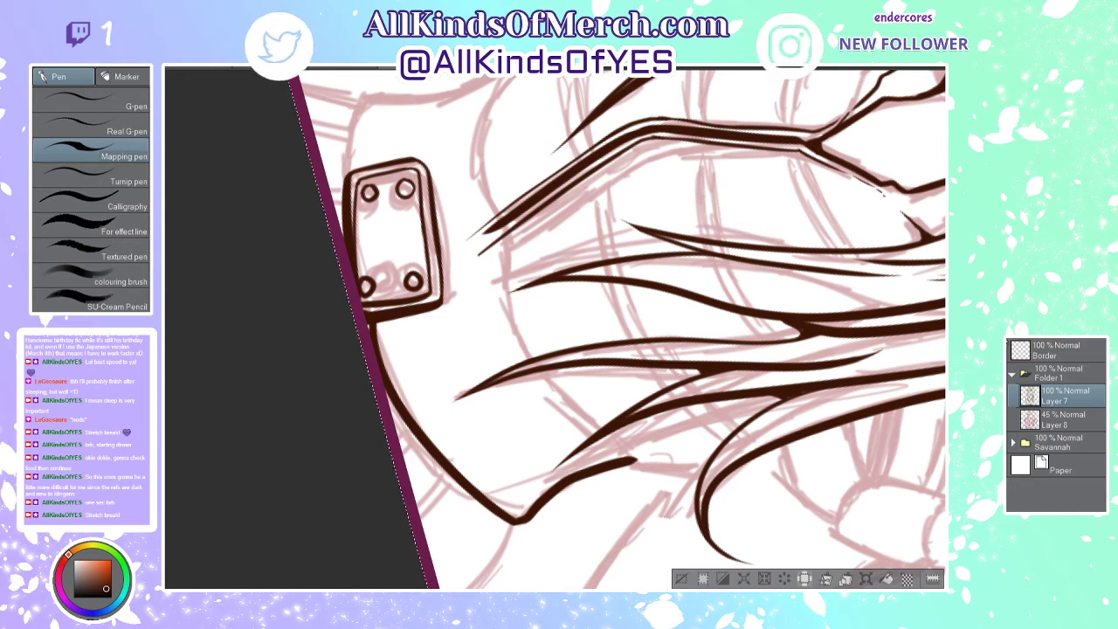
Step: Add a new layer above the line art and ink the wide belt's upper edge from the far-side hair past the front seam
{"action": "key", "text": "ctrl+shift+n"}
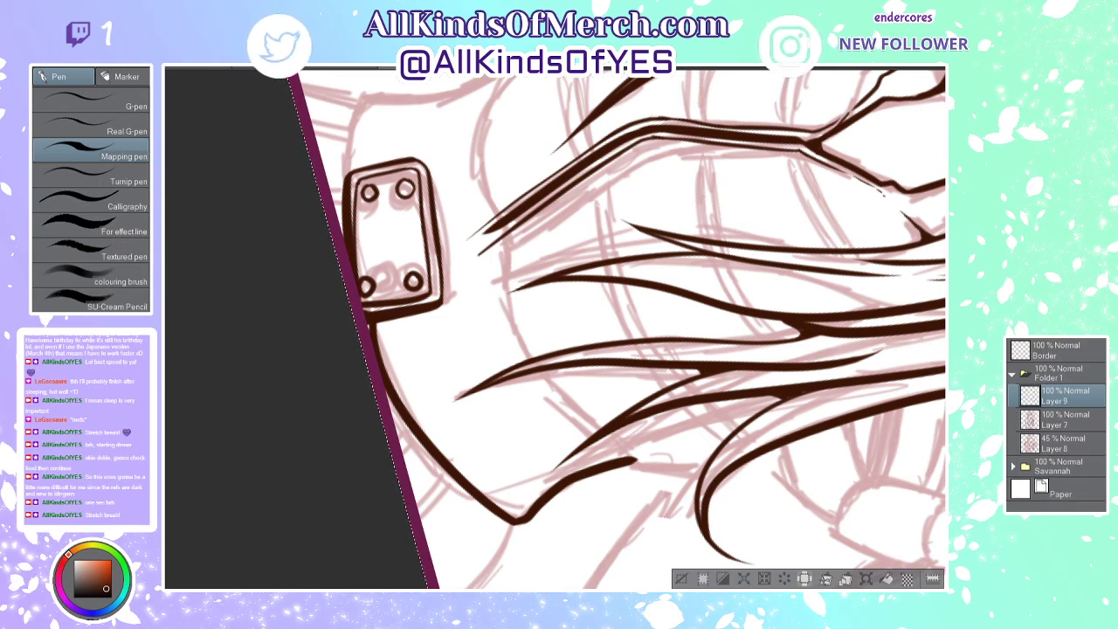
{"action": "scroll", "coordinate": [640, 330], "scroll_direction": "up", "scroll_amount": 1}
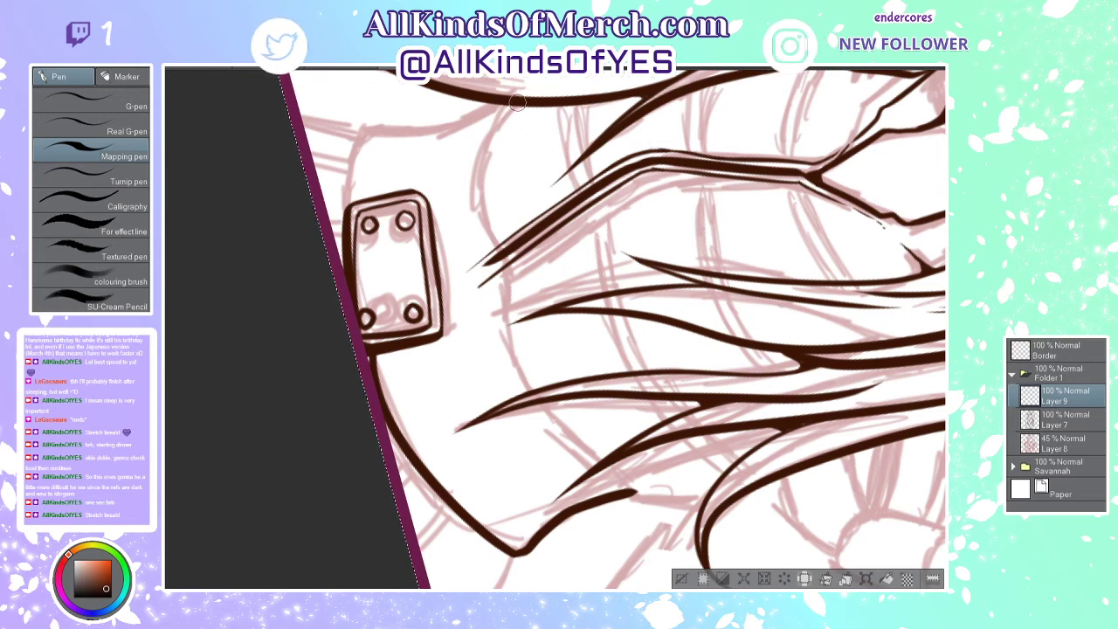
{"action": "left_click_drag", "start_coordinate": [514, 104], "coordinate": [533, 320]}
Step: Continue the belt's upper edge in one long curve across the near-side hair locks to beyond the waist
{"action": "mouse_move", "coordinate": [502, 251]}
{"action": "left_mouse_down"}
{"action": "mouse_move", "coordinate": [505, 296]}
{"action": "mouse_move", "coordinate": [651, 494]}
{"action": "left_mouse_up"}
{"action": "key", "text": "ctrl+z"}
{"action": "mouse_move", "coordinate": [499, 253]}
{"action": "left_mouse_down"}
{"action": "mouse_move", "coordinate": [509, 283]}
{"action": "mouse_move", "coordinate": [746, 520]}
{"action": "left_mouse_up"}
{"action": "key", "text": "ctrl+z"}
{"action": "mouse_move", "coordinate": [495, 254]}
{"action": "left_mouse_down"}
{"action": "mouse_move", "coordinate": [517, 317]}
{"action": "mouse_move", "coordinate": [643, 488]}
{"action": "left_mouse_up"}
{"action": "key", "text": "ctrl+z"}
{"action": "mouse_move", "coordinate": [496, 253]}
{"action": "left_mouse_down"}
{"action": "mouse_move", "coordinate": [513, 298]}
{"action": "mouse_move", "coordinate": [743, 532]}
{"action": "left_mouse_up"}
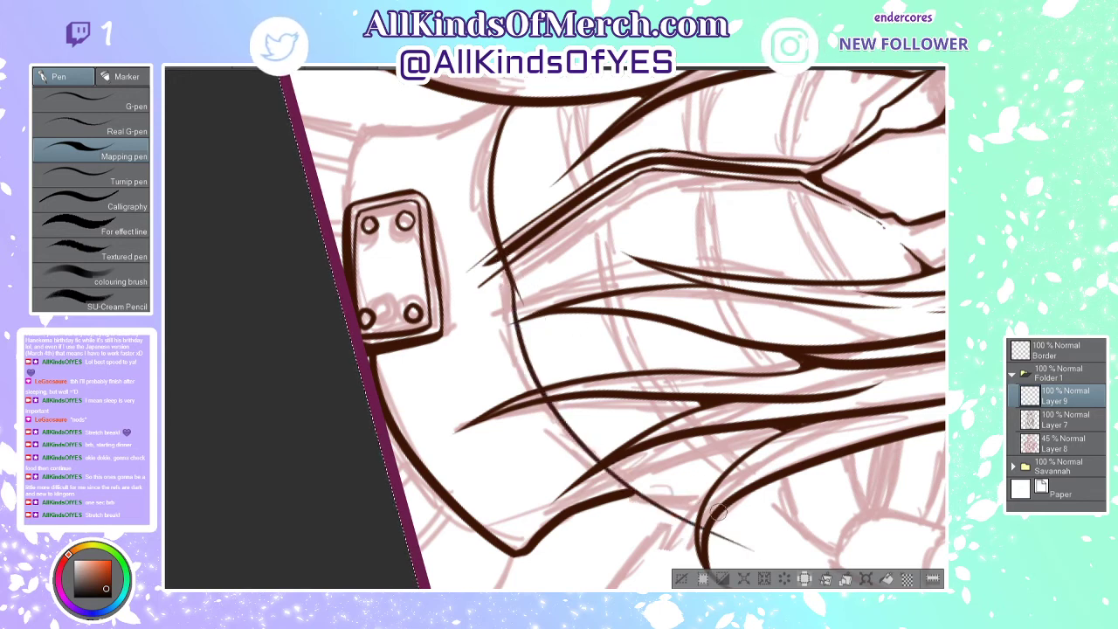
Step: Erase the belt upper edge's overshoot past the near-side waist and, on Layer 7, the front seam ends crossing into the belt
{"action": "key", "text": "e"}
{"action": "left_click_drag", "start_coordinate": [657, 507], "coordinate": [769, 547]}
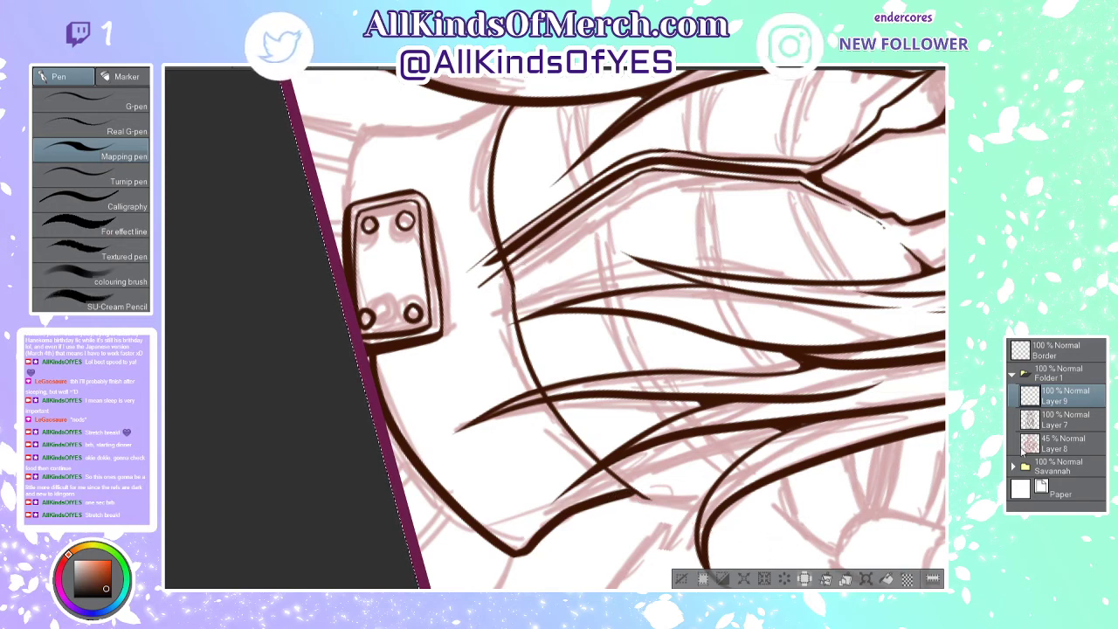
{"action": "left_click", "coordinate": [1061, 419]}
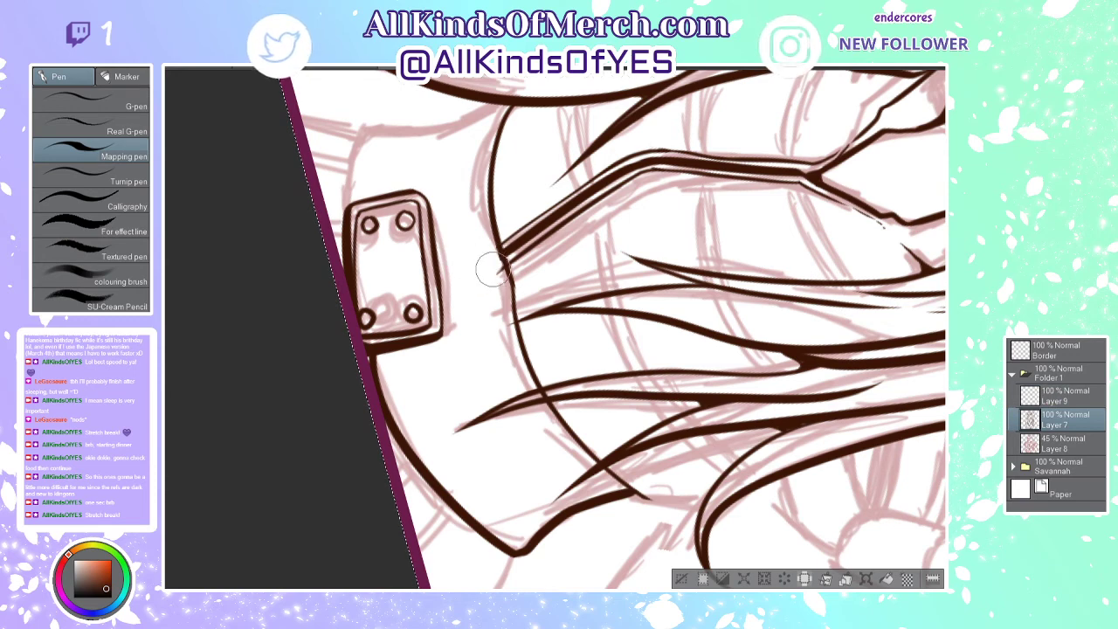
{"action": "left_click", "coordinate": [1092, 397]}
Step: Thicken the belt's upper edge where it passes beneath the front seam
{"action": "scroll", "coordinate": [529, 398], "scroll_direction": "down", "scroll_amount": 5}
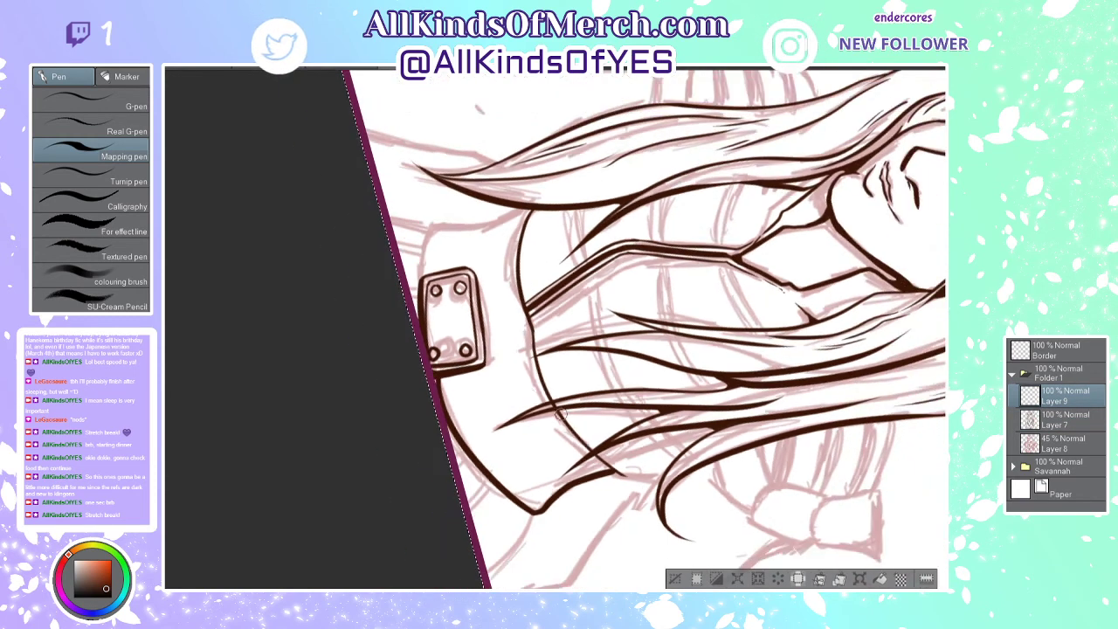
{"action": "scroll", "coordinate": [529, 396], "scroll_direction": "down", "scroll_amount": 3}
{"action": "scroll", "coordinate": [542, 396], "scroll_direction": "up", "scroll_amount": 2}
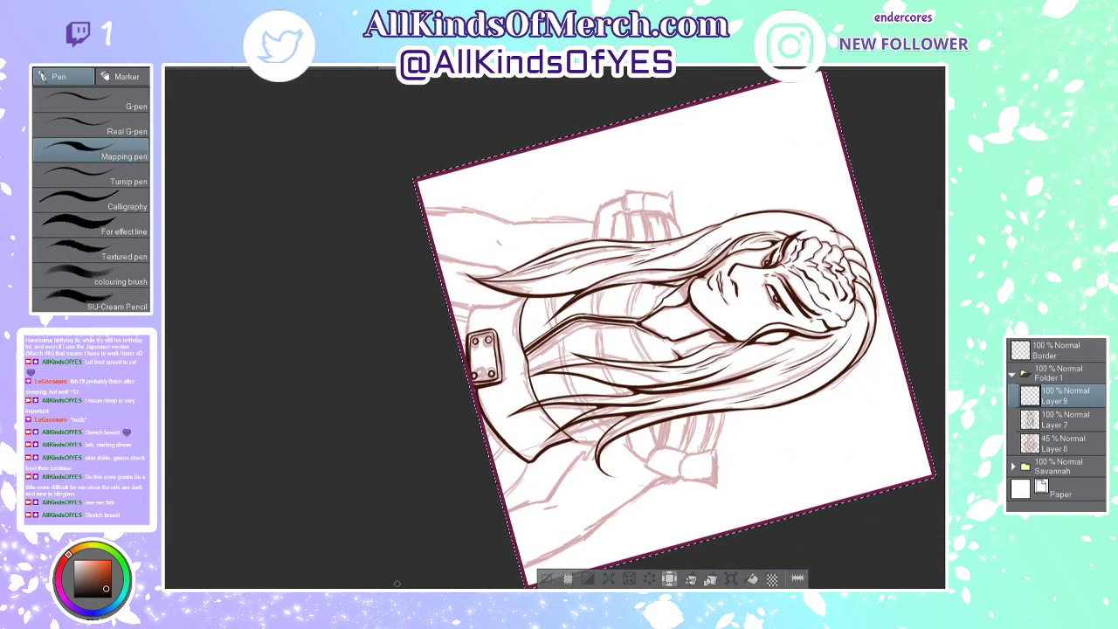
{"action": "key", "text": "ctrl+@"}
{"action": "scroll", "coordinate": [640, 316], "scroll_direction": "up", "scroll_amount": 2}
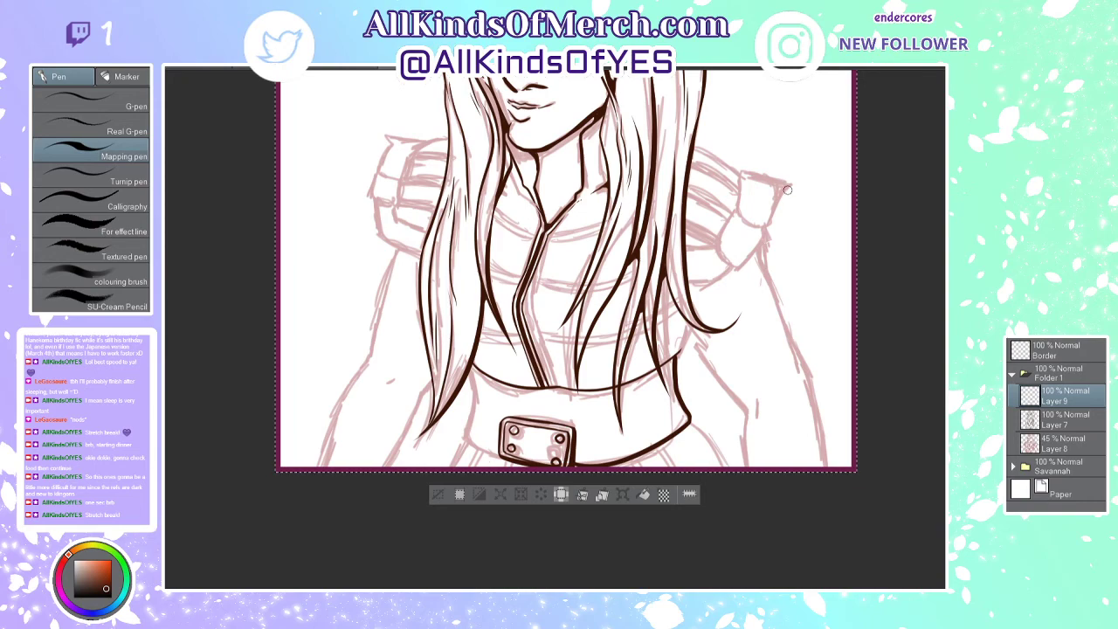
{"action": "scroll", "coordinate": [558, 371], "scroll_direction": "up", "scroll_amount": 2}
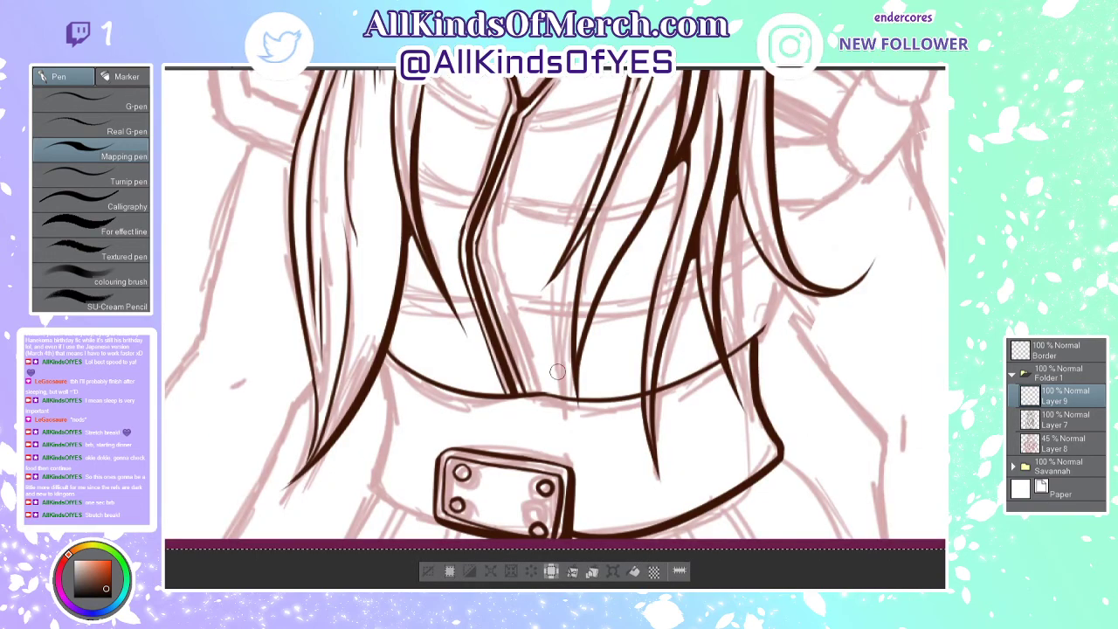
{"action": "scroll", "coordinate": [557, 371], "scroll_direction": "up", "scroll_amount": 1}
{"action": "mouse_move", "coordinate": [557, 372]}
{"action": "left_mouse_down"}
{"action": "mouse_move", "coordinate": [513, 340]}
{"action": "mouse_move", "coordinate": [516, 347]}
{"action": "left_mouse_up"}
{"action": "left_click_drag", "start_coordinate": [472, 306], "coordinate": [505, 389]}
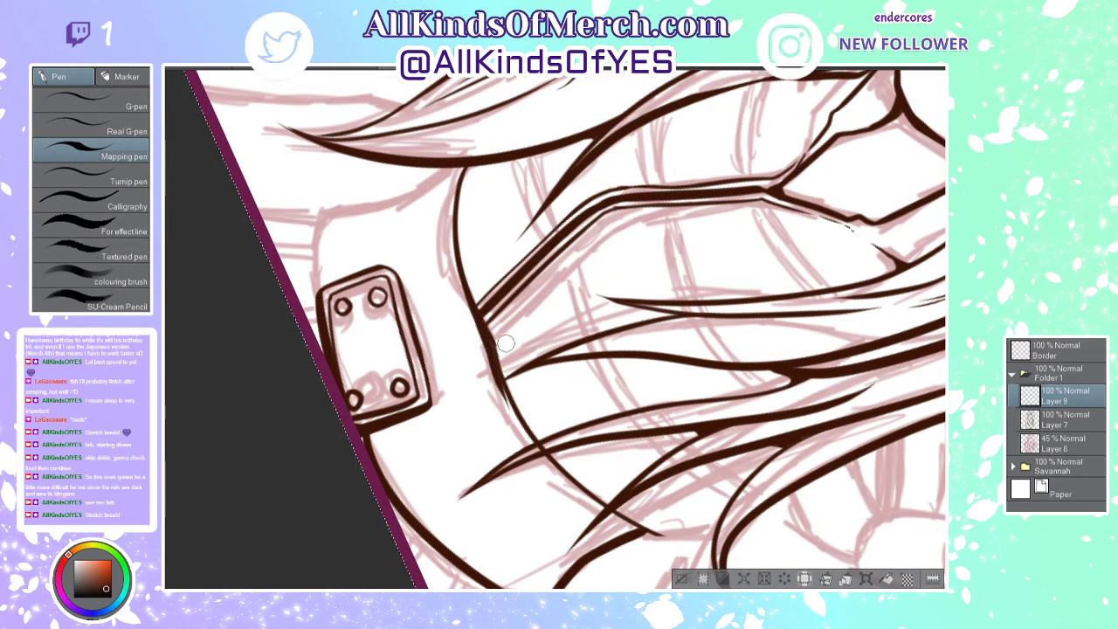
{"action": "key", "text": "ctrl+z"}
{"action": "left_click_drag", "start_coordinate": [459, 273], "coordinate": [503, 385]}
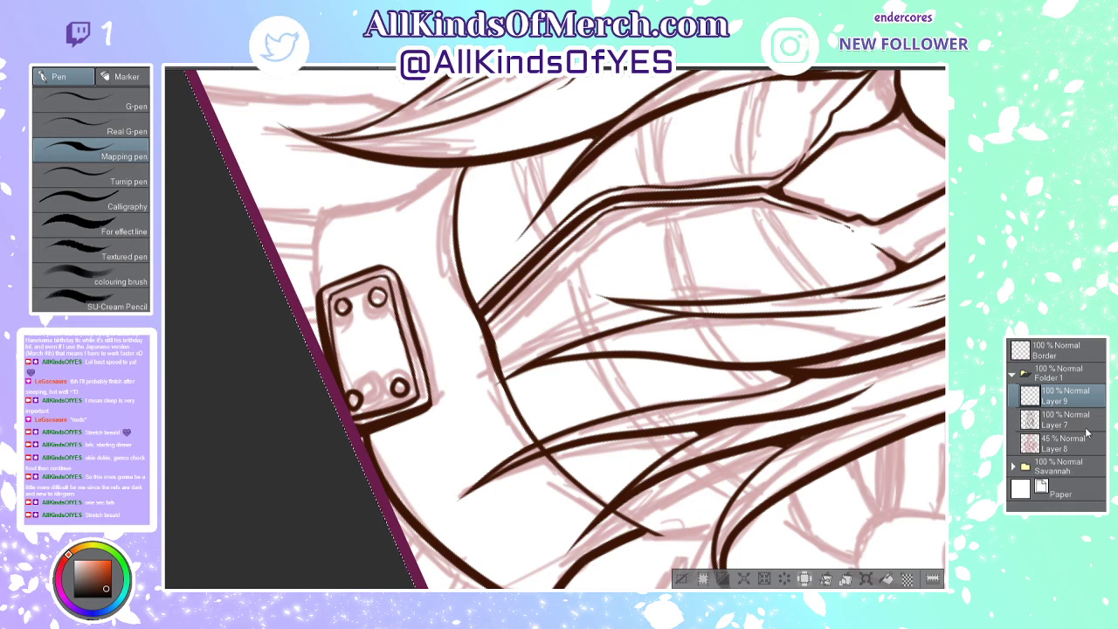
{"action": "key", "text": "ctrl+z"}
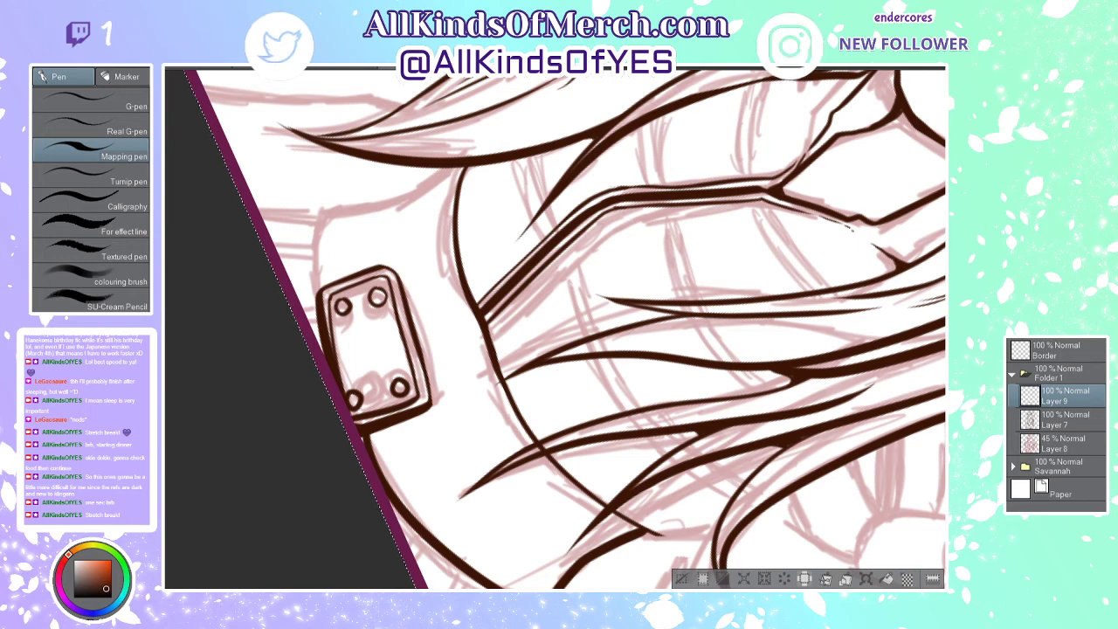
{"action": "key", "text": "ctrl+0"}
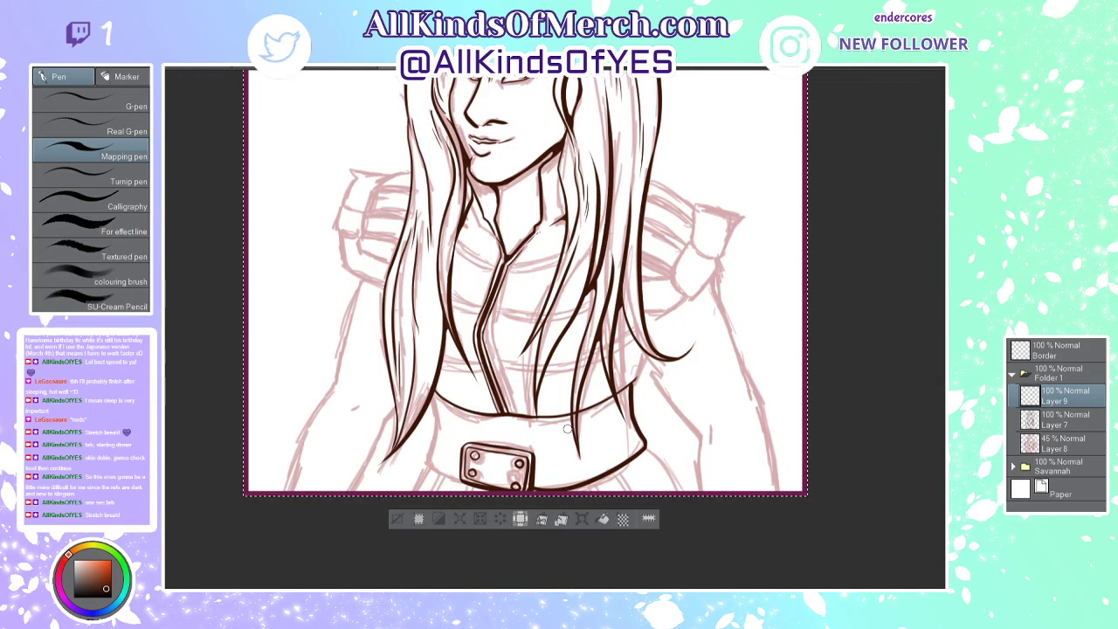
Step: Ink the belt's far-side end, from under the hair down to its lower corner
{"action": "scroll", "coordinate": [567, 428], "scroll_direction": "up", "scroll_amount": 2}
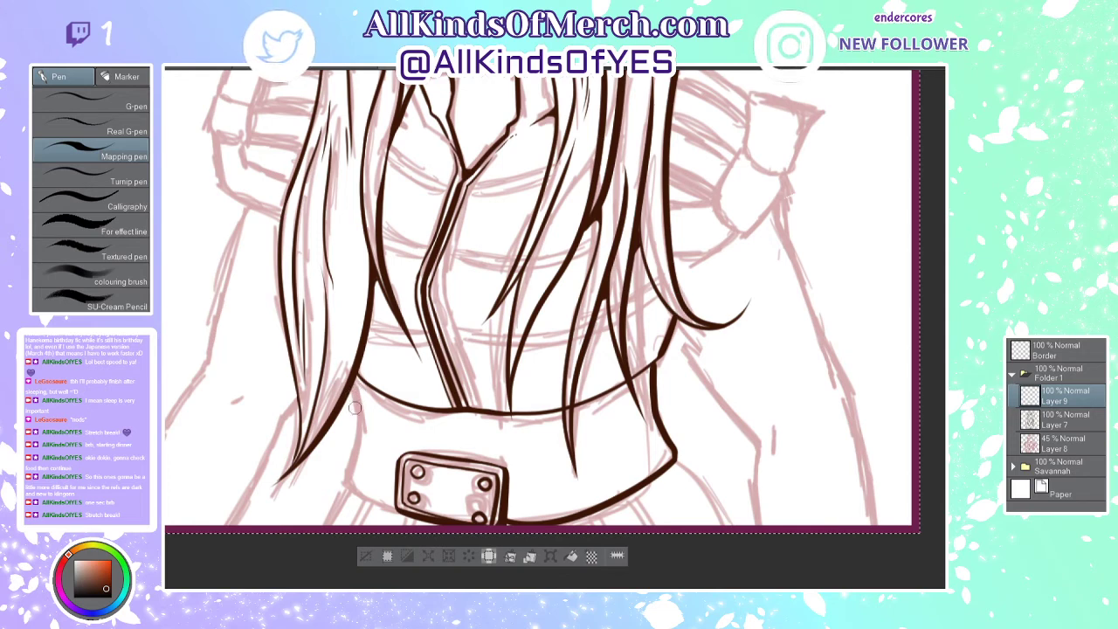
{"action": "left_click_drag", "start_coordinate": [354, 377], "coordinate": [347, 494]}
{"action": "key", "text": "ctrl+z"}
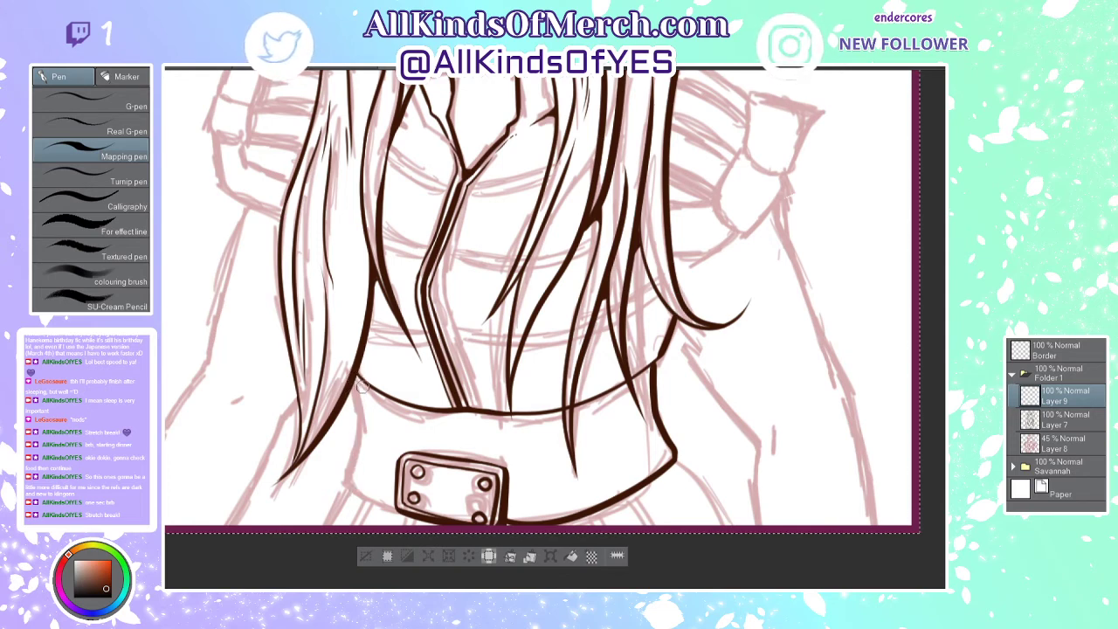
{"action": "left_click_drag", "start_coordinate": [354, 379], "coordinate": [339, 505]}
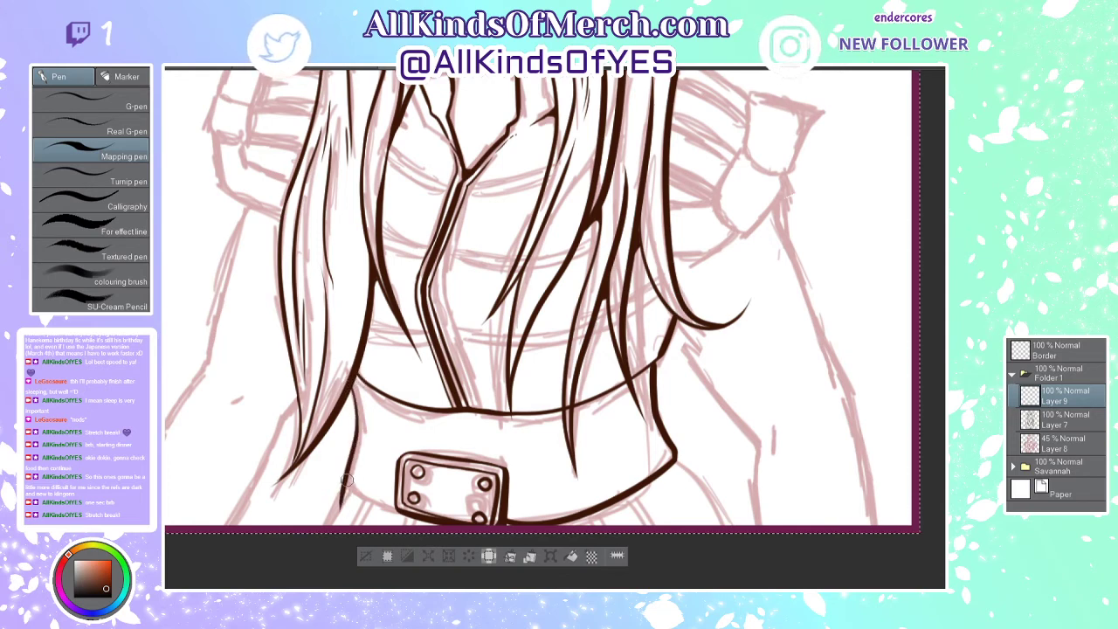
Step: Ink the belt's lower edge in one curve from the far-side corner to the buckle
{"action": "left_click_drag", "start_coordinate": [550, 568], "coordinate": [324, 509]}
{"action": "left_click_drag", "start_coordinate": [312, 257], "coordinate": [323, 343]}
{"action": "key", "text": "ctrl+z"}
{"action": "left_click_drag", "start_coordinate": [313, 257], "coordinate": [333, 362]}
{"action": "key", "text": "ctrl+z"}
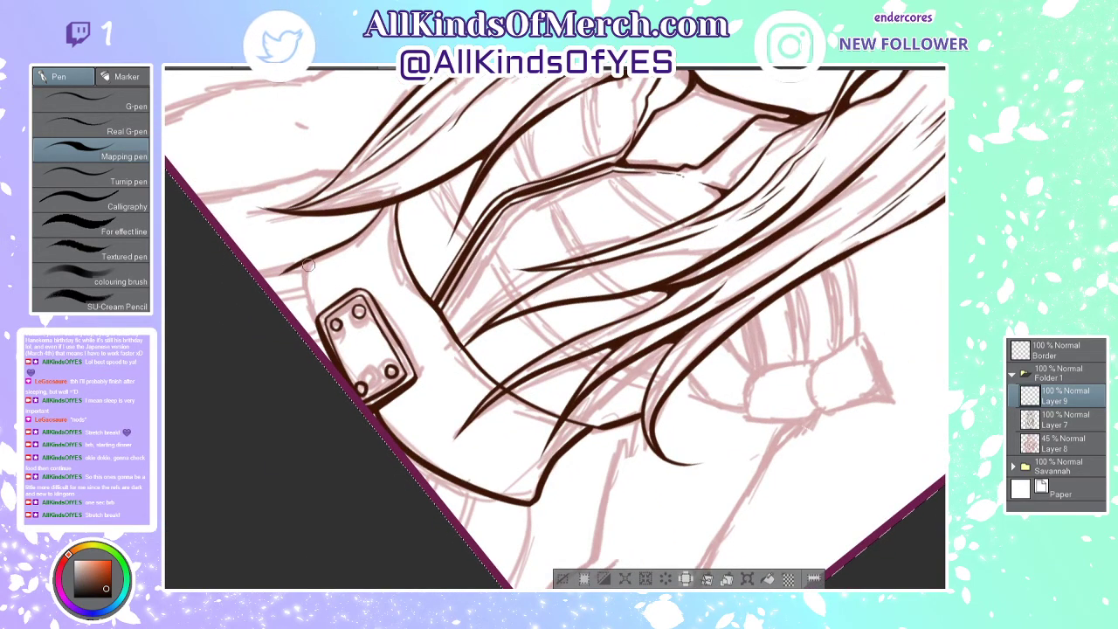
{"action": "left_click_drag", "start_coordinate": [311, 255], "coordinate": [313, 325]}
{"action": "key", "text": "ctrl+z"}
{"action": "left_click_drag", "start_coordinate": [313, 255], "coordinate": [313, 341]}
{"action": "key", "text": "ctrl+z"}
{"action": "left_click_drag", "start_coordinate": [307, 260], "coordinate": [339, 360]}
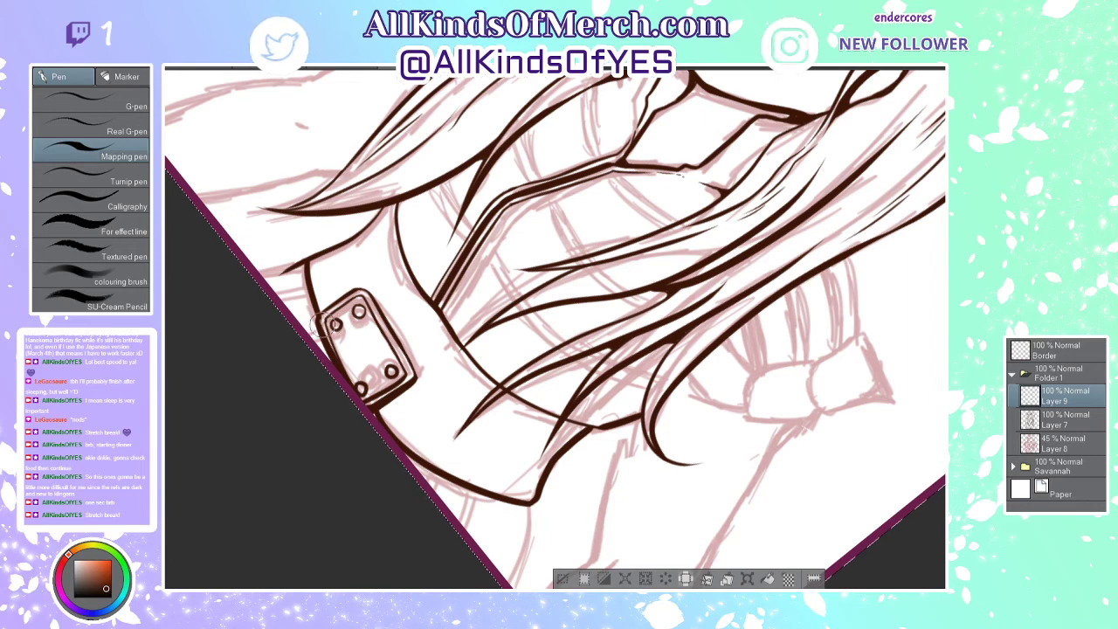
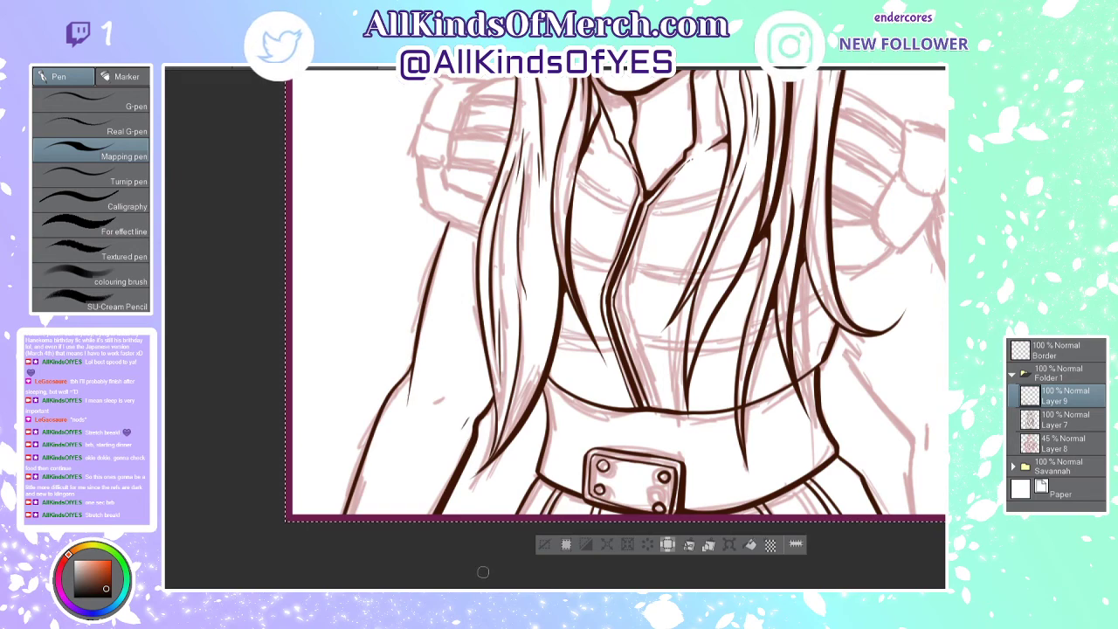
Step: Merge the belt ink layer down into Layer 7 and add a new layer above it
{"action": "scroll", "coordinate": [480, 584], "scroll_direction": "down", "scroll_amount": 4}
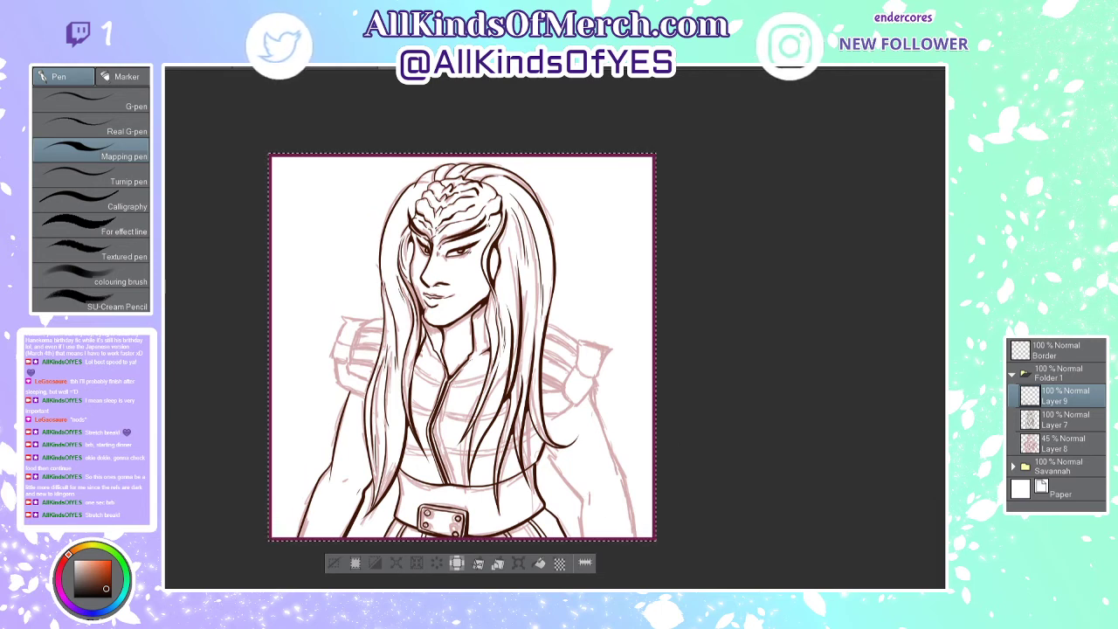
{"action": "key", "text": "ctrl+e"}
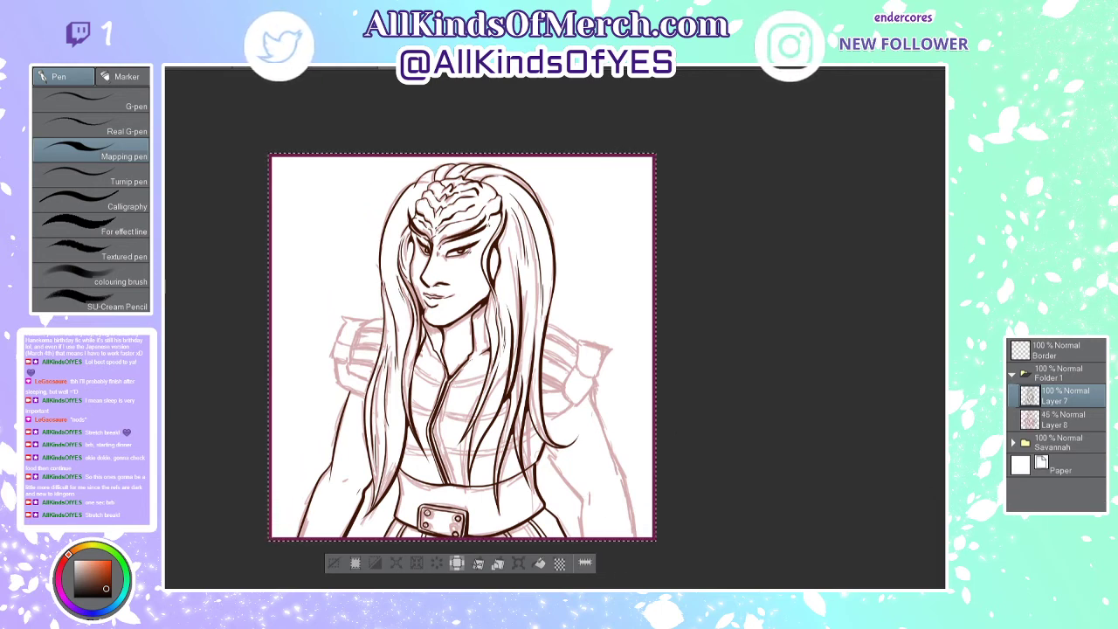
{"action": "key", "text": "ctrl+shift+n"}
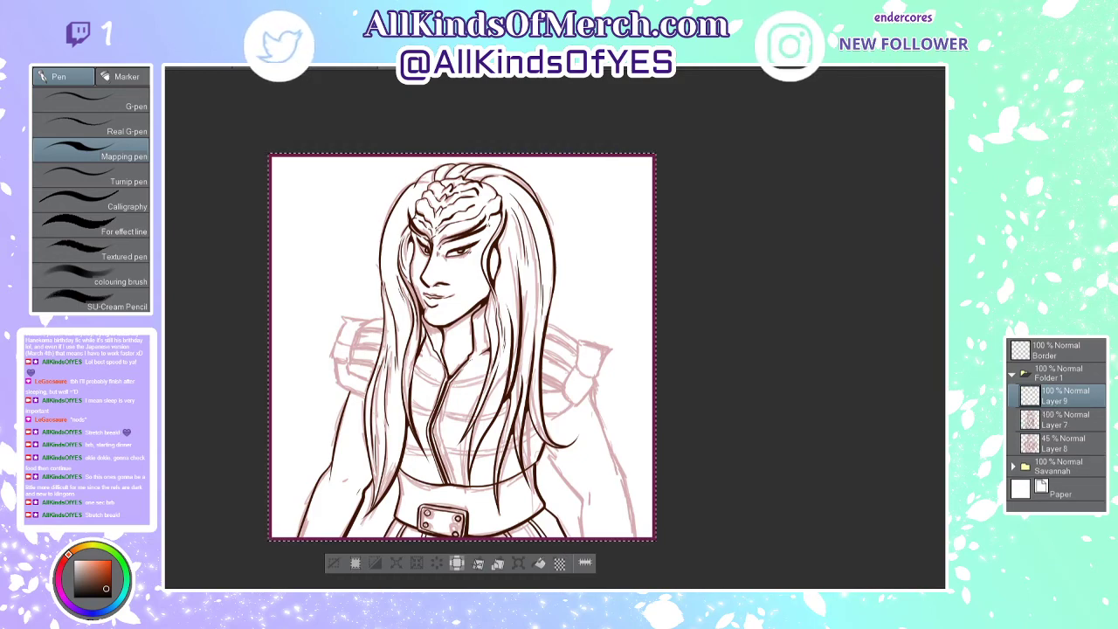
Step: Ink the upper edge of the top chest band in one curve between the hair locks, through the collar's point
{"action": "left_click_drag", "start_coordinate": [678, 505], "coordinate": [379, 454]}
{"action": "scroll", "coordinate": [541, 197], "scroll_direction": "up", "scroll_amount": 5}
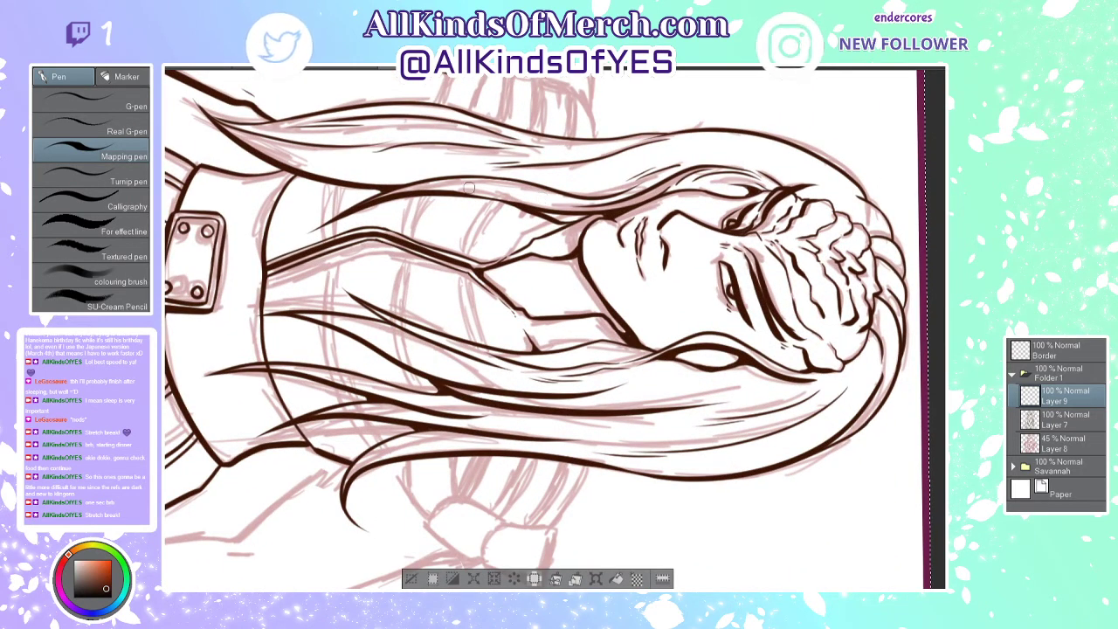
{"action": "left_click_drag", "start_coordinate": [521, 191], "coordinate": [454, 318]}
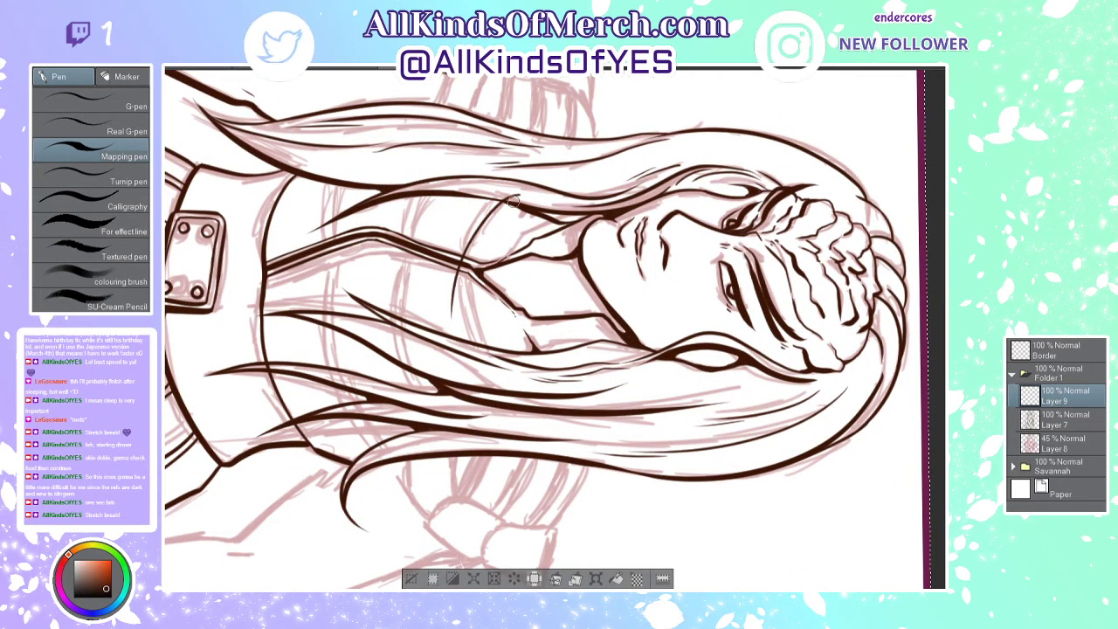
{"action": "key", "text": "ctrl+z"}
{"action": "left_click_drag", "start_coordinate": [524, 181], "coordinate": [471, 356]}
{"action": "key", "text": "ctrl+z"}
{"action": "mouse_move", "coordinate": [524, 185]}
{"action": "left_mouse_down"}
{"action": "mouse_move", "coordinate": [503, 201]}
{"action": "mouse_move", "coordinate": [485, 350]}
{"action": "left_mouse_up"}
{"action": "mouse_move", "coordinate": [494, 195]}
{"action": "left_mouse_down"}
{"action": "mouse_move", "coordinate": [465, 249]}
{"action": "mouse_move", "coordinate": [461, 341]}
{"action": "mouse_move", "coordinate": [500, 206]}
{"action": "mouse_move", "coordinate": [467, 343]}
{"action": "left_mouse_up"}
{"action": "key", "text": "ctrl+z"}
{"action": "key", "text": "ctrl+z"}
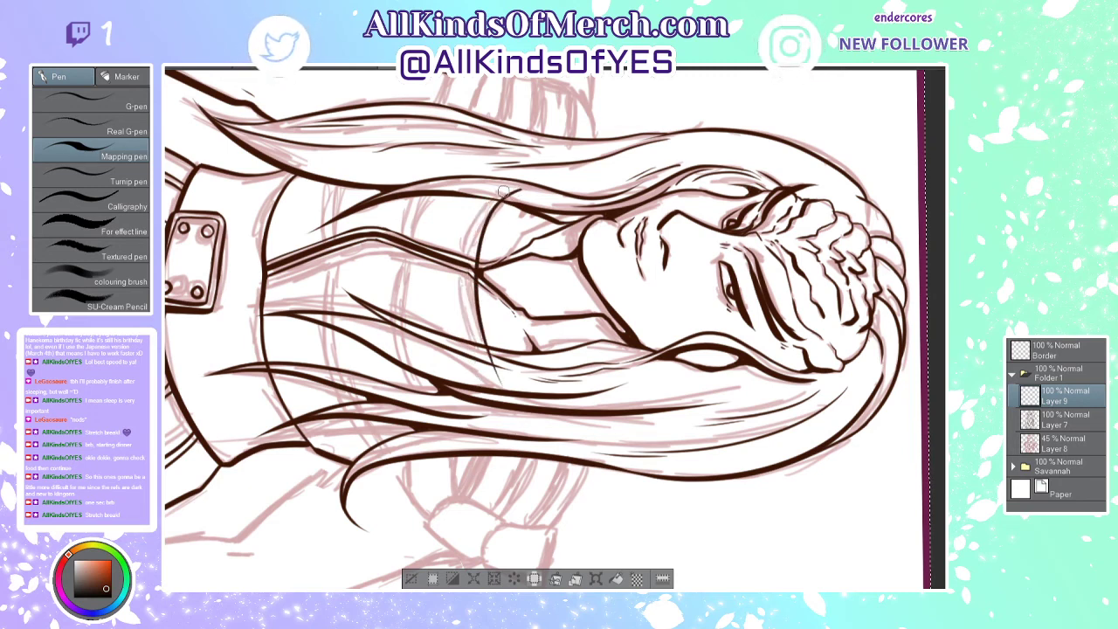
Step: Ink the top chest band's lower edge as a parallel curve just beneath its upper edge
{"action": "left_click_drag", "start_coordinate": [505, 189], "coordinate": [467, 342]}
{"action": "key", "text": "ctrl+z"}
{"action": "left_click_drag", "start_coordinate": [499, 194], "coordinate": [463, 354]}
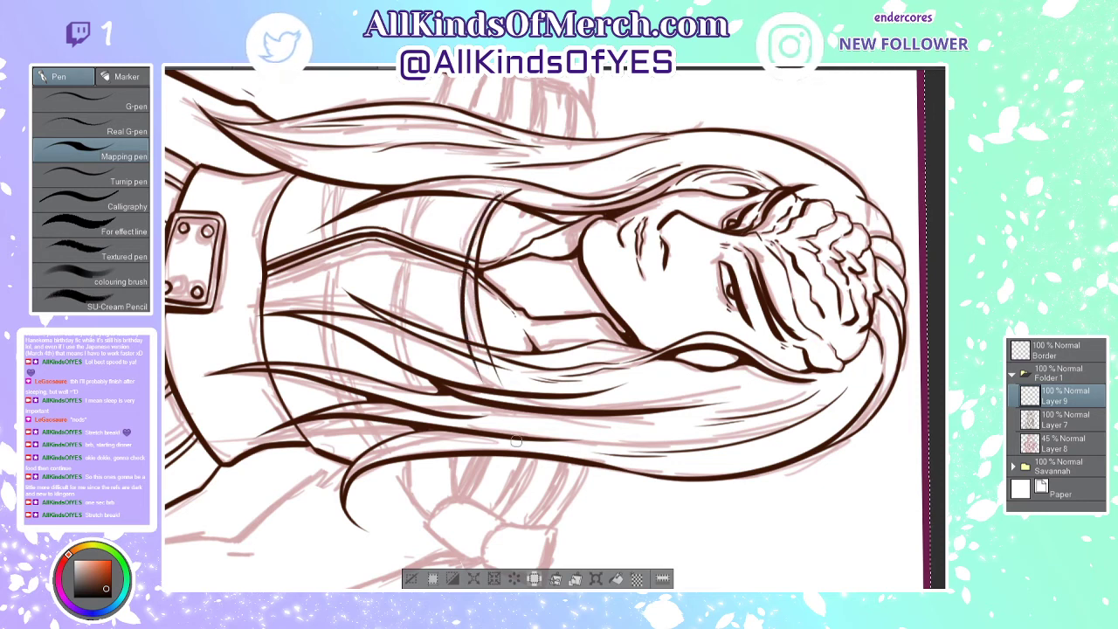
{"action": "key", "text": "ctrl+z"}
{"action": "left_click_drag", "start_coordinate": [498, 193], "coordinate": [465, 359]}
{"action": "key", "text": "ctrl+z"}
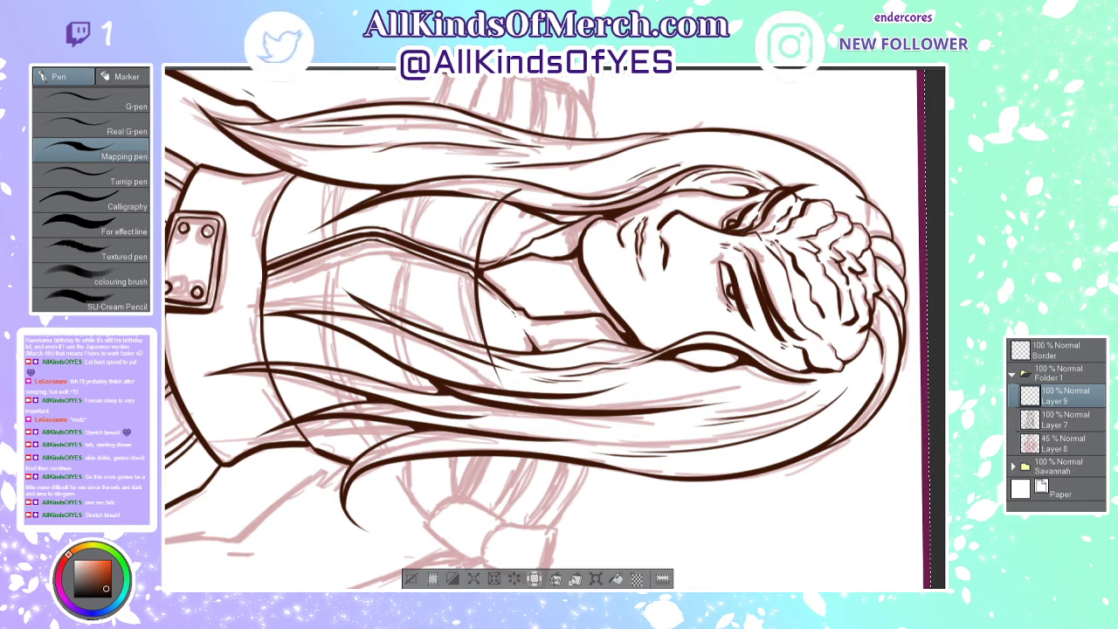
{"action": "mouse_move", "coordinate": [500, 193]}
{"action": "left_mouse_down"}
{"action": "mouse_move", "coordinate": [469, 313]}
{"action": "mouse_move", "coordinate": [485, 360]}
{"action": "left_mouse_up"}
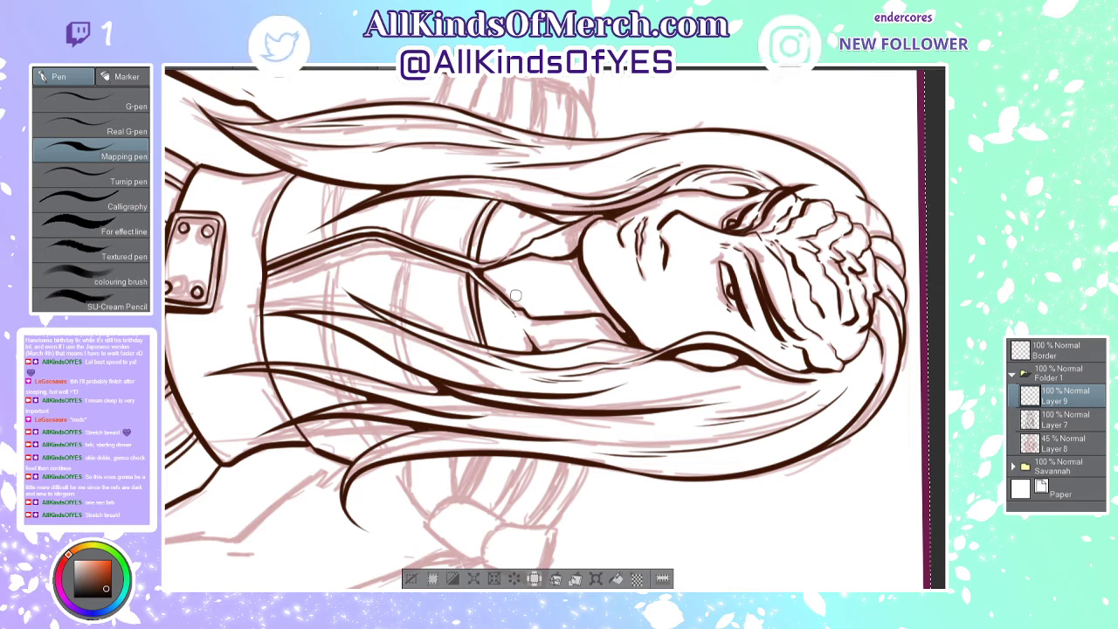
Step: Ink the upper edge of the second chest band in one long curve from the far-side hair across the near-side locks
{"action": "left_click_drag", "start_coordinate": [434, 195], "coordinate": [400, 318]}
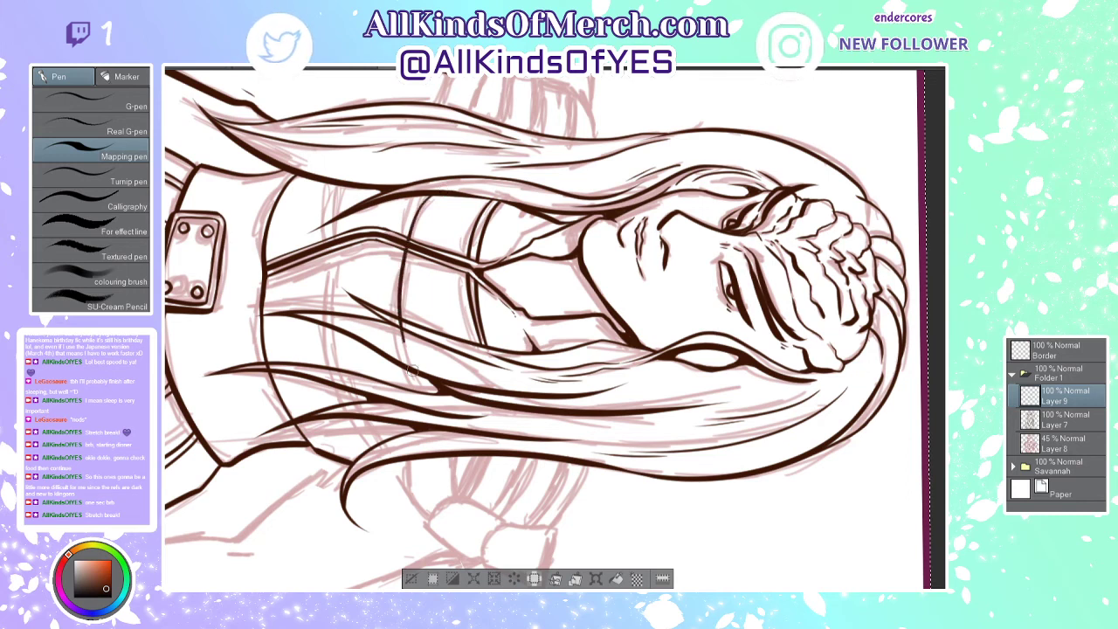
{"action": "key", "text": "ctrl+z"}
{"action": "left_click_drag", "start_coordinate": [435, 191], "coordinate": [442, 377]}
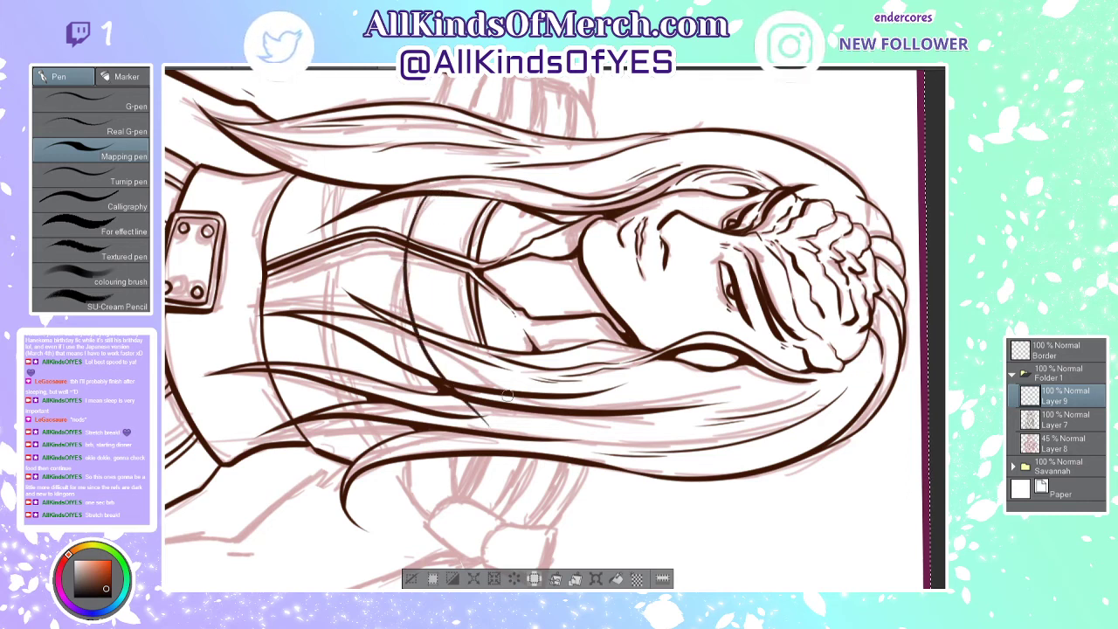
{"action": "key", "text": "ctrl+z"}
{"action": "left_click_drag", "start_coordinate": [430, 190], "coordinate": [414, 403]}
{"action": "key", "text": "ctrl+z"}
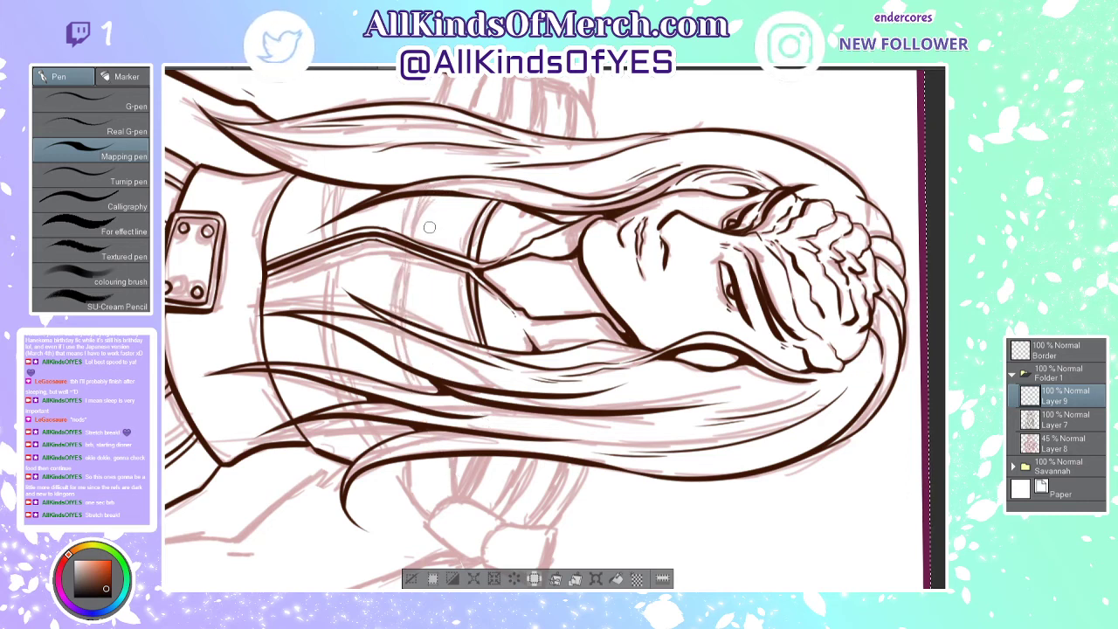
{"action": "left_click_drag", "start_coordinate": [433, 194], "coordinate": [402, 374]}
{"action": "key", "text": "ctrl+z"}
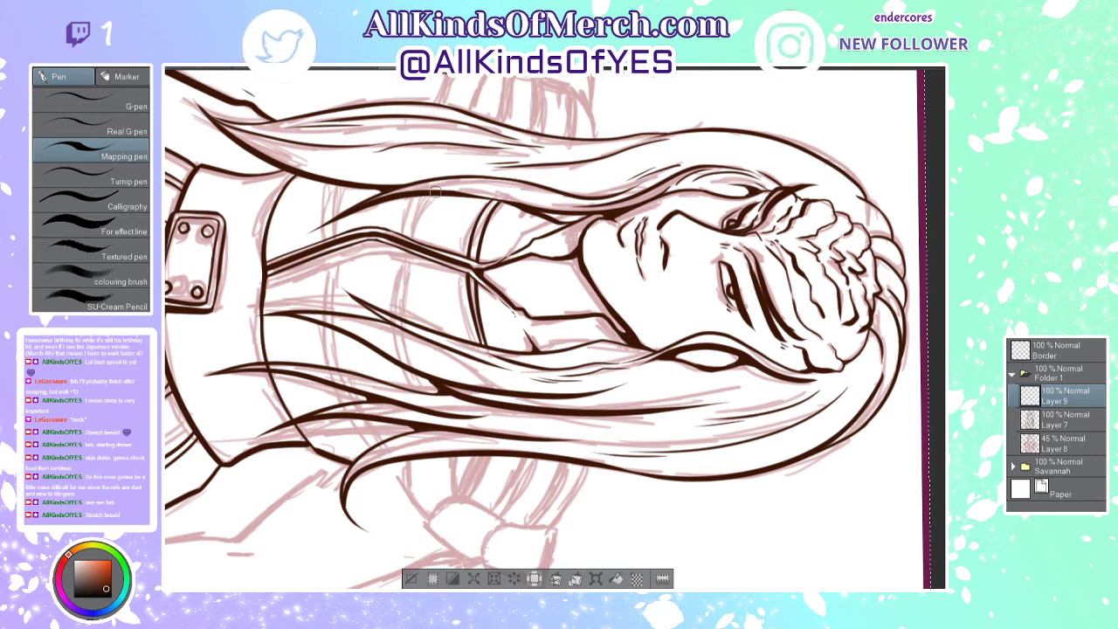
{"action": "mouse_move", "coordinate": [437, 189]}
{"action": "left_mouse_down"}
{"action": "mouse_move", "coordinate": [408, 356]}
{"action": "mouse_move", "coordinate": [456, 443]}
{"action": "left_mouse_up"}
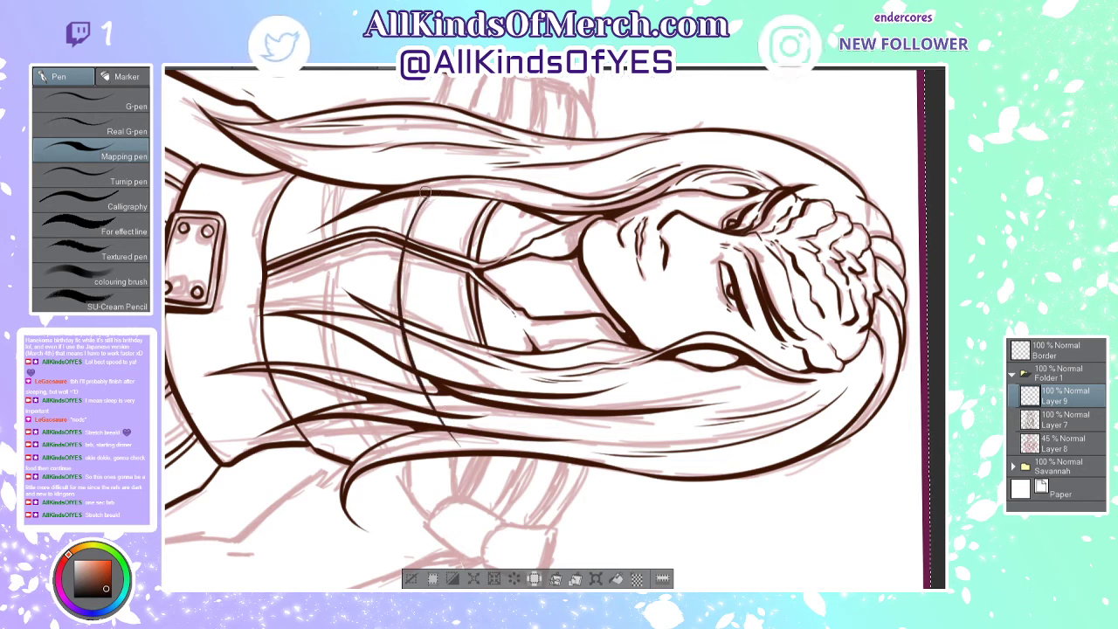
Step: Ink the second chest band's lower edge parallel to its upper edge, between the hair locks on both sides
{"action": "left_click_drag", "start_coordinate": [425, 190], "coordinate": [386, 320]}
{"action": "key", "text": "ctrl+z"}
{"action": "mouse_move", "coordinate": [423, 192]}
{"action": "left_mouse_down"}
{"action": "mouse_move", "coordinate": [387, 264]}
{"action": "mouse_move", "coordinate": [428, 411]}
{"action": "left_mouse_up"}
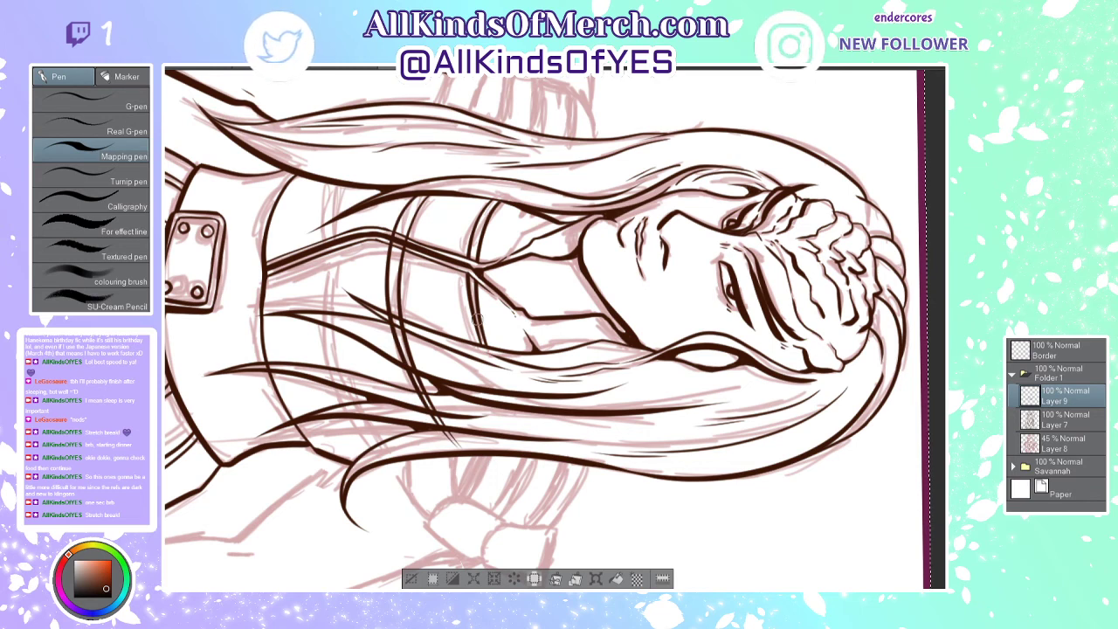
{"action": "key", "text": "ctrl+z"}
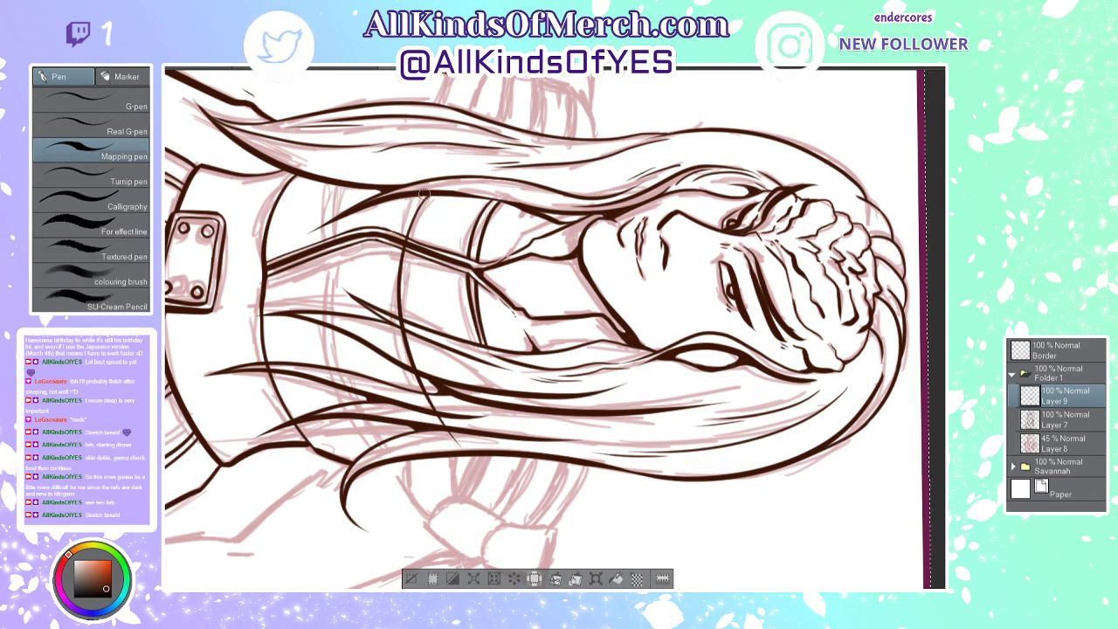
{"action": "left_click_drag", "start_coordinate": [404, 209], "coordinate": [389, 313]}
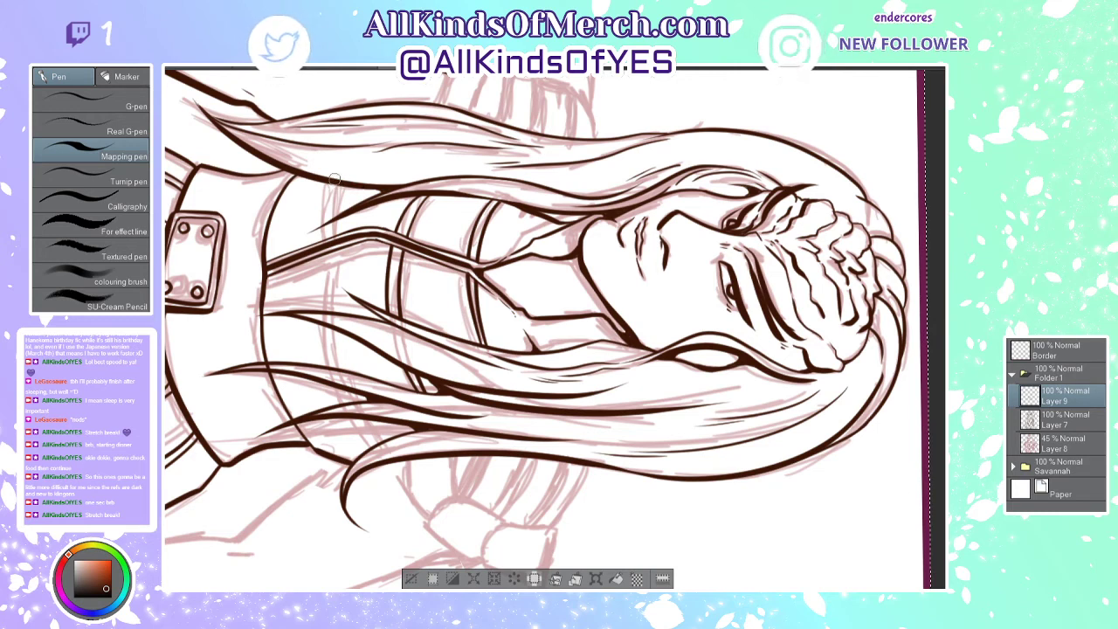
Step: Ink the upper edge of the third chest band across the near-side hair, plus the band's short far-side section up to the centre seam
{"action": "left_click_drag", "start_coordinate": [333, 179], "coordinate": [322, 367]}
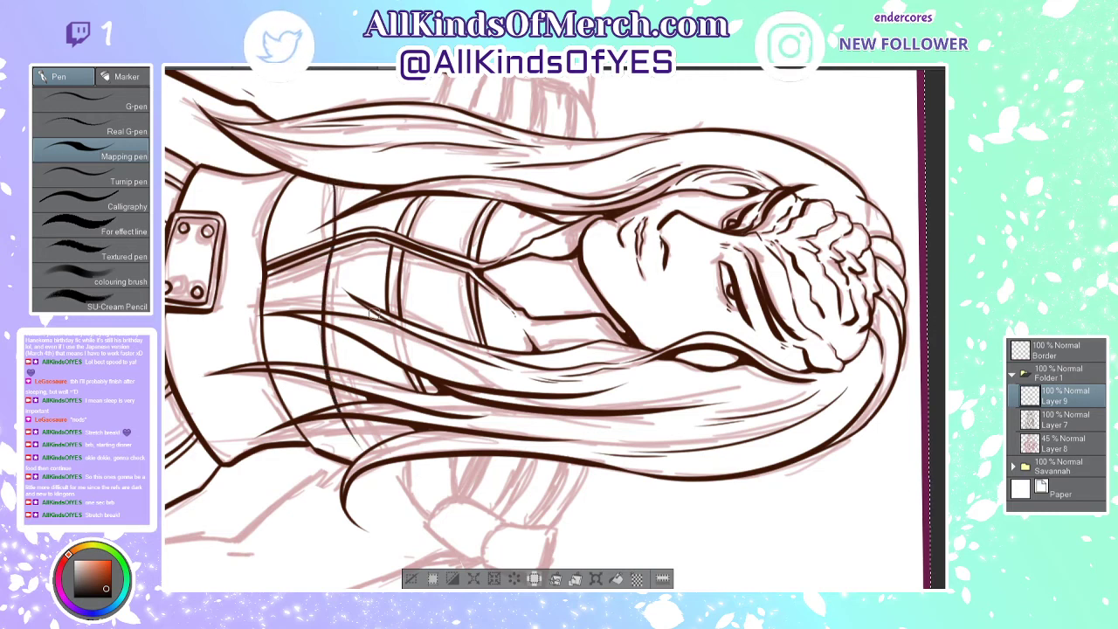
{"action": "key", "text": "ctrl+z"}
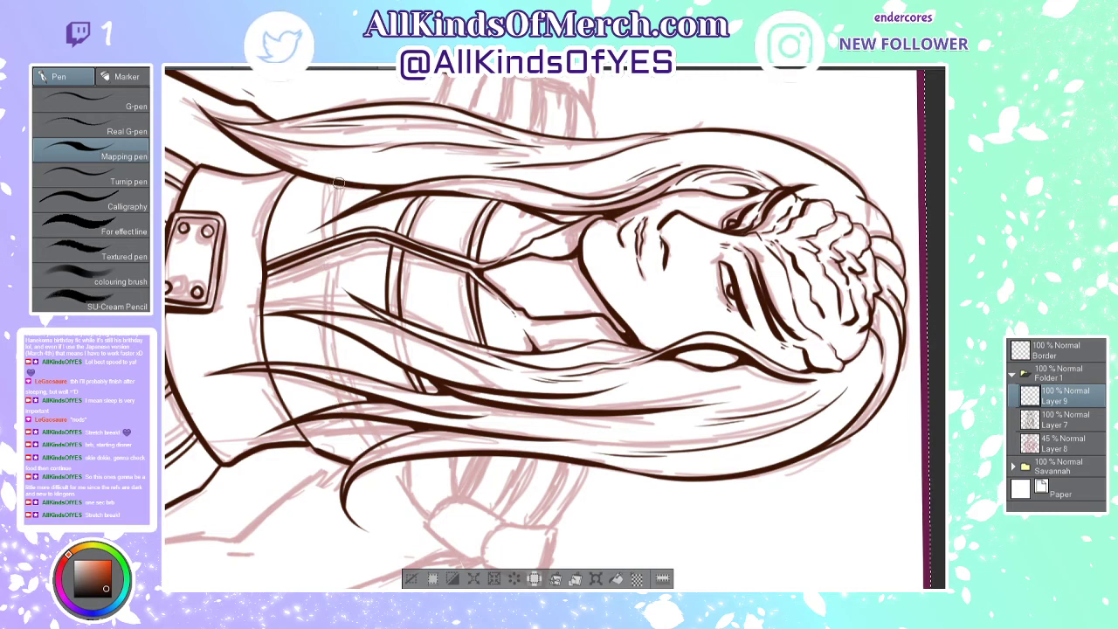
{"action": "left_click_drag", "start_coordinate": [333, 251], "coordinate": [392, 479]}
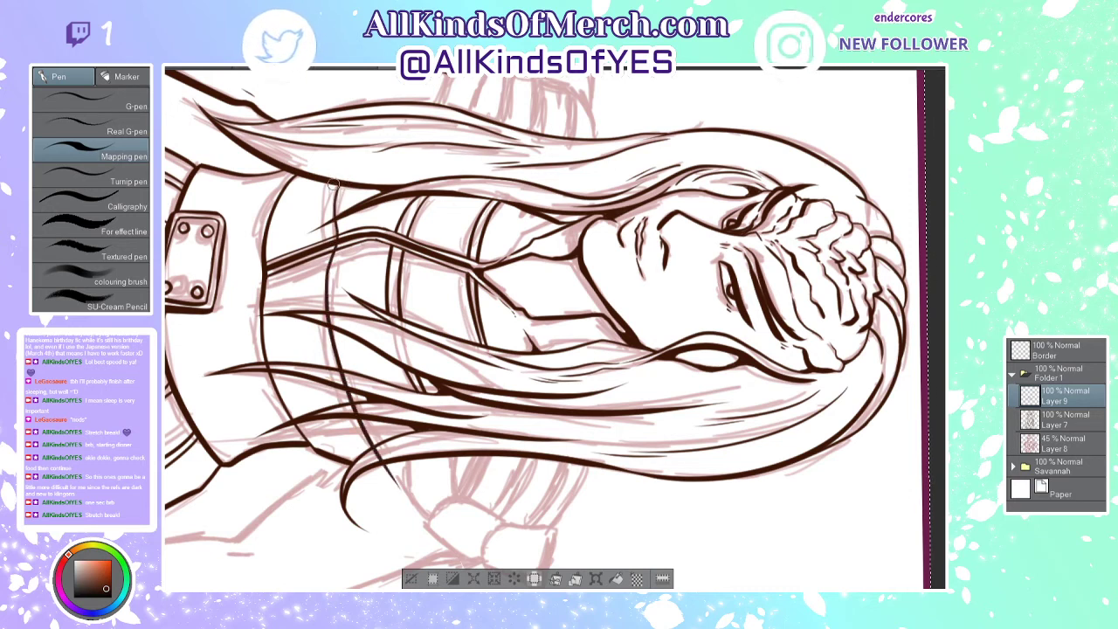
{"action": "left_click_drag", "start_coordinate": [335, 180], "coordinate": [323, 243]}
{"action": "key", "text": "ctrl+z"}
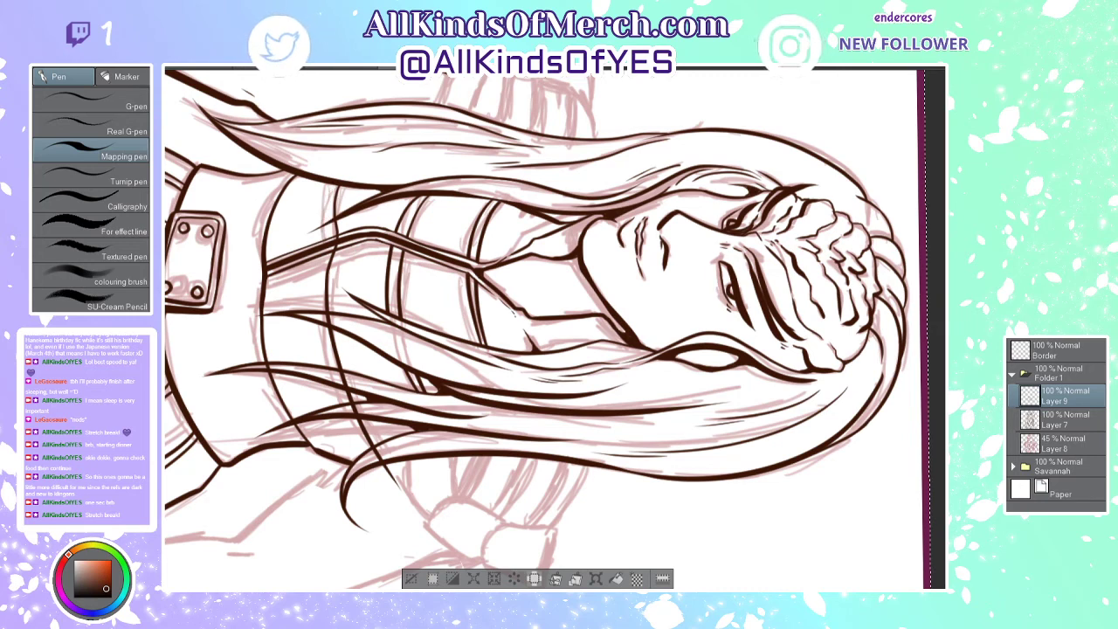
{"action": "left_click_drag", "start_coordinate": [331, 184], "coordinate": [327, 365]}
{"action": "key", "text": "ctrl+z"}
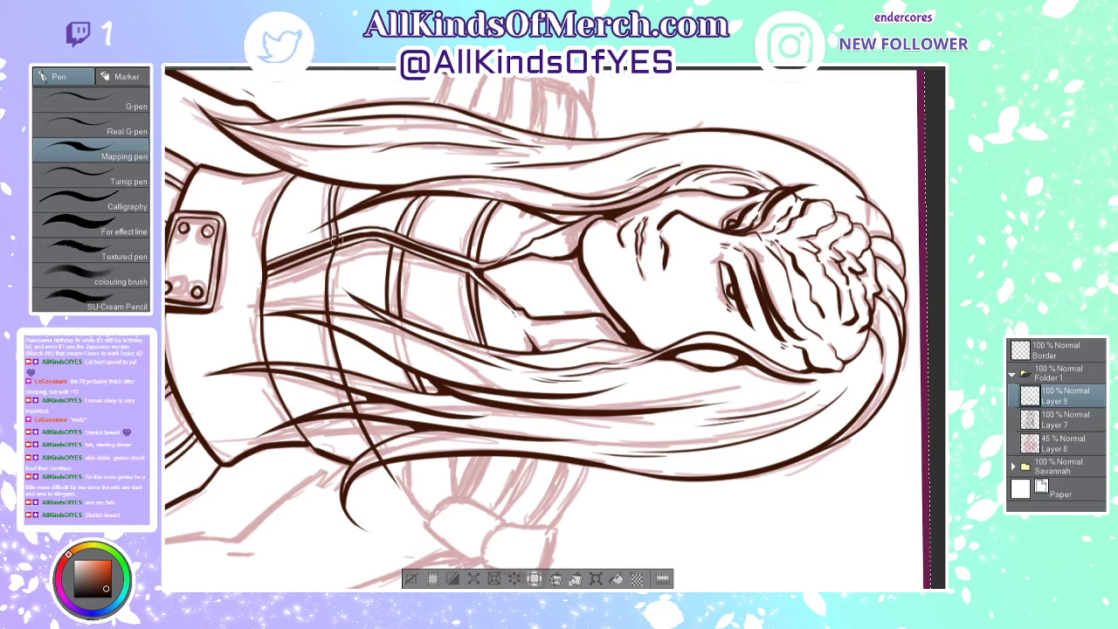
Step: Ink the third chest band's lower edge from the centre seam, parallel to its upper edge, and erase the band lines crossing the near-side hair
{"action": "mouse_move", "coordinate": [328, 248]}
{"action": "left_mouse_down"}
{"action": "mouse_move", "coordinate": [315, 290]}
{"action": "mouse_move", "coordinate": [402, 515]}
{"action": "left_mouse_up"}
{"action": "key", "text": "ctrl+z"}
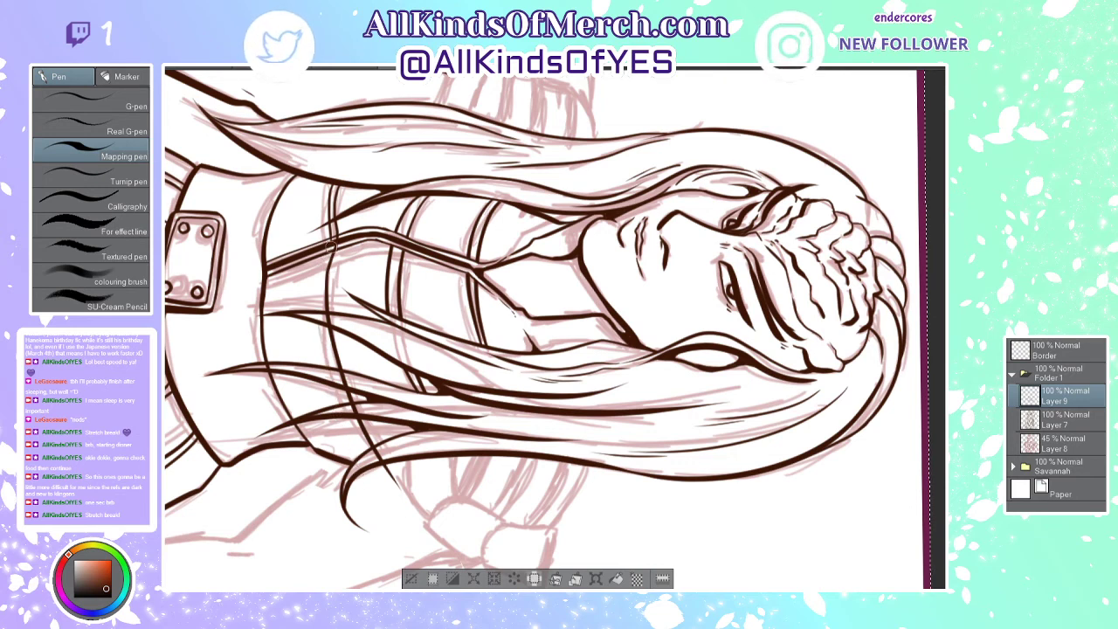
{"action": "mouse_move", "coordinate": [330, 246]}
{"action": "left_mouse_down"}
{"action": "mouse_move", "coordinate": [316, 298]}
{"action": "mouse_move", "coordinate": [374, 476]}
{"action": "left_mouse_up"}
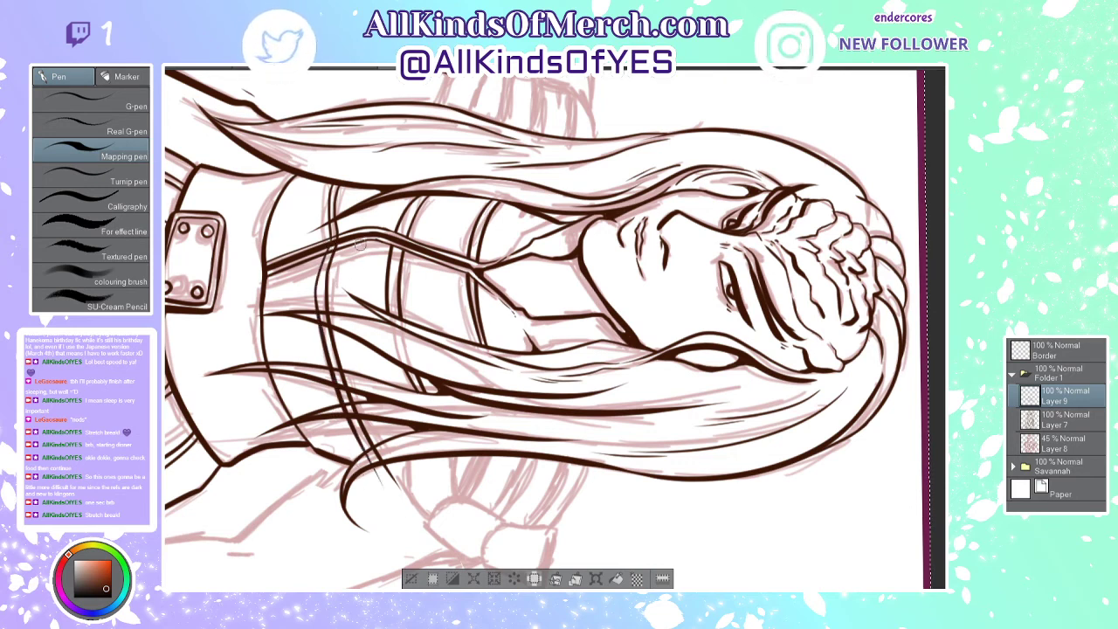
{"action": "key", "text": "ctrl+z"}
{"action": "mouse_move", "coordinate": [329, 245]}
{"action": "left_mouse_down"}
{"action": "mouse_move", "coordinate": [322, 333]}
{"action": "mouse_move", "coordinate": [401, 473]}
{"action": "left_mouse_up"}
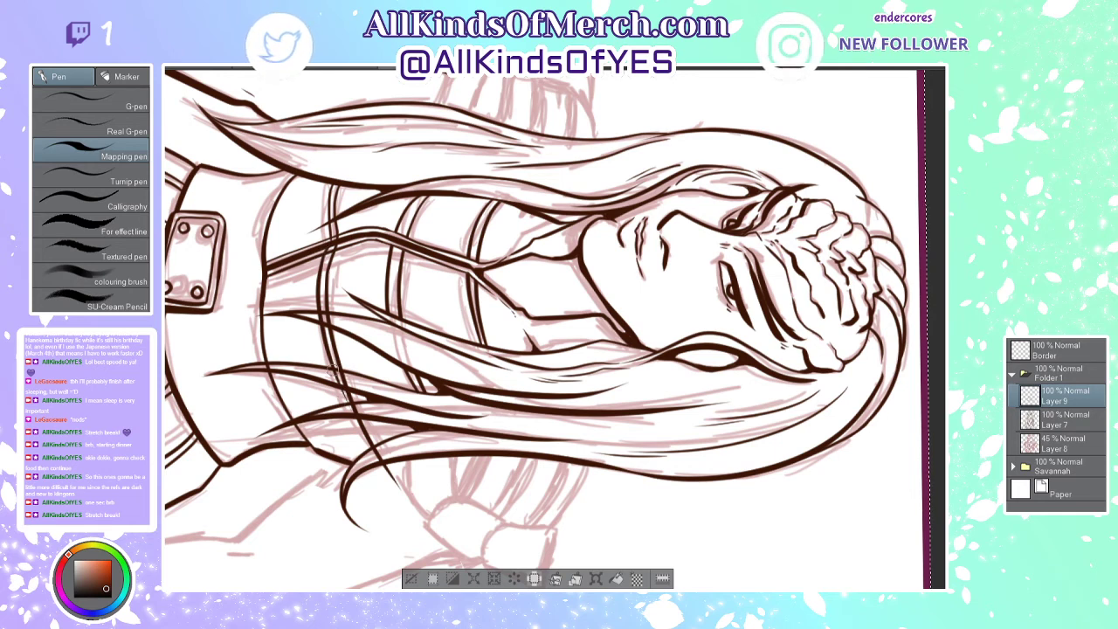
{"action": "mouse_move", "coordinate": [333, 371]}
{"action": "left_mouse_down"}
{"action": "mouse_move", "coordinate": [373, 459]}
{"action": "mouse_move", "coordinate": [407, 500]}
{"action": "left_mouse_up"}
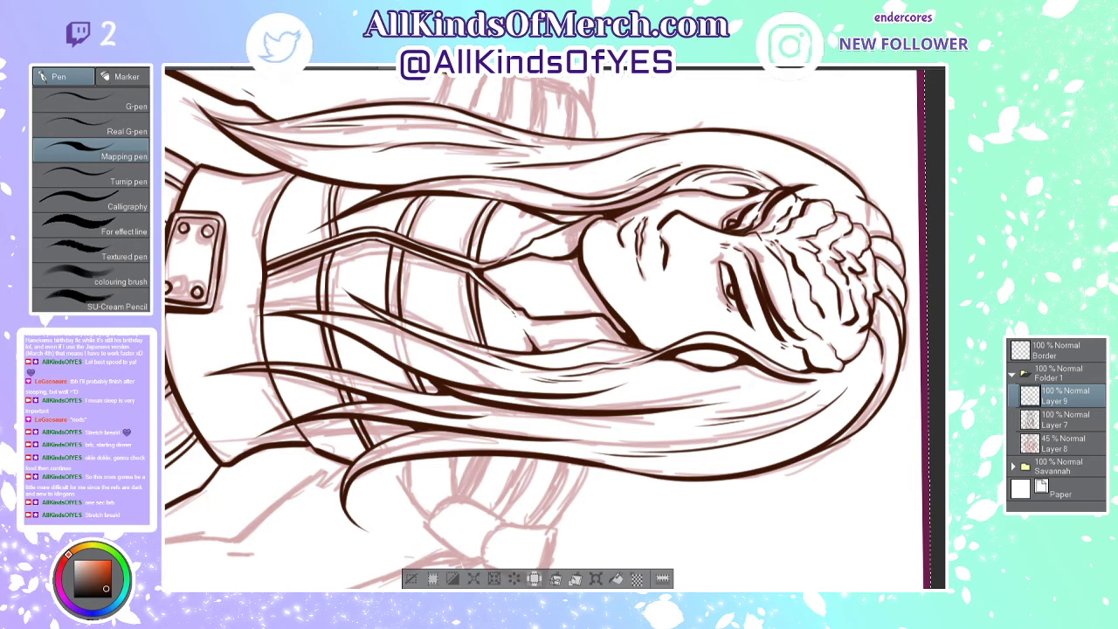
Step: Examine the inked chest bands and the whole figure with the canvas upright, both close up and from farther out
{"action": "key", "text": "ctrl+@"}
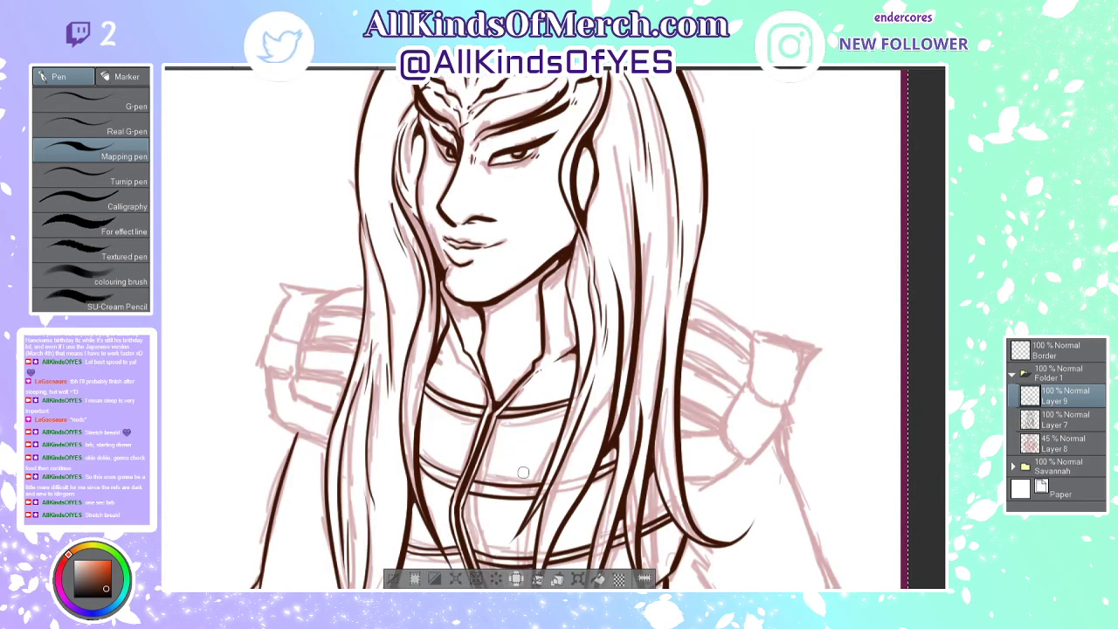
{"action": "scroll", "coordinate": [523, 471], "scroll_direction": "down", "scroll_amount": 3}
{"action": "scroll", "coordinate": [546, 522], "scroll_direction": "up", "scroll_amount": 2}
{"action": "scroll", "coordinate": [511, 524], "scroll_direction": "up", "scroll_amount": 3}
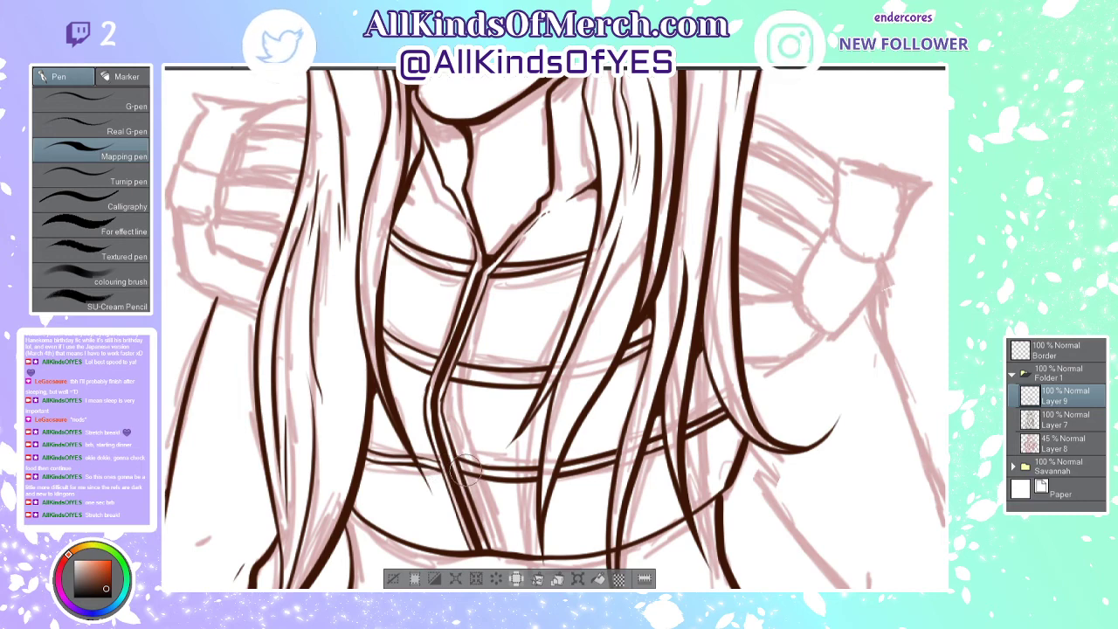
{"action": "scroll", "coordinate": [466, 470], "scroll_direction": "down", "scroll_amount": 4}
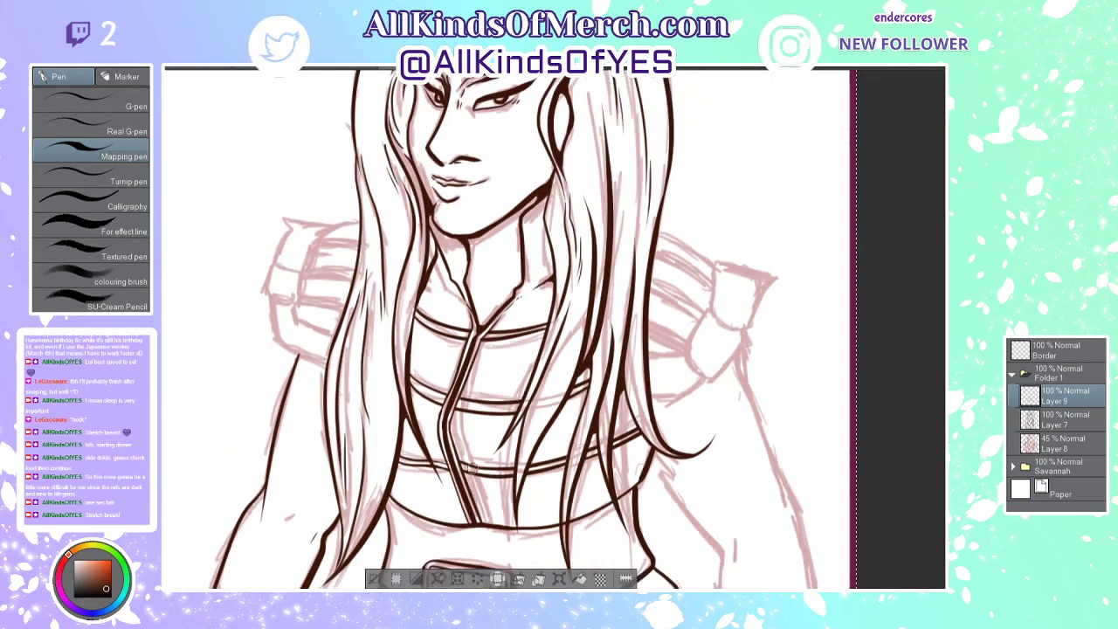
{"action": "scroll", "coordinate": [554, 520], "scroll_direction": "up", "scroll_amount": 2}
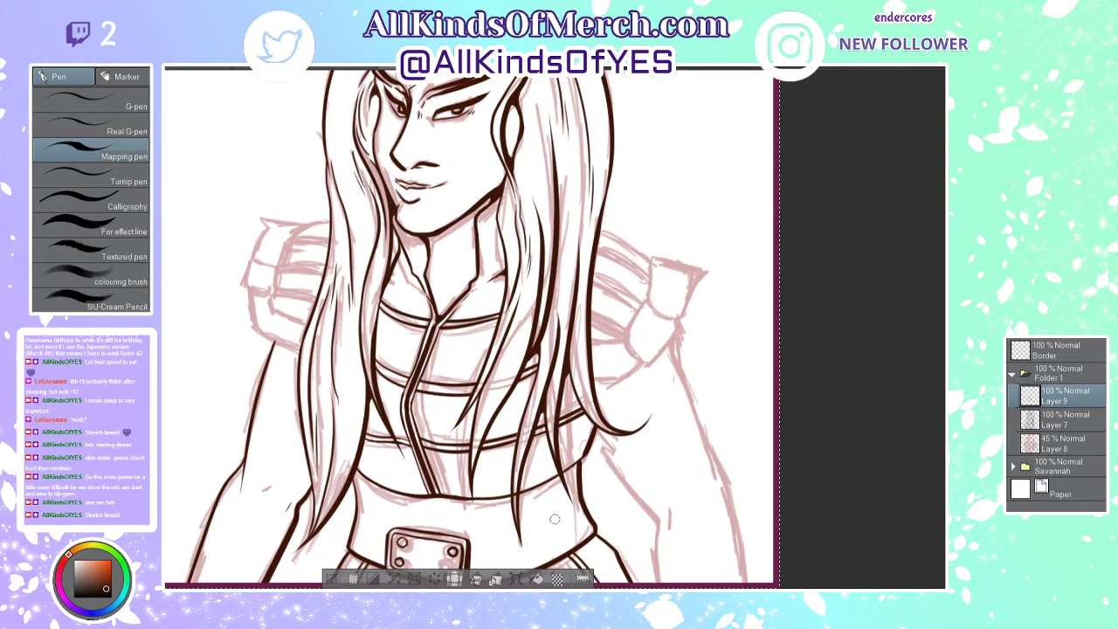
{"action": "scroll", "coordinate": [555, 519], "scroll_direction": "up", "scroll_amount": 1}
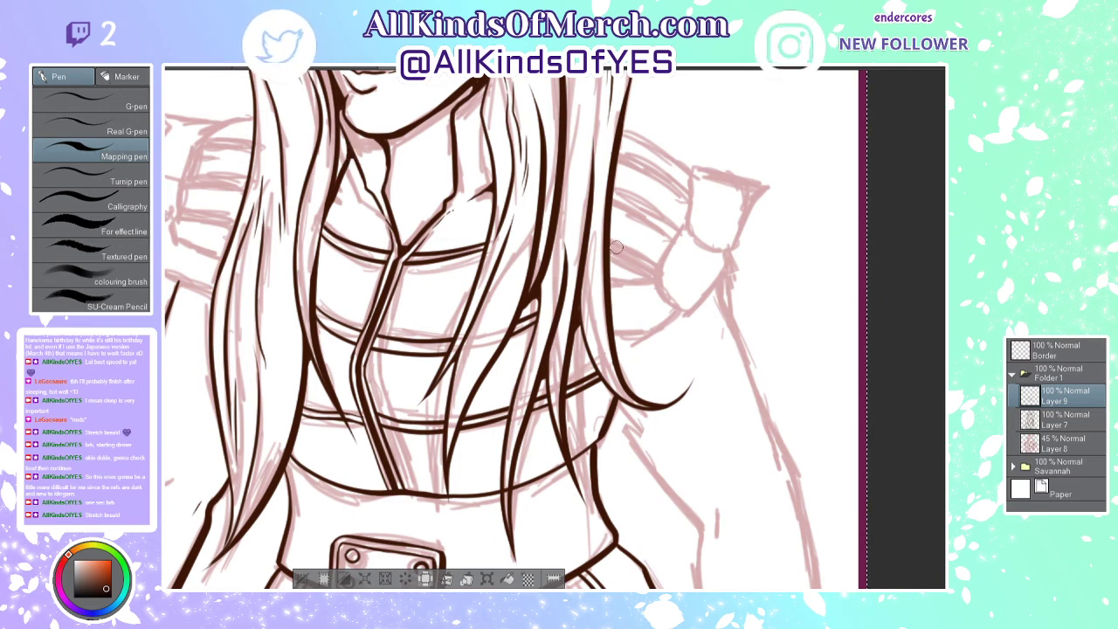
{"action": "scroll", "coordinate": [463, 362], "scroll_direction": "down", "scroll_amount": 4}
{"action": "scroll", "coordinate": [261, 356], "scroll_direction": "up", "scroll_amount": 1}
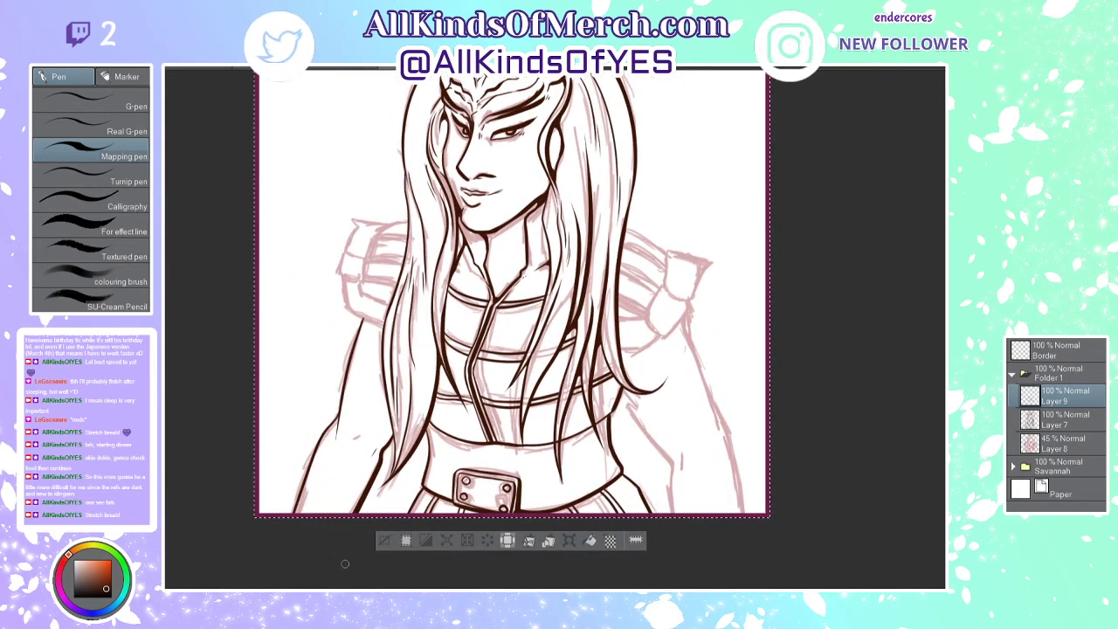
Step: Ink the near-side arm's inner contour from beneath the hair to the elbow and down to the canvas edge
{"action": "left_click_drag", "start_coordinate": [628, 513], "coordinate": [529, 519]}
{"action": "key", "text": "ctrl+plus"}
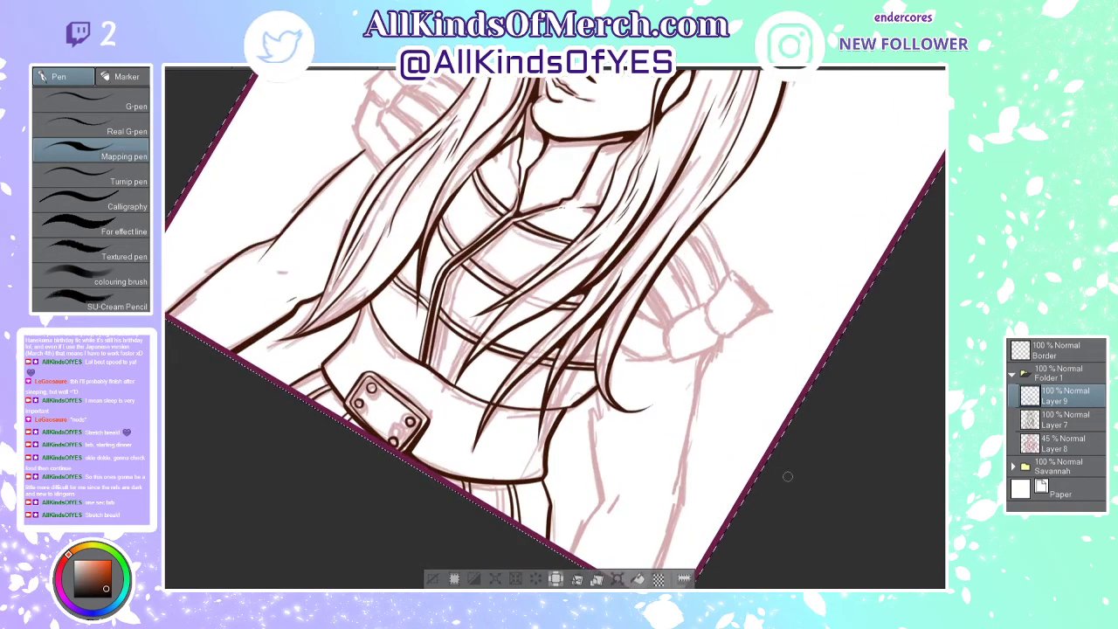
{"action": "scroll", "coordinate": [789, 475], "scroll_direction": "down", "scroll_amount": 3}
{"action": "key", "text": "ctrl+plus"}
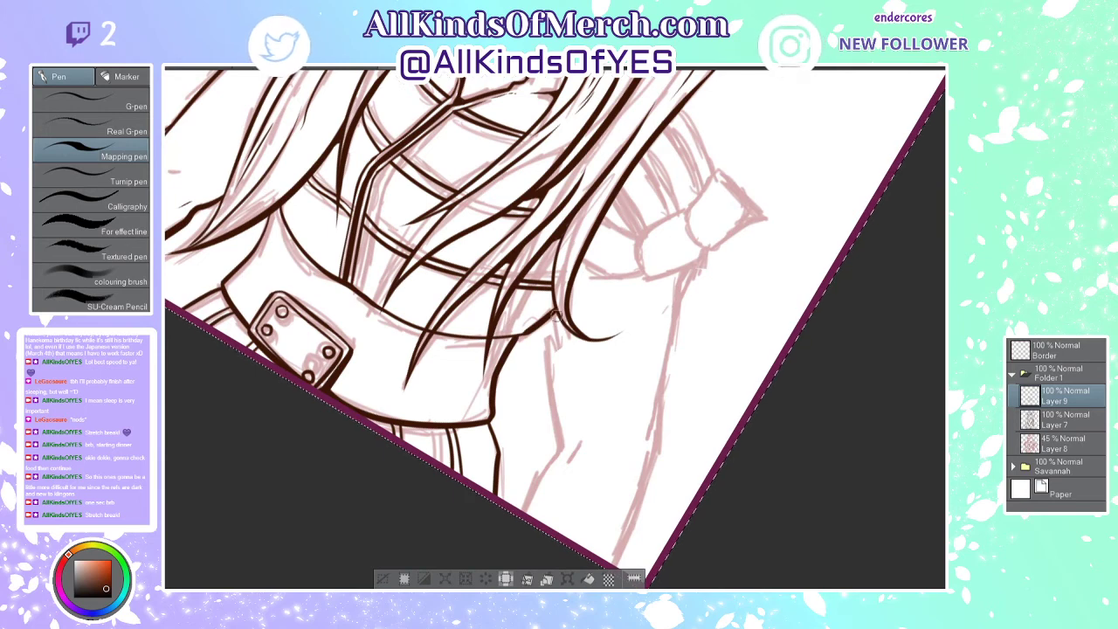
{"action": "left_click_drag", "start_coordinate": [553, 314], "coordinate": [566, 444]}
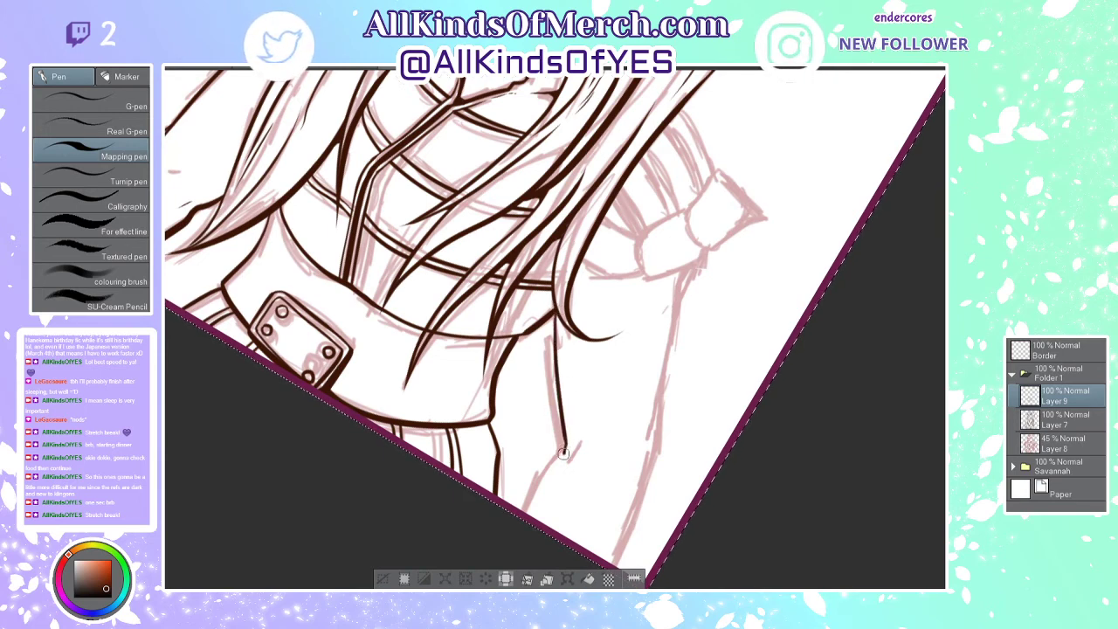
{"action": "left_click_drag", "start_coordinate": [563, 452], "coordinate": [540, 503]}
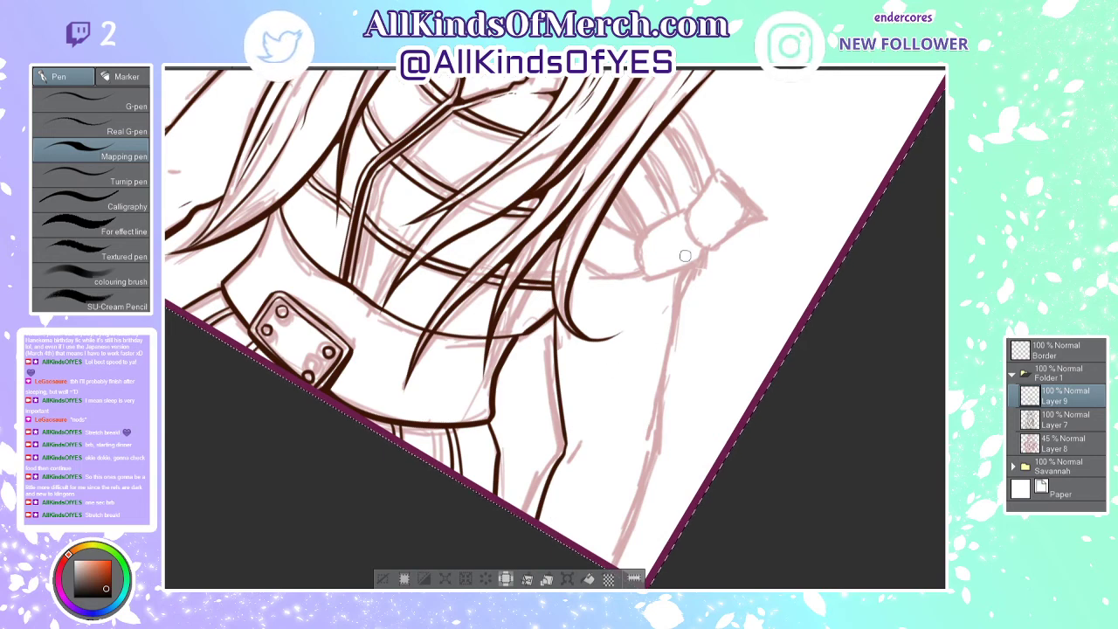
Step: Ink the near-side arm's outer contour from the shoulder guard past the elbow to the canvas edge, adding a short crease inside the elbow
{"action": "left_click_drag", "start_coordinate": [684, 241], "coordinate": [644, 452]}
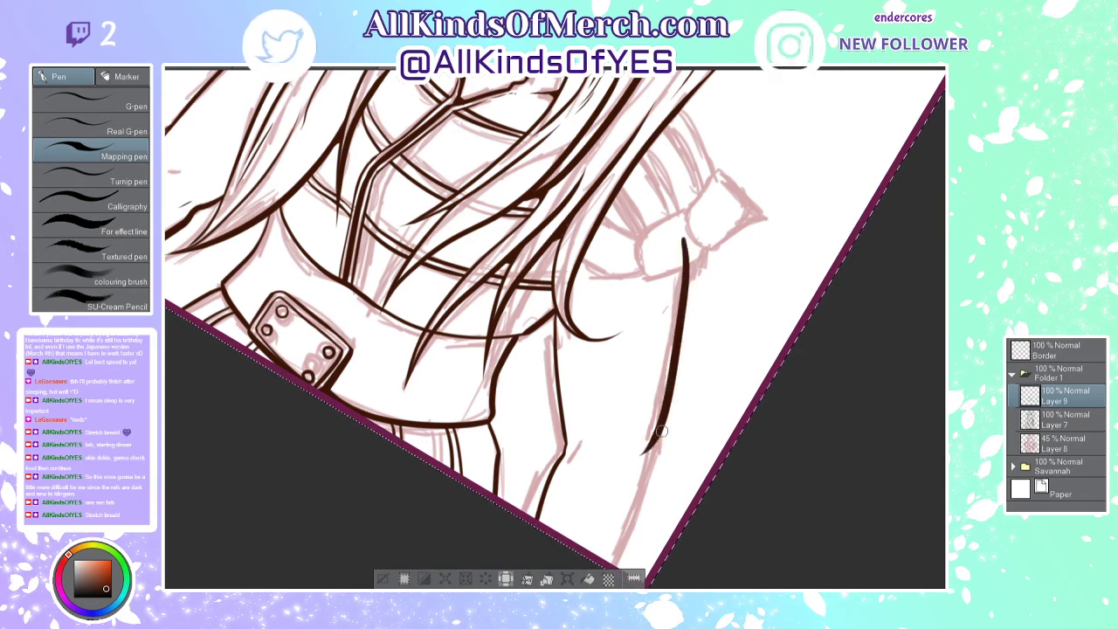
{"action": "left_click_drag", "start_coordinate": [657, 450], "coordinate": [622, 568]}
{"action": "scroll", "coordinate": [612, 477], "scroll_direction": "down", "scroll_amount": 5}
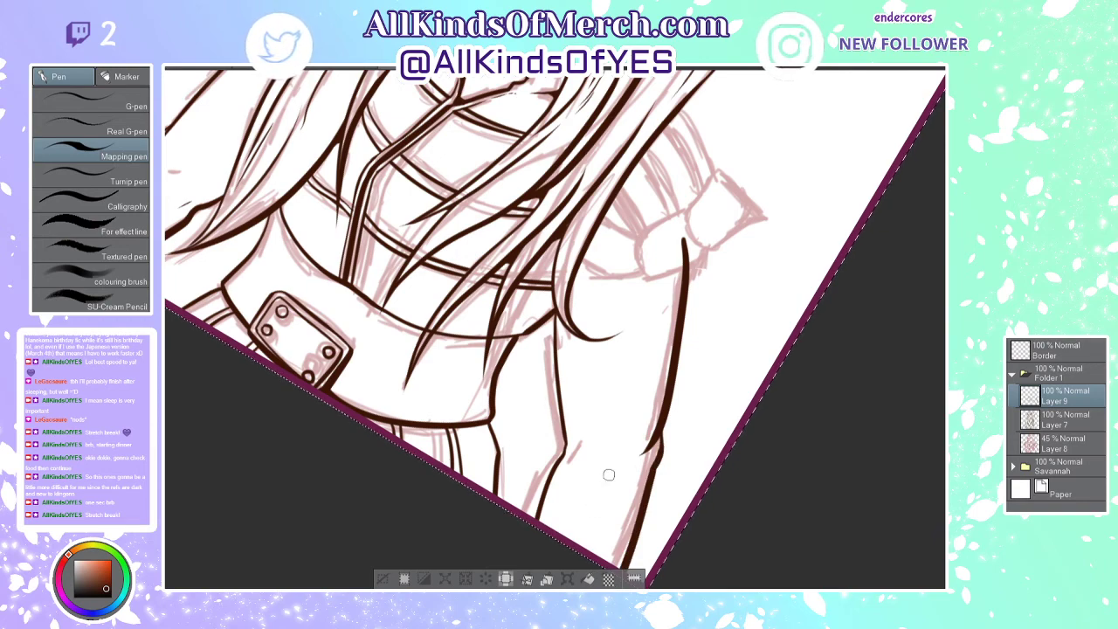
{"action": "scroll", "coordinate": [622, 475], "scroll_direction": "up", "scroll_amount": 5}
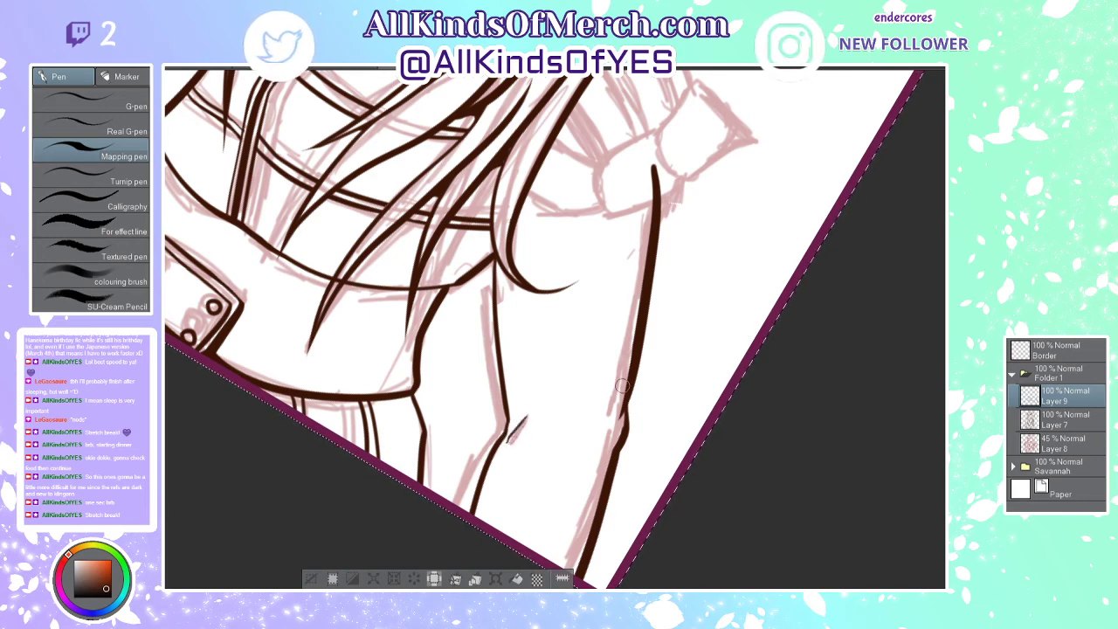
Step: Ink the upper plate of the near-side shoulder guard on a new layer, giving its outer corner a sharp point
{"action": "scroll", "coordinate": [621, 385], "scroll_direction": "down", "scroll_amount": 6}
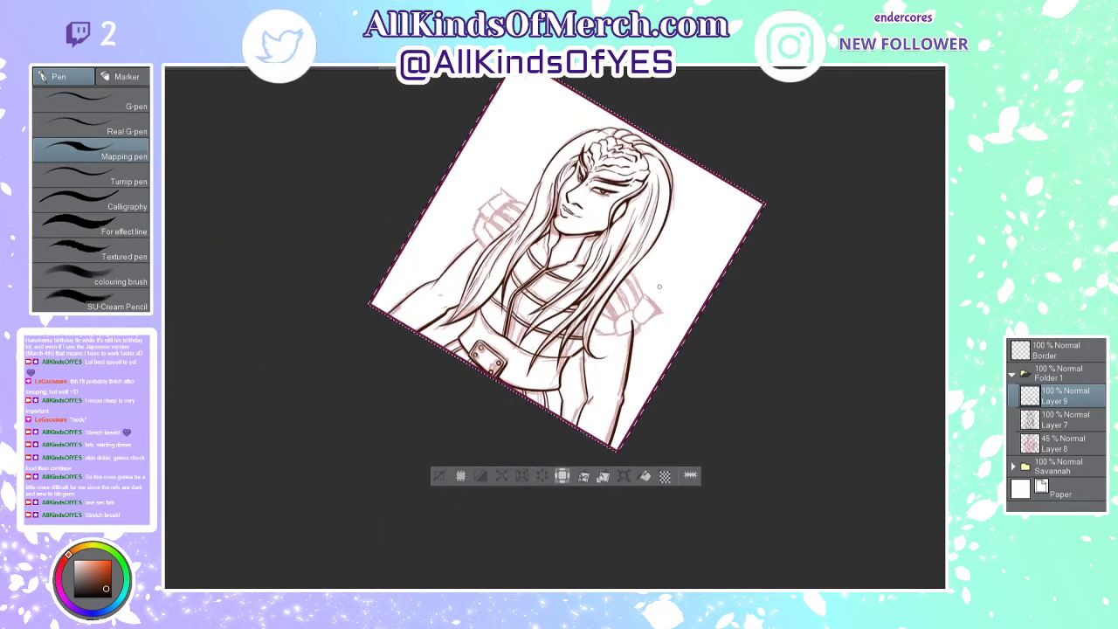
{"action": "scroll", "coordinate": [658, 268], "scroll_direction": "up", "scroll_amount": 2}
{"action": "scroll", "coordinate": [658, 268], "scroll_direction": "up", "scroll_amount": 2}
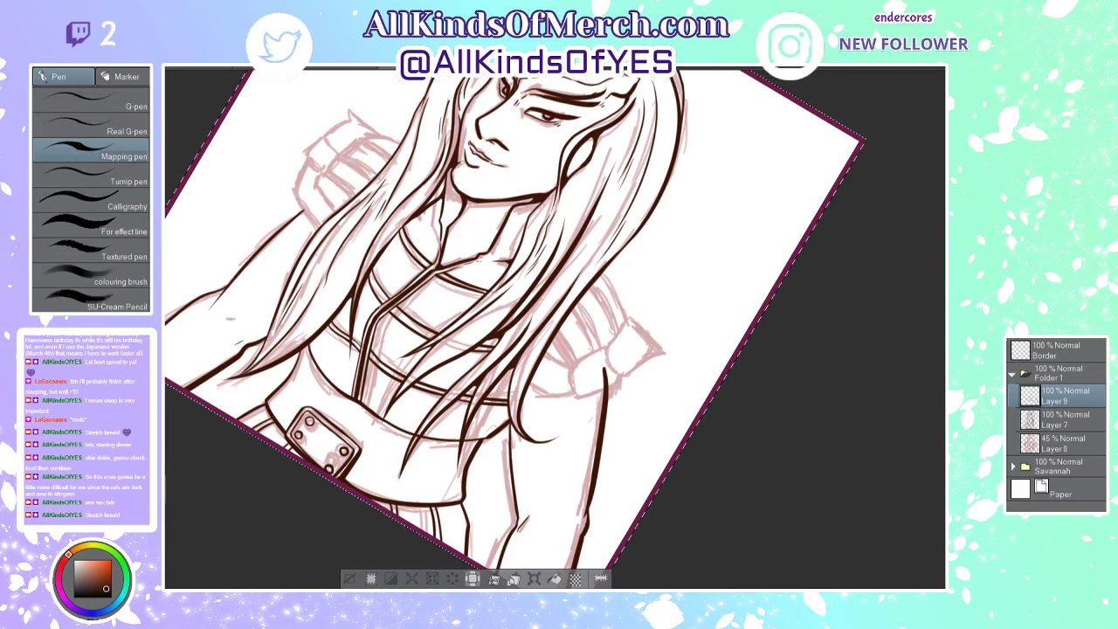
{"action": "key", "text": "ctrl+shift+n"}
{"action": "mouse_move", "coordinate": [623, 406]}
{"action": "left_mouse_down"}
{"action": "mouse_move", "coordinate": [556, 434]}
{"action": "mouse_move", "coordinate": [632, 395]}
{"action": "mouse_move", "coordinate": [652, 358]}
{"action": "left_mouse_up"}
{"action": "scroll", "coordinate": [711, 245], "scroll_direction": "up", "scroll_amount": 4}
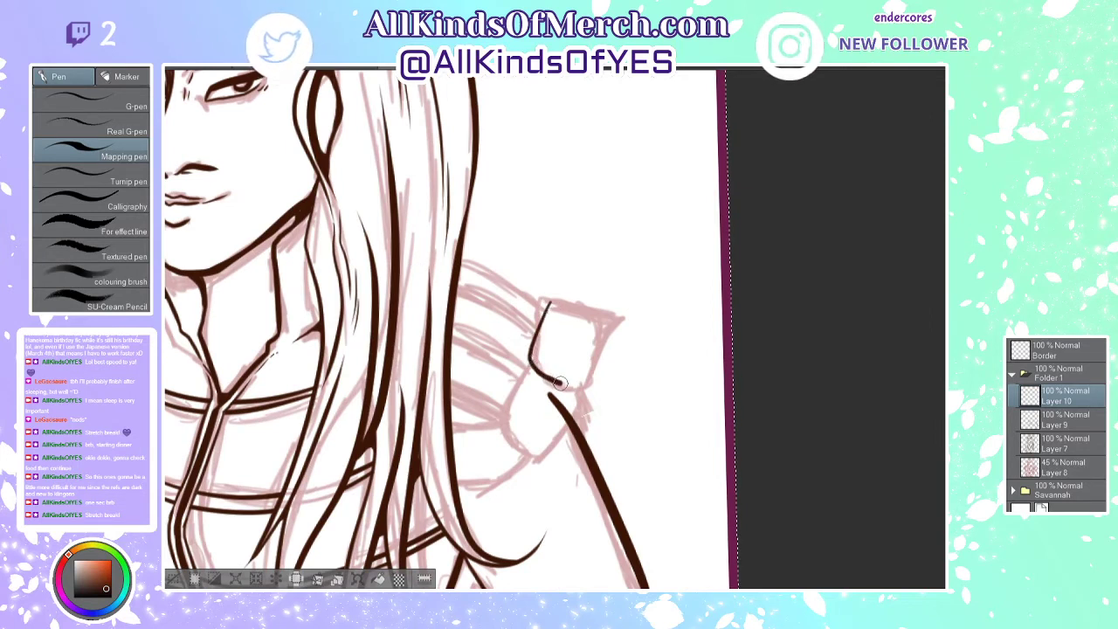
{"action": "left_click_drag", "start_coordinate": [596, 336], "coordinate": [624, 330]}
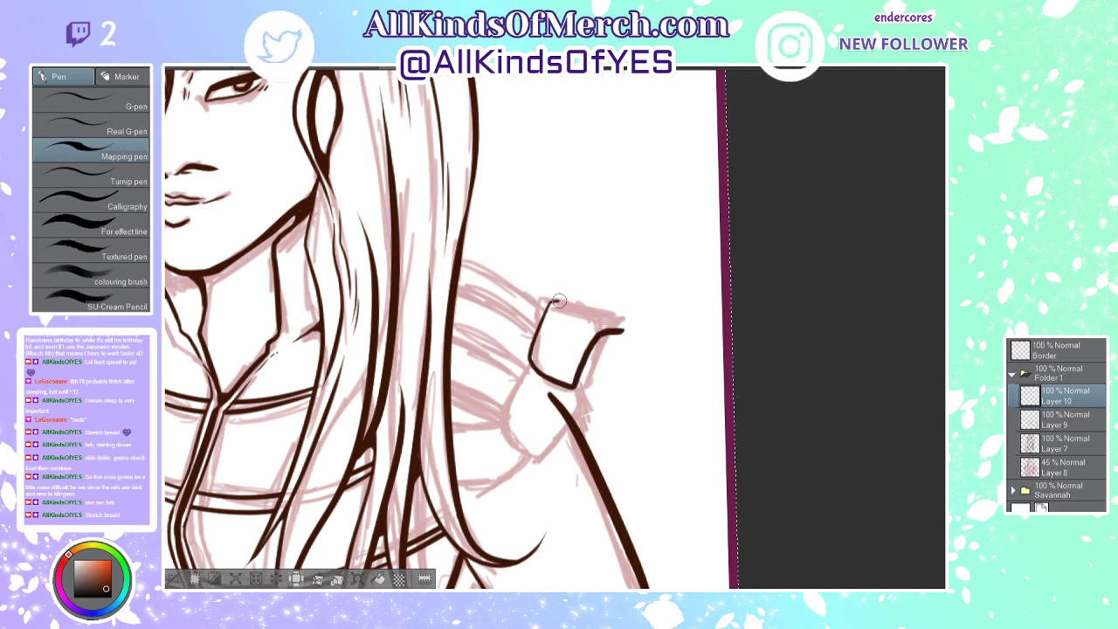
{"action": "left_click_drag", "start_coordinate": [552, 302], "coordinate": [656, 341]}
{"action": "key", "text": "ctrl+z"}
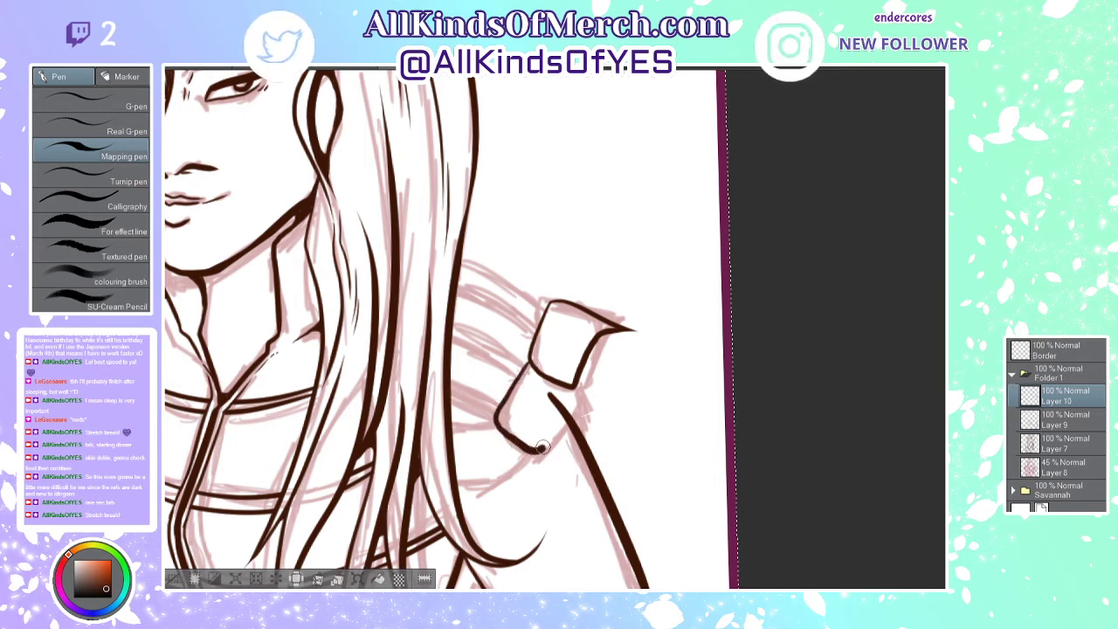
Step: Ink the shoulder guard's lower plate directly beneath the upper one, replacing the first outline with straighter side edges
{"action": "left_click_drag", "start_coordinate": [542, 448], "coordinate": [566, 421]}
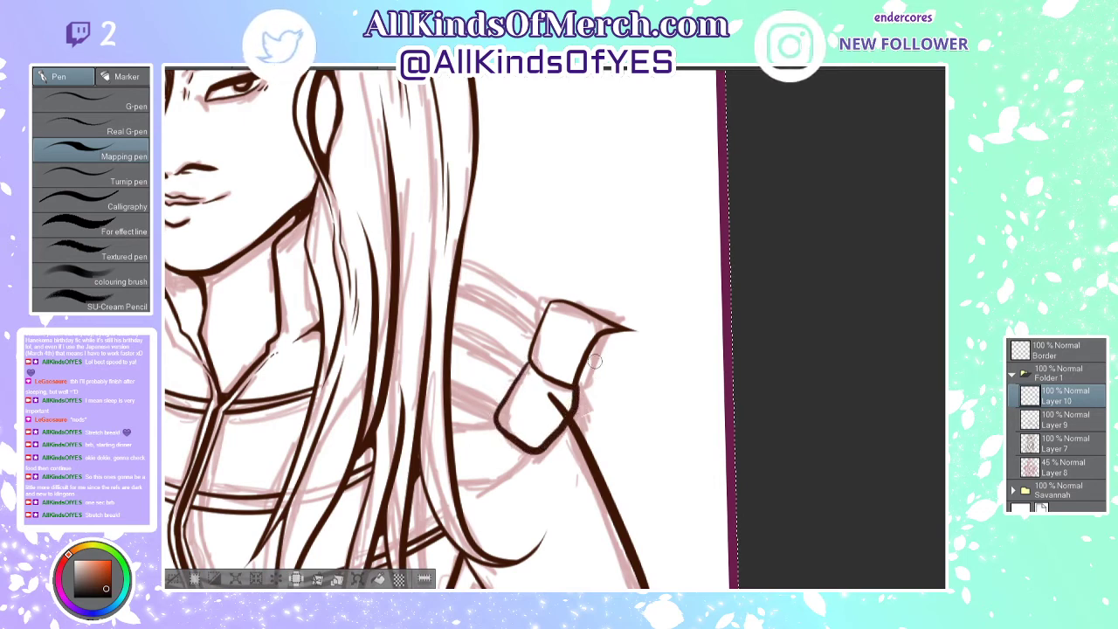
{"action": "key", "text": "ctrl+z"}
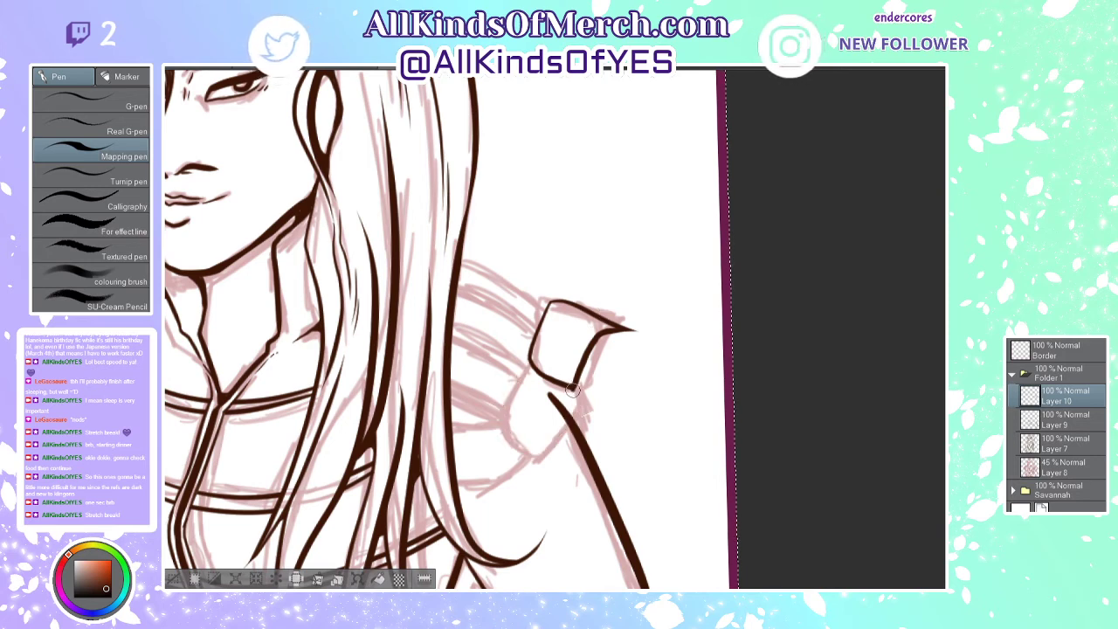
{"action": "left_click_drag", "start_coordinate": [573, 391], "coordinate": [519, 468]}
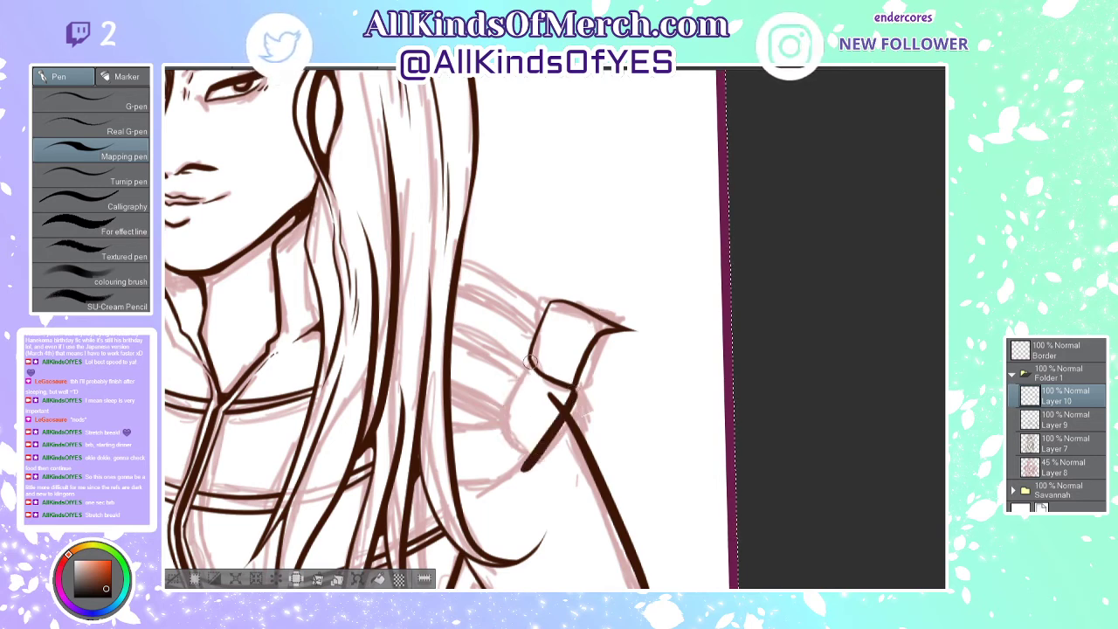
{"action": "left_click_drag", "start_coordinate": [530, 359], "coordinate": [481, 434]}
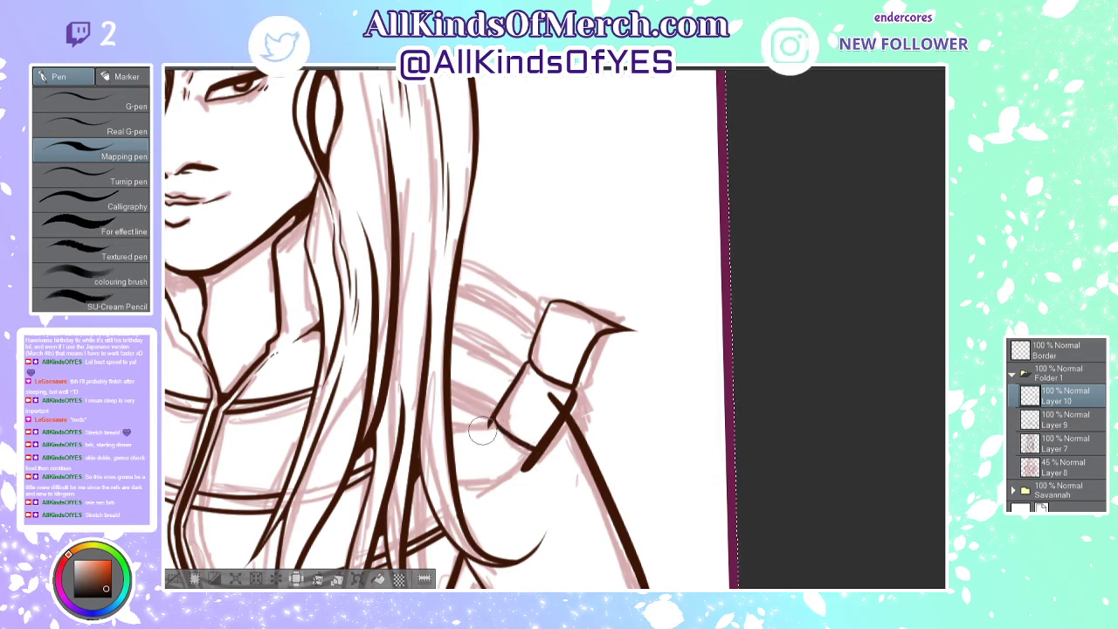
Step: Erase the overshooting corner lines of the lower plate and the arm line inside it on Layer 9, and make Layer 10 active again
{"action": "left_click_drag", "start_coordinate": [533, 457], "coordinate": [602, 434]}
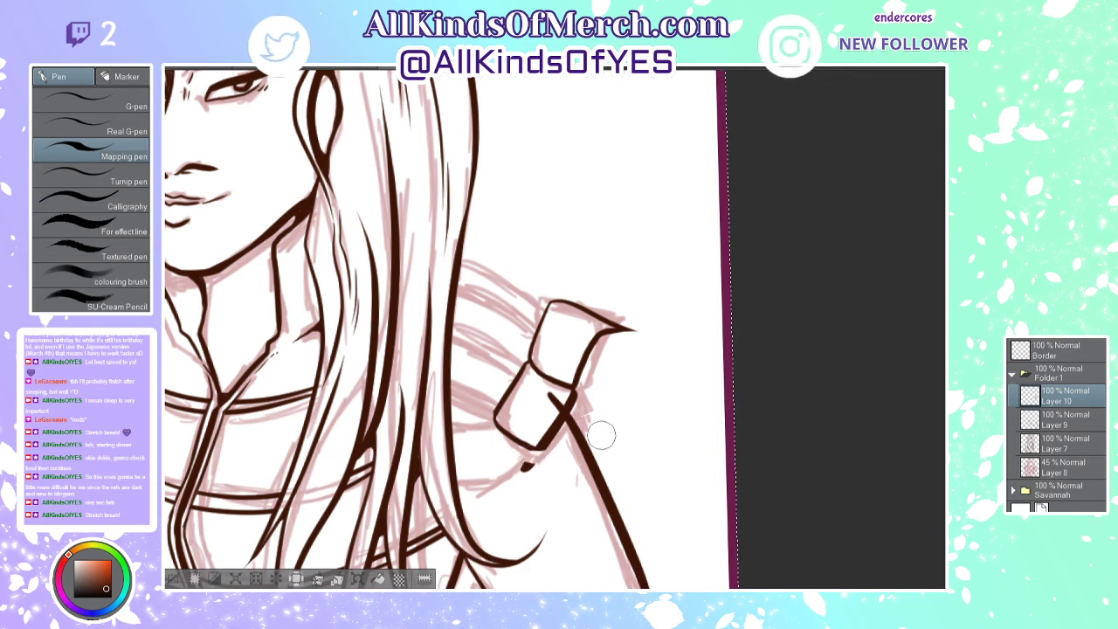
{"action": "left_click_drag", "start_coordinate": [537, 465], "coordinate": [521, 471]}
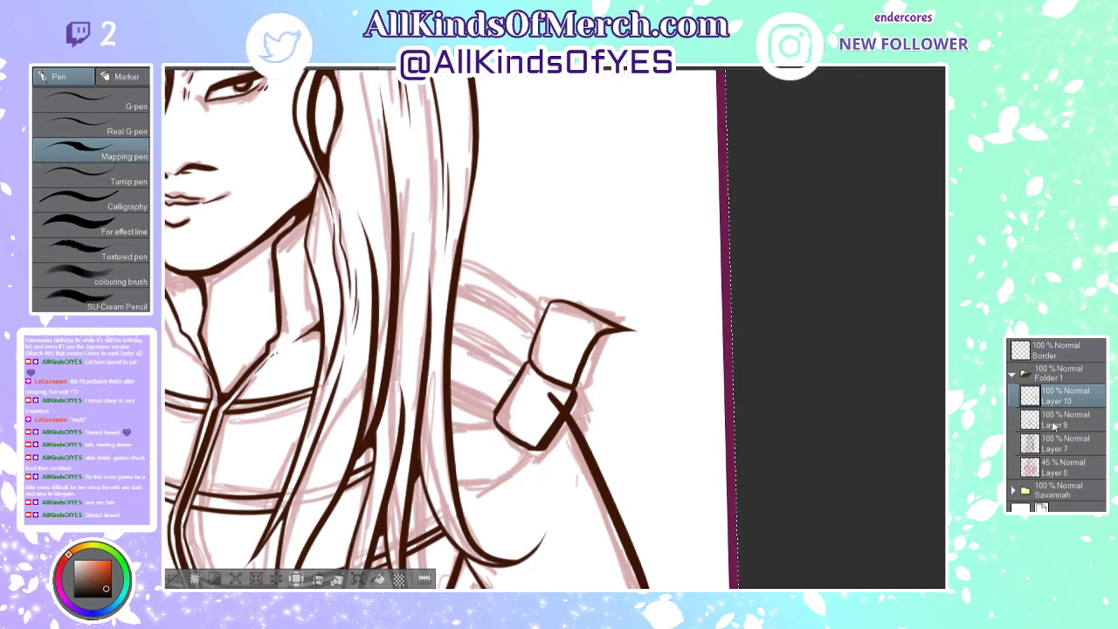
{"action": "key", "text": "alt+bracketleft"}
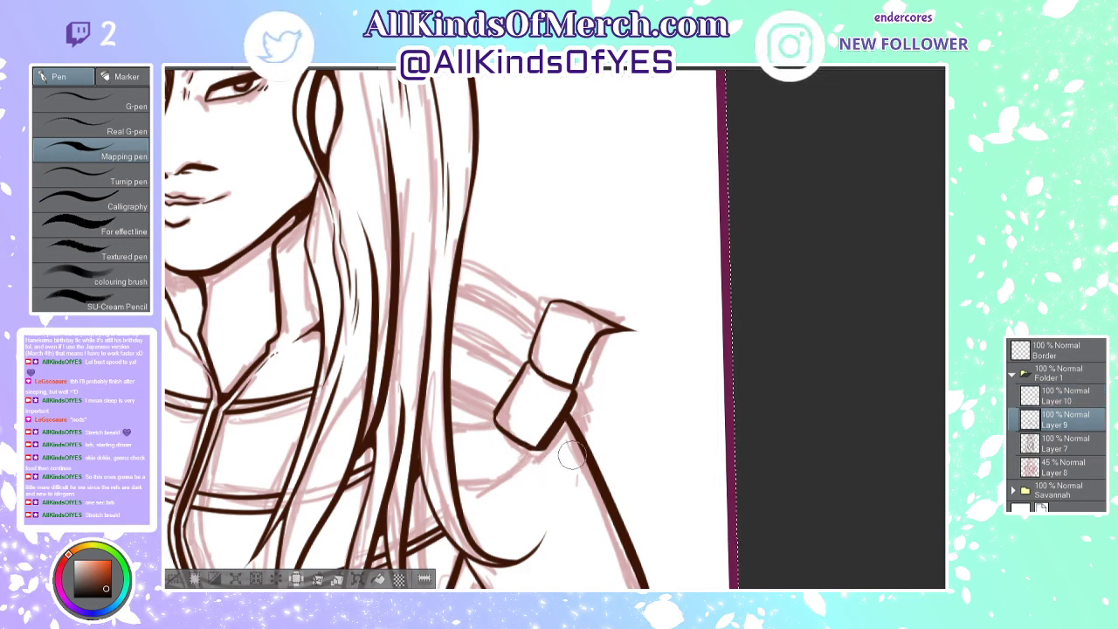
{"action": "left_click", "coordinate": [1053, 397]}
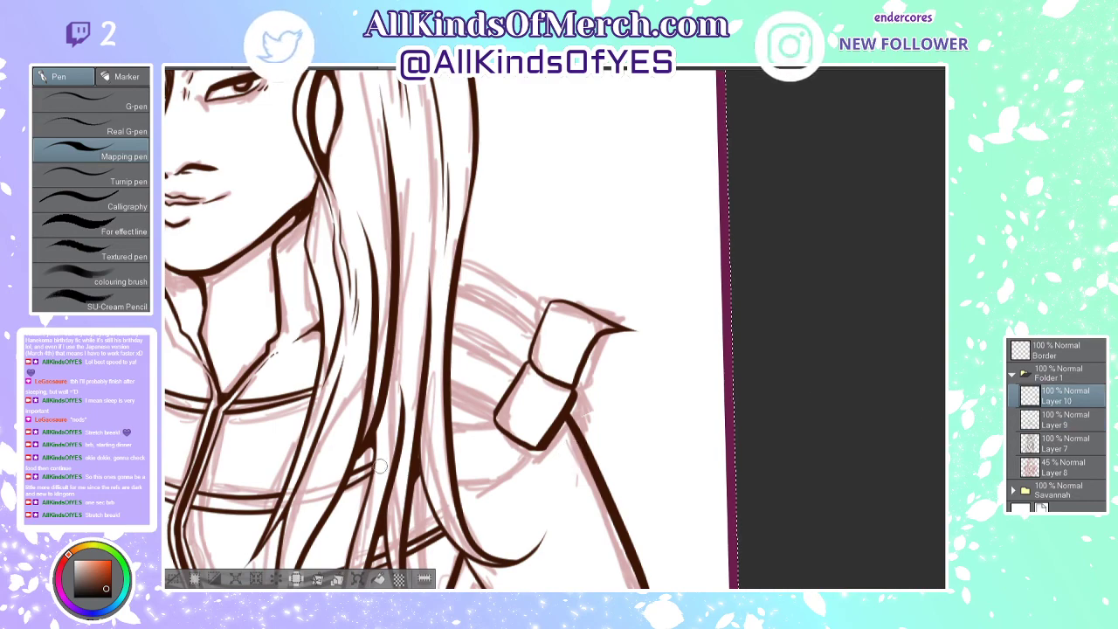
Step: Ink the two edges running from the lower plate's inner corners to the hair on the near-side shoulder guard, and erase the ends crossing the hair
{"action": "key", "text": "minus"}
{"action": "key", "text": "minus"}
{"action": "key", "text": "minus"}
{"action": "key", "text": "minus"}
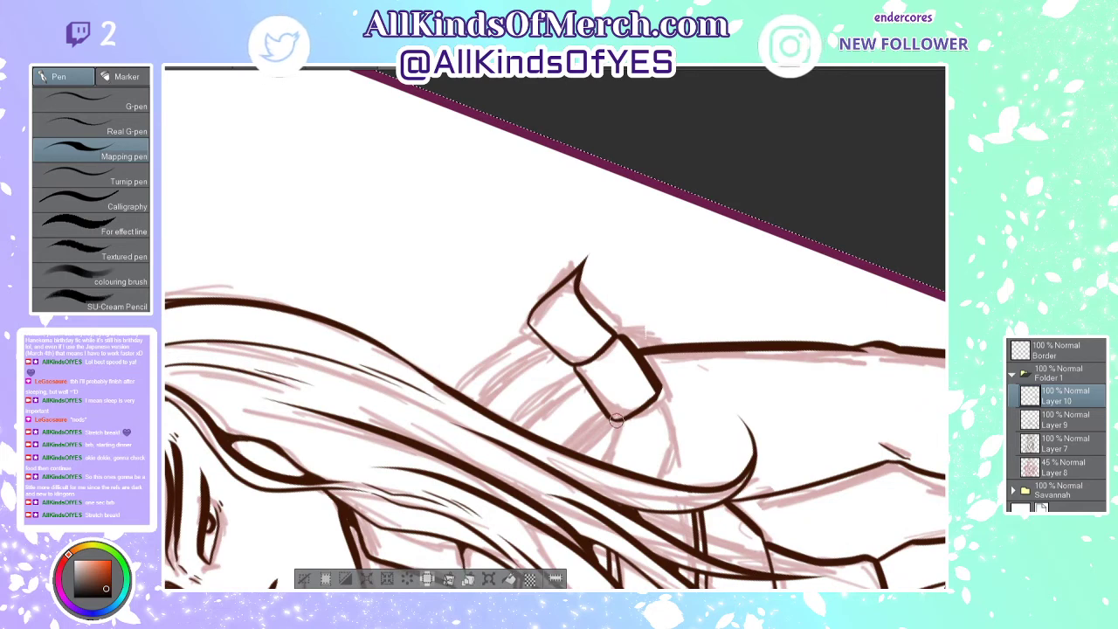
{"action": "left_click_drag", "start_coordinate": [615, 427], "coordinate": [602, 480]}
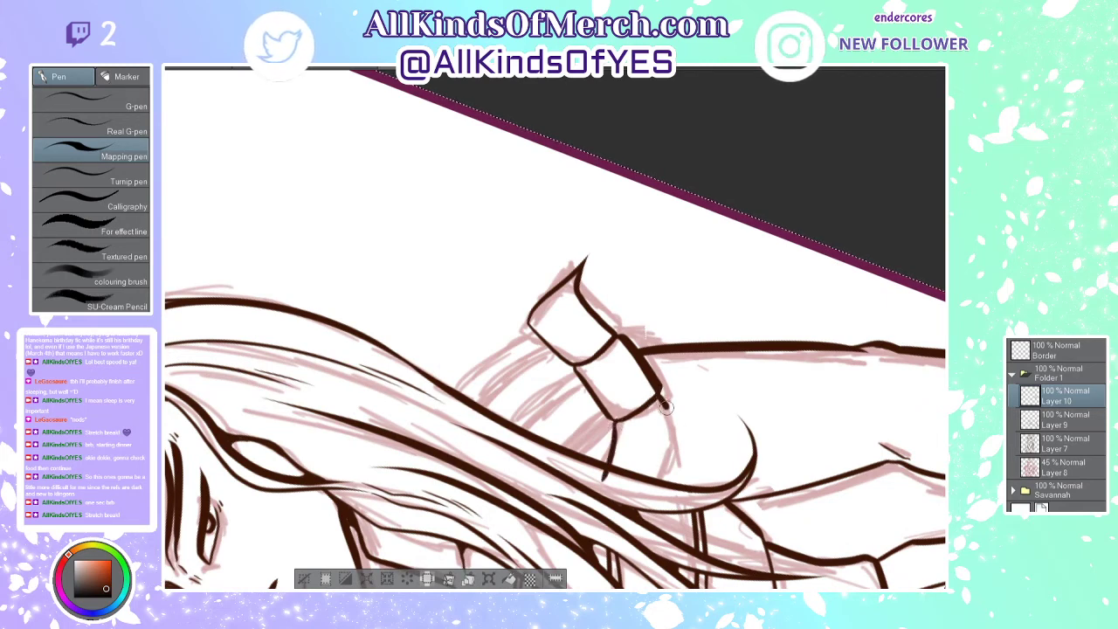
{"action": "mouse_move", "coordinate": [664, 406]}
{"action": "left_mouse_down"}
{"action": "mouse_move", "coordinate": [673, 443]}
{"action": "mouse_move", "coordinate": [657, 501]}
{"action": "mouse_move", "coordinate": [604, 474]}
{"action": "mouse_move", "coordinate": [656, 498]}
{"action": "left_mouse_up"}
{"action": "key", "text": "e"}
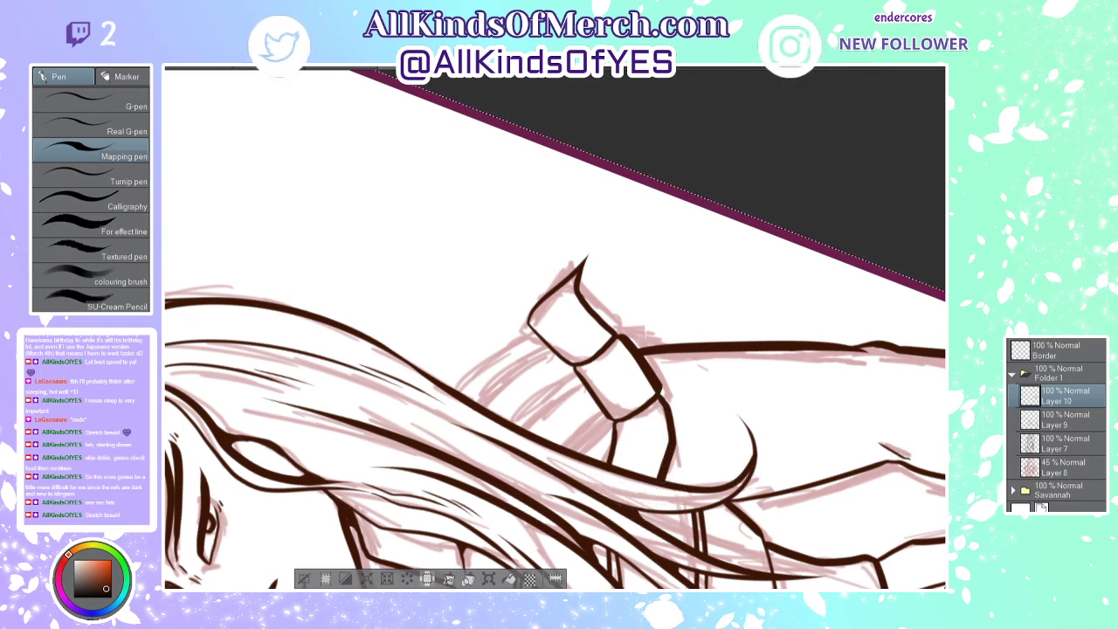
Step: Ink the guard's top edge from the upper plate's inner corner to the hair and a close pair of band lines beside it
{"action": "left_click_drag", "start_coordinate": [387, 516], "coordinate": [499, 447]}
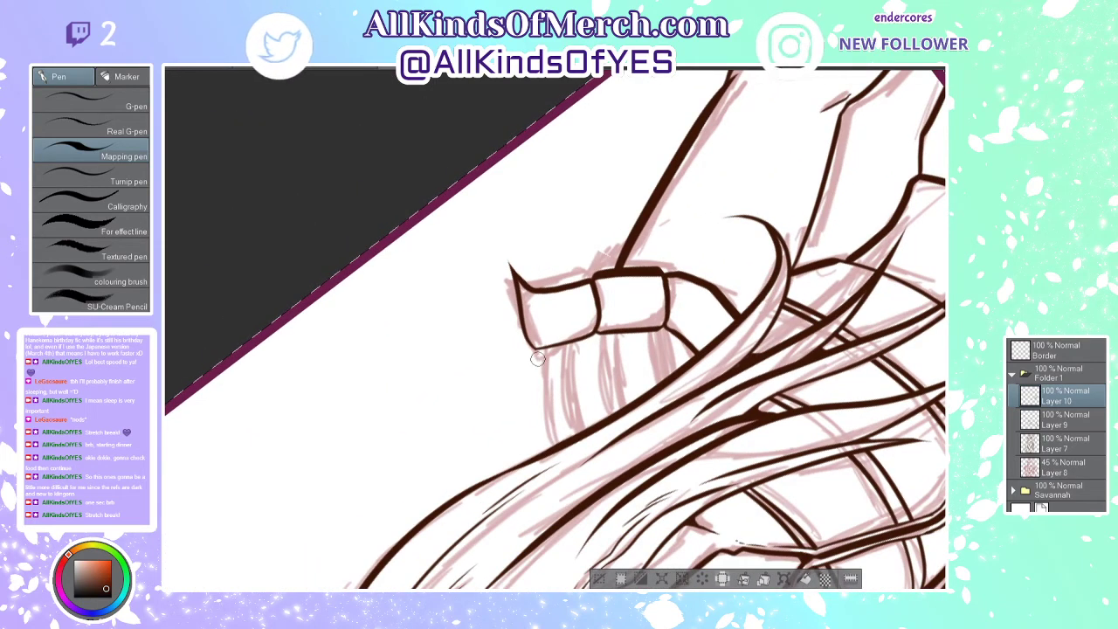
{"action": "left_click_drag", "start_coordinate": [536, 353], "coordinate": [566, 465]}
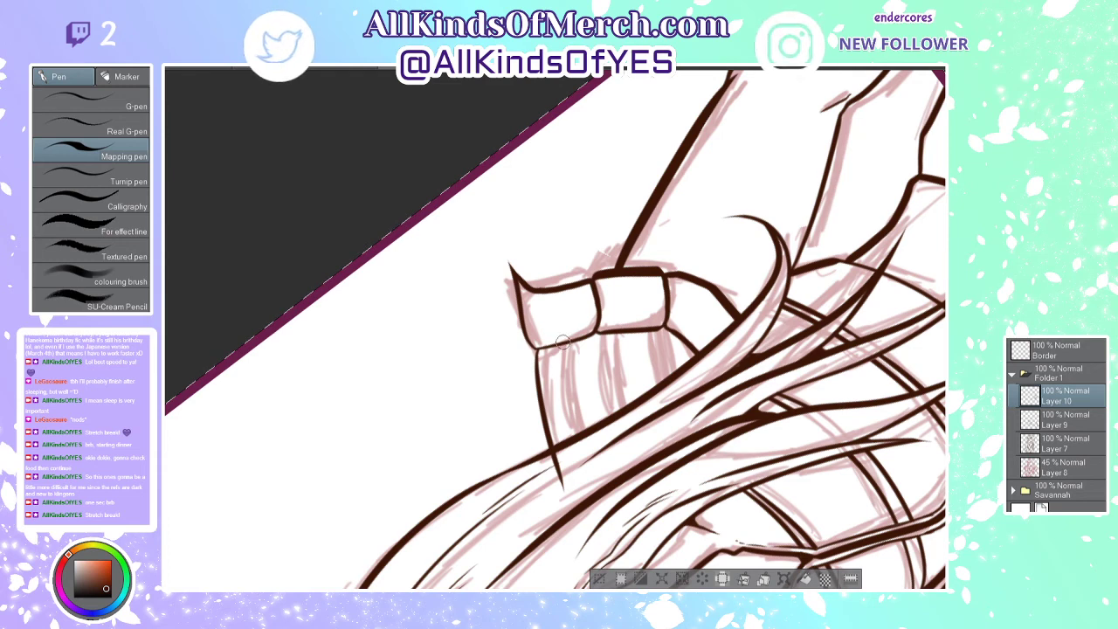
{"action": "left_click_drag", "start_coordinate": [562, 341], "coordinate": [583, 436]}
{"action": "left_click_drag", "start_coordinate": [567, 365], "coordinate": [591, 465]}
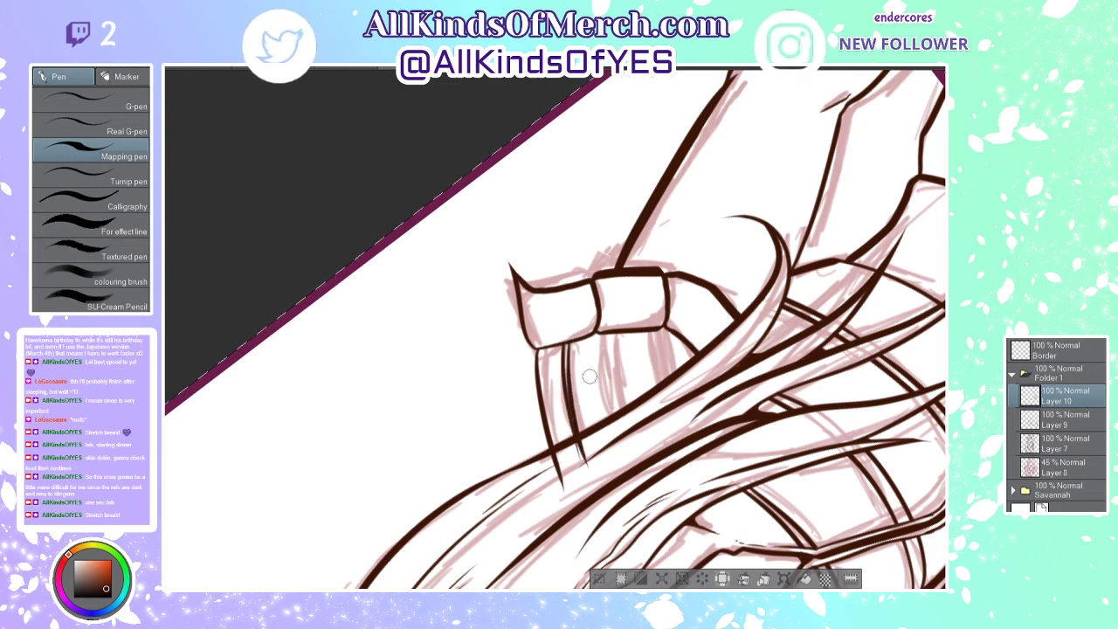
{"action": "key", "text": "ctrl+z"}
{"action": "left_click_drag", "start_coordinate": [568, 336], "coordinate": [596, 468]}
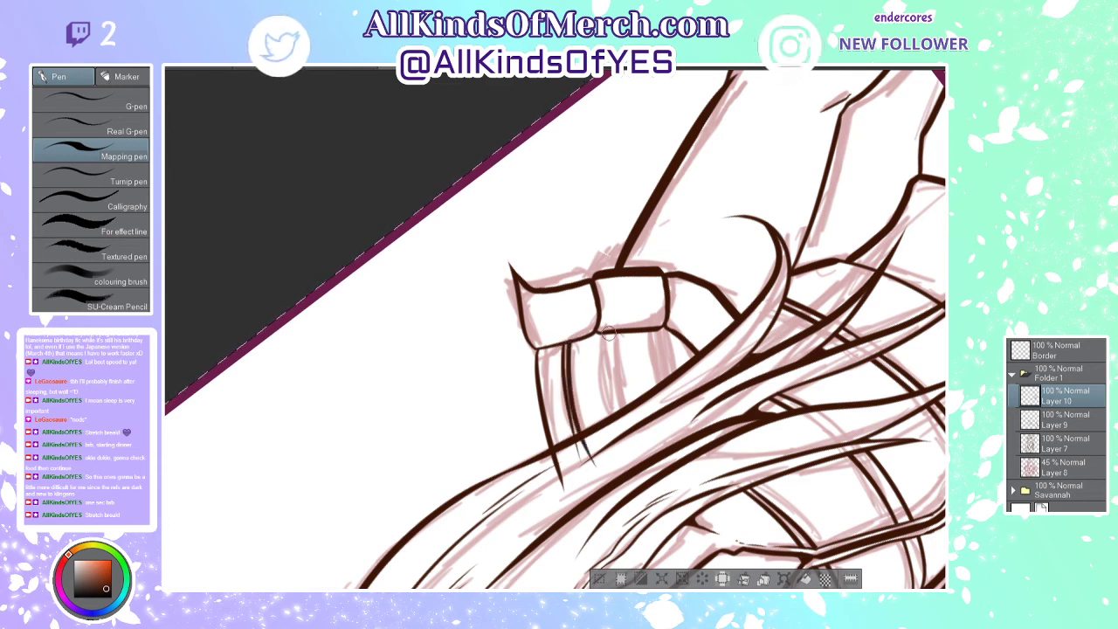
Step: Ink the two remaining pairs of band lines between the near-side plates and the hair, and erase the ends overlapping the hair
{"action": "left_click_drag", "start_coordinate": [606, 332], "coordinate": [624, 448]}
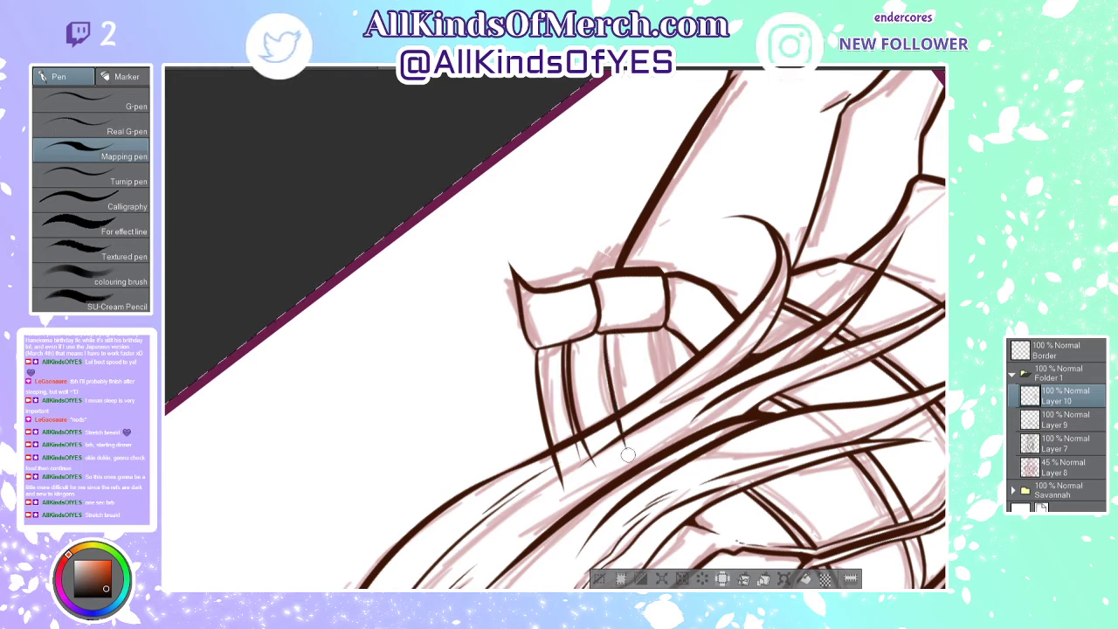
{"action": "left_click_drag", "start_coordinate": [613, 330], "coordinate": [633, 434]}
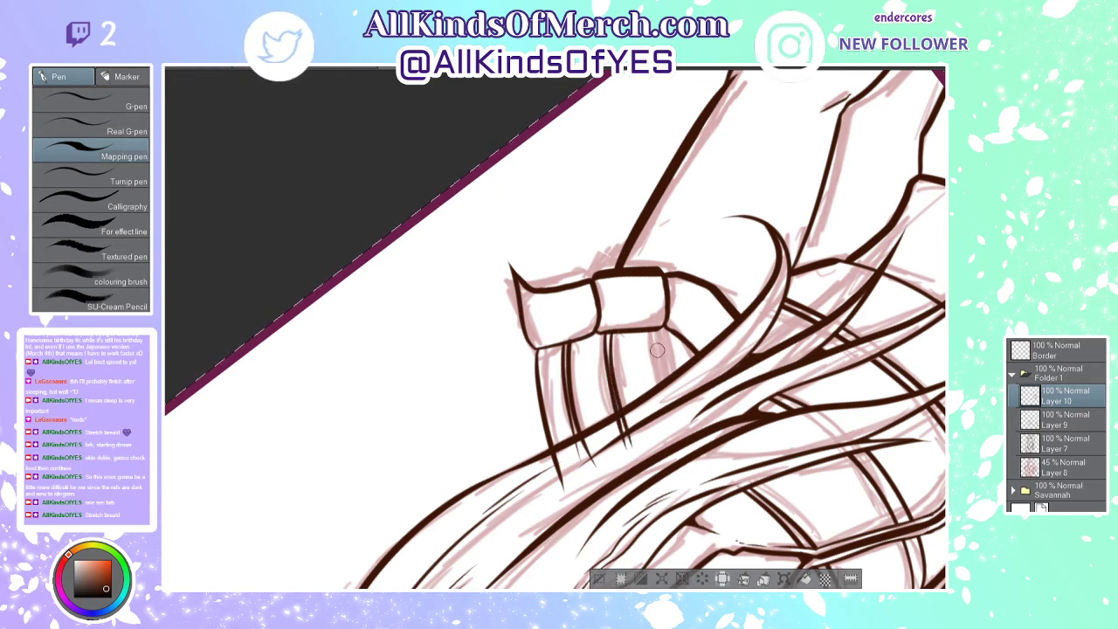
{"action": "key", "text": "ctrl+z"}
{"action": "left_click_drag", "start_coordinate": [612, 325], "coordinate": [628, 421]}
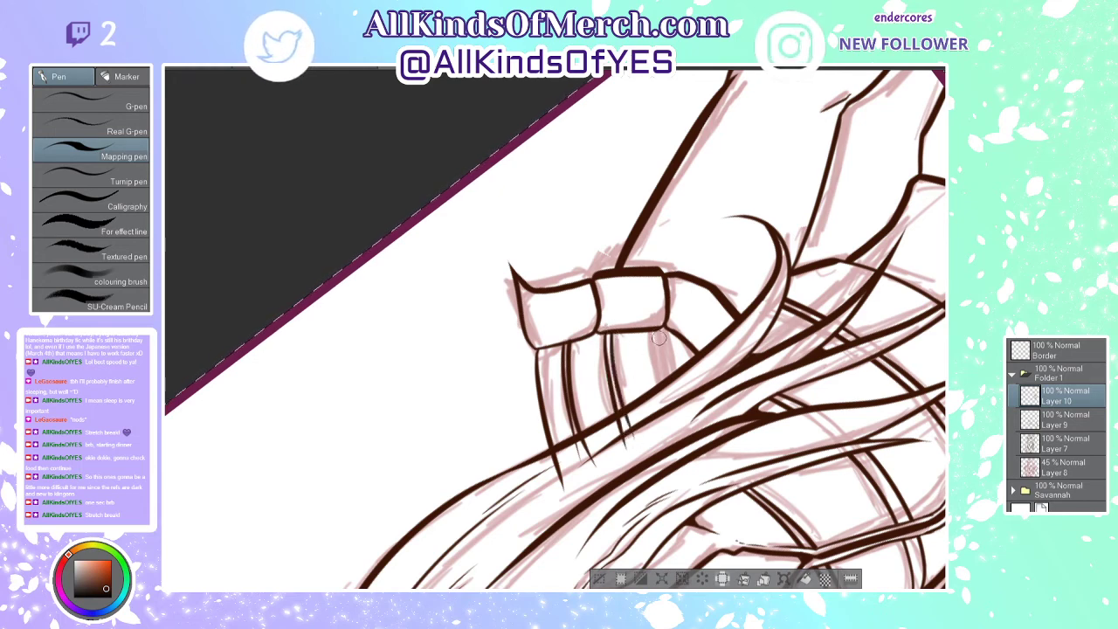
{"action": "left_click_drag", "start_coordinate": [658, 326], "coordinate": [671, 402]}
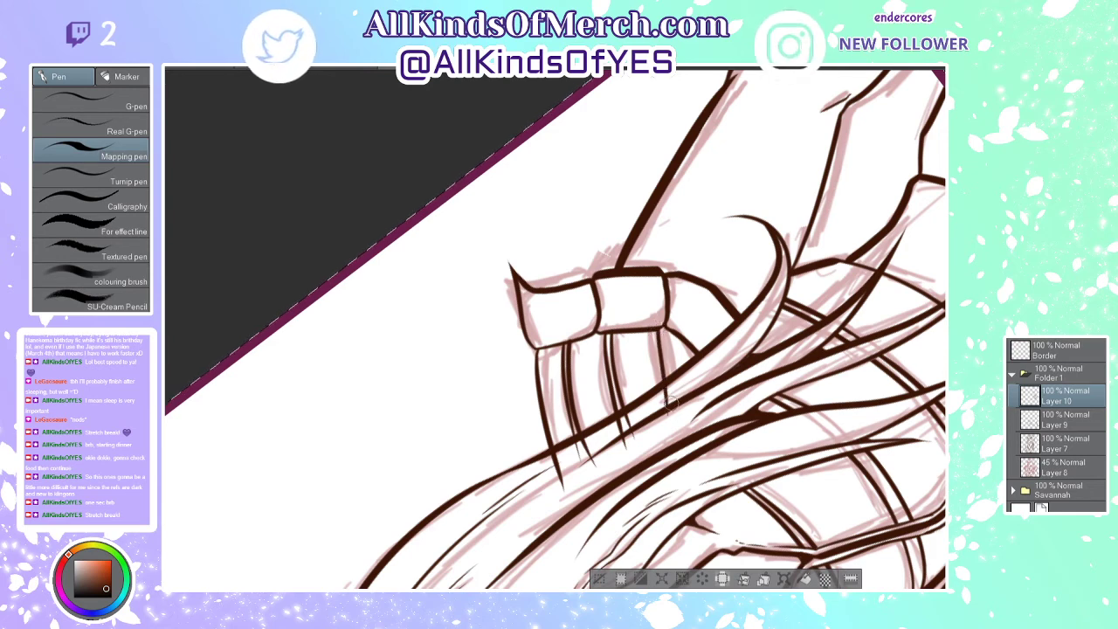
{"action": "mouse_move", "coordinate": [663, 321]}
{"action": "left_mouse_down"}
{"action": "mouse_move", "coordinate": [671, 441]}
{"action": "mouse_move", "coordinate": [625, 428]}
{"action": "mouse_move", "coordinate": [627, 444]}
{"action": "left_mouse_up"}
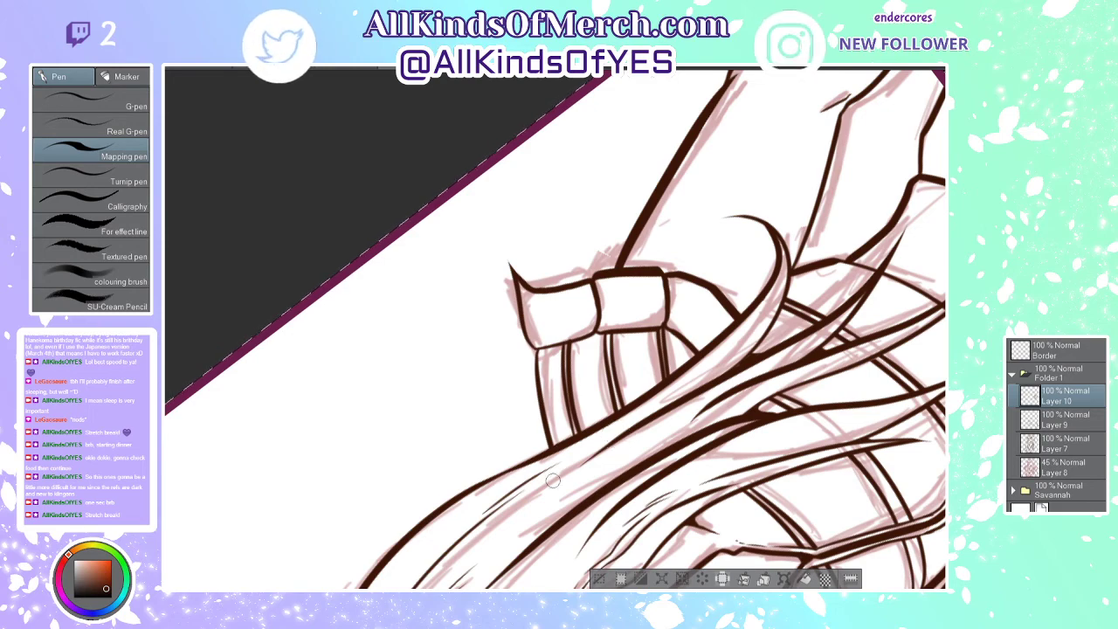
{"action": "key", "text": "ctrl+@"}
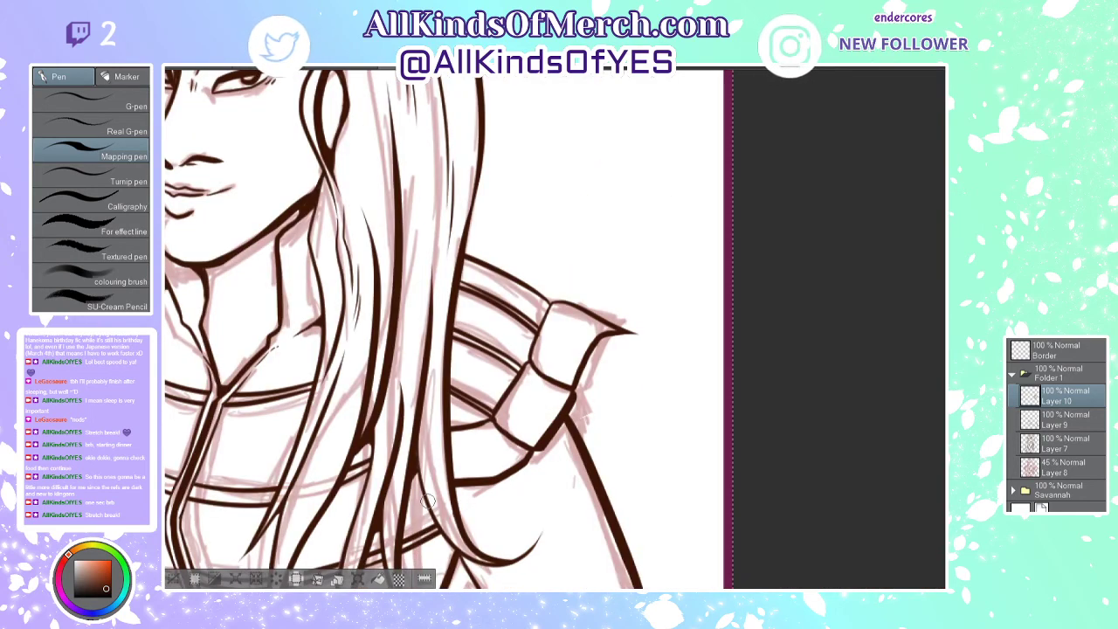
Step: Ink the upper plate of the far-side shoulder guard with a sharp outer point, closing its top edge
{"action": "scroll", "coordinate": [507, 357], "scroll_direction": "down", "scroll_amount": 2}
{"action": "scroll", "coordinate": [488, 435], "scroll_direction": "up", "scroll_amount": 1}
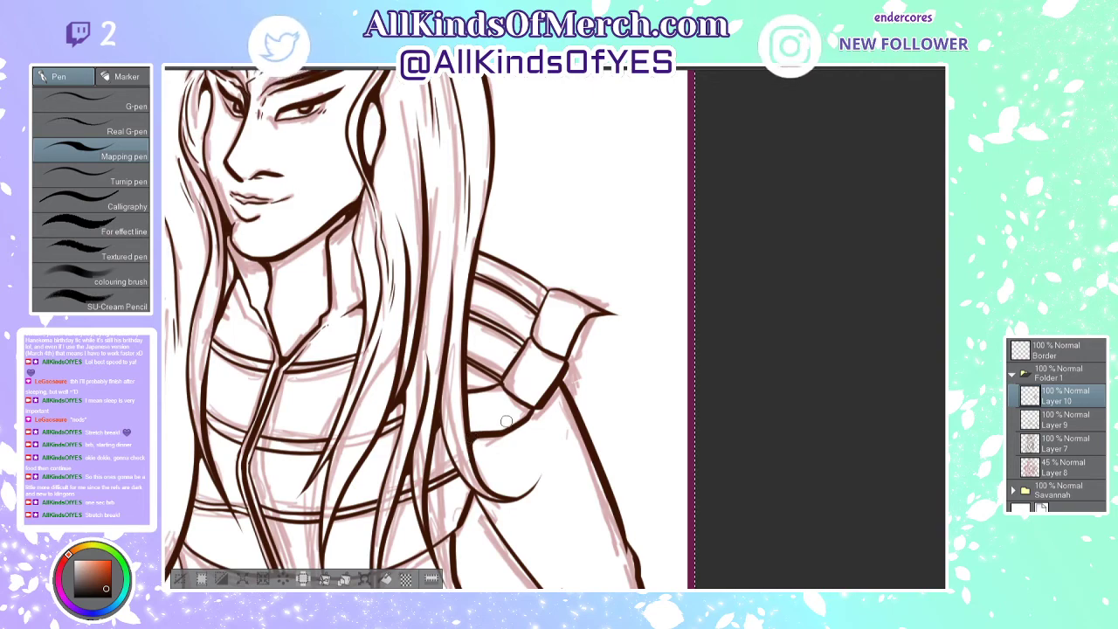
{"action": "scroll", "coordinate": [604, 393], "scroll_direction": "down", "scroll_amount": 3}
{"action": "scroll", "coordinate": [604, 396], "scroll_direction": "down", "scroll_amount": 1}
{"action": "scroll", "coordinate": [448, 369], "scroll_direction": "up", "scroll_amount": 3}
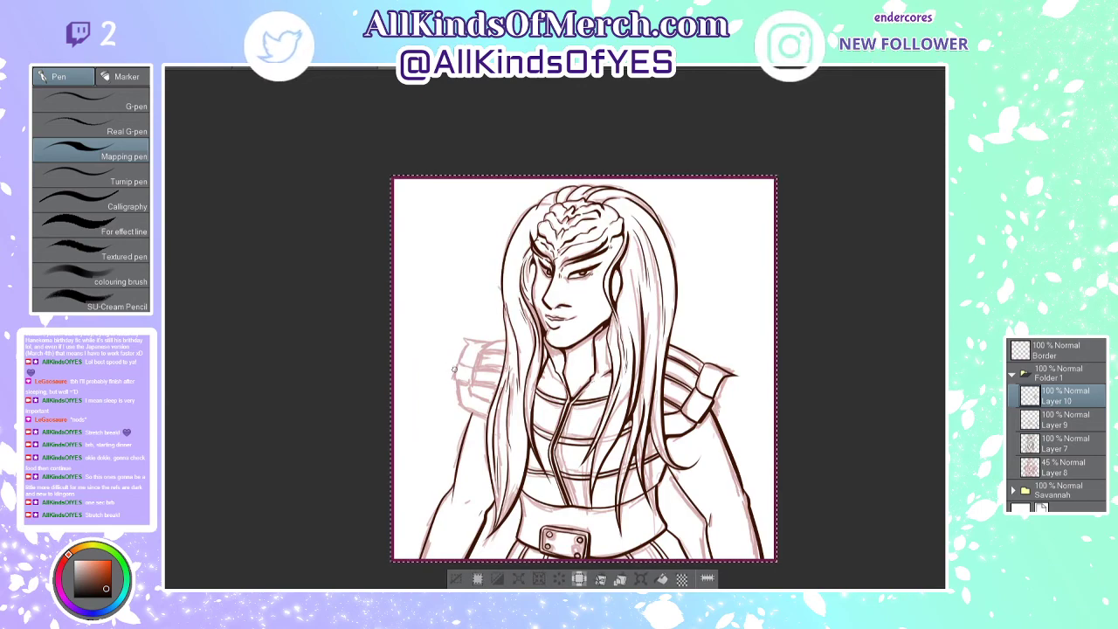
{"action": "scroll", "coordinate": [448, 369], "scroll_direction": "up", "scroll_amount": 3}
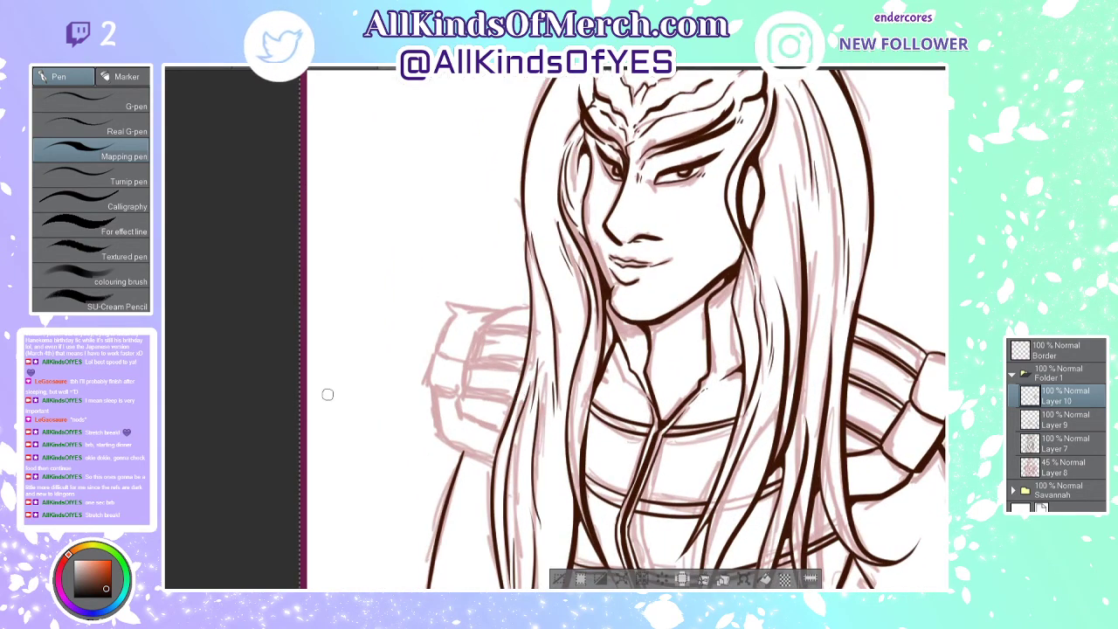
{"action": "mouse_move", "coordinate": [393, 140]}
{"action": "left_mouse_down"}
{"action": "mouse_move", "coordinate": [367, 171]}
{"action": "mouse_move", "coordinate": [376, 472]}
{"action": "mouse_move", "coordinate": [476, 485]}
{"action": "left_mouse_up"}
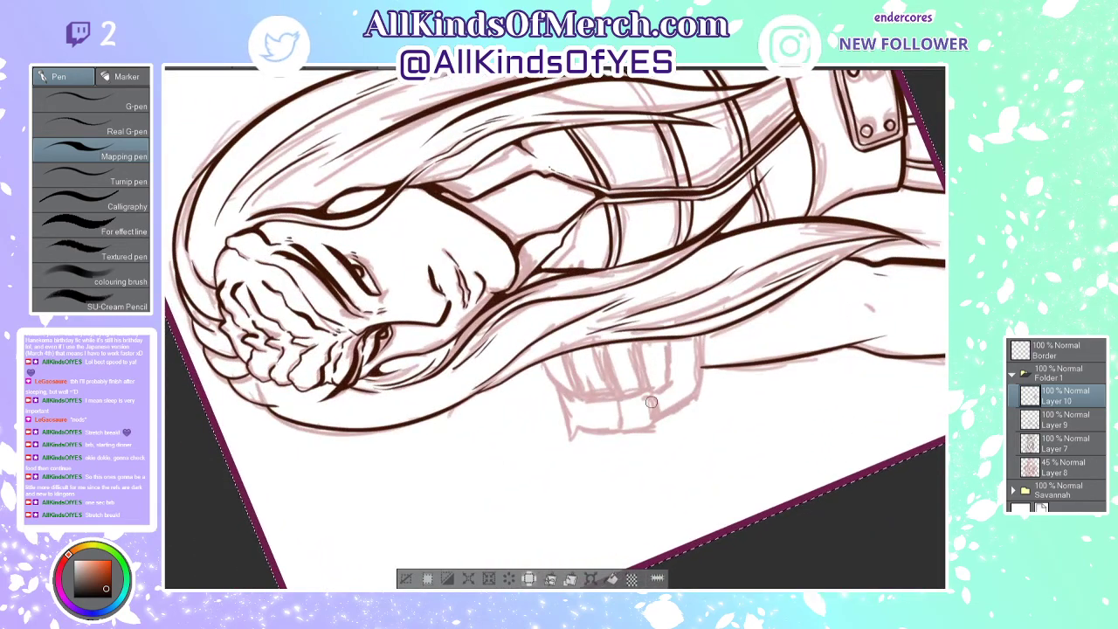
{"action": "scroll", "coordinate": [788, 404], "scroll_direction": "up", "scroll_amount": 4}
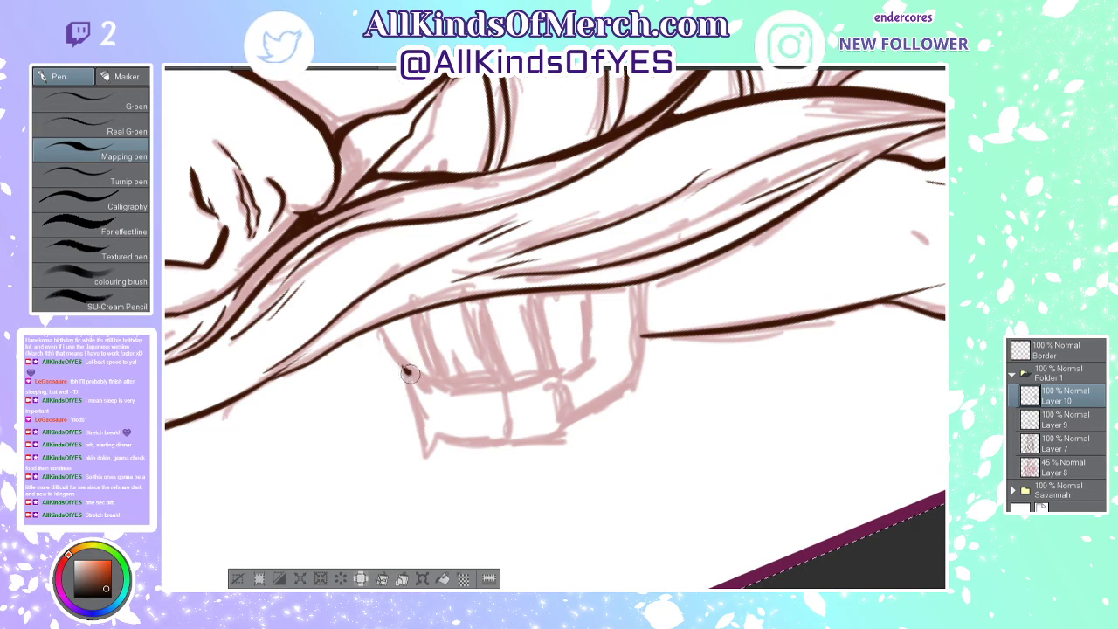
{"action": "mouse_move", "coordinate": [408, 373]}
{"action": "left_mouse_down"}
{"action": "mouse_move", "coordinate": [449, 394]}
{"action": "mouse_move", "coordinate": [492, 394]}
{"action": "mouse_move", "coordinate": [507, 427]}
{"action": "mouse_move", "coordinate": [500, 442]}
{"action": "mouse_move", "coordinate": [434, 444]}
{"action": "mouse_move", "coordinate": [420, 469]}
{"action": "left_mouse_up"}
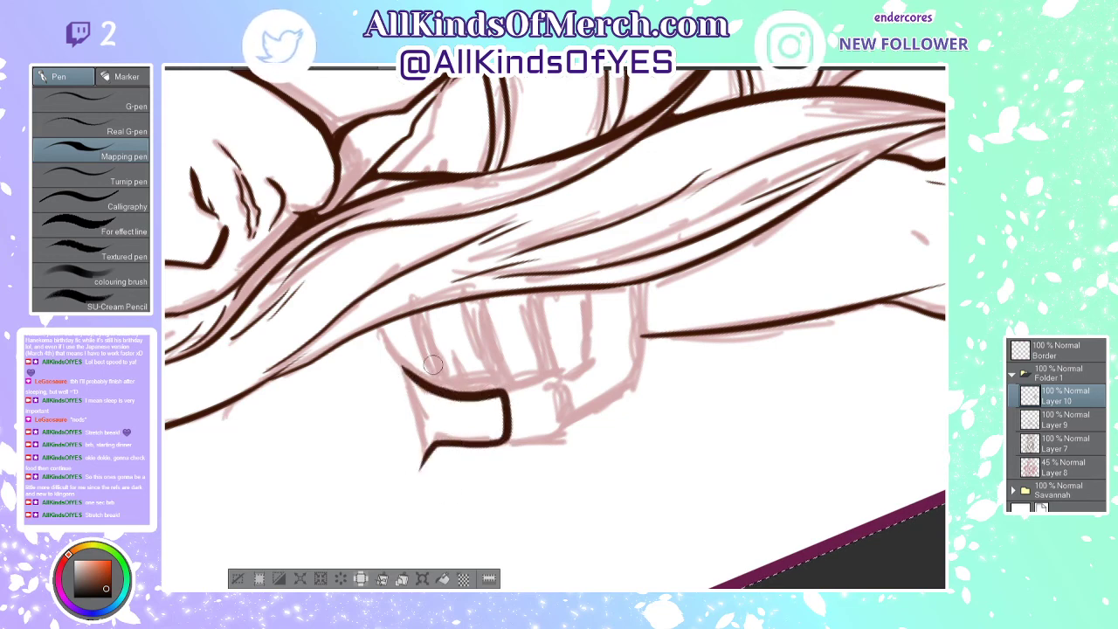
{"action": "left_click_drag", "start_coordinate": [403, 367], "coordinate": [421, 470]}
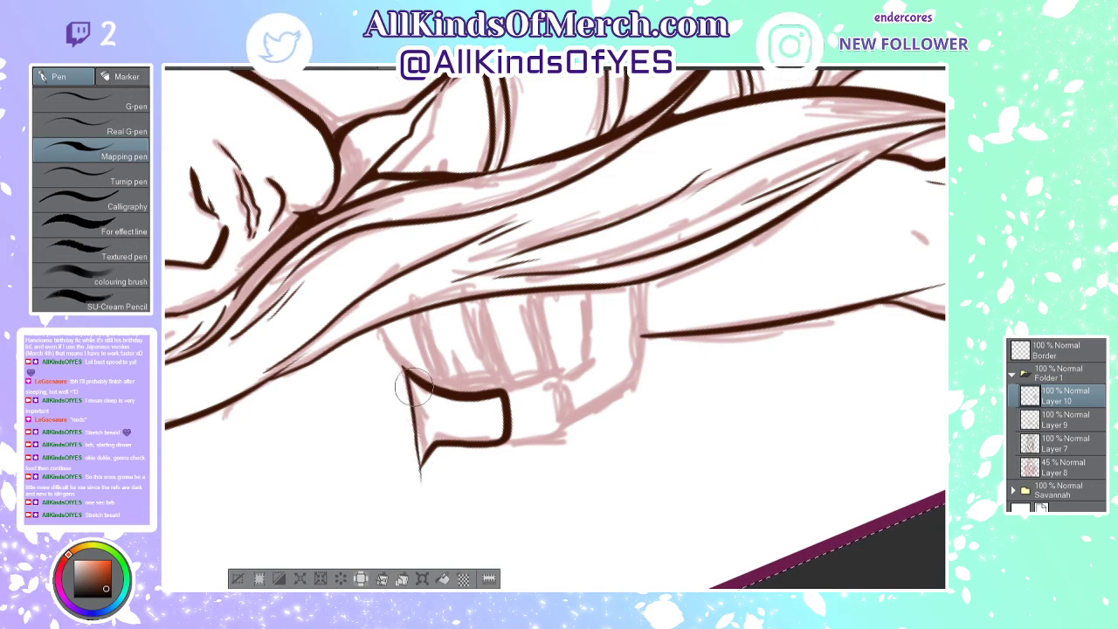
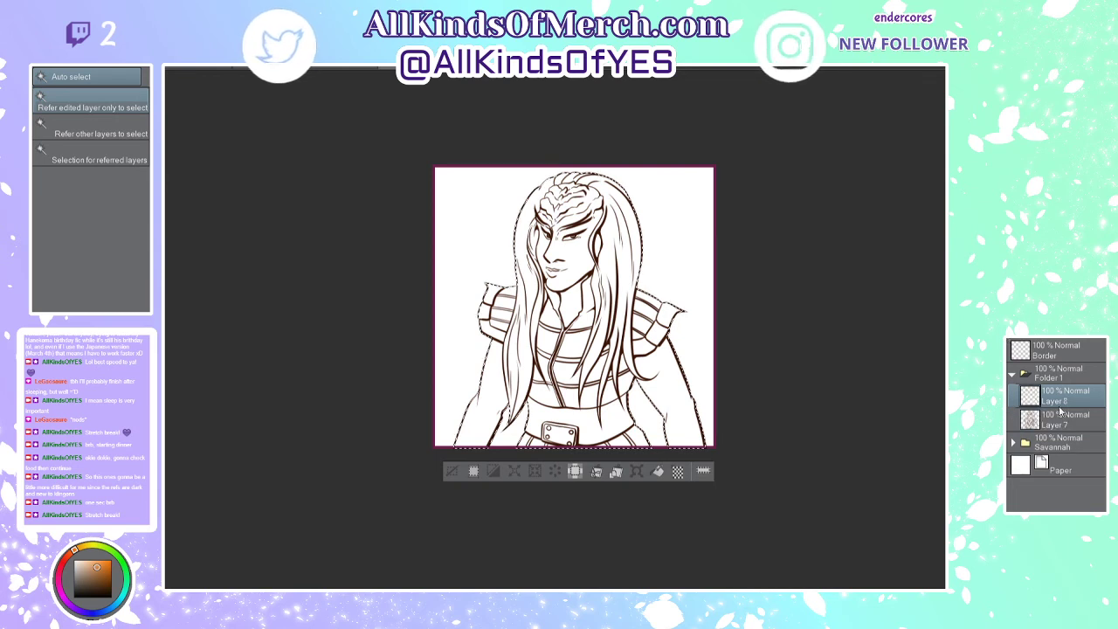
Step: Rename Layer 7 as Lines, move Layer 8 beneath it as Base, and fill the selected figure with orange-brown
{"action": "left_click", "coordinate": [1065, 423]}
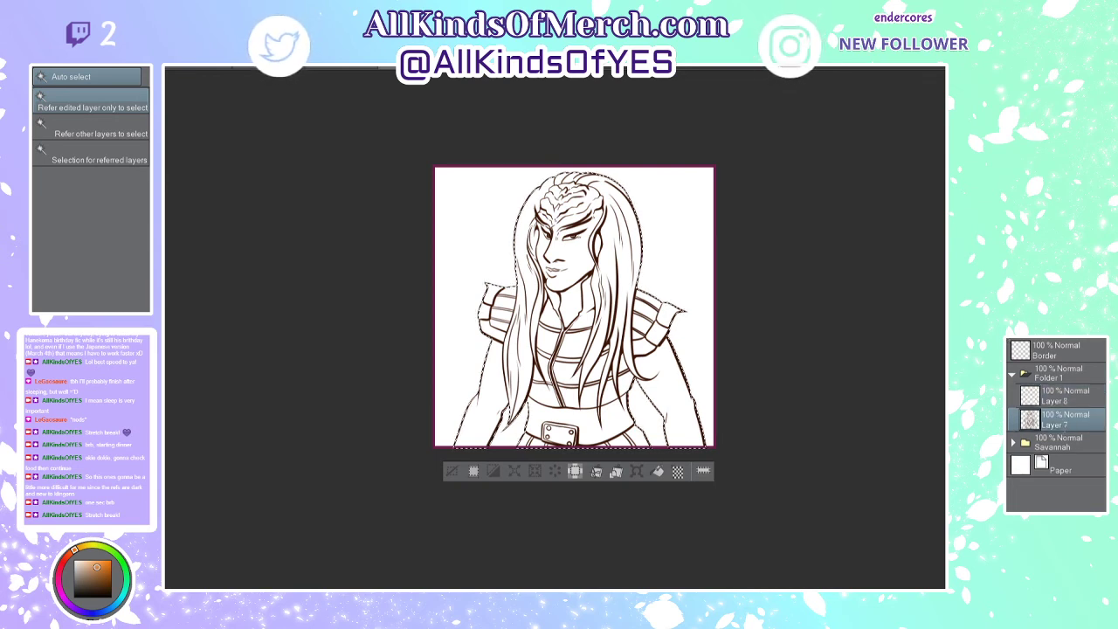
{"action": "left_click", "coordinate": [1066, 395]}
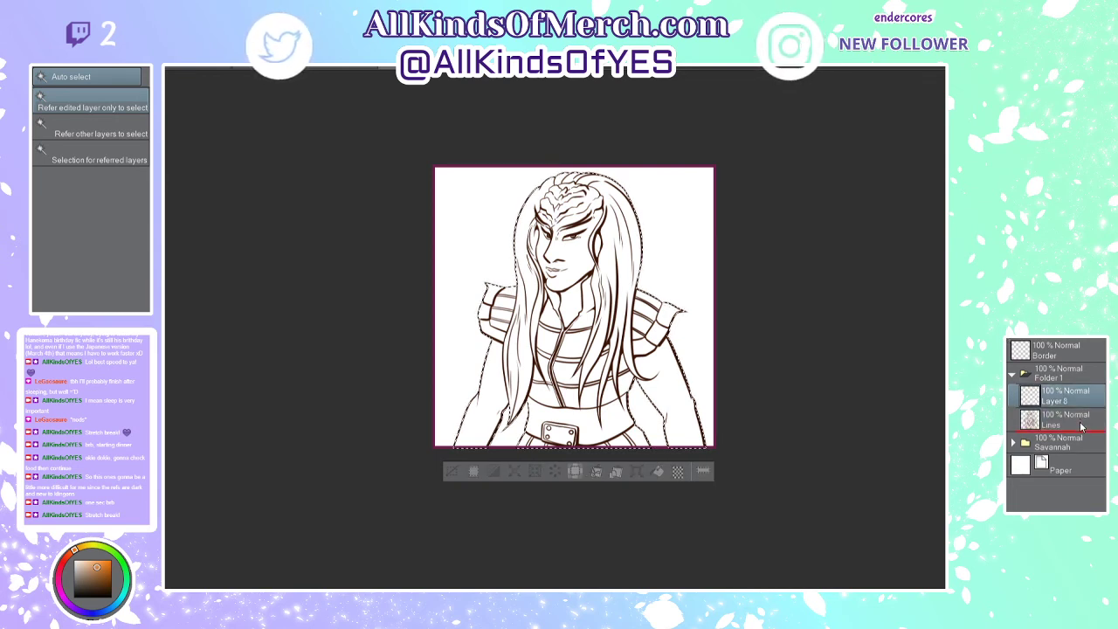
{"action": "left_click_drag", "start_coordinate": [1082, 426], "coordinate": [1082, 426]}
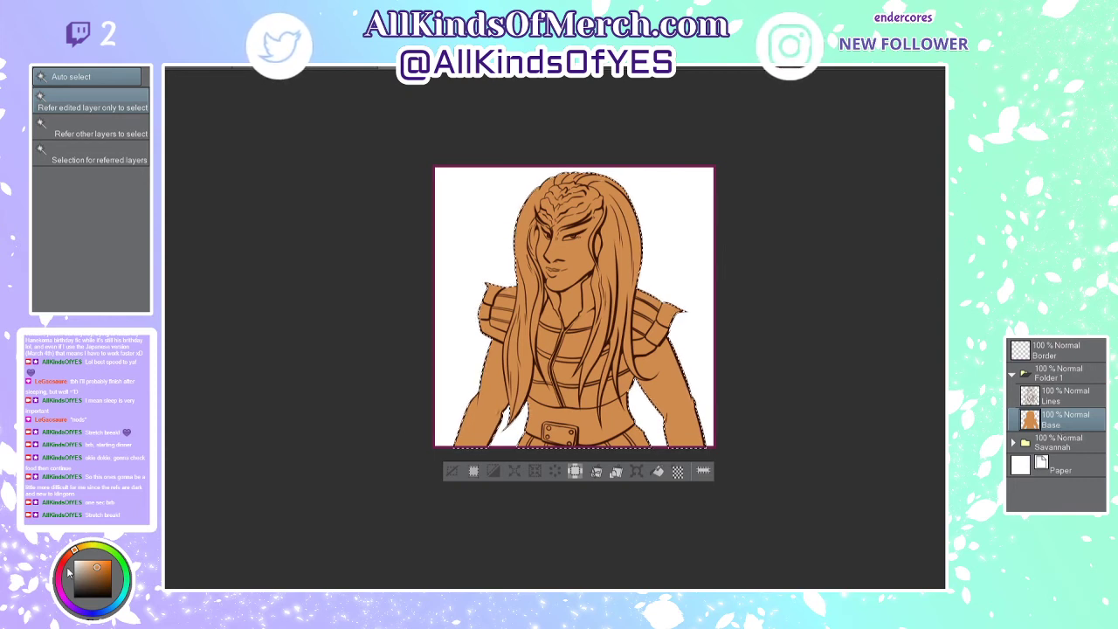
Step: Pick a muted red, clear the figure selection, and select all the hair sections using the Lines layer
{"action": "left_click_drag", "start_coordinate": [69, 572], "coordinate": [67, 564]}
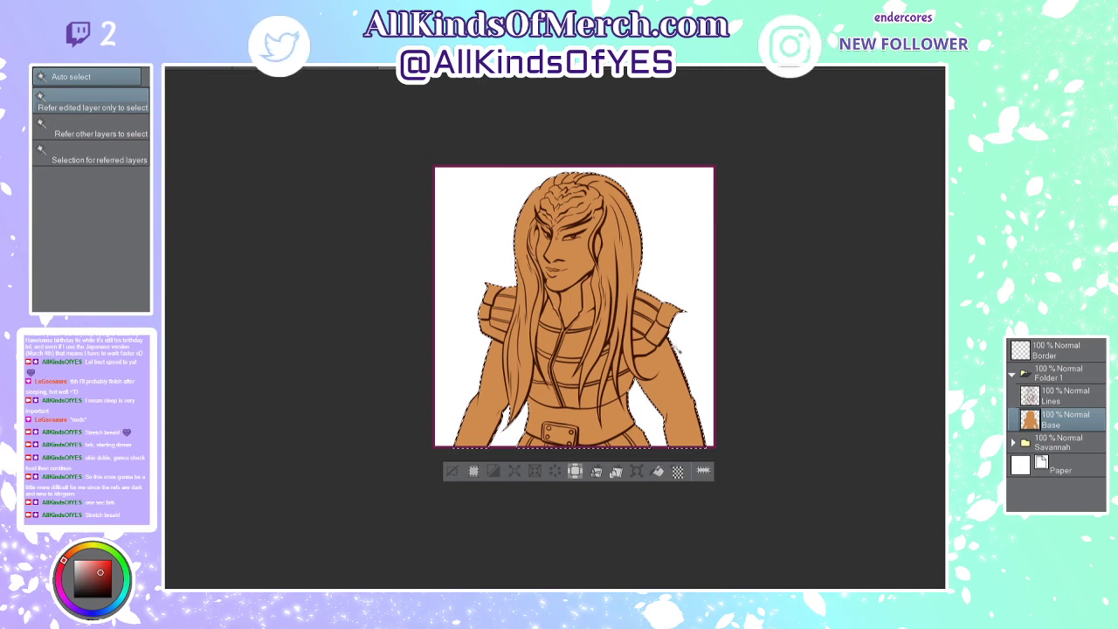
{"action": "key", "text": "ctrl+d"}
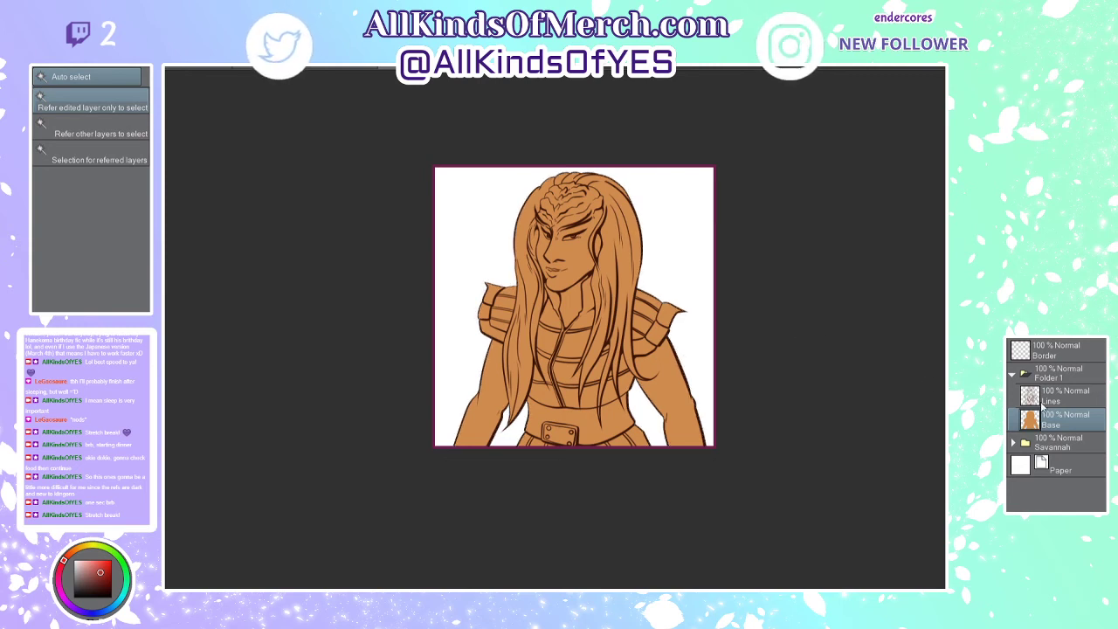
{"action": "left_click", "coordinate": [619, 289]}
{"action": "left_click", "coordinate": [534, 217]}
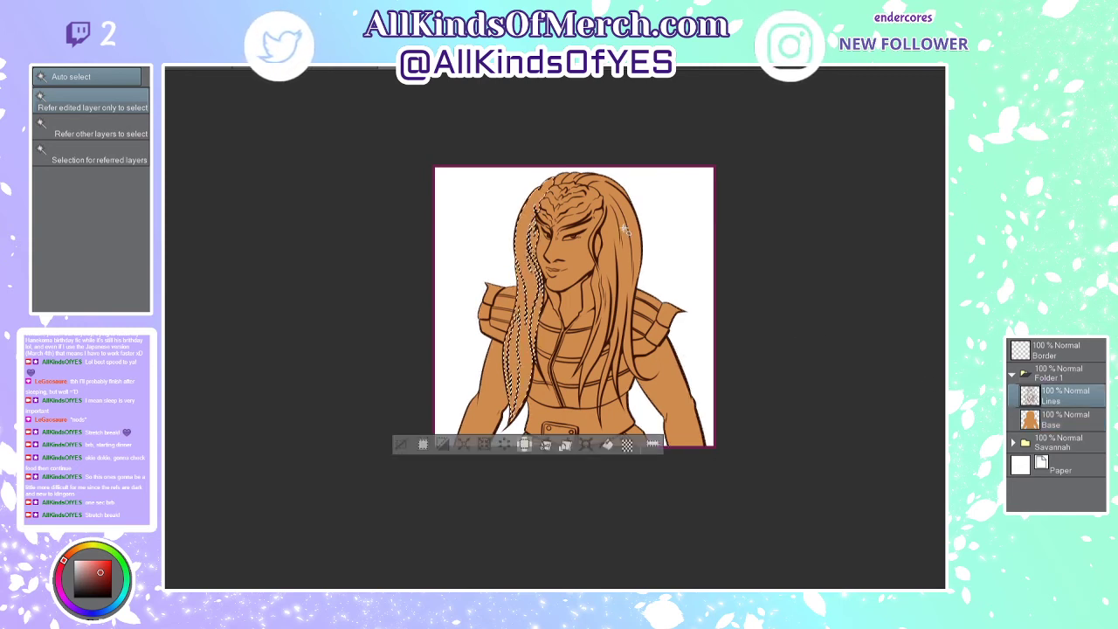
{"action": "left_click", "coordinate": [615, 234], "text": "shift"}
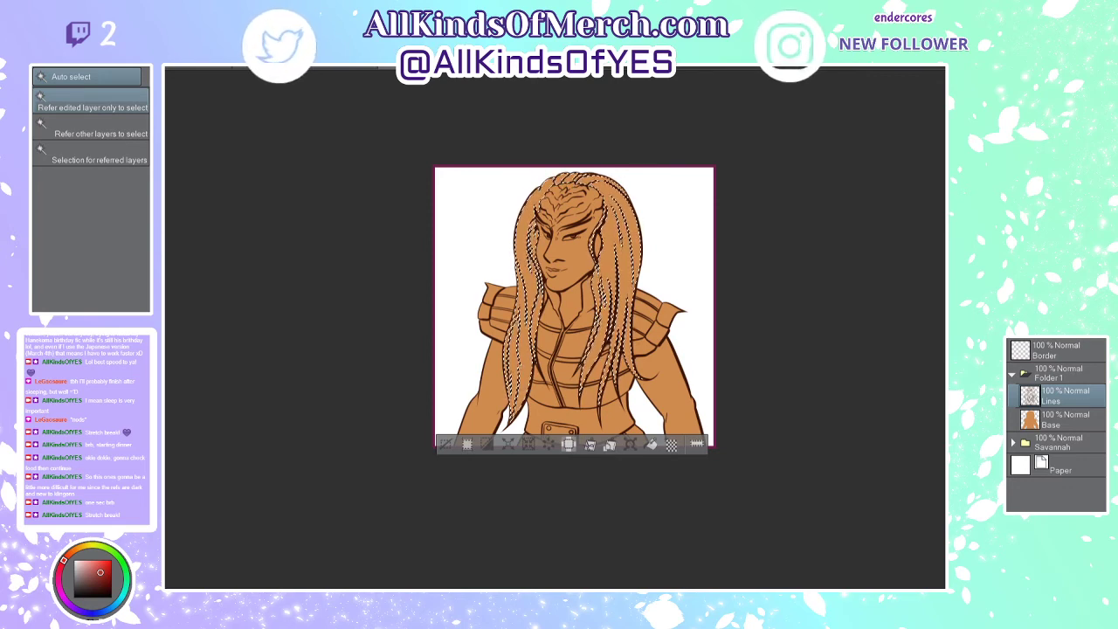
{"action": "double_click", "coordinate": [234, 68]}
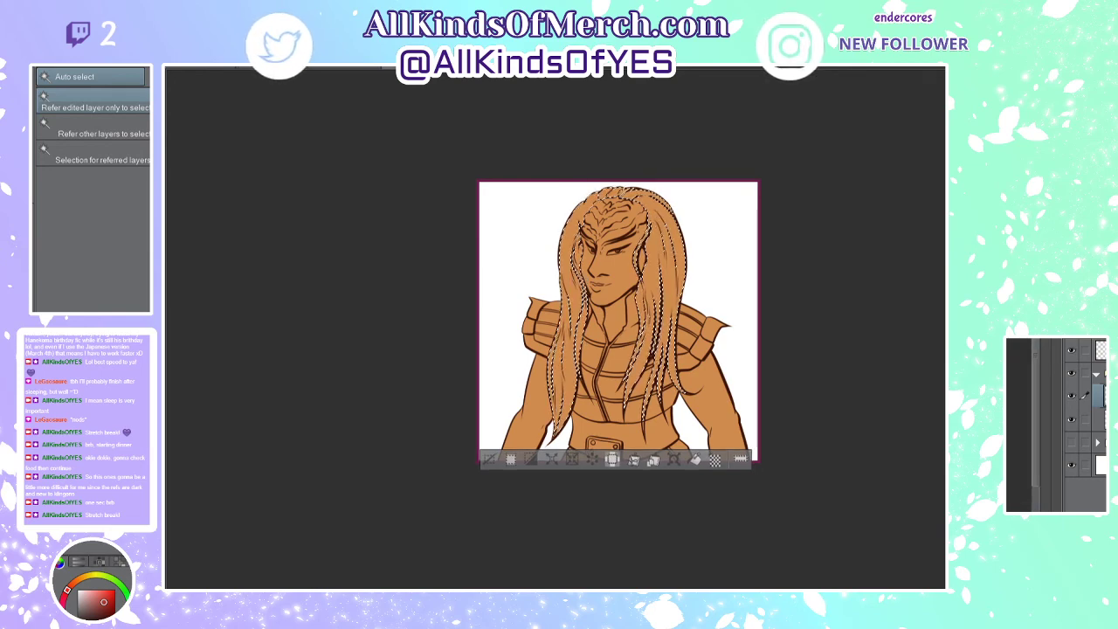
{"action": "key", "text": "ctrl+d"}
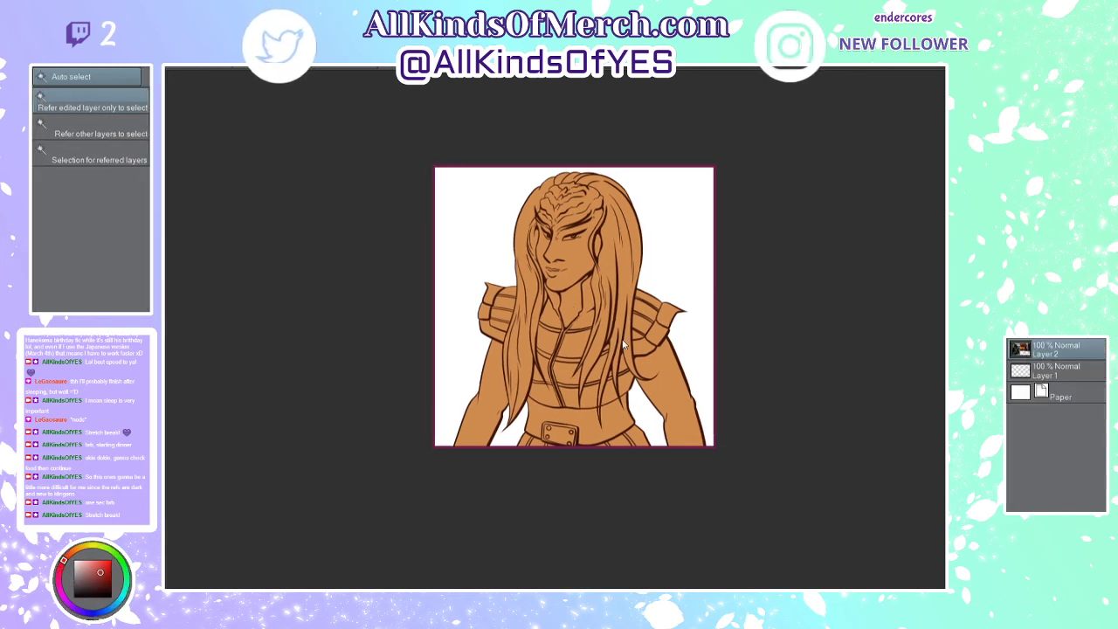
{"action": "left_click", "coordinate": [761, 365]}
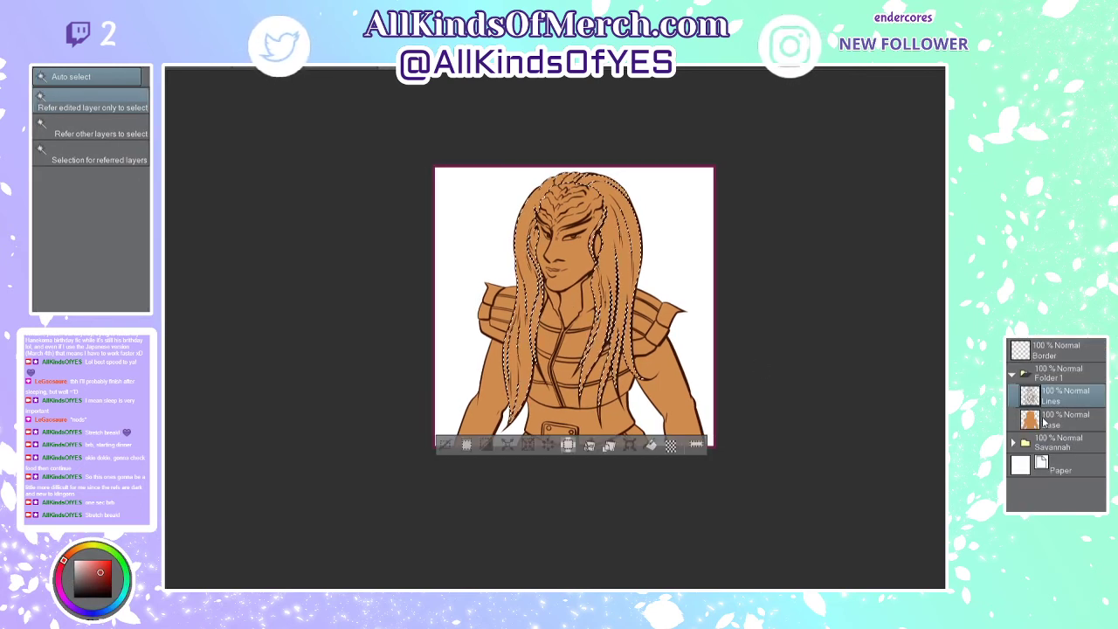
Step: Fill the selected hair with the muted red on a new layer above Base, and clear the selection
{"action": "left_click", "coordinate": [1044, 421]}
{"action": "key", "text": "ctrl+shift+n"}
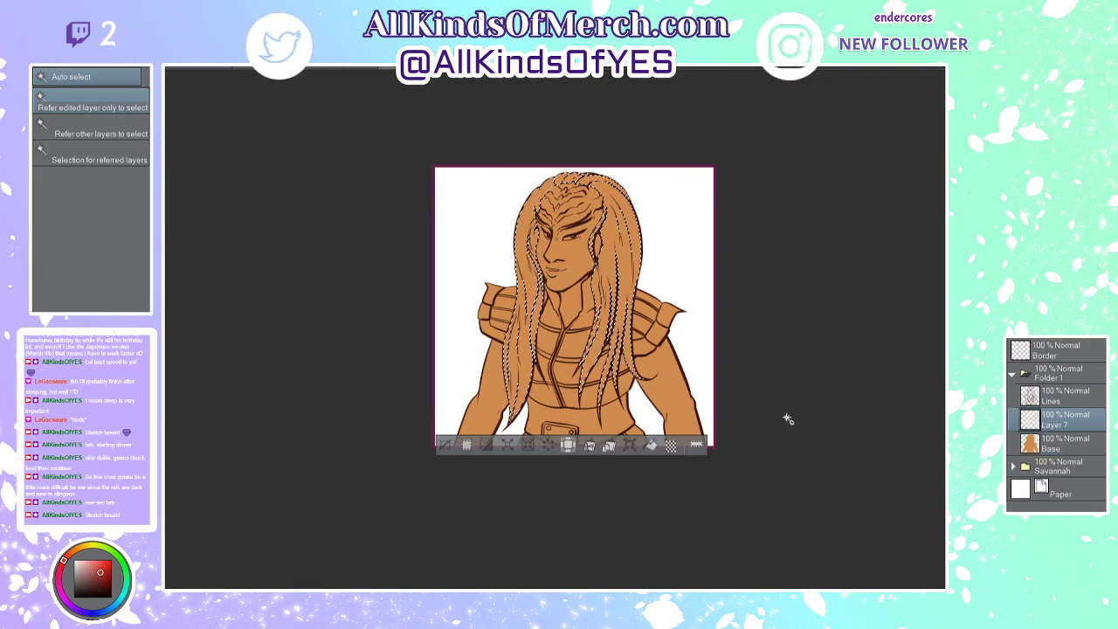
{"action": "key", "text": "alt+BackSpace"}
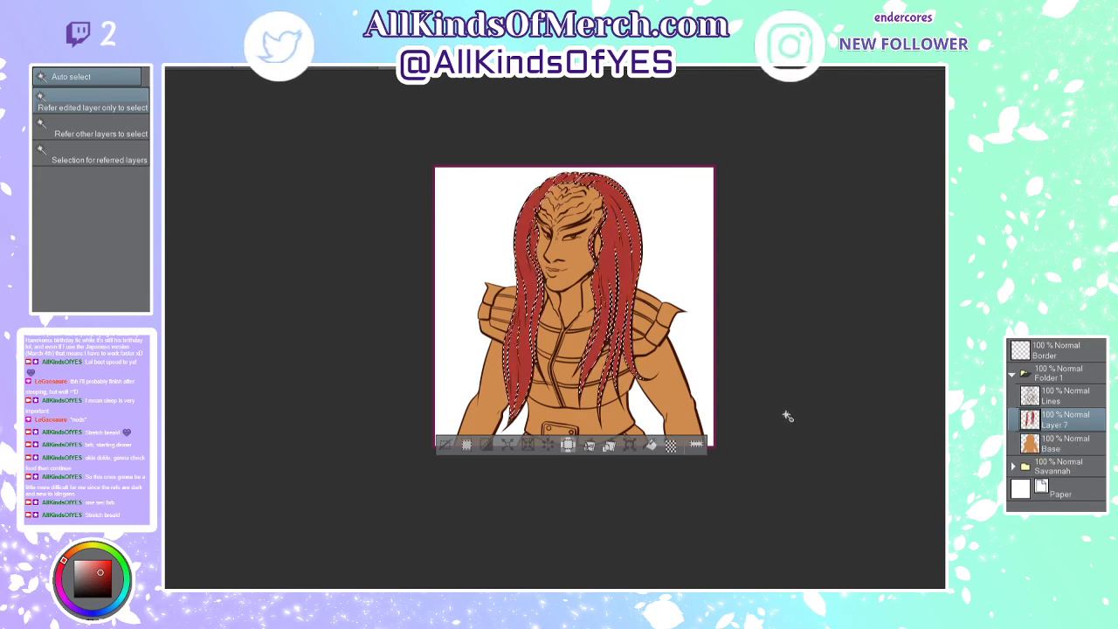
{"action": "key", "text": "ctrl+d"}
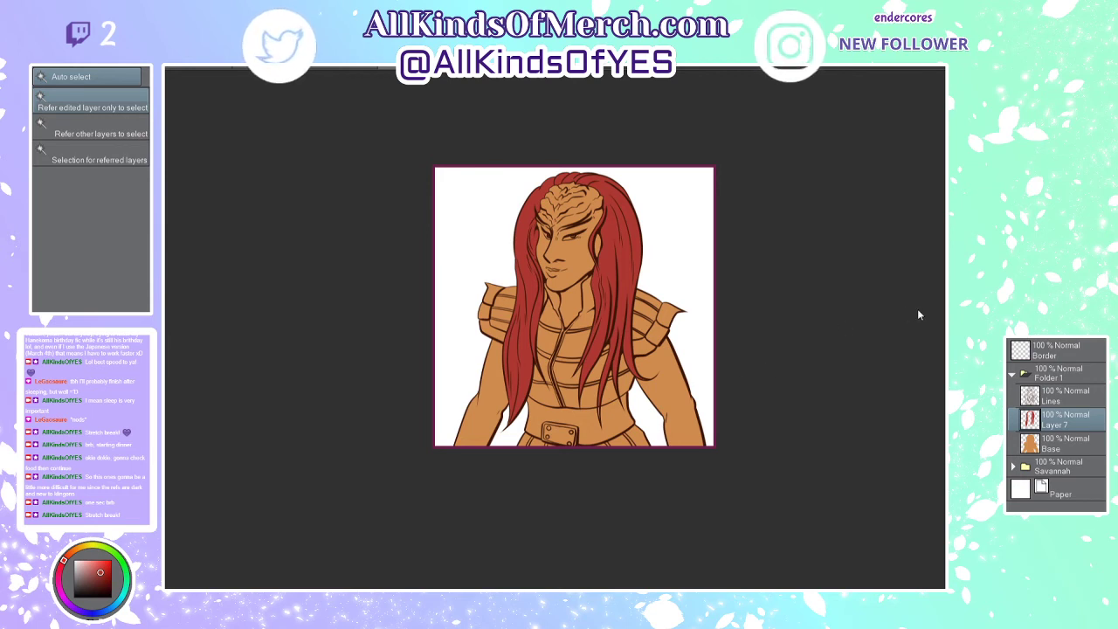
{"action": "key", "text": "ctrl+Tab"}
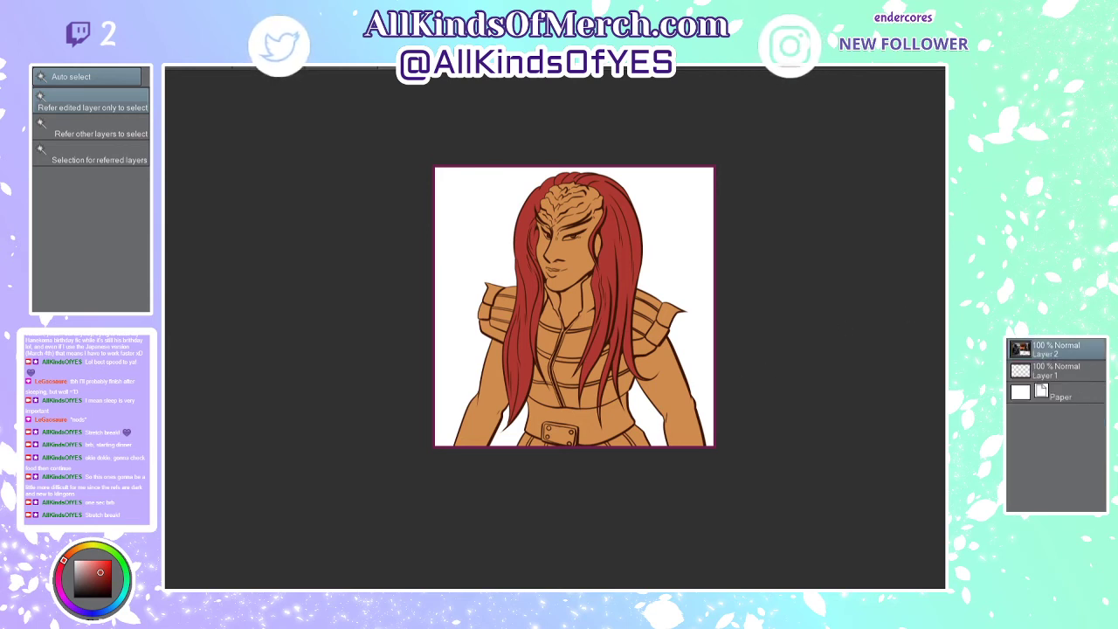
Step: Sample a muted blue-grey from the reference image and select the arms, midriff, neck and face using the Lines layer
{"action": "left_click", "coordinate": [874, 248], "text": "alt"}
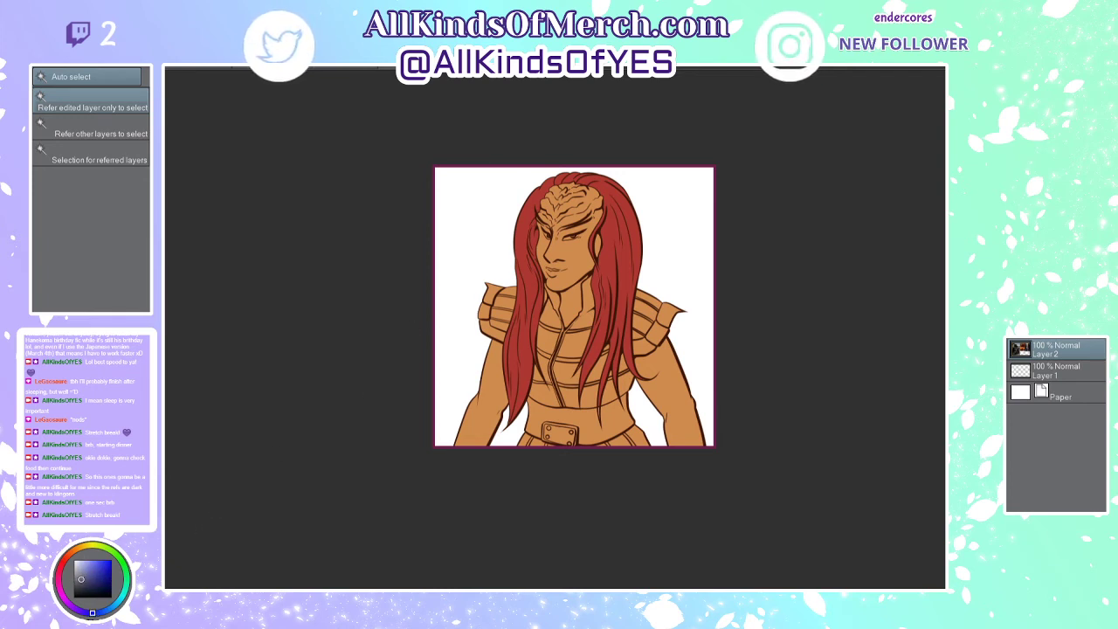
{"action": "key", "text": "ctrl+Tab"}
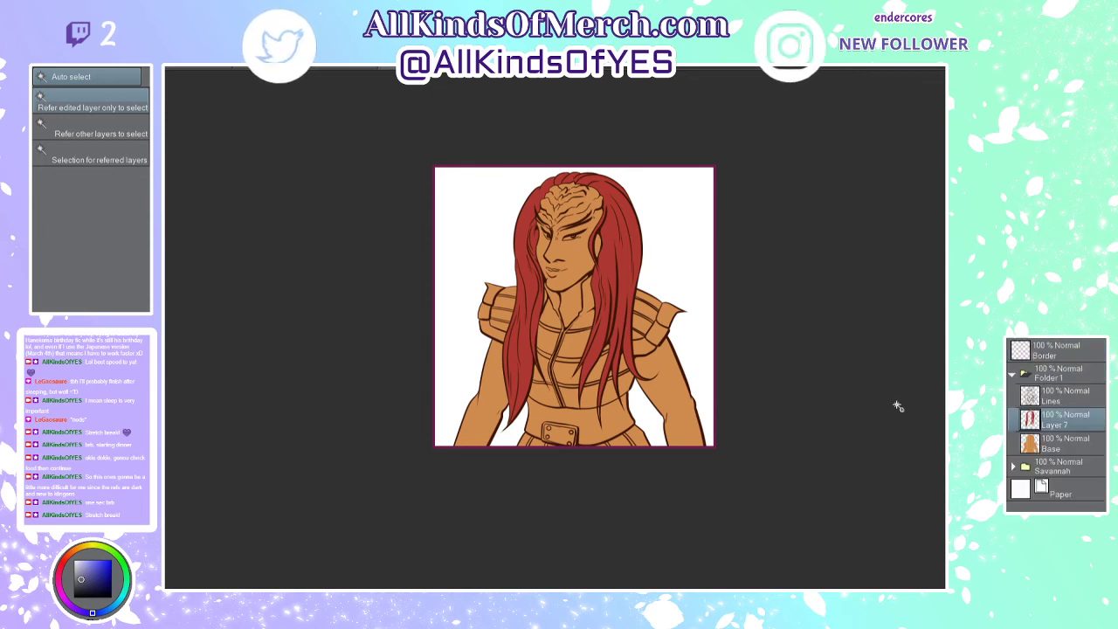
{"action": "left_click", "coordinate": [1066, 391]}
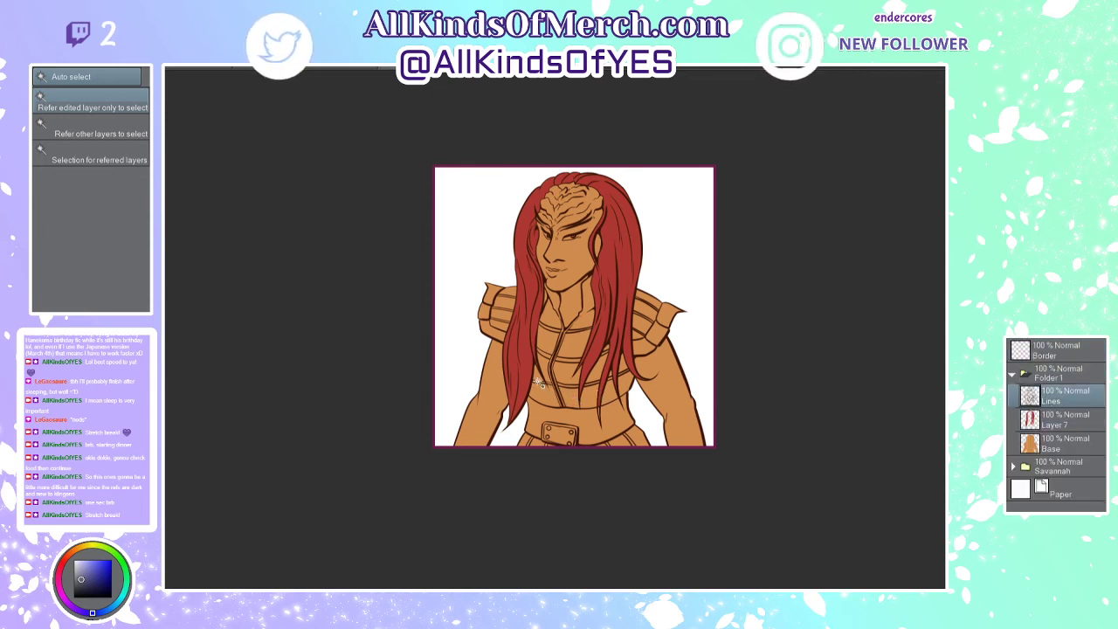
{"action": "left_click", "coordinate": [501, 341]}
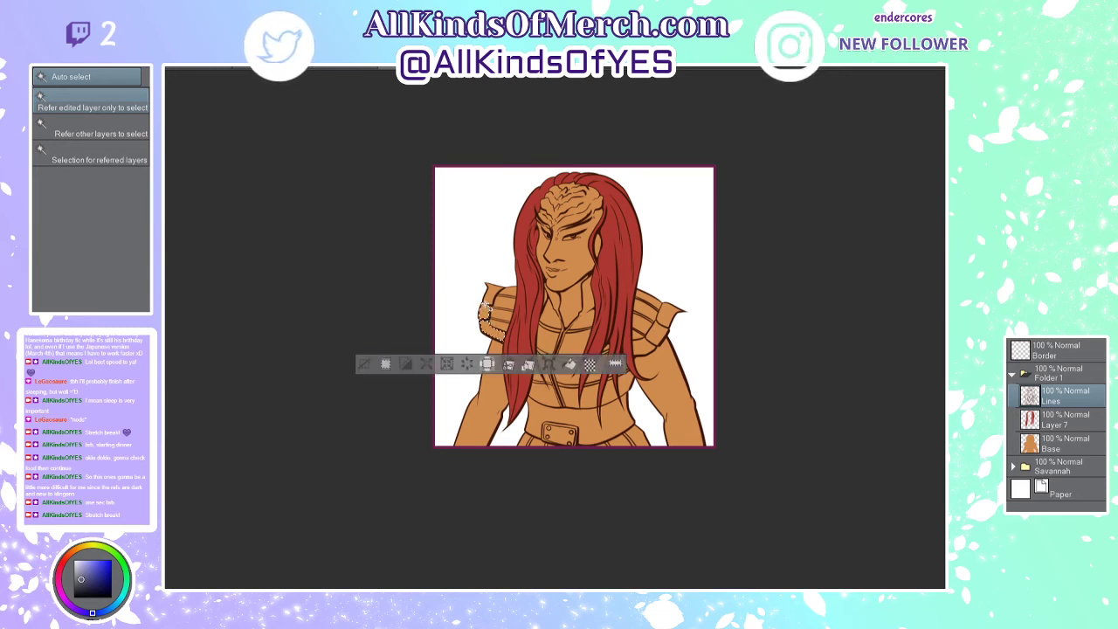
{"action": "left_click", "coordinate": [495, 394]}
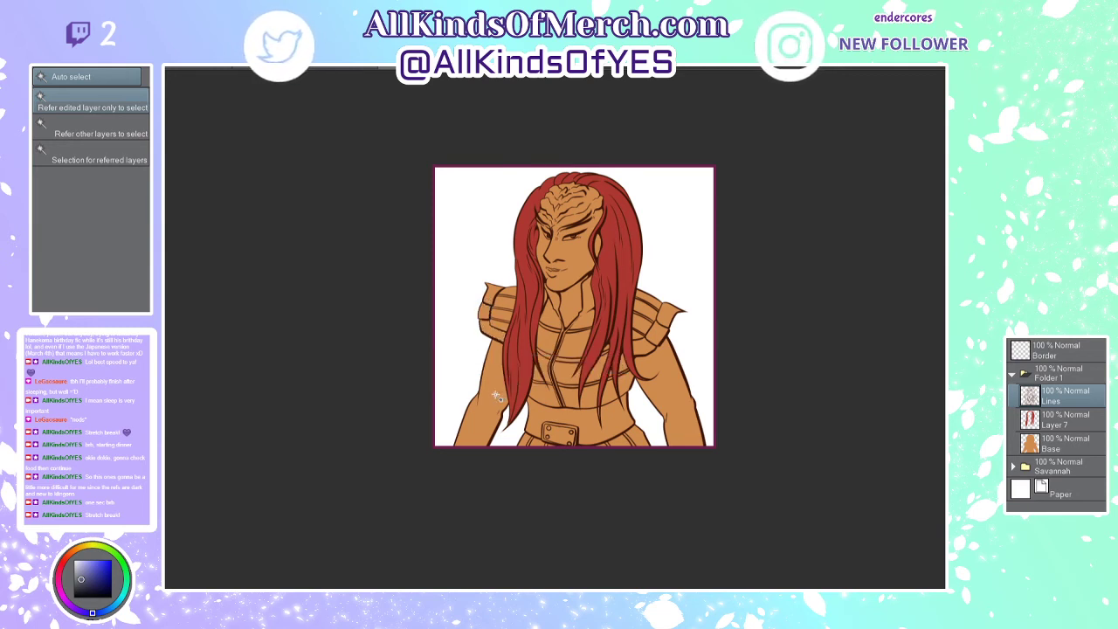
{"action": "left_click", "coordinate": [668, 411], "text": "shift"}
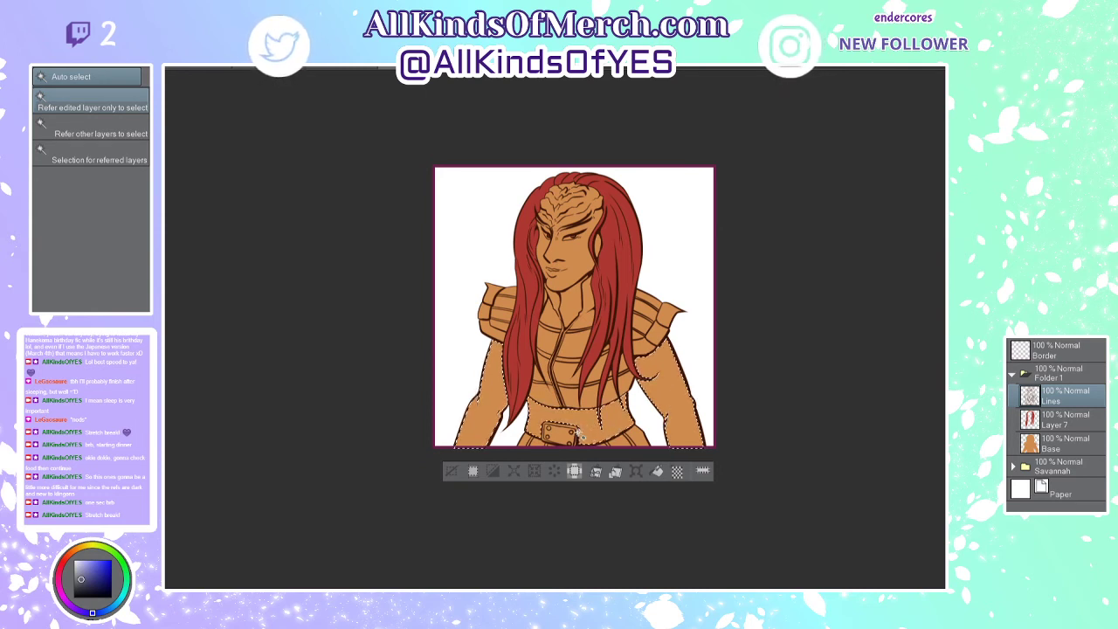
{"action": "left_click", "coordinate": [569, 310], "text": "shift"}
{"action": "left_click", "coordinate": [557, 271], "text": "shift"}
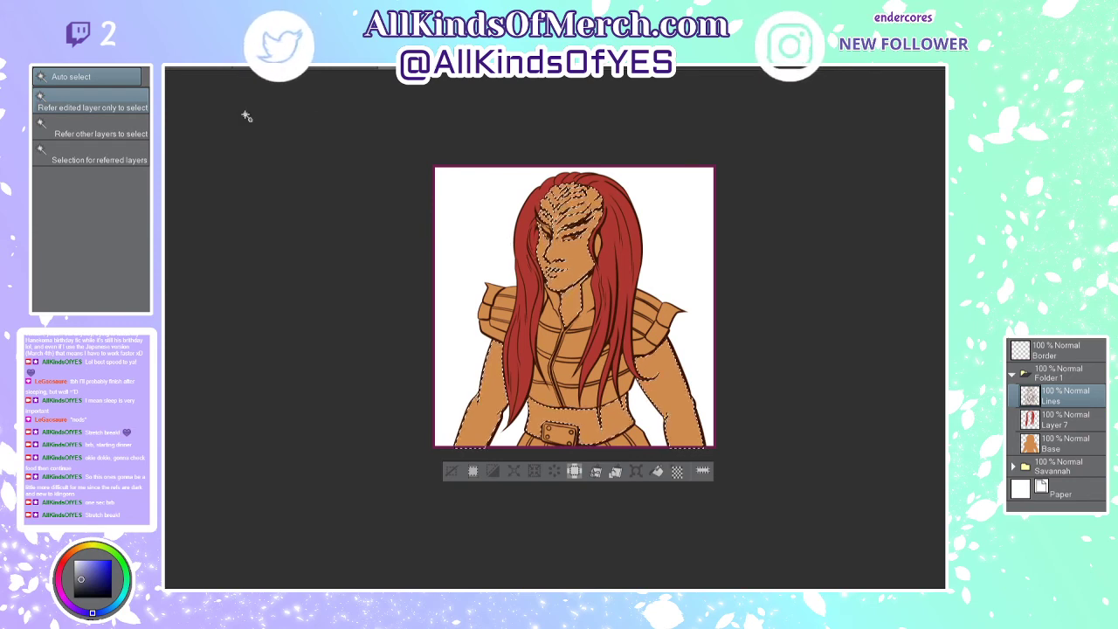
Step: Invert the skin selection, clip Layer 7 to Base, and add a clipped new layer directly above Base
{"action": "key", "text": "ctrl+shift+i"}
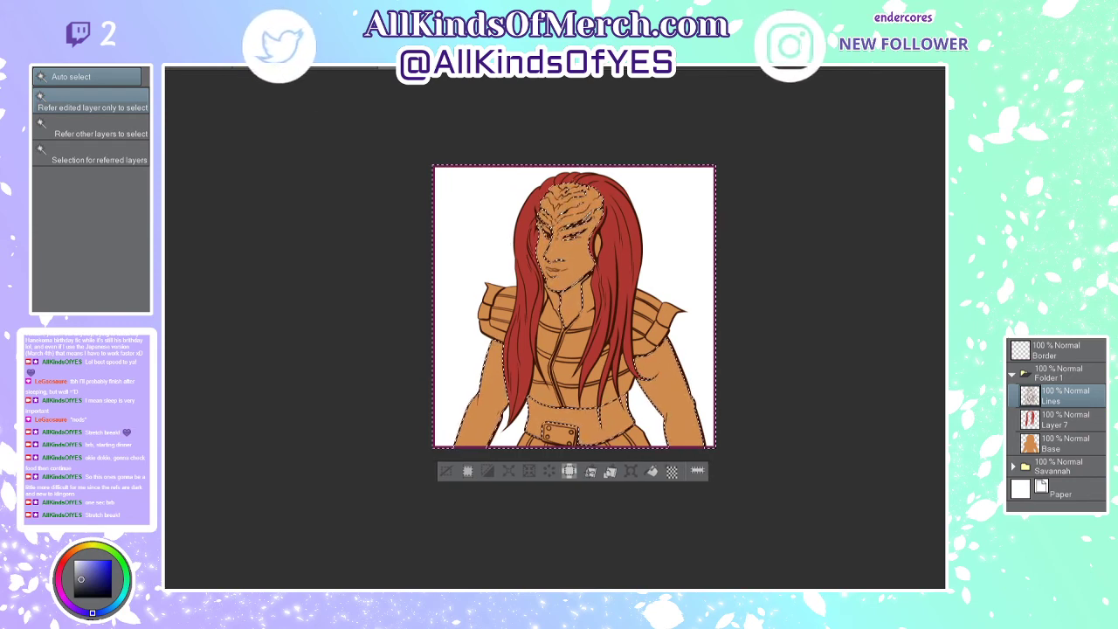
{"action": "left_click", "coordinate": [1035, 421]}
{"action": "key", "text": "ctrl+alt+g"}
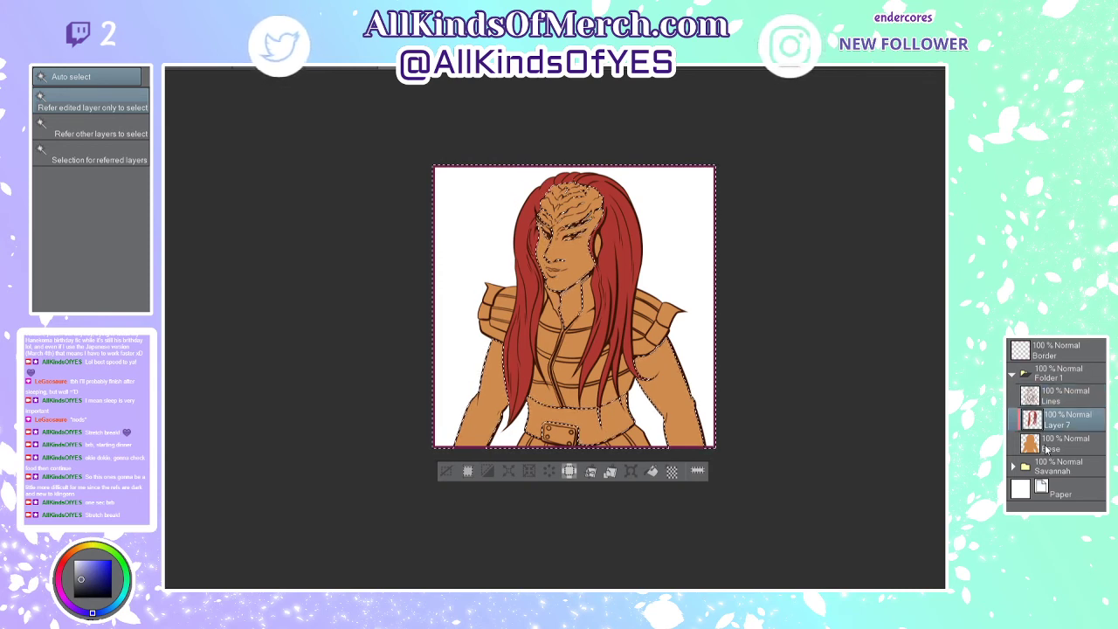
{"action": "left_click", "coordinate": [1053, 445]}
{"action": "key", "text": "ctrl+shift+n"}
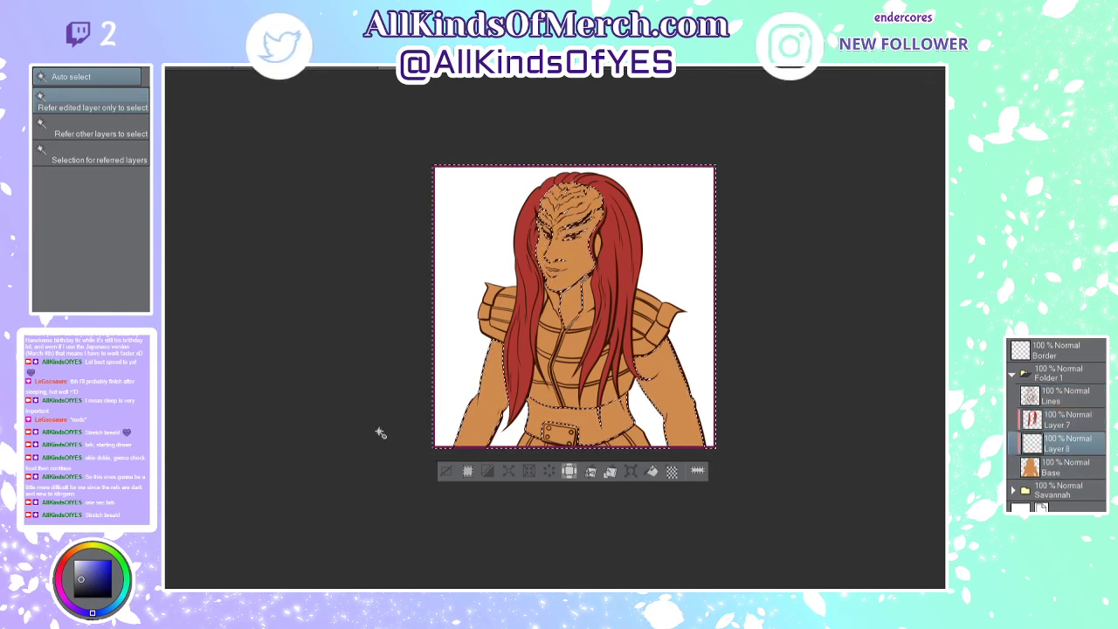
Step: Enlarge the Mapping pen and paint the shoulder guard on the image's left side blue-grey on Layer 8
{"action": "key", "text": "p"}
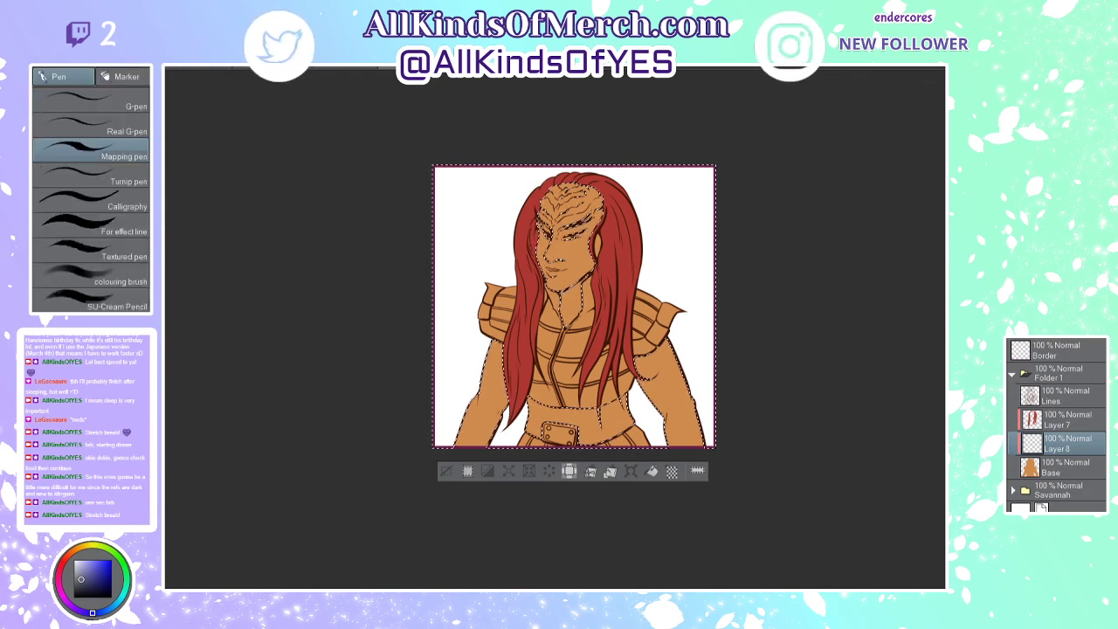
{"action": "key", "text": "]"}
{"action": "key", "text": "]"}
{"action": "key", "text": "]"}
{"action": "key", "text": "]"}
{"action": "key", "text": "]"}
{"action": "mouse_move", "coordinate": [470, 308]}
{"action": "left_mouse_down"}
{"action": "mouse_move", "coordinate": [477, 292]}
{"action": "mouse_move", "coordinate": [507, 285]}
{"action": "left_mouse_up"}
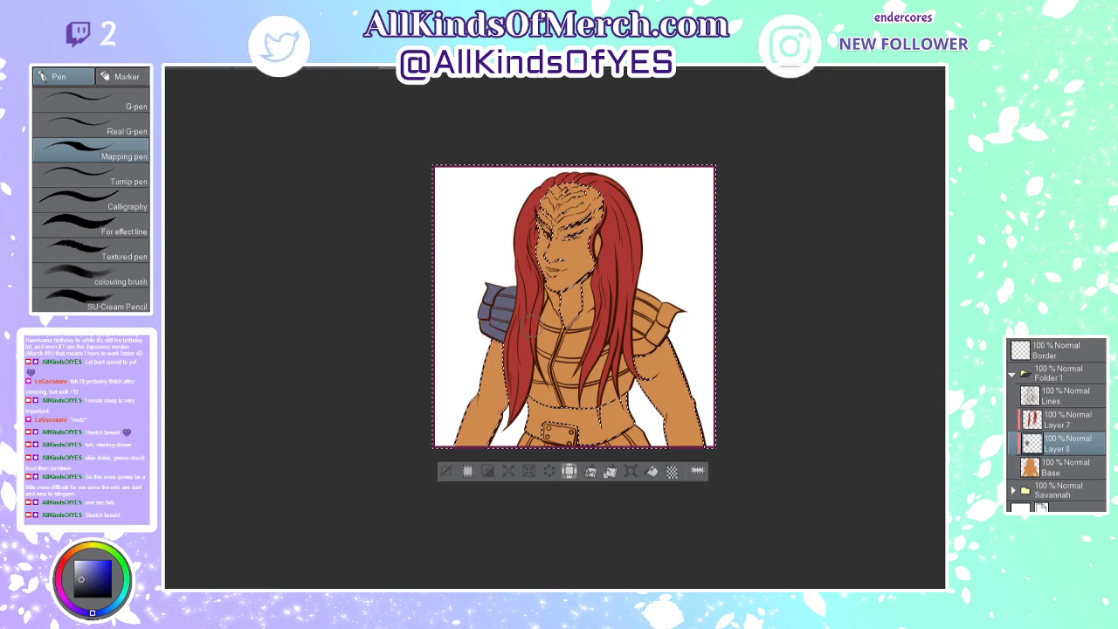
Step: Paint the collar and the whole torso of the vest blue-grey, including the gaps between the hair strands
{"action": "scroll", "coordinate": [489, 309], "scroll_direction": "up", "scroll_amount": 2}
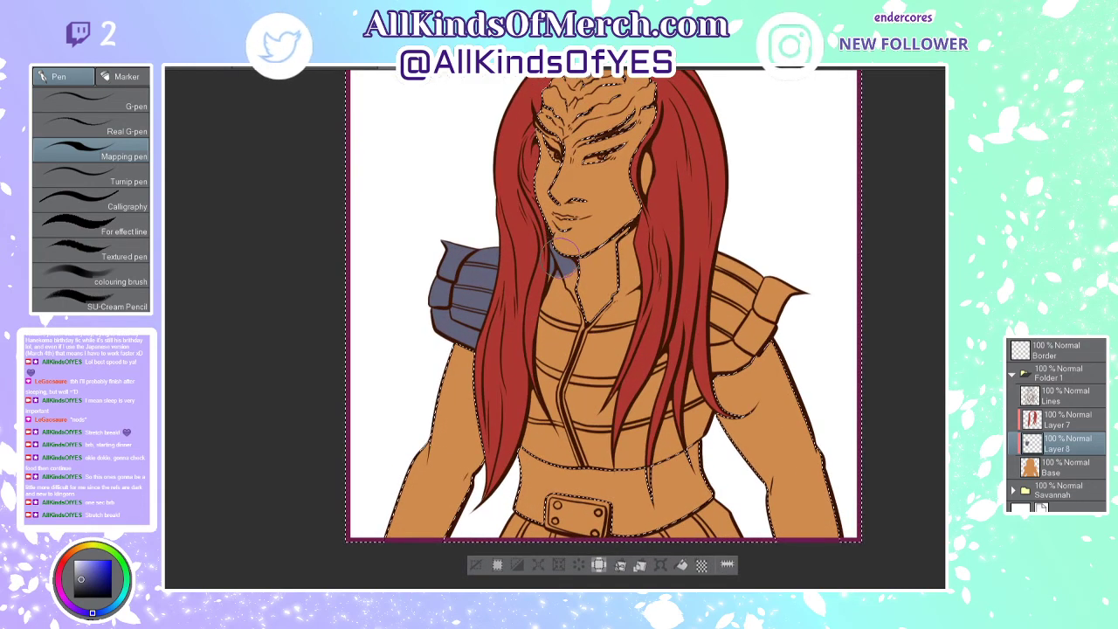
{"action": "mouse_move", "coordinate": [565, 250]}
{"action": "left_mouse_down"}
{"action": "mouse_move", "coordinate": [568, 305]}
{"action": "mouse_move", "coordinate": [560, 319]}
{"action": "mouse_move", "coordinate": [549, 298]}
{"action": "mouse_move", "coordinate": [540, 442]}
{"action": "mouse_move", "coordinate": [569, 456]}
{"action": "mouse_move", "coordinate": [560, 391]}
{"action": "mouse_move", "coordinate": [567, 346]}
{"action": "mouse_move", "coordinate": [645, 241]}
{"action": "mouse_move", "coordinate": [579, 399]}
{"action": "mouse_move", "coordinate": [607, 358]}
{"action": "left_mouse_up"}
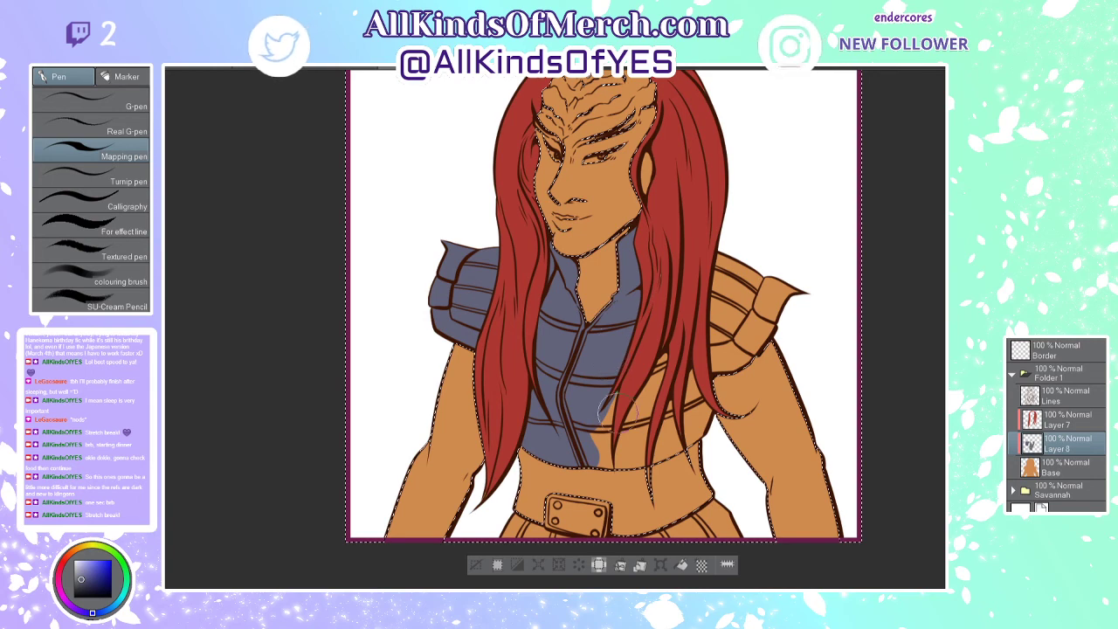
{"action": "scroll", "coordinate": [619, 460], "scroll_direction": "up", "scroll_amount": 3}
{"action": "mouse_move", "coordinate": [587, 404]}
{"action": "left_mouse_down"}
{"action": "mouse_move", "coordinate": [605, 447]}
{"action": "mouse_move", "coordinate": [668, 254]}
{"action": "left_mouse_up"}
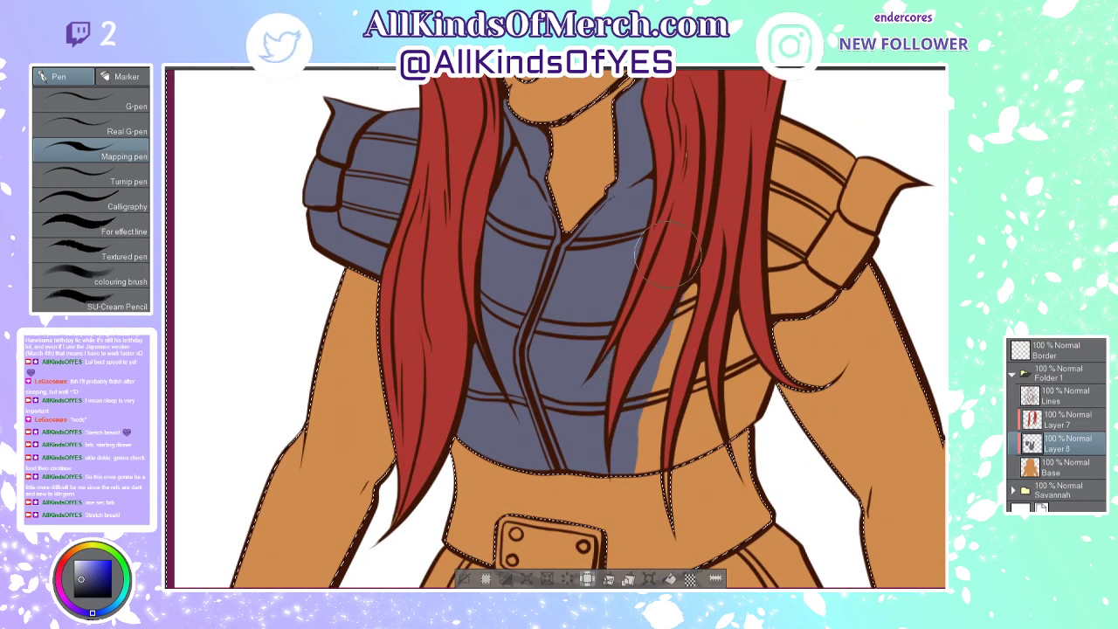
{"action": "left_click", "coordinate": [669, 255], "text": "alt"}
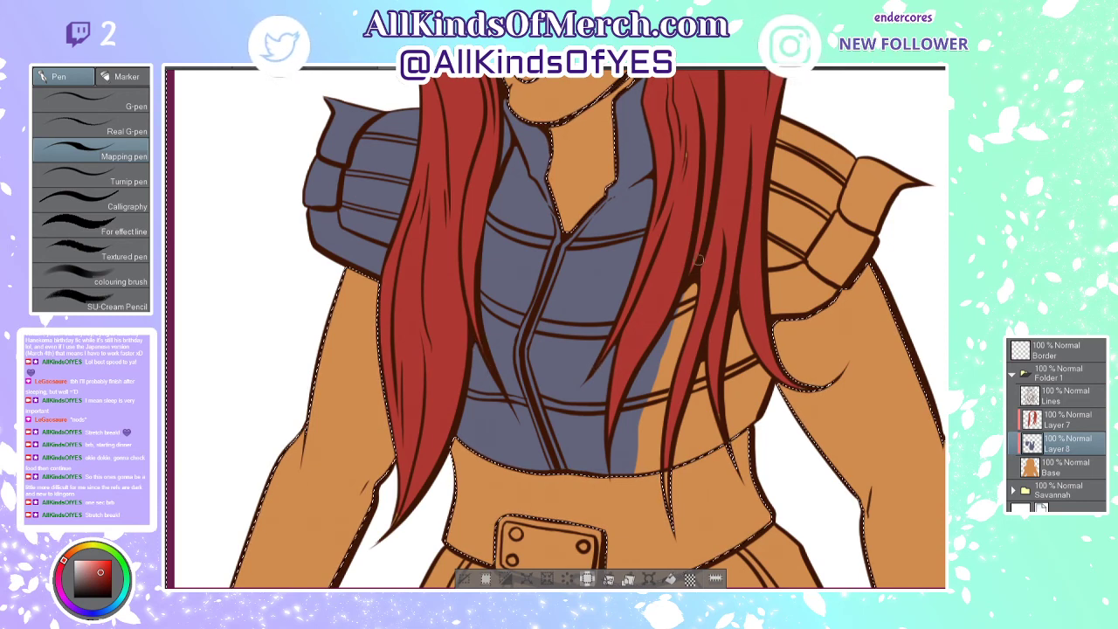
{"action": "left_click", "coordinate": [622, 205], "text": "alt"}
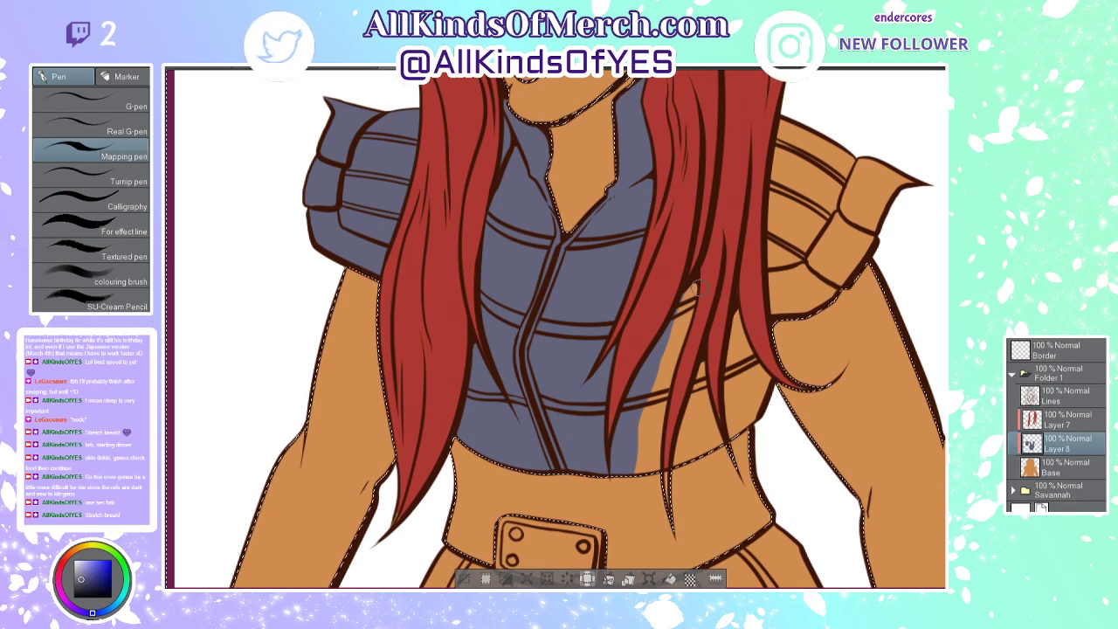
{"action": "left_click_drag", "start_coordinate": [682, 349], "coordinate": [648, 492]}
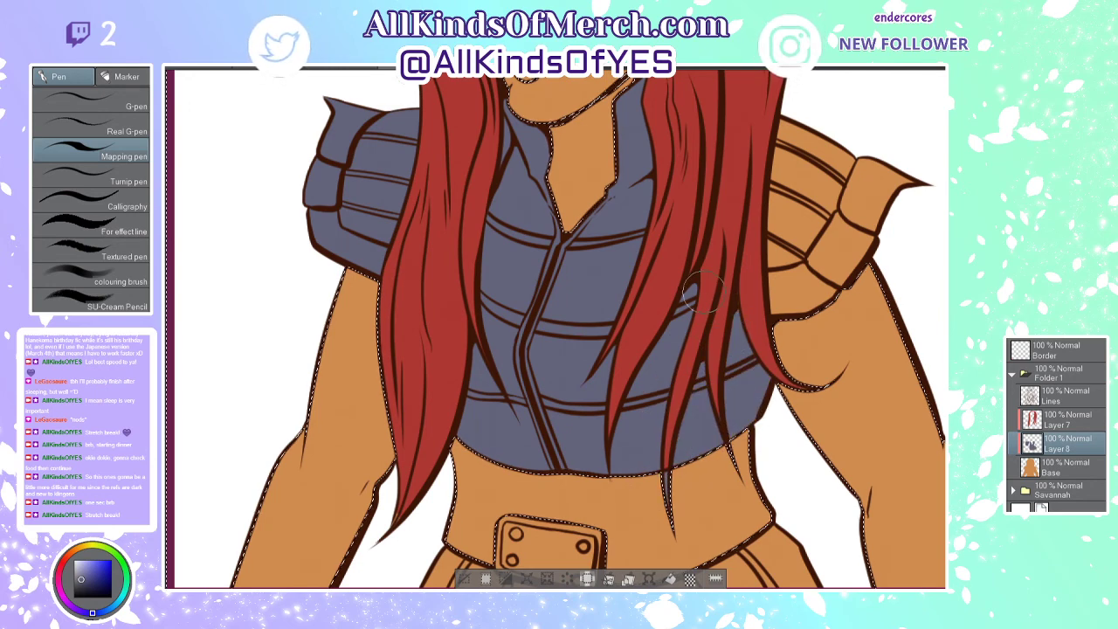
Step: Sample the hair red, make Layer 7 active, and examine the strand tips, hairline and hair edges for gaps
{"action": "left_click", "coordinate": [731, 310], "text": "alt"}
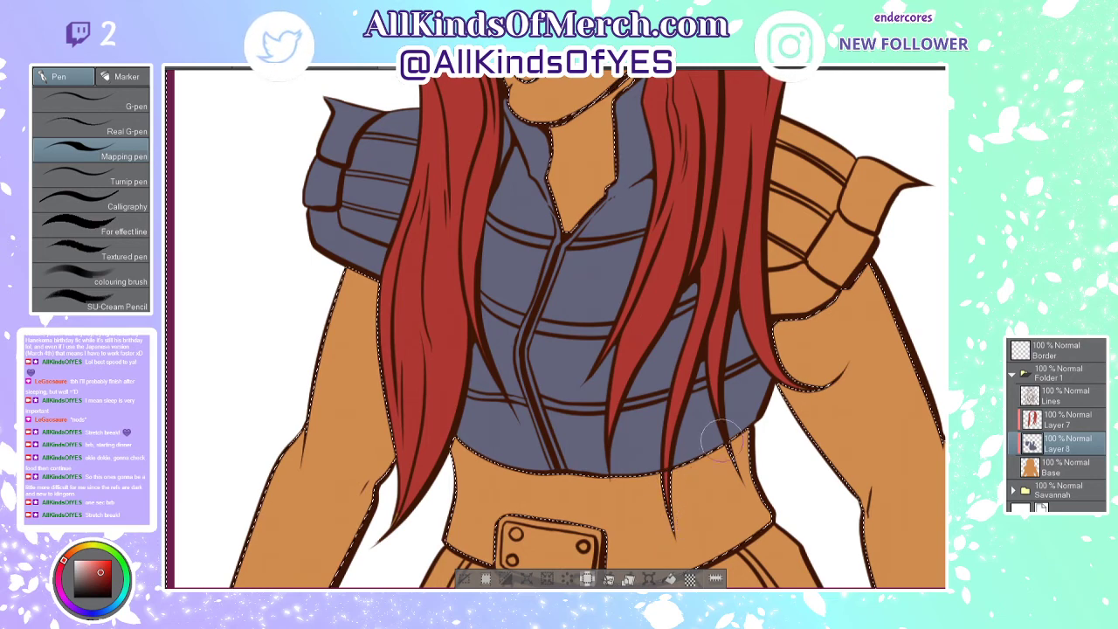
{"action": "key", "text": "bracketleft"}
{"action": "key", "text": "bracketleft"}
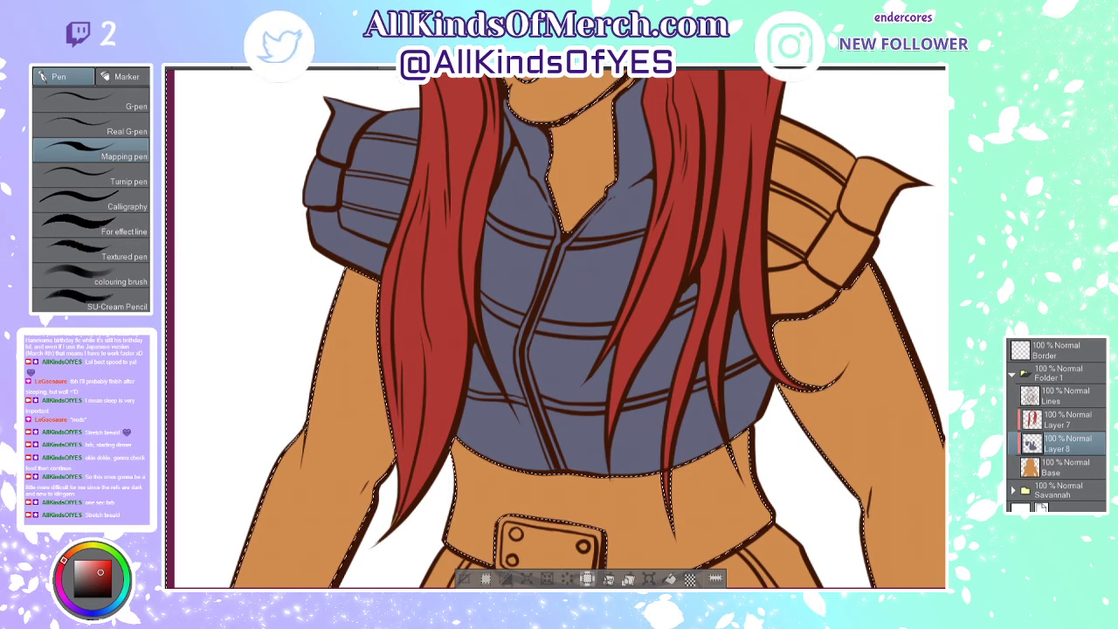
{"action": "left_click", "coordinate": [1065, 400]}
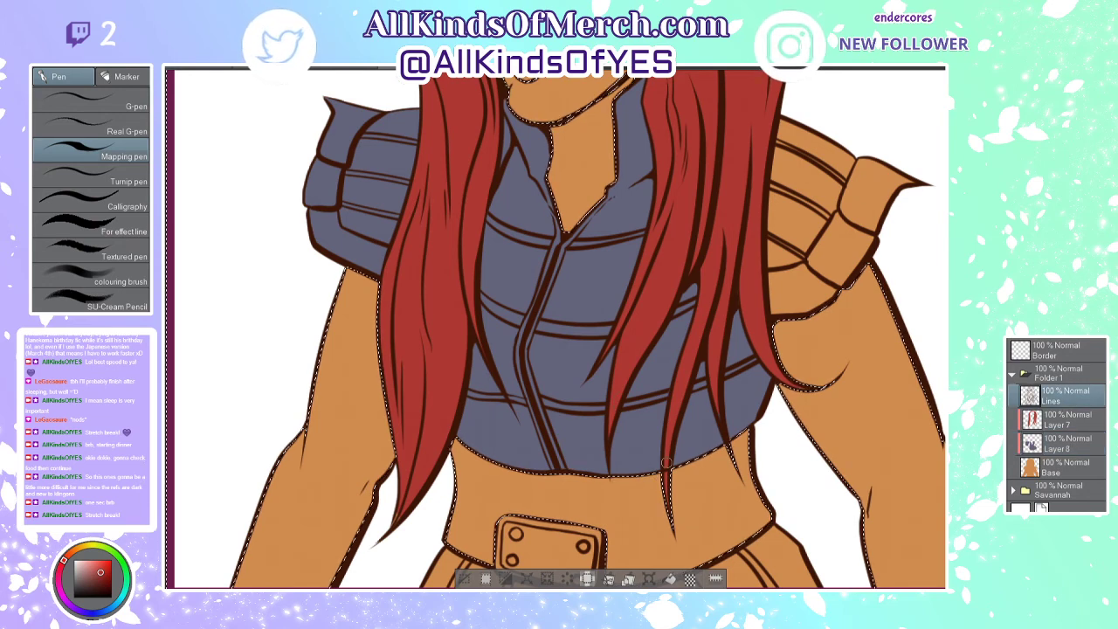
{"action": "scroll", "coordinate": [670, 492], "scroll_direction": "up", "scroll_amount": 2}
{"action": "scroll", "coordinate": [670, 491], "scroll_direction": "down", "scroll_amount": 1}
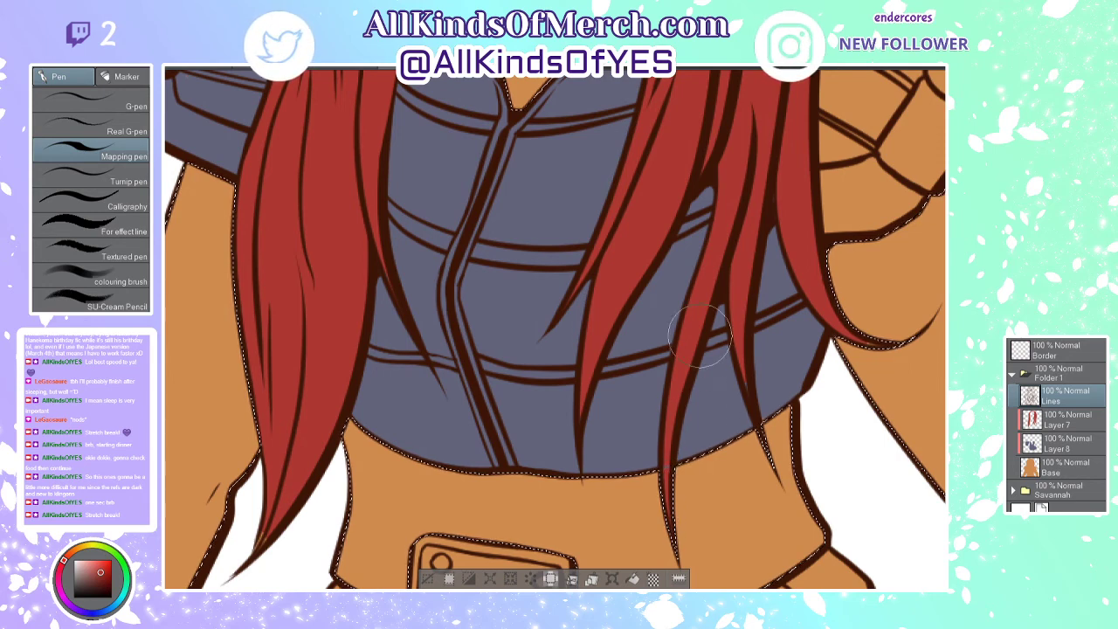
{"action": "left_click", "coordinate": [1064, 417]}
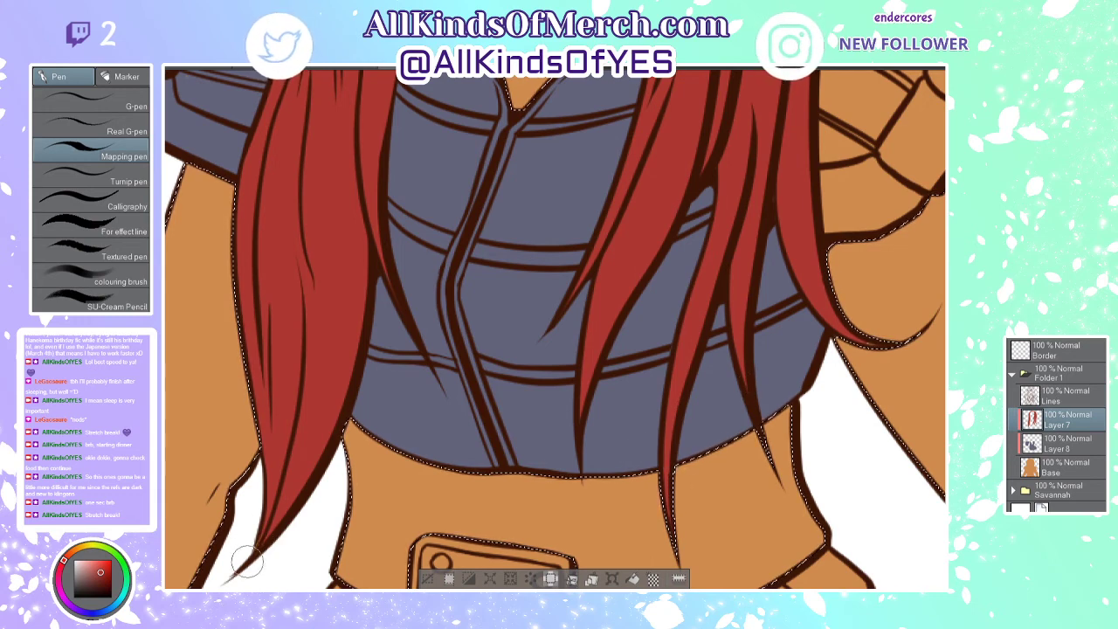
{"action": "scroll", "coordinate": [341, 523], "scroll_direction": "down", "scroll_amount": 2}
{"action": "scroll", "coordinate": [699, 400], "scroll_direction": "up", "scroll_amount": 3}
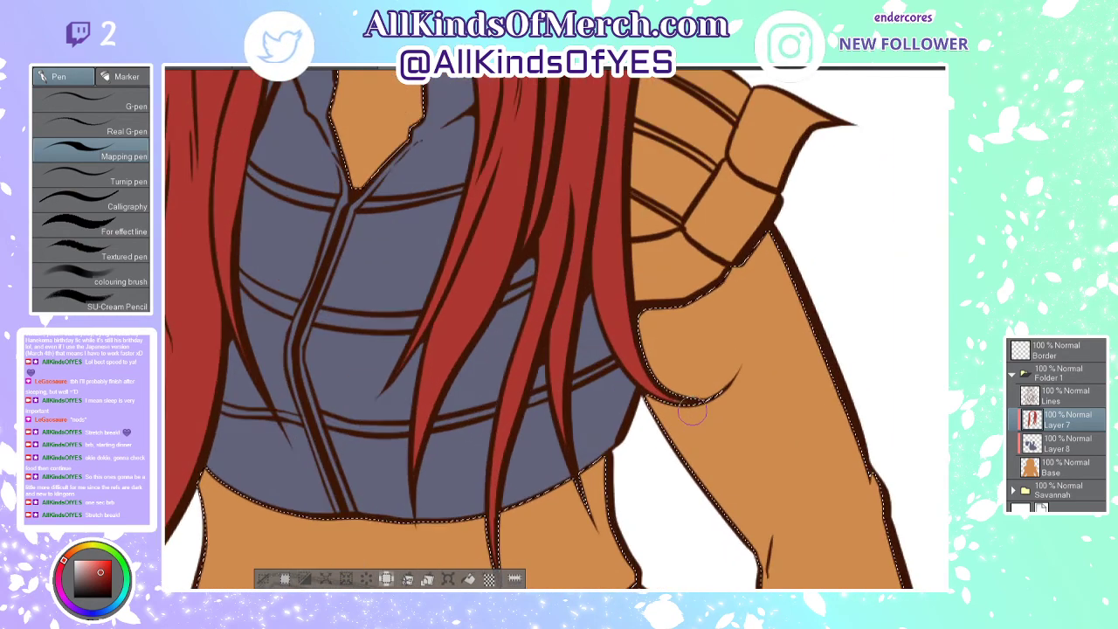
{"action": "scroll", "coordinate": [760, 410], "scroll_direction": "down", "scroll_amount": 3}
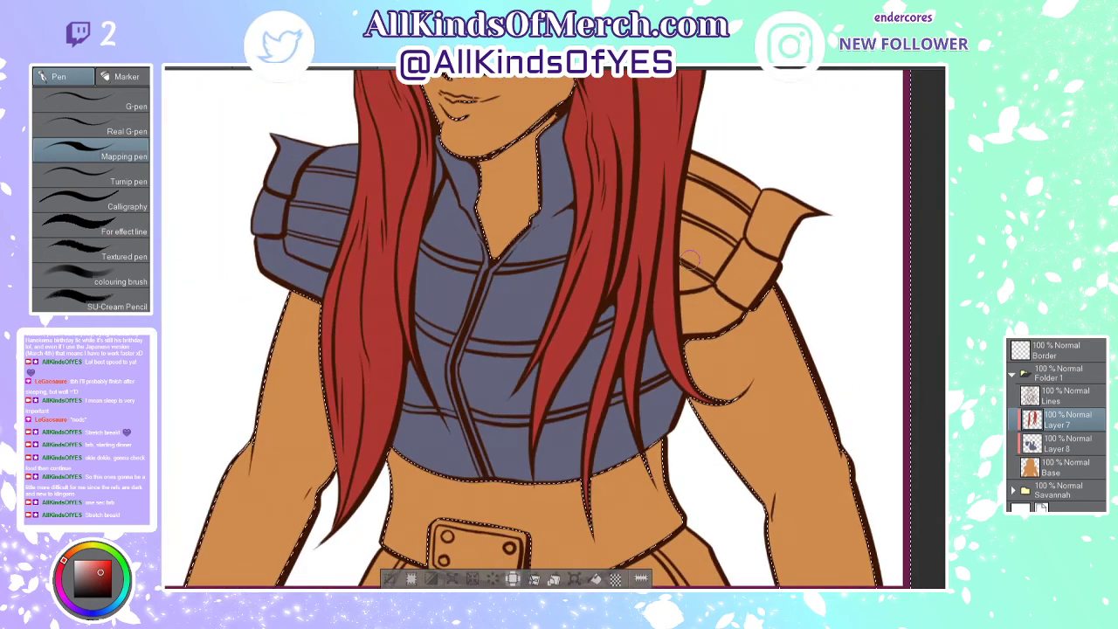
{"action": "scroll", "coordinate": [760, 410], "scroll_direction": "up", "scroll_amount": 1}
{"action": "scroll", "coordinate": [923, 344], "scroll_direction": "down", "scroll_amount": 1}
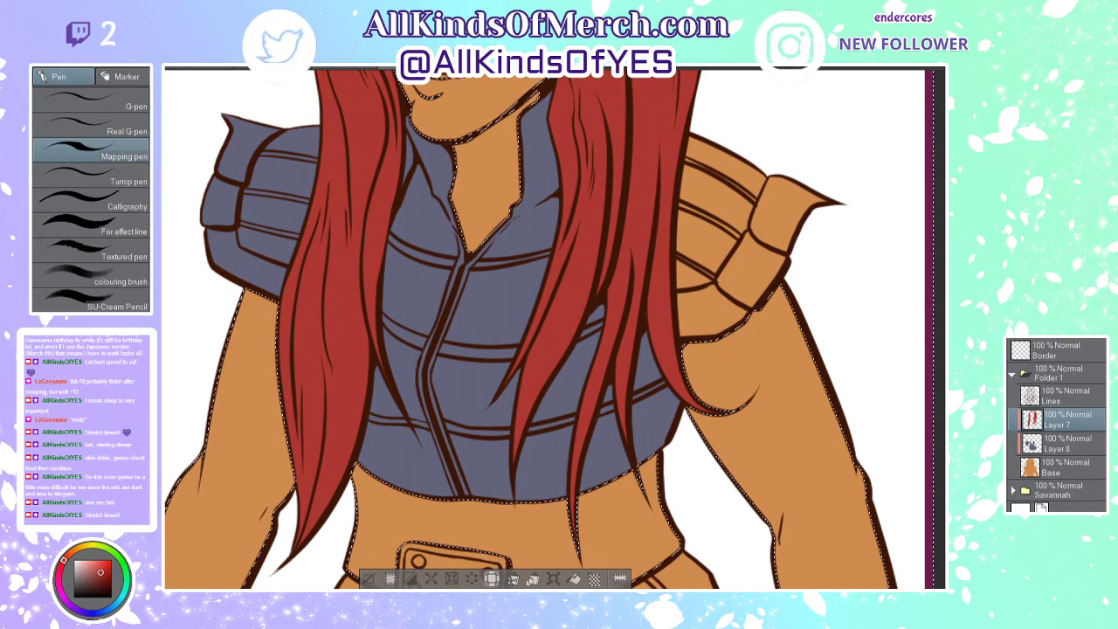
{"action": "scroll", "coordinate": [923, 344], "scroll_direction": "up", "scroll_amount": 5}
{"action": "scroll", "coordinate": [566, 318], "scroll_direction": "up", "scroll_amount": 2}
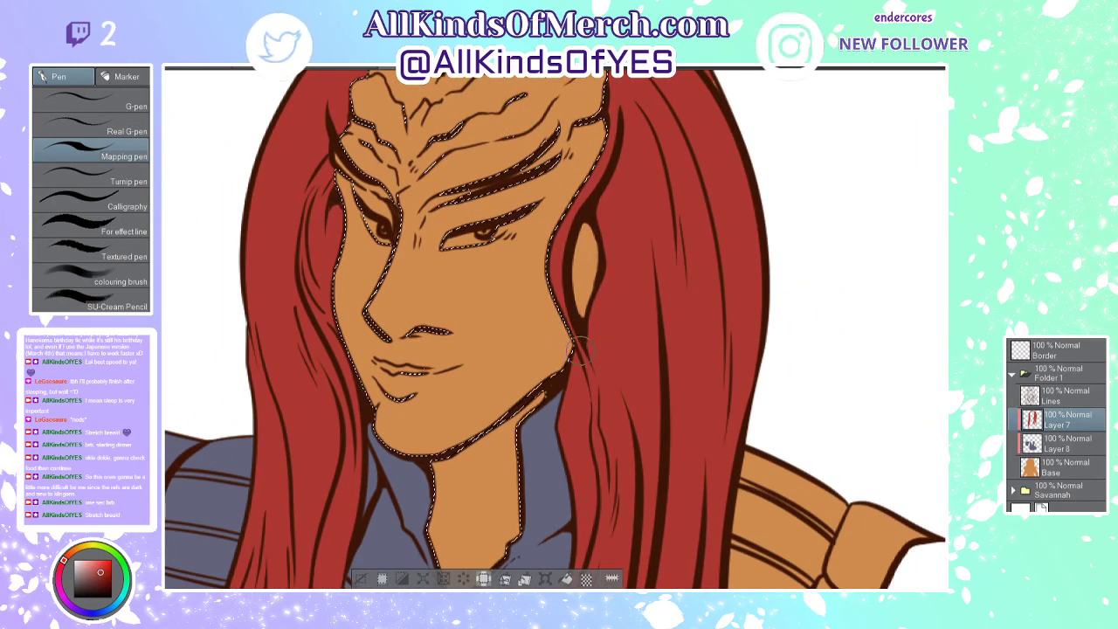
{"action": "scroll", "coordinate": [582, 351], "scroll_direction": "down", "scroll_amount": 3}
{"action": "scroll", "coordinate": [576, 131], "scroll_direction": "up", "scroll_amount": 3}
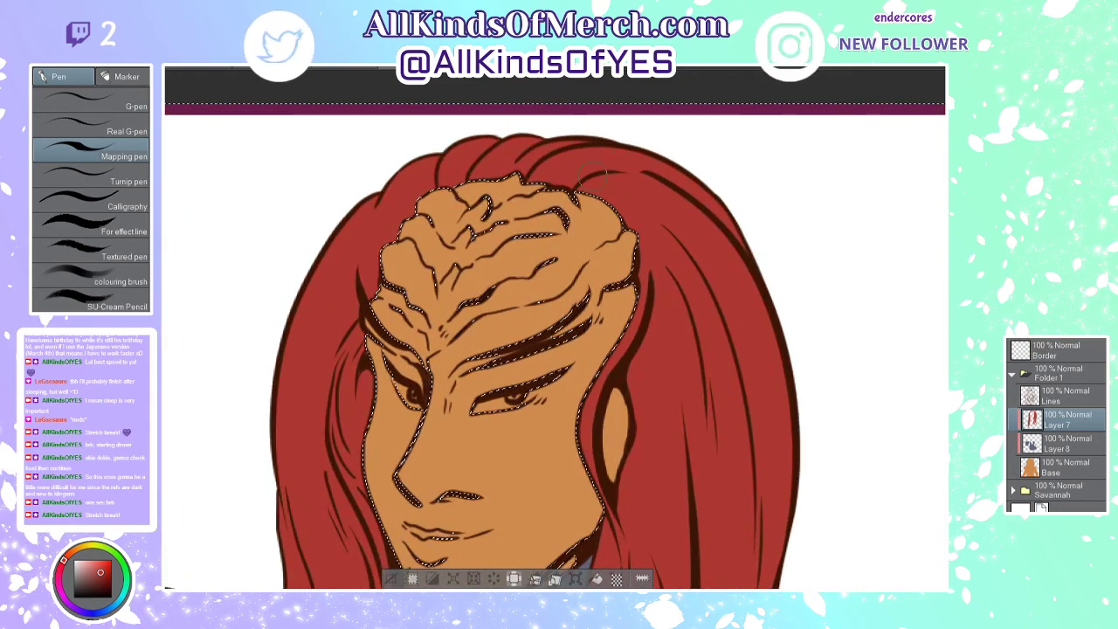
{"action": "scroll", "coordinate": [356, 181], "scroll_direction": "down", "scroll_amount": 3}
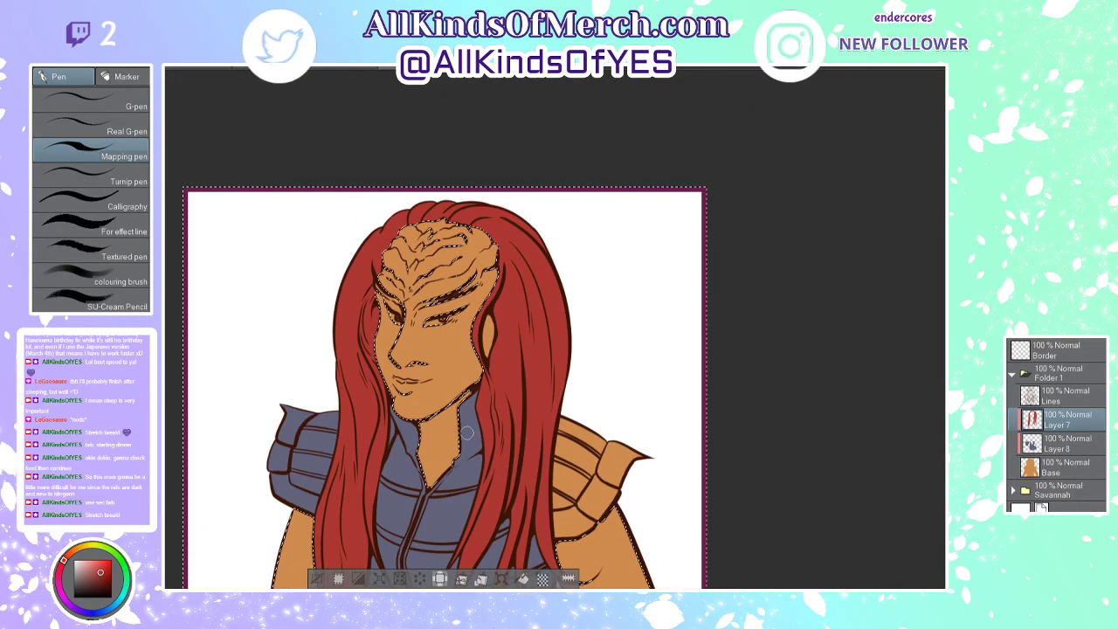
Step: Paint the remaining orange shoulder guard blue-grey on Layer 8, including its pointed outer plate
{"action": "scroll", "coordinate": [610, 540], "scroll_direction": "up", "scroll_amount": 3}
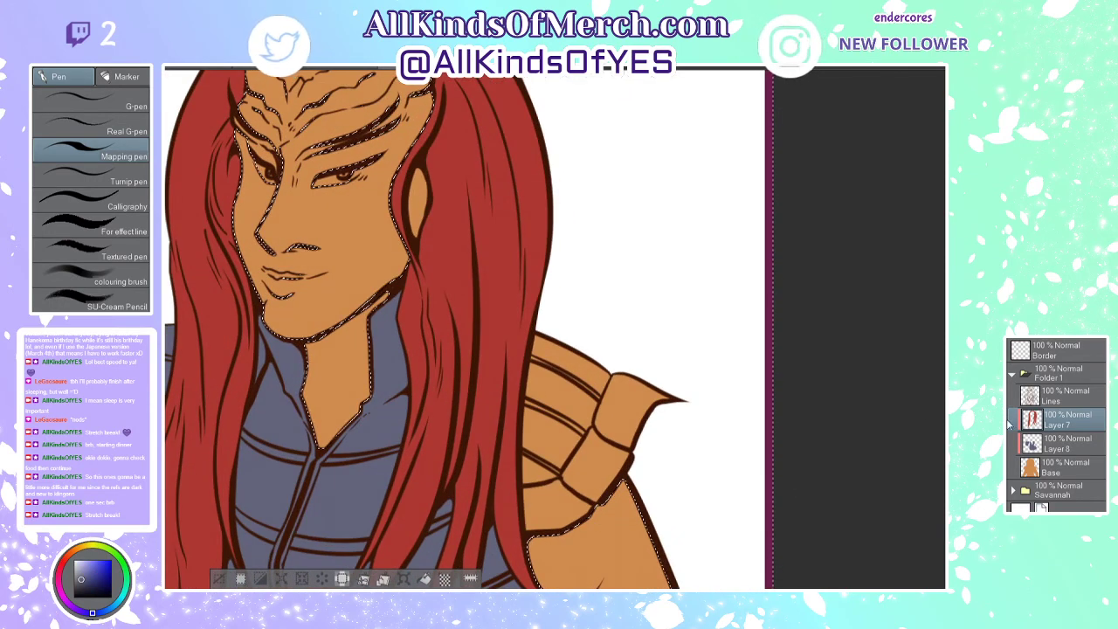
{"action": "left_click", "coordinate": [1058, 443]}
{"action": "mouse_move", "coordinate": [553, 351]}
{"action": "left_mouse_down"}
{"action": "mouse_move", "coordinate": [542, 513]}
{"action": "mouse_move", "coordinate": [589, 508]}
{"action": "mouse_move", "coordinate": [678, 381]}
{"action": "mouse_move", "coordinate": [560, 356]}
{"action": "mouse_move", "coordinate": [579, 477]}
{"action": "mouse_move", "coordinate": [608, 418]}
{"action": "mouse_move", "coordinate": [598, 402]}
{"action": "mouse_move", "coordinate": [643, 354]}
{"action": "left_mouse_up"}
{"action": "scroll", "coordinate": [643, 352], "scroll_direction": "down", "scroll_amount": 2}
{"action": "scroll", "coordinate": [643, 352], "scroll_direction": "down", "scroll_amount": 4}
{"action": "scroll", "coordinate": [647, 512], "scroll_direction": "up", "scroll_amount": 1}
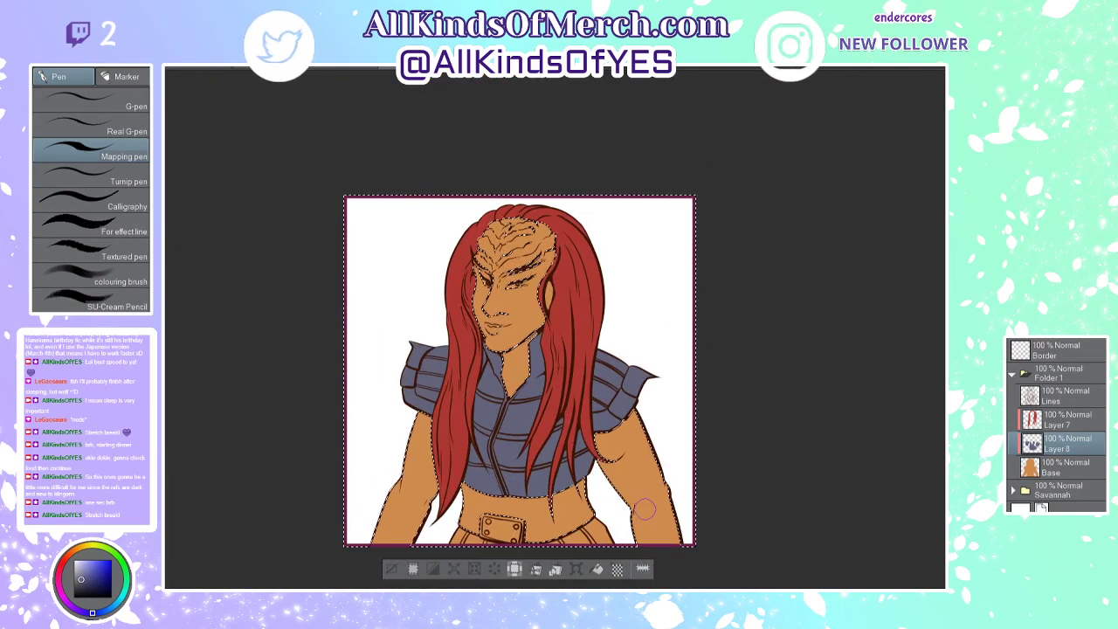
Step: Paint the trousers and belt buckle blue-grey on Layer 8 with a larger pen, and clear the selection
{"action": "left_click_drag", "start_coordinate": [549, 546], "coordinate": [549, 454]}
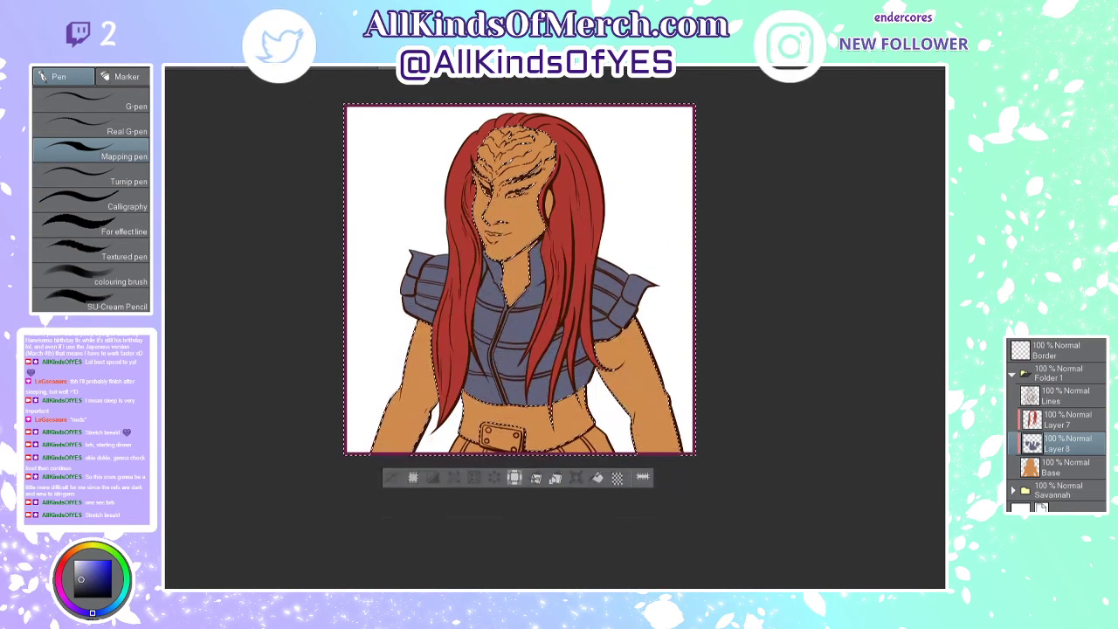
{"action": "scroll", "coordinate": [551, 457], "scroll_direction": "up", "scroll_amount": 3}
{"action": "scroll", "coordinate": [609, 444], "scroll_direction": "up", "scroll_amount": 1}
{"action": "left_click_drag", "start_coordinate": [654, 390], "coordinate": [583, 451]}
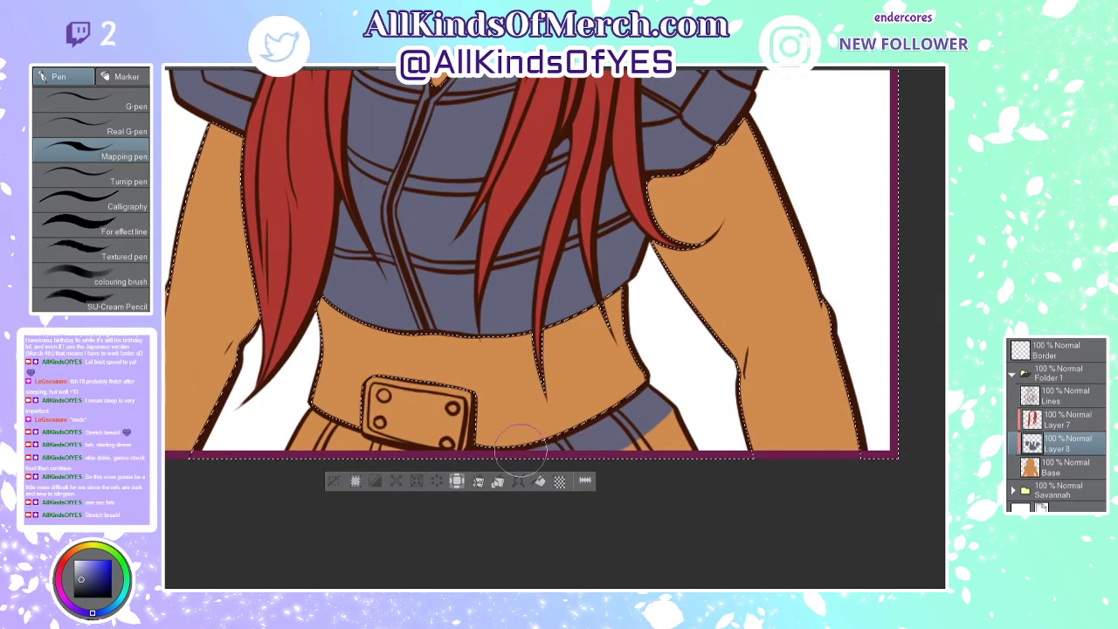
{"action": "key", "text": "]"}
{"action": "key", "text": "]"}
{"action": "key", "text": "]"}
{"action": "mouse_move", "coordinate": [651, 433]}
{"action": "left_mouse_down"}
{"action": "mouse_move", "coordinate": [587, 462]}
{"action": "mouse_move", "coordinate": [366, 455]}
{"action": "mouse_move", "coordinate": [329, 441]}
{"action": "mouse_move", "coordinate": [308, 474]}
{"action": "mouse_move", "coordinate": [422, 393]}
{"action": "left_mouse_up"}
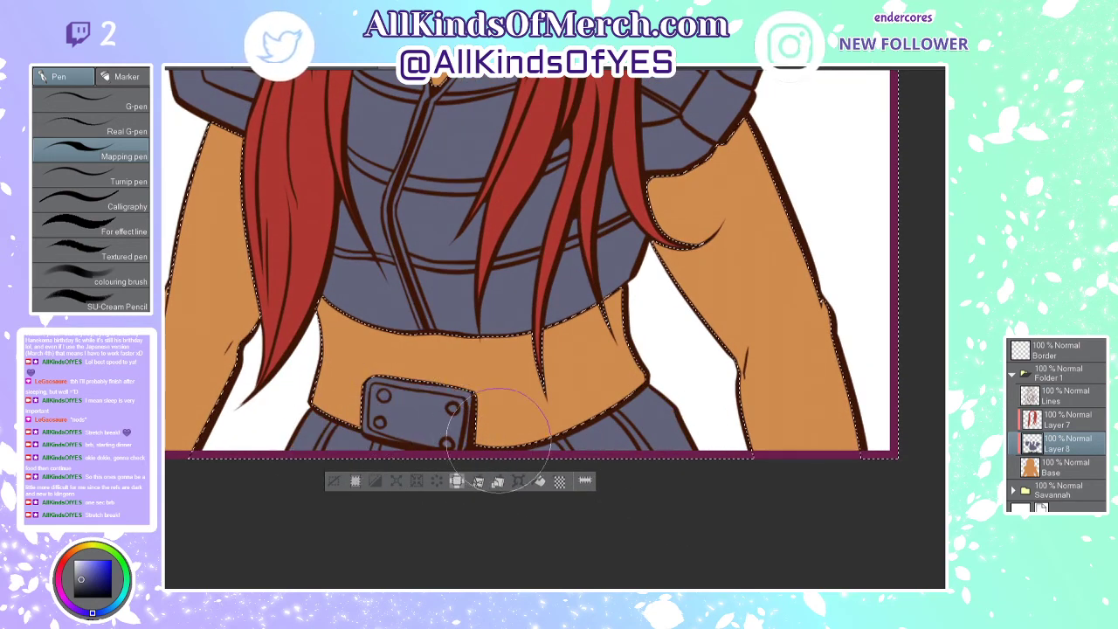
{"action": "key", "text": "ctrl+Tab"}
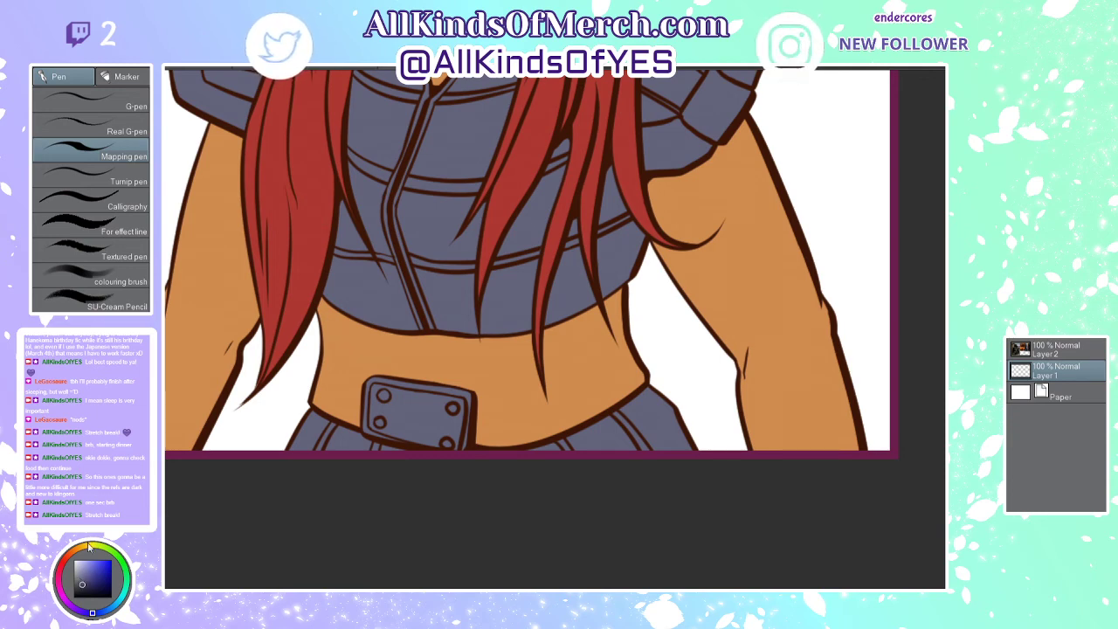
Step: Paint the belt buckle plate a darker blue-grey and its rivets gold on Layer 8, within the selected area
{"action": "left_click", "coordinate": [408, 414]}
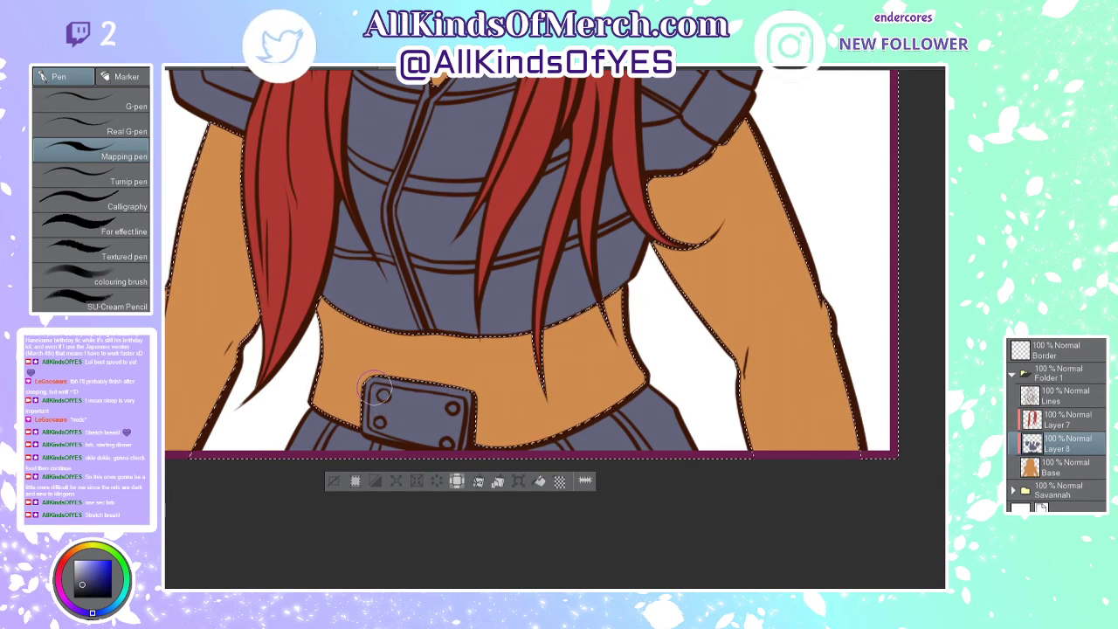
{"action": "mouse_move", "coordinate": [381, 391]}
{"action": "left_mouse_down"}
{"action": "mouse_move", "coordinate": [426, 389]}
{"action": "mouse_move", "coordinate": [374, 384]}
{"action": "mouse_move", "coordinate": [372, 419]}
{"action": "mouse_move", "coordinate": [446, 436]}
{"action": "mouse_move", "coordinate": [463, 417]}
{"action": "mouse_move", "coordinate": [377, 395]}
{"action": "mouse_move", "coordinate": [490, 395]}
{"action": "left_mouse_up"}
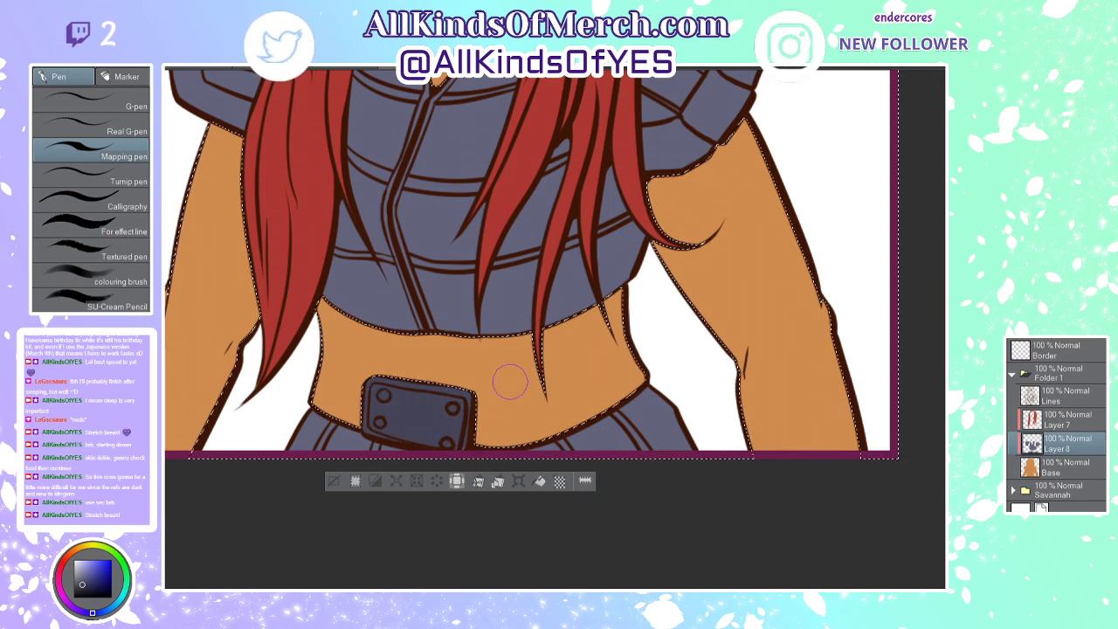
{"action": "left_click", "coordinate": [515, 384], "text": "alt"}
{"action": "left_click", "coordinate": [103, 560]}
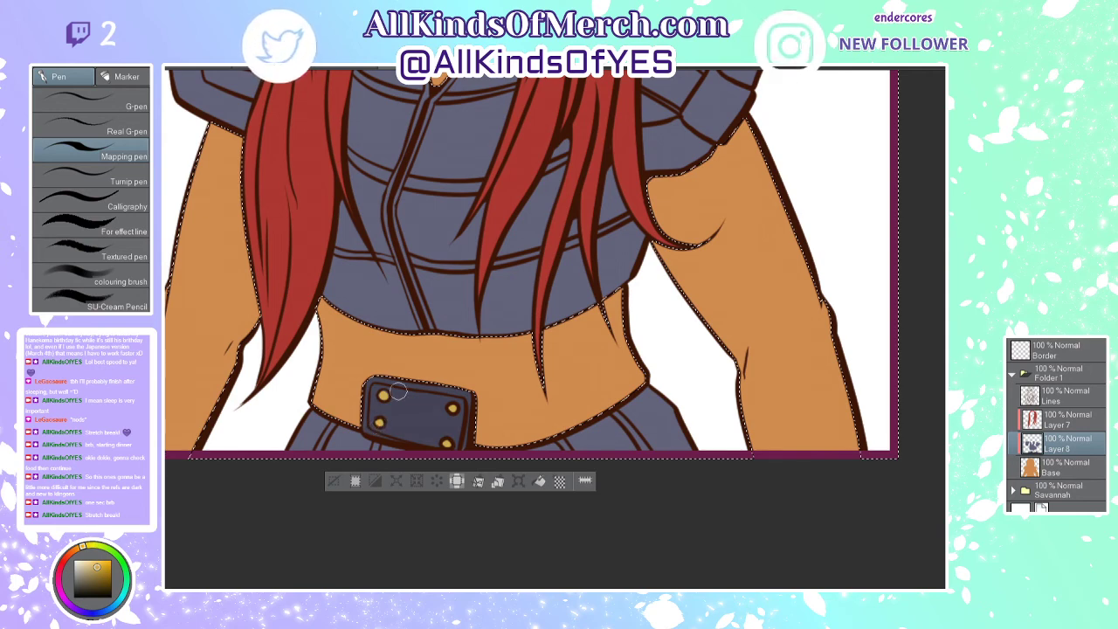
Step: Sample the buckle's dark blue-grey and paint the bare midriff with a larger pen on a new clipped layer directly above Base
{"action": "left_click", "coordinate": [417, 416], "text": "alt"}
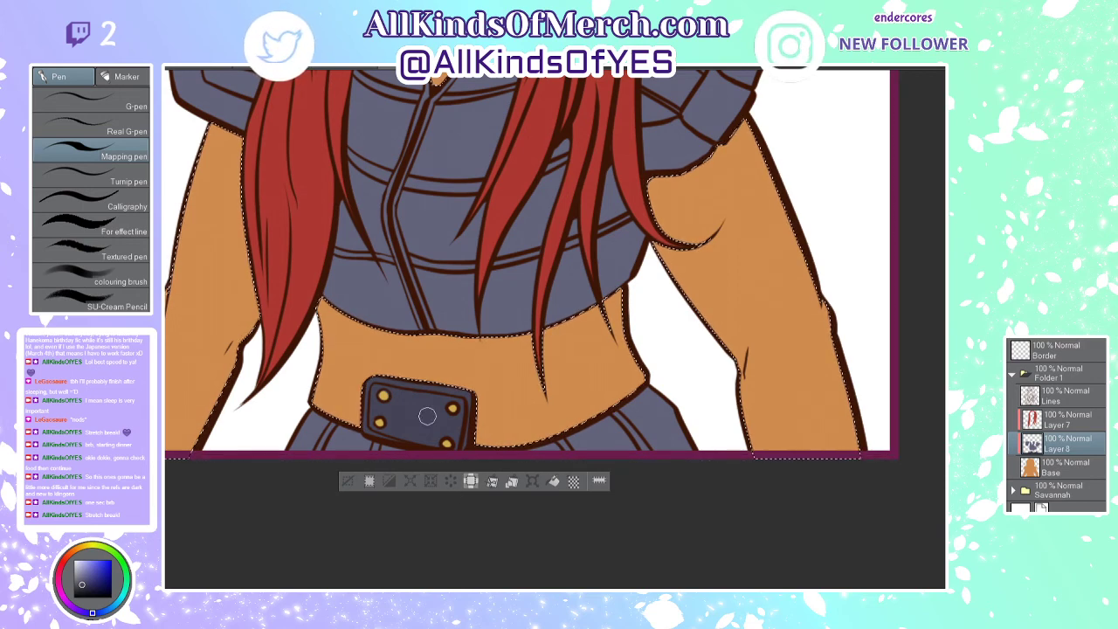
{"action": "left_click", "coordinate": [1062, 468]}
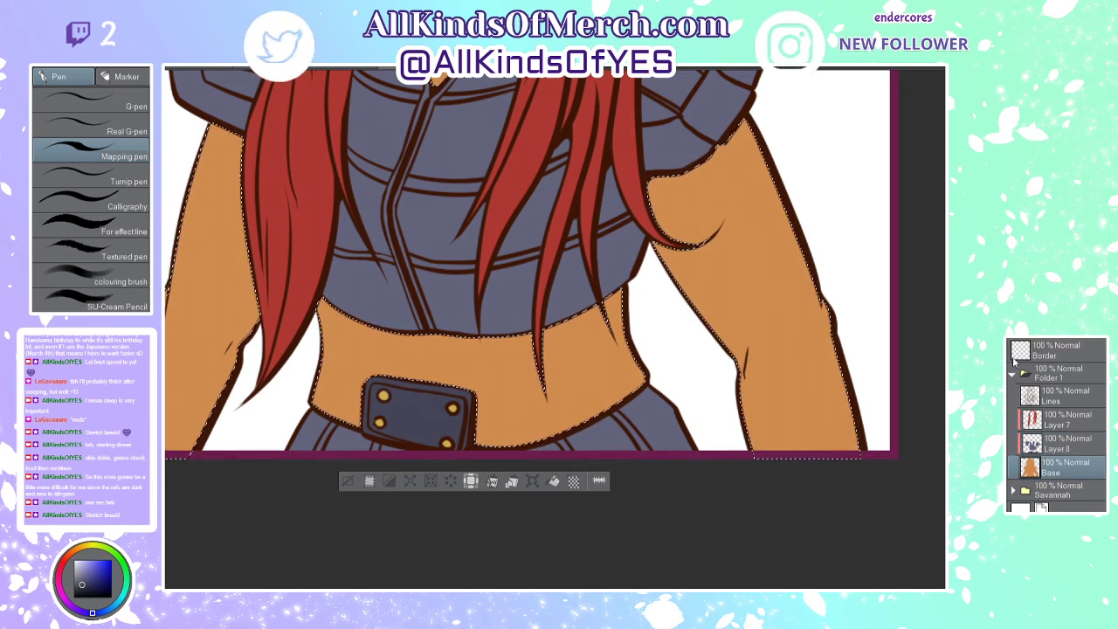
{"action": "key", "text": "ctrl+shift+n"}
{"action": "key", "text": "bracketright"}
{"action": "key", "text": "bracketright"}
{"action": "key", "text": "bracketright"}
{"action": "key", "text": "bracketright"}
{"action": "mouse_move", "coordinate": [390, 356]}
{"action": "left_mouse_down"}
{"action": "mouse_move", "coordinate": [346, 325]}
{"action": "mouse_move", "coordinate": [369, 385]}
{"action": "mouse_move", "coordinate": [437, 358]}
{"action": "mouse_move", "coordinate": [498, 421]}
{"action": "mouse_move", "coordinate": [542, 353]}
{"action": "mouse_move", "coordinate": [569, 376]}
{"action": "mouse_move", "coordinate": [585, 329]}
{"action": "mouse_move", "coordinate": [594, 384]}
{"action": "left_mouse_up"}
Step: Choose a pale violet-white, shrink the pen, clear the selection and start colouring the whites of the eyes on Layer 9
{"action": "scroll", "coordinate": [594, 384], "scroll_direction": "down", "scroll_amount": 1}
{"action": "scroll", "coordinate": [594, 384], "scroll_direction": "down", "scroll_amount": 4}
{"action": "scroll", "coordinate": [594, 384], "scroll_direction": "up", "scroll_amount": 2}
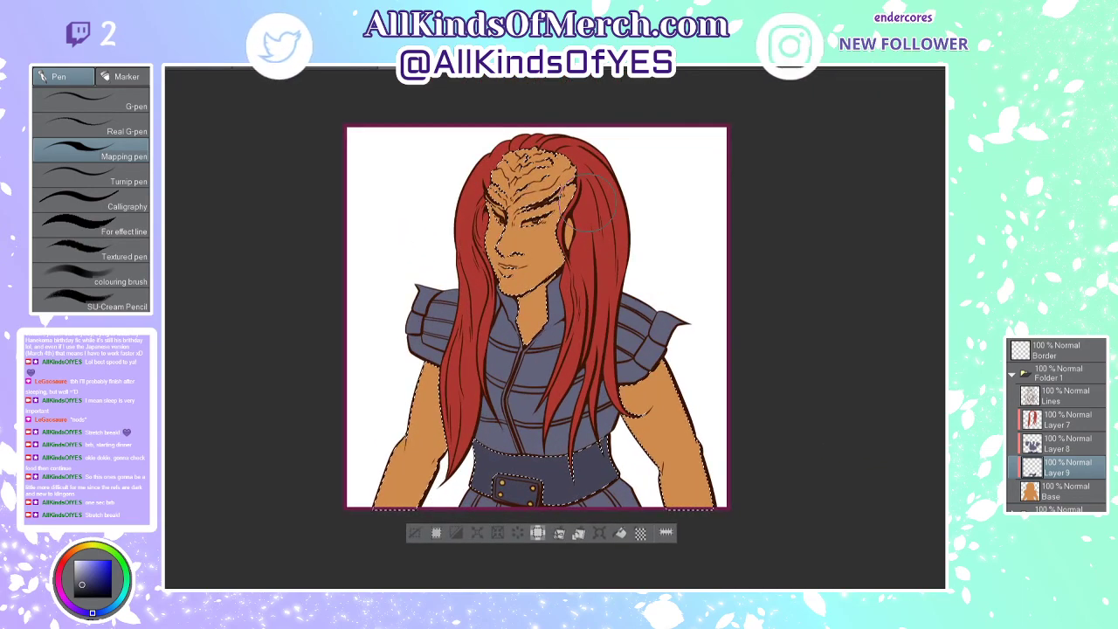
{"action": "scroll", "coordinate": [535, 162], "scroll_direction": "up", "scroll_amount": 6}
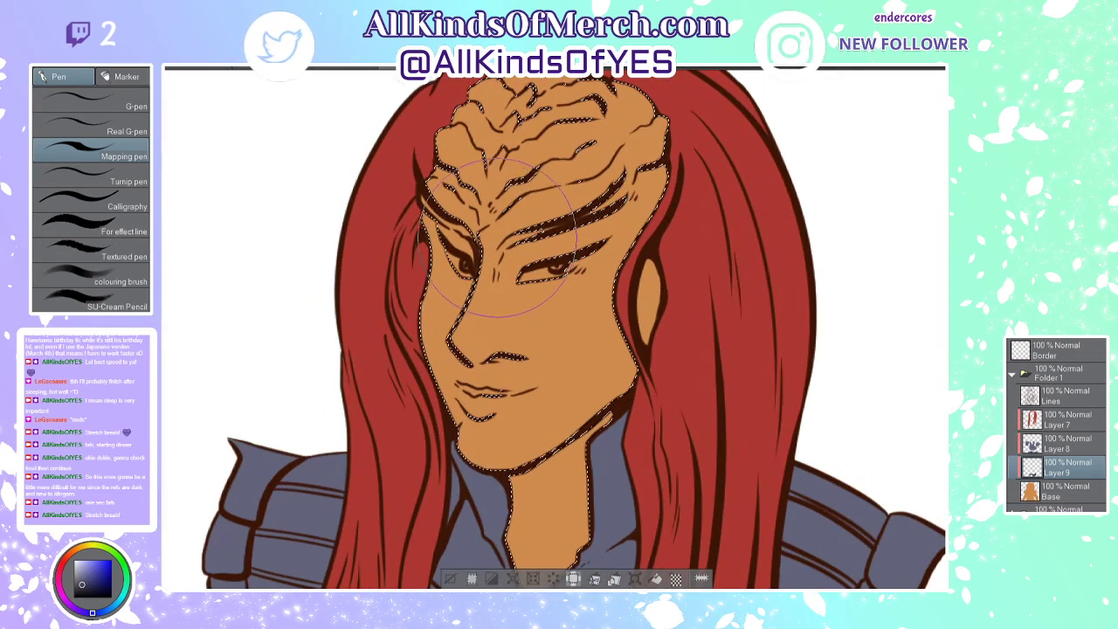
{"action": "scroll", "coordinate": [498, 244], "scroll_direction": "up", "scroll_amount": 1}
{"action": "left_click", "coordinate": [493, 293], "text": "alt"}
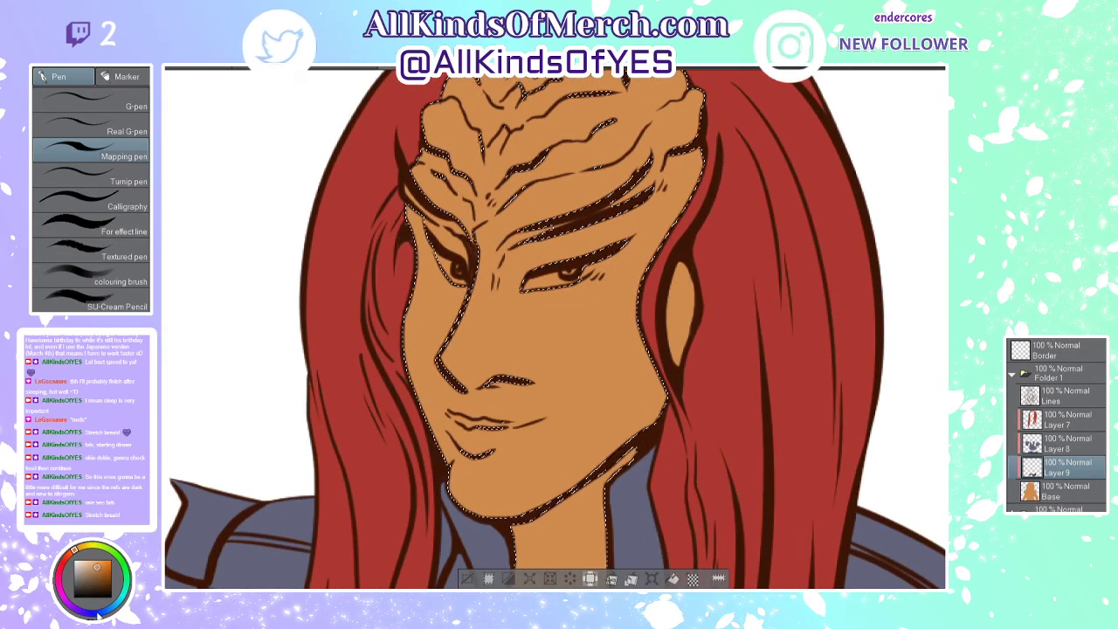
{"action": "left_click", "coordinate": [80, 611]}
{"action": "left_click", "coordinate": [77, 562]}
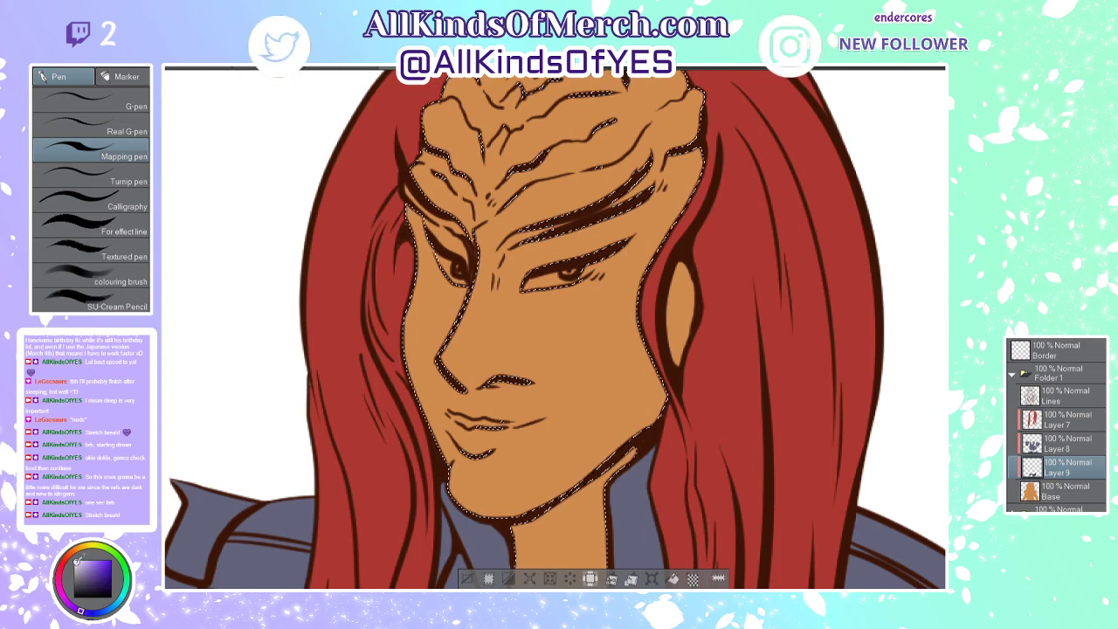
{"action": "key", "text": "bracketleft"}
{"action": "key", "text": "bracketleft"}
{"action": "key", "text": "bracketleft"}
{"action": "key", "text": "bracketleft"}
{"action": "key", "text": "bracketleft"}
{"action": "key", "text": "bracketleft"}
{"action": "key", "text": "bracketleft"}
{"action": "key", "text": "bracketleft"}
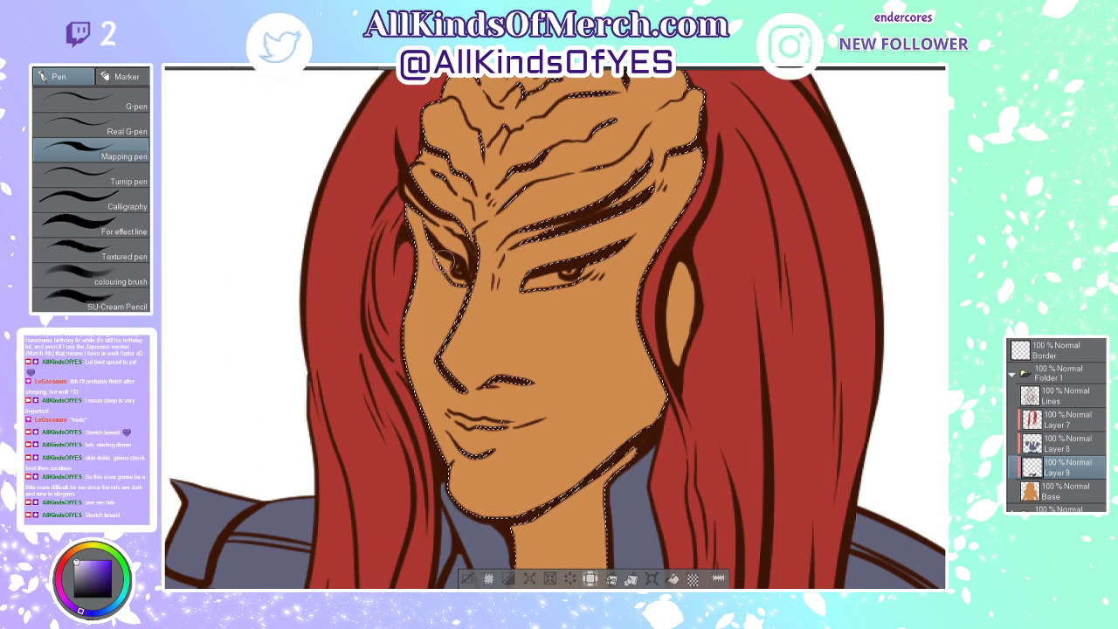
{"action": "key", "text": "ctrl+d"}
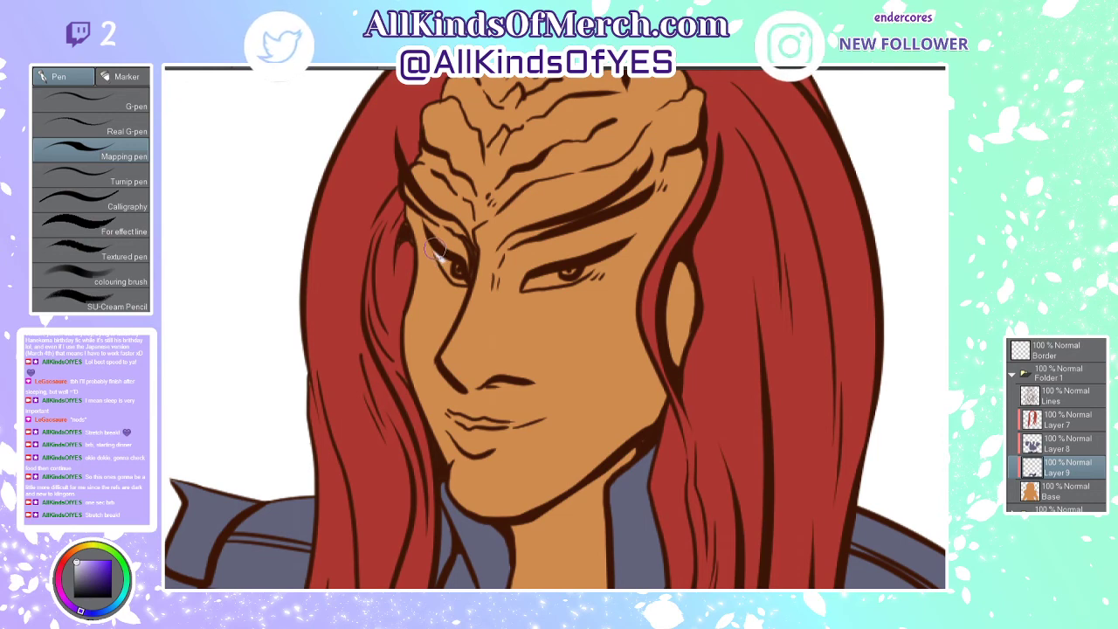